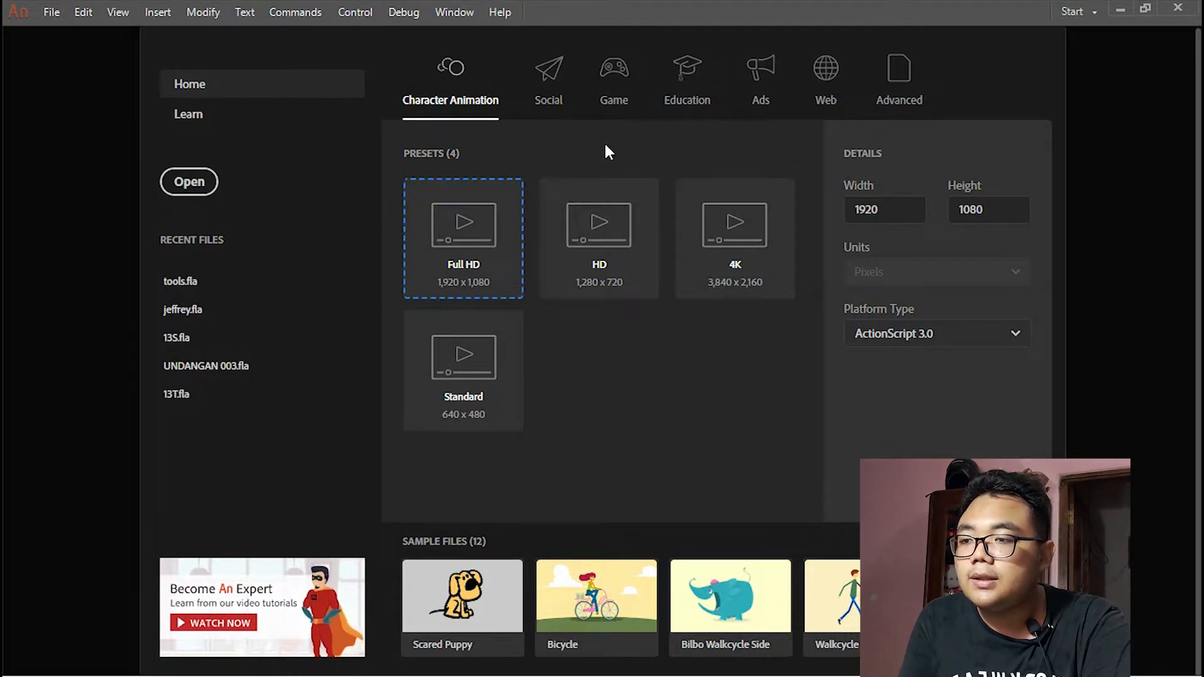
- Create a new document from the Social category's Square preset with width and height set to 720 pixels
{"action": "left_click", "coordinate": [550, 85]}
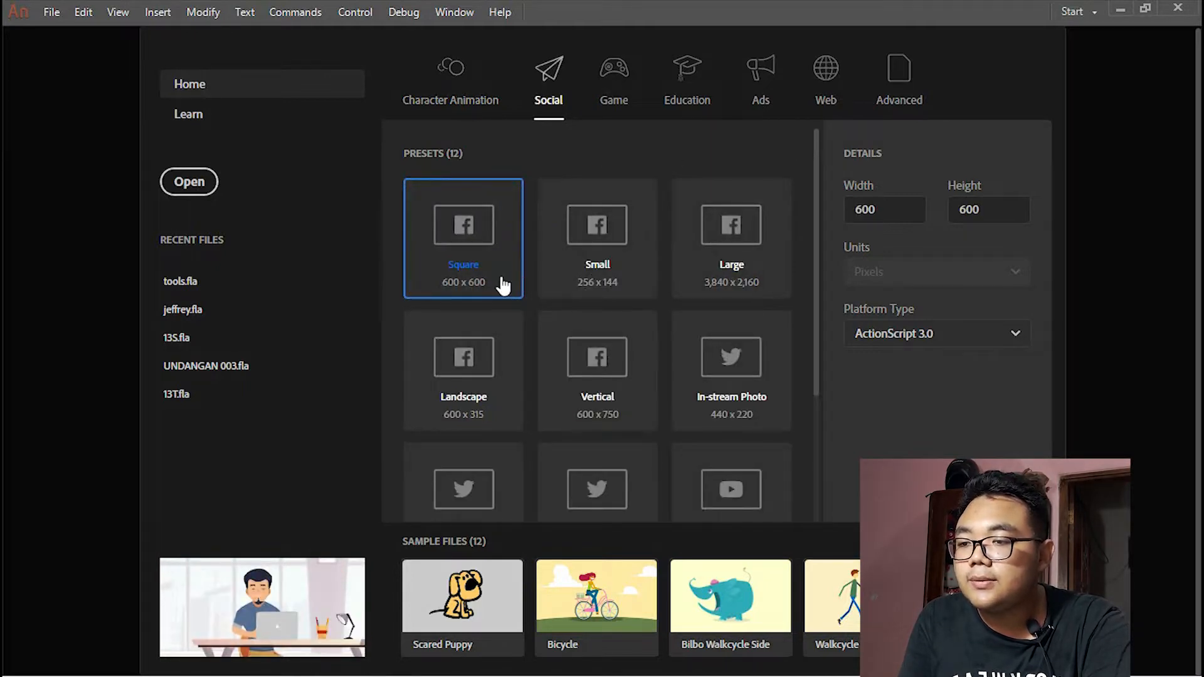
{"action": "scroll", "coordinate": [626, 349], "scroll_direction": "down", "scroll_amount": 3}
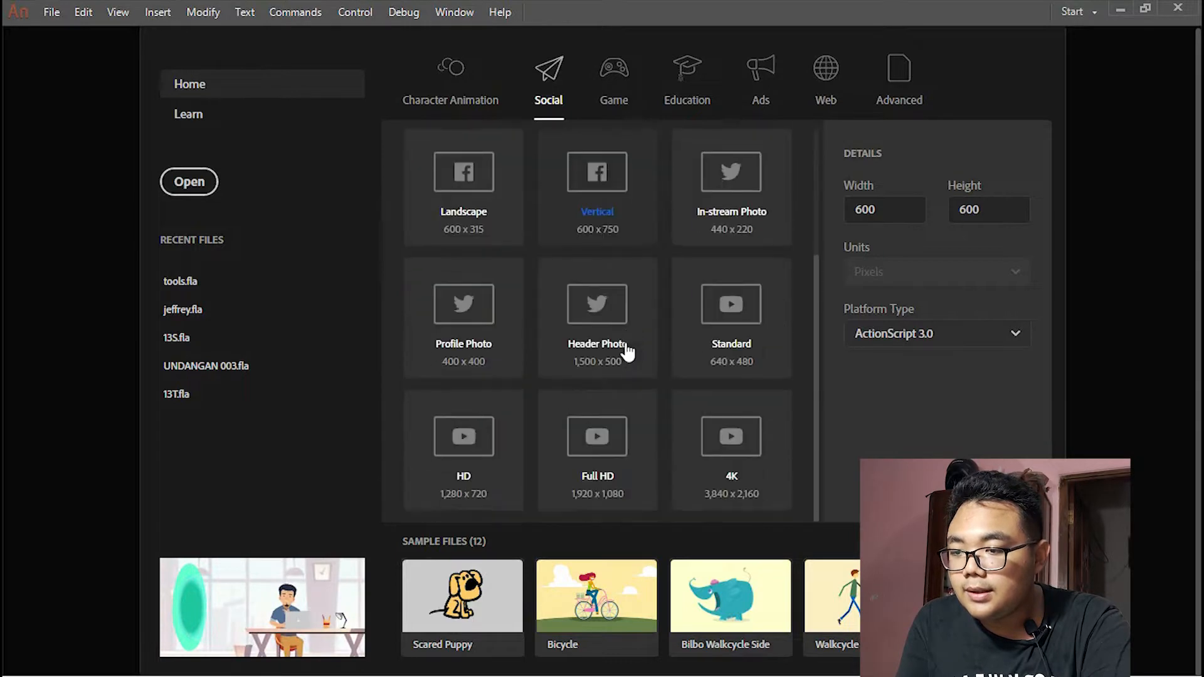
{"action": "scroll", "coordinate": [626, 349], "scroll_direction": "up", "scroll_amount": 3}
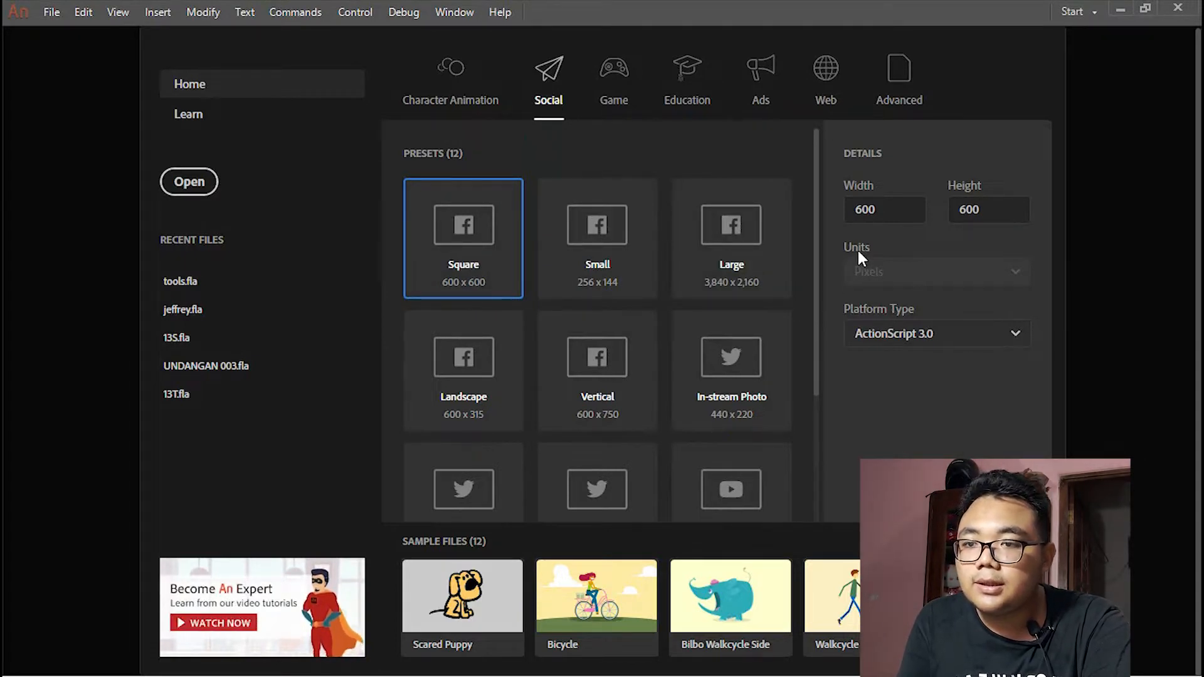
{"action": "left_click", "coordinate": [911, 217]}
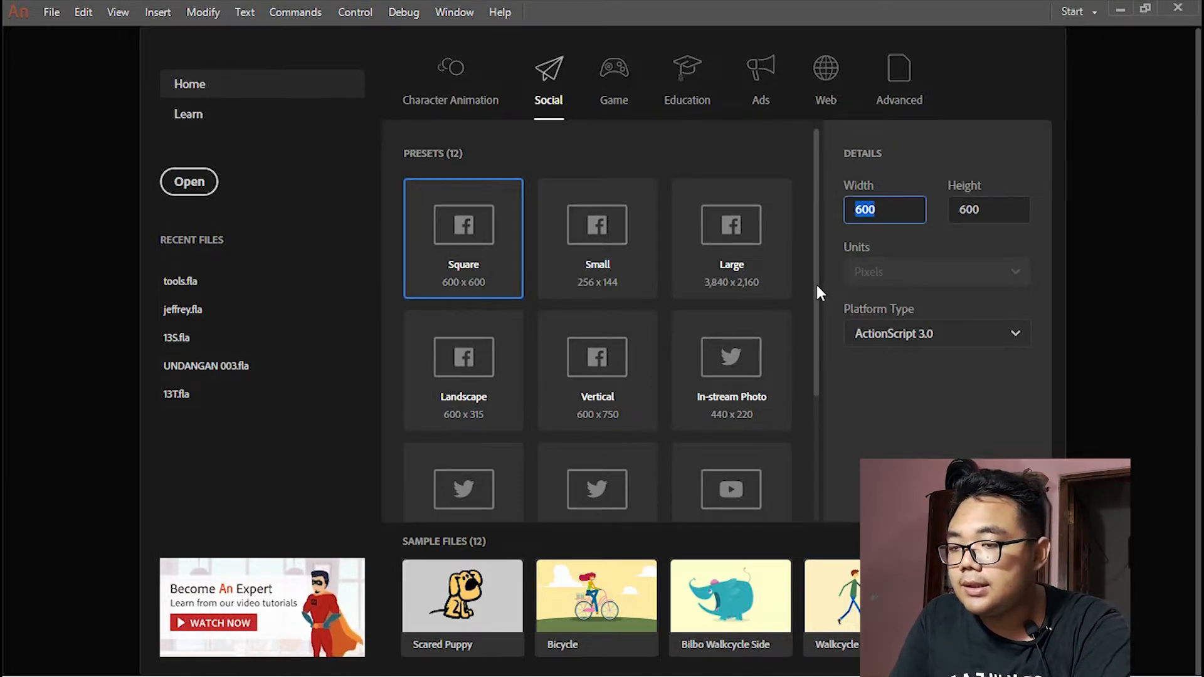
{"action": "type", "text": "720"}
{"action": "key", "text": "Tab"}
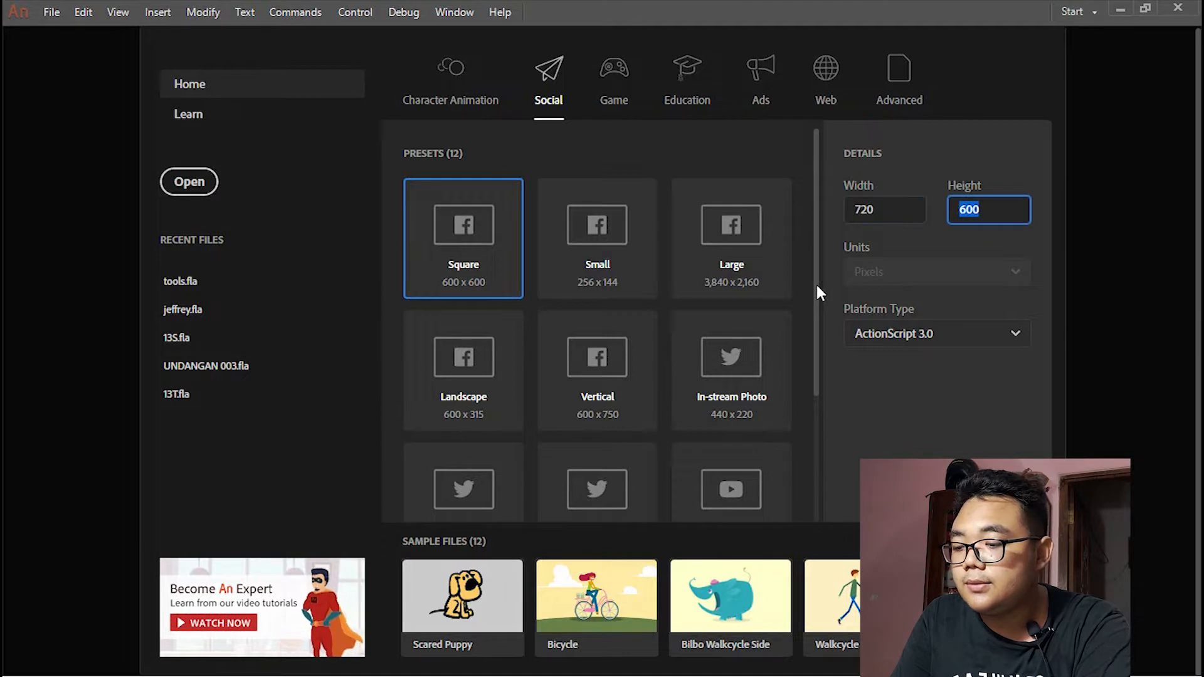
{"action": "type", "text": "720"}
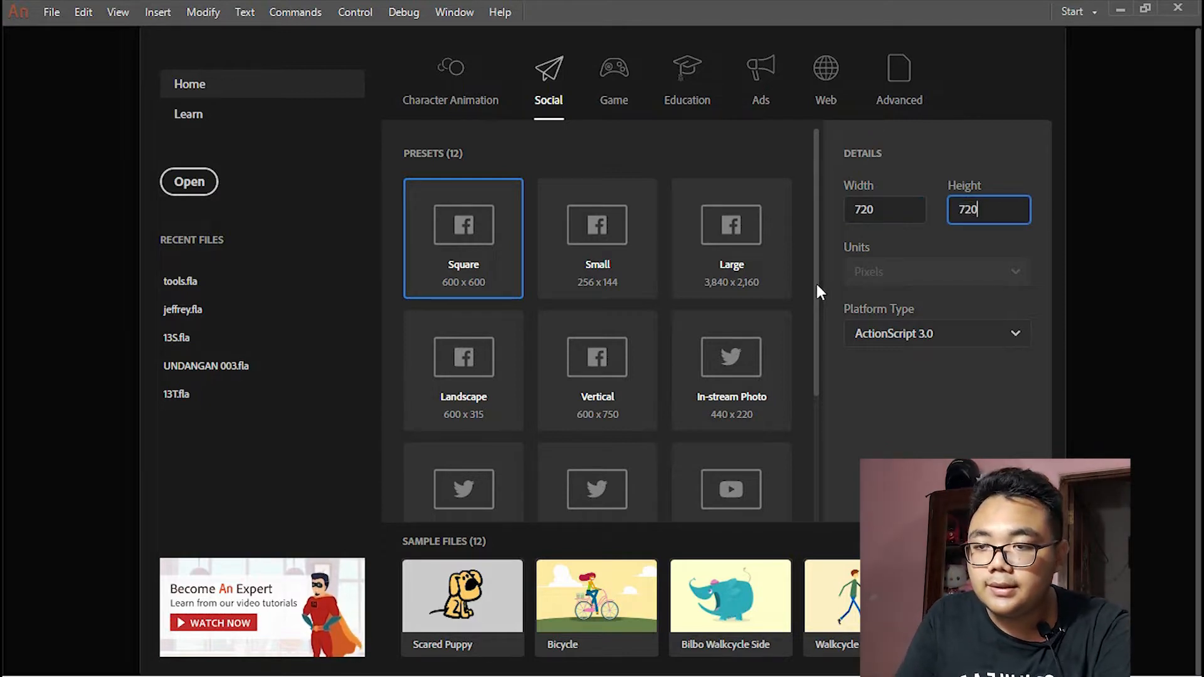
{"action": "left_click", "coordinate": [949, 386]}
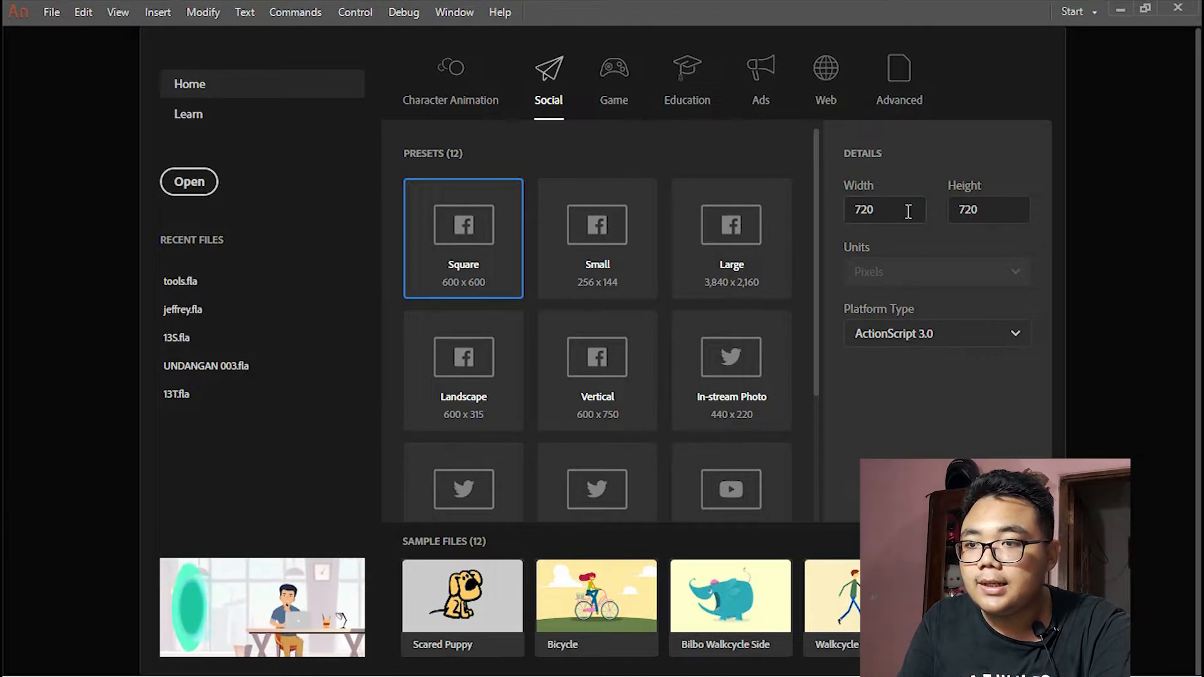
{"action": "scroll", "coordinate": [634, 272], "scroll_direction": "down", "scroll_amount": 3}
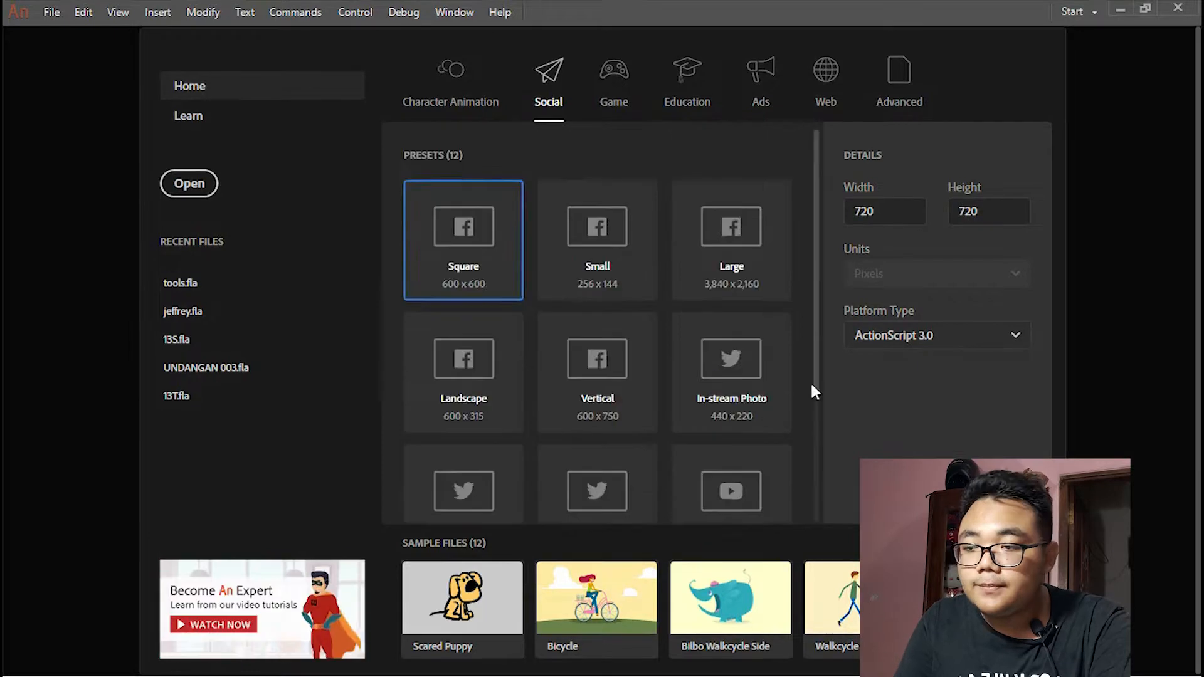
{"action": "scroll", "coordinate": [810, 381], "scroll_direction": "down", "scroll_amount": 3}
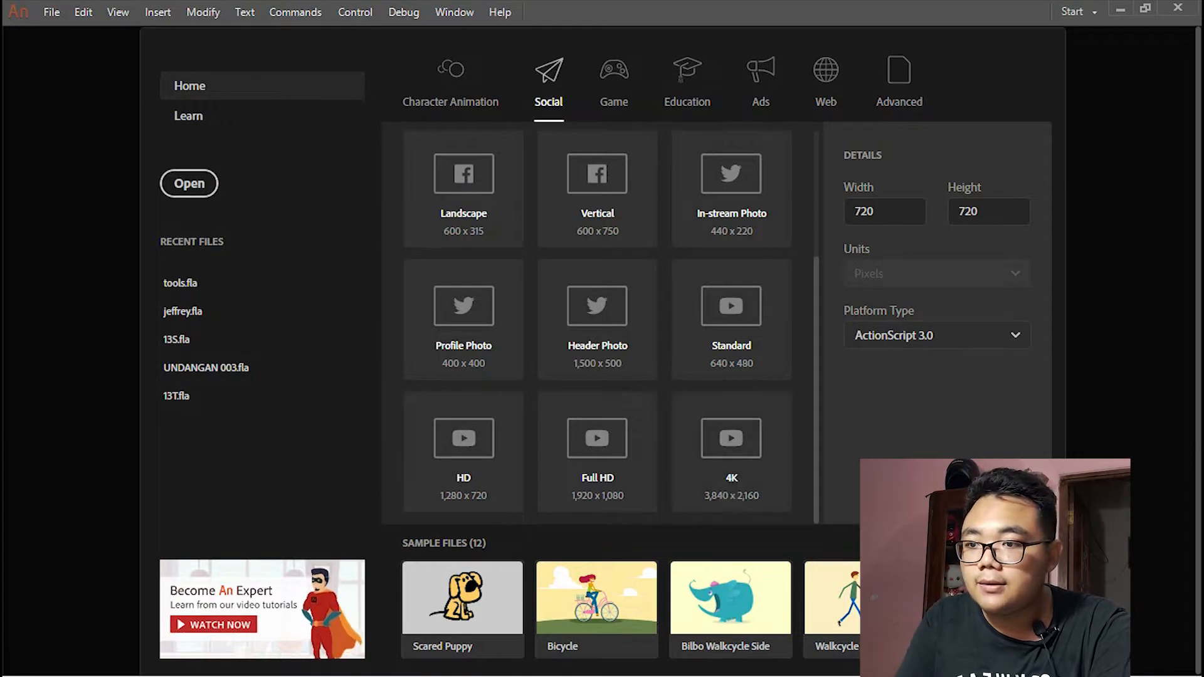
{"action": "scroll", "coordinate": [808, 427], "scroll_direction": "up", "scroll_amount": 3}
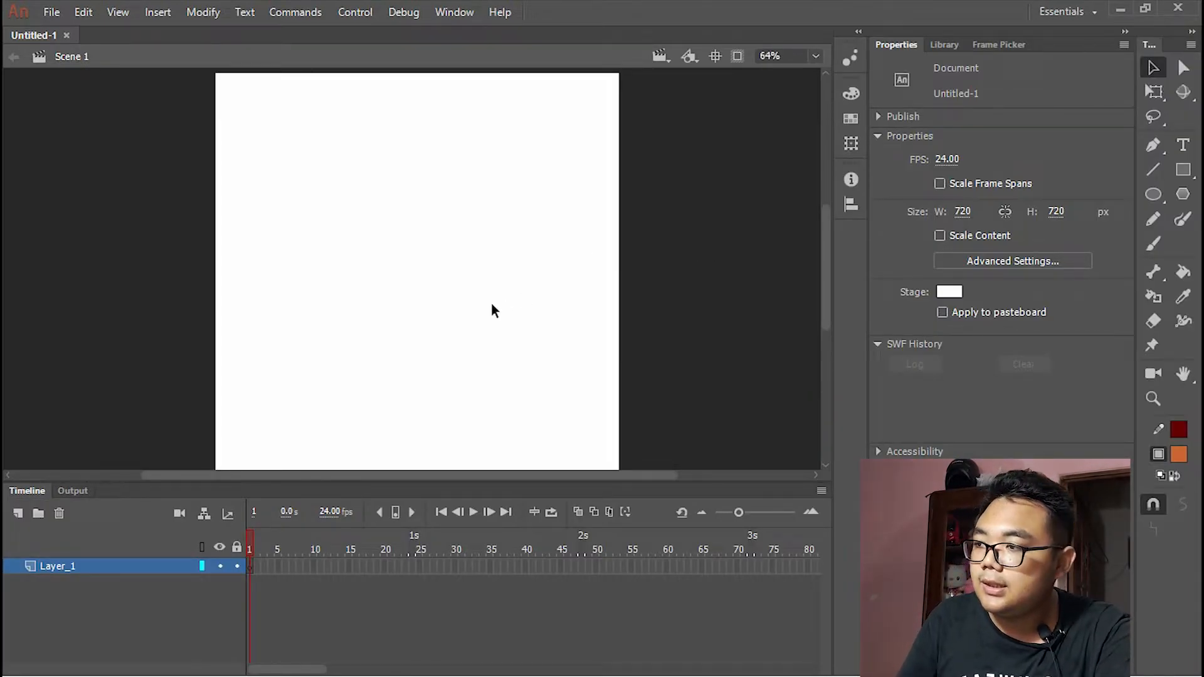
{"action": "left_click_drag", "start_coordinate": [451, 284], "coordinate": [462, 280]}
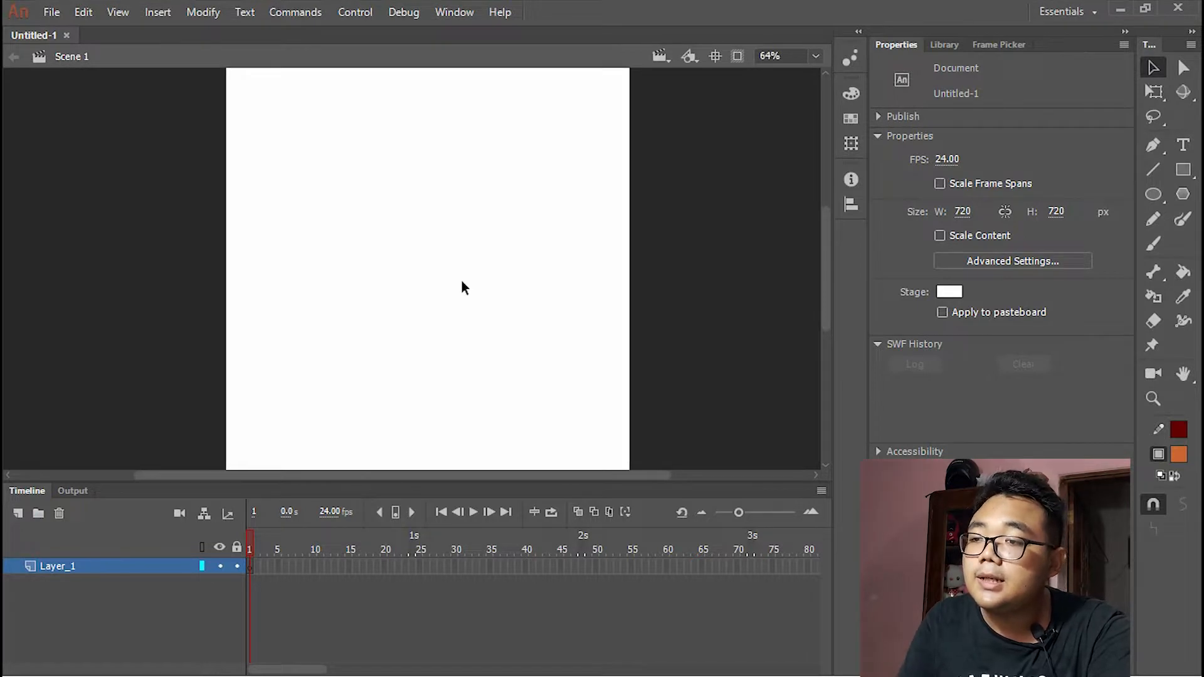
{"action": "scroll", "coordinate": [463, 283], "scroll_direction": "down", "scroll_amount": 1}
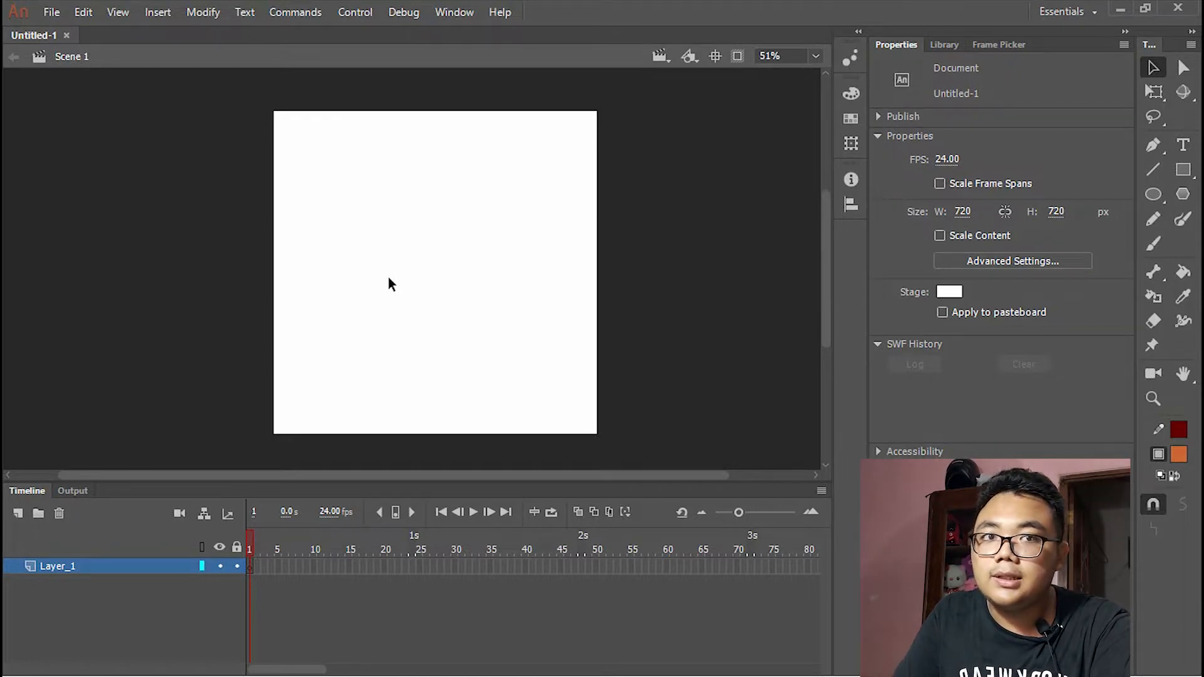
{"action": "left_click", "coordinate": [389, 284]}
{"action": "left_click", "coordinate": [506, 299]}
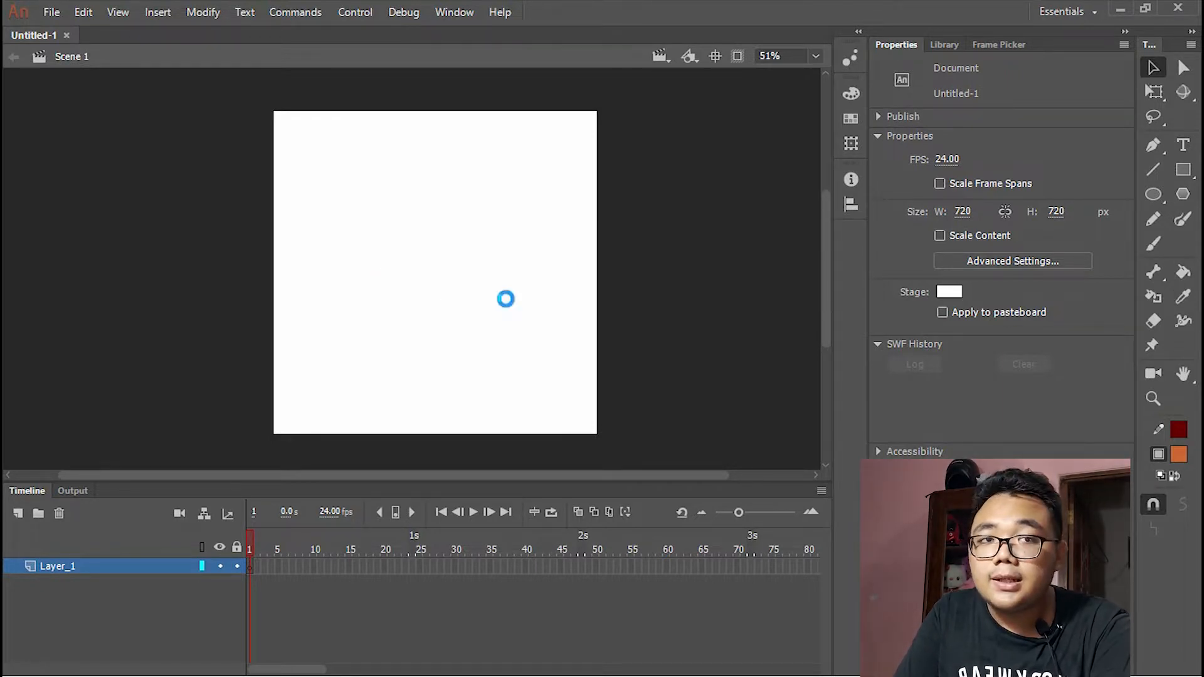
- Save the document as an Animate Document named Animasi Tengkorak inside a new folder called Belajar Animasi
{"action": "key", "text": "ctrl+s"}
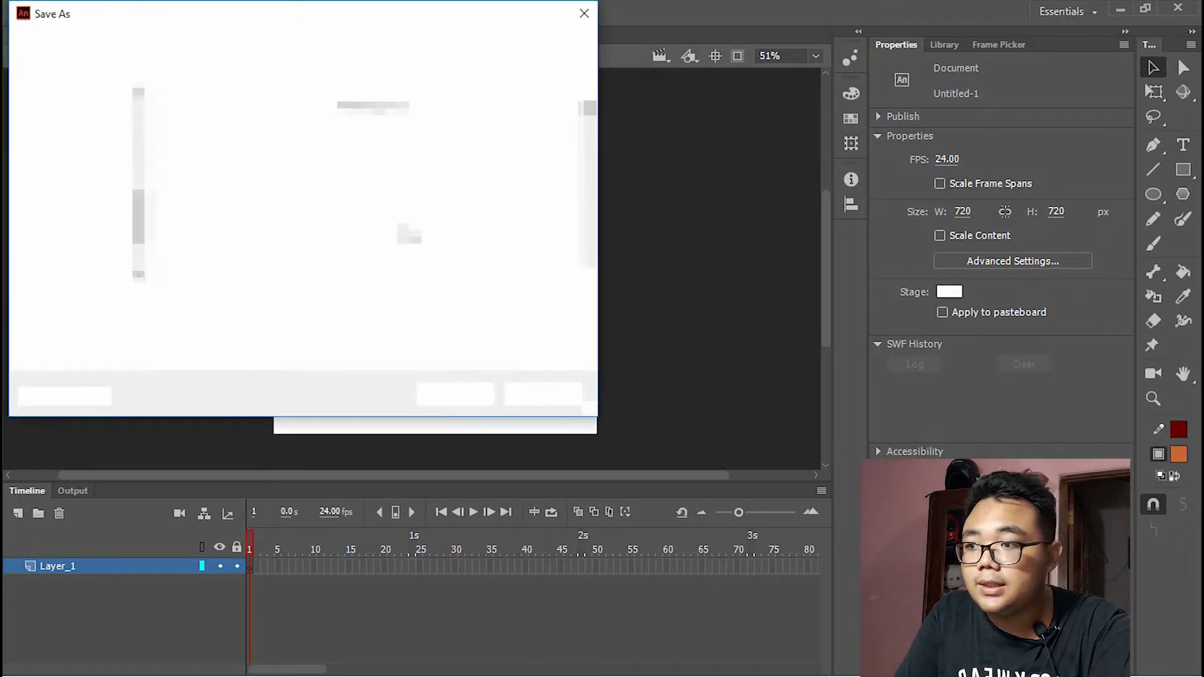
{"action": "left_click", "coordinate": [113, 223]}
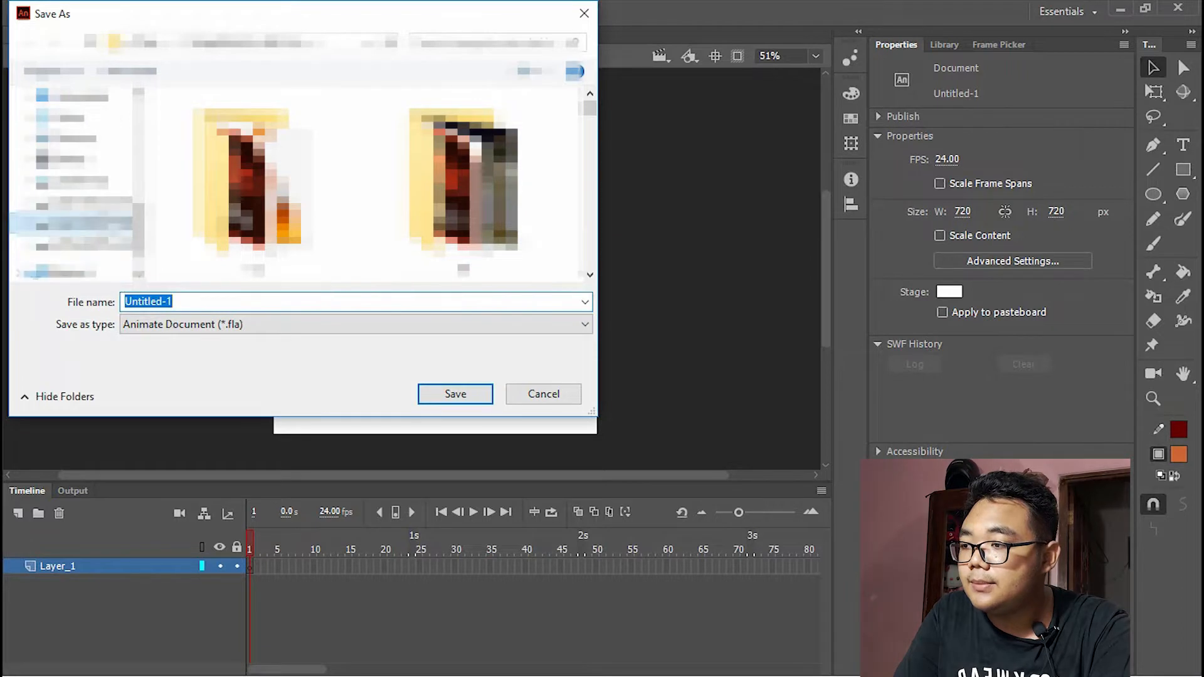
{"action": "scroll", "coordinate": [301, 182], "scroll_direction": "down", "scroll_amount": 2}
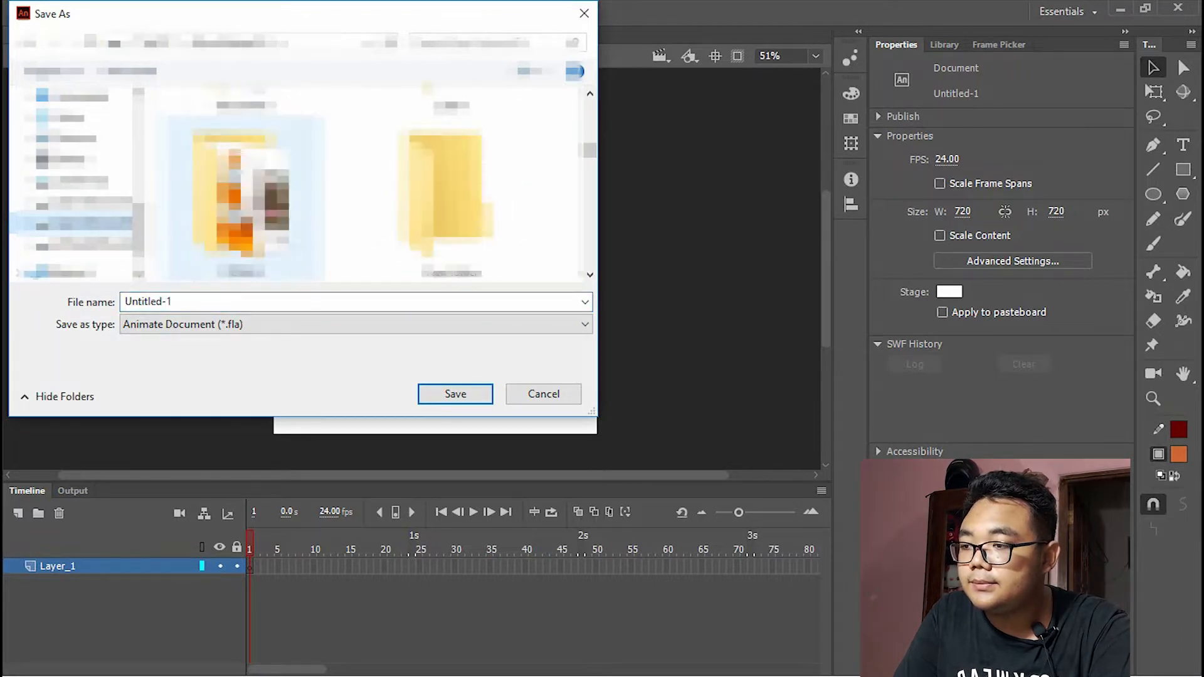
{"action": "scroll", "coordinate": [301, 182], "scroll_direction": "up", "scroll_amount": 3}
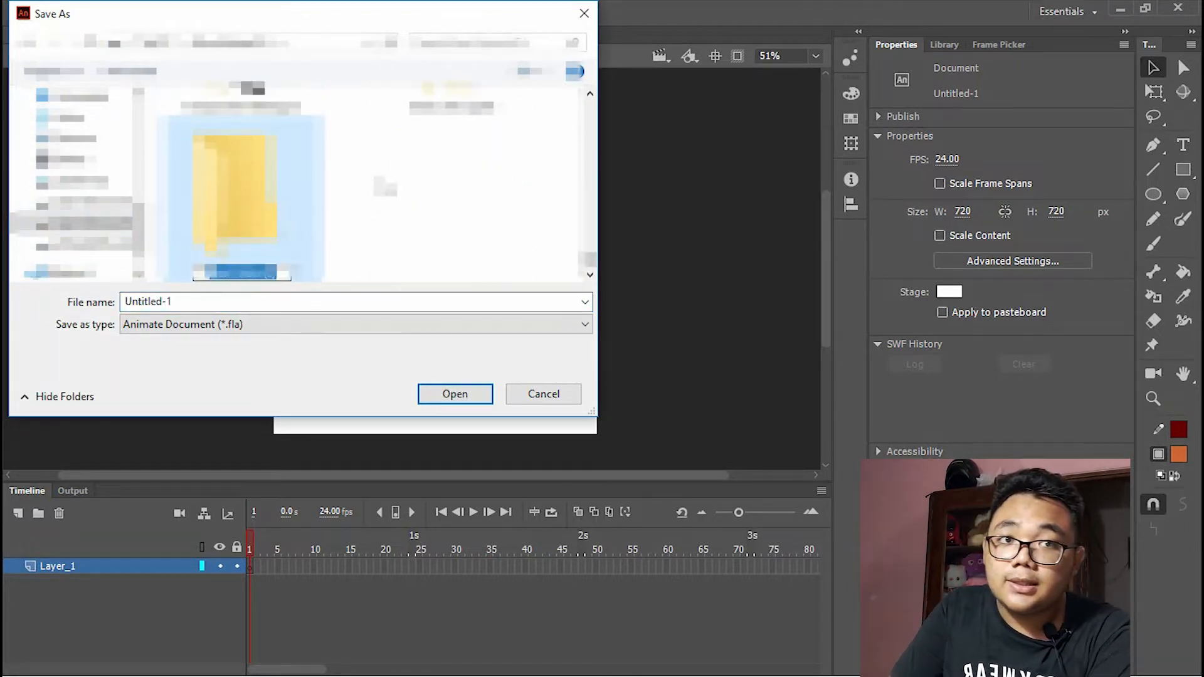
{"action": "key", "text": "BackSpace"}
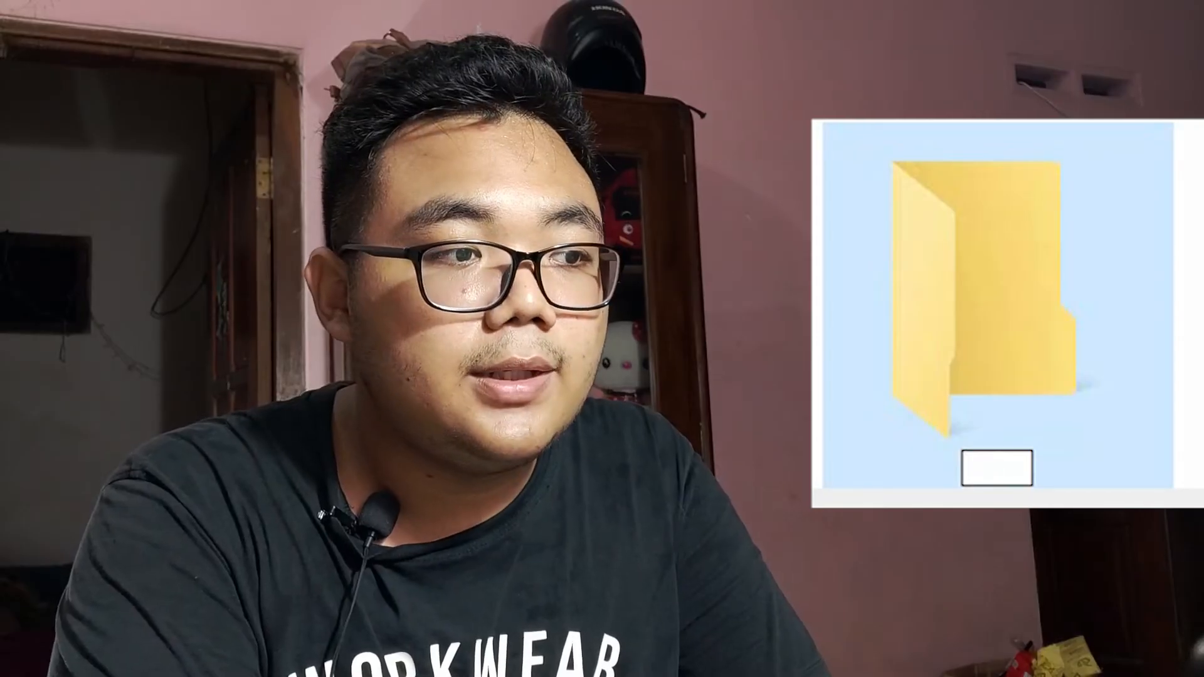
{"action": "type", "text": "Belaja"}
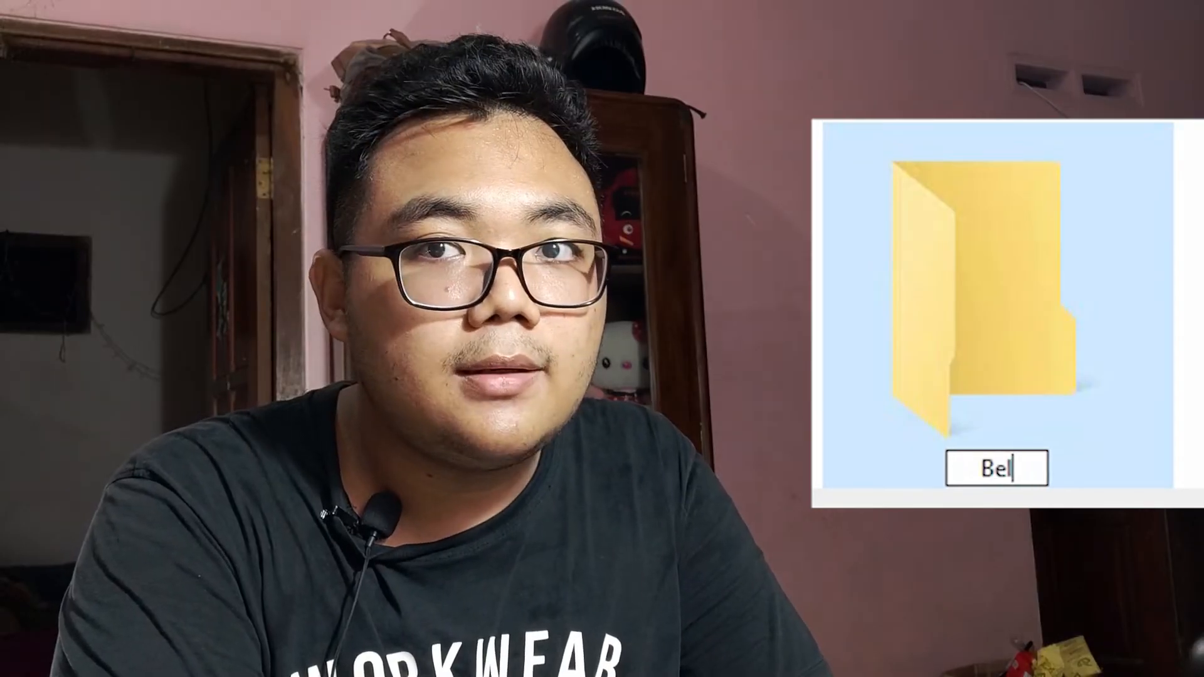
{"action": "type", "text": "r Animasi"}
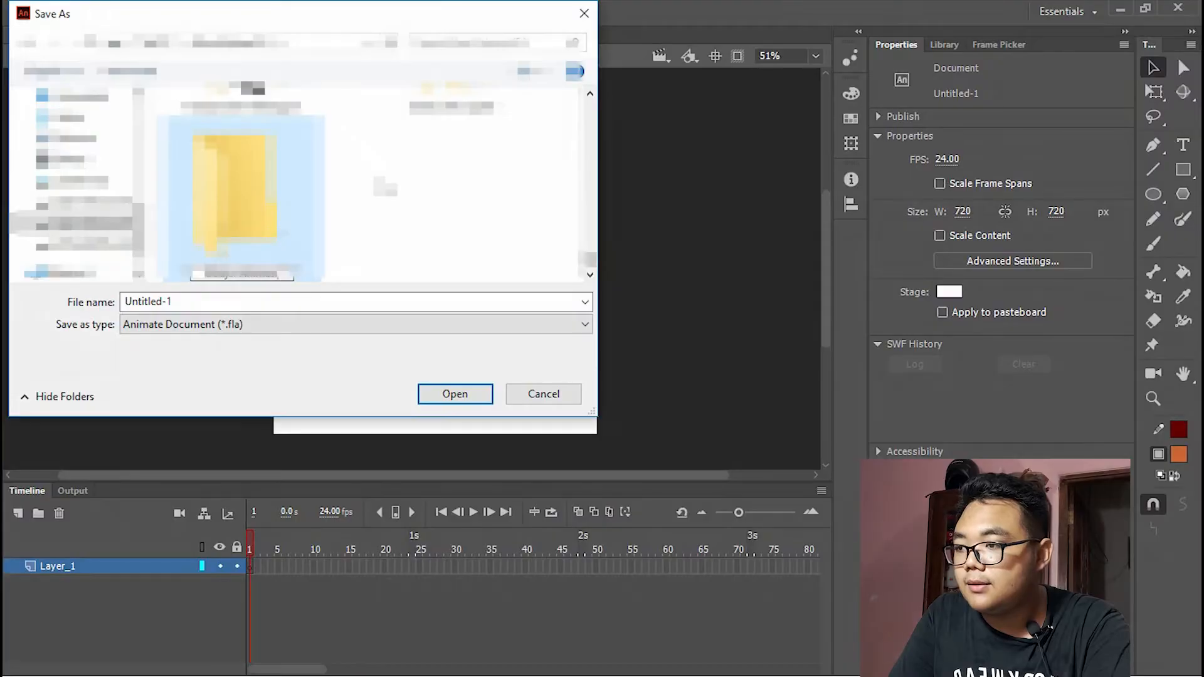
{"action": "key", "text": "Return"}
{"action": "key", "text": "Return"}
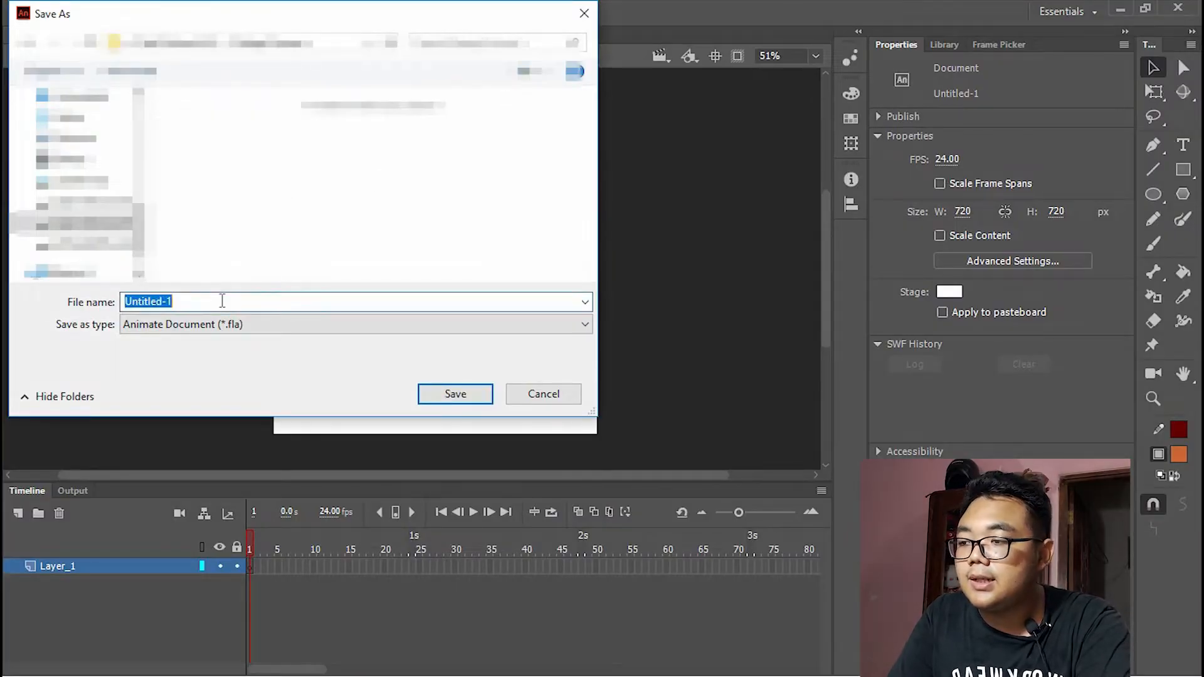
{"action": "type", "text": "Animasi Tengkorak"}
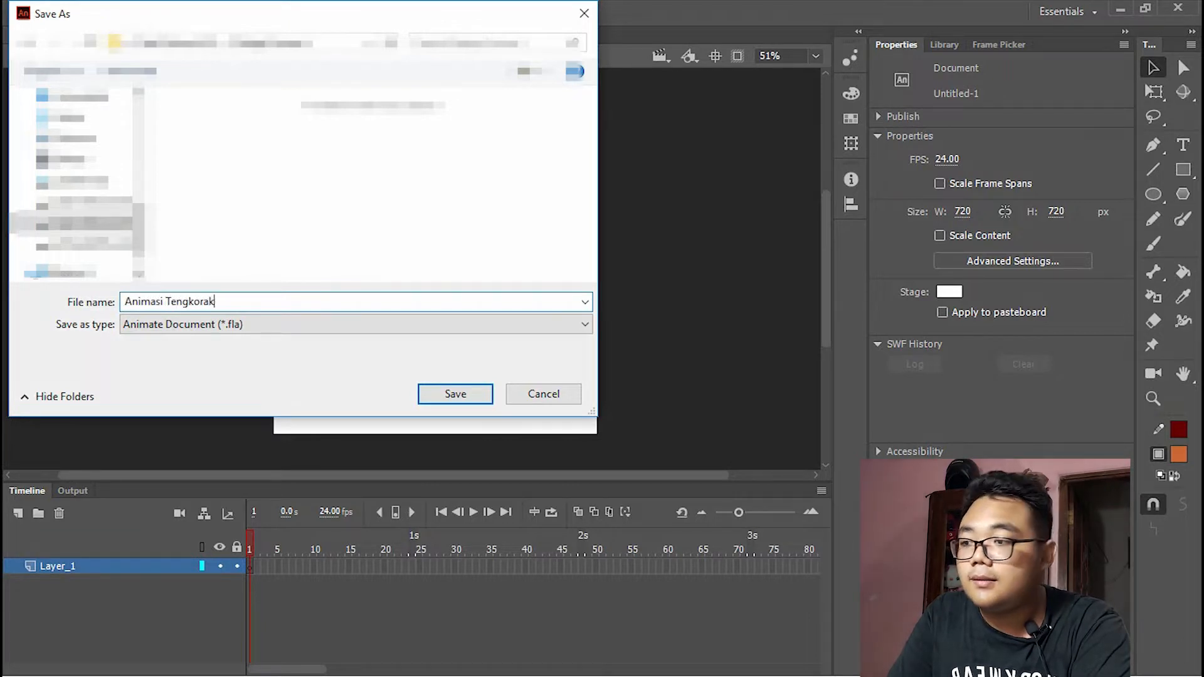
{"action": "left_click", "coordinate": [435, 401]}
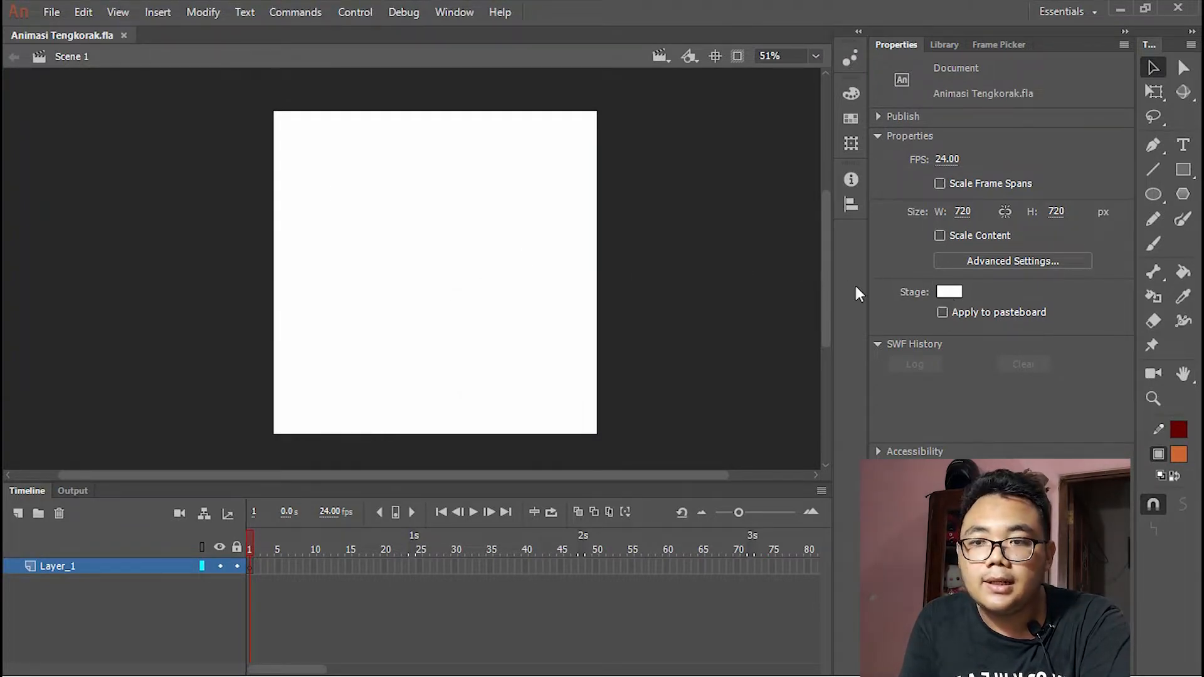
- Set the stage background colour to black (#000000)
{"action": "left_click", "coordinate": [949, 292]}
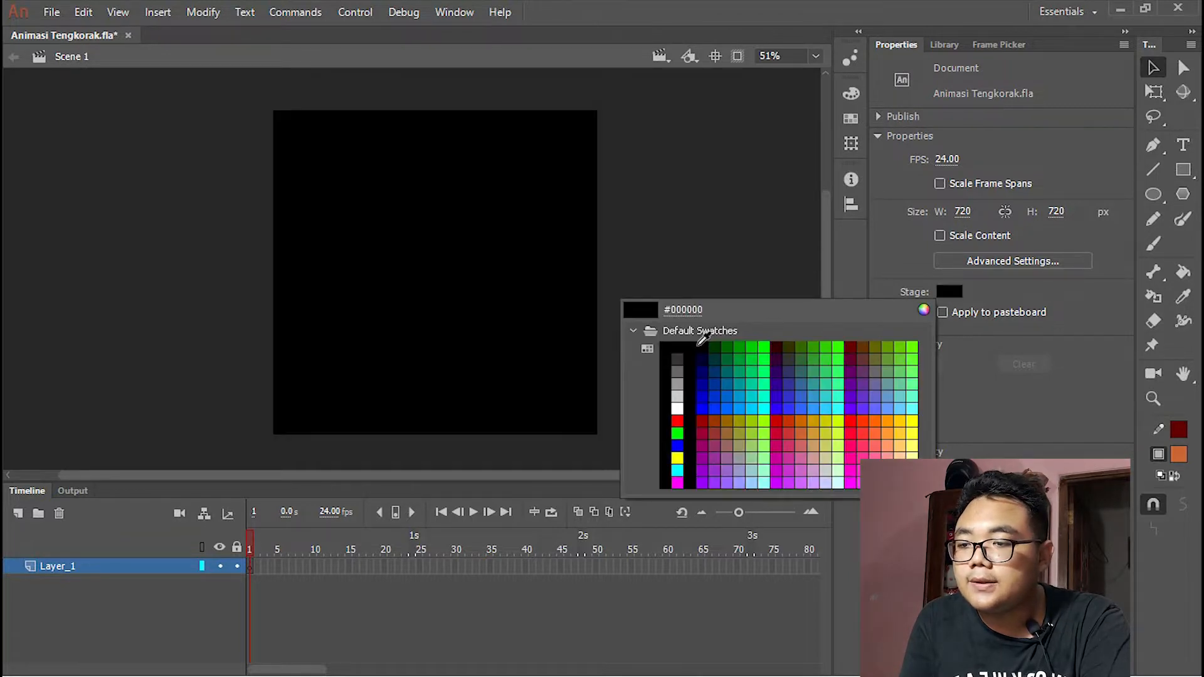
{"action": "left_click", "coordinate": [595, 160]}
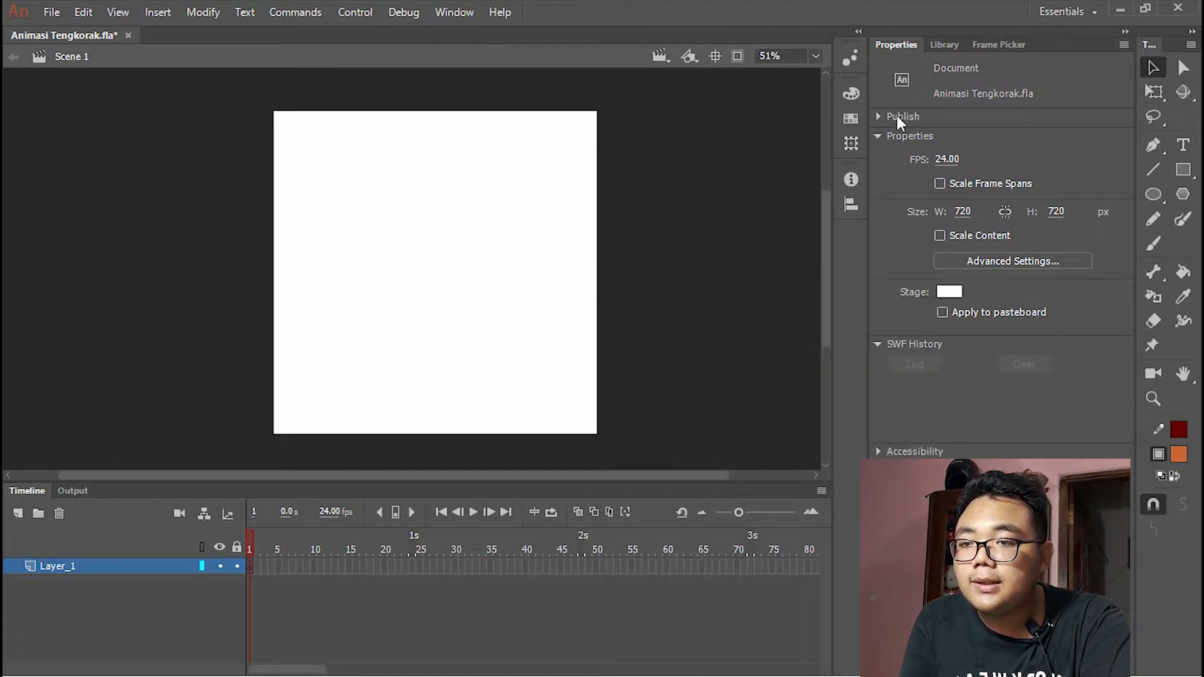
{"action": "left_click", "coordinate": [950, 293]}
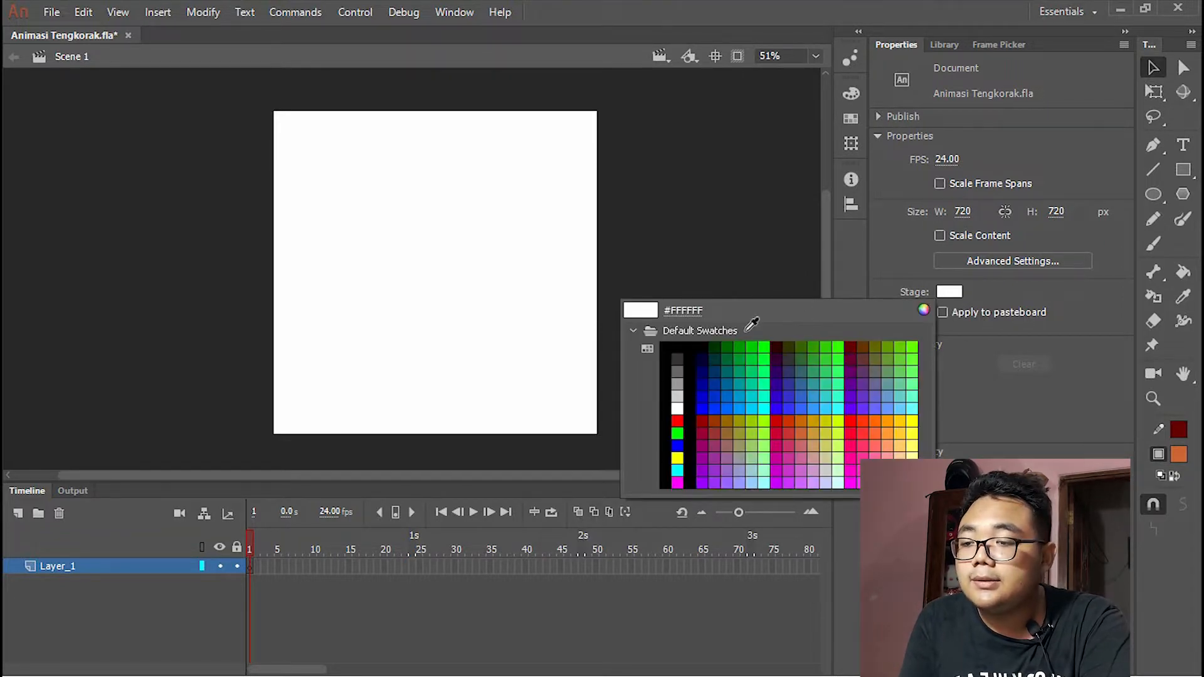
{"action": "left_click", "coordinate": [707, 346]}
{"action": "left_click", "coordinate": [696, 352]}
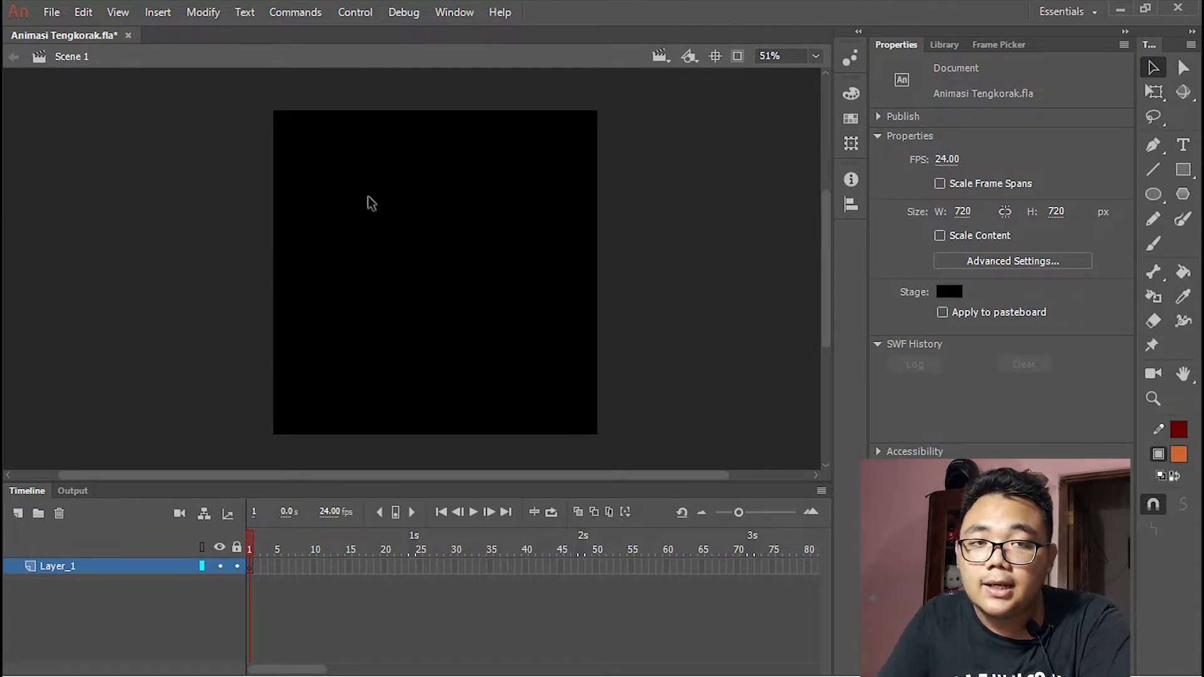
- Set up the Oval tool with a white (#FFFFFF) fill and no stroke
{"action": "key", "text": "o"}
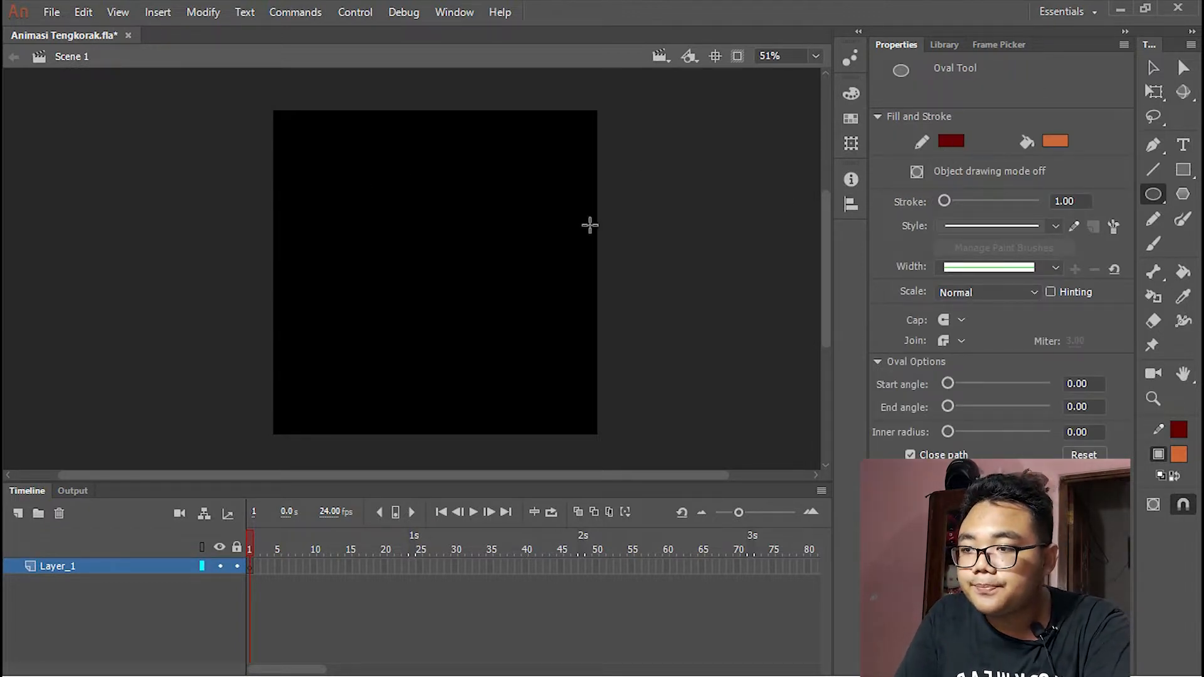
{"action": "key", "text": "v"}
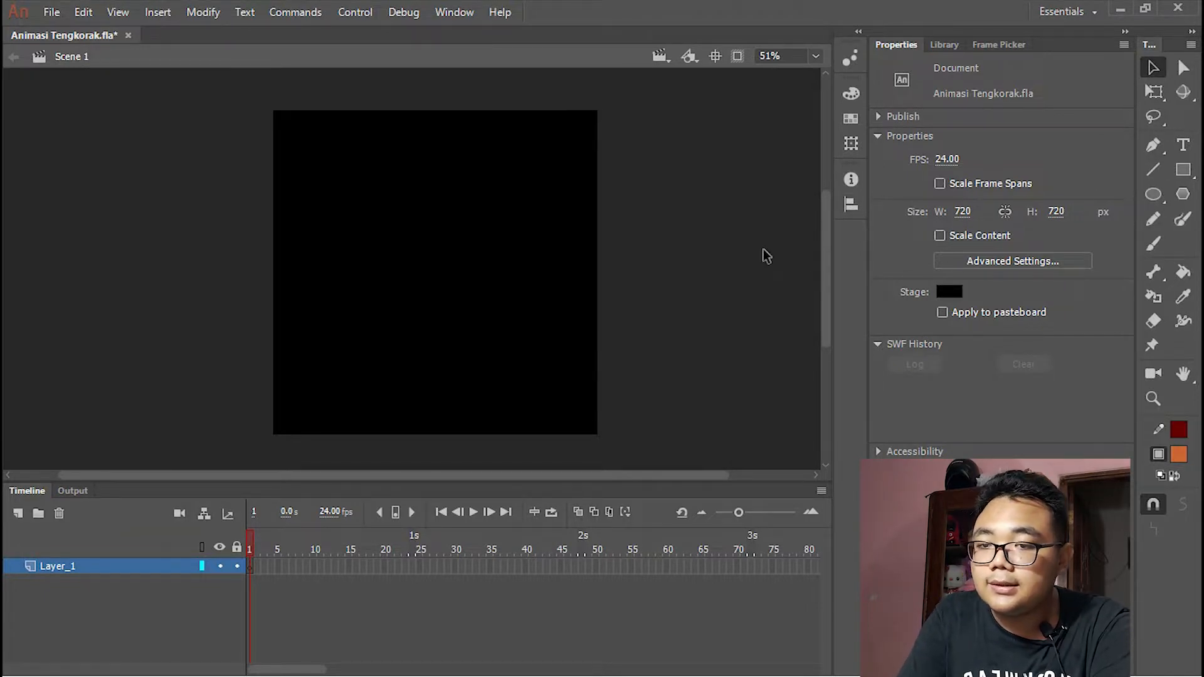
{"action": "key", "text": "o"}
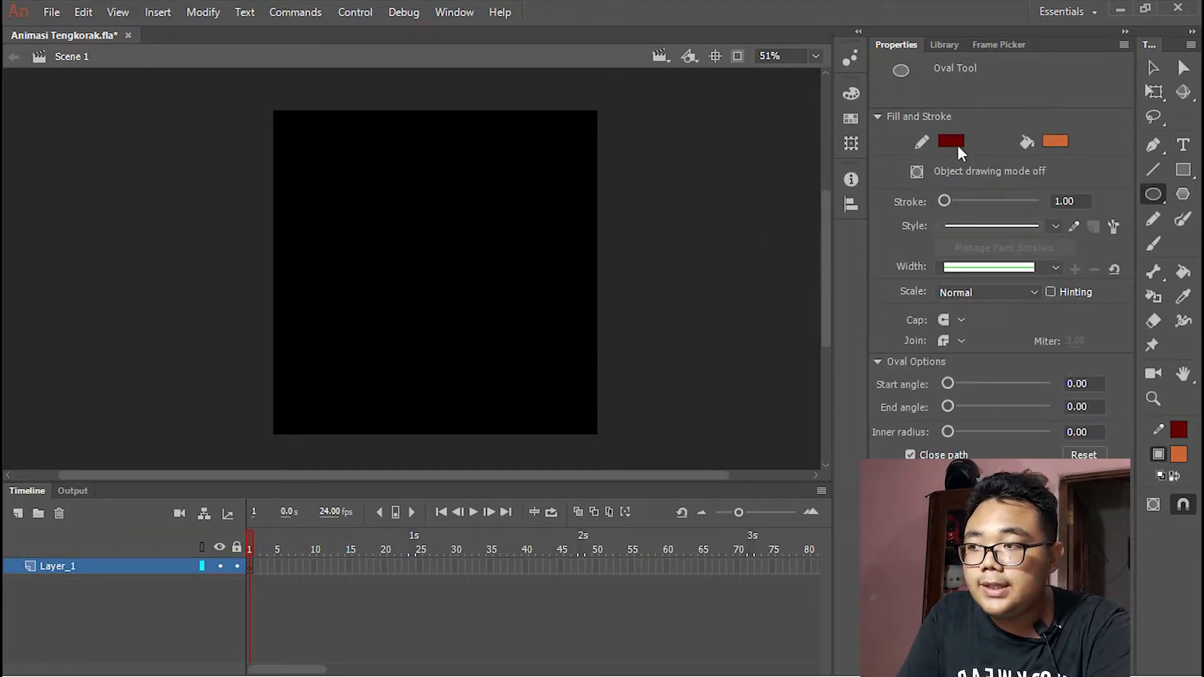
{"action": "left_click", "coordinate": [1055, 141]}
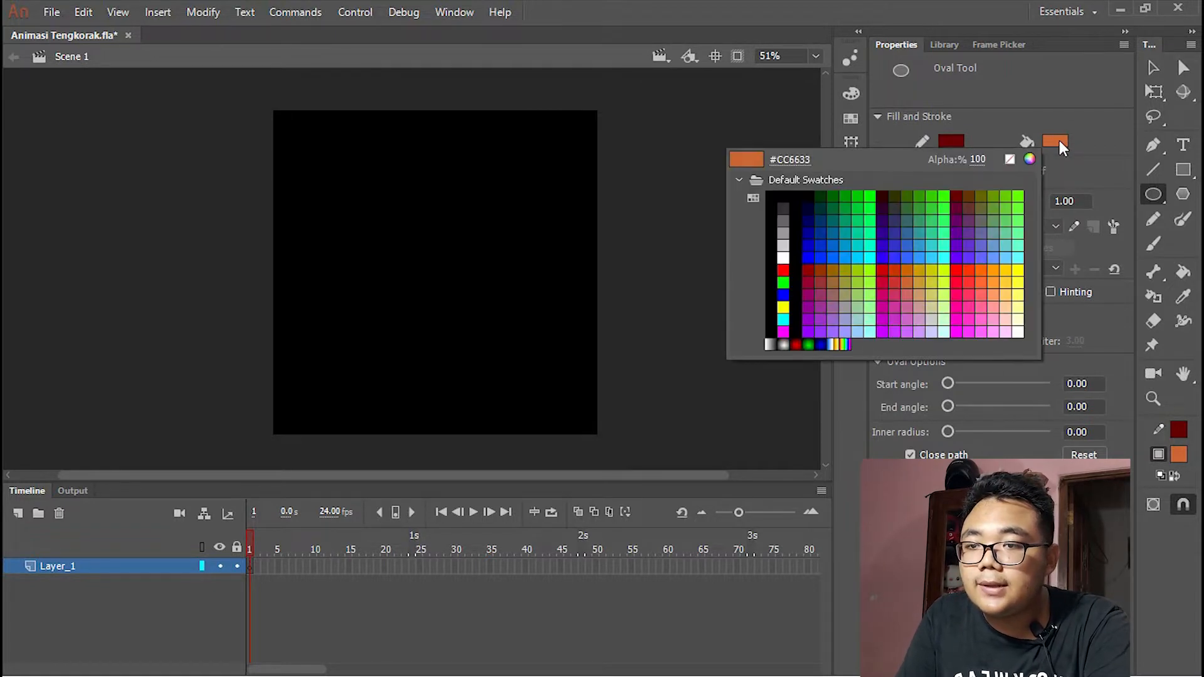
{"action": "left_click", "coordinate": [786, 253]}
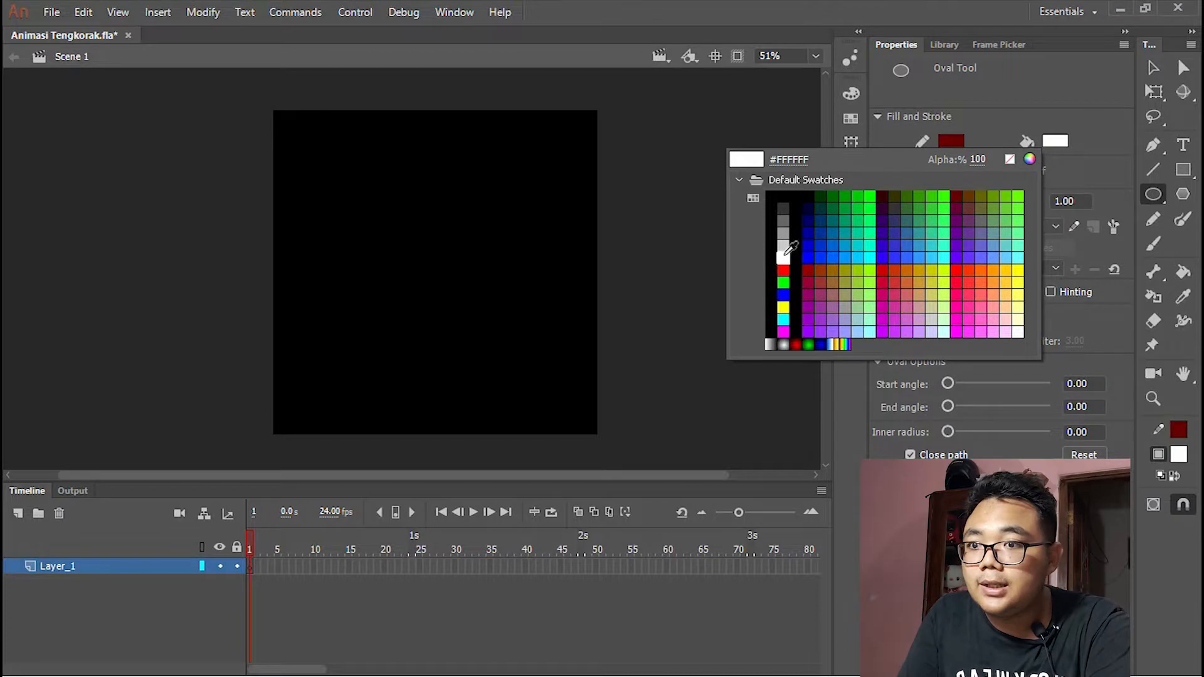
{"action": "left_click", "coordinate": [786, 253]}
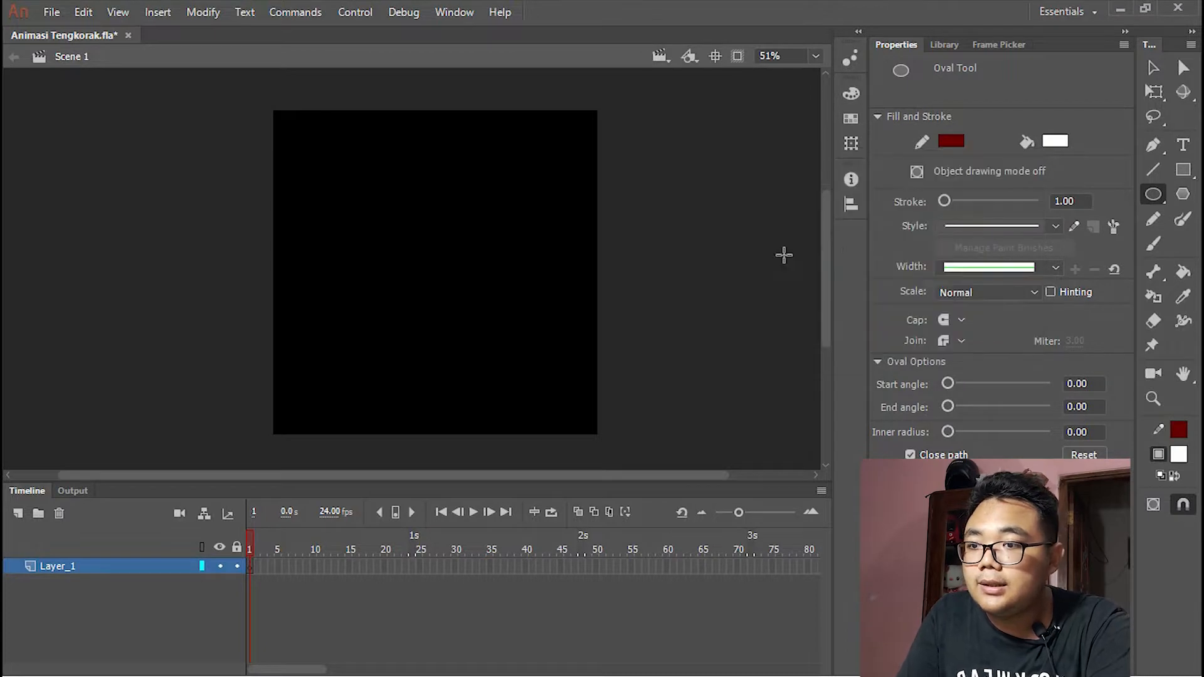
{"action": "left_click", "coordinate": [953, 143]}
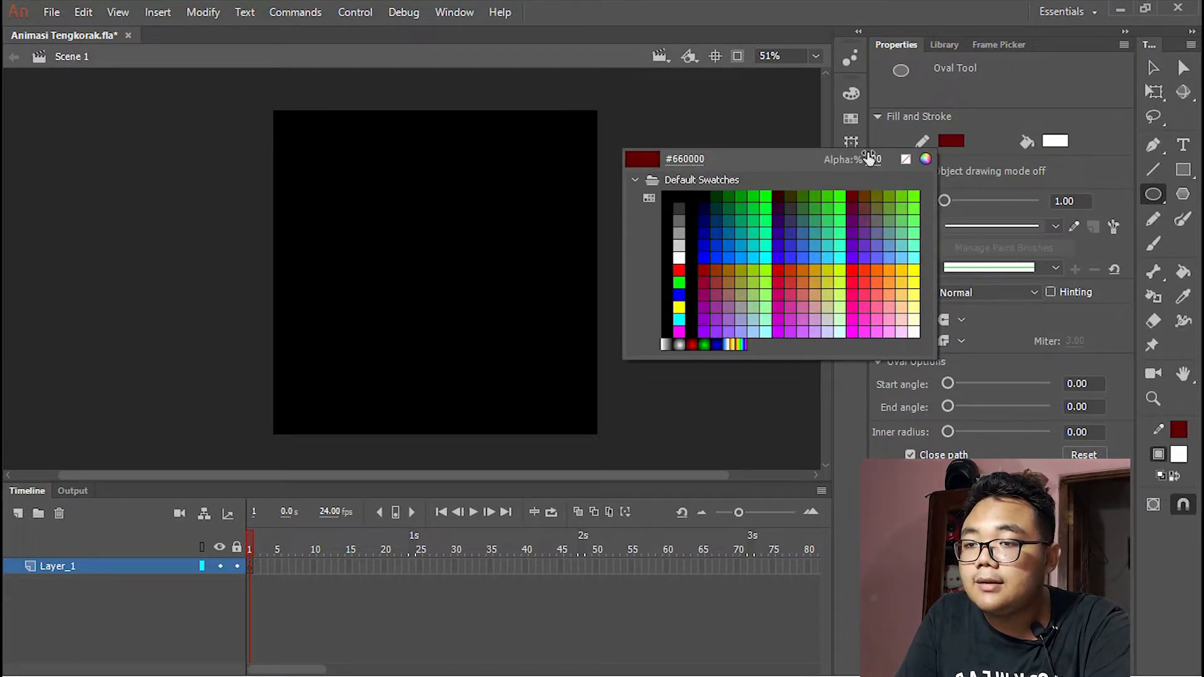
{"action": "left_click", "coordinate": [905, 160]}
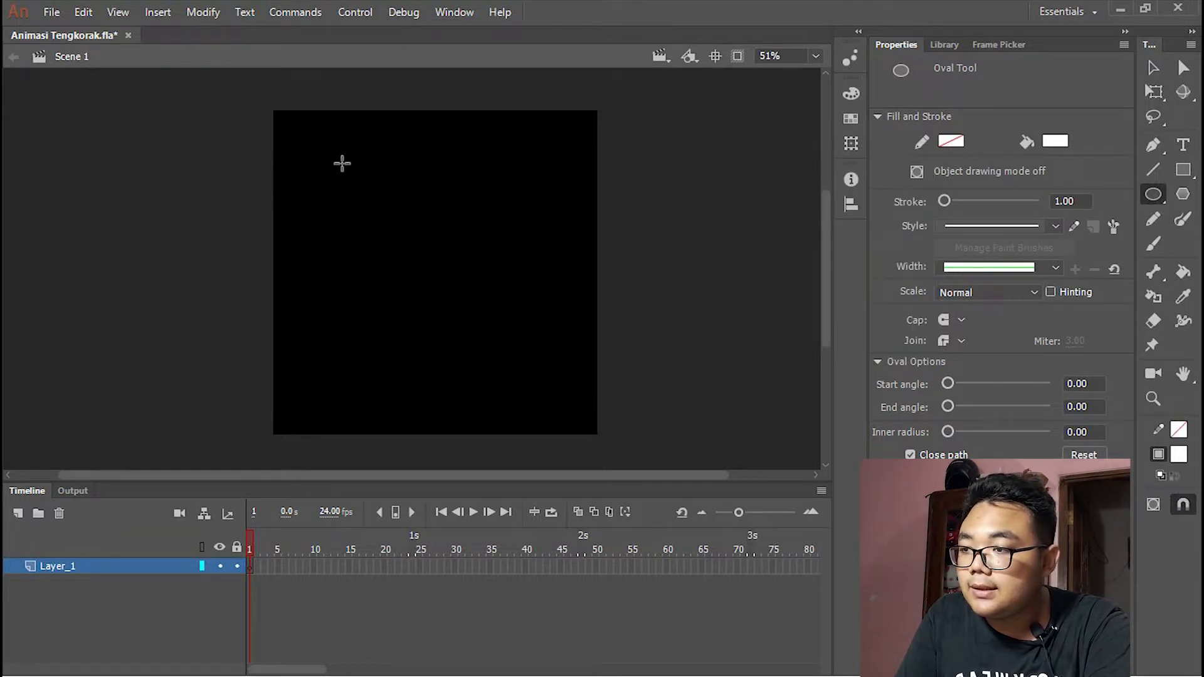
- Draw a white oval about 428 by 385 px in the upper half of the stage
{"action": "left_click_drag", "start_coordinate": [341, 156], "coordinate": [535, 329]}
{"action": "key", "text": "v"}
{"action": "left_click", "coordinate": [496, 254]}
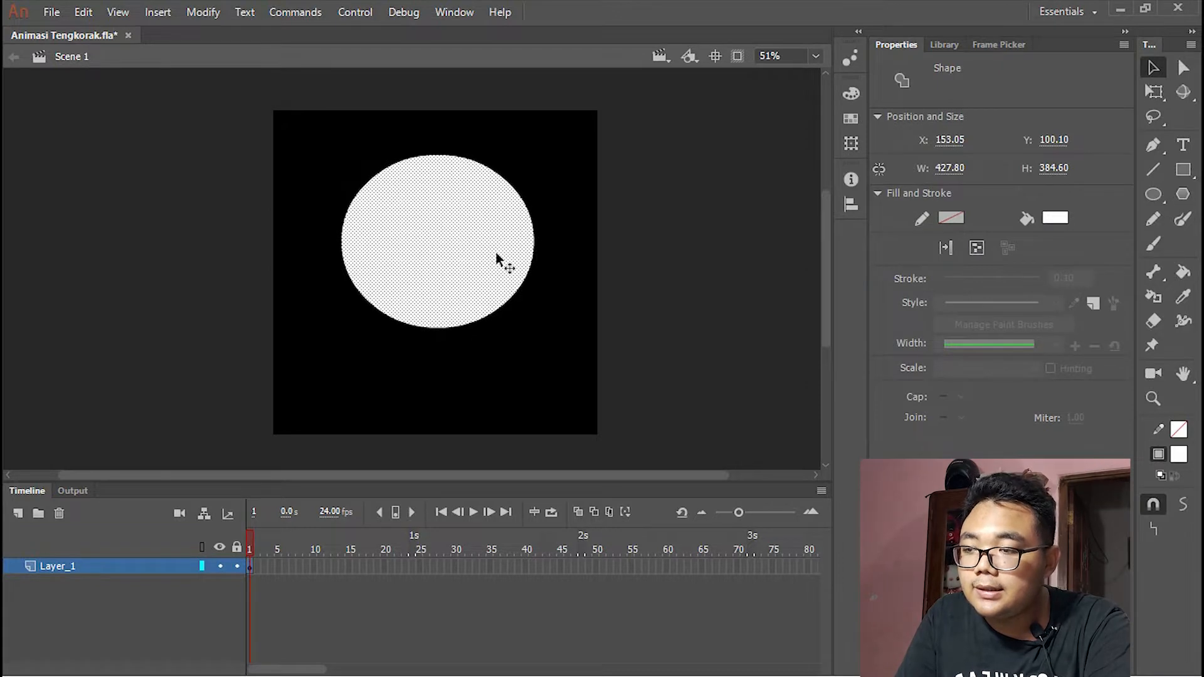
{"action": "left_click", "coordinate": [540, 172]}
- Centre the white oval horizontally on the stage and deselect it
{"action": "left_click", "coordinate": [471, 233]}
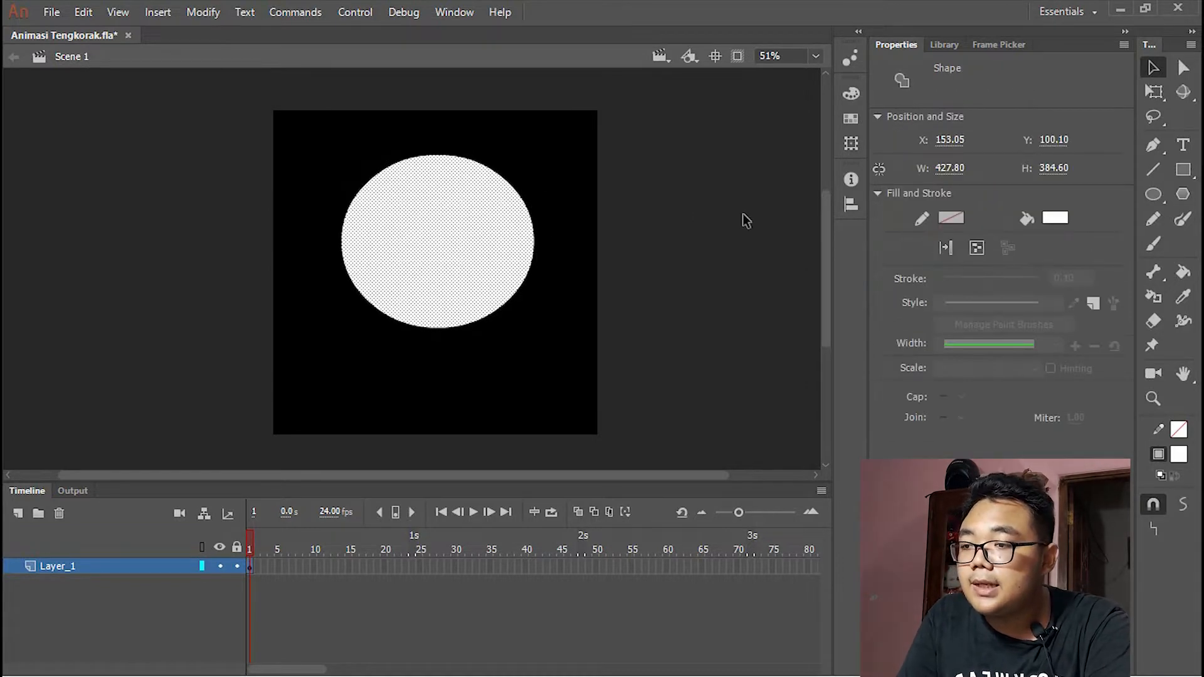
{"action": "left_click", "coordinate": [851, 205]}
{"action": "left_click", "coordinate": [695, 210]}
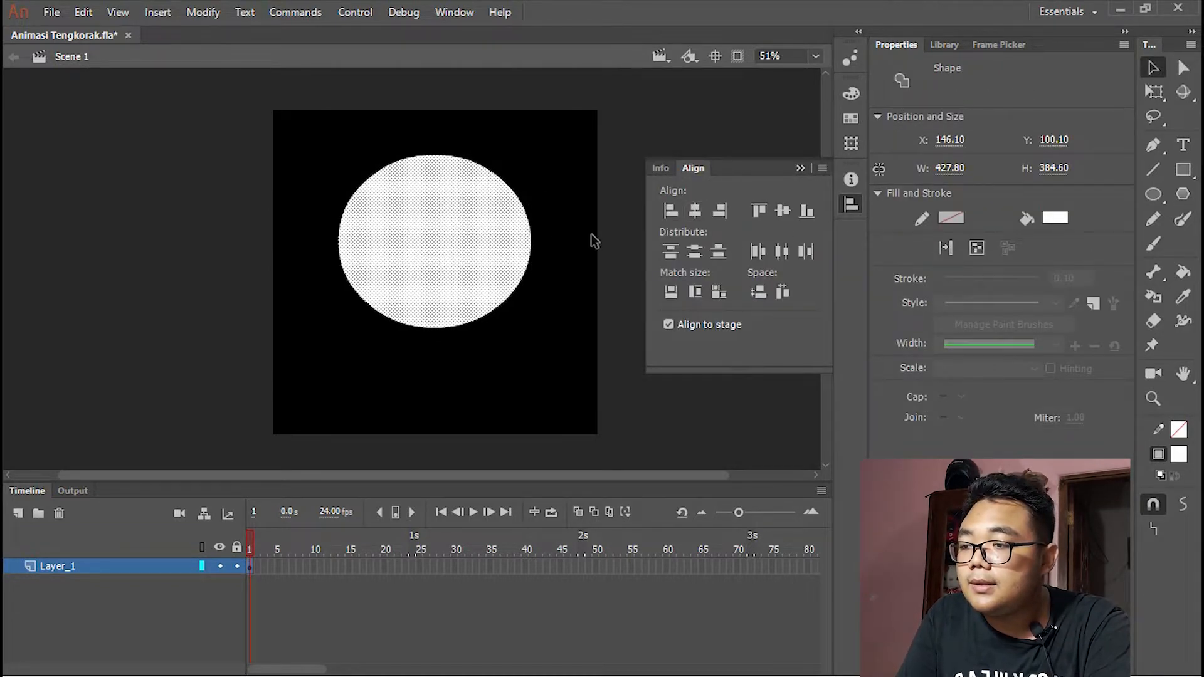
{"action": "left_click_drag", "start_coordinate": [538, 238], "coordinate": [589, 192]}
{"action": "scroll", "coordinate": [490, 140], "scroll_direction": "up", "scroll_amount": 1}
{"action": "left_click_drag", "start_coordinate": [491, 143], "coordinate": [488, 191]}
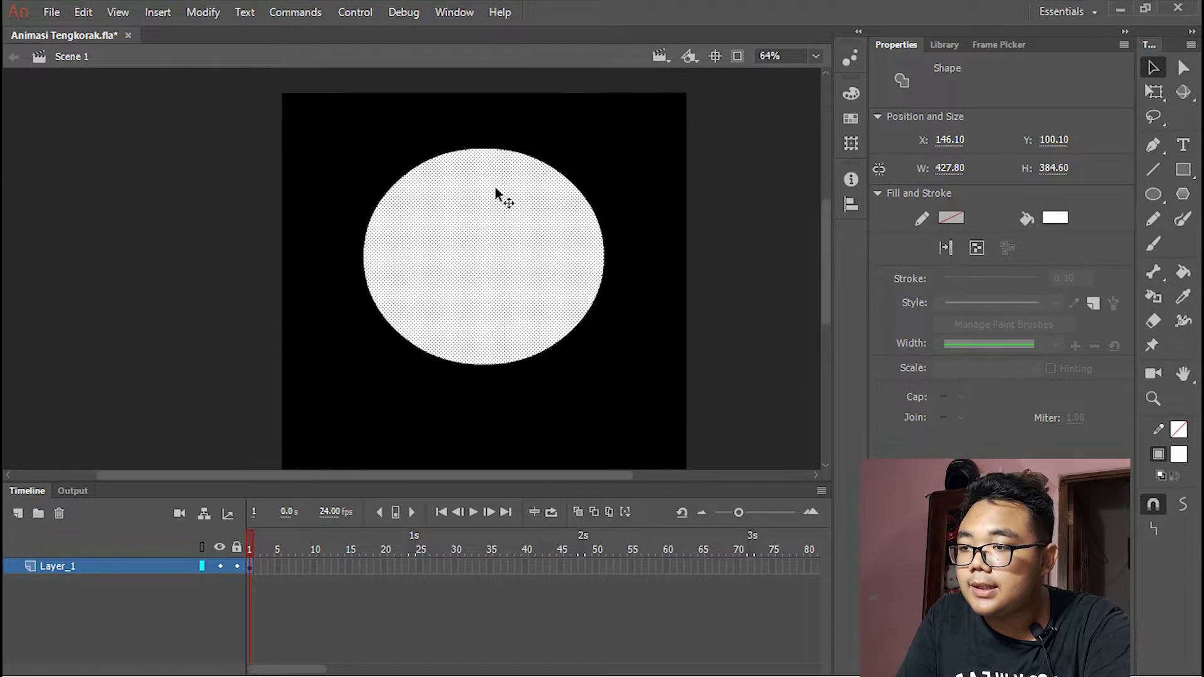
{"action": "left_click", "coordinate": [571, 99]}
{"action": "scroll", "coordinate": [630, 229], "scroll_direction": "down", "scroll_amount": 1}
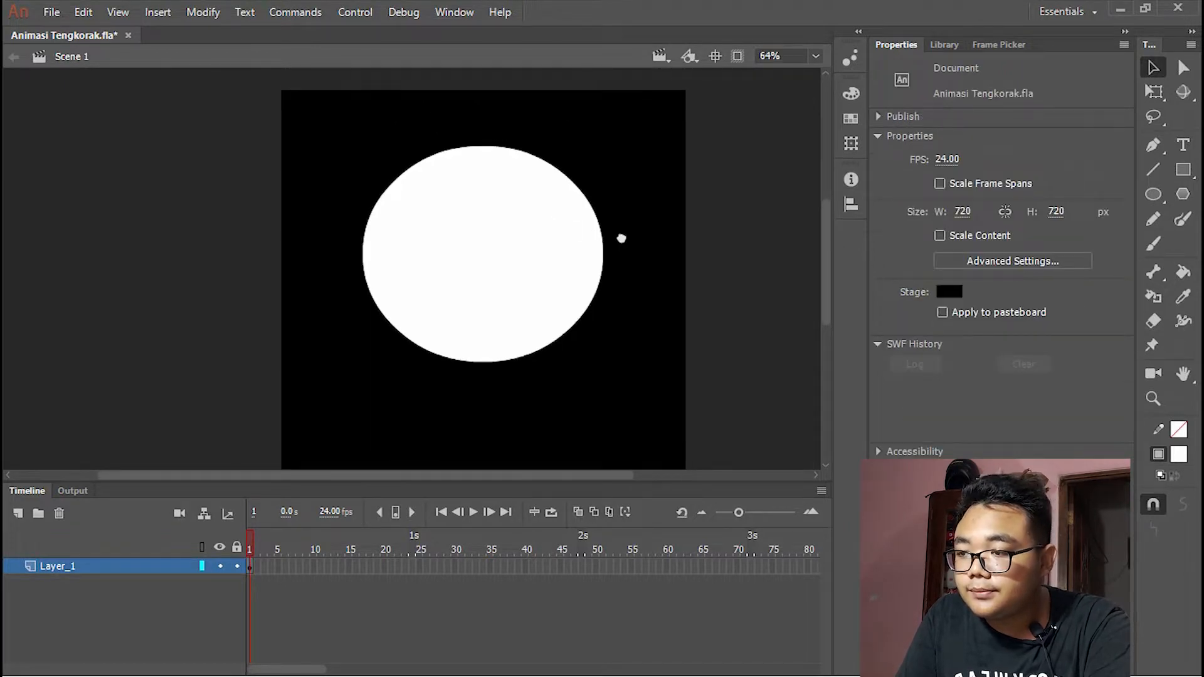
- Try to bend the oval's top edge outward and its right edge inward, undoing each change
{"action": "left_click_drag", "start_coordinate": [492, 132], "coordinate": [491, 115]}
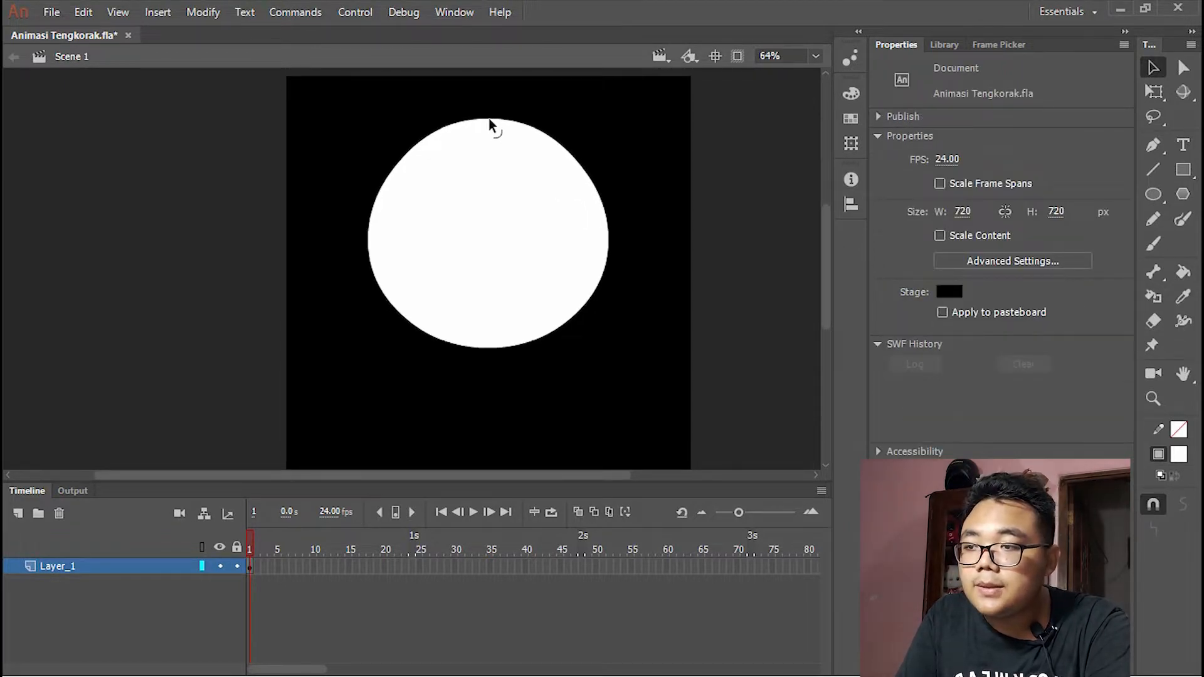
{"action": "key", "text": "ctrl+z"}
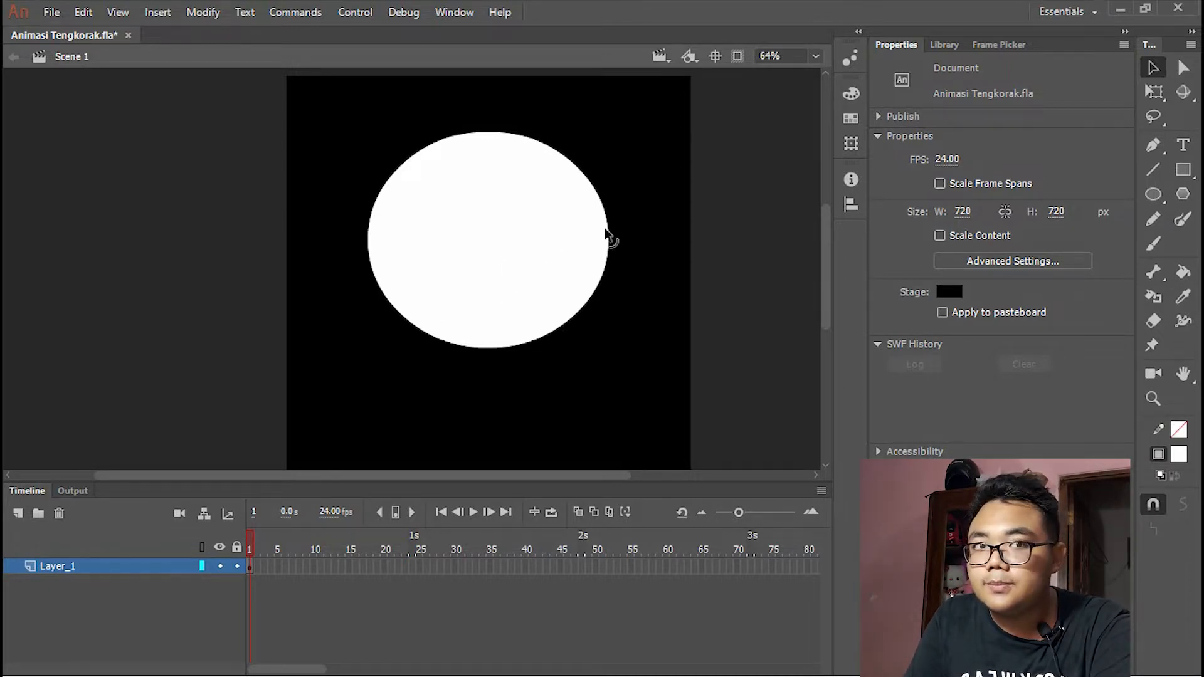
{"action": "left_click_drag", "start_coordinate": [606, 233], "coordinate": [597, 237]}
{"action": "key", "text": "ctrl+z"}
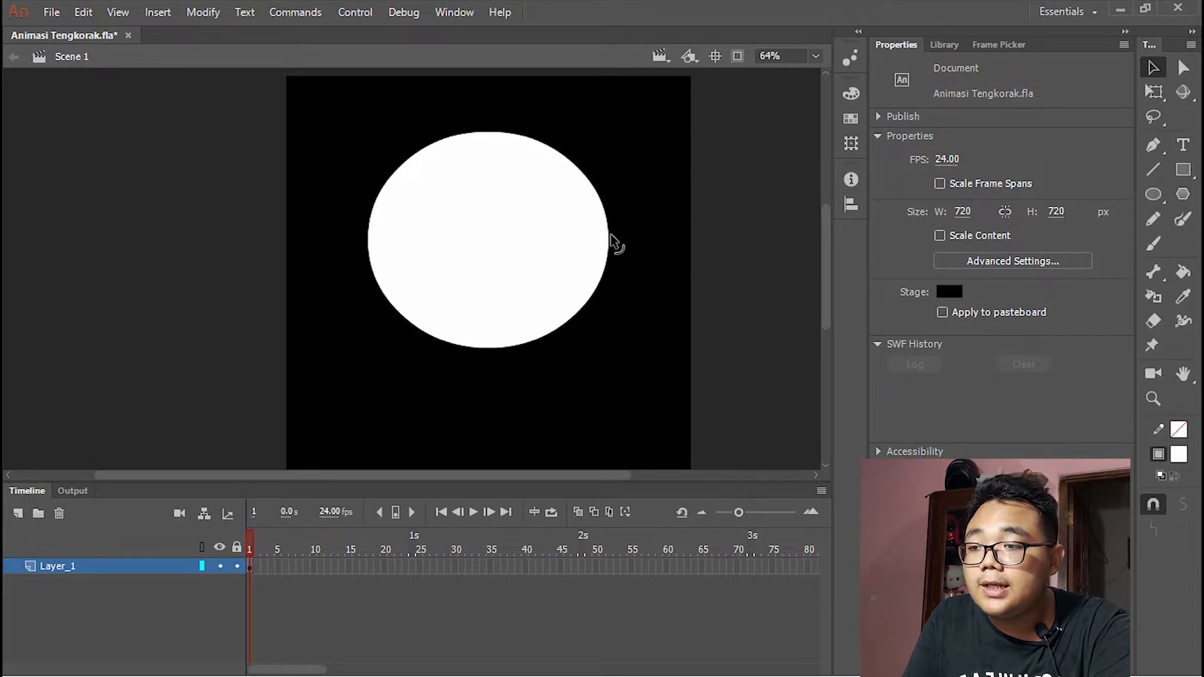
- Reshape the oval into a skull head by bending both side edges slightly inward and flattening its bottom edge
{"action": "left_click_drag", "start_coordinate": [613, 242], "coordinate": [601, 248]}
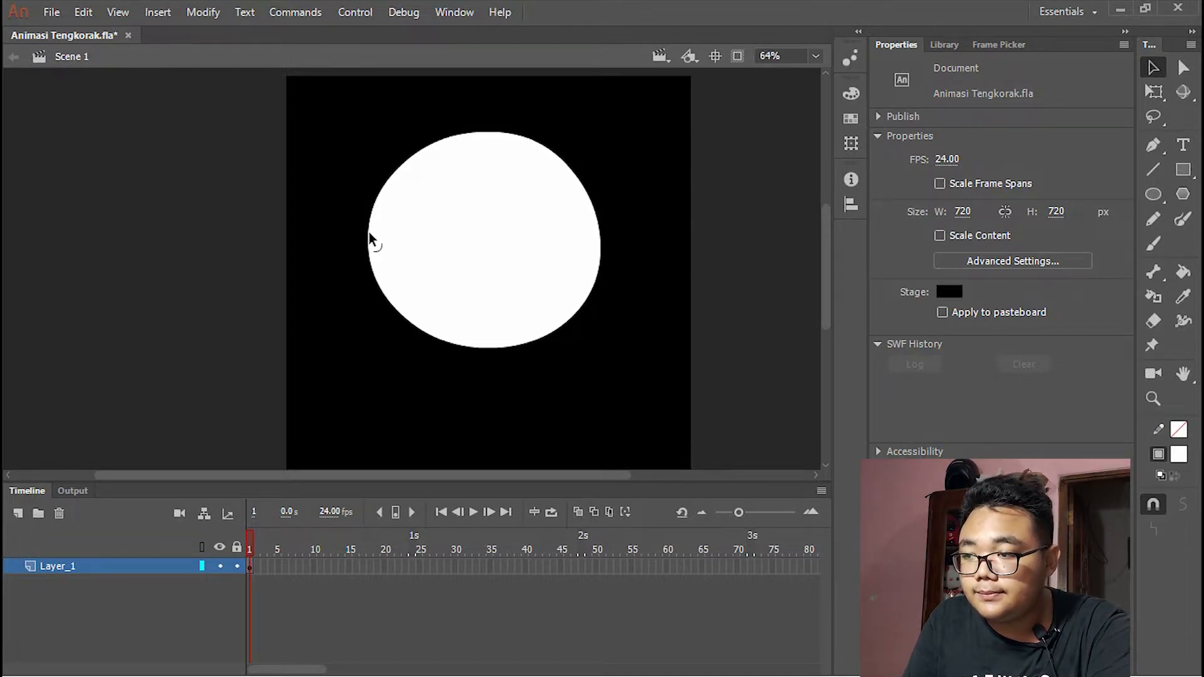
{"action": "left_click_drag", "start_coordinate": [369, 233], "coordinate": [374, 241]}
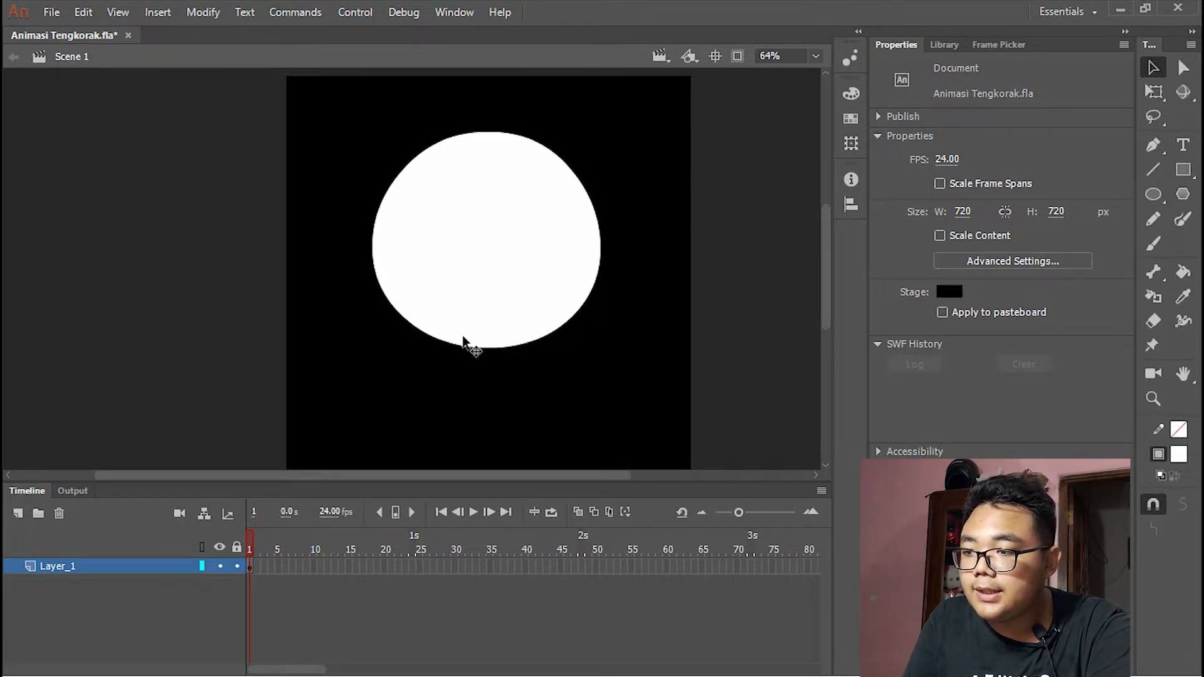
{"action": "left_click_drag", "start_coordinate": [463, 338], "coordinate": [518, 339]}
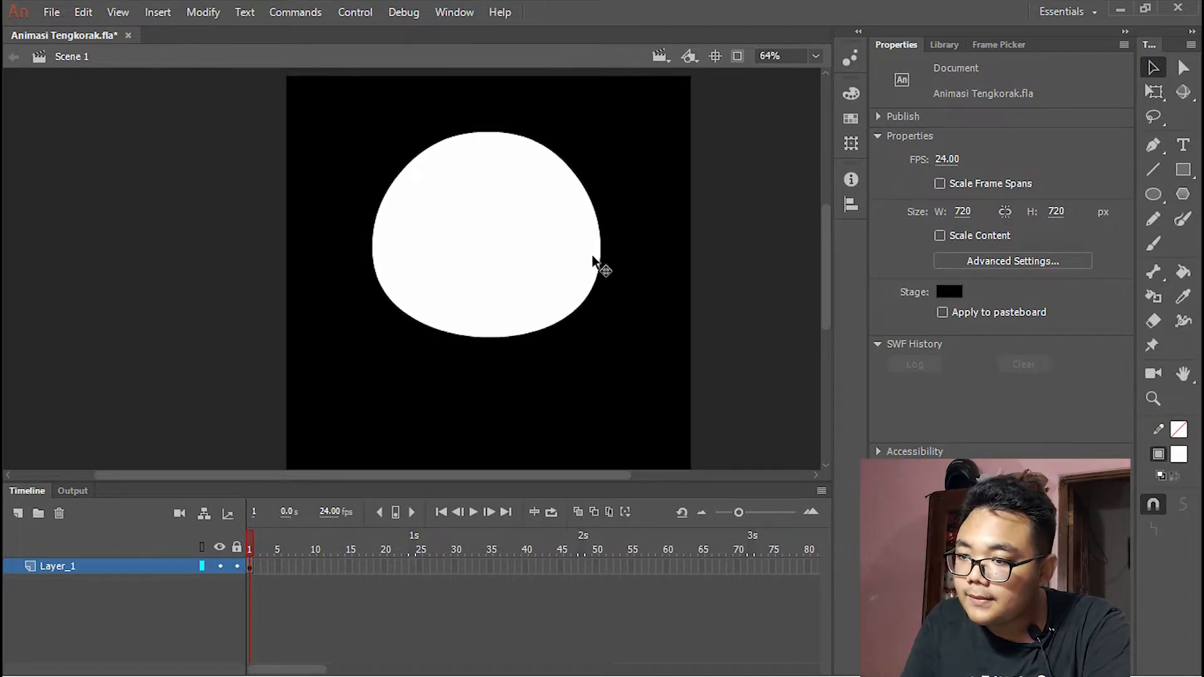
{"action": "left_click_drag", "start_coordinate": [604, 244], "coordinate": [607, 242]}
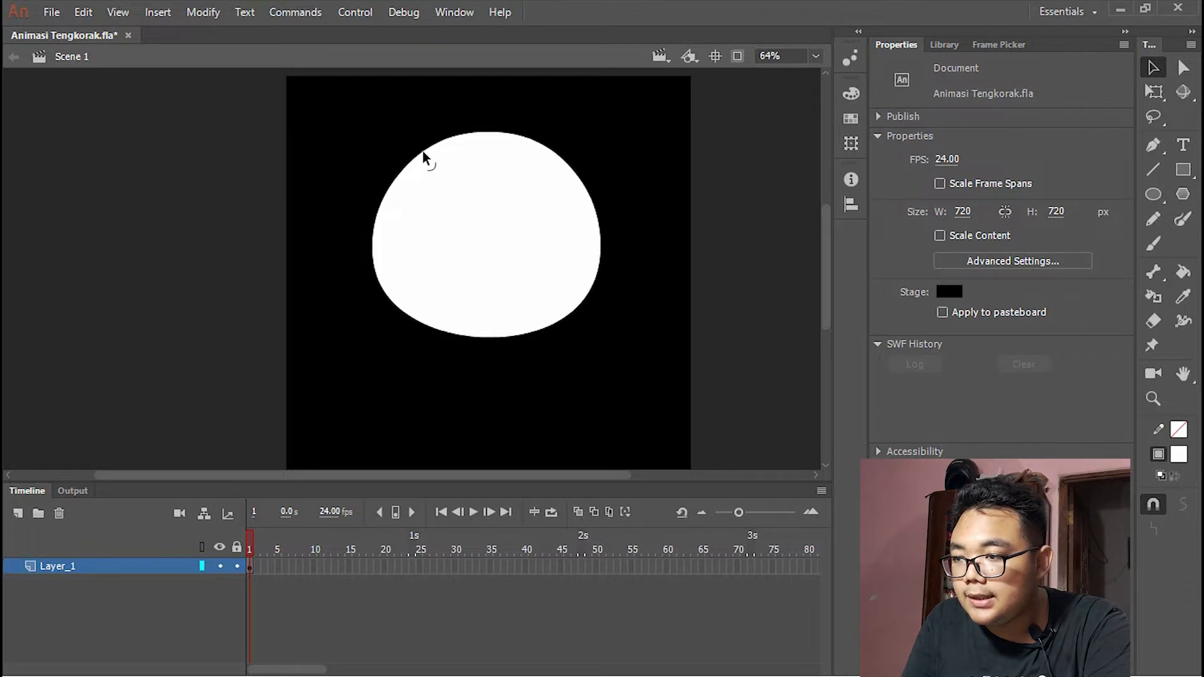
- Refine the head's outline by lowering its top edge, rounding the lower curves and bulging its right side slightly outward
{"action": "mouse_move", "coordinate": [468, 133]}
{"action": "left_mouse_down"}
{"action": "mouse_move", "coordinate": [460, 141]}
{"action": "mouse_move", "coordinate": [511, 132]}
{"action": "mouse_move", "coordinate": [487, 136]}
{"action": "left_mouse_up"}
{"action": "left_click_drag", "start_coordinate": [370, 268], "coordinate": [373, 274]}
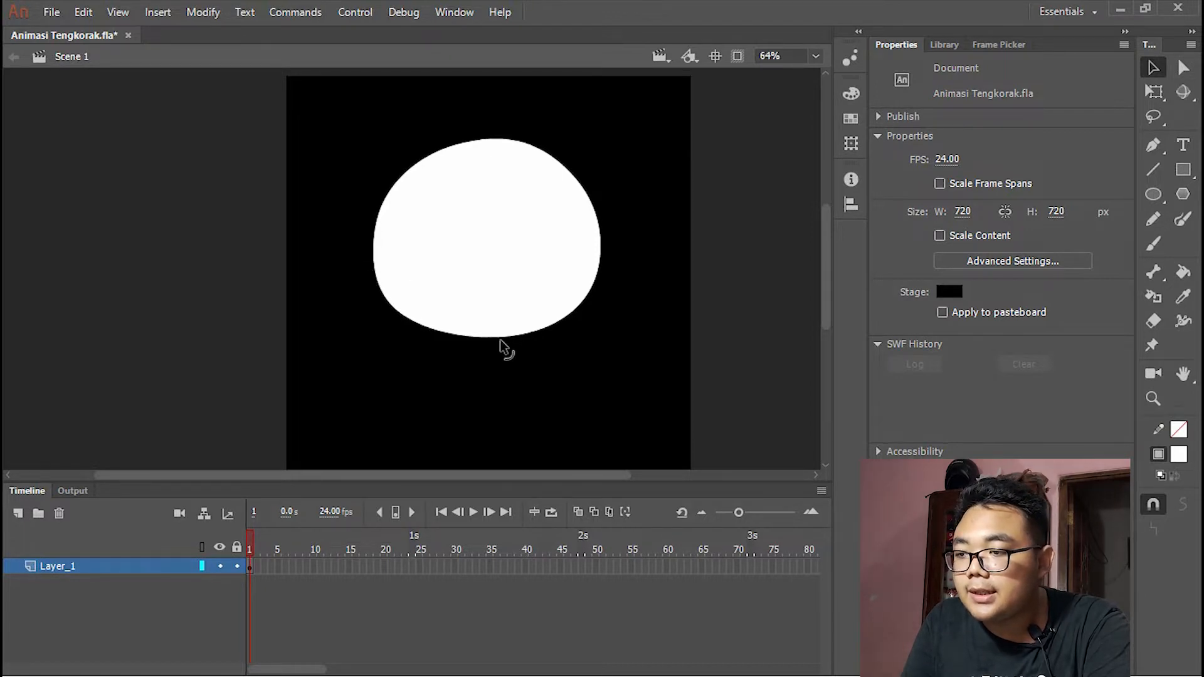
{"action": "left_click_drag", "start_coordinate": [501, 340], "coordinate": [503, 338]}
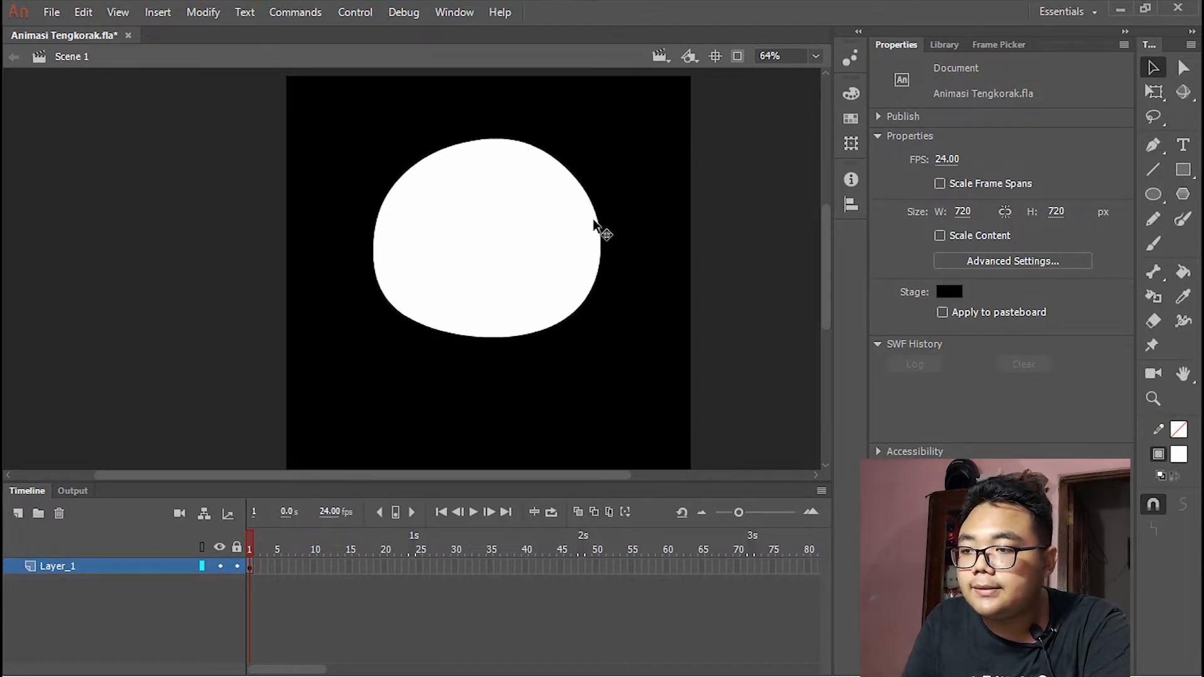
{"action": "left_click_drag", "start_coordinate": [594, 222], "coordinate": [603, 240]}
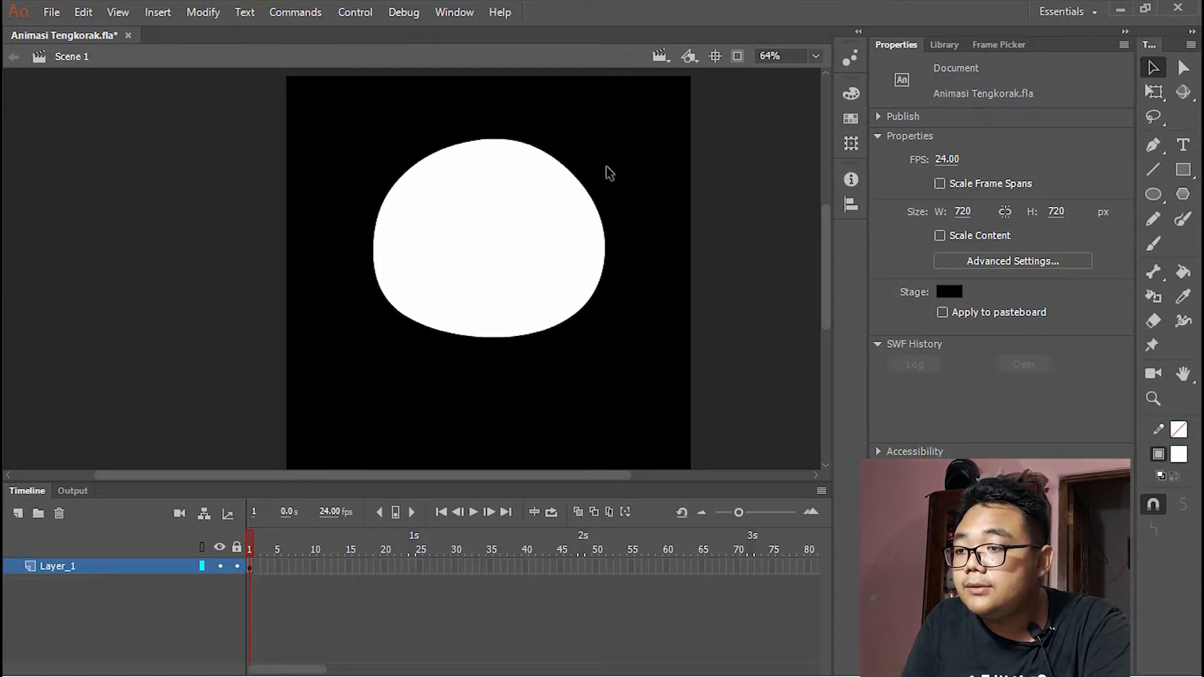
{"action": "left_click_drag", "start_coordinate": [548, 156], "coordinate": [493, 141]}
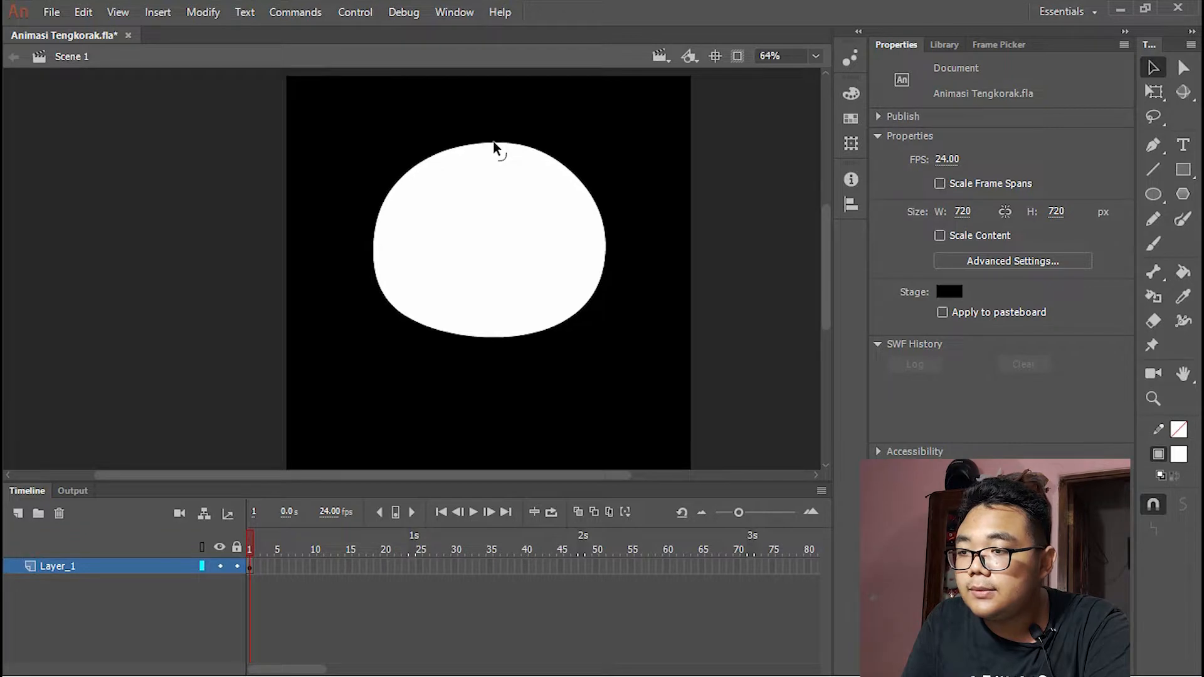
{"action": "left_click_drag", "start_coordinate": [522, 333], "coordinate": [524, 344]}
- Draw a white rectangle without stroke, about 251 by 90 px, a short distance below the head
{"action": "scroll", "coordinate": [479, 287], "scroll_direction": "up", "scroll_amount": 1}
{"action": "left_click_drag", "start_coordinate": [479, 287], "coordinate": [483, 261]}
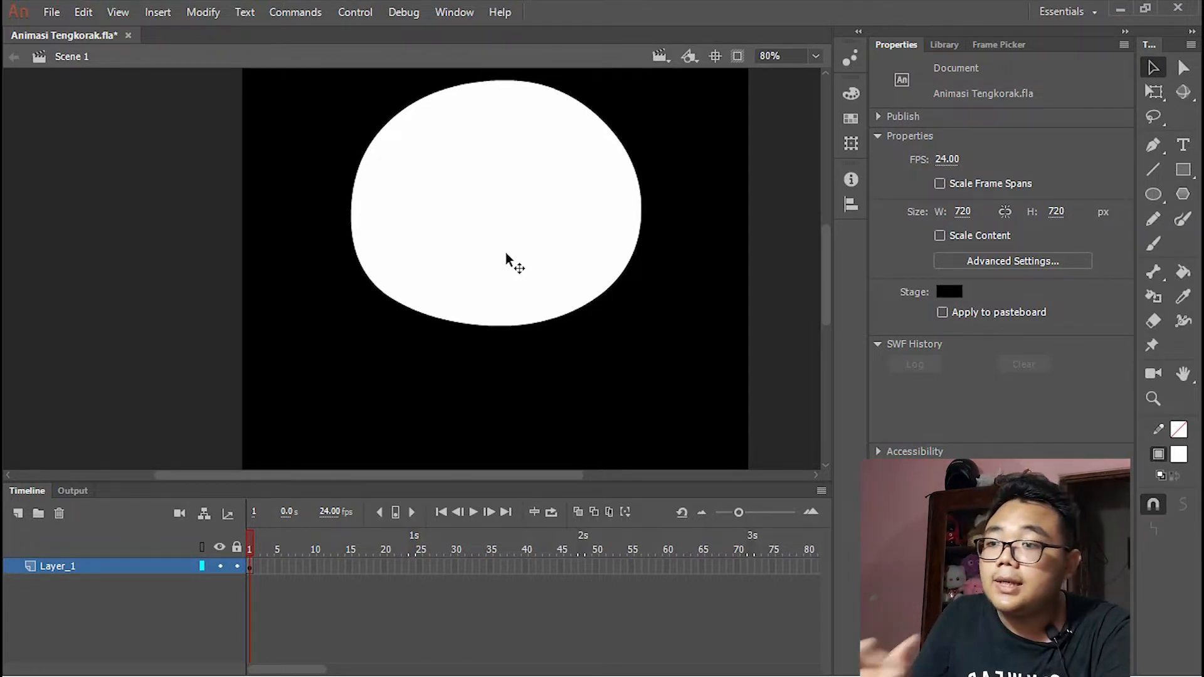
{"action": "left_click_drag", "start_coordinate": [537, 235], "coordinate": [469, 208]}
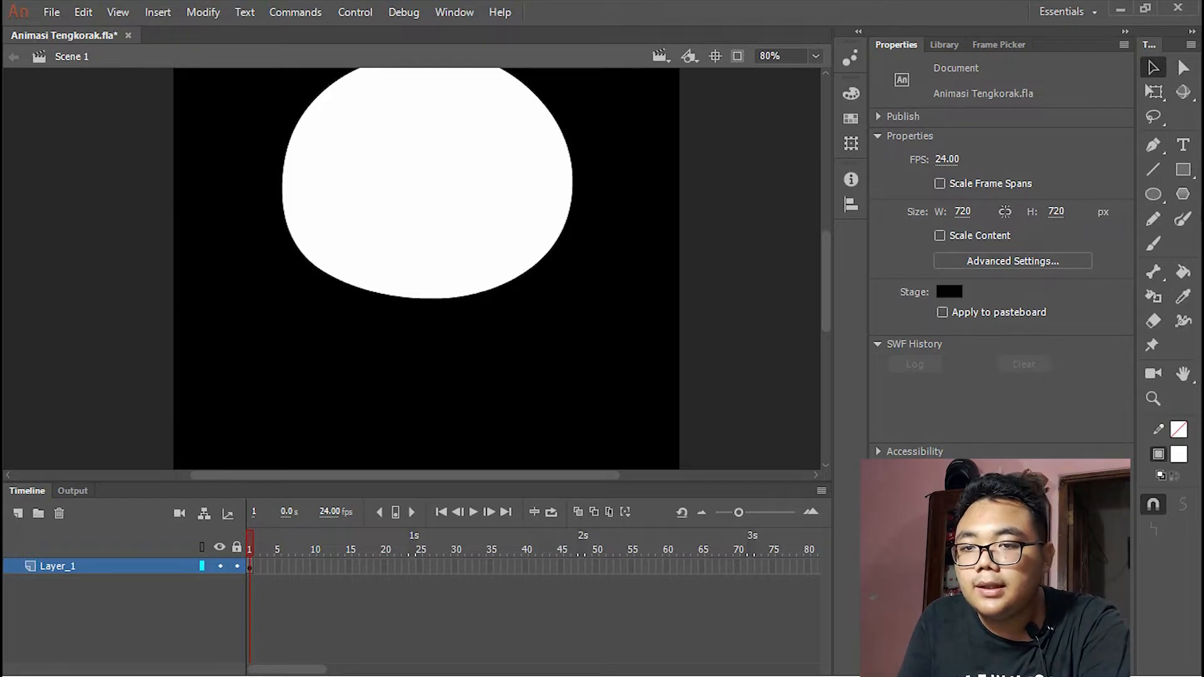
{"action": "left_click", "coordinate": [1184, 170]}
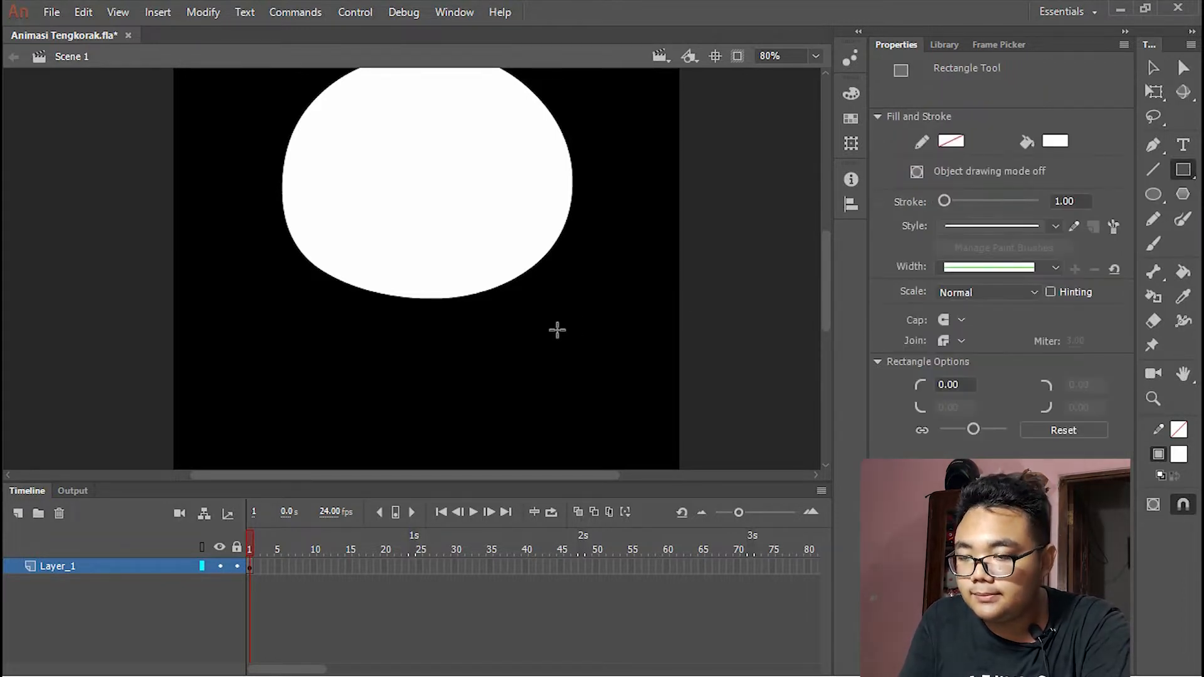
{"action": "left_click", "coordinate": [1054, 141]}
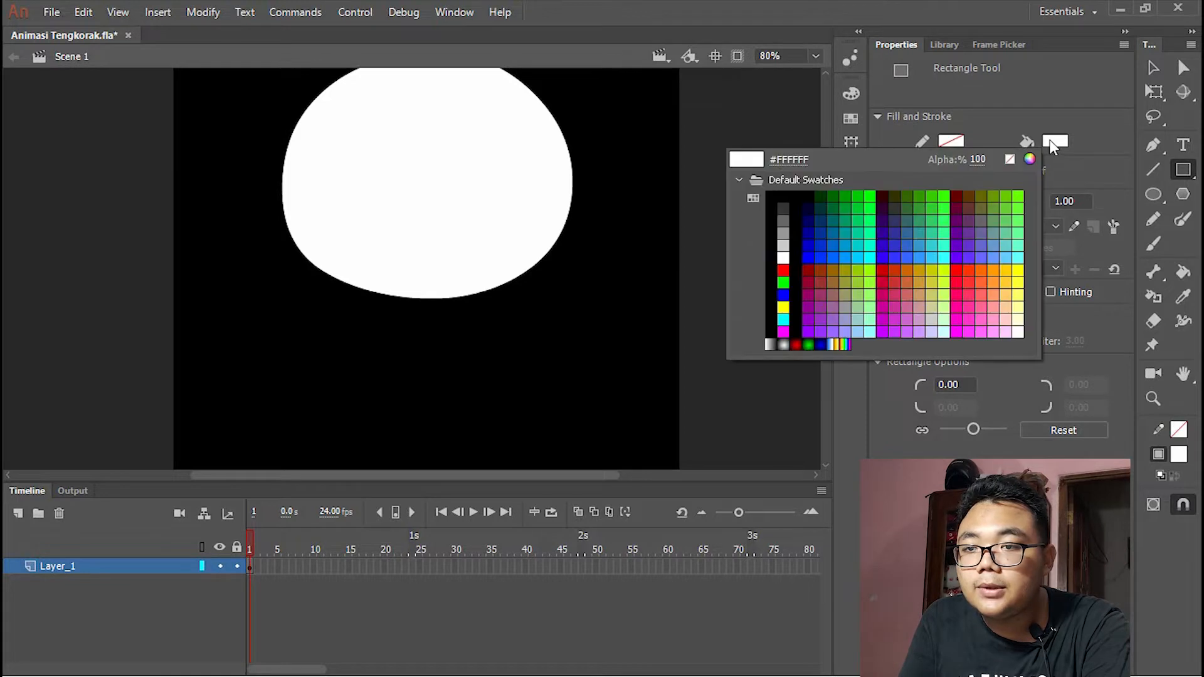
{"action": "left_click", "coordinate": [1050, 141]}
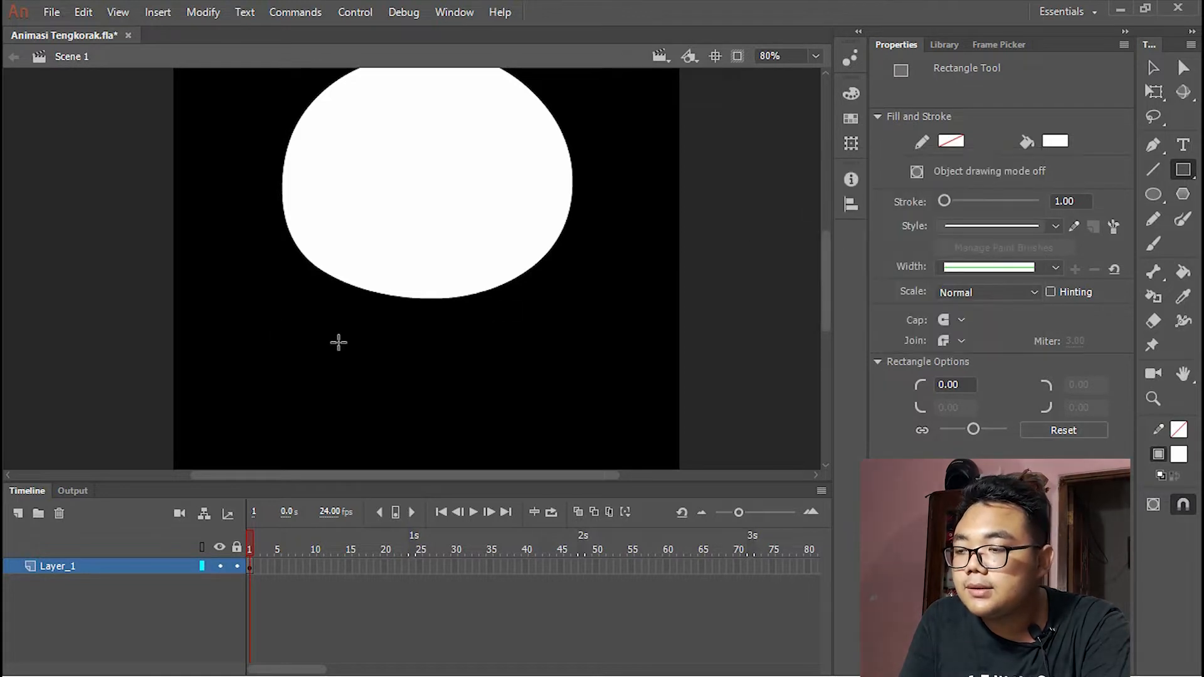
{"action": "left_click_drag", "start_coordinate": [345, 329], "coordinate": [521, 392]}
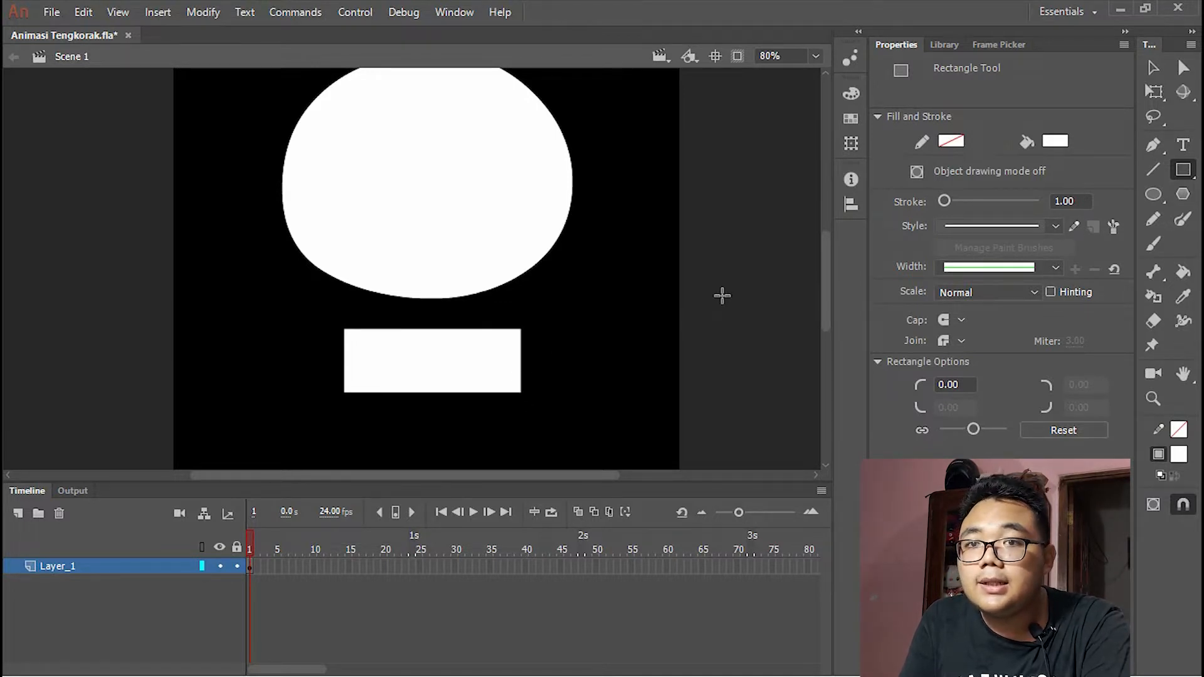
{"action": "left_click", "coordinate": [1154, 67]}
{"action": "left_click", "coordinate": [464, 387]}
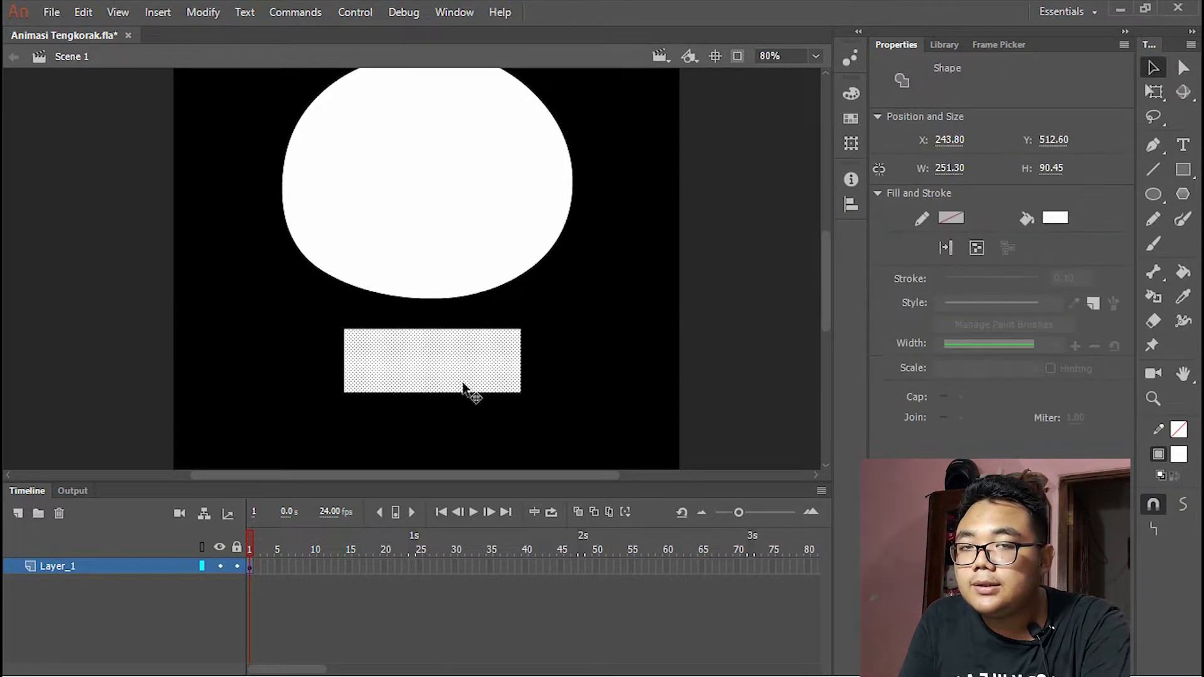
{"action": "left_click", "coordinate": [631, 250]}
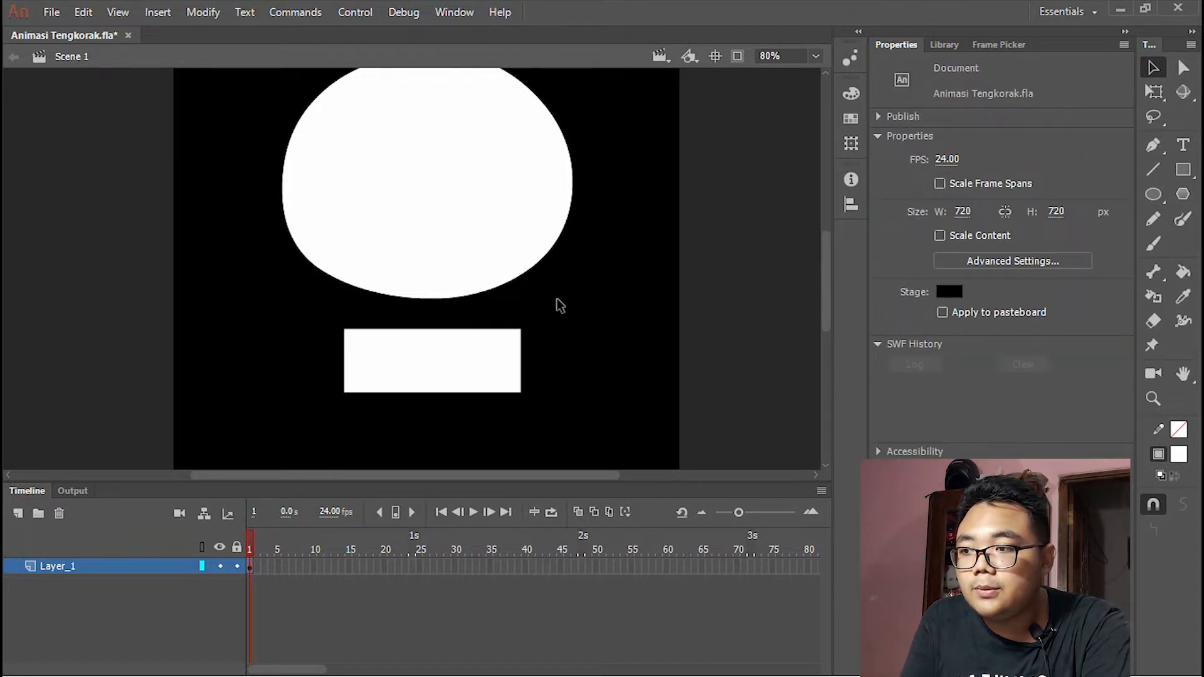
- Try to place the rectangle over the head's right side so the shapes merge, and undo the move
{"action": "left_click_drag", "start_coordinate": [443, 378], "coordinate": [581, 215]}
{"action": "left_click", "coordinate": [565, 321]}
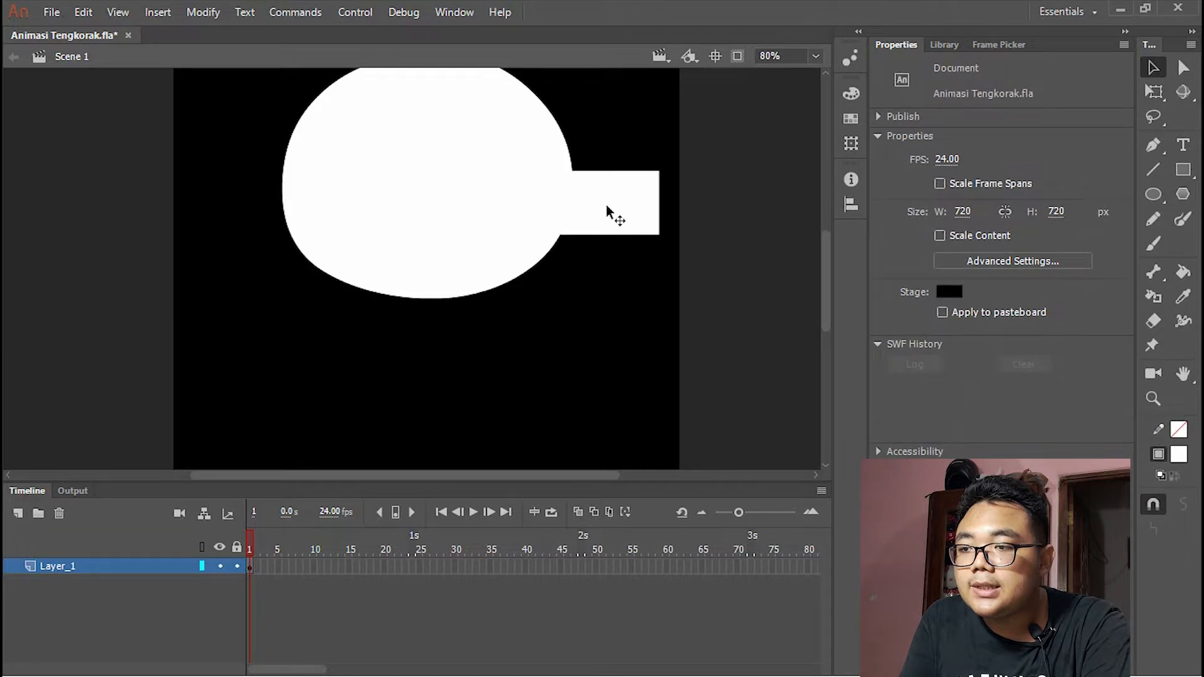
{"action": "left_click", "coordinate": [617, 233]}
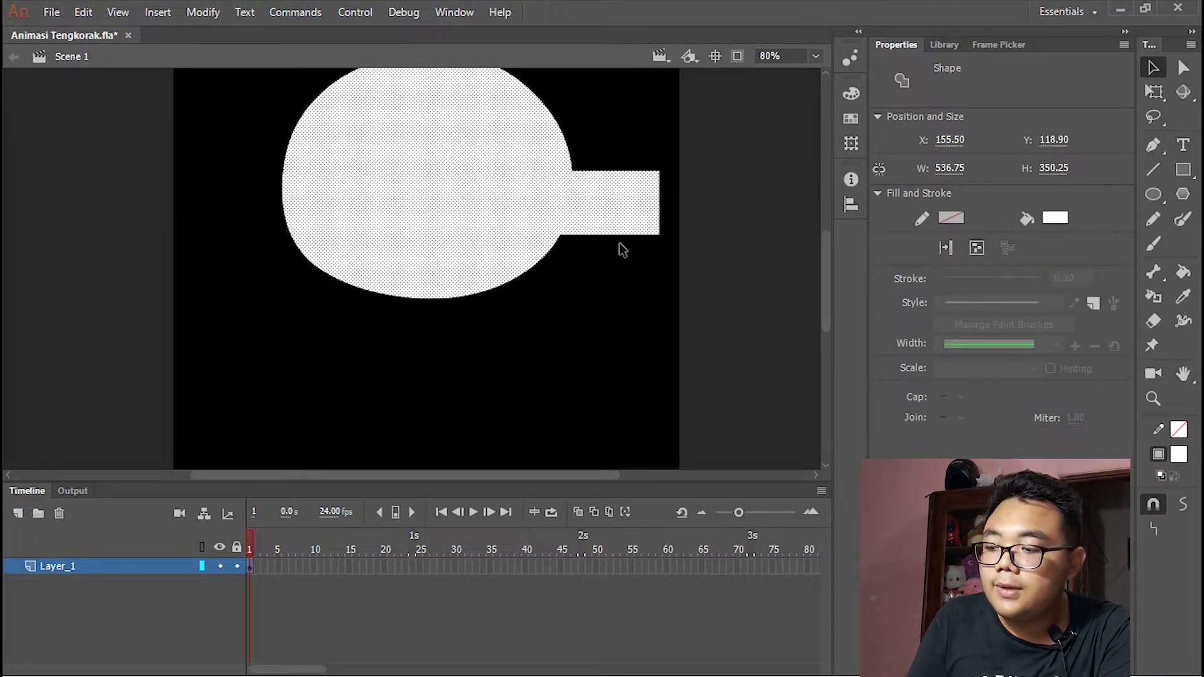
{"action": "key", "text": "ctrl+z"}
{"action": "key", "text": "ctrl+z"}
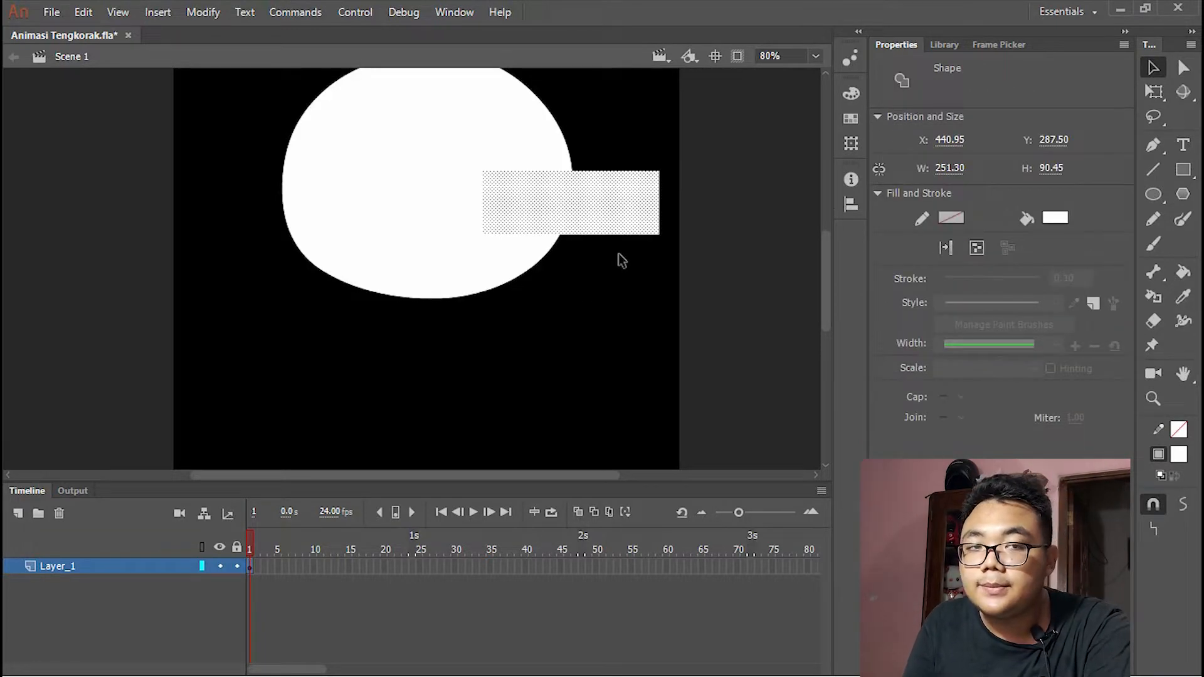
{"action": "key", "text": "ctrl+z"}
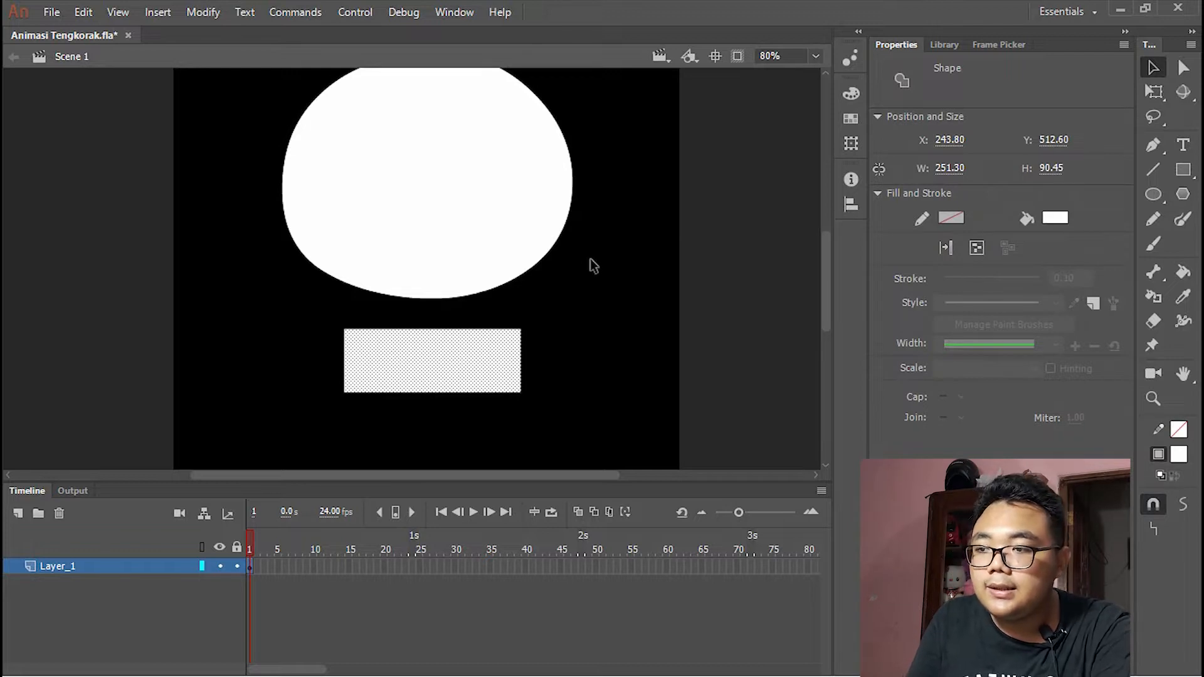
- Centre the rectangle below the head horizontally on the stage and deselect it
{"action": "left_click", "coordinate": [551, 348]}
{"action": "left_click", "coordinate": [463, 344]}
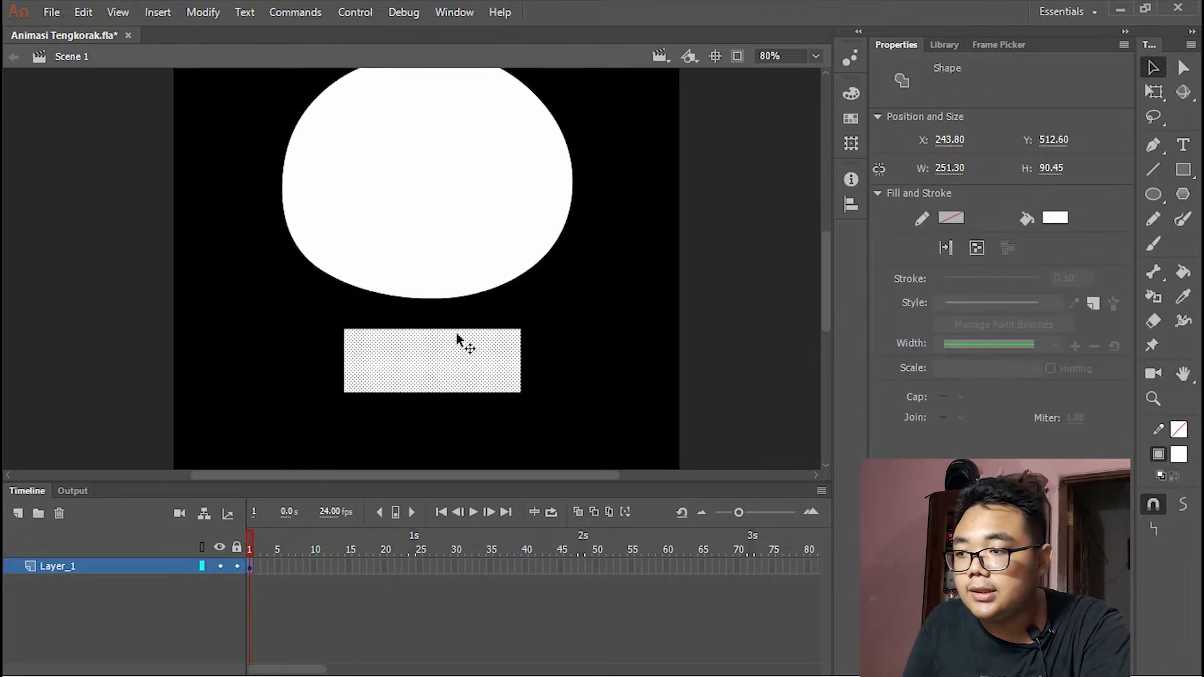
{"action": "left_click", "coordinate": [850, 205]}
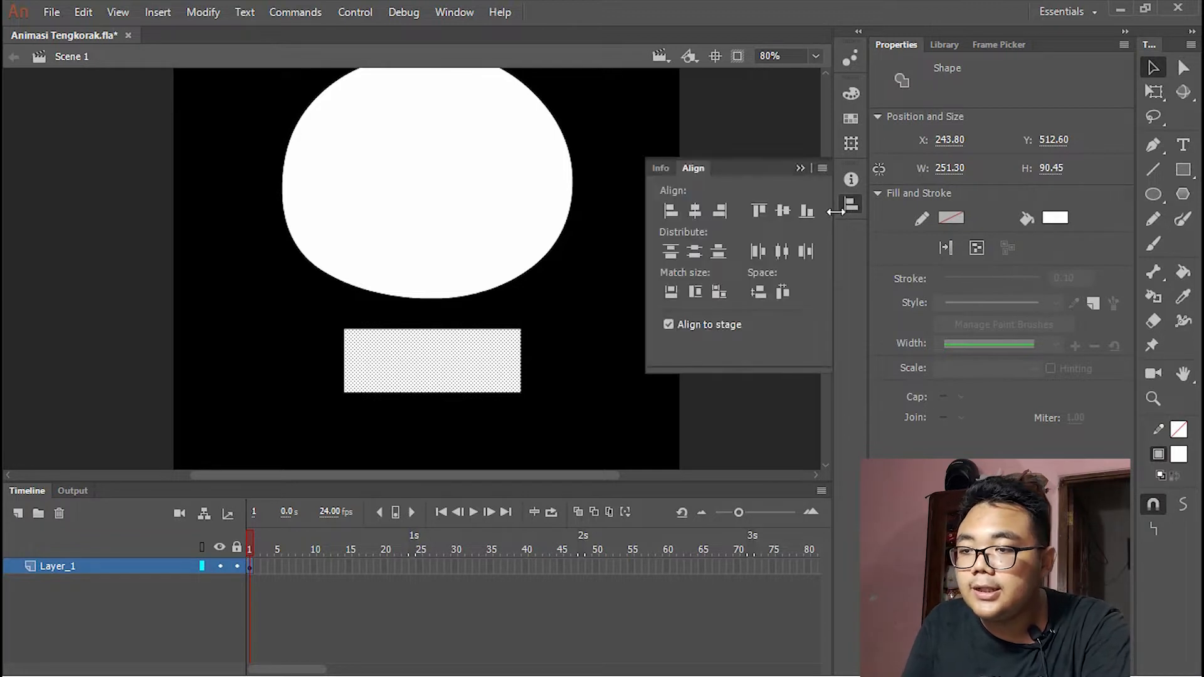
{"action": "left_click", "coordinate": [697, 212]}
{"action": "left_click", "coordinate": [570, 310]}
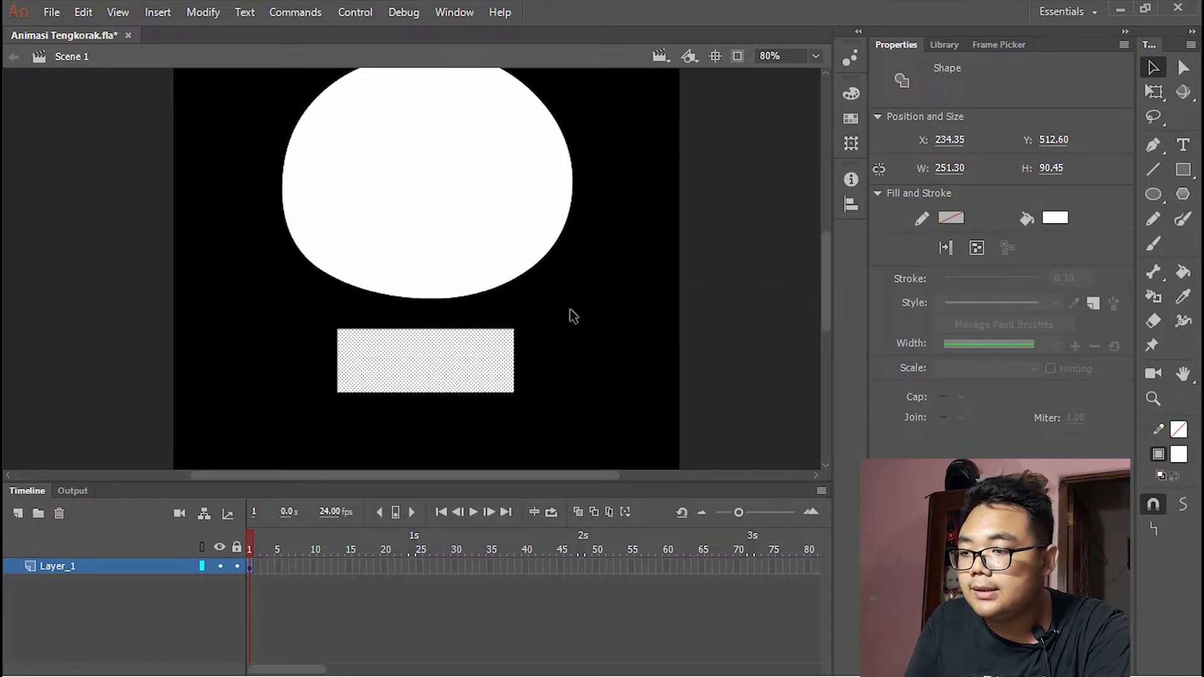
{"action": "left_click", "coordinate": [457, 375]}
{"action": "left_click", "coordinate": [619, 348]}
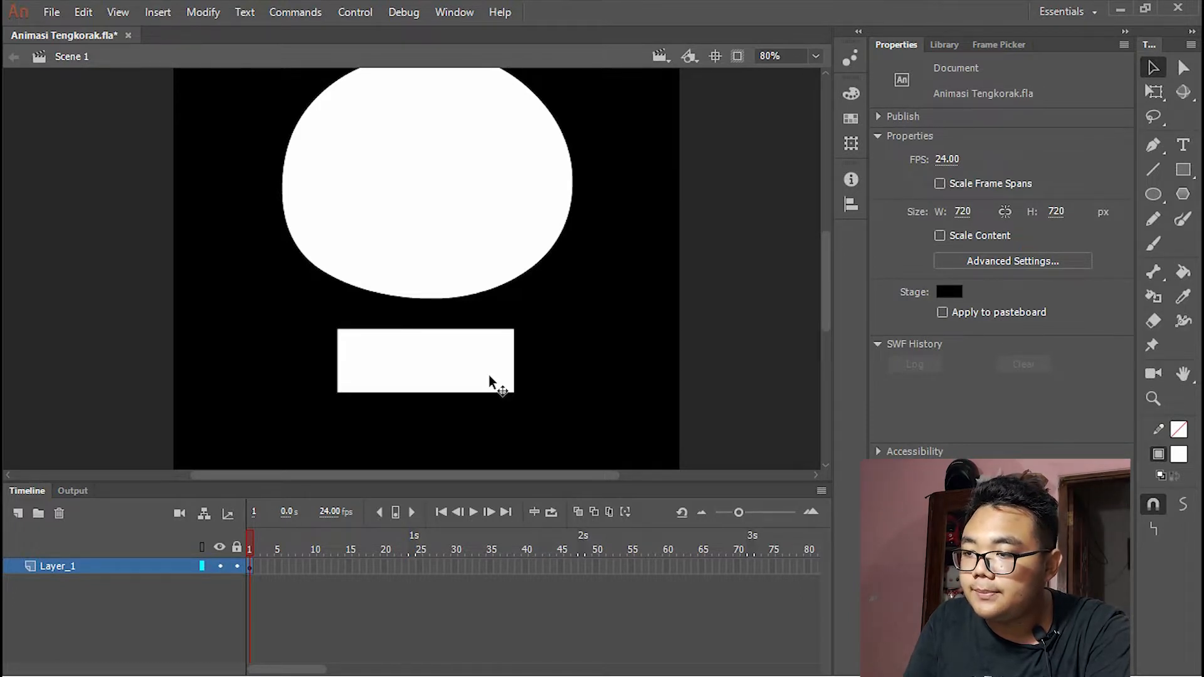
- Narrow the white rectangle slightly with Free Transform and move it up under the head so the two shapes merge as a jaw
{"action": "left_click", "coordinate": [489, 359]}
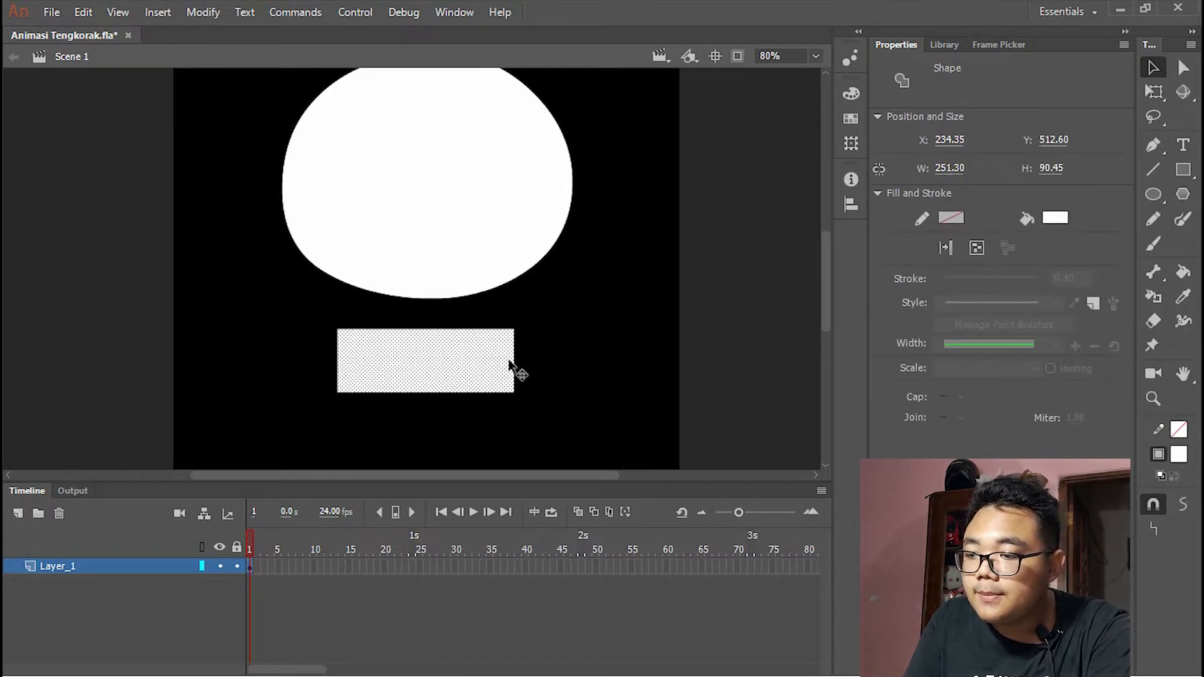
{"action": "left_click", "coordinate": [738, 287]}
{"action": "left_click", "coordinate": [501, 367]}
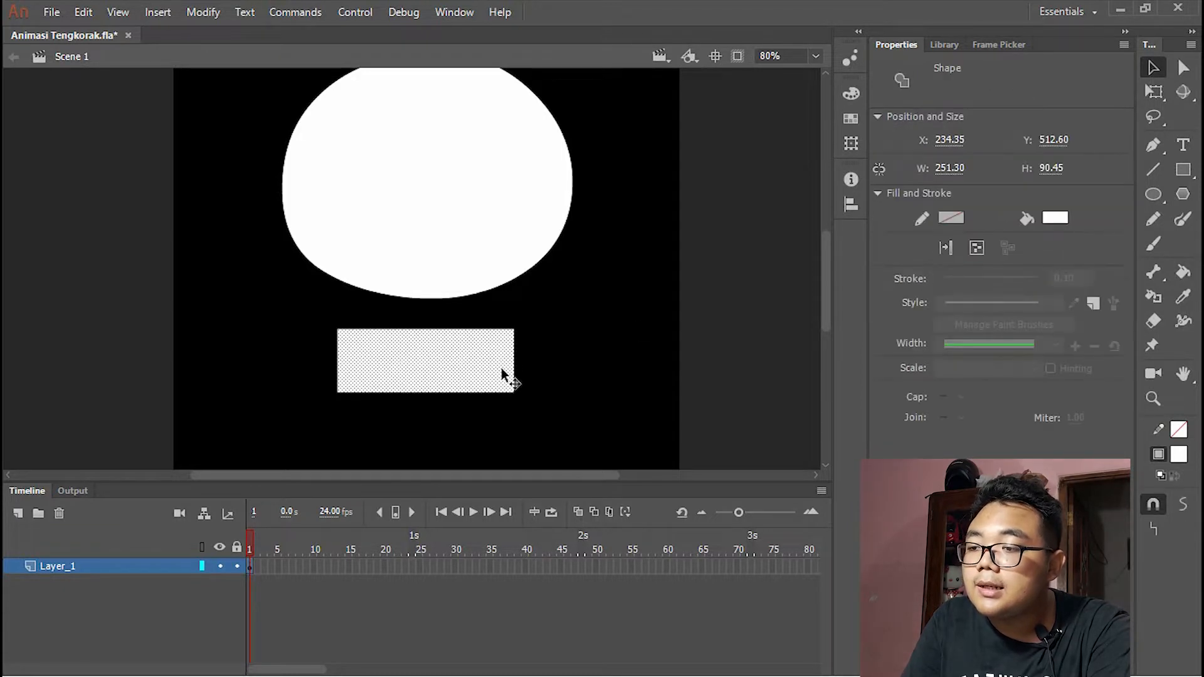
{"action": "left_click", "coordinate": [1155, 93]}
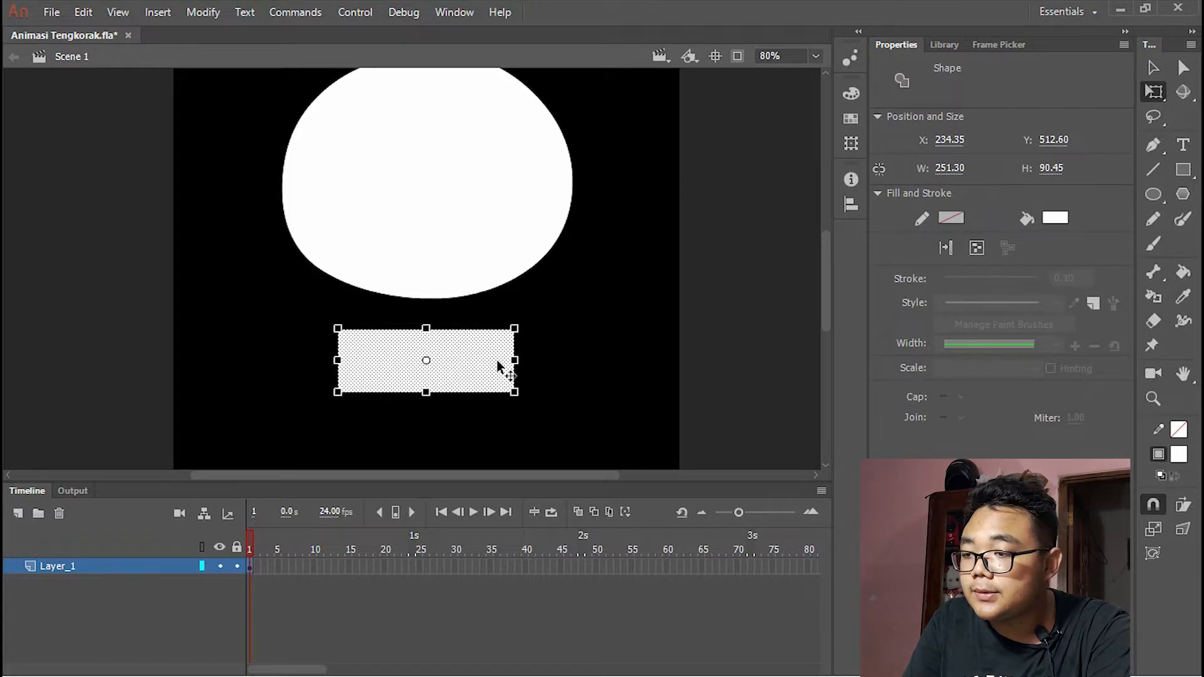
{"action": "mouse_move", "coordinate": [514, 360]}
{"action": "left_mouse_down"}
{"action": "mouse_move", "coordinate": [483, 336]}
{"action": "mouse_move", "coordinate": [492, 339]}
{"action": "mouse_move", "coordinate": [476, 364]}
{"action": "mouse_move", "coordinate": [473, 308]}
{"action": "mouse_move", "coordinate": [510, 382]}
{"action": "left_mouse_up"}
{"action": "left_click", "coordinate": [543, 346]}
{"action": "left_click", "coordinate": [578, 319]}
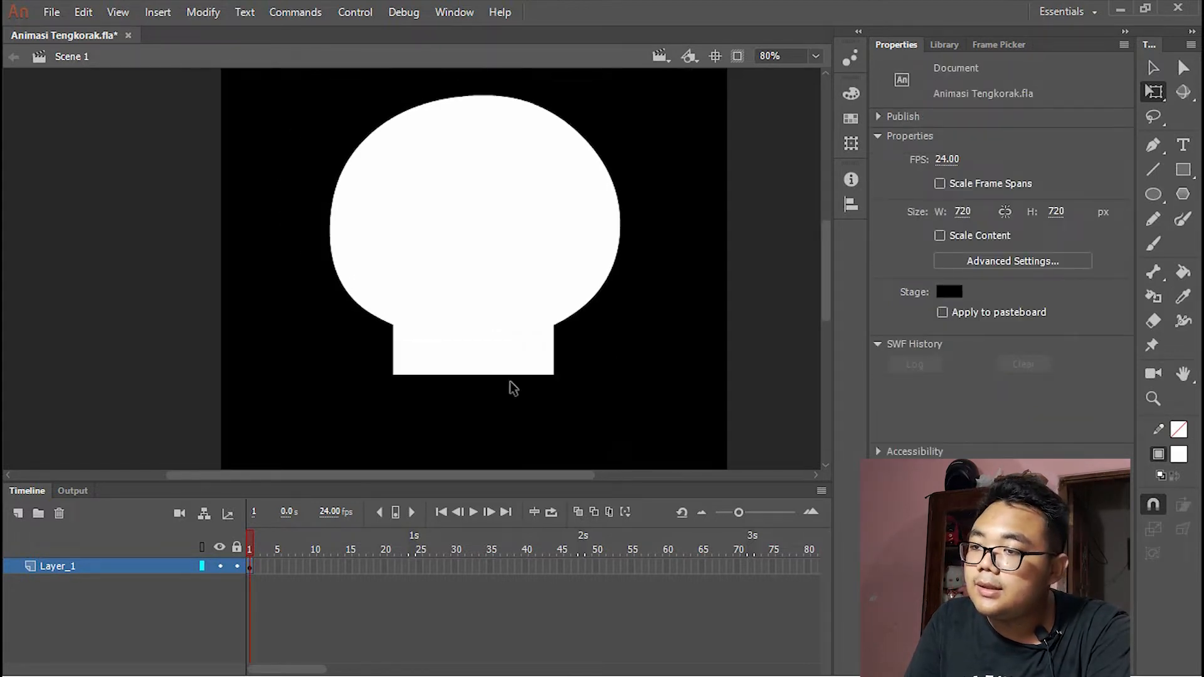
- Curve the jaw's straight bottom edge slightly downward
{"action": "scroll", "coordinate": [470, 370], "scroll_direction": "up", "scroll_amount": 1}
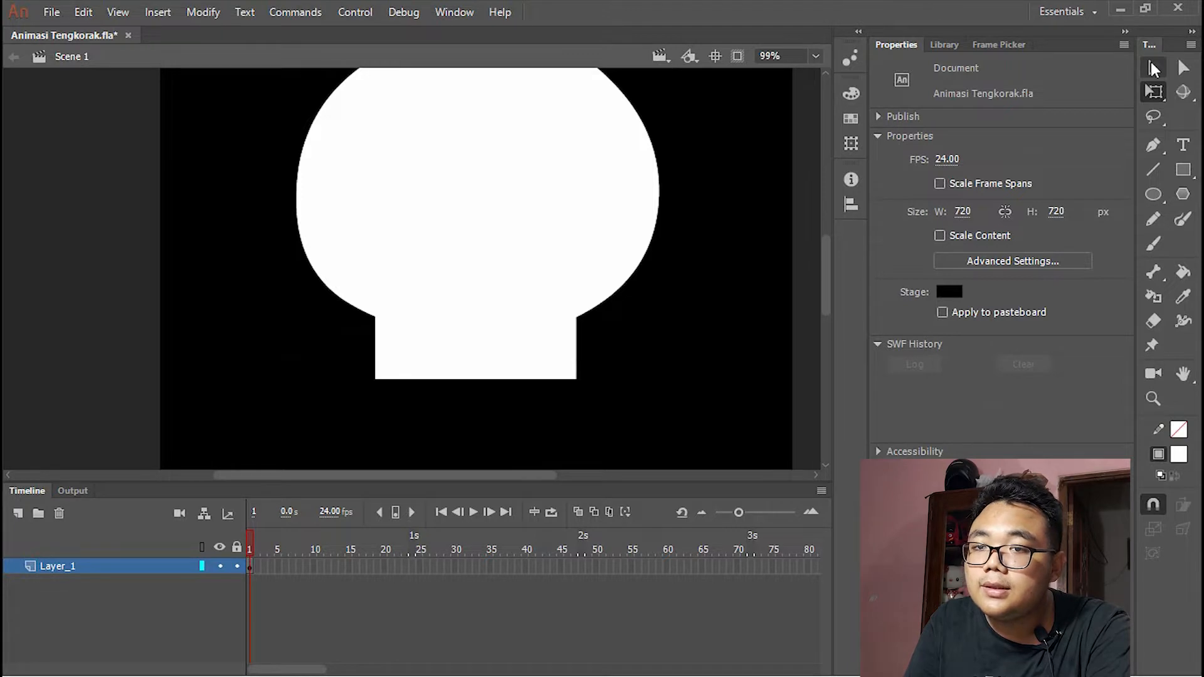
{"action": "left_click", "coordinate": [1151, 65]}
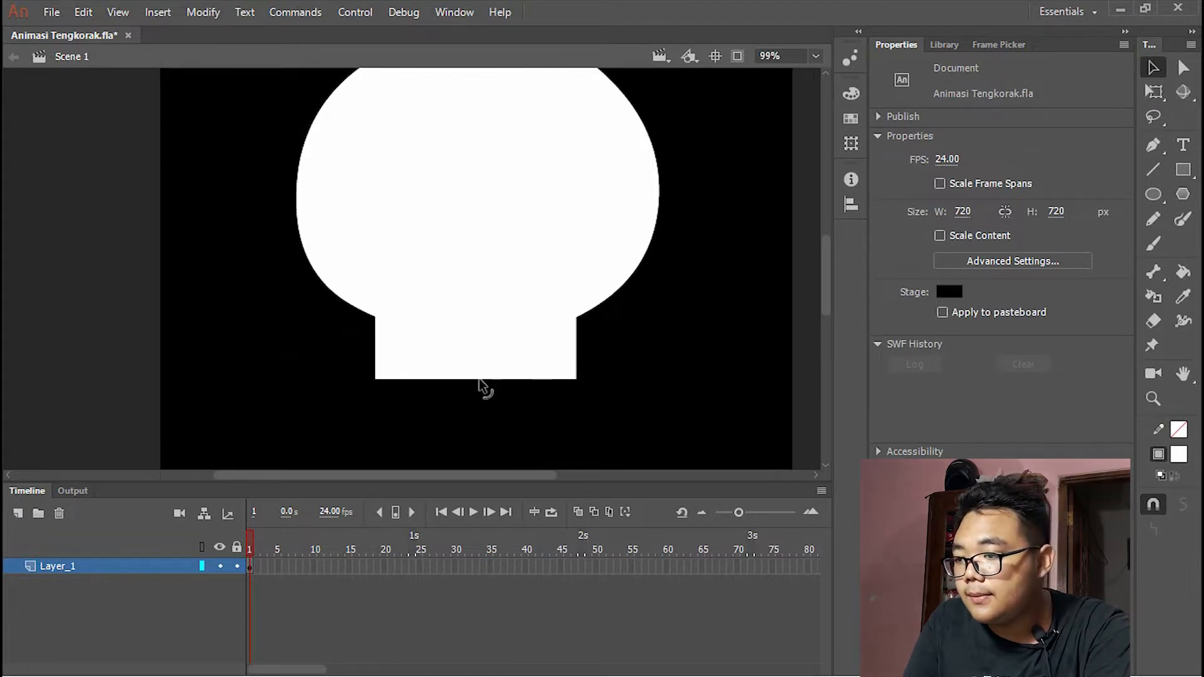
{"action": "left_click_drag", "start_coordinate": [479, 380], "coordinate": [479, 391]}
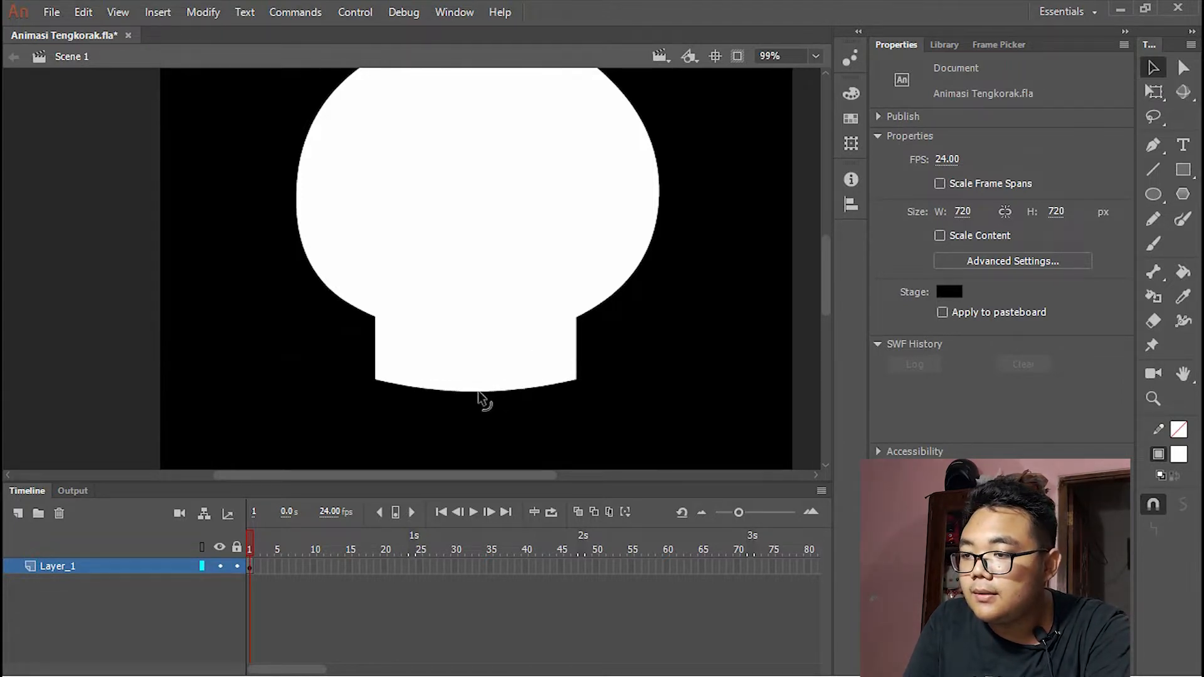
- Pull the jaw's two lower corners slightly inward so the jaw tapers towards its bottom
{"action": "mouse_move", "coordinate": [571, 376]}
{"action": "left_mouse_down"}
{"action": "mouse_move", "coordinate": [561, 378]}
{"action": "mouse_move", "coordinate": [576, 379]}
{"action": "left_mouse_up"}
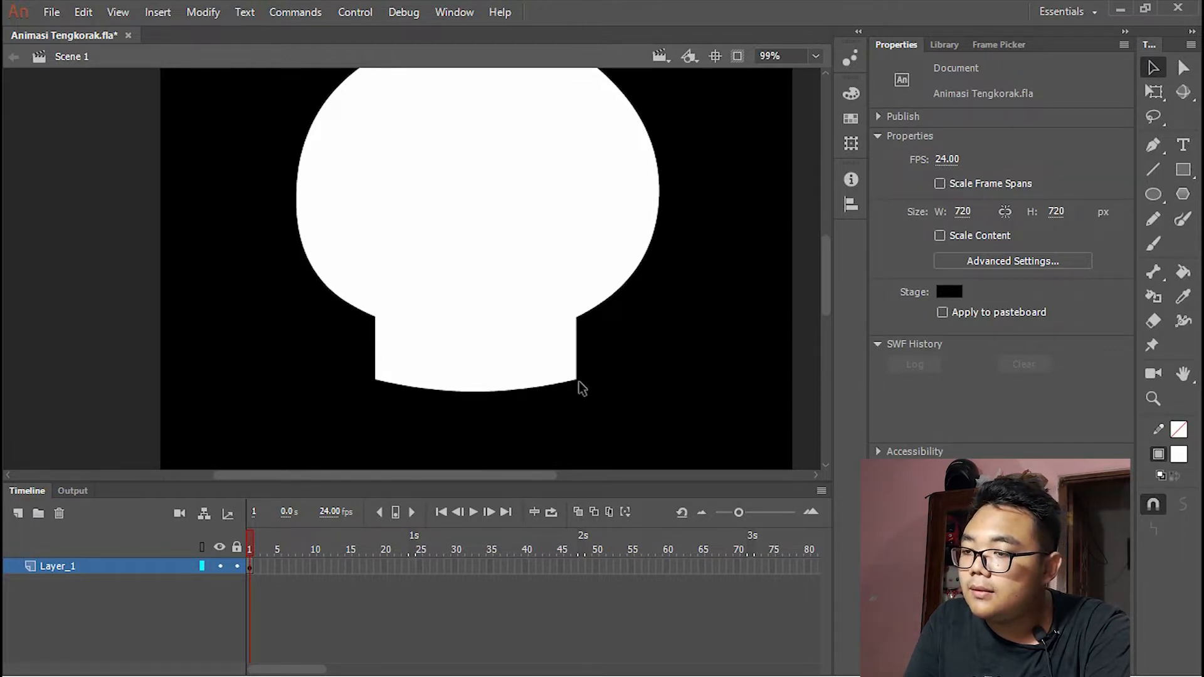
{"action": "left_click_drag", "start_coordinate": [377, 314], "coordinate": [358, 316]}
{"action": "key", "text": "ctrl+z"}
{"action": "mouse_move", "coordinate": [383, 378]}
{"action": "left_mouse_down"}
{"action": "mouse_move", "coordinate": [395, 393]}
{"action": "mouse_move", "coordinate": [398, 377]}
{"action": "left_mouse_up"}
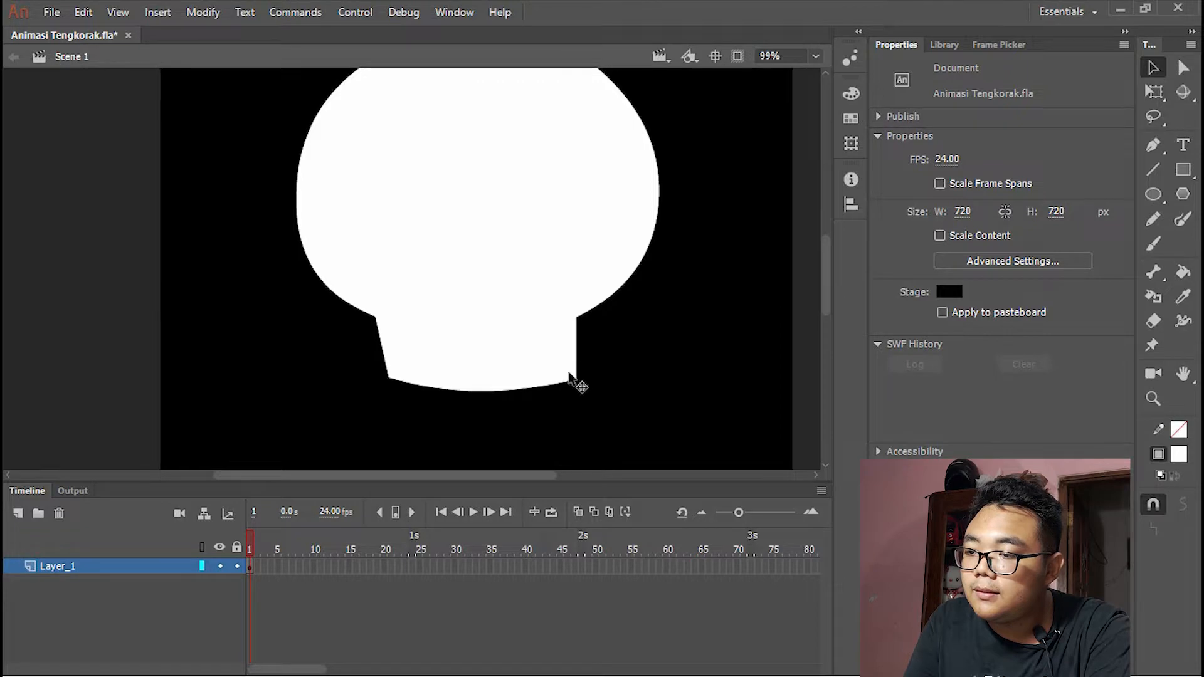
{"action": "left_click_drag", "start_coordinate": [576, 380], "coordinate": [610, 424]}
{"action": "key", "text": "space"}
{"action": "left_click_drag", "start_coordinate": [505, 442], "coordinate": [506, 437]}
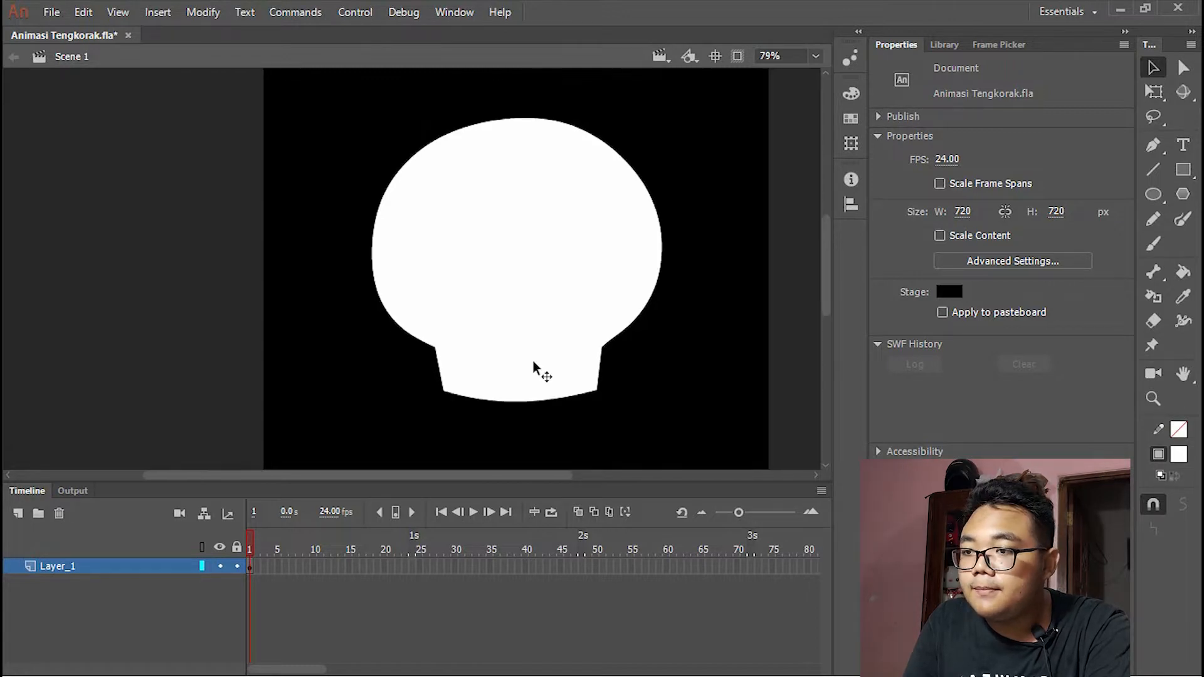
{"action": "scroll", "coordinate": [533, 360], "scroll_direction": "up", "scroll_amount": 4}
{"action": "scroll", "coordinate": [533, 360], "scroll_direction": "down", "scroll_amount": 4}
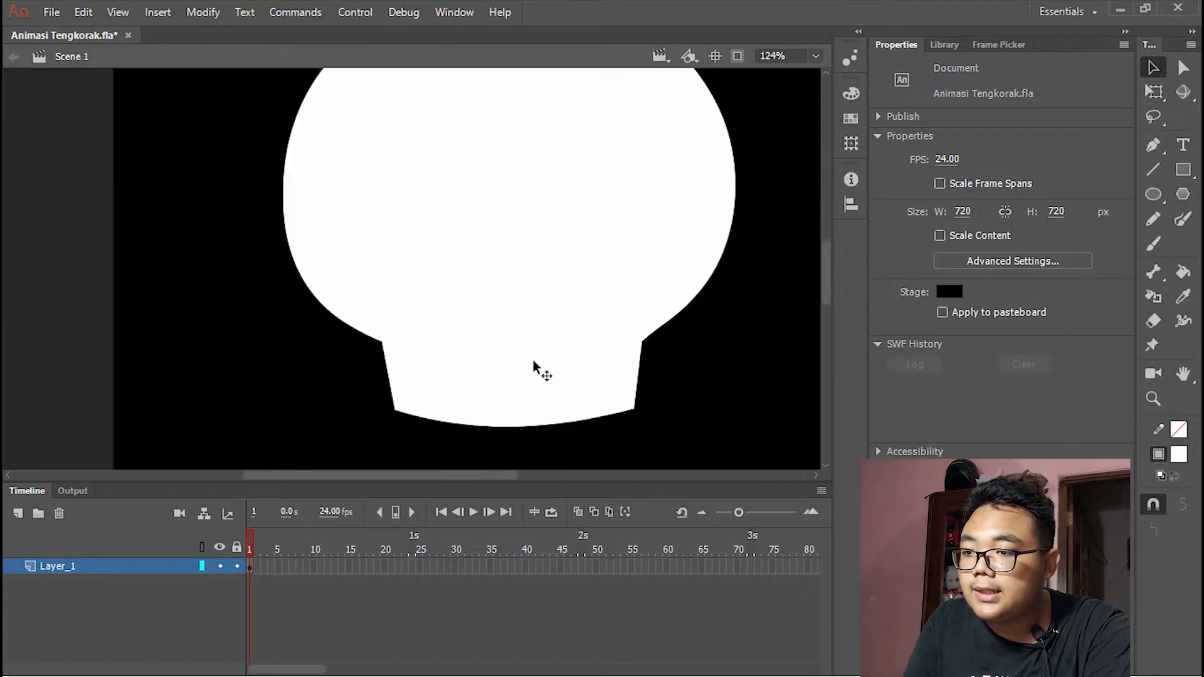
{"action": "scroll", "coordinate": [220, 323], "scroll_direction": "up", "scroll_amount": 3}
{"action": "scroll", "coordinate": [229, 321], "scroll_direction": "down", "scroll_amount": 2}
{"action": "scroll", "coordinate": [295, 317], "scroll_direction": "up", "scroll_amount": 3}
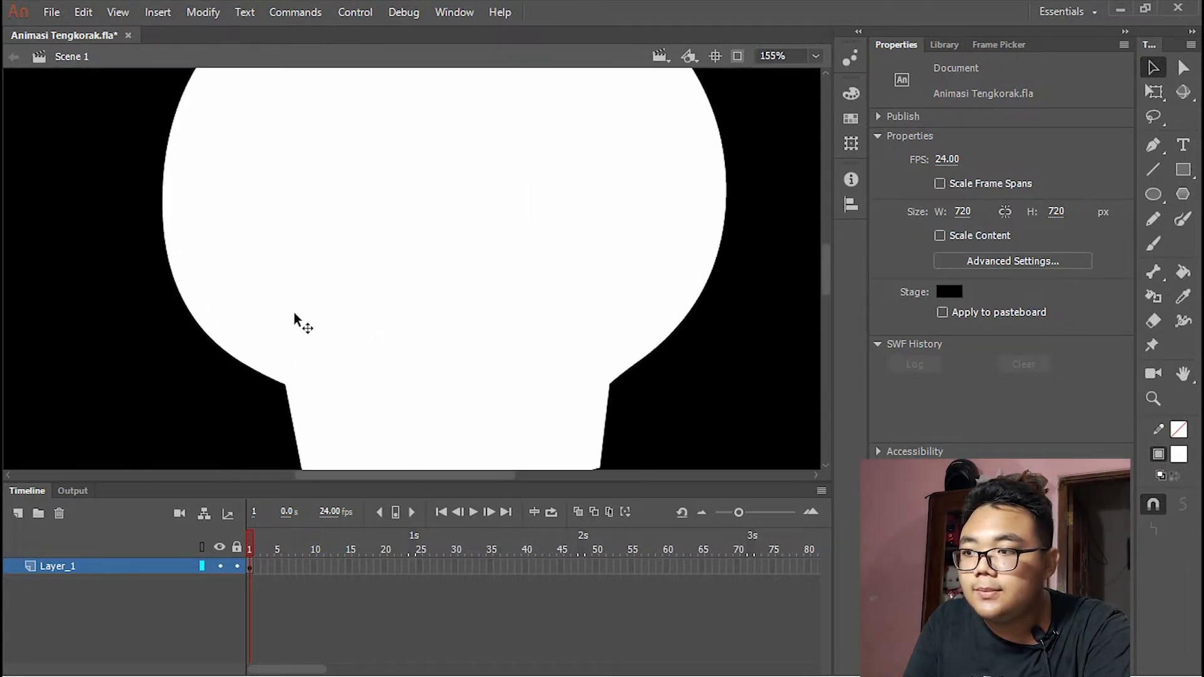
{"action": "scroll", "coordinate": [407, 288], "scroll_direction": "down", "scroll_amount": 2}
{"action": "scroll", "coordinate": [404, 287], "scroll_direction": "up", "scroll_amount": 1}
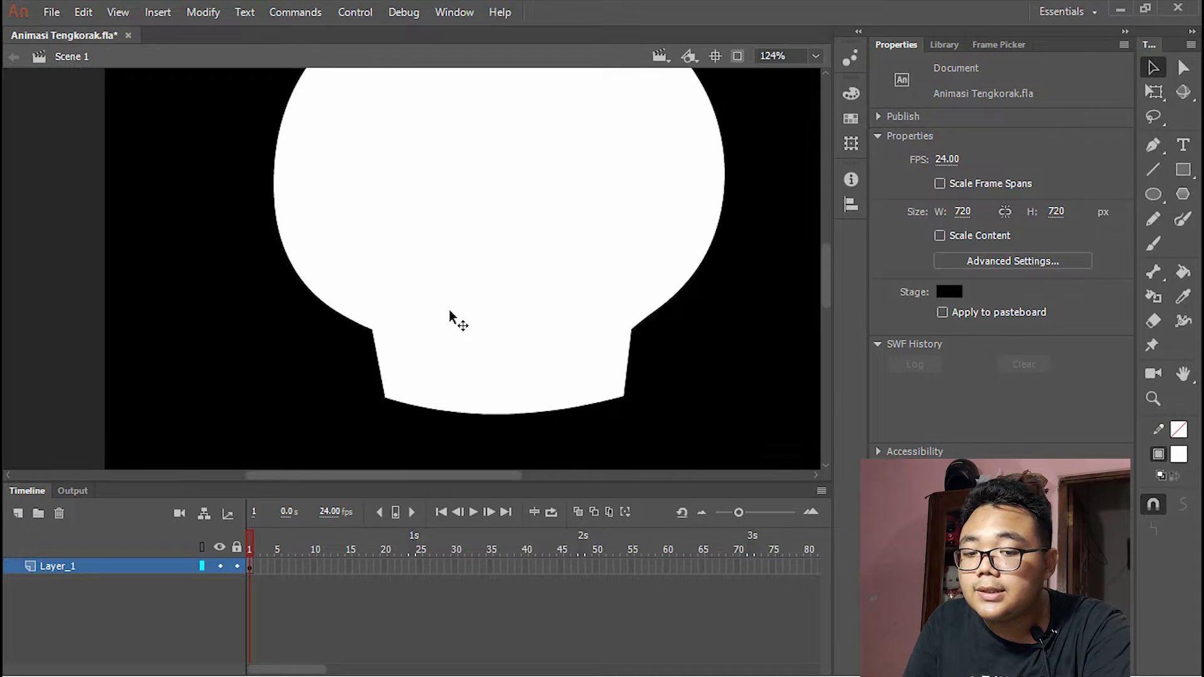
{"action": "scroll", "coordinate": [449, 317], "scroll_direction": "down", "scroll_amount": 3}
{"action": "scroll", "coordinate": [446, 317], "scroll_direction": "up", "scroll_amount": 3}
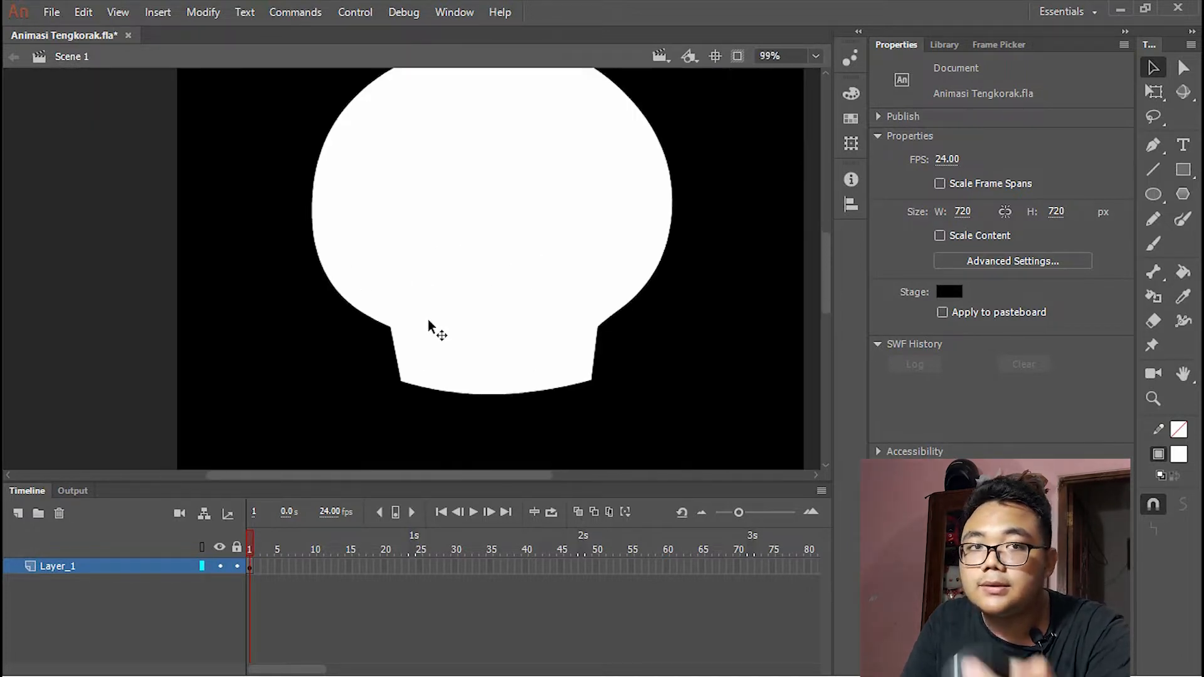
{"action": "scroll", "coordinate": [430, 325], "scroll_direction": "down", "scroll_amount": 1}
{"action": "scroll", "coordinate": [430, 326], "scroll_direction": "down", "scroll_amount": 1}
{"action": "scroll", "coordinate": [430, 327], "scroll_direction": "up", "scroll_amount": 1}
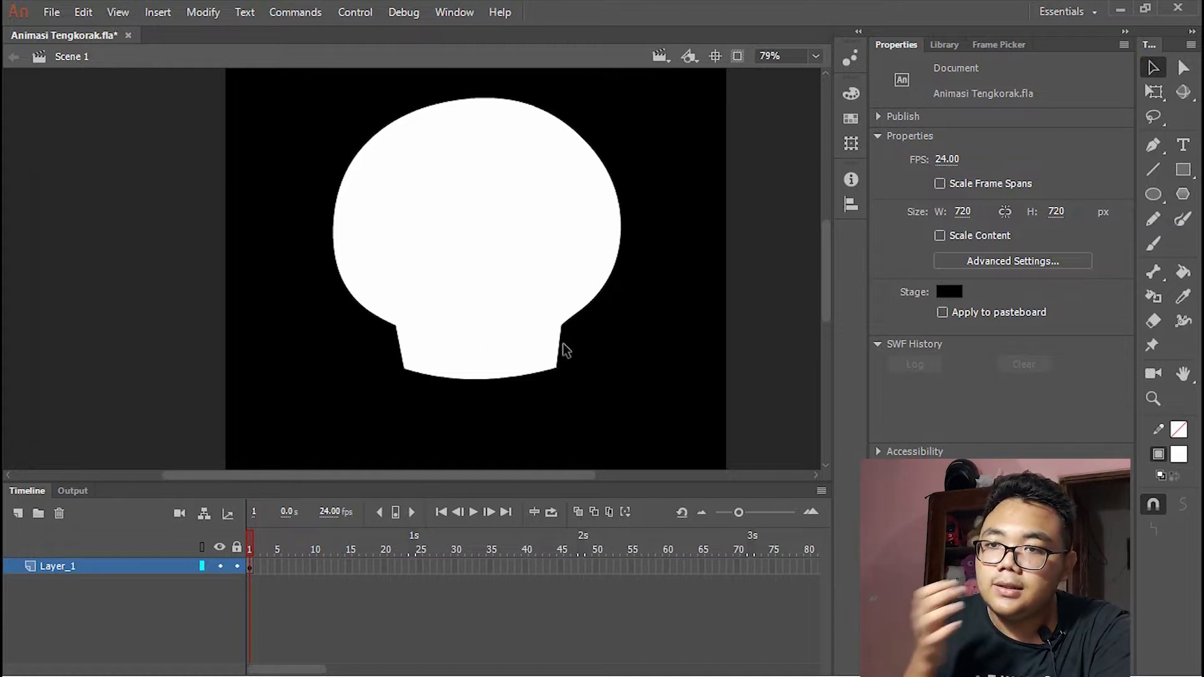
- Choose the Line tool and set its stroke colour to black (#000000)
{"action": "scroll", "coordinate": [421, 384], "scroll_direction": "up", "scroll_amount": 3}
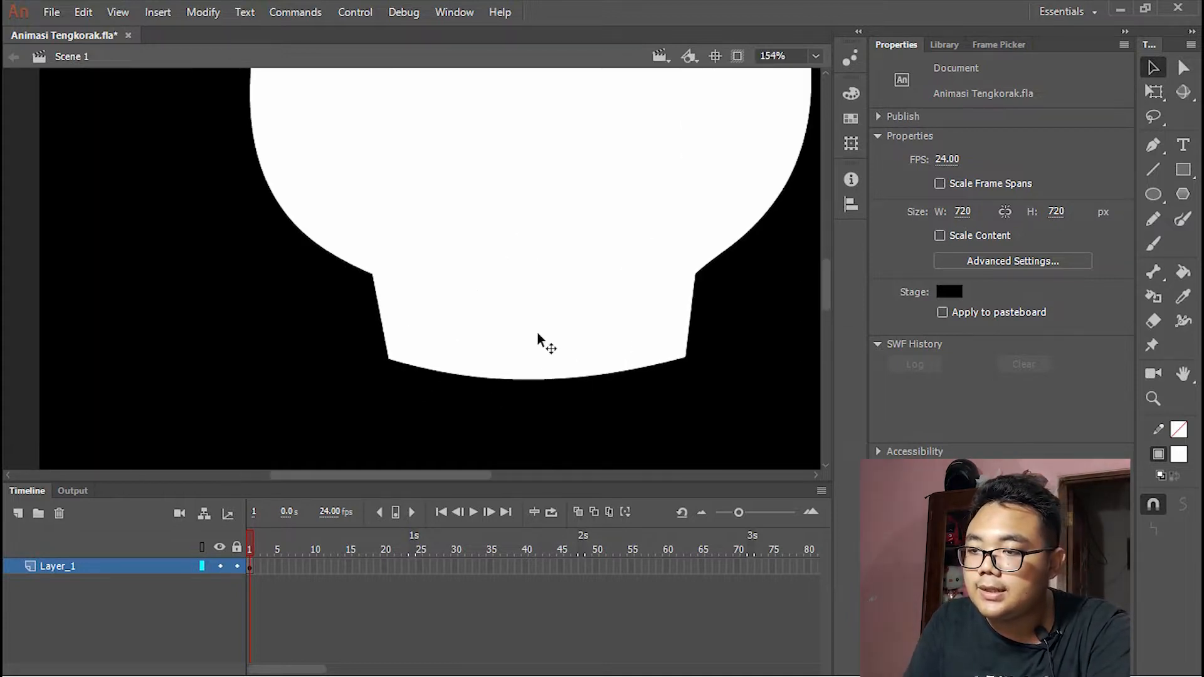
{"action": "left_click", "coordinate": [1156, 165]}
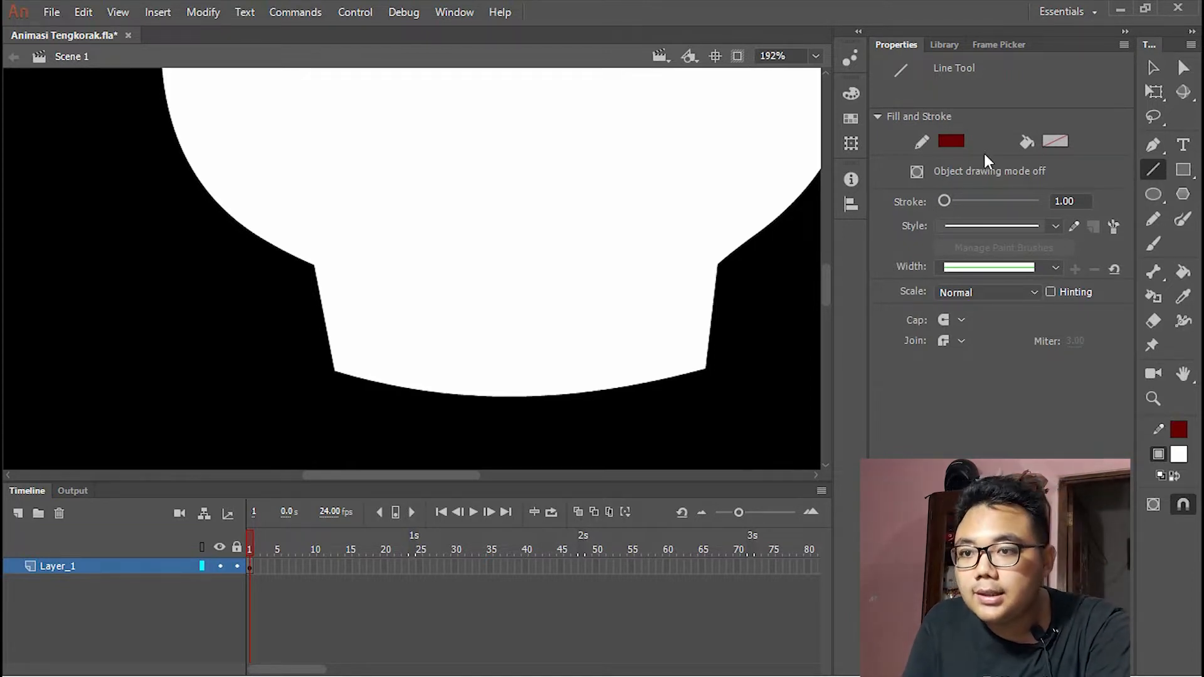
{"action": "left_click", "coordinate": [950, 141]}
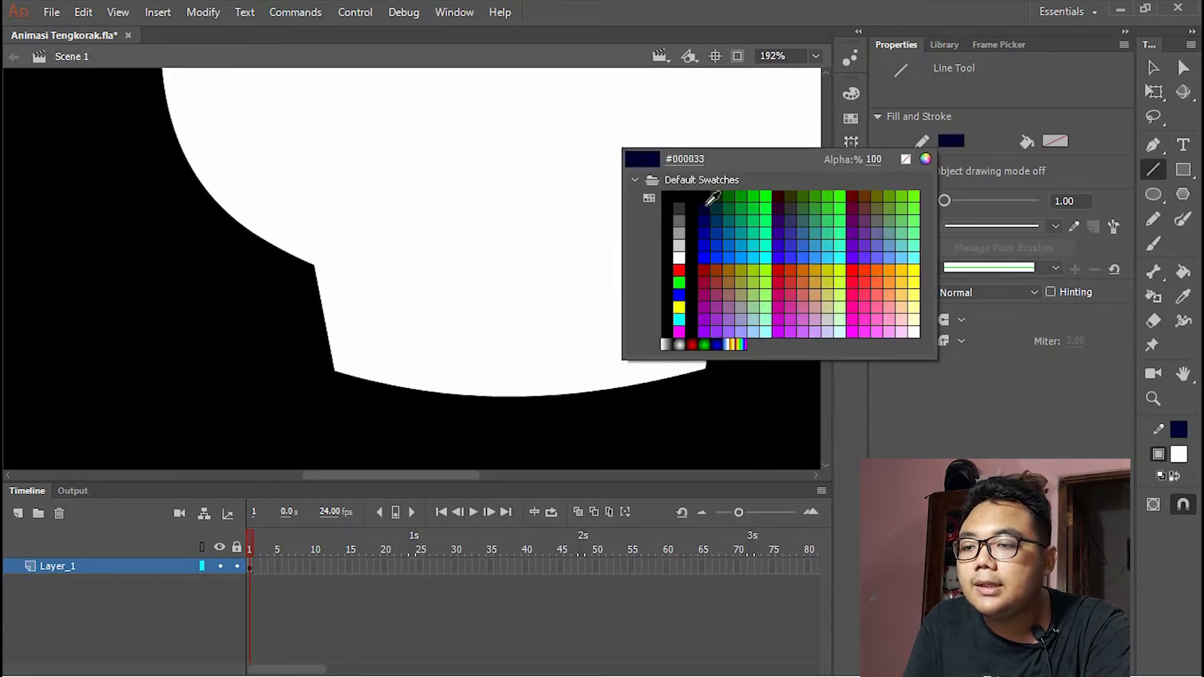
{"action": "left_click", "coordinate": [694, 212]}
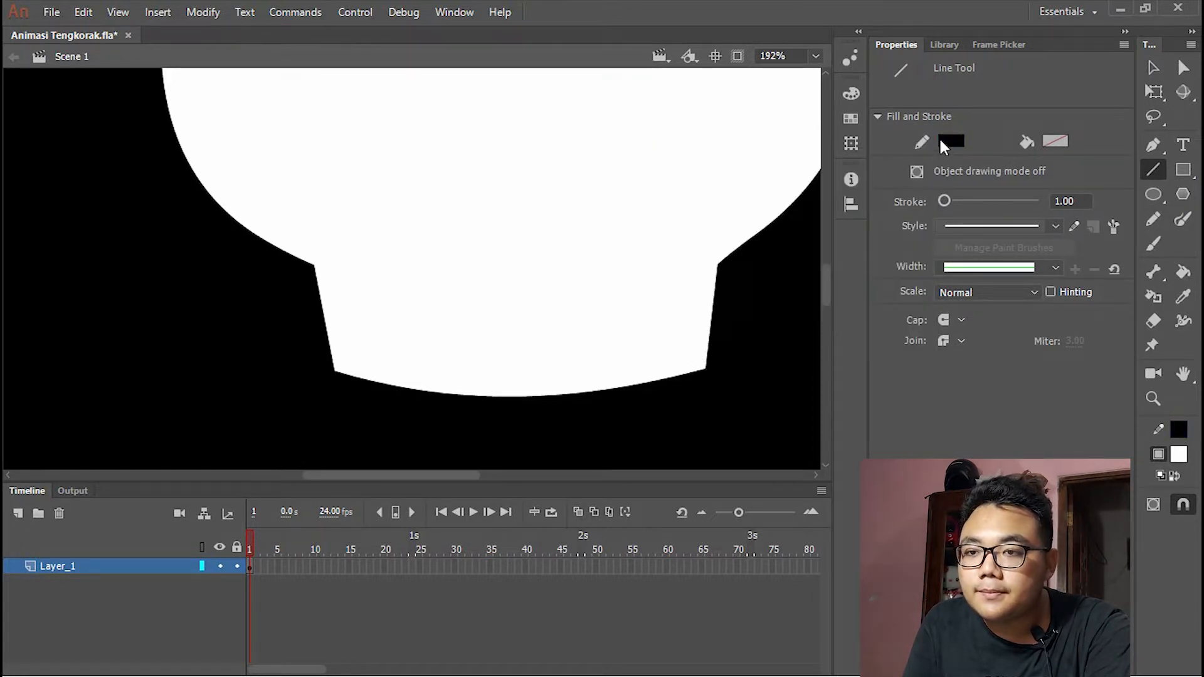
{"action": "left_click", "coordinate": [941, 144]}
{"action": "left_click", "coordinate": [692, 213]}
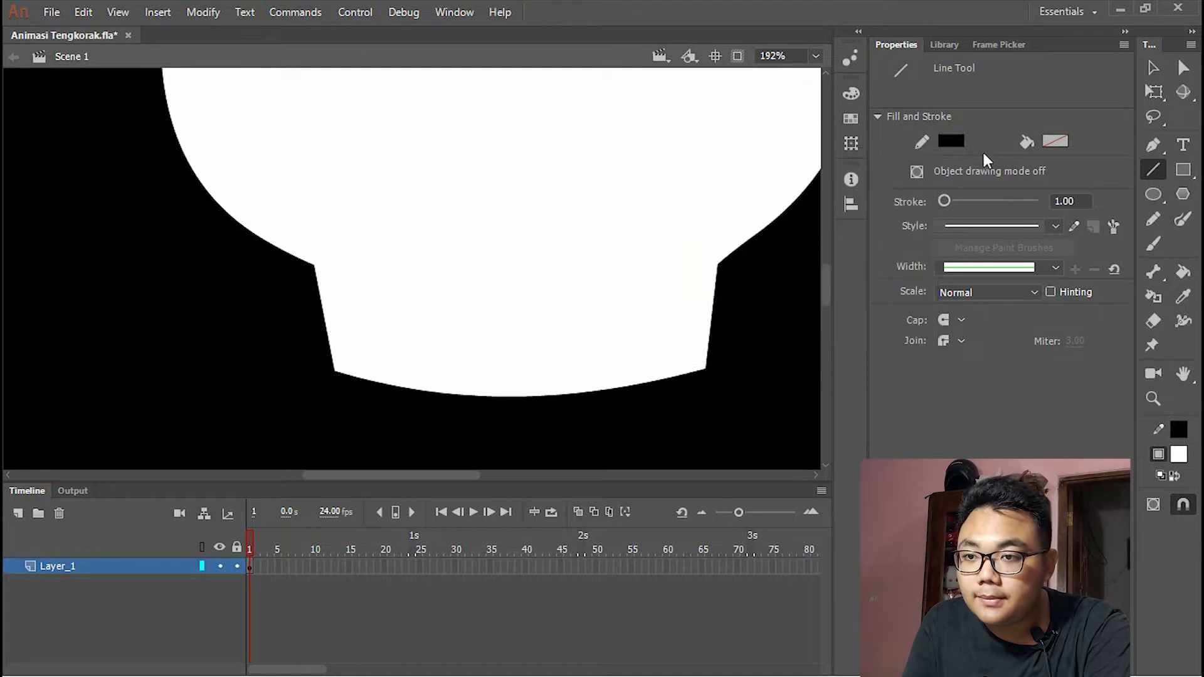
{"action": "left_click", "coordinate": [944, 142]}
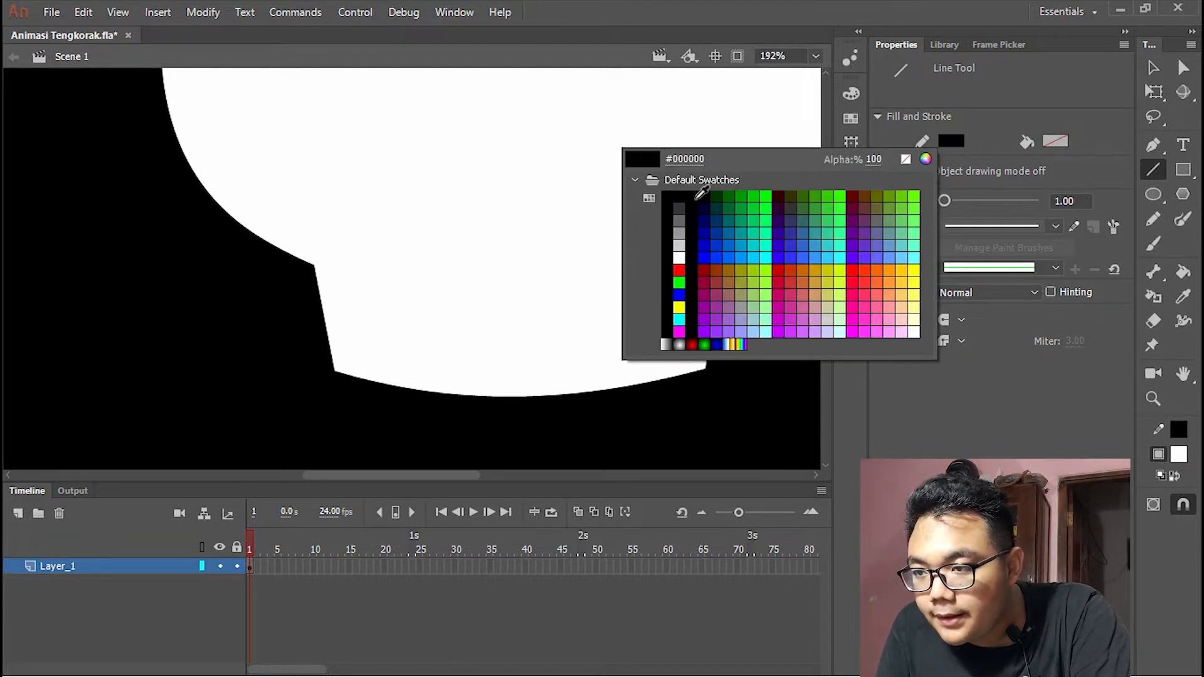
{"action": "left_click", "coordinate": [697, 197]}
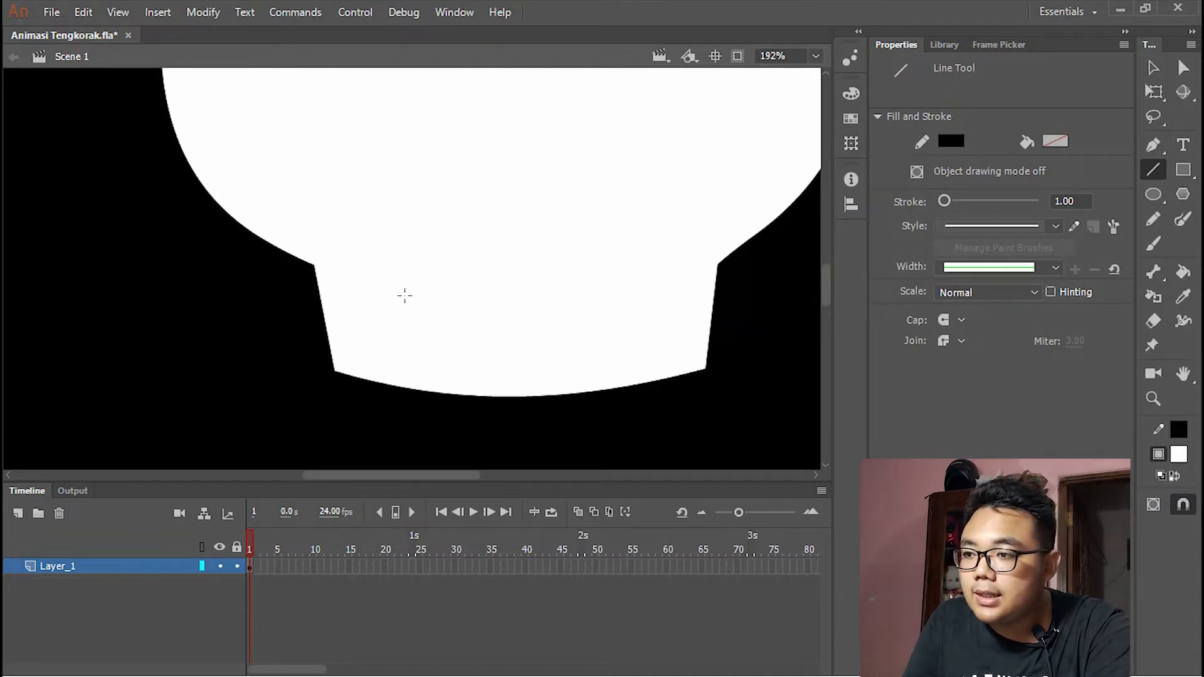
- Try two thin black tooth lines on the left part of the jaw and undo them
{"action": "left_click_drag", "start_coordinate": [399, 336], "coordinate": [399, 380]}
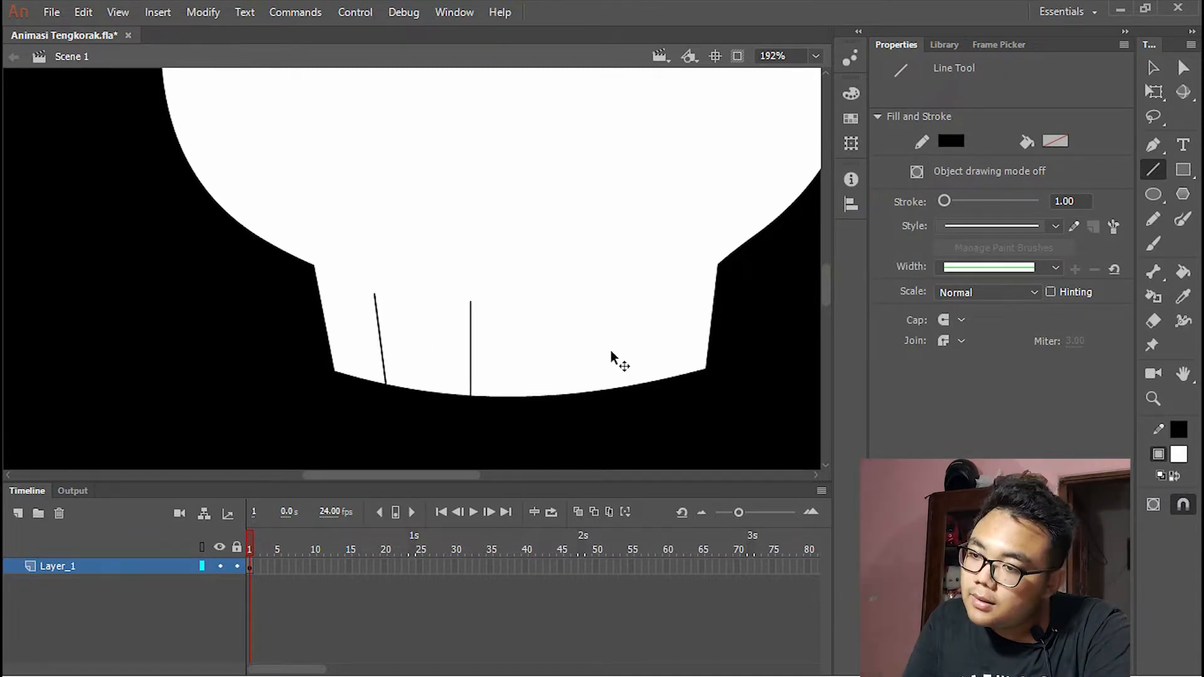
{"action": "key", "text": "ctrl+z"}
{"action": "key", "text": "ctrl+z"}
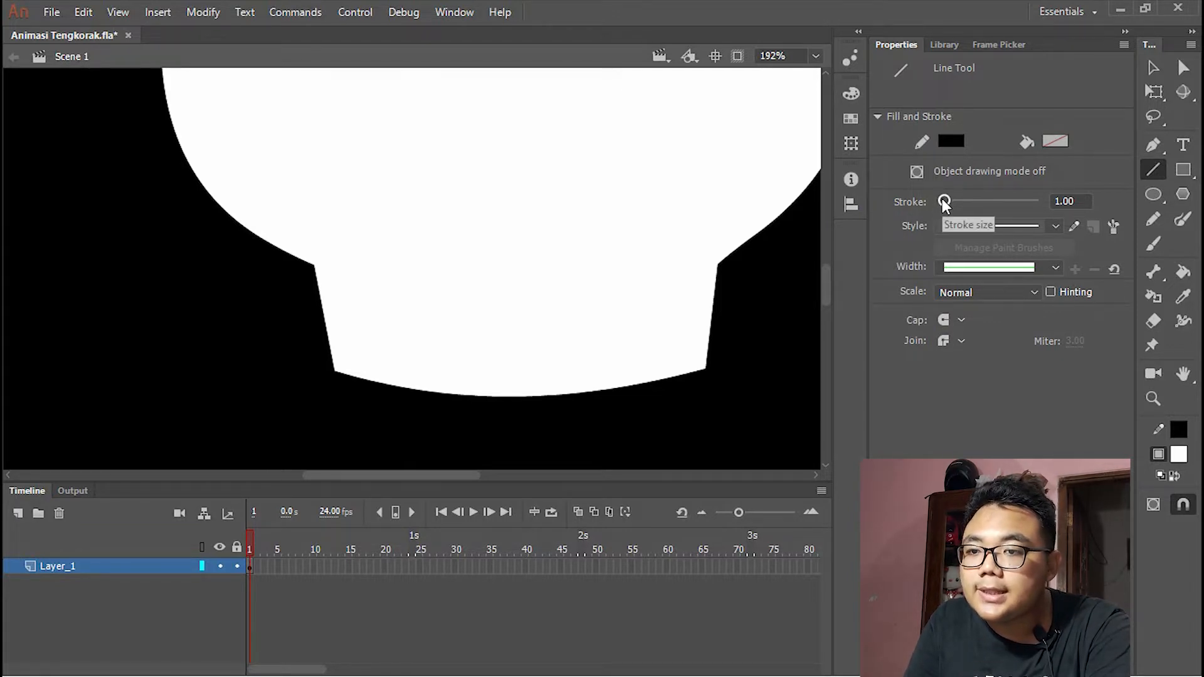
- Set the Line tool's stroke size to 3
{"action": "left_click", "coordinate": [1070, 201]}
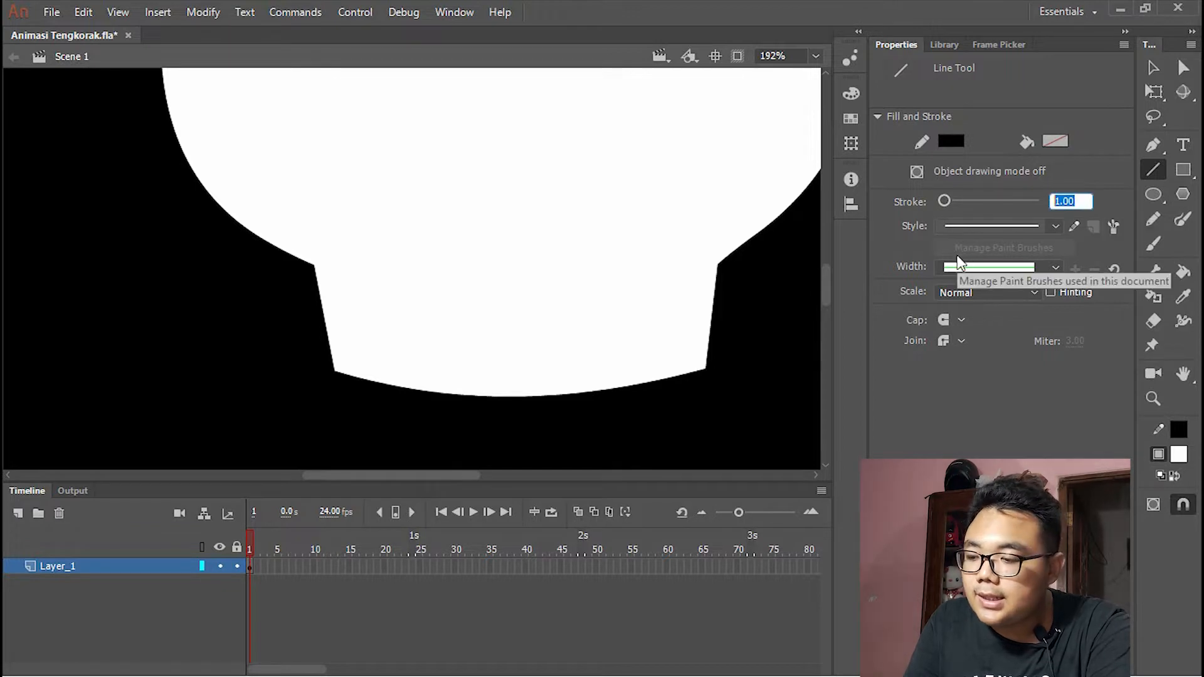
{"action": "type", "text": "3"}
{"action": "key", "text": "Return"}
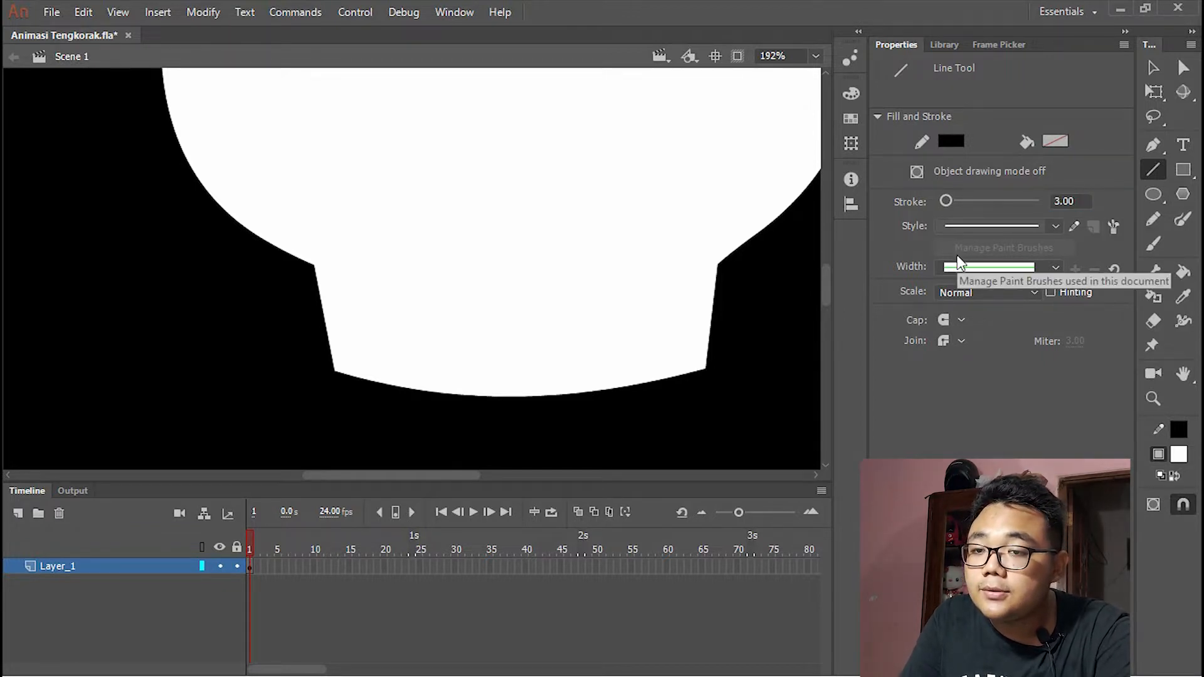
- Try drawing thick black tooth lines from the jaw's left side towards its middle, undoing and redrawing the misplaced ones
{"action": "left_click_drag", "start_coordinate": [394, 271], "coordinate": [392, 384]}
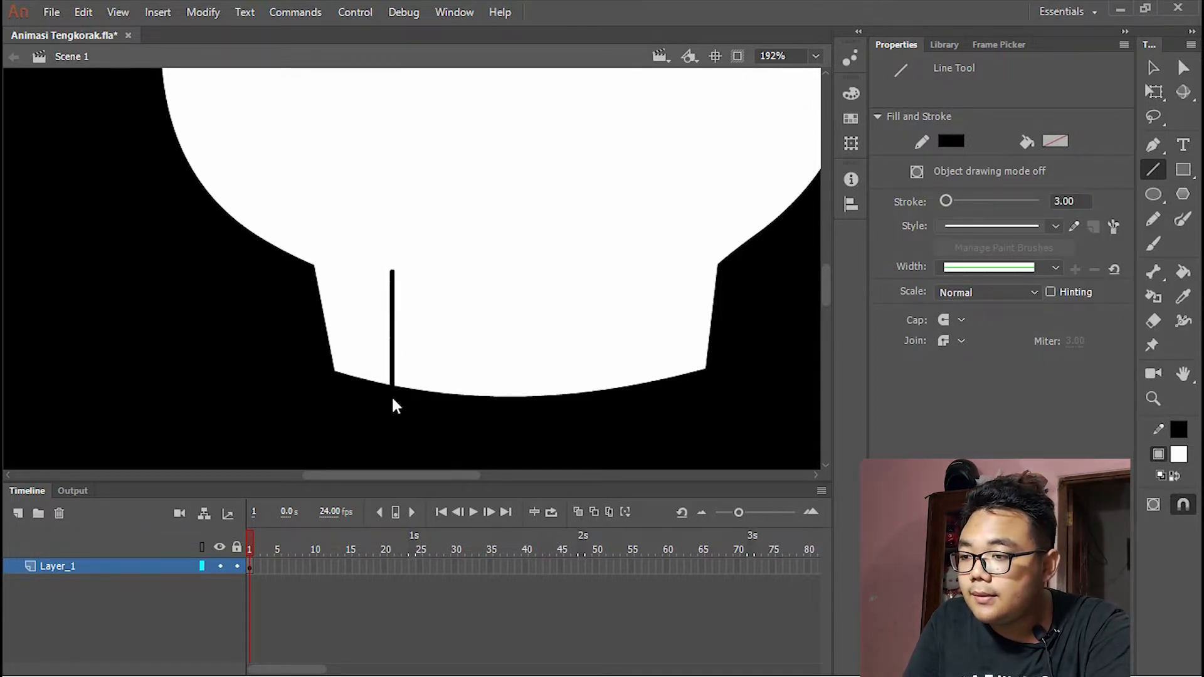
{"action": "key", "text": "ctrl+z"}
{"action": "left_click_drag", "start_coordinate": [367, 273], "coordinate": [377, 383]}
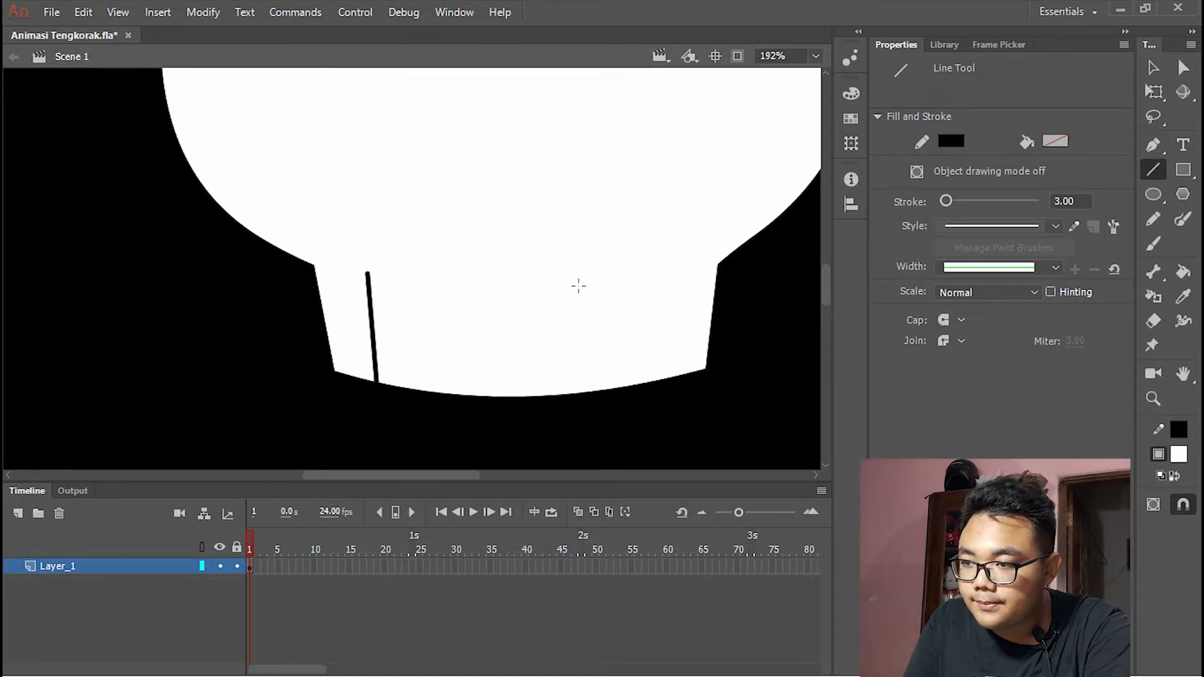
{"action": "left_click_drag", "start_coordinate": [427, 275], "coordinate": [437, 394]}
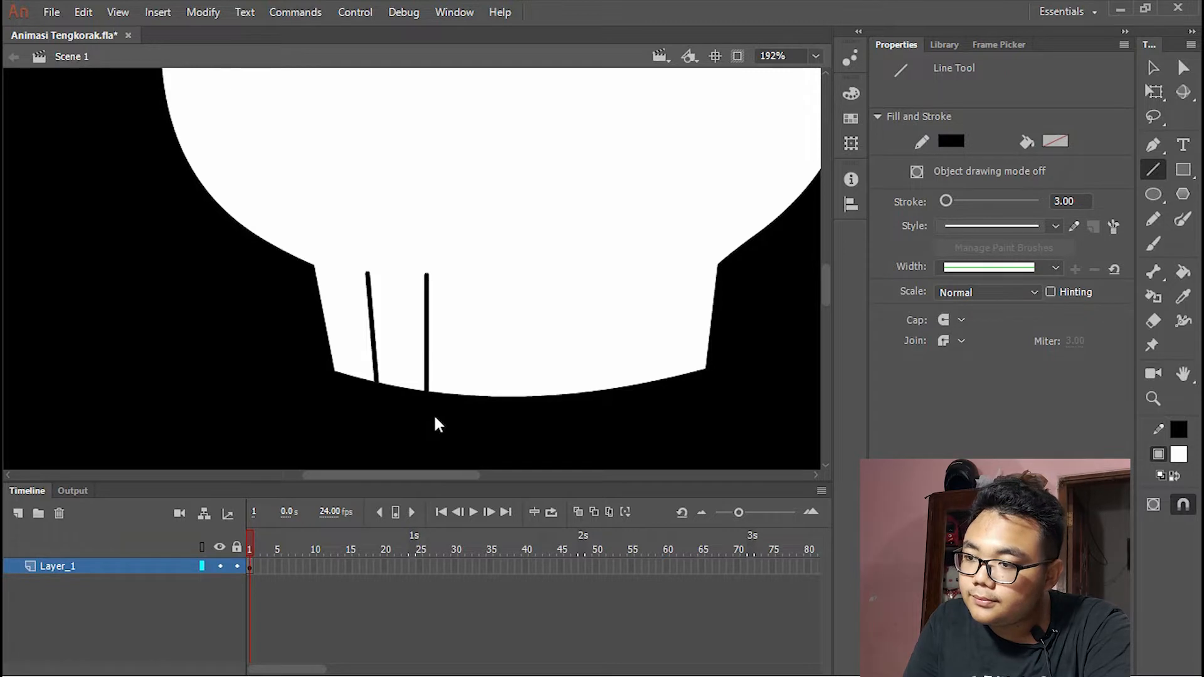
{"action": "key", "text": "ctrl+z"}
{"action": "mouse_move", "coordinate": [424, 279]}
{"action": "left_mouse_down"}
{"action": "mouse_move", "coordinate": [424, 376]}
{"action": "mouse_move", "coordinate": [439, 393]}
{"action": "left_mouse_up"}
{"action": "mouse_move", "coordinate": [494, 284]}
{"action": "left_mouse_down"}
{"action": "mouse_move", "coordinate": [483, 403]}
{"action": "mouse_move", "coordinate": [494, 407]}
{"action": "left_mouse_up"}
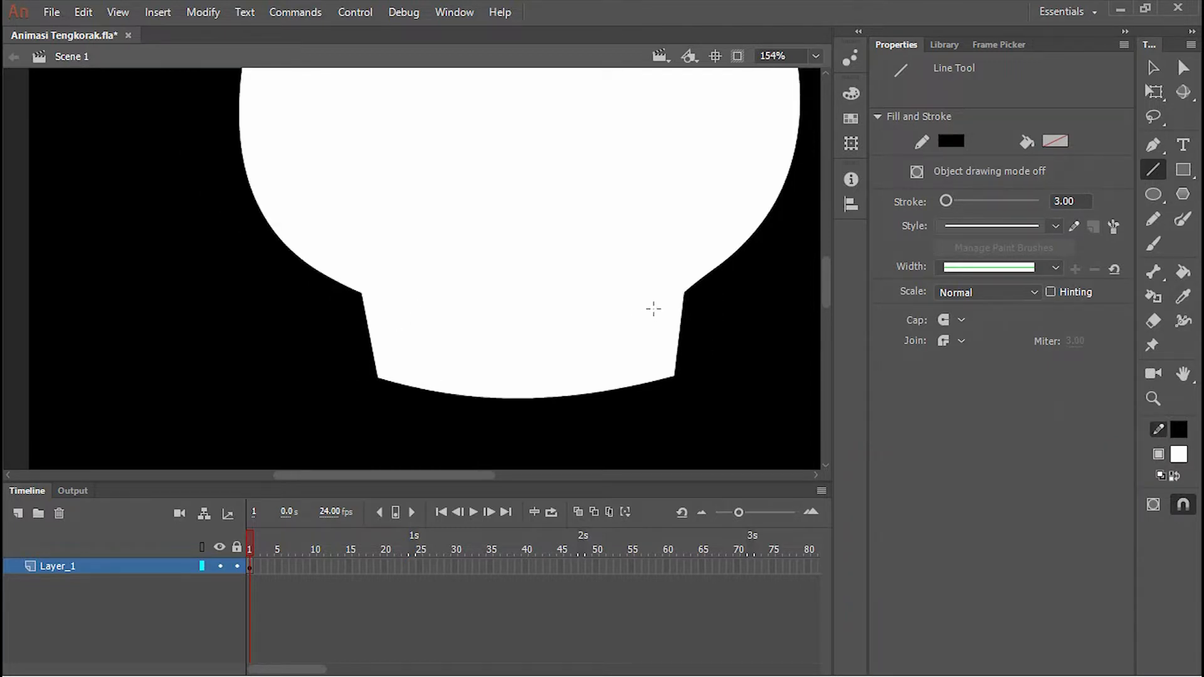
- Try drawing the tooth lines from the jaw's right side to its left, and undo them all
{"action": "left_click_drag", "start_coordinate": [644, 307], "coordinate": [624, 393]}
{"action": "mouse_move", "coordinate": [602, 314]}
{"action": "left_mouse_down"}
{"action": "mouse_move", "coordinate": [588, 395]}
{"action": "mouse_move", "coordinate": [567, 430]}
{"action": "left_mouse_up"}
{"action": "key", "text": "ctrl+z"}
{"action": "key", "text": "ctrl+z"}
{"action": "key", "text": "ctrl+z"}
{"action": "left_click_drag", "start_coordinate": [584, 309], "coordinate": [579, 426]}
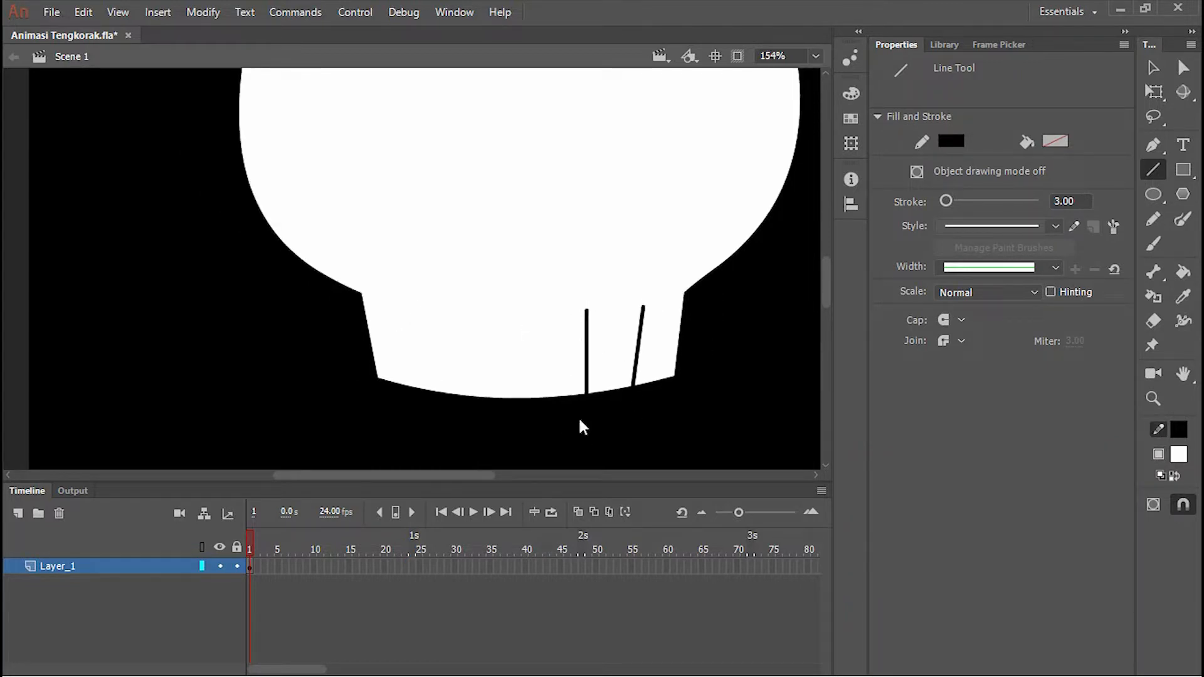
{"action": "mouse_move", "coordinate": [534, 311]}
{"action": "left_mouse_down"}
{"action": "mouse_move", "coordinate": [548, 441]}
{"action": "mouse_move", "coordinate": [538, 452]}
{"action": "left_mouse_up"}
{"action": "key", "text": "ctrl+z"}
{"action": "left_click_drag", "start_coordinate": [451, 315], "coordinate": [464, 414]}
{"action": "key", "text": "ctrl+z"}
{"action": "key", "text": "ctrl+z"}
{"action": "key", "text": "ctrl+z"}
{"action": "key", "text": "ctrl+z"}
- Try raising the jaw's lower corners and flattening its bottom curve, and undo these changes
{"action": "key", "text": "v"}
{"action": "left_click_drag", "start_coordinate": [674, 376], "coordinate": [670, 348]}
{"action": "left_click_drag", "start_coordinate": [378, 378], "coordinate": [371, 349]}
{"action": "key", "text": "ctrl+z"}
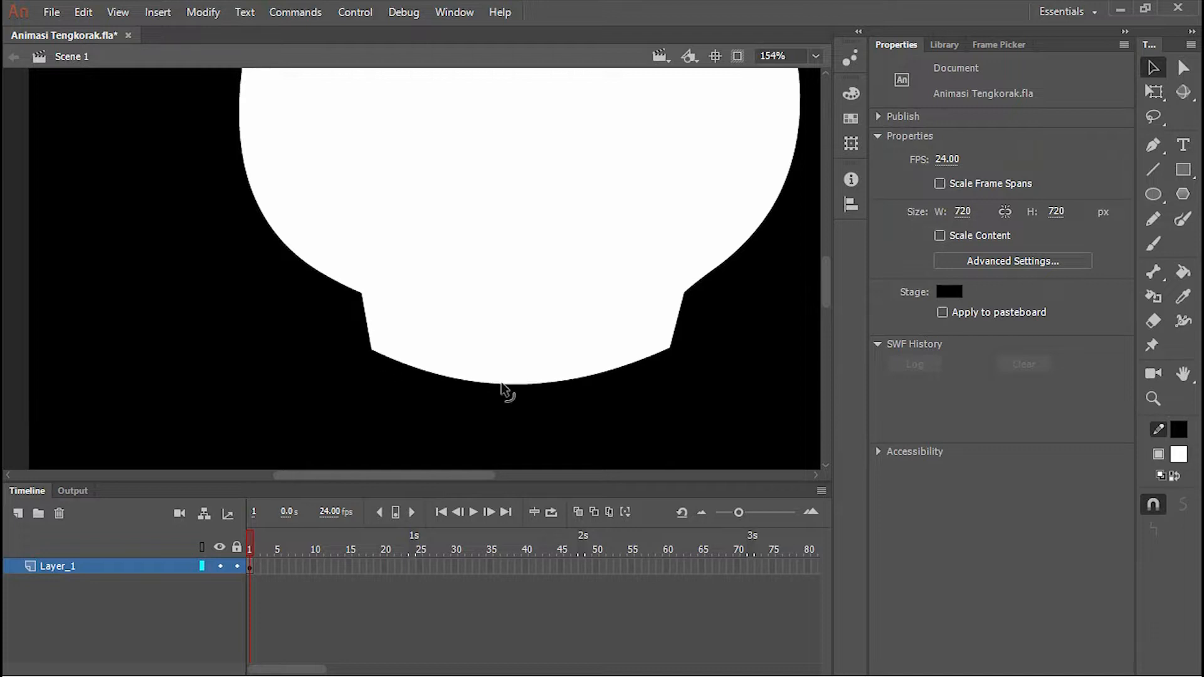
{"action": "left_click_drag", "start_coordinate": [504, 385], "coordinate": [504, 375]}
{"action": "scroll", "coordinate": [505, 377], "scroll_direction": "down", "scroll_amount": 3}
{"action": "scroll", "coordinate": [487, 300], "scroll_direction": "up", "scroll_amount": 2}
{"action": "key", "text": "ctrl+z"}
{"action": "key", "text": "ctrl+z"}
{"action": "key", "text": "ctrl+z"}
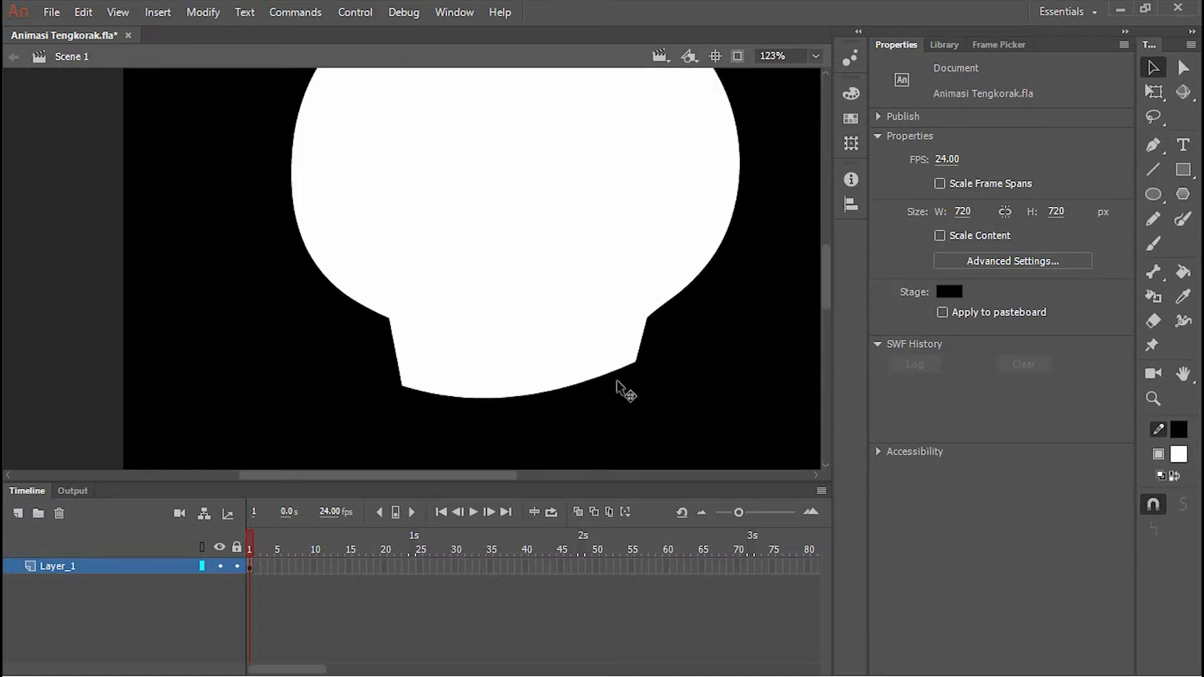
- Raise the jaw's two lower corners to shorten its sides, and lift the bottom curve slightly
{"action": "left_click_drag", "start_coordinate": [640, 382], "coordinate": [634, 357]}
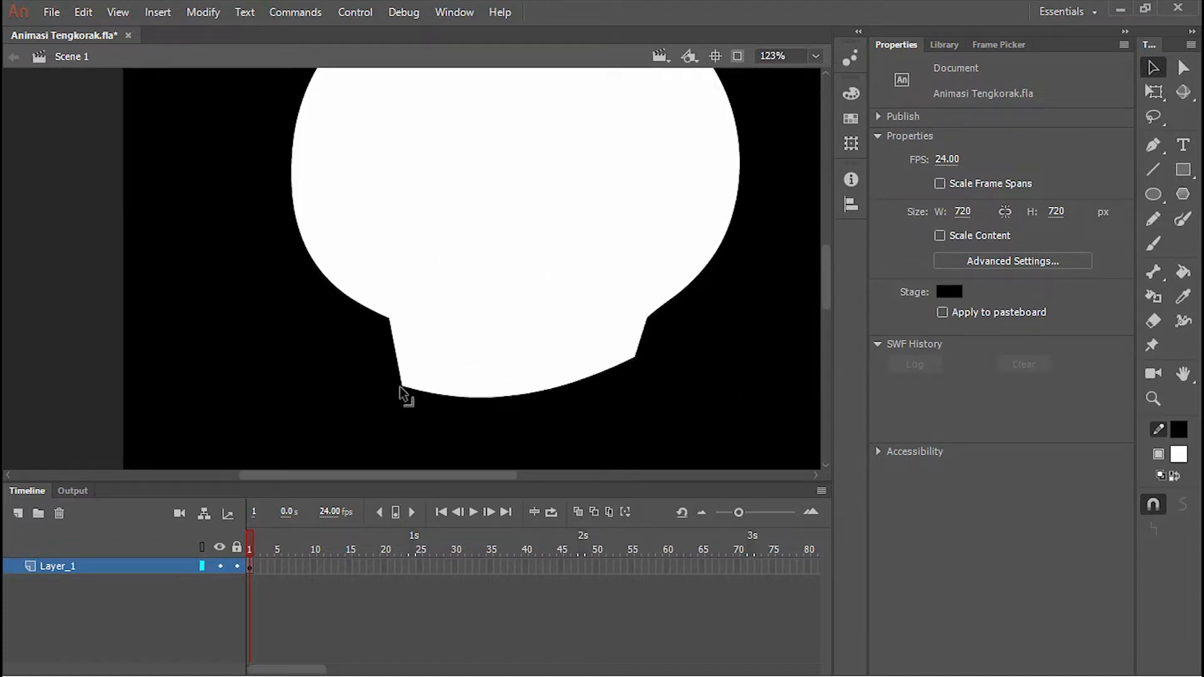
{"action": "left_click_drag", "start_coordinate": [402, 386], "coordinate": [401, 360]}
{"action": "scroll", "coordinate": [526, 354], "scroll_direction": "up", "scroll_amount": 2}
{"action": "left_click_drag", "start_coordinate": [501, 411], "coordinate": [506, 403]}
- Draw five black tooth lines with a 3.00 stroke across the jaw's lower edge, and shift the second left line's upper end slightly inward
{"action": "key", "text": "n"}
{"action": "left_click_drag", "start_coordinate": [652, 309], "coordinate": [642, 383]}
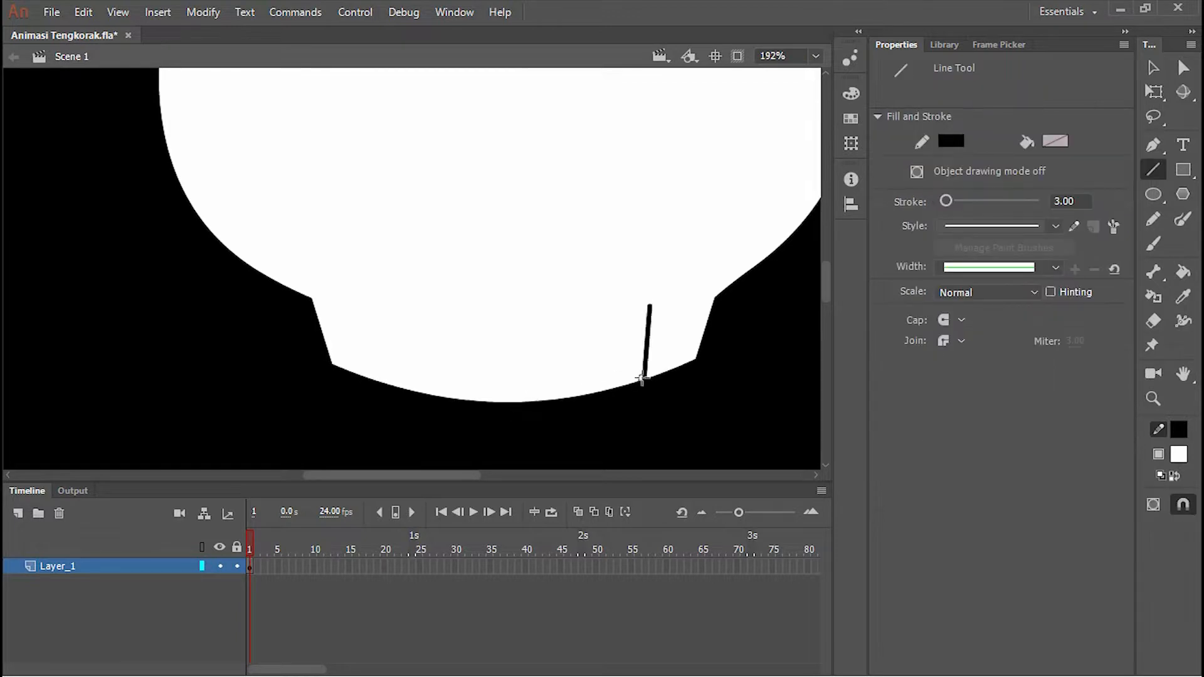
{"action": "key", "text": "ctrl+z"}
{"action": "left_click_drag", "start_coordinate": [650, 310], "coordinate": [637, 380]}
{"action": "left_click_drag", "start_coordinate": [582, 322], "coordinate": [574, 415]}
{"action": "left_click_drag", "start_coordinate": [511, 325], "coordinate": [510, 418]}
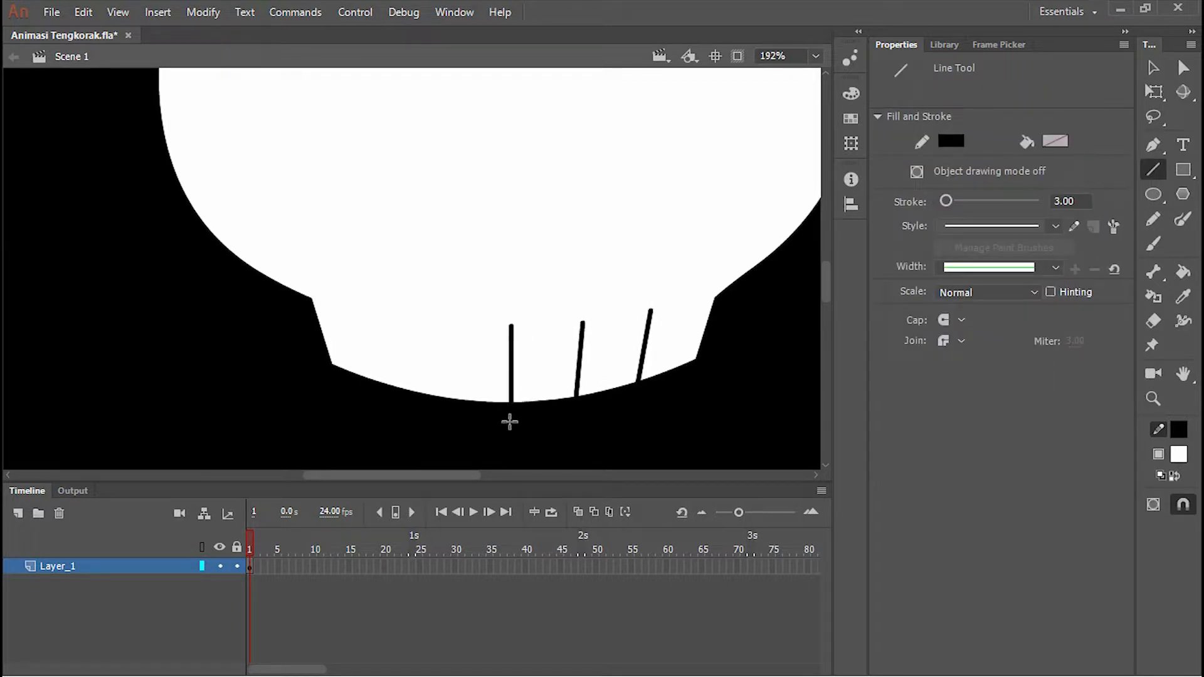
{"action": "left_click_drag", "start_coordinate": [418, 325], "coordinate": [446, 421]}
{"action": "left_click_drag", "start_coordinate": [354, 321], "coordinate": [376, 411]}
{"action": "key", "text": "v"}
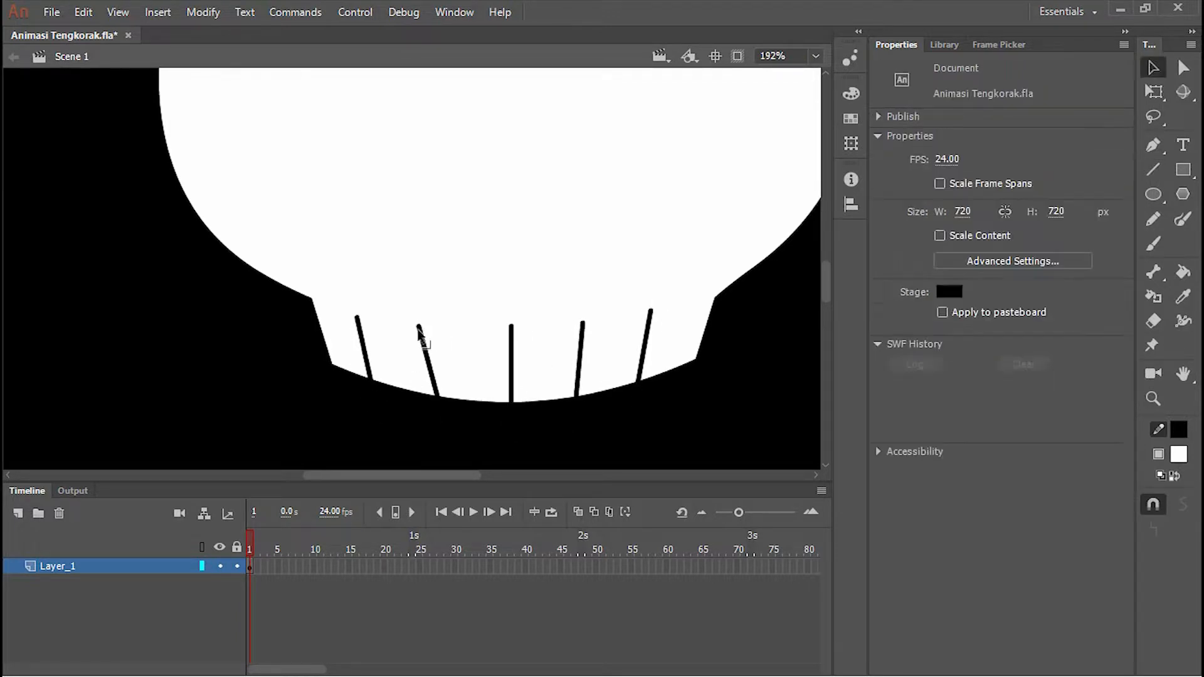
{"action": "left_click_drag", "start_coordinate": [419, 326], "coordinate": [426, 326]}
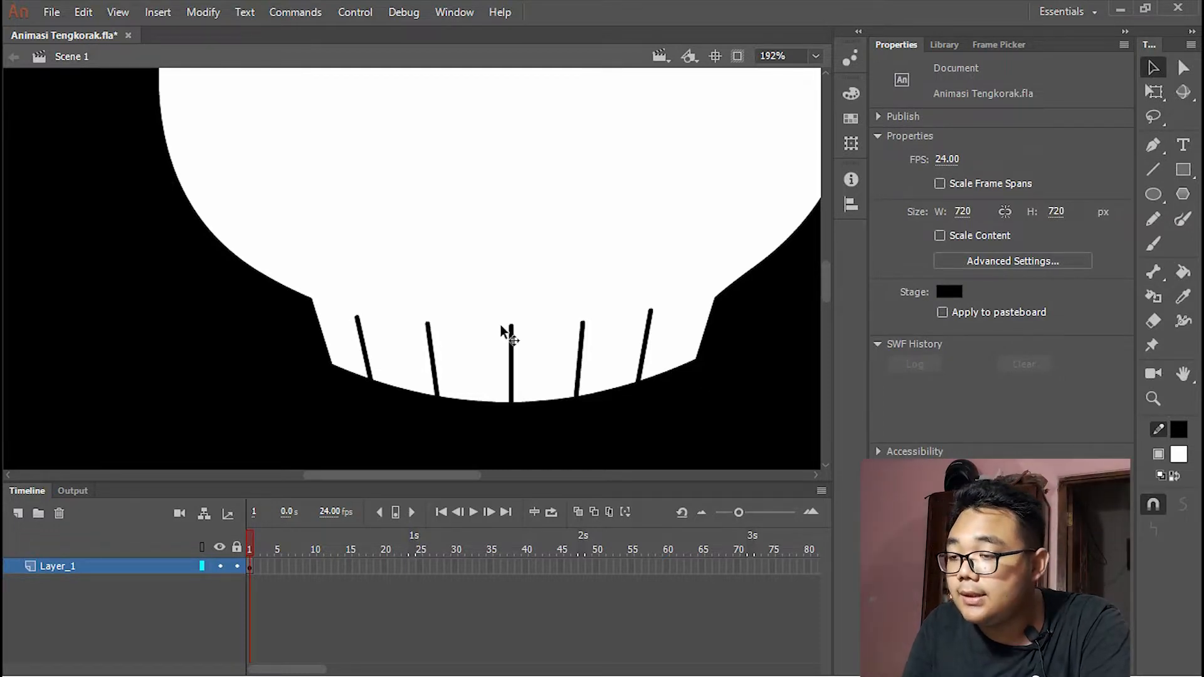
- Set the stage colour to bright green #66FF00
{"action": "scroll", "coordinate": [500, 325], "scroll_direction": "down", "scroll_amount": 5}
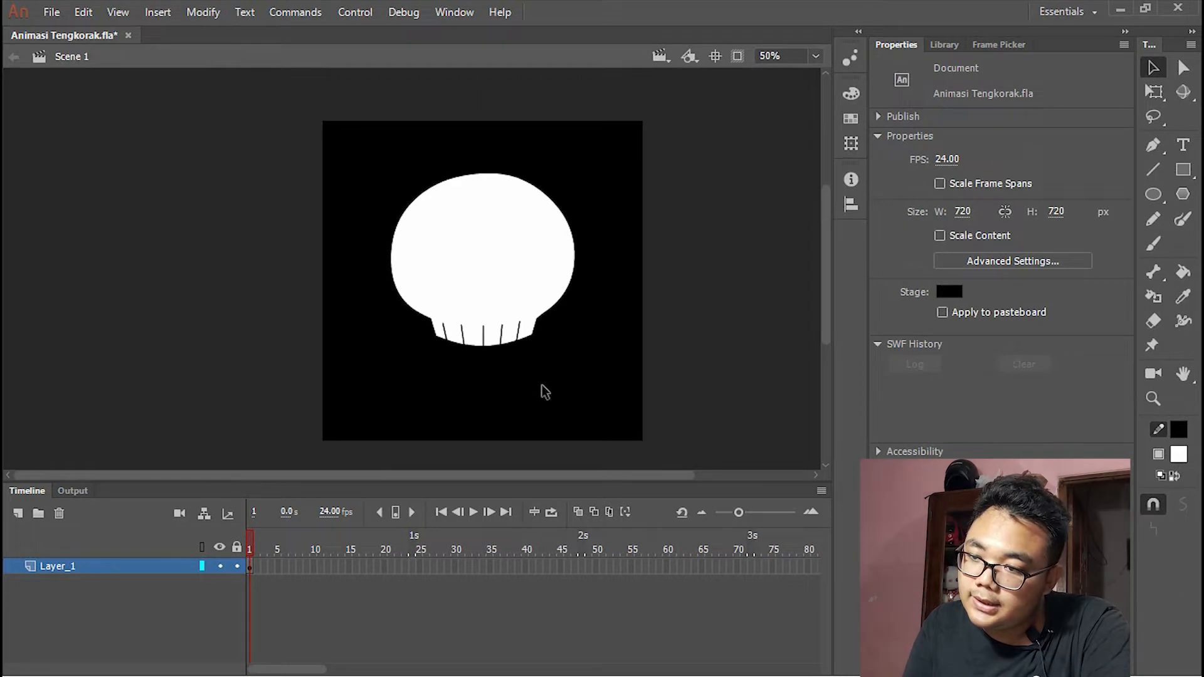
{"action": "scroll", "coordinate": [482, 352], "scroll_direction": "up", "scroll_amount": 3}
{"action": "scroll", "coordinate": [716, 311], "scroll_direction": "down", "scroll_amount": 2}
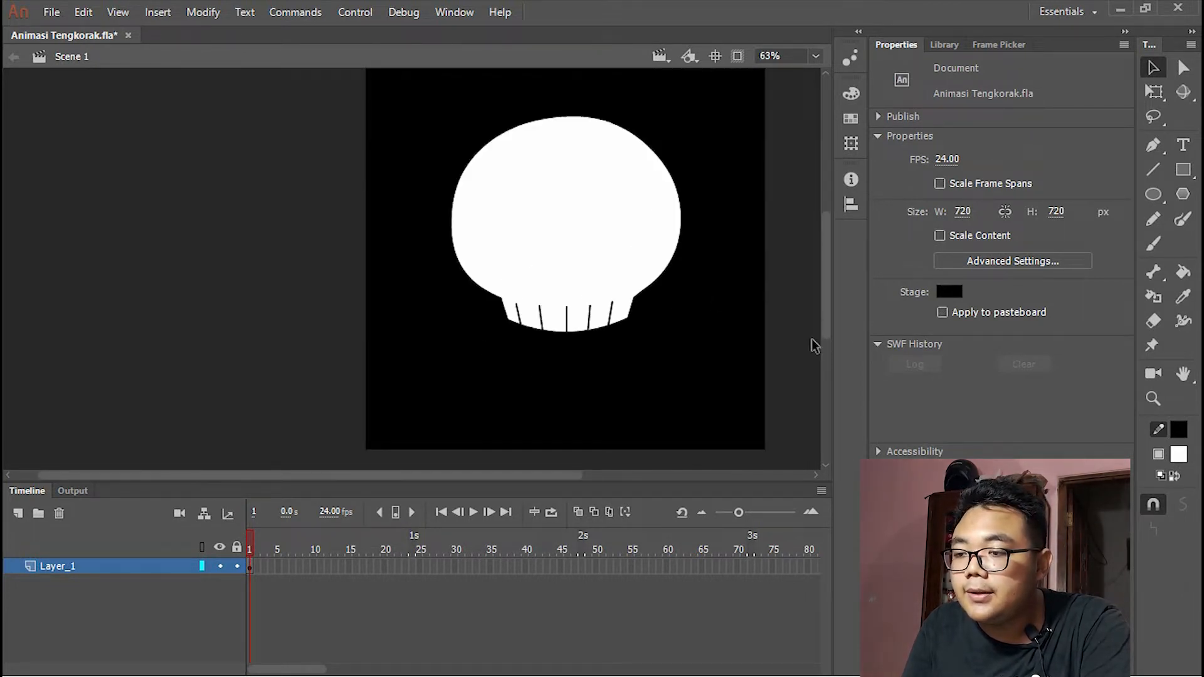
{"action": "left_click", "coordinate": [949, 291]}
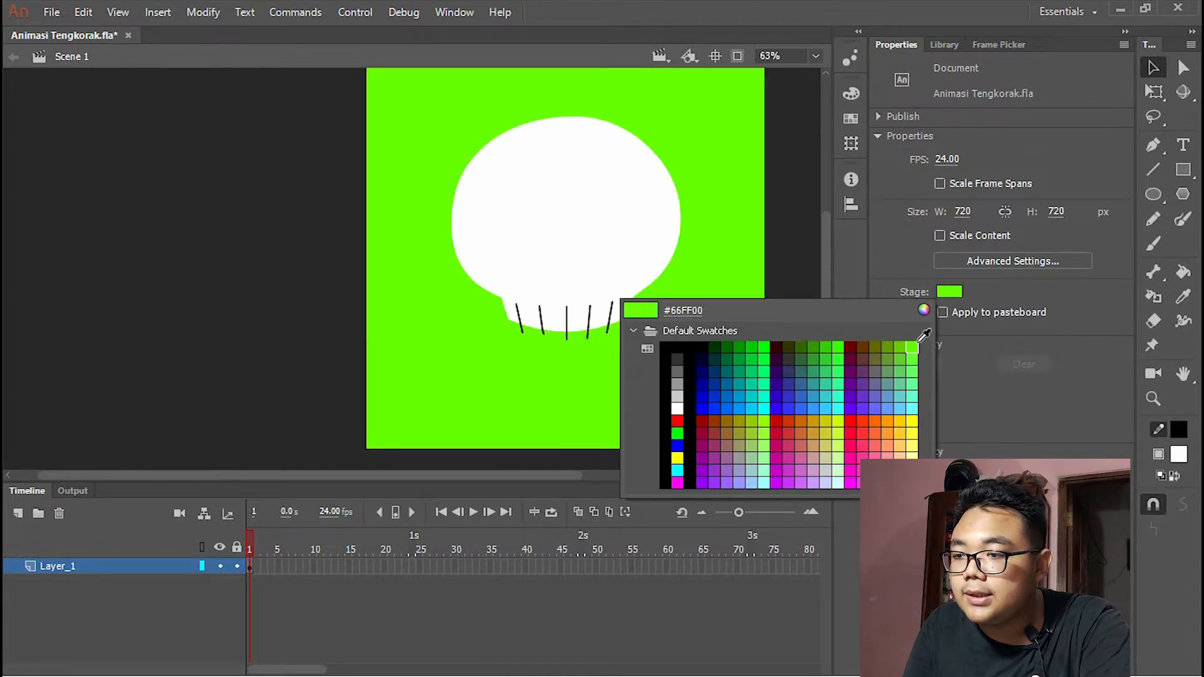
{"action": "left_click", "coordinate": [920, 341]}
- Delete the five tooth line ends that stick out below the jaw's bottom curve
{"action": "scroll", "coordinate": [598, 332], "scroll_direction": "up", "scroll_amount": 4}
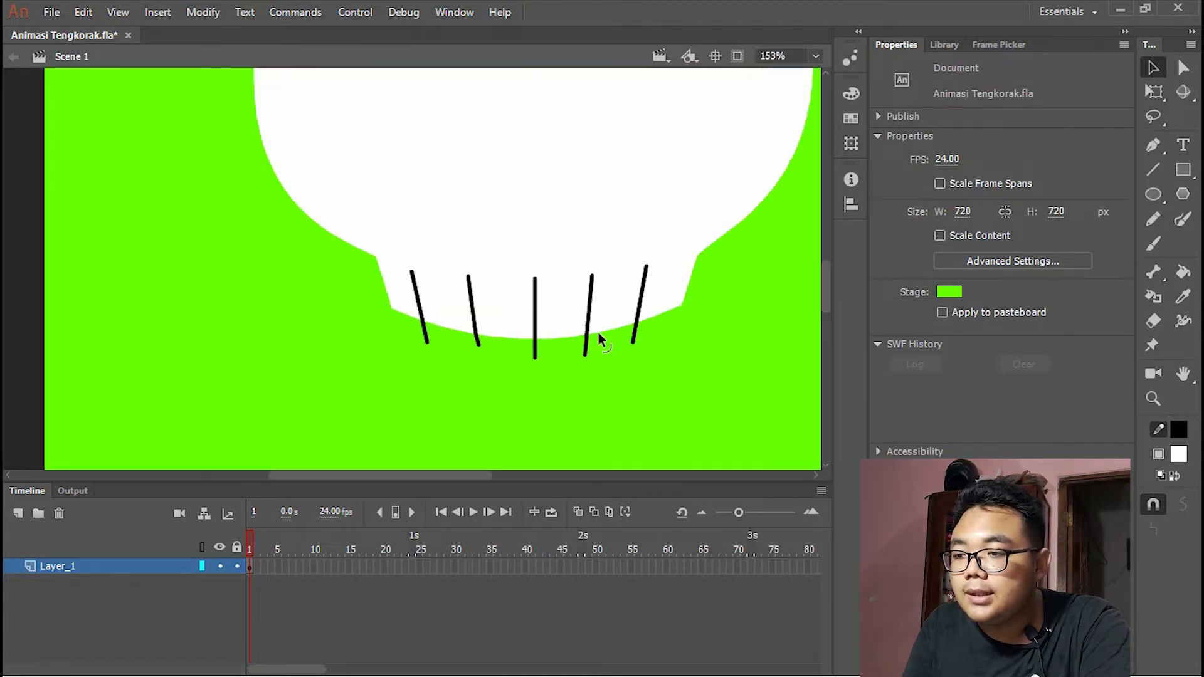
{"action": "left_click", "coordinate": [634, 337]}
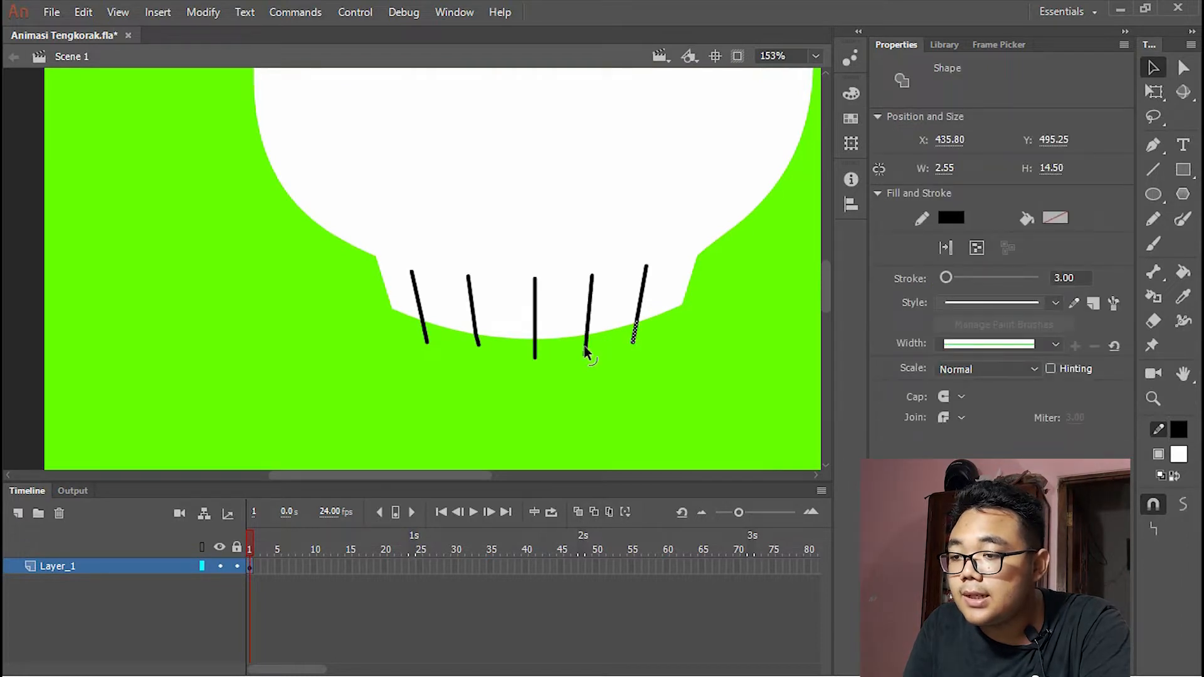
{"action": "left_click", "coordinate": [584, 350], "text": "shift"}
{"action": "left_click", "coordinate": [534, 348], "text": "shift"}
{"action": "left_click", "coordinate": [476, 340], "text": "shift"}
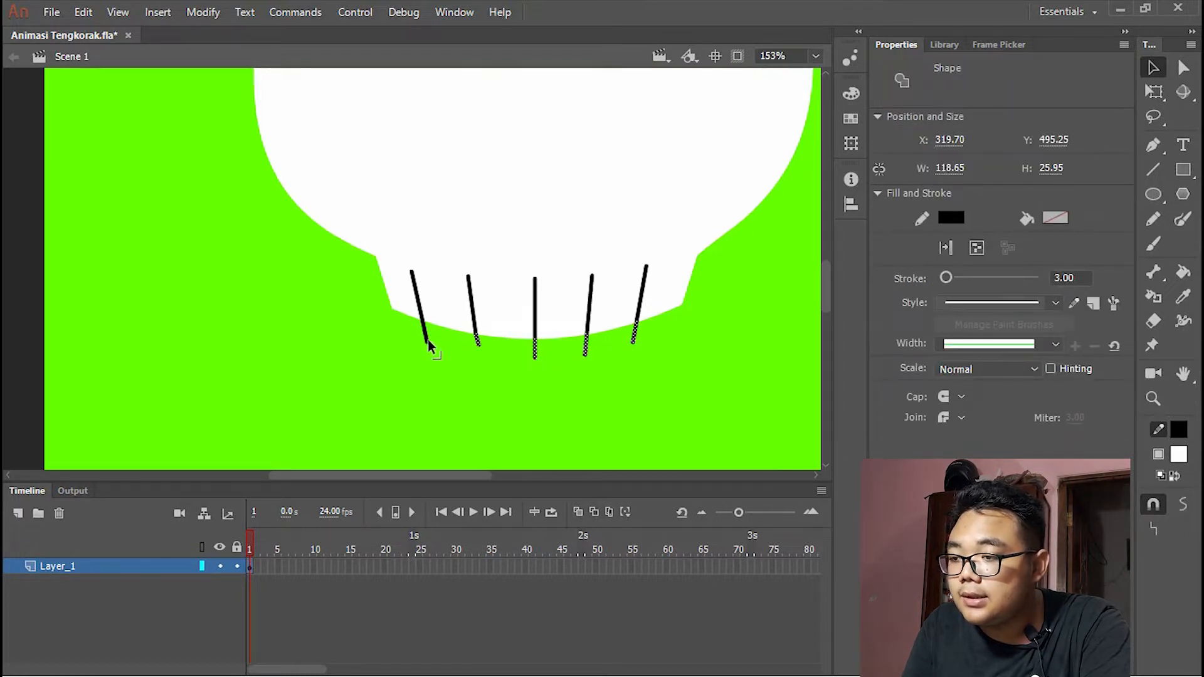
{"action": "left_click", "coordinate": [427, 342], "text": "shift"}
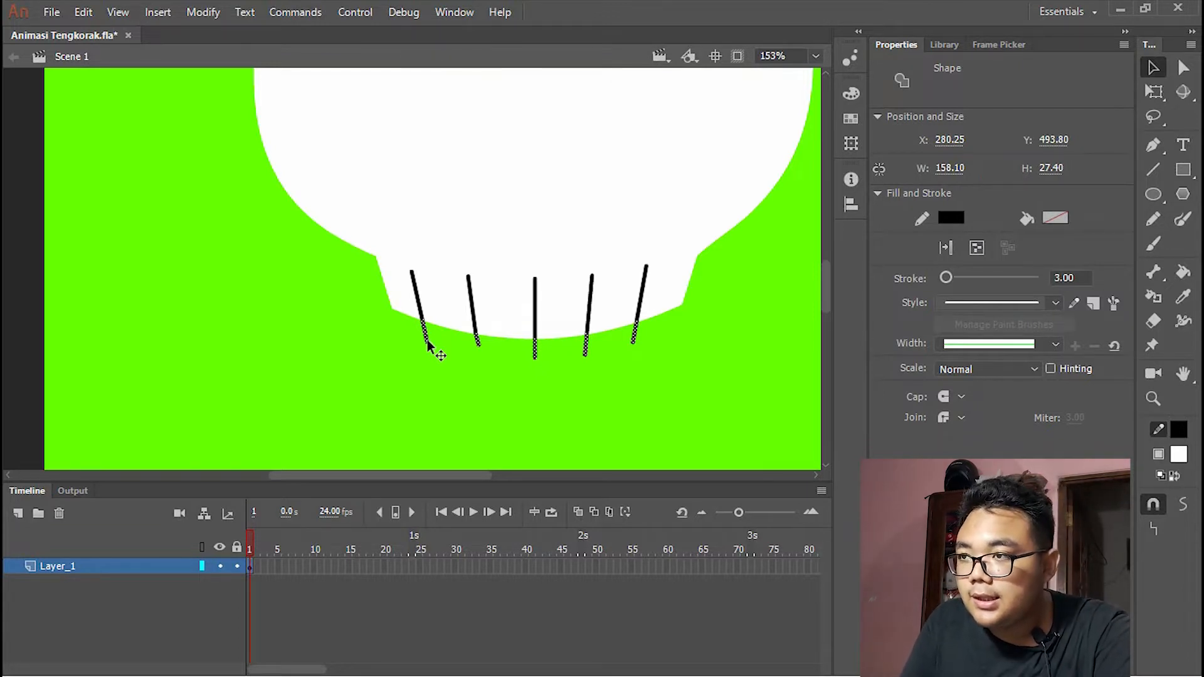
{"action": "key", "text": "Delete"}
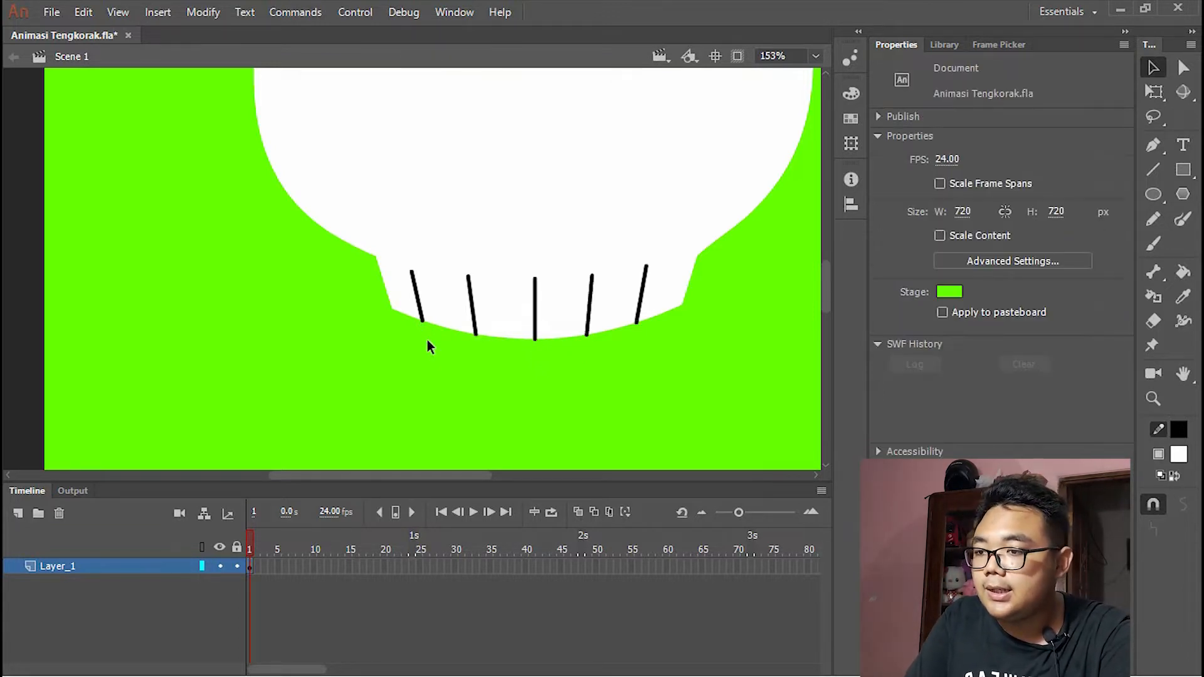
{"action": "scroll", "coordinate": [432, 334], "scroll_direction": "down", "scroll_amount": 3}
{"action": "scroll", "coordinate": [470, 267], "scroll_direction": "down", "scroll_amount": 2}
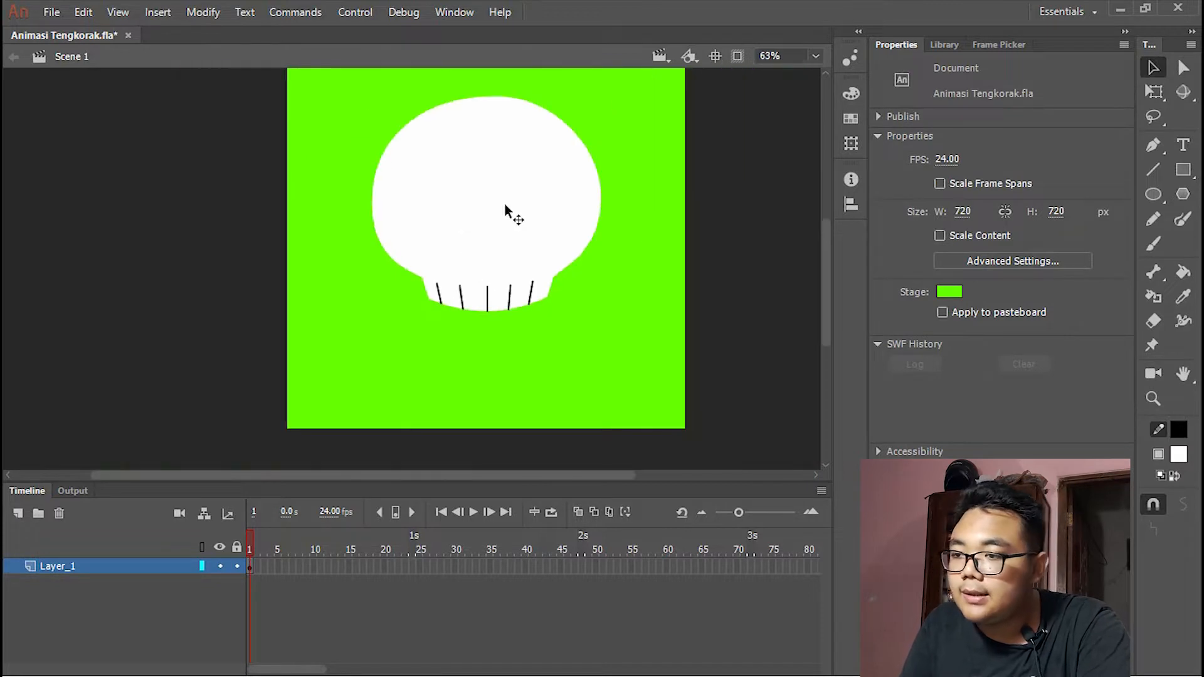
- Set the stage colour back to black
{"action": "scroll", "coordinate": [505, 207], "scroll_direction": "up", "scroll_amount": 1}
{"action": "left_click", "coordinate": [946, 292]}
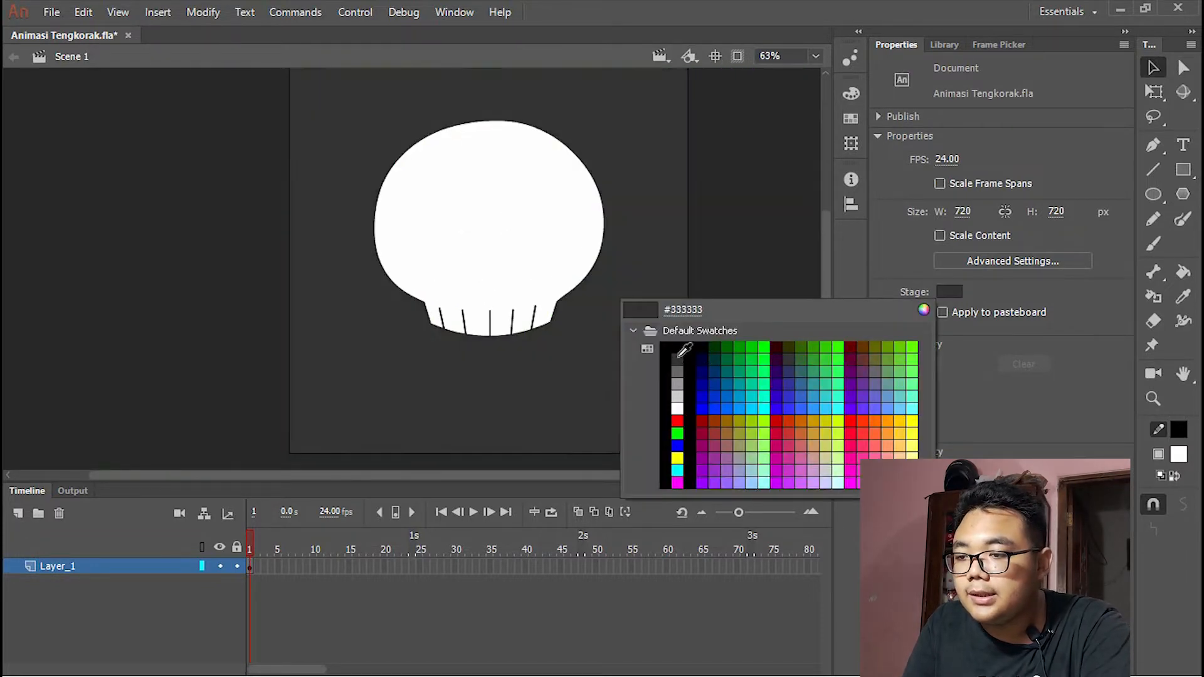
{"action": "left_click", "coordinate": [677, 348]}
- Draw a white circle about 87 px wide with a black 3.00 outline on the head's right side, using the Oval Tool
{"action": "scroll", "coordinate": [446, 182], "scroll_direction": "up", "scroll_amount": 2}
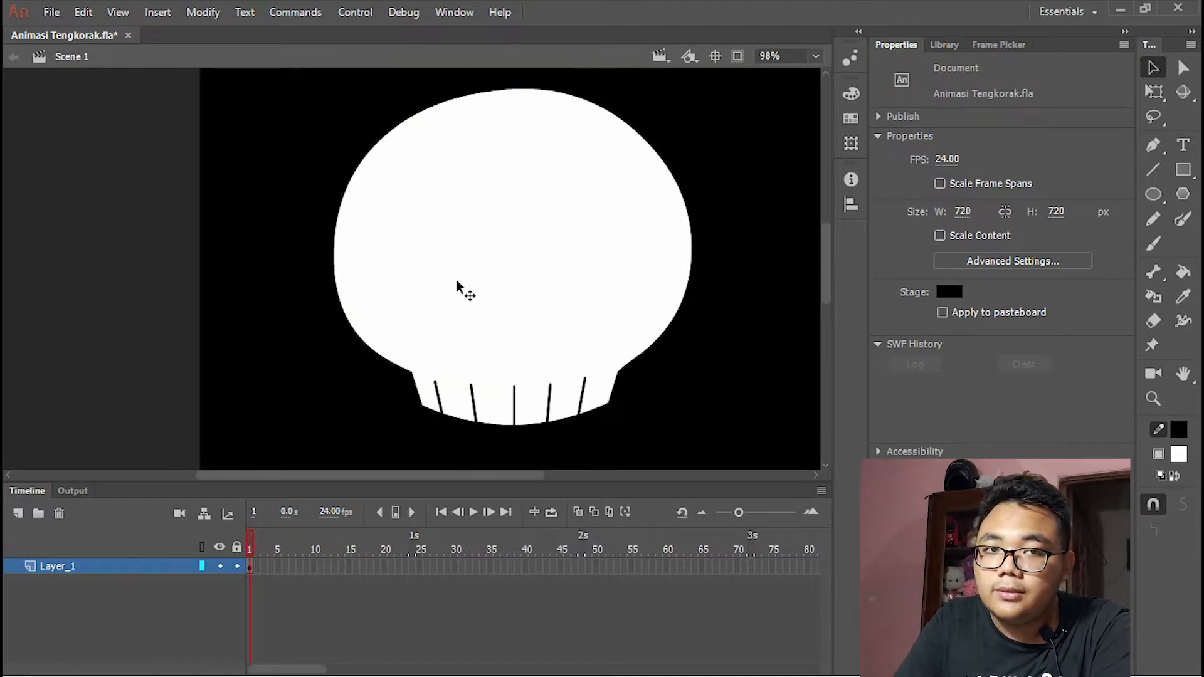
{"action": "left_click", "coordinate": [1154, 194]}
{"action": "left_click", "coordinate": [1154, 195]}
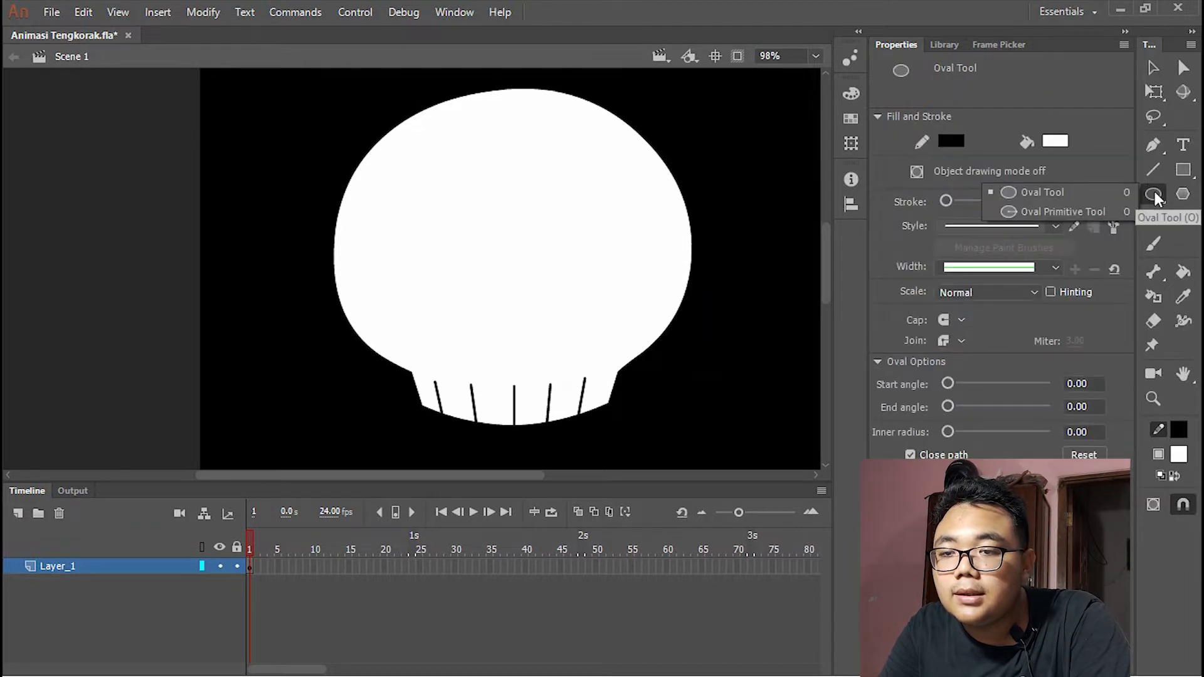
{"action": "left_click", "coordinate": [1113, 200]}
{"action": "mouse_move", "coordinate": [550, 188]}
{"action": "left_mouse_down"}
{"action": "mouse_move", "coordinate": [585, 242]}
{"action": "mouse_move", "coordinate": [625, 265]}
{"action": "left_mouse_up"}
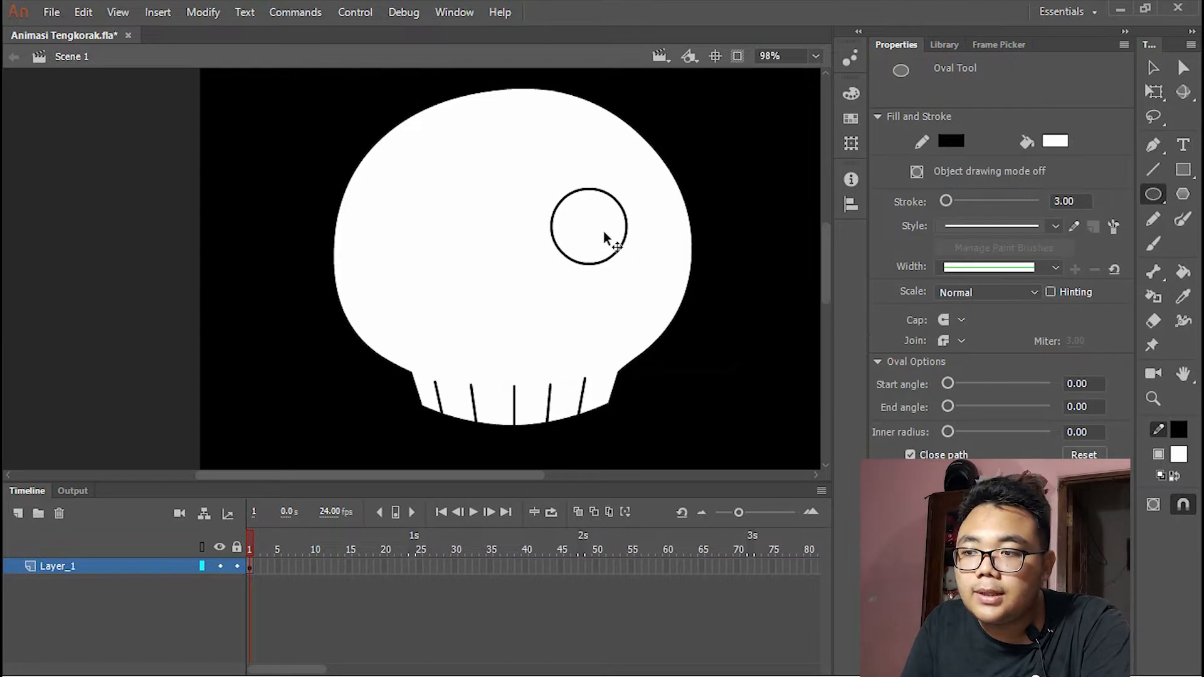
{"action": "key", "text": "v"}
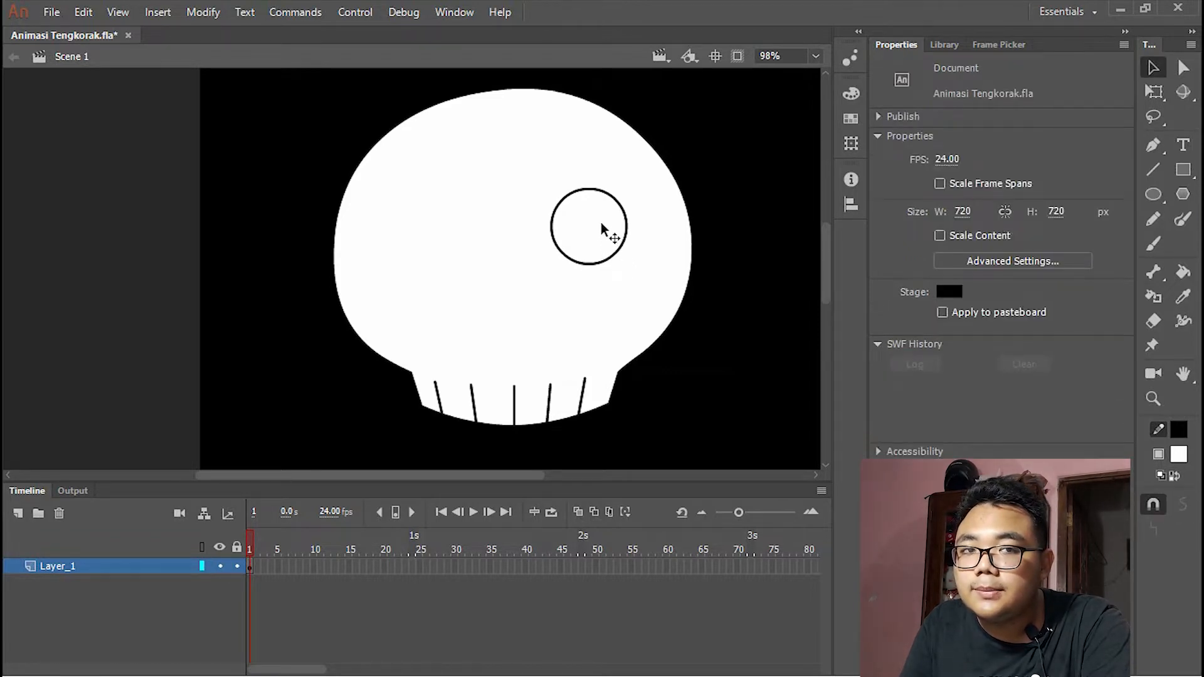
- Try moving the circle with its outline towards the head's left side, undo the move, and remove the circle
{"action": "double_click", "coordinate": [600, 222]}
{"action": "left_click_drag", "start_coordinate": [593, 235], "coordinate": [492, 242]}
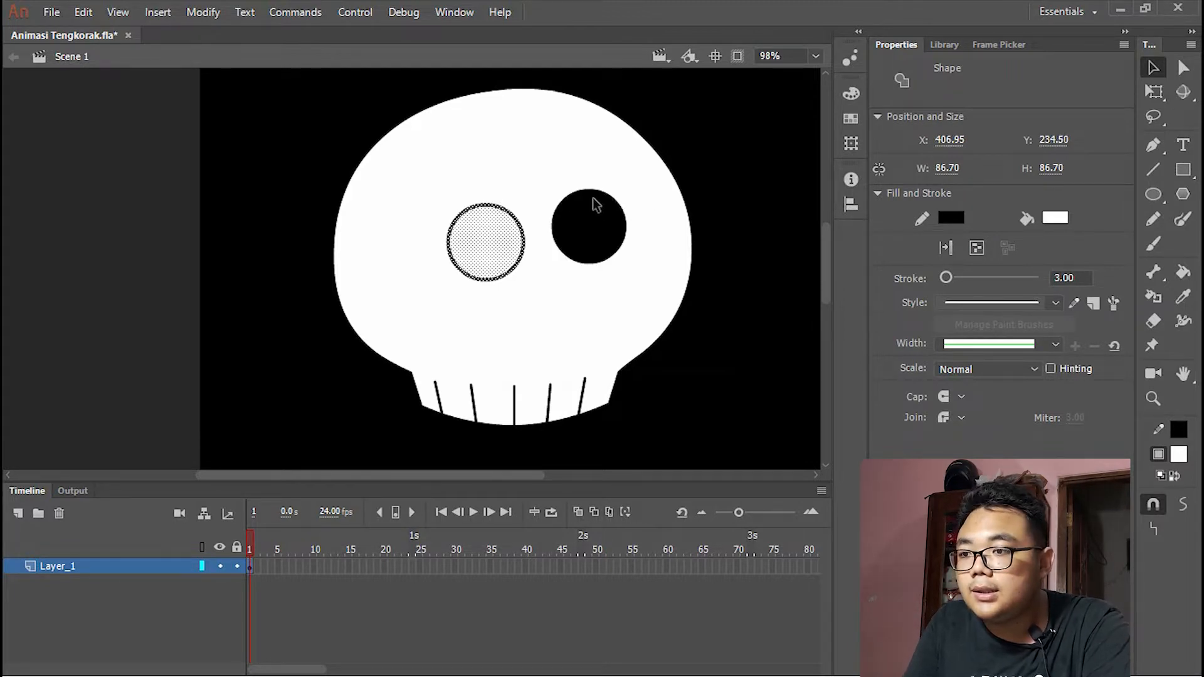
{"action": "key", "text": "ctrl+z"}
{"action": "key", "text": "ctrl+z"}
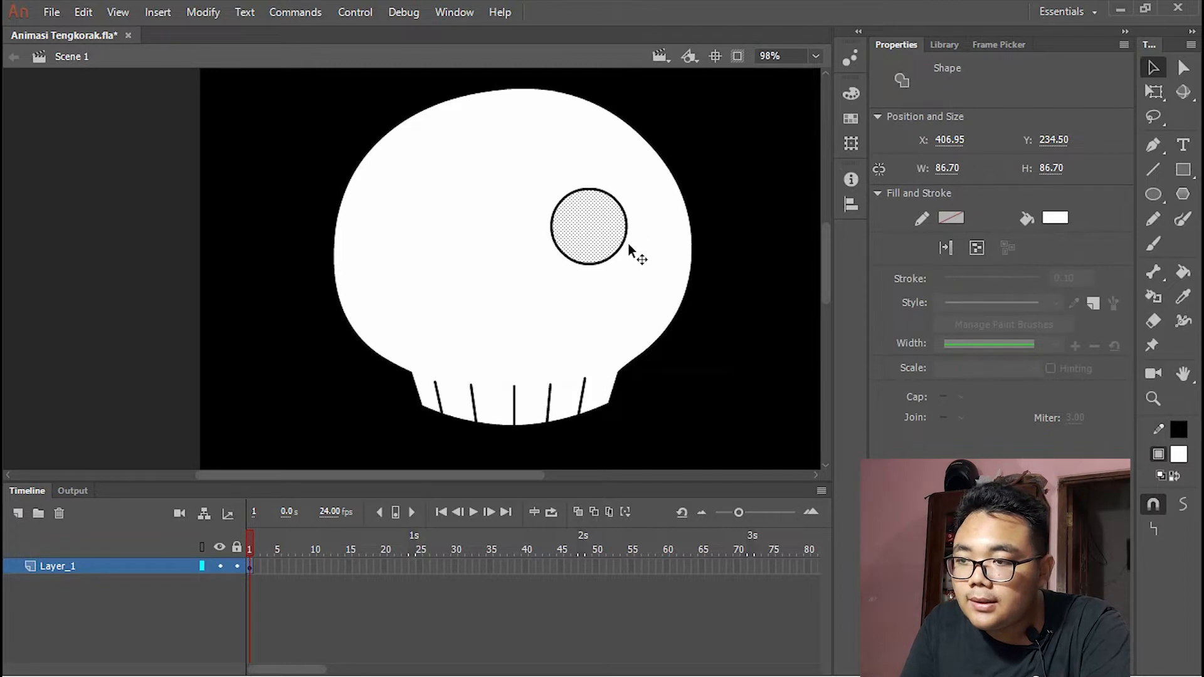
{"action": "key", "text": "Delete"}
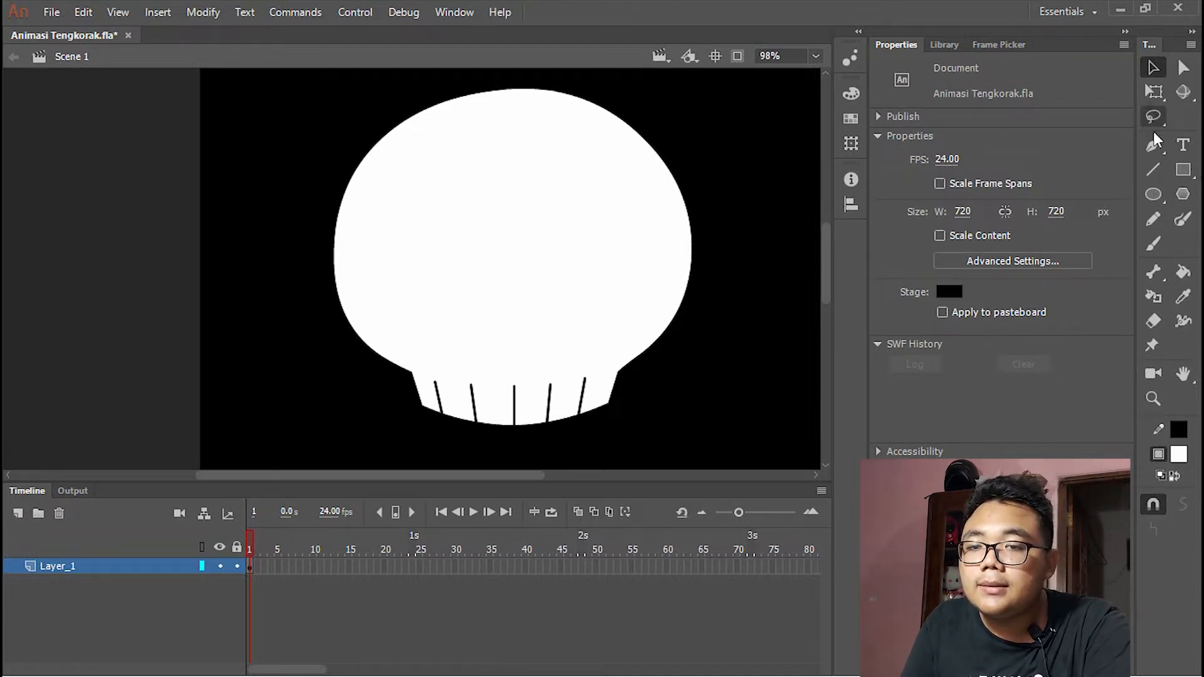
- Switch to the Oval Primitive Tool and set its fill to black #000000 with no stroke
{"action": "left_click", "coordinate": [1154, 195]}
{"action": "left_click_drag", "start_coordinate": [1157, 193], "coordinate": [1112, 215]}
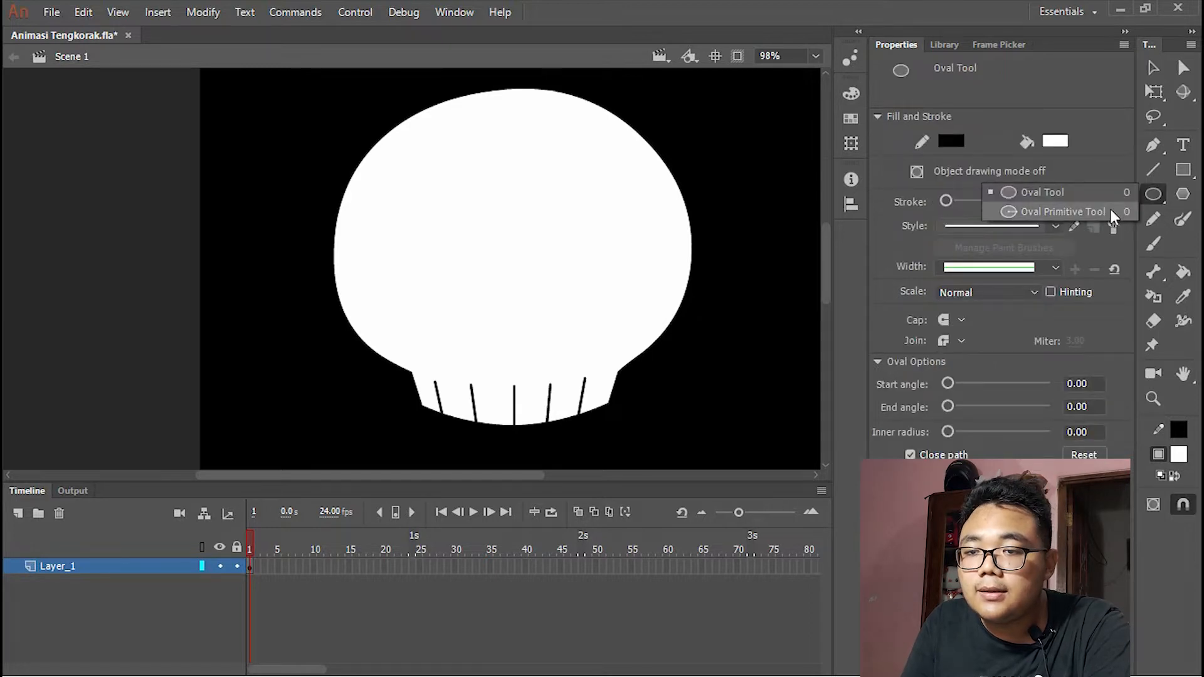
{"action": "left_click", "coordinate": [1157, 196]}
{"action": "left_click", "coordinate": [1155, 193]}
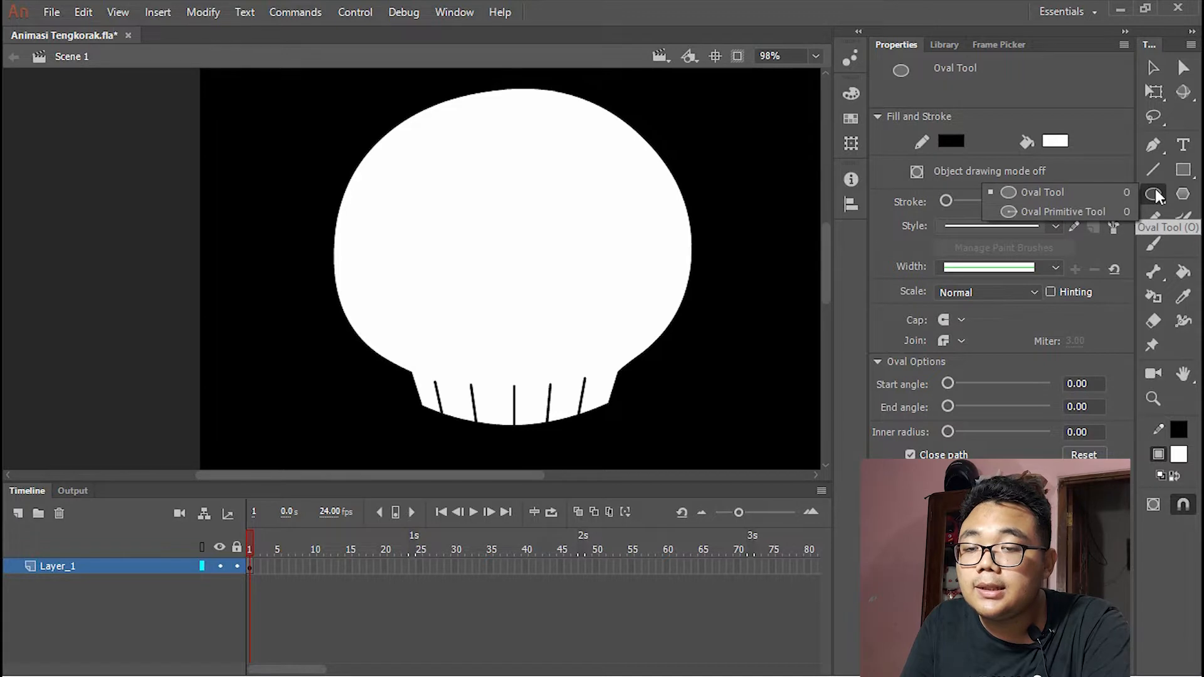
{"action": "left_click", "coordinate": [1092, 215]}
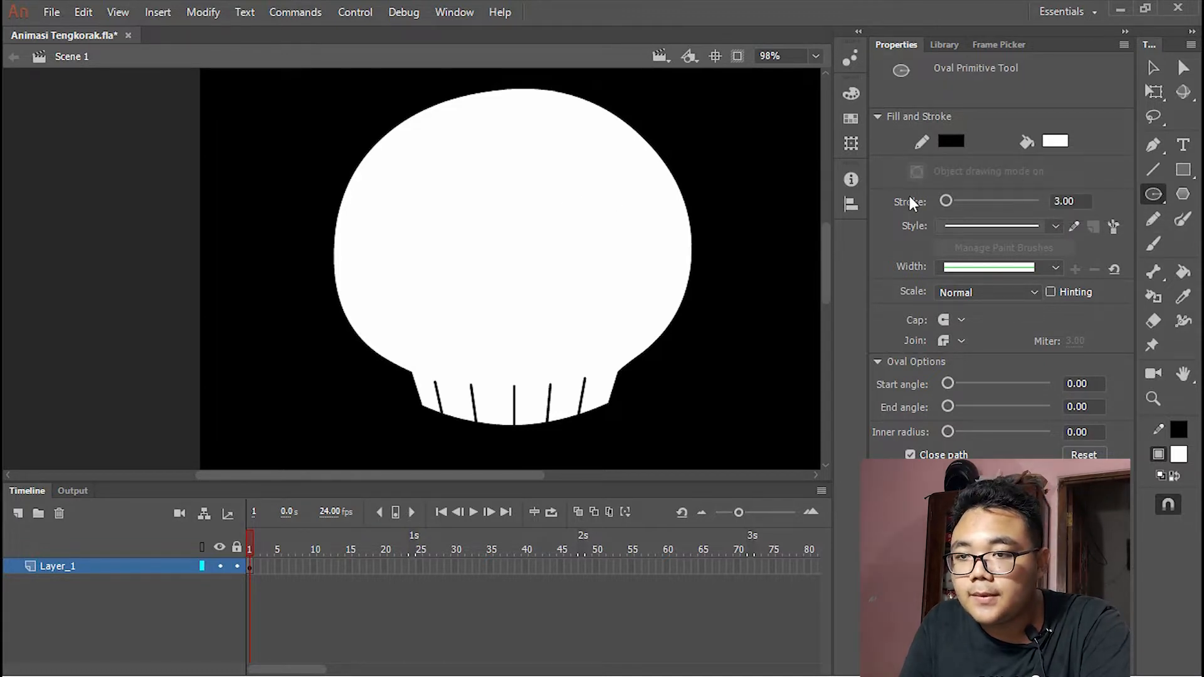
{"action": "left_click", "coordinate": [1055, 141]}
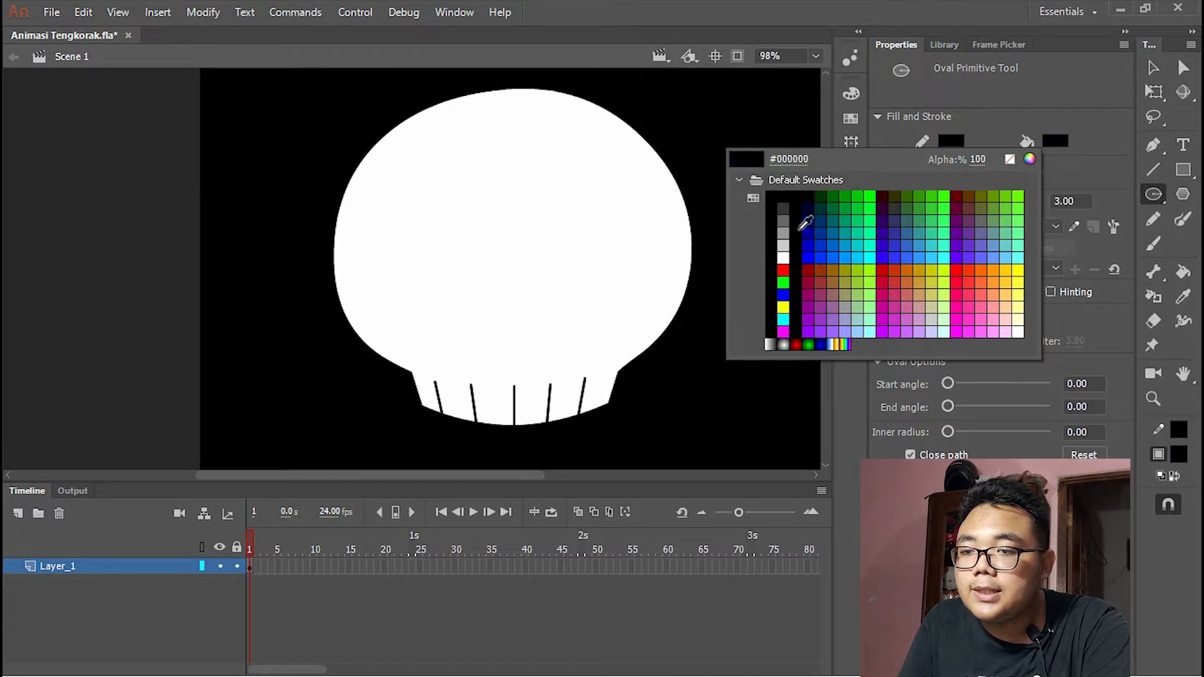
{"action": "left_click", "coordinate": [802, 228]}
{"action": "left_click", "coordinate": [957, 137]}
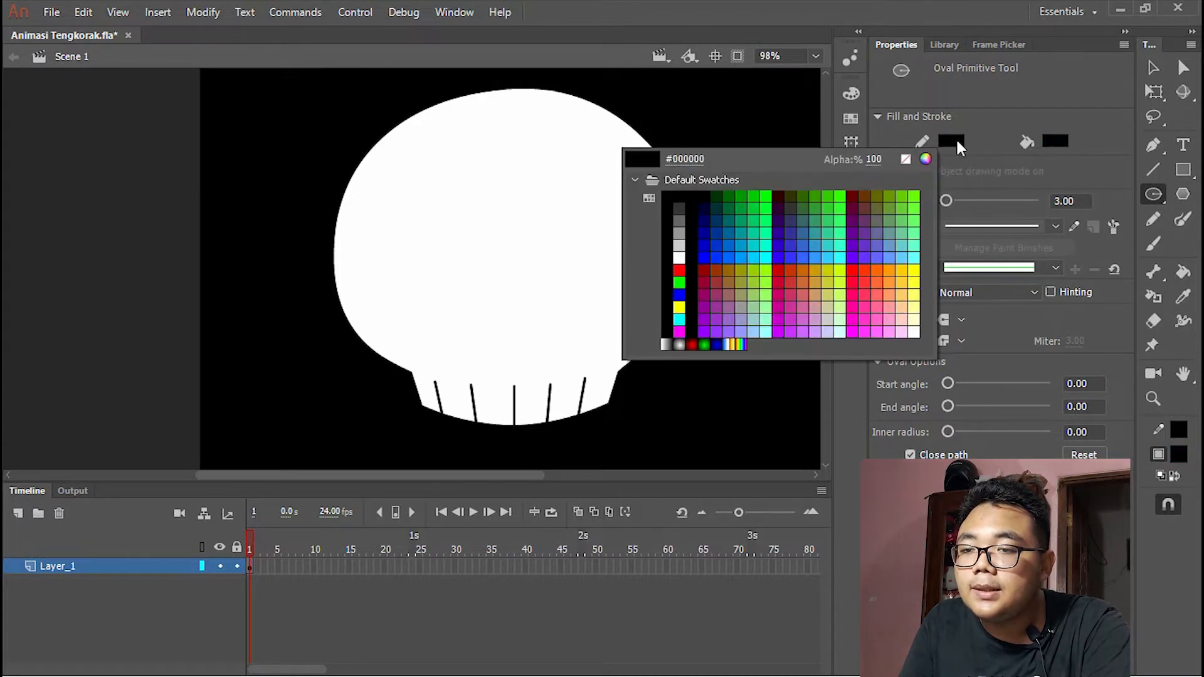
{"action": "left_click", "coordinate": [906, 161]}
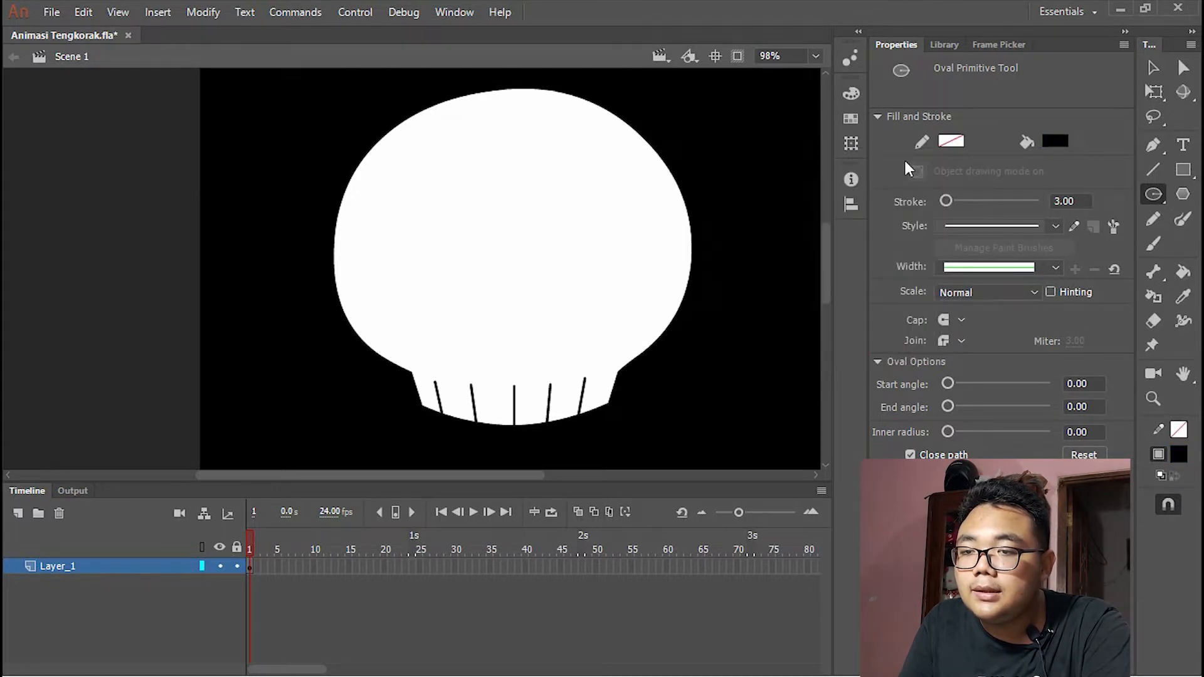
{"action": "left_click", "coordinate": [964, 142]}
{"action": "left_click", "coordinate": [906, 161]}
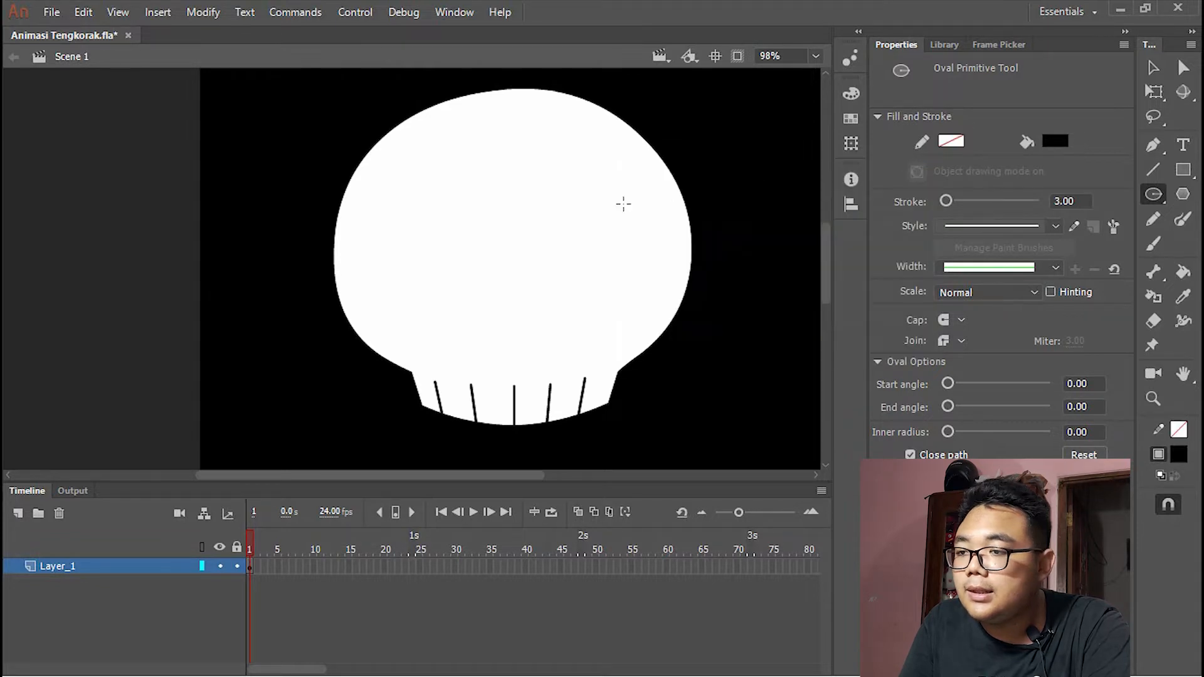
- Draw a black oval about 106 by 122 px as the right eye, and copy it straight across to the head's left side
{"action": "mouse_move", "coordinate": [569, 207]}
{"action": "left_mouse_down"}
{"action": "mouse_move", "coordinate": [624, 271]}
{"action": "mouse_move", "coordinate": [643, 272]}
{"action": "left_mouse_up"}
{"action": "key", "text": "ctrl+z"}
{"action": "left_click_drag", "start_coordinate": [559, 180], "coordinate": [652, 286]}
{"action": "key", "text": "v"}
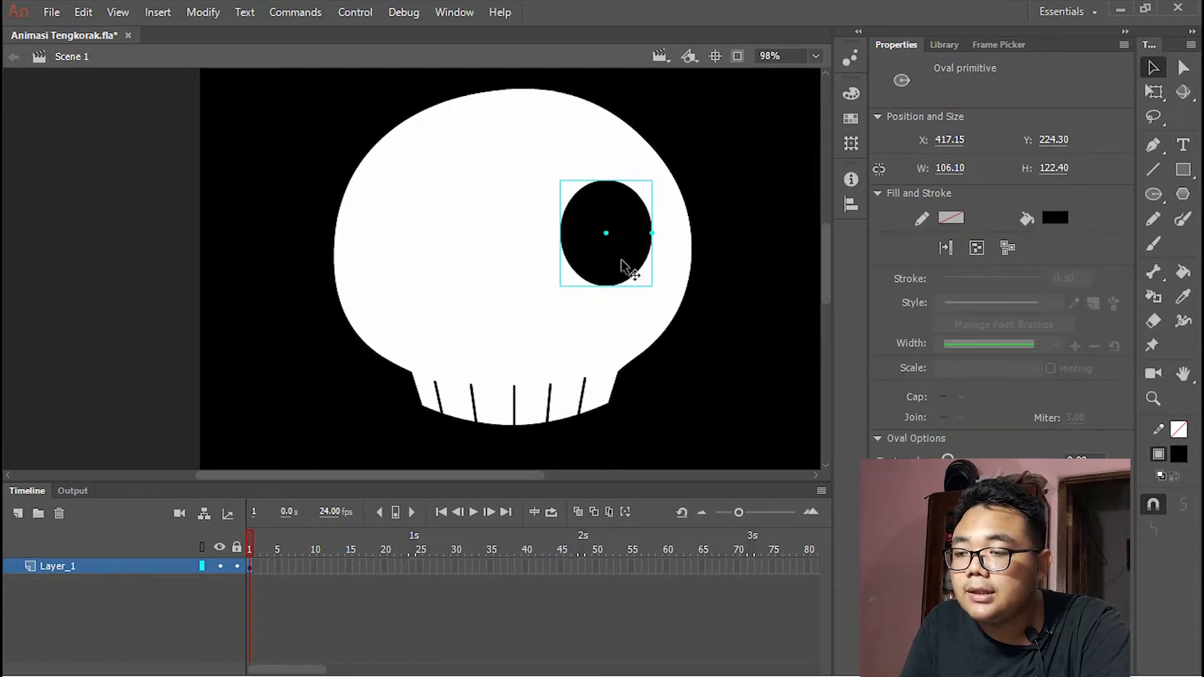
{"action": "left_click_drag", "start_coordinate": [632, 264], "coordinate": [457, 254]}
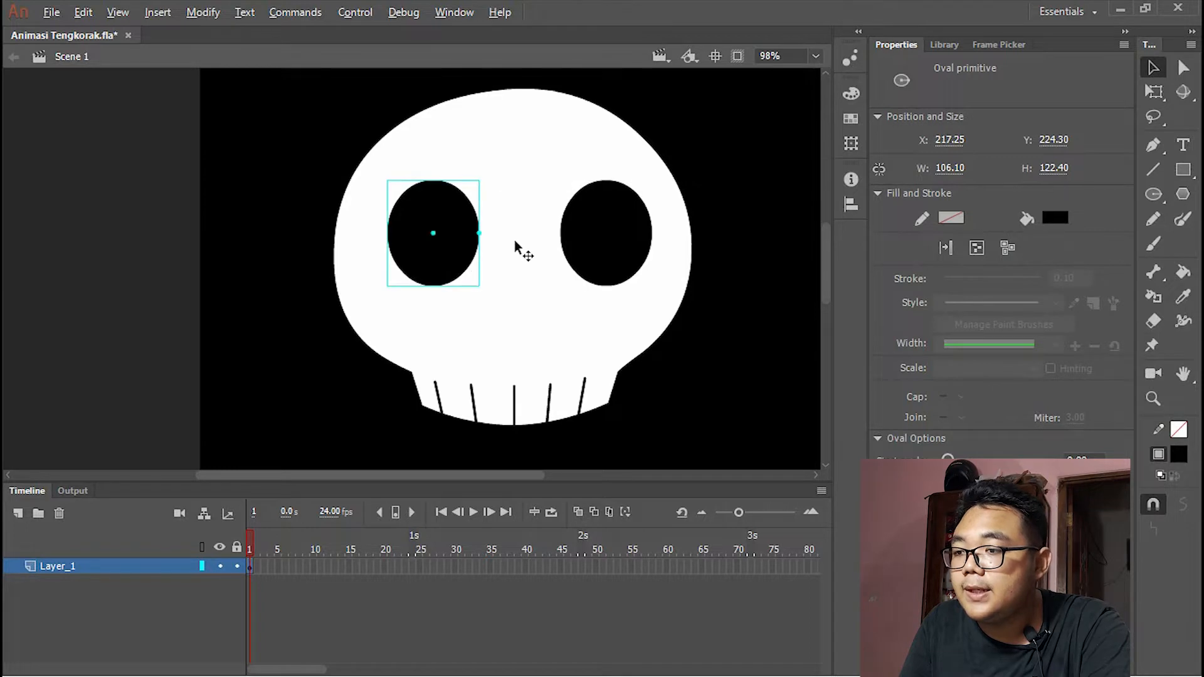
{"action": "left_click", "coordinate": [709, 177]}
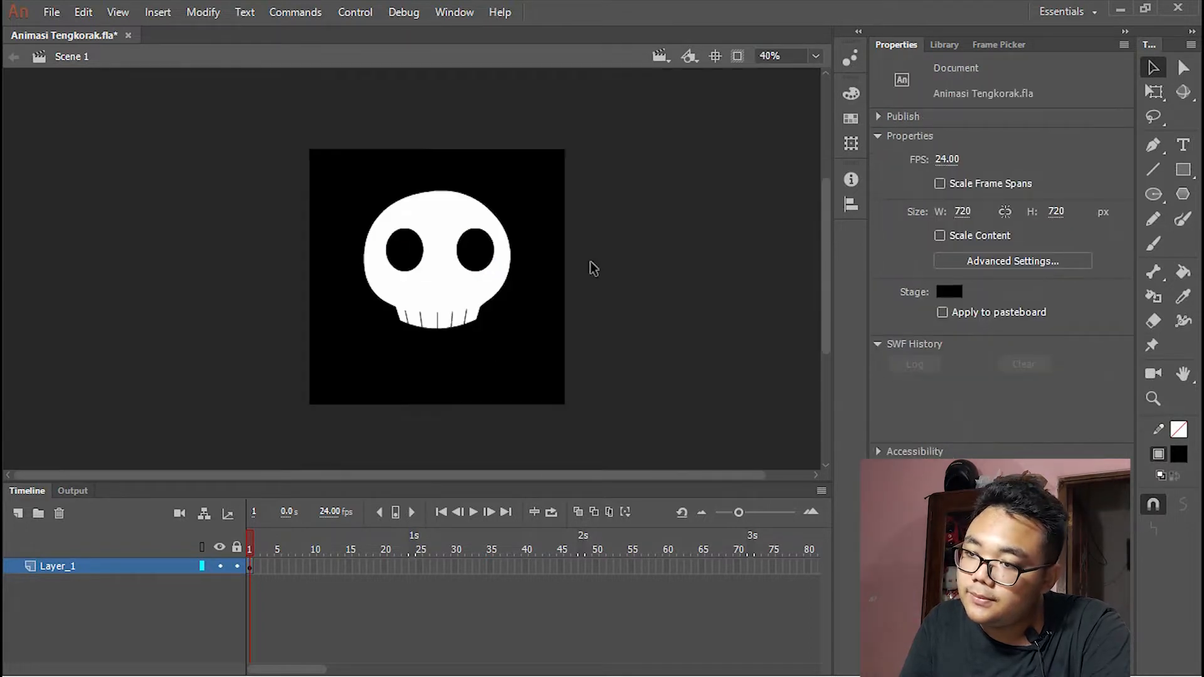
- Adjust the eyes' spacing by shifting the right eye slightly inward and the left eye outward to about X 207, keeping their height
{"action": "scroll", "coordinate": [323, 317], "scroll_direction": "up", "scroll_amount": 2}
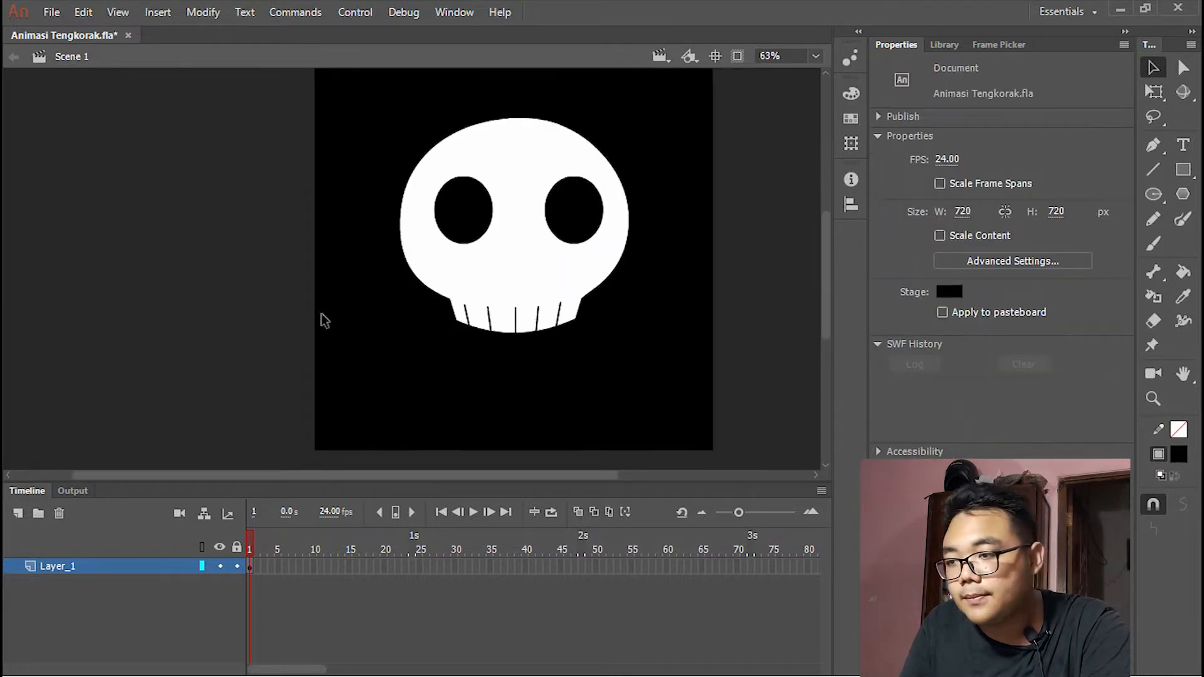
{"action": "scroll", "coordinate": [530, 229], "scroll_direction": "up", "scroll_amount": 1}
{"action": "scroll", "coordinate": [529, 210], "scroll_direction": "up", "scroll_amount": 1}
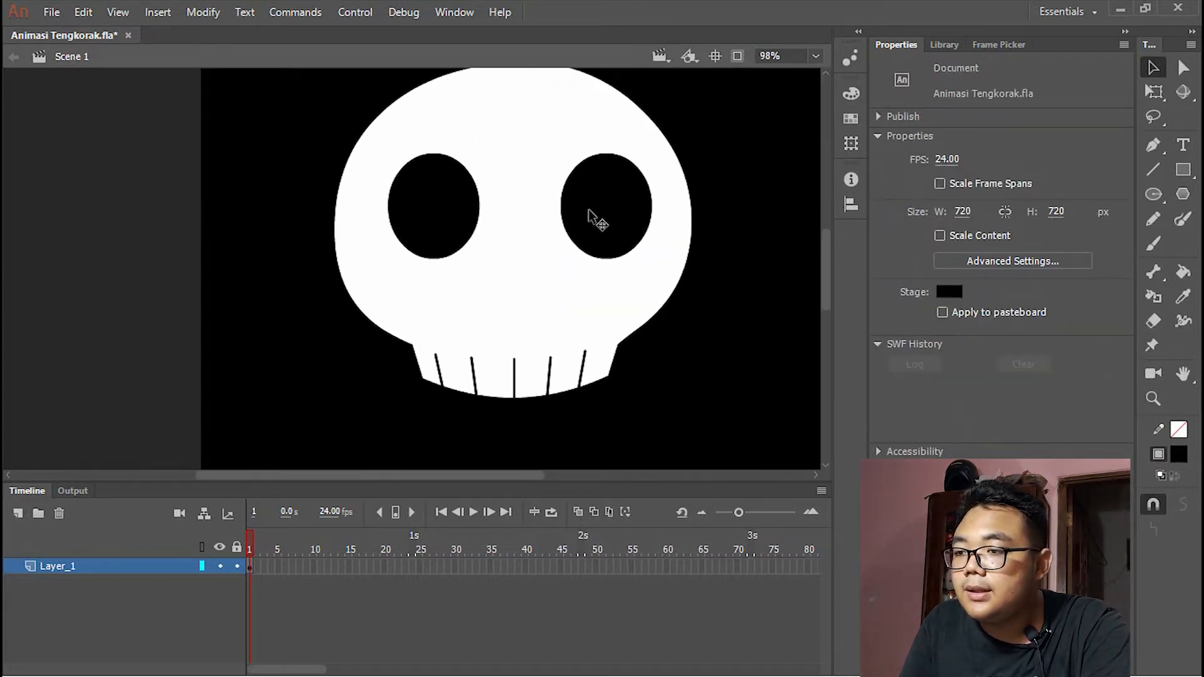
{"action": "left_click_drag", "start_coordinate": [618, 220], "coordinate": [603, 213]}
{"action": "left_click_drag", "start_coordinate": [434, 211], "coordinate": [402, 215]}
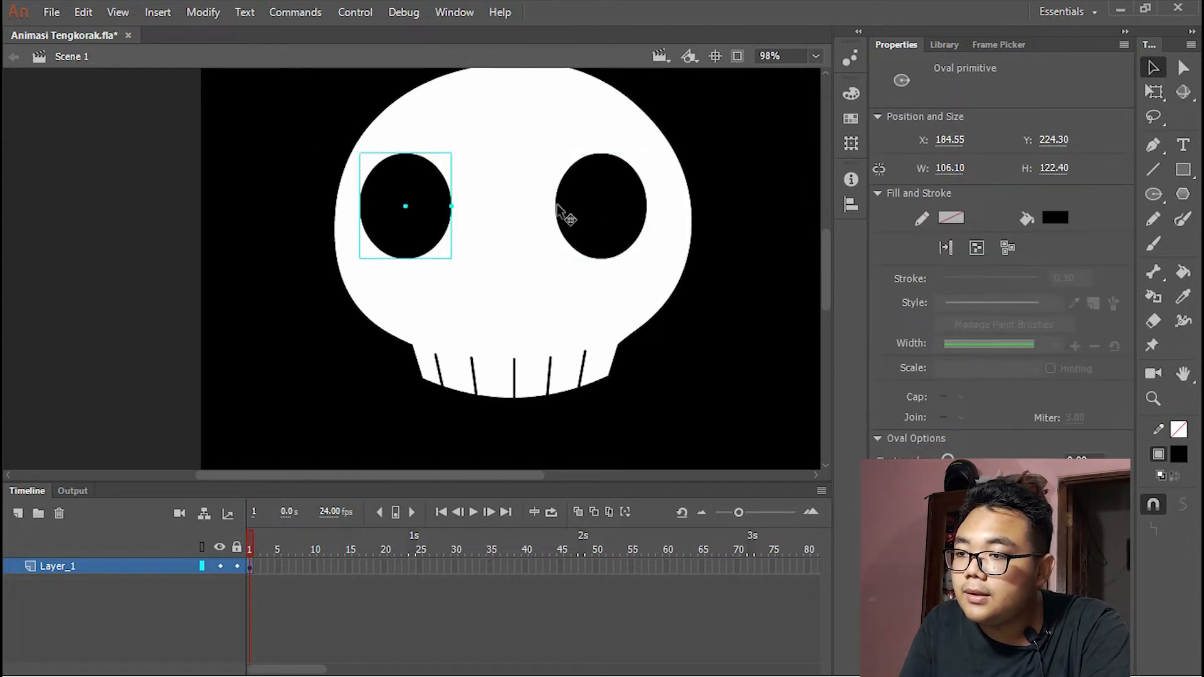
{"action": "mouse_move", "coordinate": [600, 205]}
{"action": "left_mouse_down"}
{"action": "mouse_move", "coordinate": [625, 207]}
{"action": "mouse_move", "coordinate": [645, 237]}
{"action": "mouse_move", "coordinate": [611, 226]}
{"action": "left_mouse_up"}
{"action": "key", "text": "ctrl+z"}
{"action": "left_click", "coordinate": [721, 288]}
{"action": "left_click", "coordinate": [452, 220]}
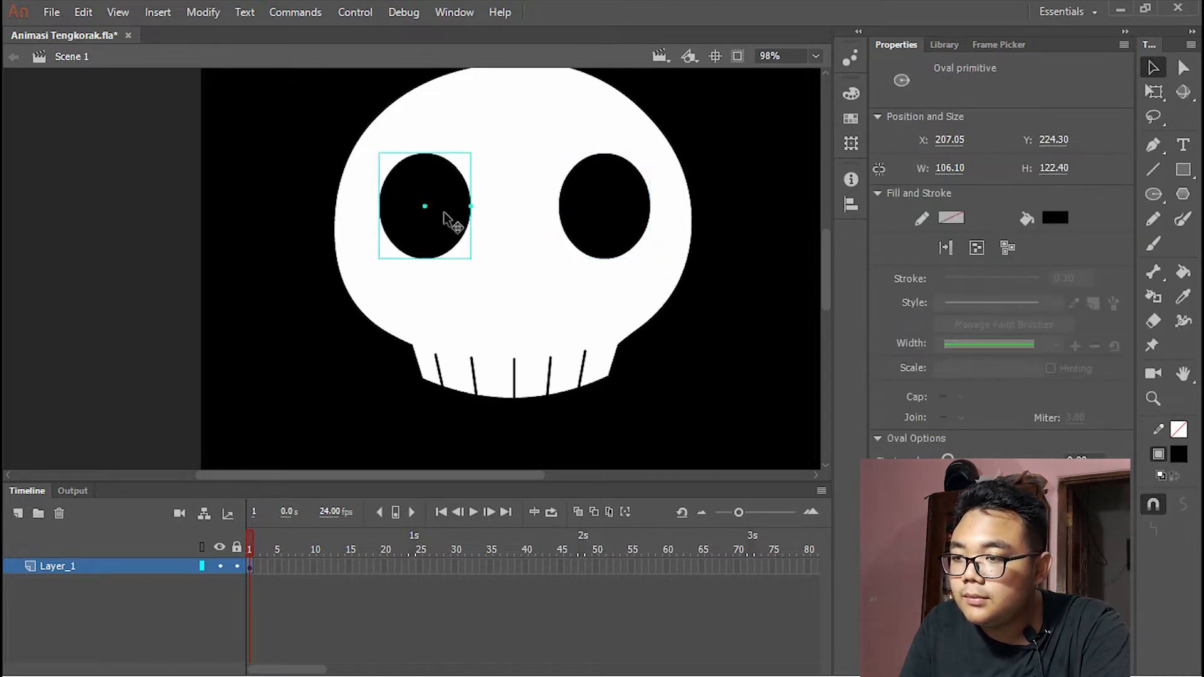
- Enlarge both eyes together about their shared centre to about 418 by 163 px overall
{"action": "left_click", "coordinate": [603, 203], "text": "shift"}
{"action": "key", "text": "q"}
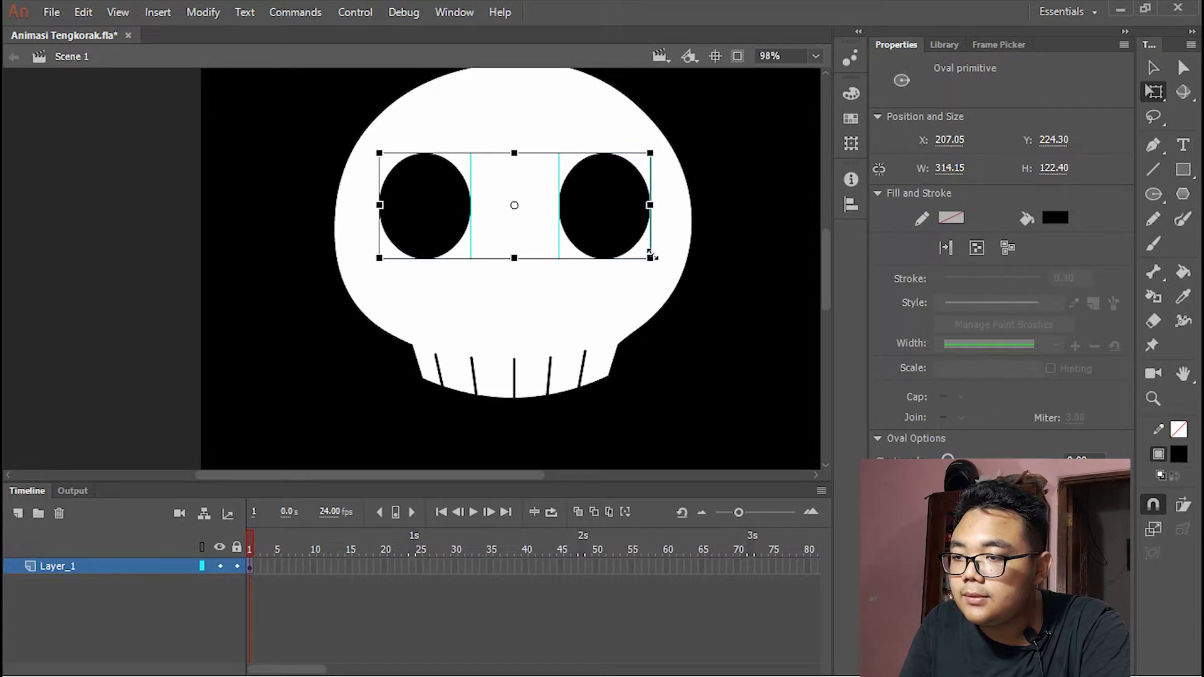
{"action": "left_click_drag", "start_coordinate": [650, 258], "coordinate": [698, 280]}
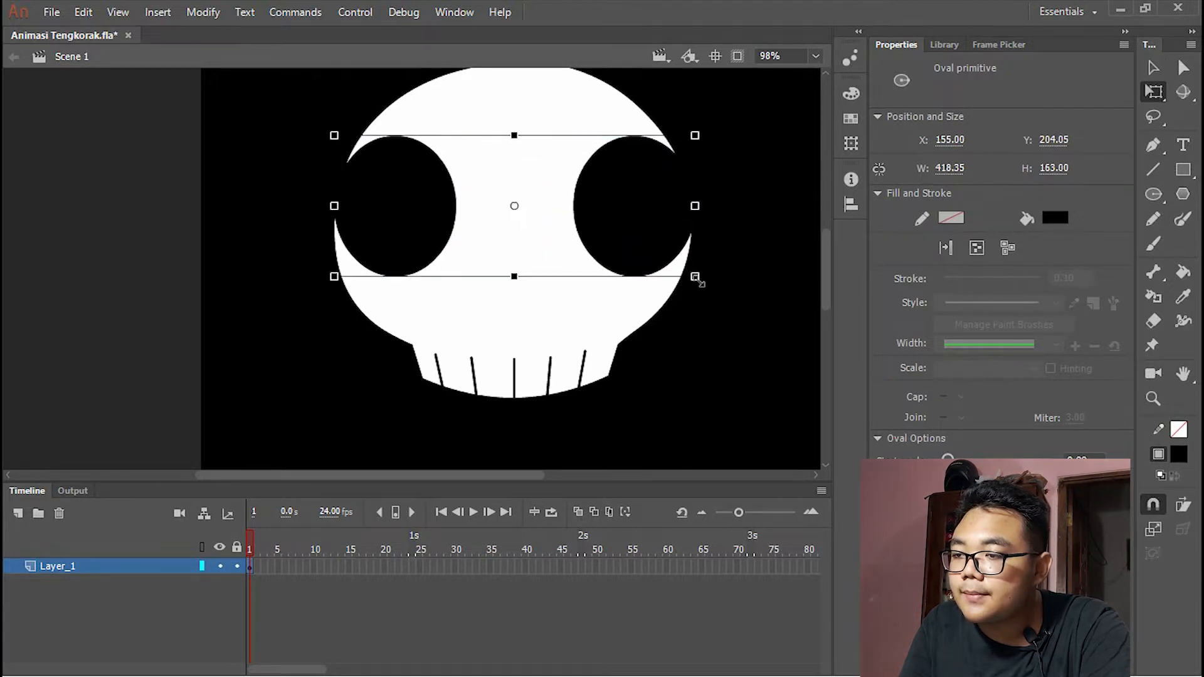
- Move both enlarged eyes inward at the same height, placing the right eye at about X 384 and the left at about X 203
{"action": "left_click", "coordinate": [708, 268]}
{"action": "left_click_drag", "start_coordinate": [672, 224], "coordinate": [633, 219]}
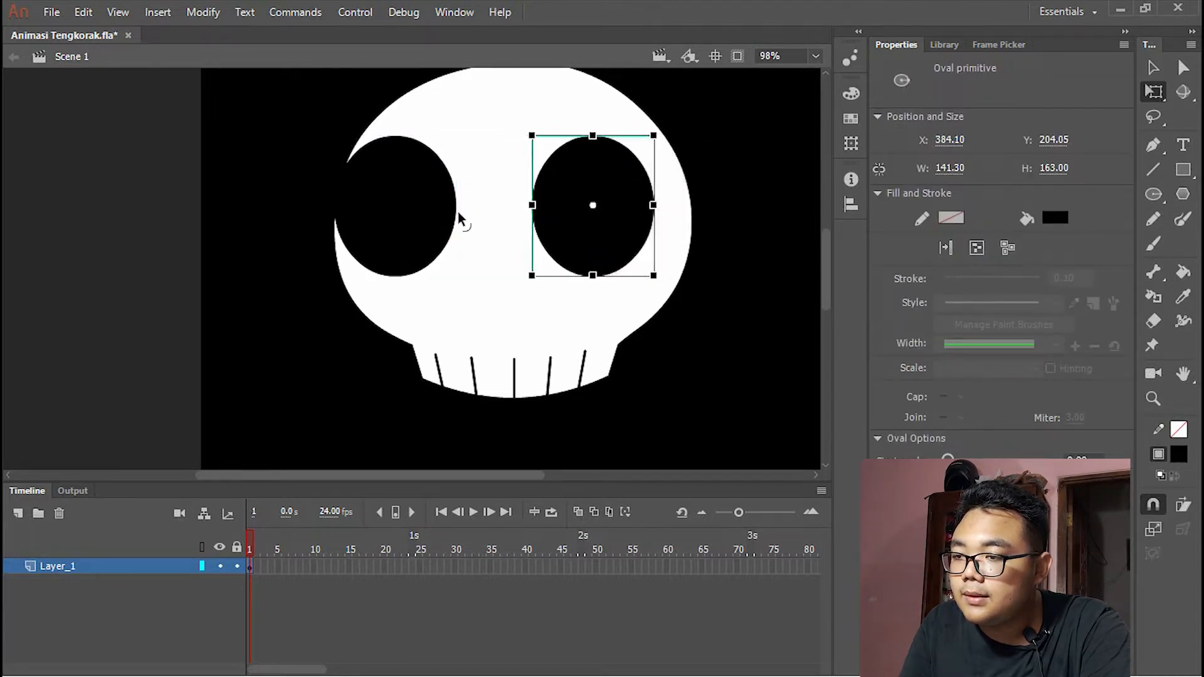
{"action": "left_click_drag", "start_coordinate": [424, 227], "coordinate": [468, 234]}
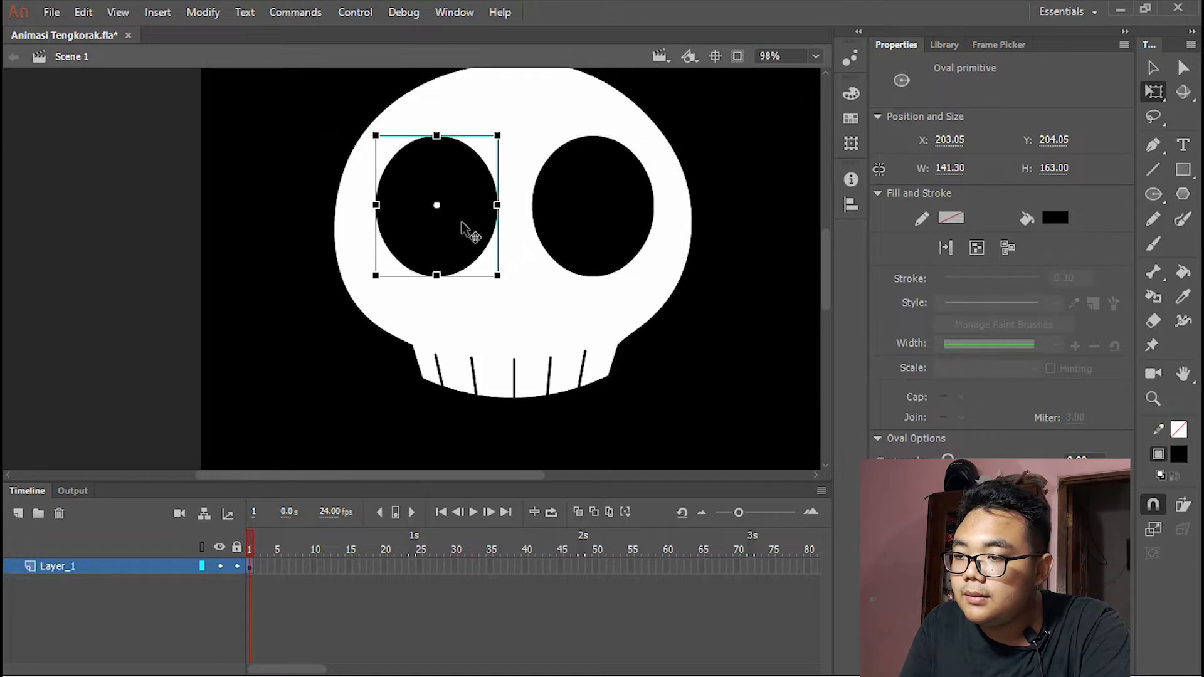
{"action": "left_click", "coordinate": [736, 202]}
- Select the two black eyes together and group them
{"action": "scroll", "coordinate": [622, 261], "scroll_direction": "down", "scroll_amount": 2}
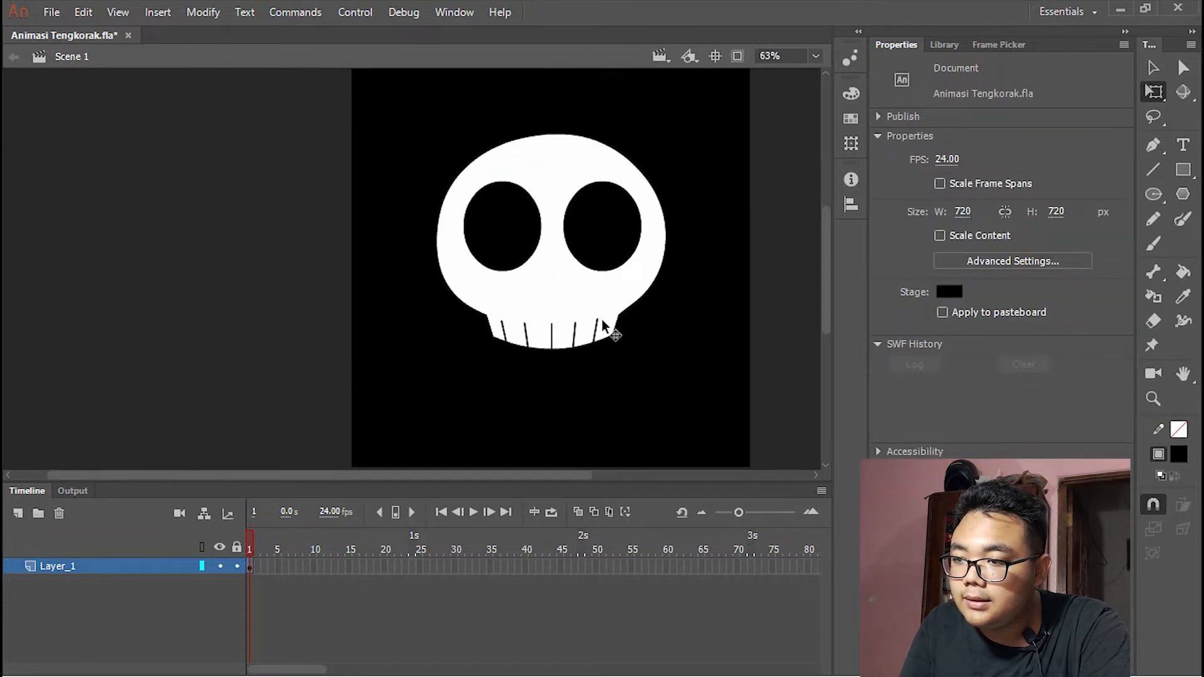
{"action": "scroll", "coordinate": [600, 314], "scroll_direction": "up", "scroll_amount": 2}
{"action": "scroll", "coordinate": [659, 206], "scroll_direction": "up", "scroll_amount": 1}
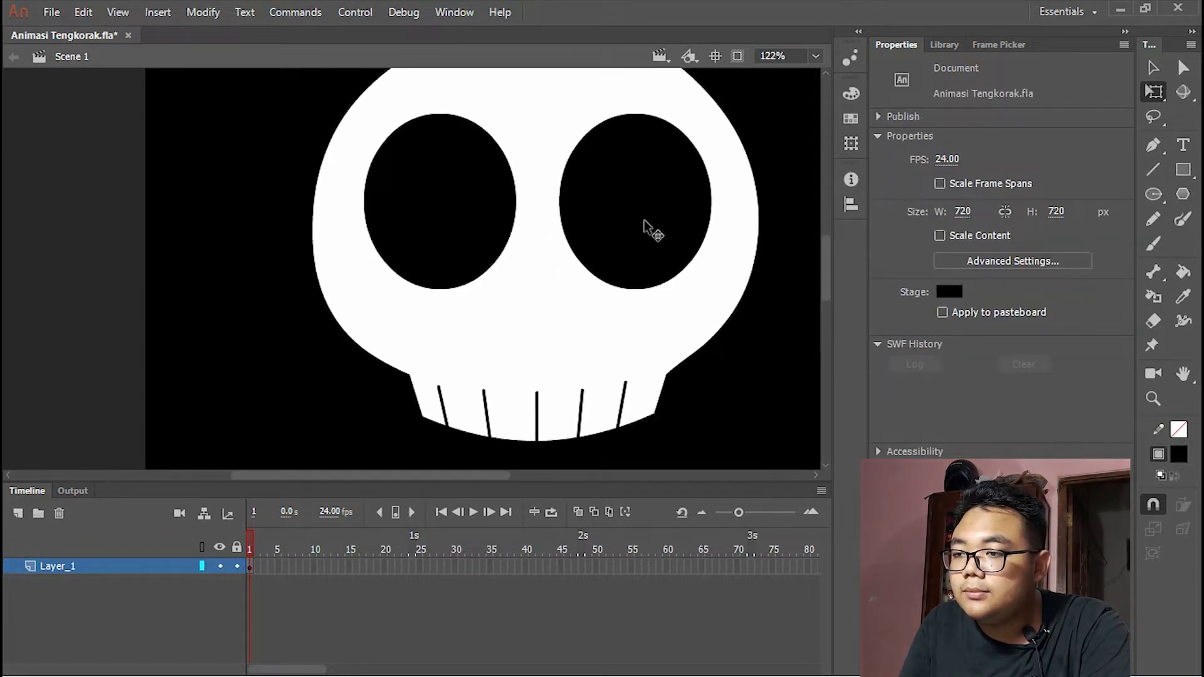
{"action": "scroll", "coordinate": [646, 223], "scroll_direction": "down", "scroll_amount": 1}
{"action": "left_click", "coordinate": [662, 211]}
{"action": "left_click_drag", "start_coordinate": [693, 211], "coordinate": [627, 220]}
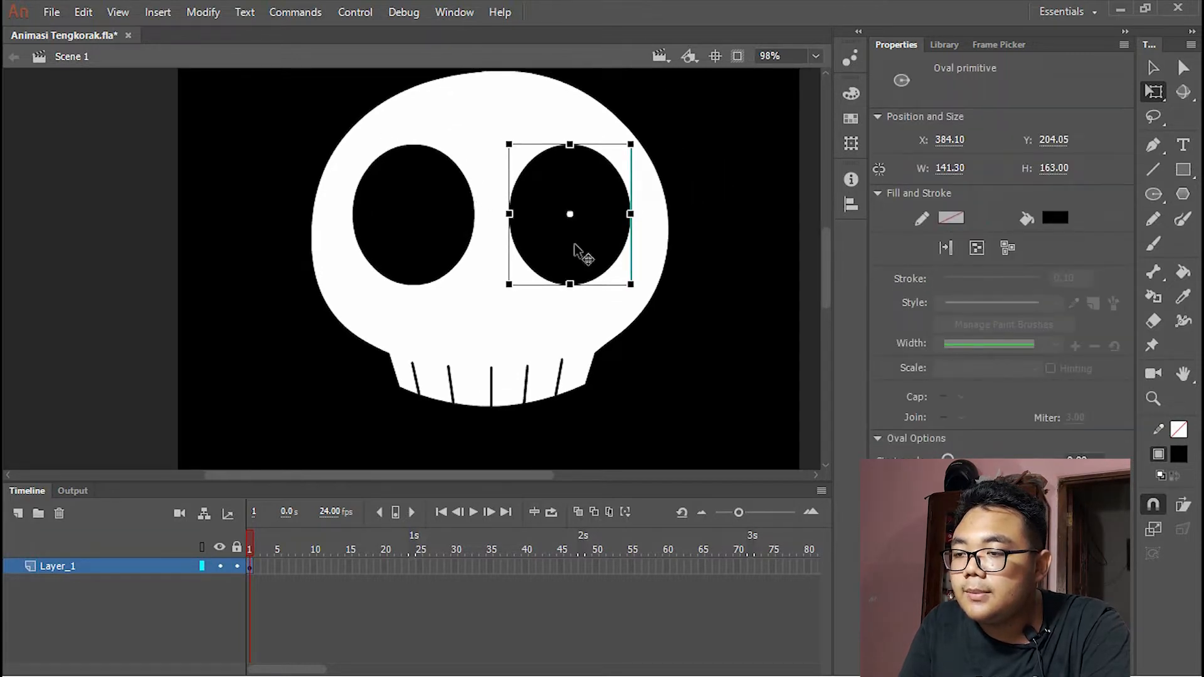
{"action": "left_click", "coordinate": [424, 216], "text": "shift"}
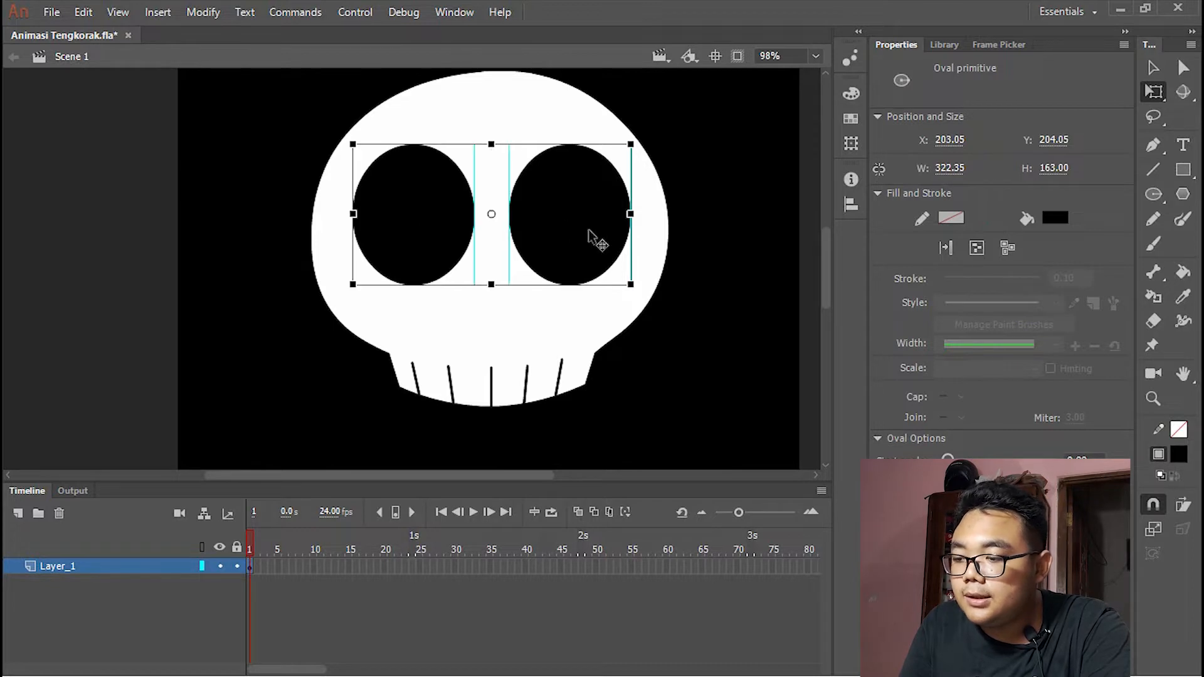
{"action": "left_click", "coordinate": [701, 174]}
{"action": "left_click", "coordinate": [589, 210]}
{"action": "left_click", "coordinate": [449, 201], "text": "shift"}
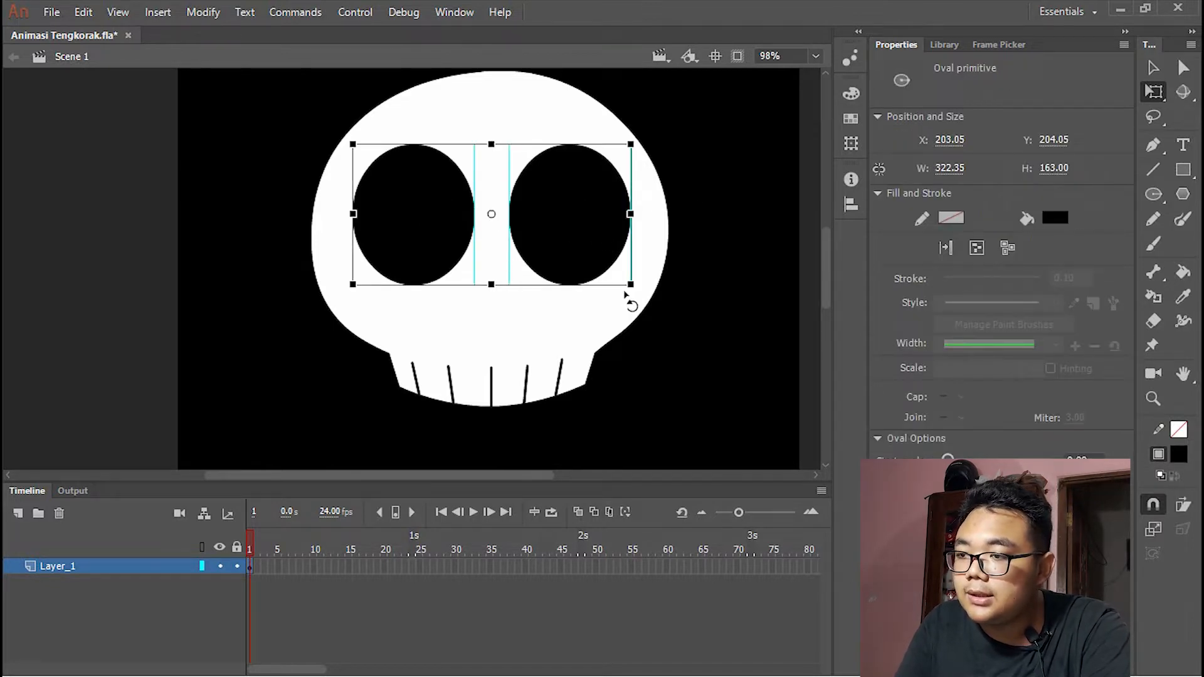
{"action": "key", "text": "ctrl+g"}
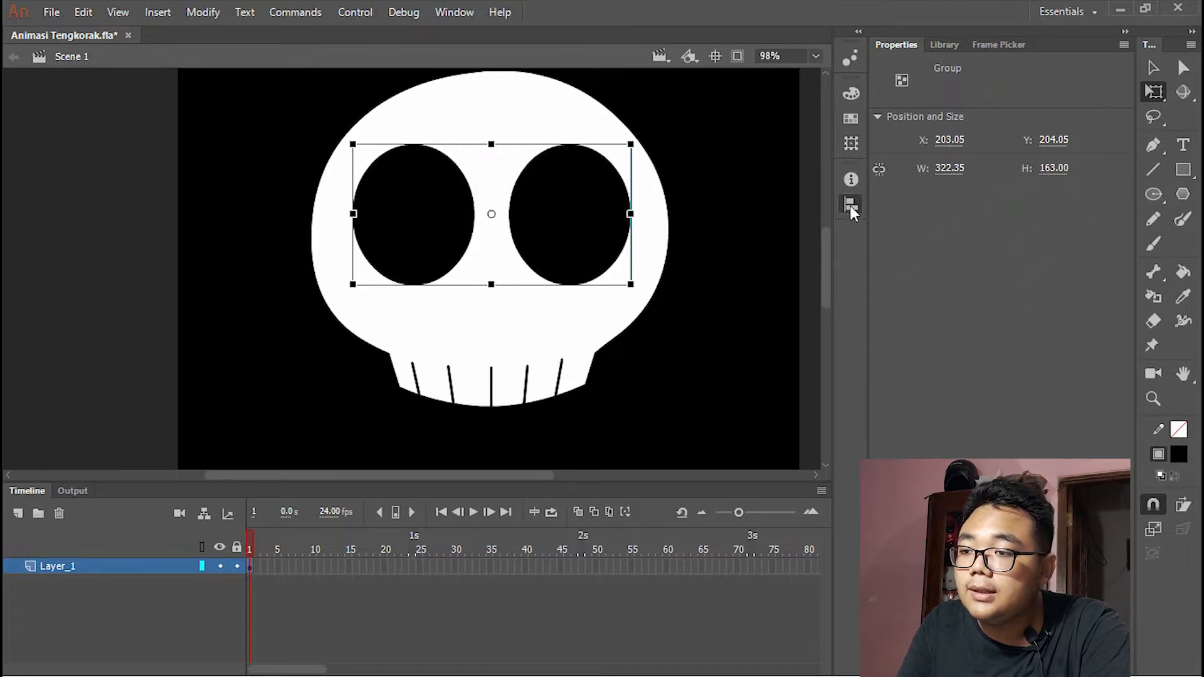
- Centre the eye group horizontally on the stage and deselect it
{"action": "left_click", "coordinate": [850, 205]}
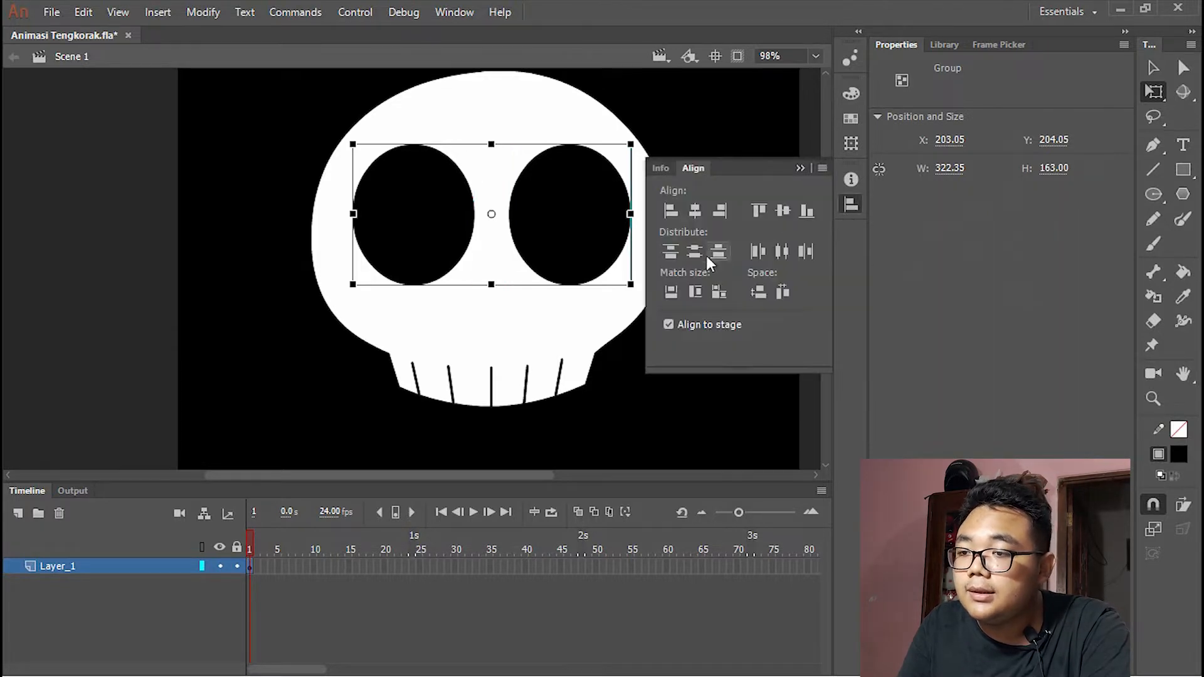
{"action": "left_click", "coordinate": [693, 210]}
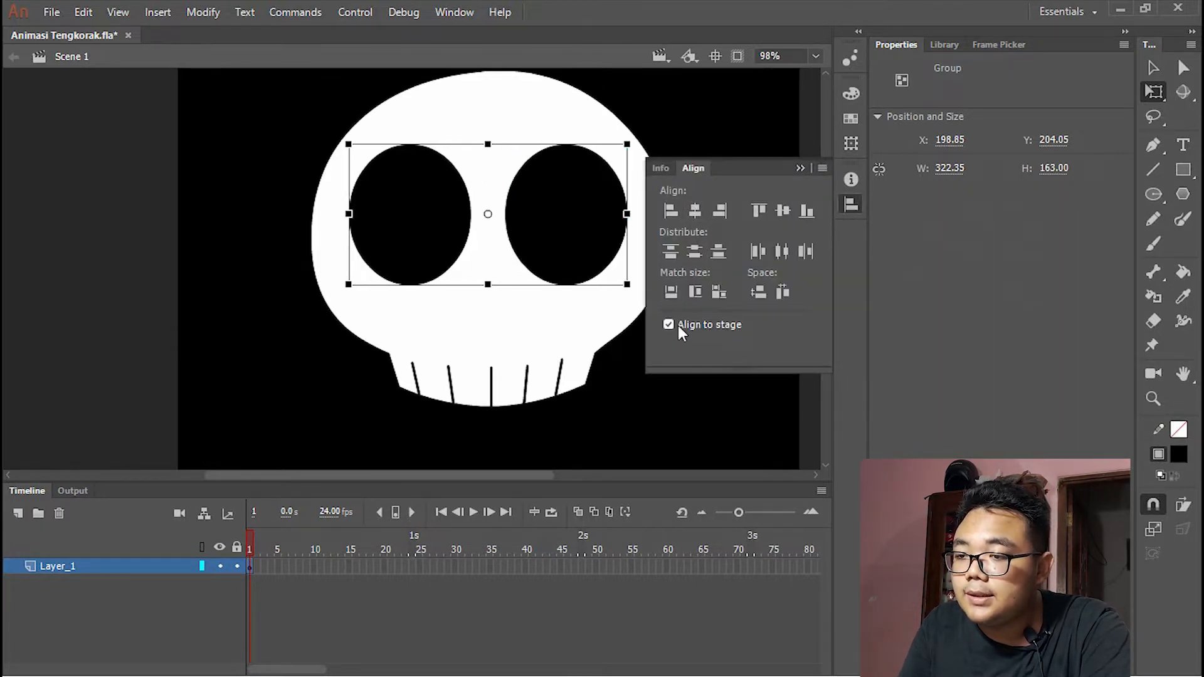
{"action": "left_click", "coordinate": [659, 366]}
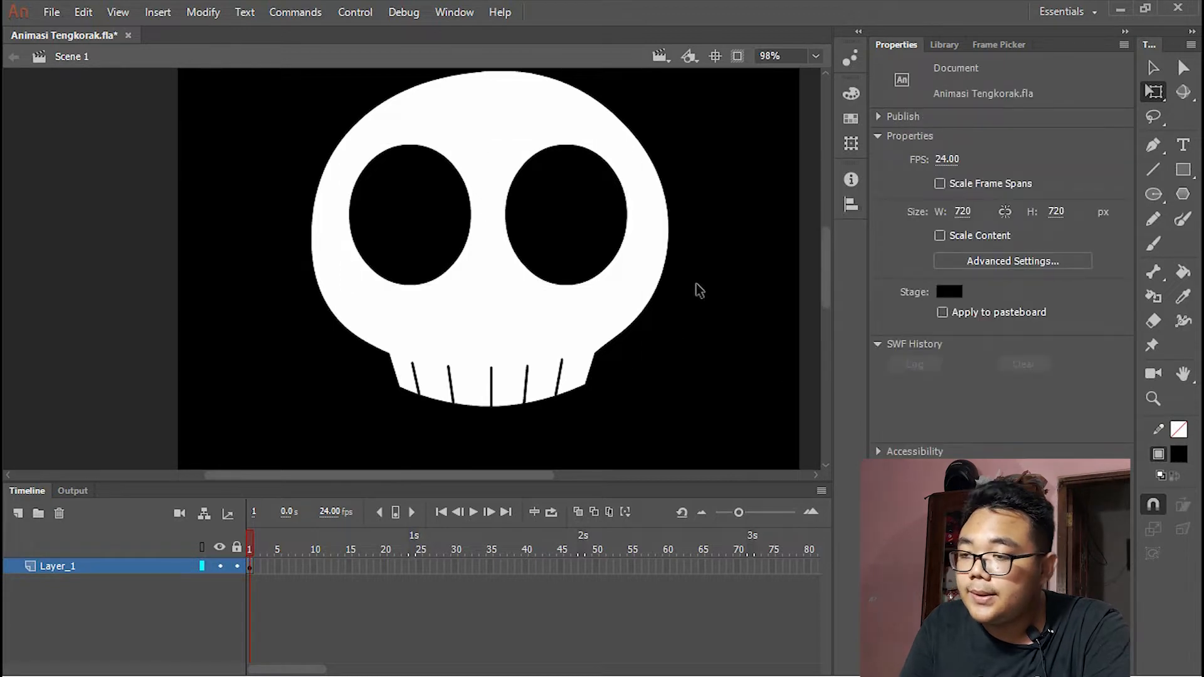
- Switch to the Oval Primitive Tool for drawing the nose in the area below and between the eyes
{"action": "key", "text": "ctrl+minus"}
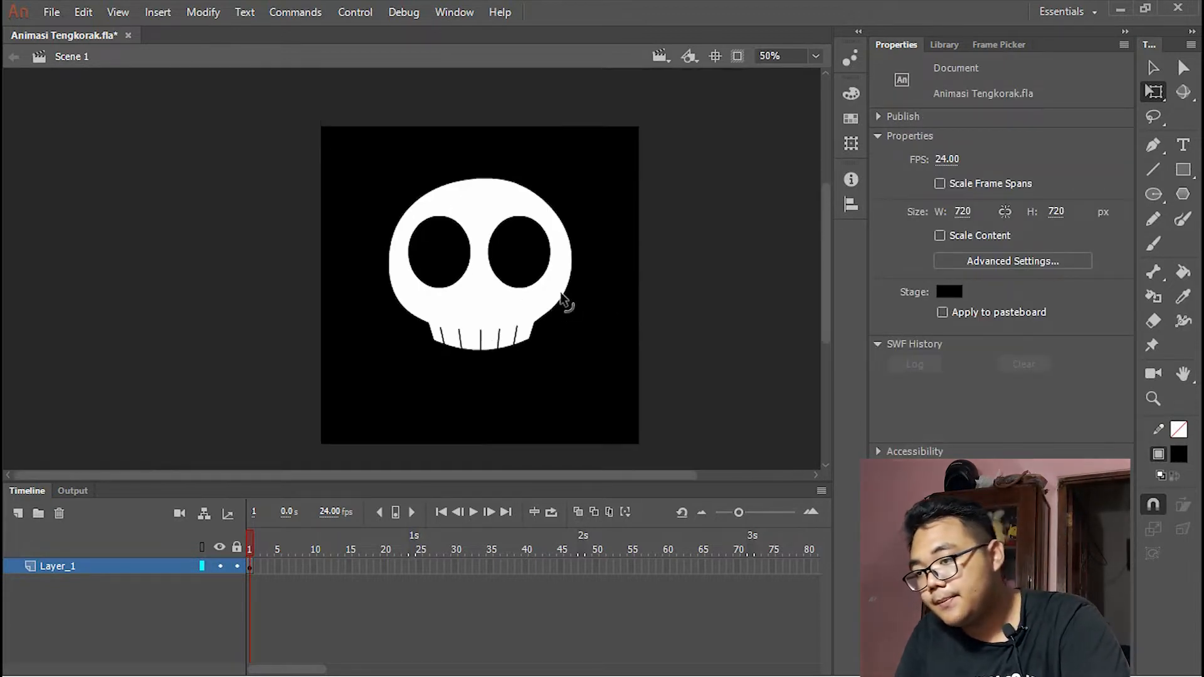
{"action": "scroll", "coordinate": [486, 303], "scroll_direction": "up", "scroll_amount": 4}
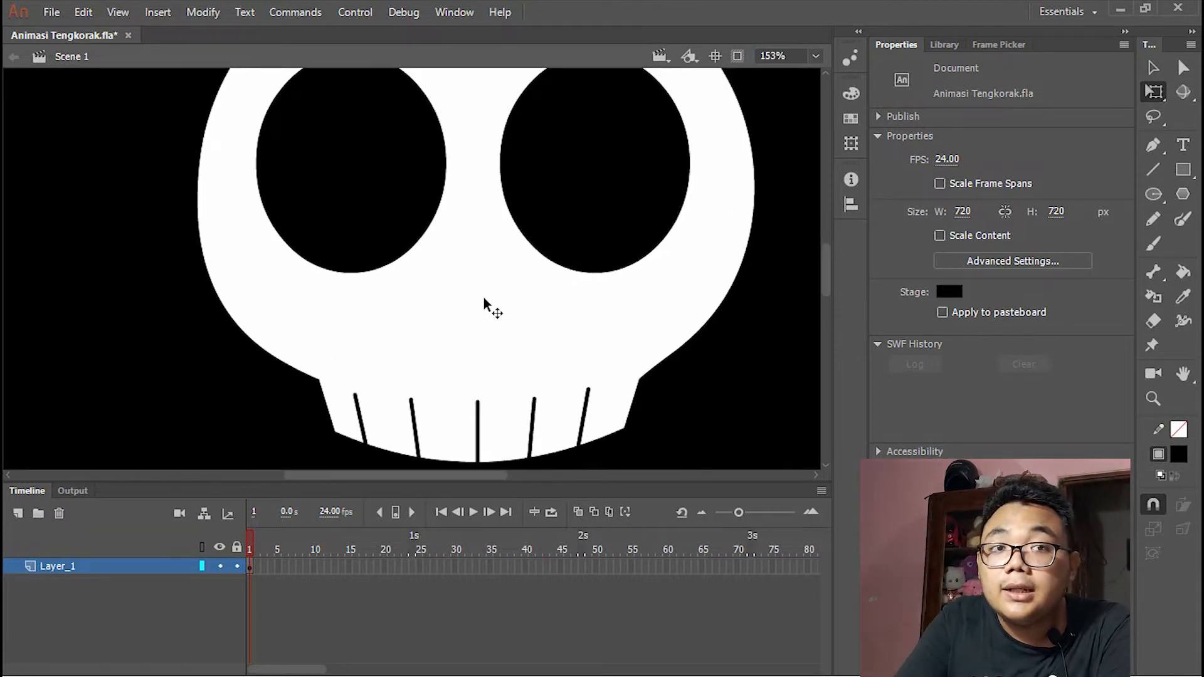
{"action": "key", "text": "o"}
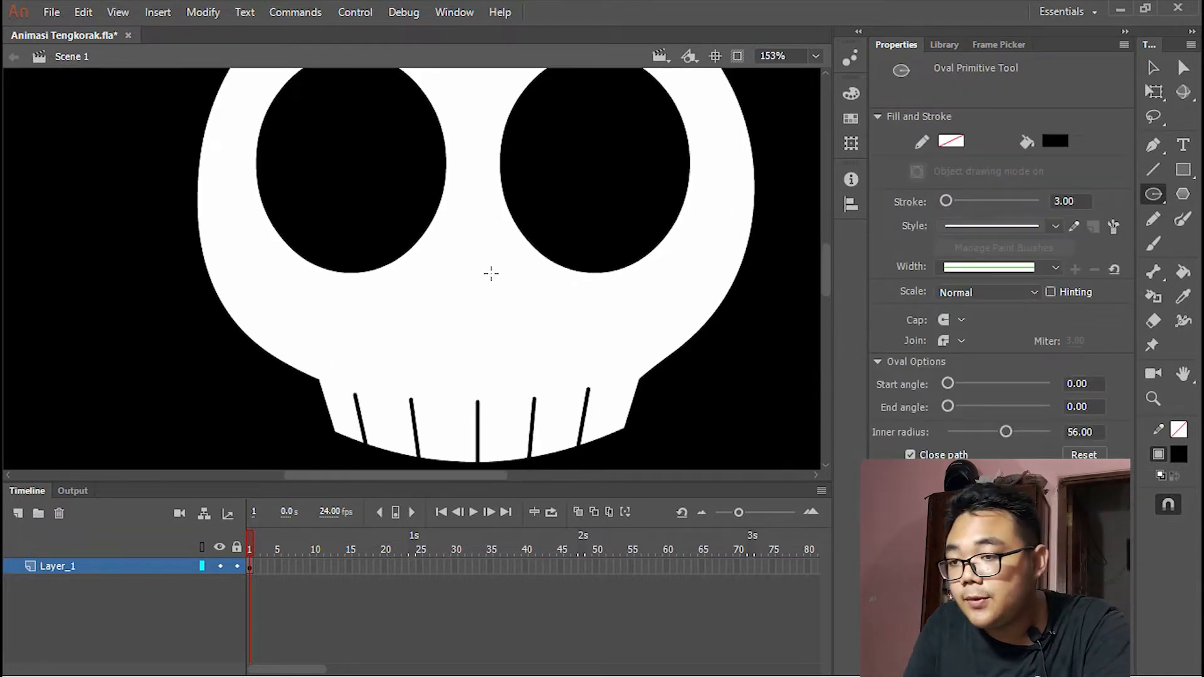
{"action": "scroll", "coordinate": [464, 324], "scroll_direction": "up", "scroll_amount": 2}
{"action": "left_click_drag", "start_coordinate": [497, 243], "coordinate": [615, 364]}
{"action": "key", "text": "ctrl+z"}
{"action": "key", "text": "ctrl+z"}
{"action": "key", "text": "ctrl+z"}
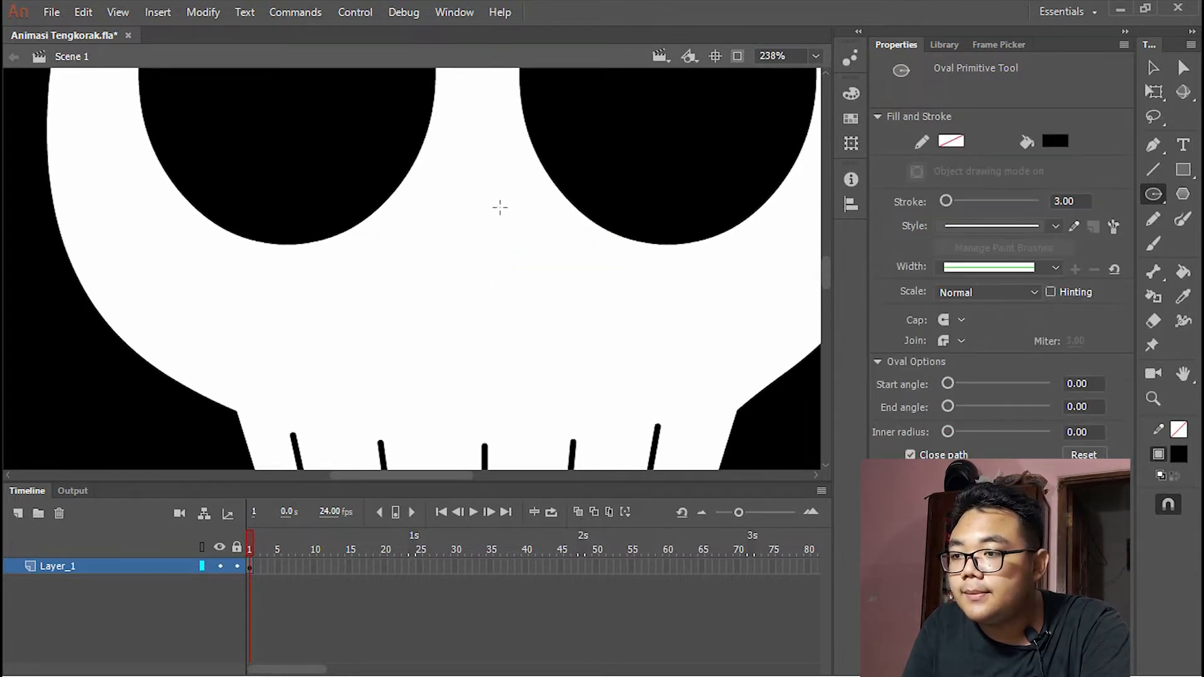
- Draw a solid black oval about 41 by 59 px as the right nostril, beside the right eye's lower inner edge
{"action": "left_click_drag", "start_coordinate": [498, 204], "coordinate": [585, 329]}
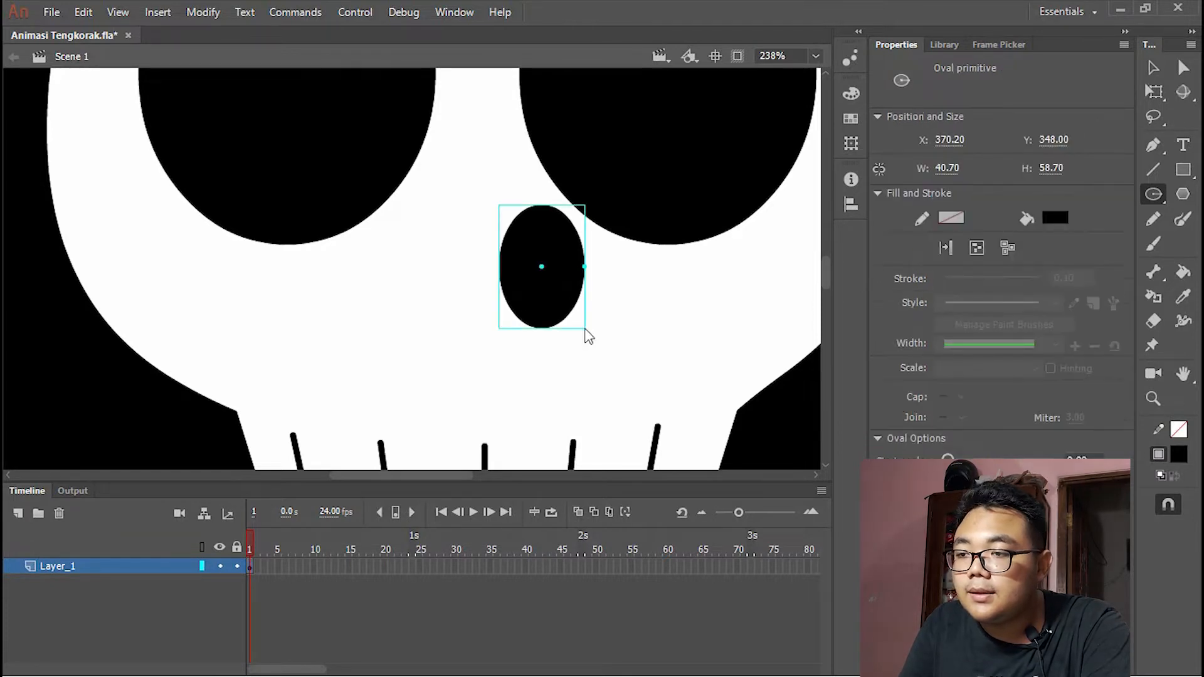
{"action": "scroll", "coordinate": [593, 258], "scroll_direction": "down", "scroll_amount": 4}
{"action": "scroll", "coordinate": [596, 282], "scroll_direction": "up", "scroll_amount": 4}
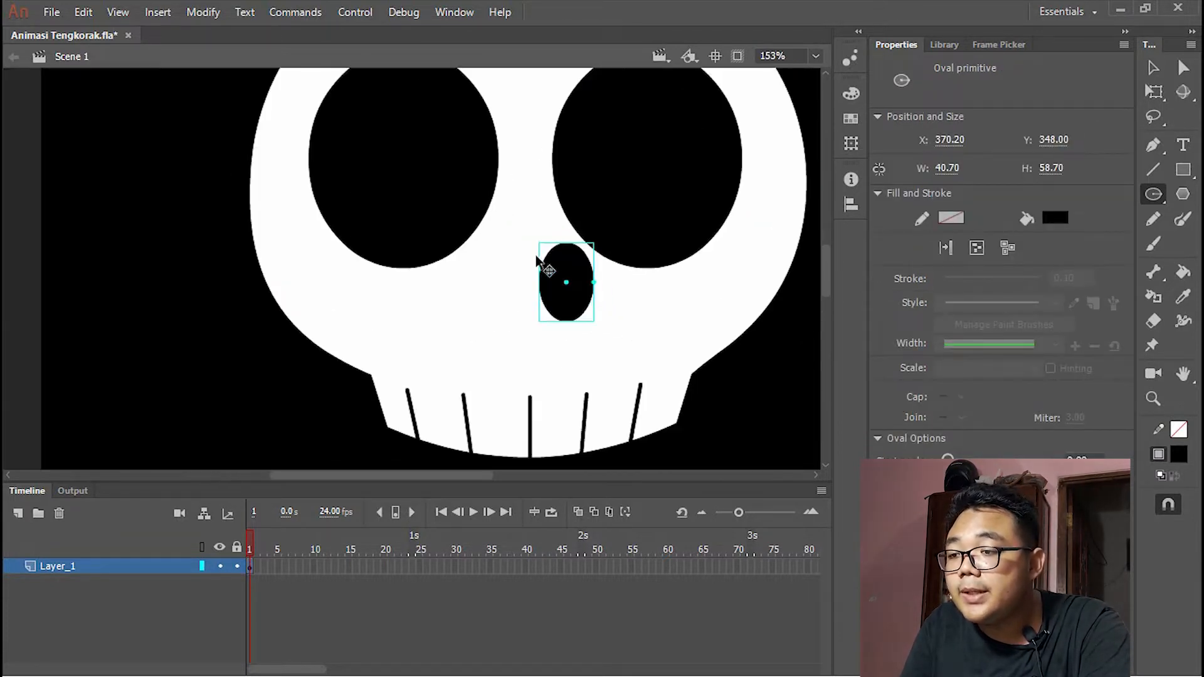
- Rotate the nostril about 23.5° counterclockwise with Free Transform so its lower end points outward, and deselect it
{"action": "left_click", "coordinate": [1151, 93]}
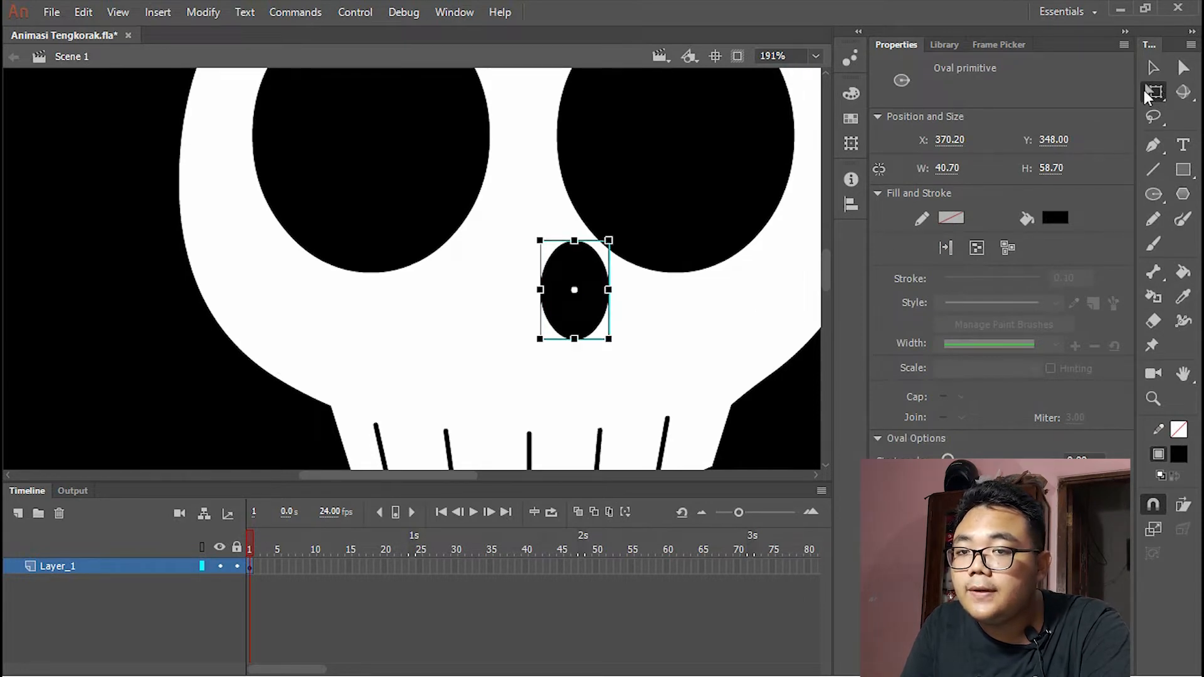
{"action": "scroll", "coordinate": [630, 317], "scroll_direction": "up", "scroll_amount": 1}
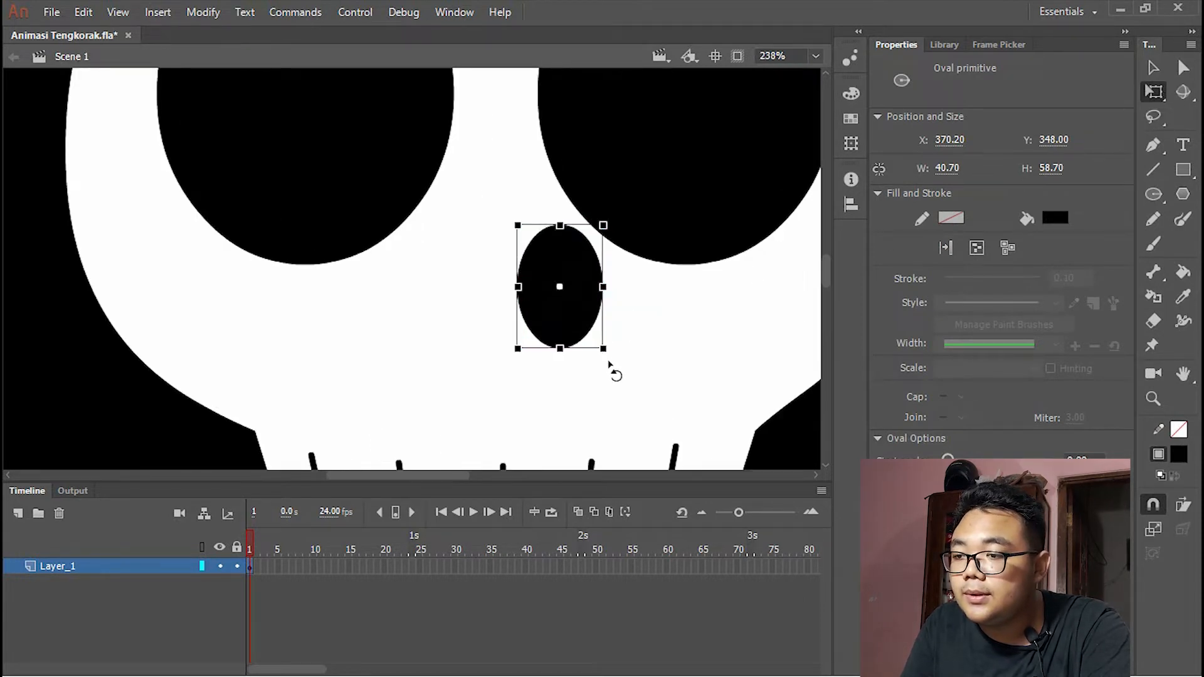
{"action": "left_click_drag", "start_coordinate": [608, 362], "coordinate": [605, 326]}
{"action": "key", "text": "ctrl+2"}
{"action": "left_click", "coordinate": [735, 375]}
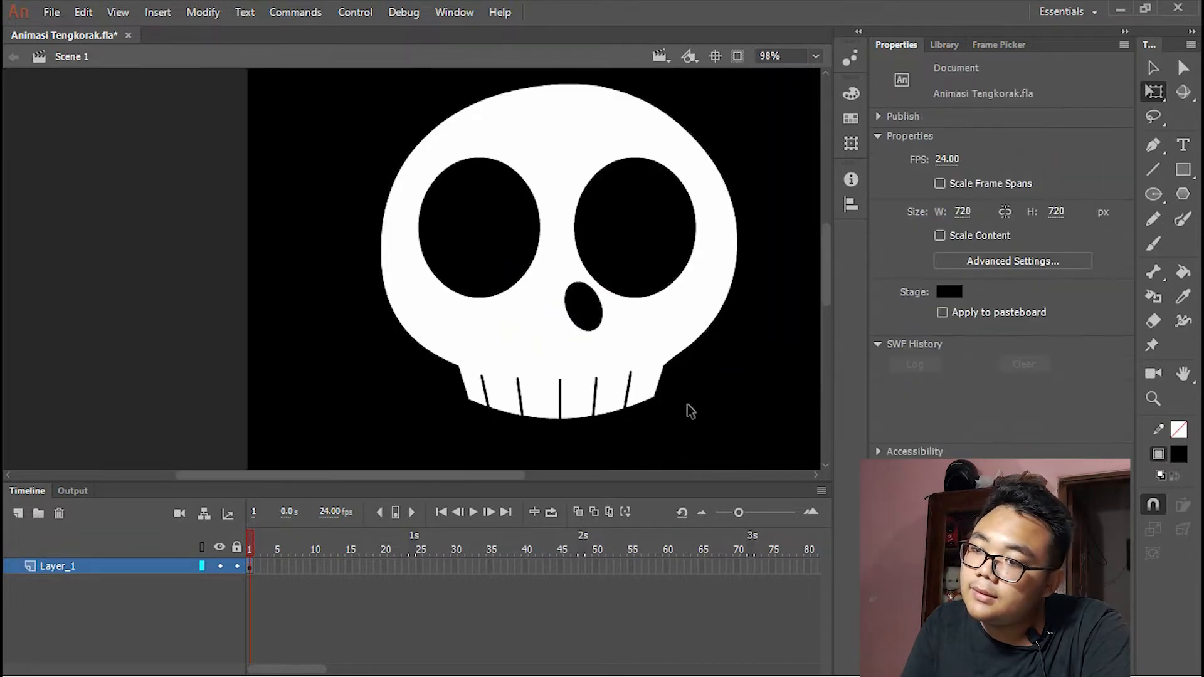
- Shift the tilted nostril slightly inward to about X 365, keeping its height
{"action": "scroll", "coordinate": [552, 338], "scroll_direction": "up", "scroll_amount": 3}
{"action": "left_click", "coordinate": [638, 325]}
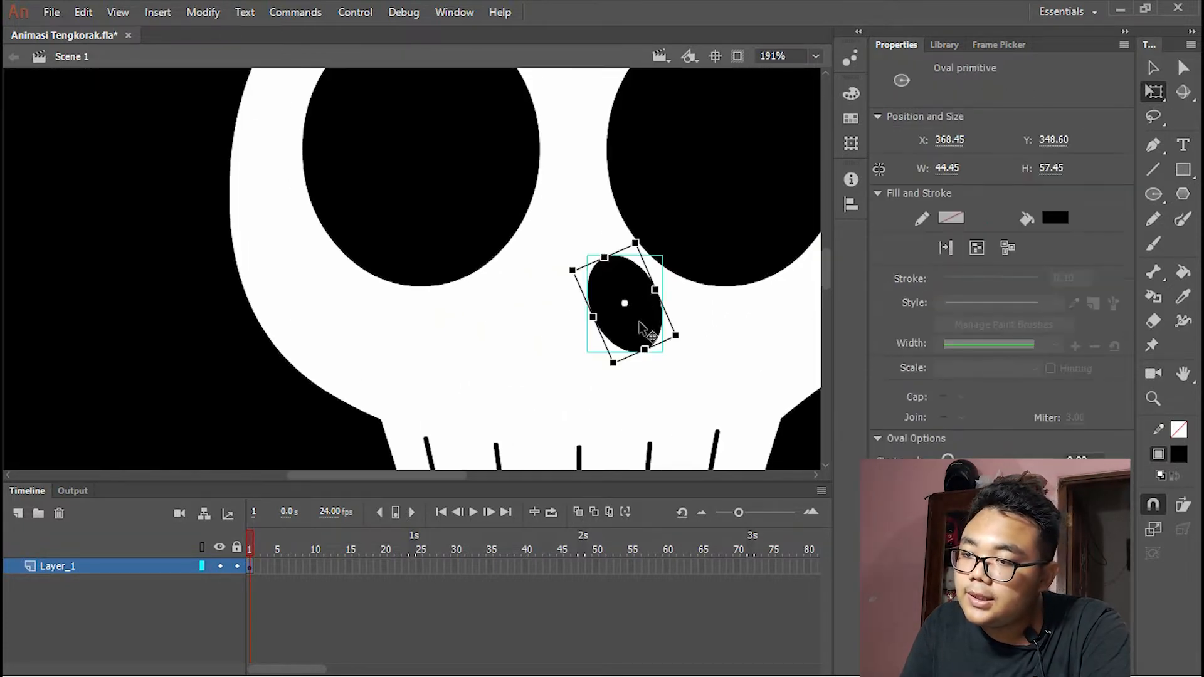
{"action": "left_click_drag", "start_coordinate": [639, 323], "coordinate": [673, 343]}
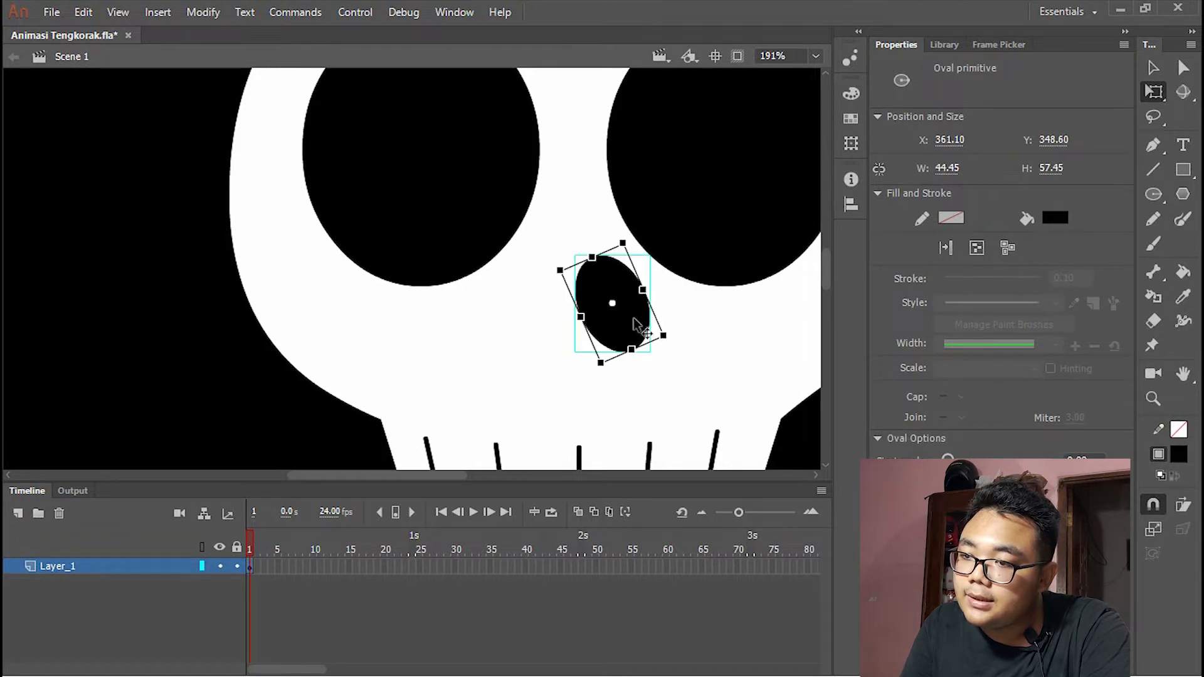
{"action": "left_click", "coordinate": [280, 419]}
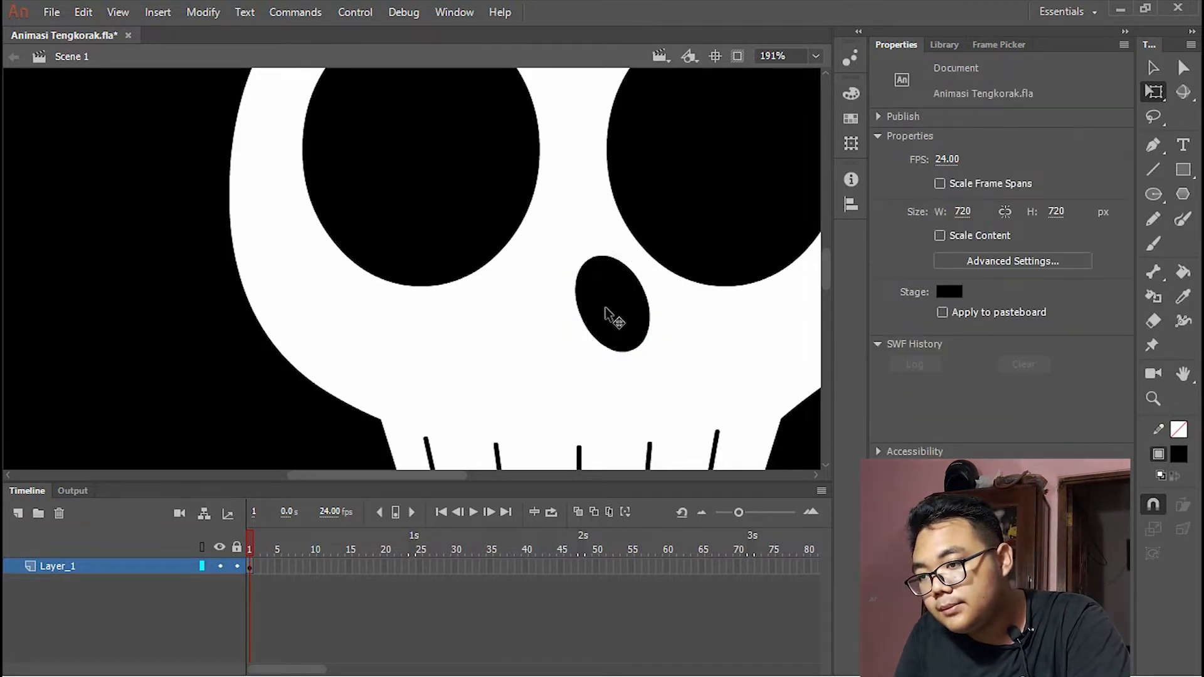
{"action": "scroll", "coordinate": [605, 308], "scroll_direction": "up", "scroll_amount": 2}
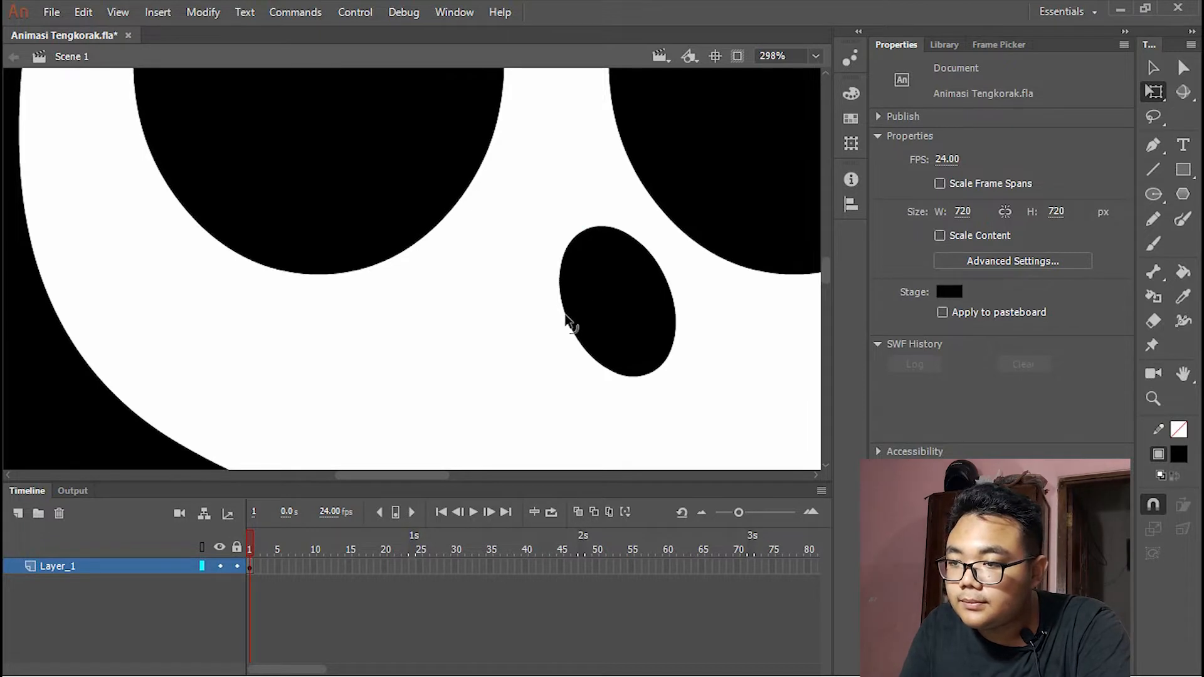
{"action": "left_click_drag", "start_coordinate": [565, 315], "coordinate": [576, 315]}
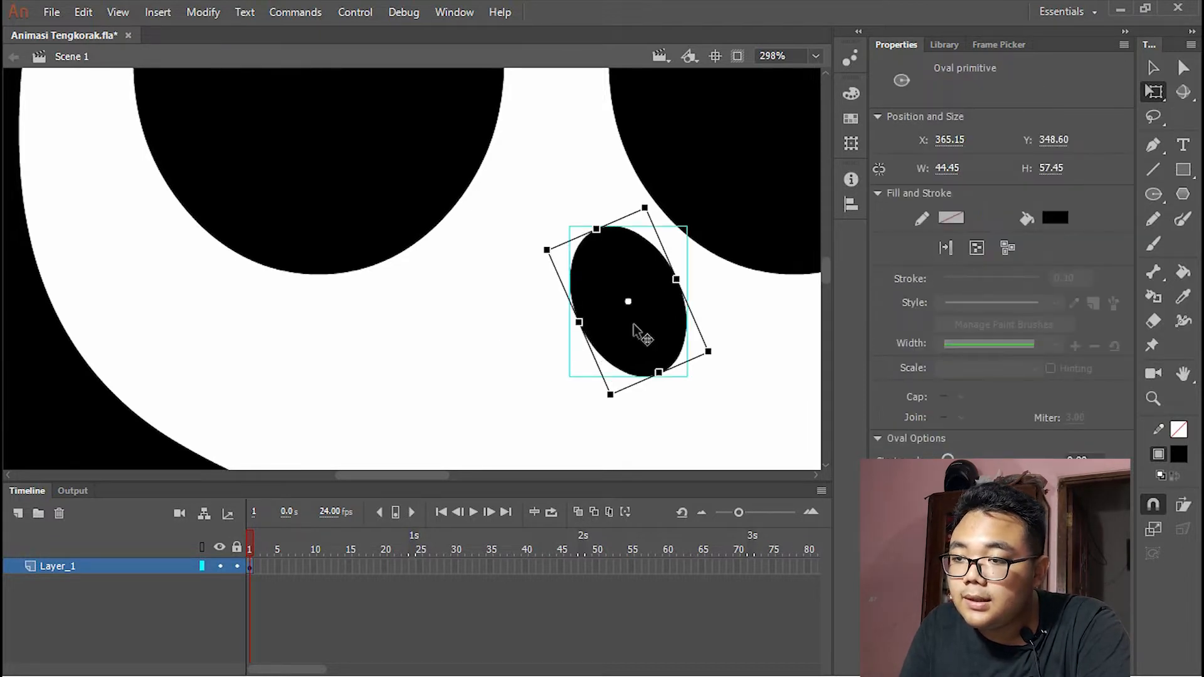
- Copy the nostril straight across to about X 309 on the nose's left side and flip the copy horizontally
{"action": "left_click_drag", "start_coordinate": [645, 333], "coordinate": [500, 349]}
{"action": "left_click", "coordinate": [856, 146]}
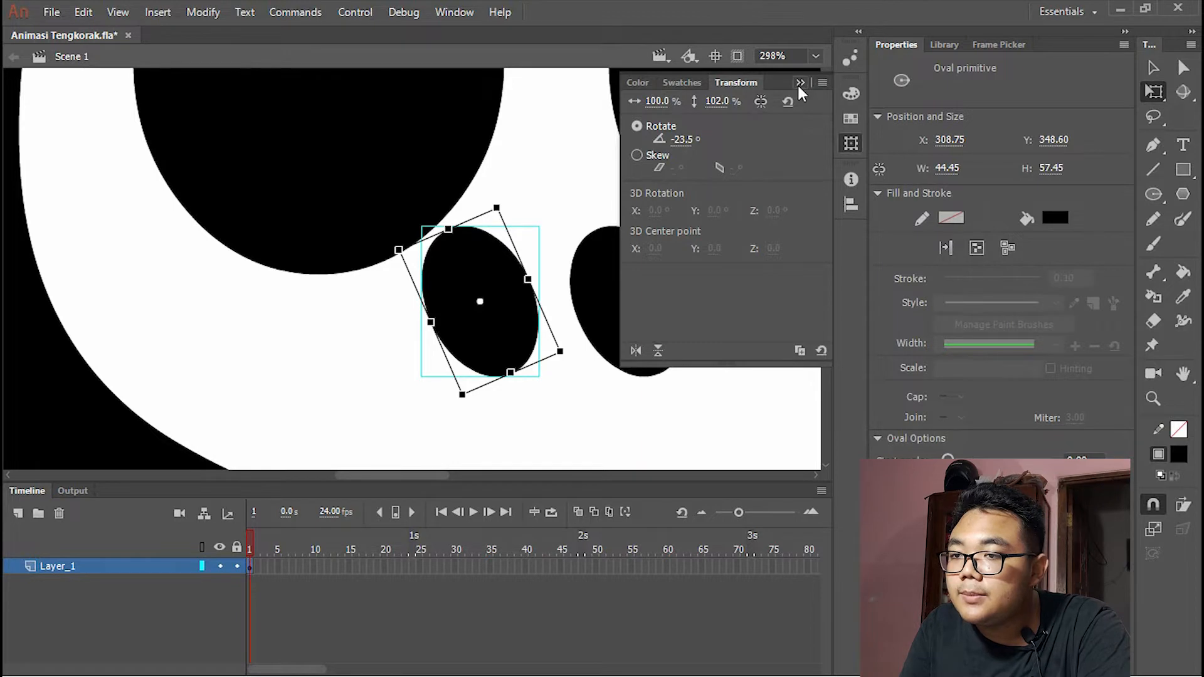
{"action": "left_click", "coordinate": [850, 143]}
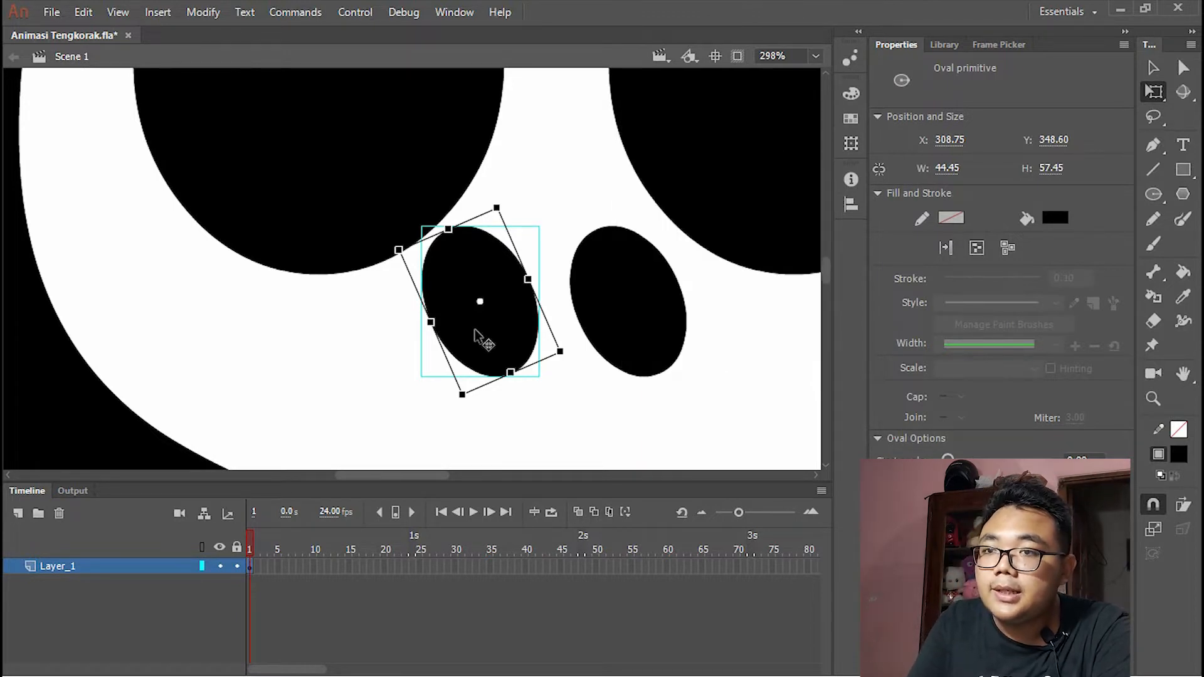
{"action": "left_click", "coordinate": [851, 145]}
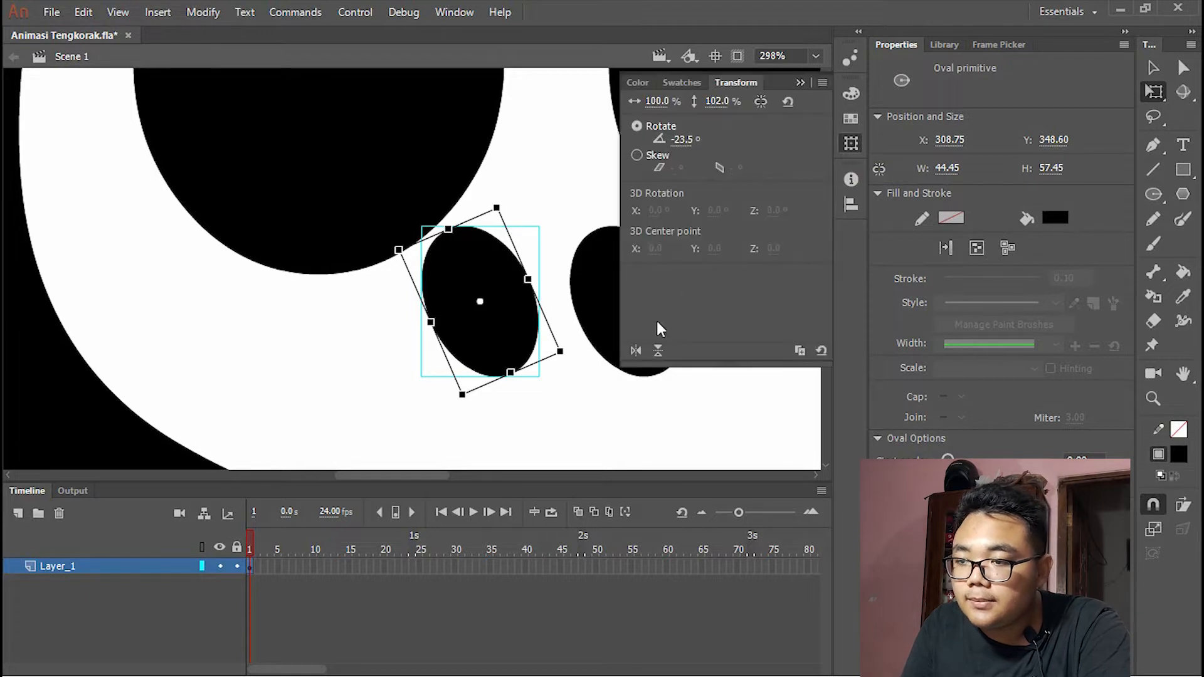
{"action": "left_click", "coordinate": [635, 351]}
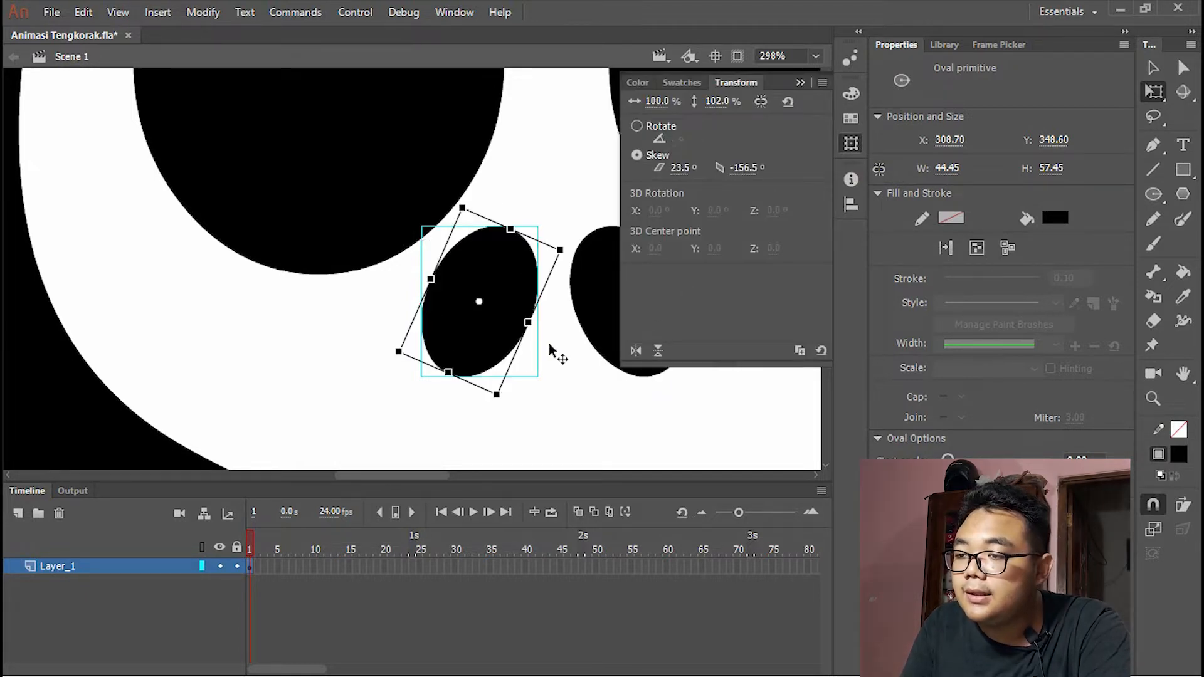
- Group the two nostrils, centre the group horizontally on the stage, and deselect it
{"action": "left_click", "coordinate": [491, 336]}
{"action": "left_click", "coordinate": [640, 337]}
{"action": "left_click", "coordinate": [501, 339], "text": "shift"}
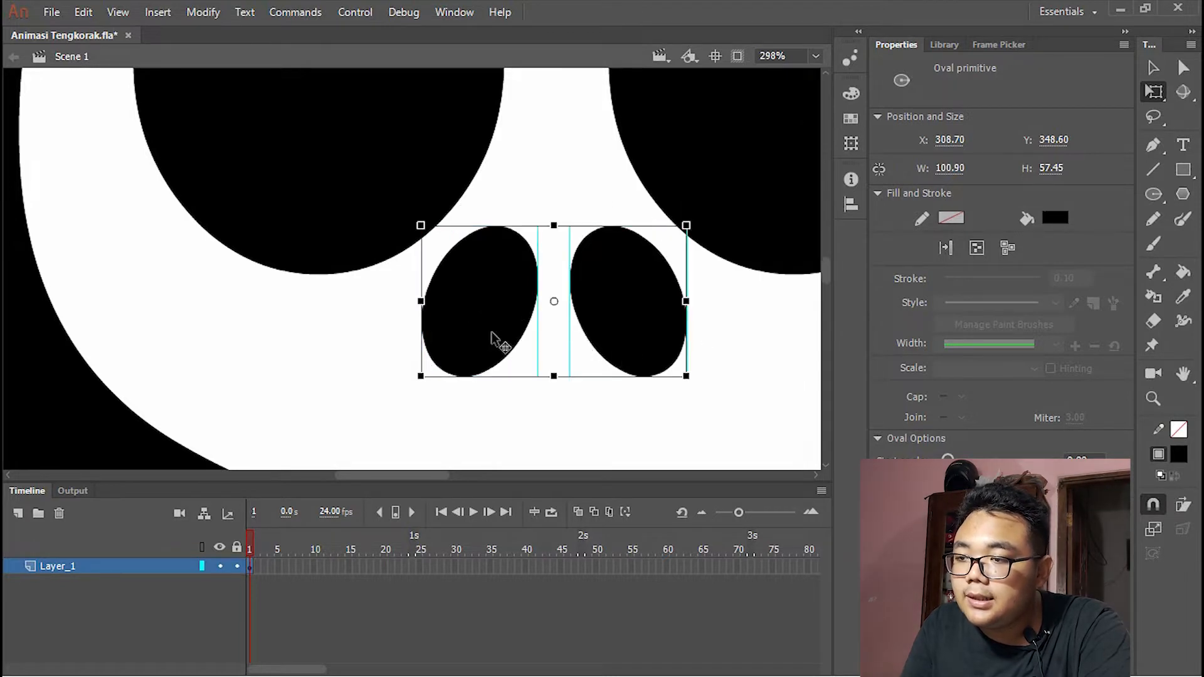
{"action": "key", "text": "ctrl+g"}
{"action": "left_click", "coordinate": [850, 207]}
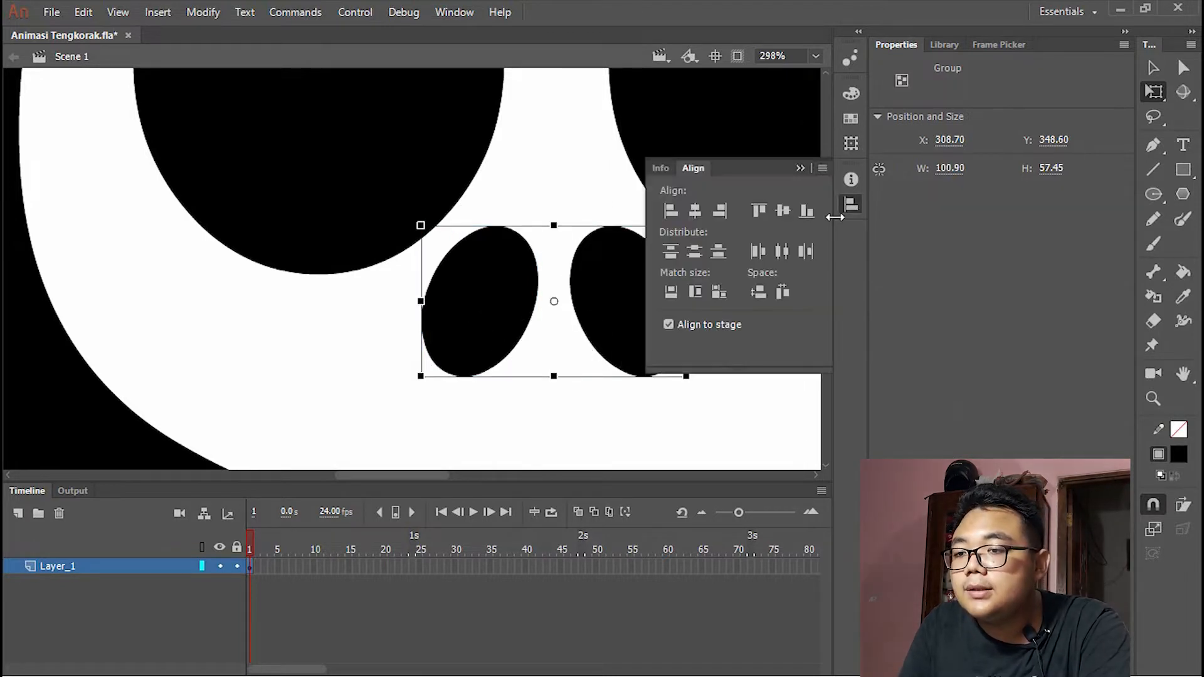
{"action": "left_click", "coordinate": [698, 214]}
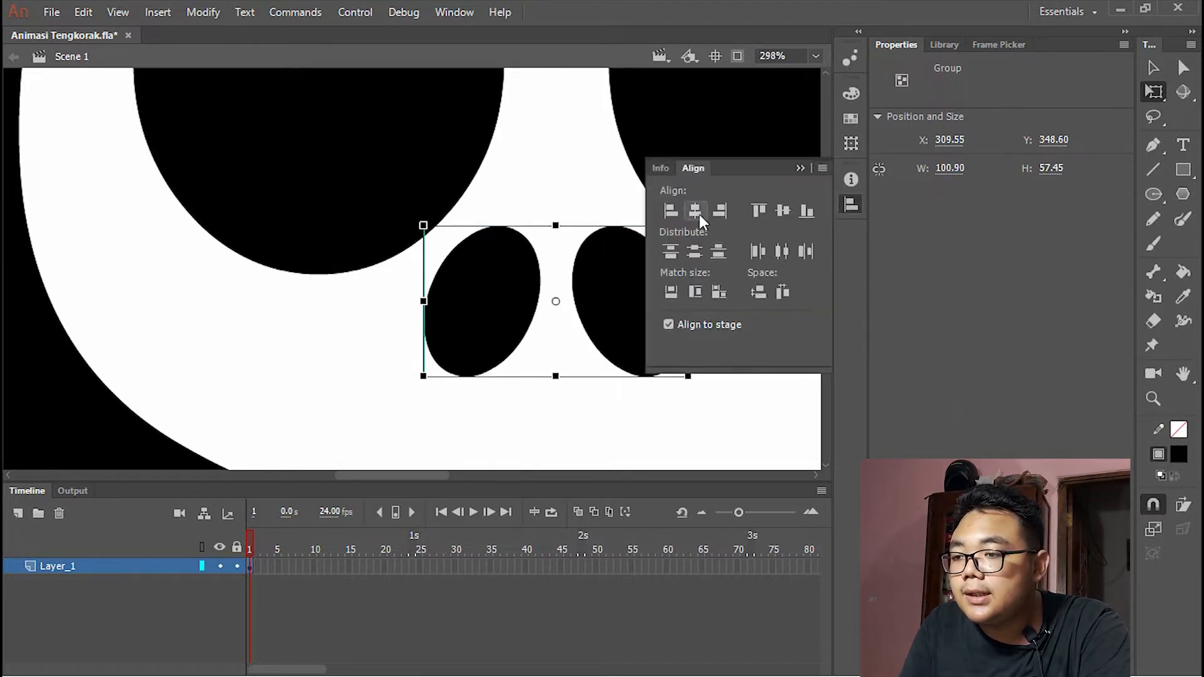
{"action": "left_click", "coordinate": [63, 403]}
{"action": "scroll", "coordinate": [146, 390], "scroll_direction": "down", "scroll_amount": 3}
{"action": "scroll", "coordinate": [430, 344], "scroll_direction": "down", "scroll_amount": 3}
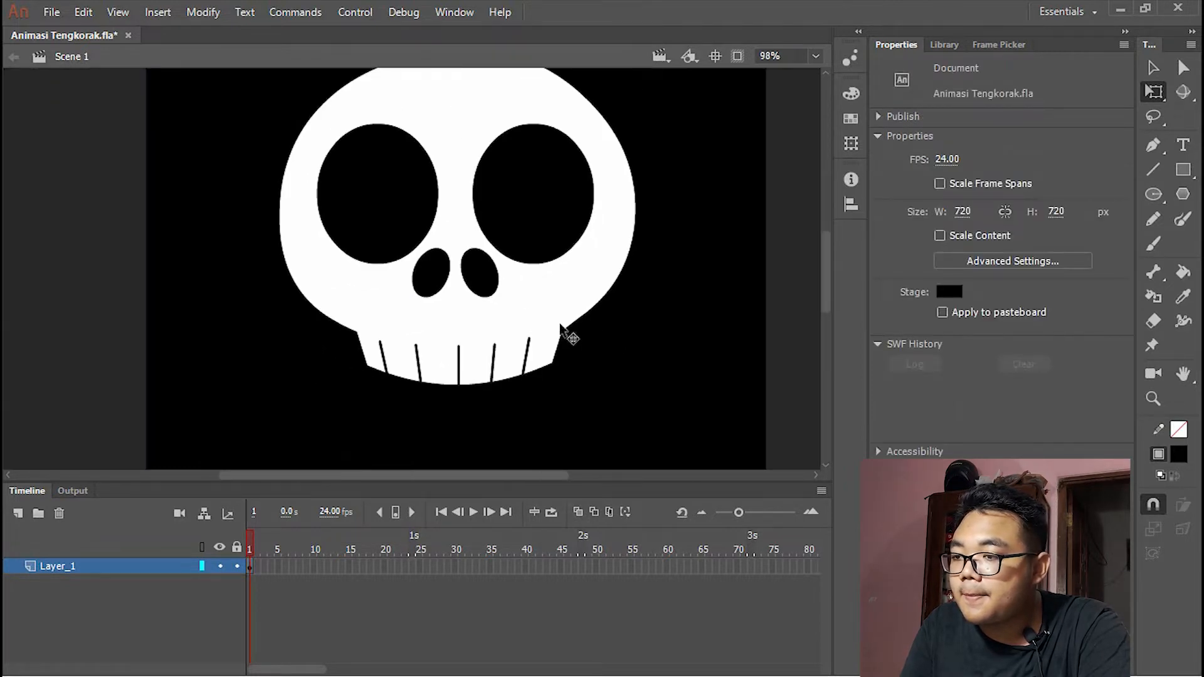
- Lower the nostril group slightly, then reshape it taller and narrower to about 85 by 73 px and deselect it
{"action": "left_click_drag", "start_coordinate": [365, 290], "coordinate": [418, 340]}
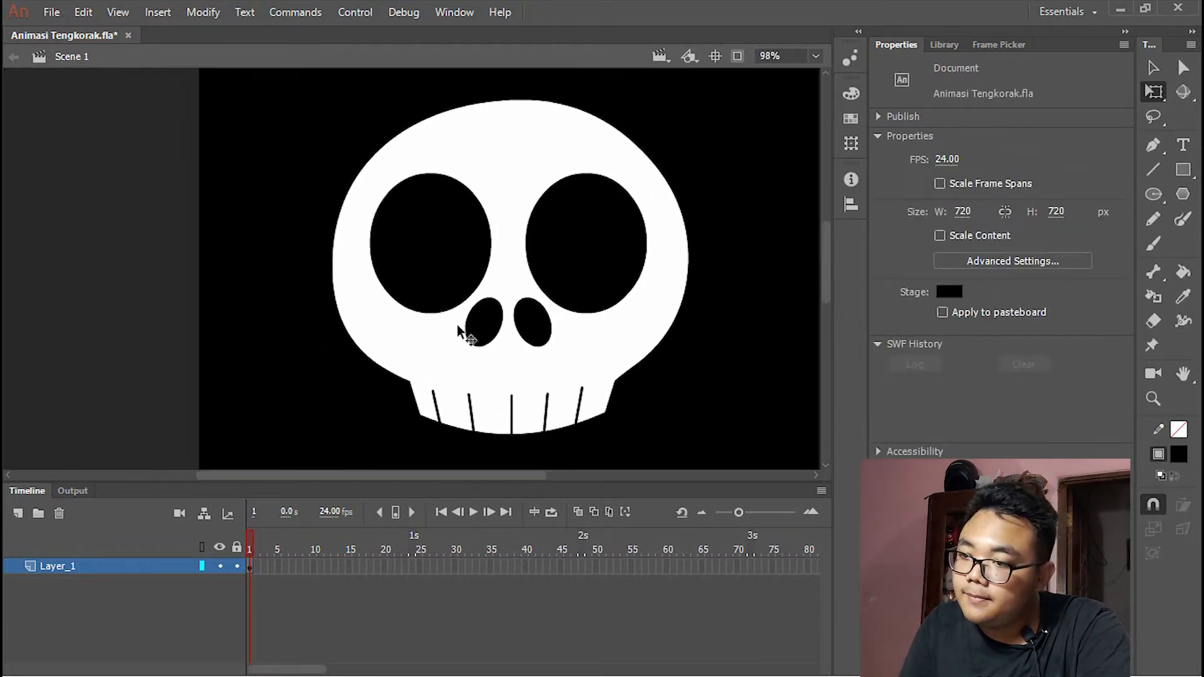
{"action": "scroll", "coordinate": [493, 404], "scroll_direction": "up", "scroll_amount": 3}
{"action": "left_click", "coordinate": [546, 282]}
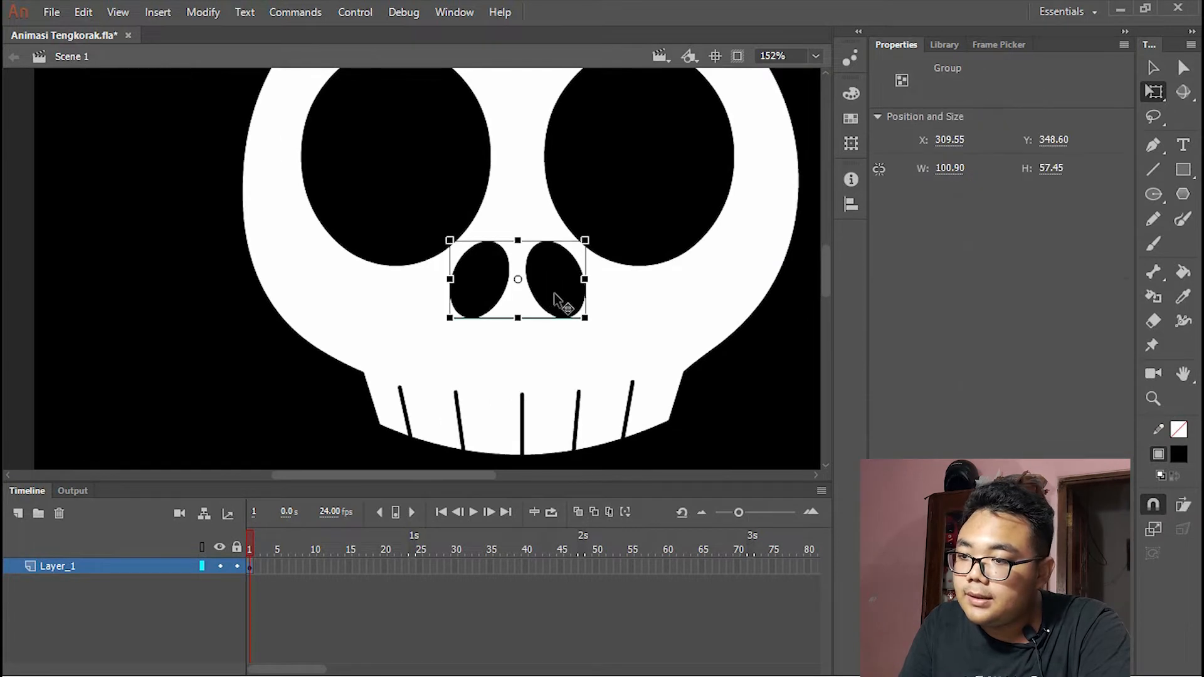
{"action": "left_click_drag", "start_coordinate": [554, 292], "coordinate": [559, 319]}
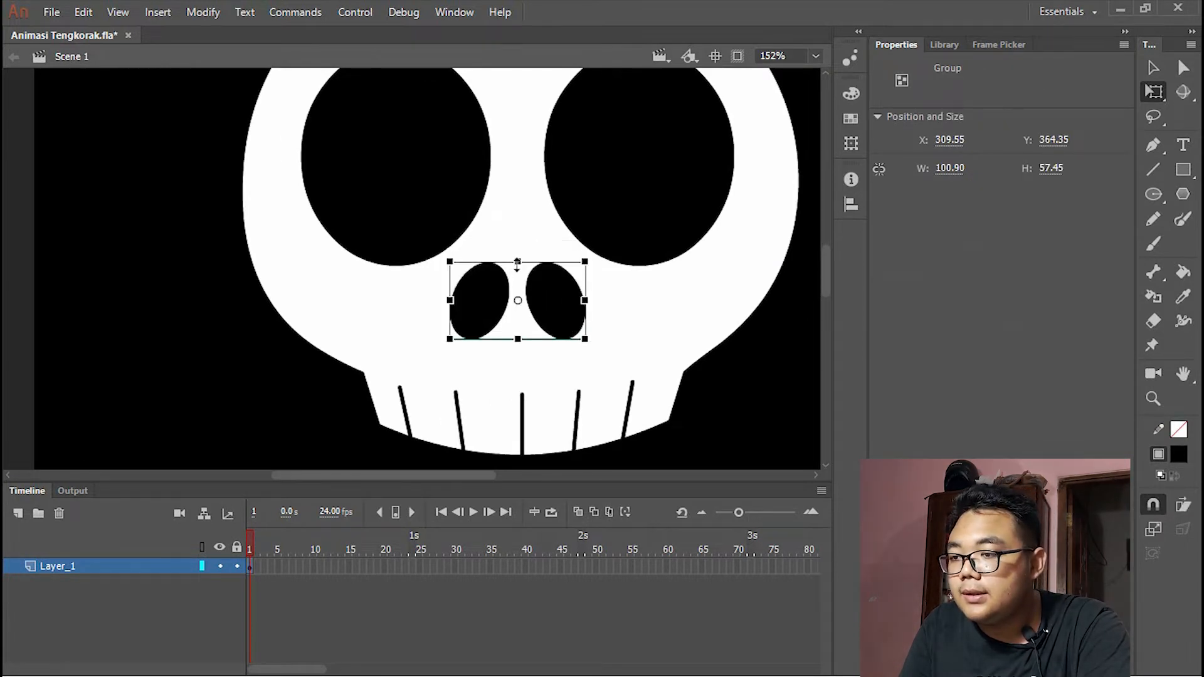
{"action": "left_click_drag", "start_coordinate": [517, 264], "coordinate": [517, 252]}
{"action": "left_click_drag", "start_coordinate": [585, 300], "coordinate": [572, 304]}
{"action": "scroll", "coordinate": [612, 296], "scroll_direction": "down", "scroll_amount": 3}
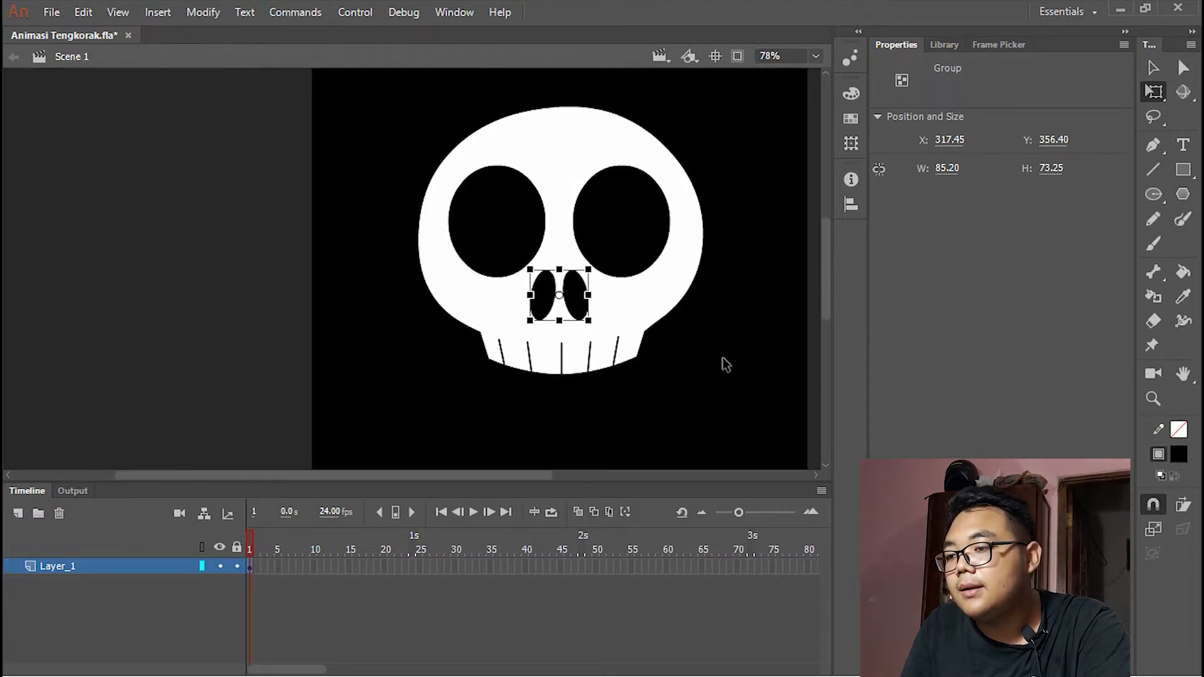
{"action": "left_click", "coordinate": [692, 390]}
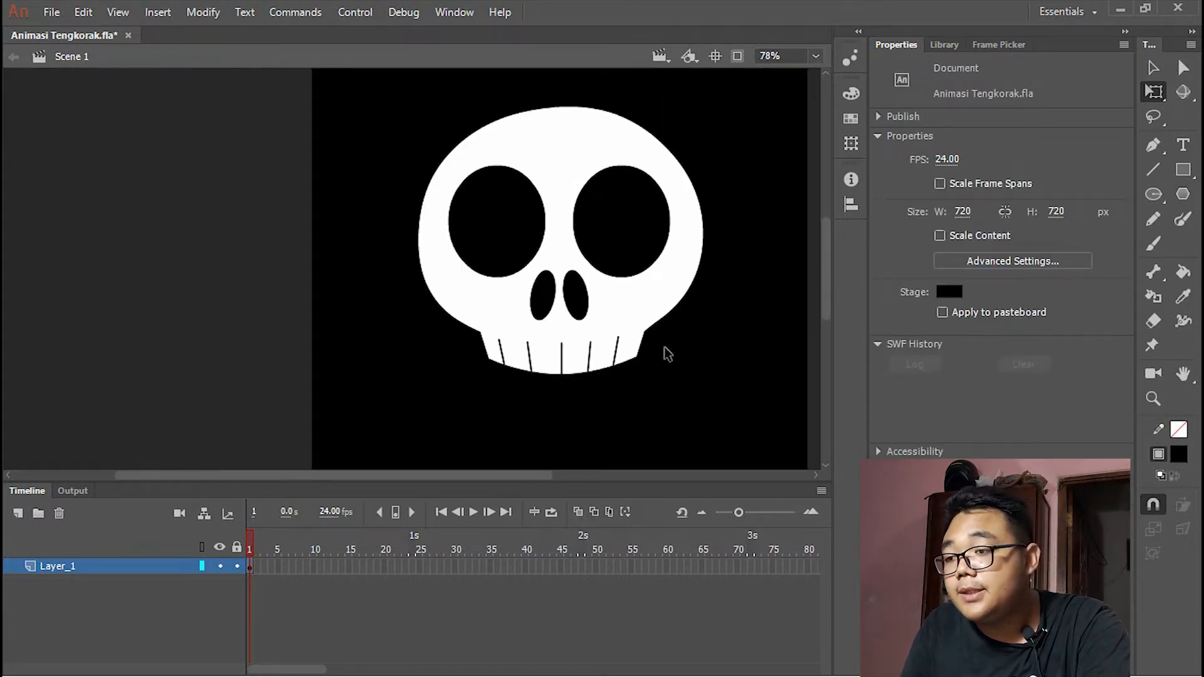
- Scale the eye group down slightly, then widen it again to about 322 by 151 px so the eyes look rounder
{"action": "scroll", "coordinate": [568, 235], "scroll_direction": "up", "scroll_amount": 1}
{"action": "left_click", "coordinate": [627, 236]}
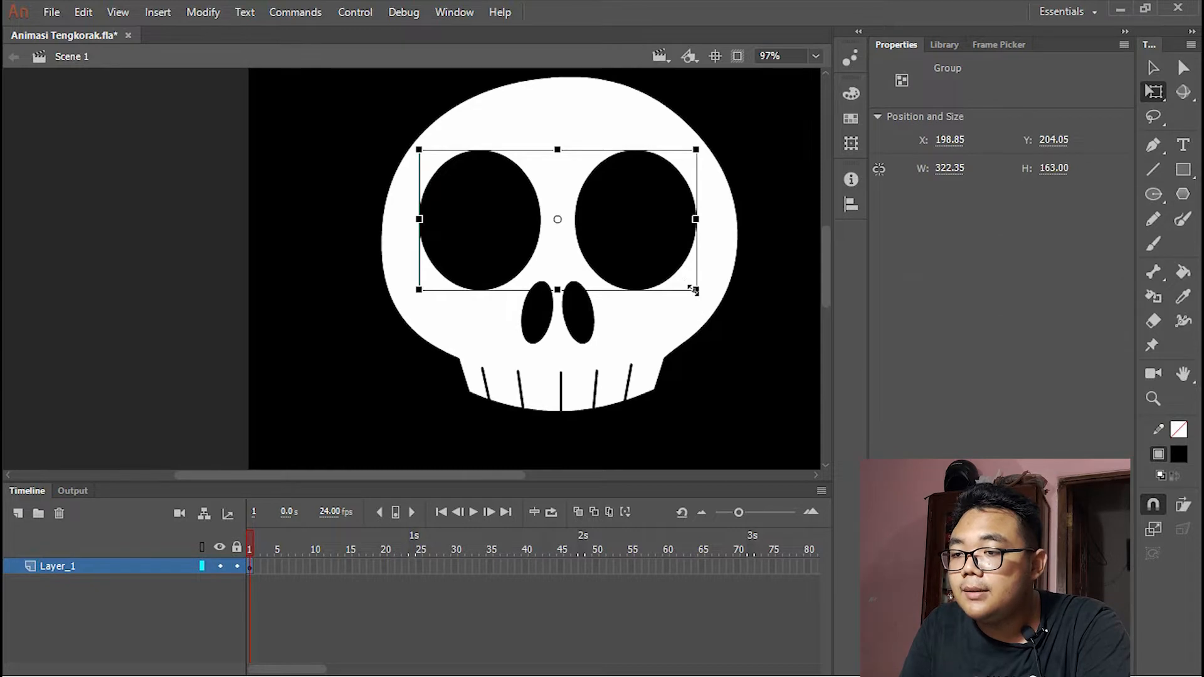
{"action": "left_click_drag", "start_coordinate": [692, 287], "coordinate": [685, 285]}
{"action": "left_click", "coordinate": [728, 390]}
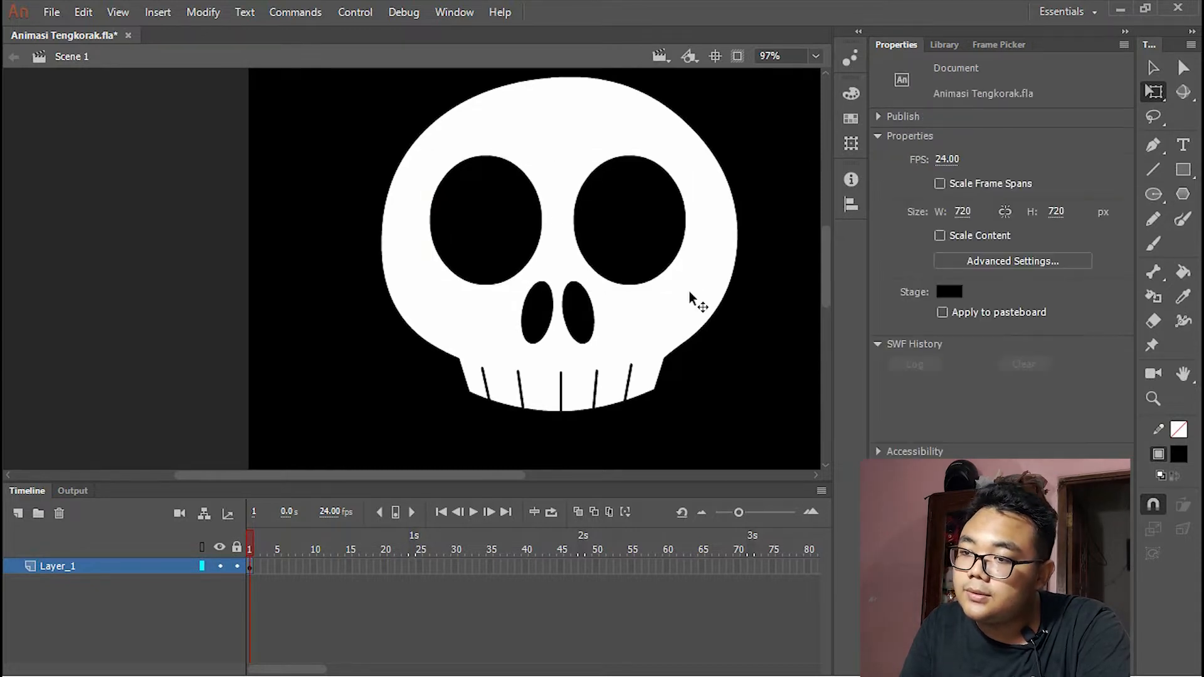
{"action": "left_click", "coordinate": [652, 235]}
{"action": "left_click_drag", "start_coordinate": [686, 223], "coordinate": [695, 223]}
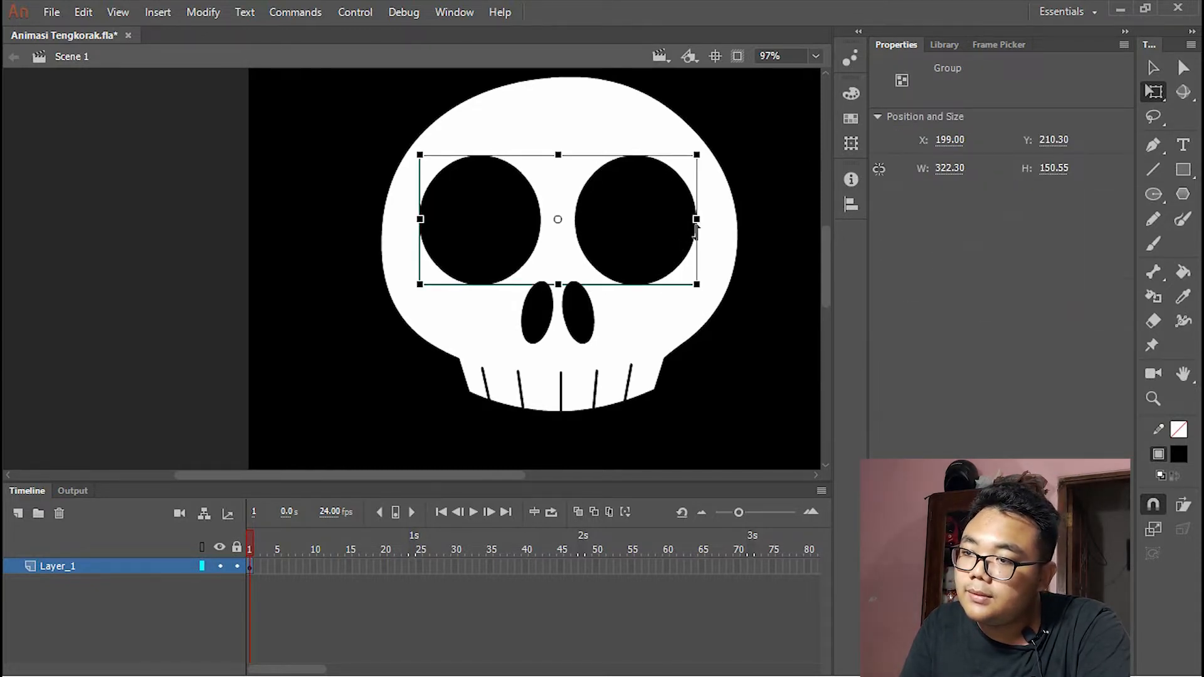
{"action": "left_click", "coordinate": [720, 389]}
{"action": "scroll", "coordinate": [684, 386], "scroll_direction": "down", "scroll_amount": 3}
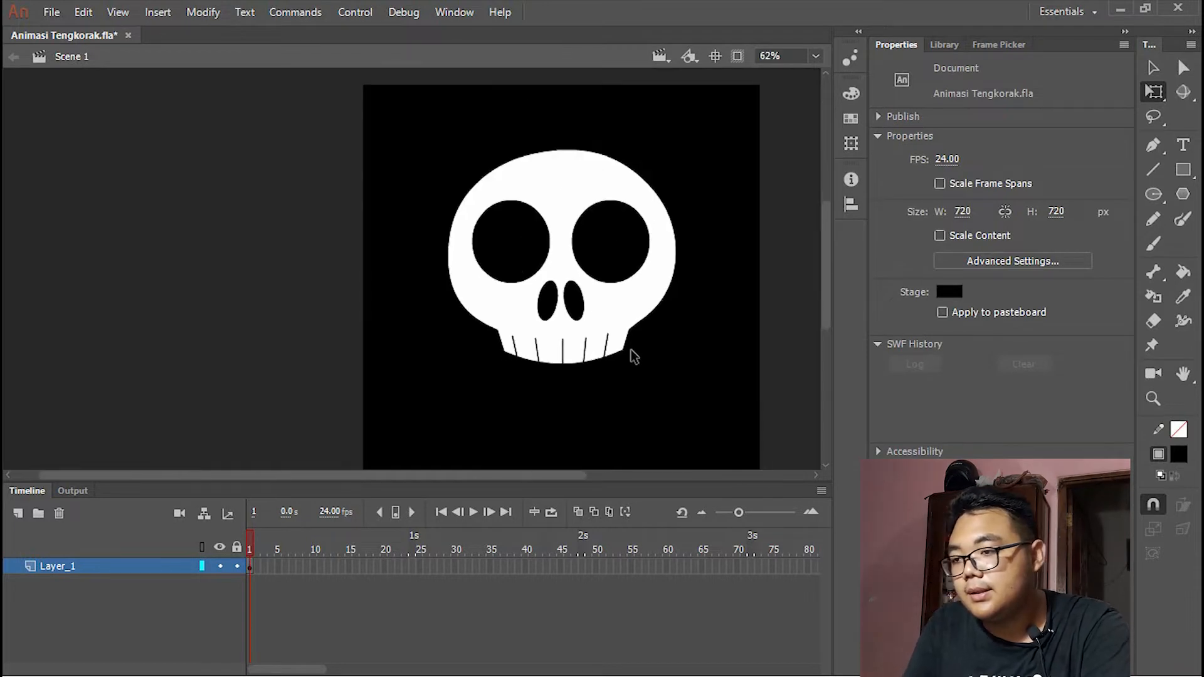
{"action": "scroll", "coordinate": [667, 371], "scroll_direction": "up", "scroll_amount": 1}
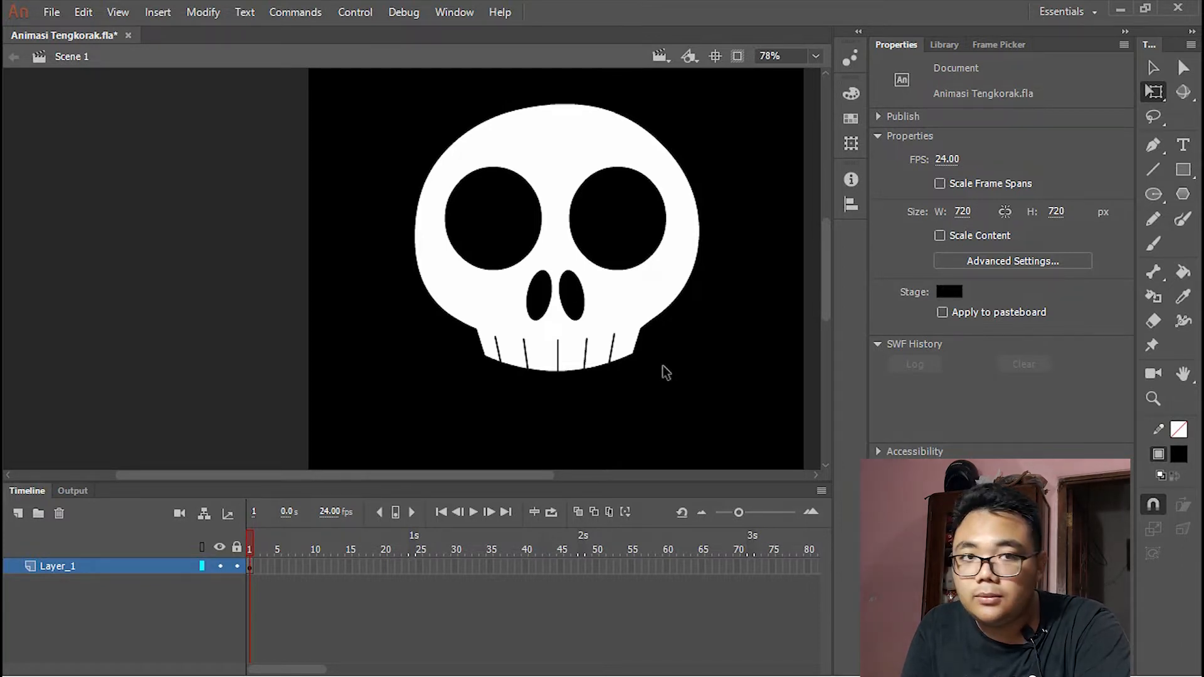
- Add a new layer and draw a white-filled rectangle without stroke, about 253 by 83 px, just below the skull's teeth
{"action": "left_click", "coordinate": [23, 515]}
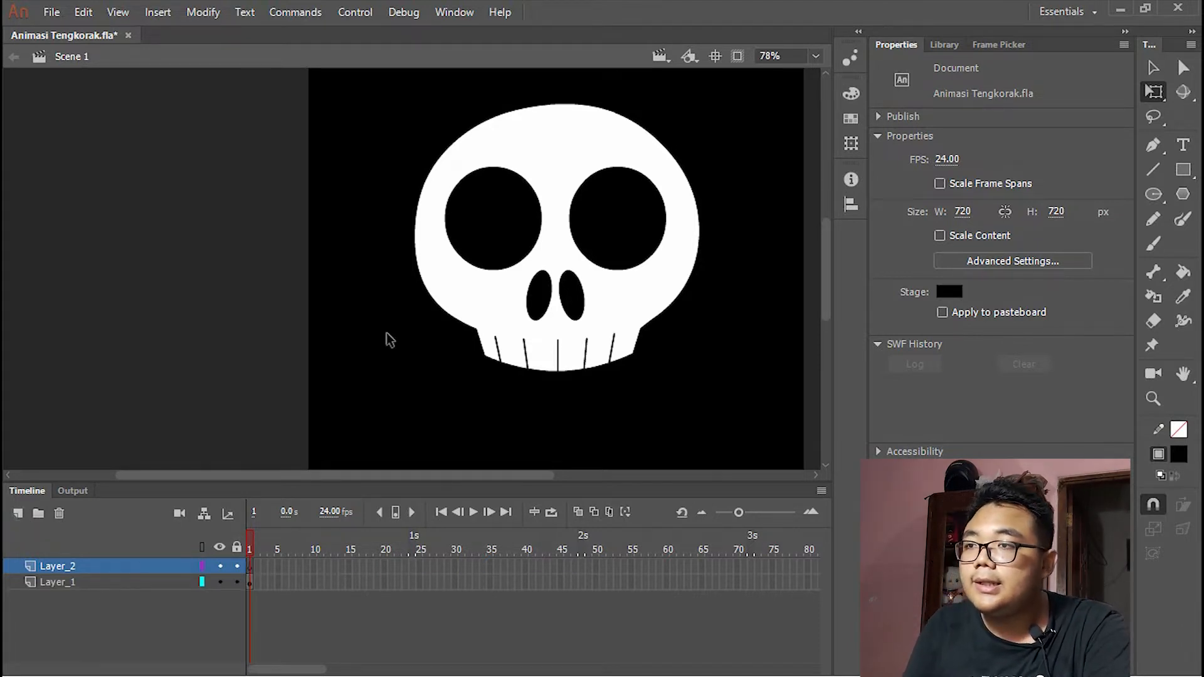
{"action": "left_click_drag", "start_coordinate": [462, 344], "coordinate": [410, 271]}
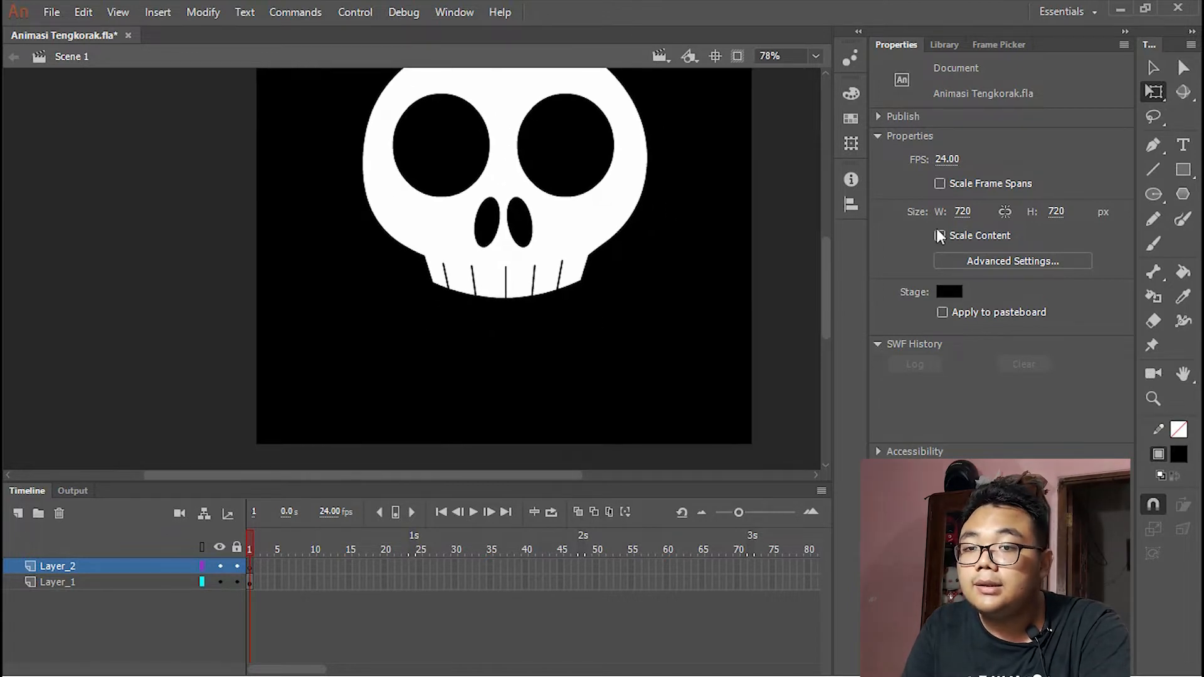
{"action": "left_click", "coordinate": [1184, 172]}
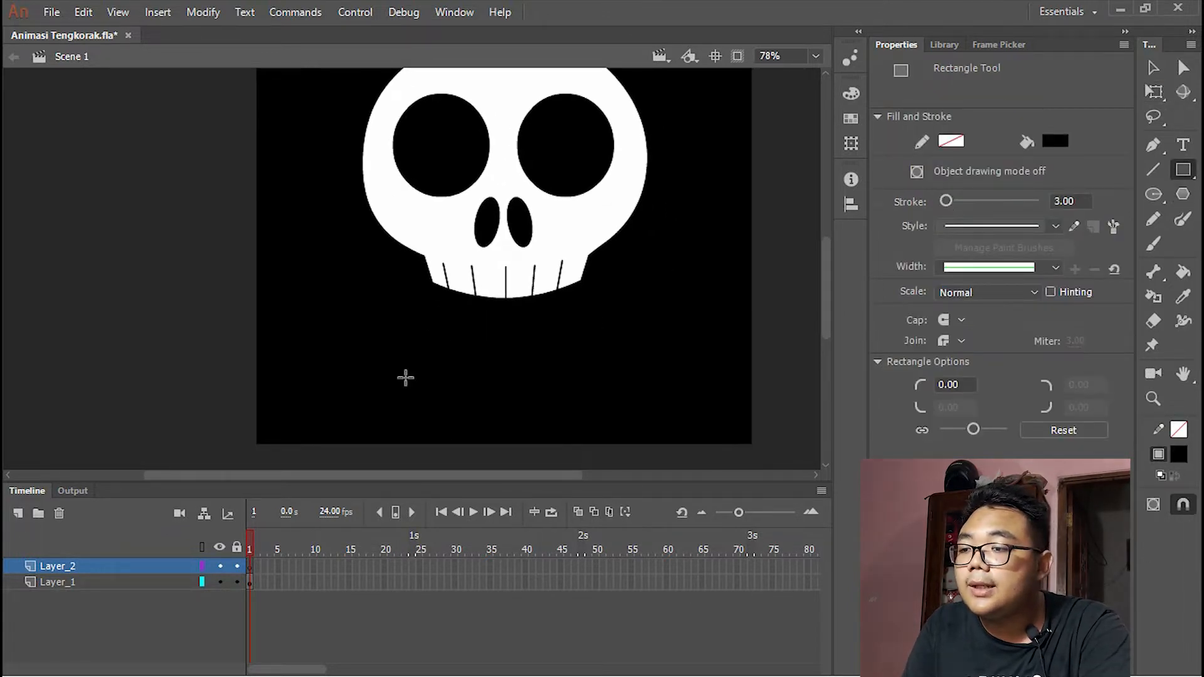
{"action": "left_click", "coordinate": [1054, 143]}
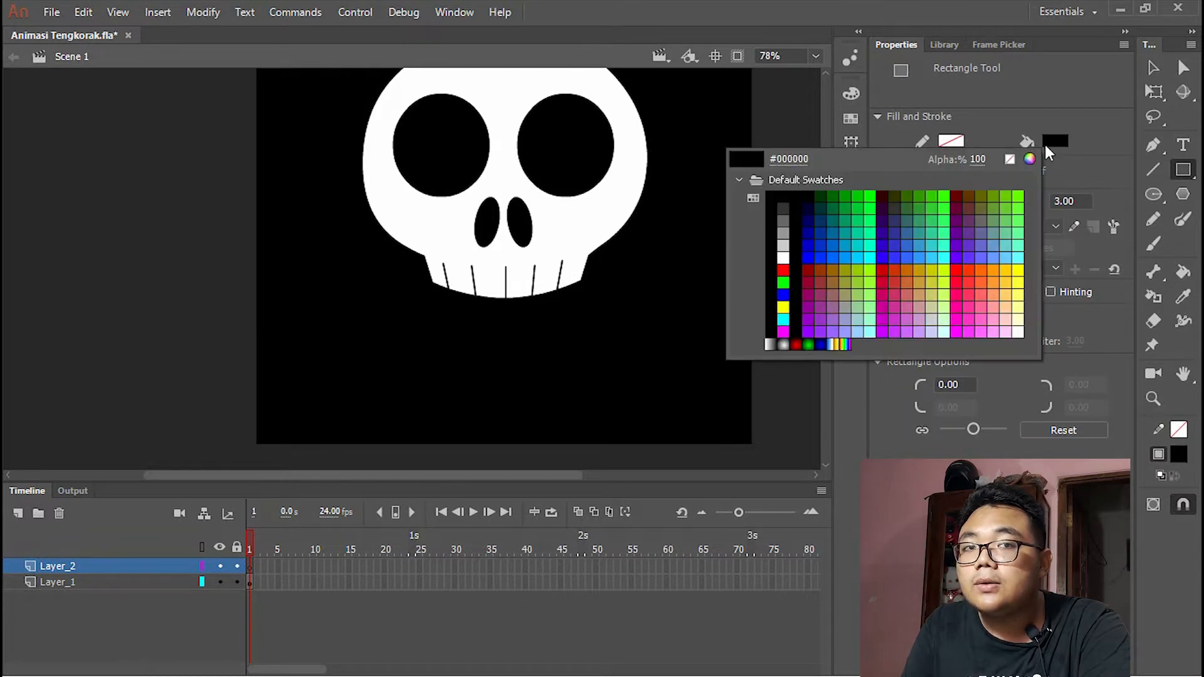
{"action": "left_click", "coordinate": [785, 256]}
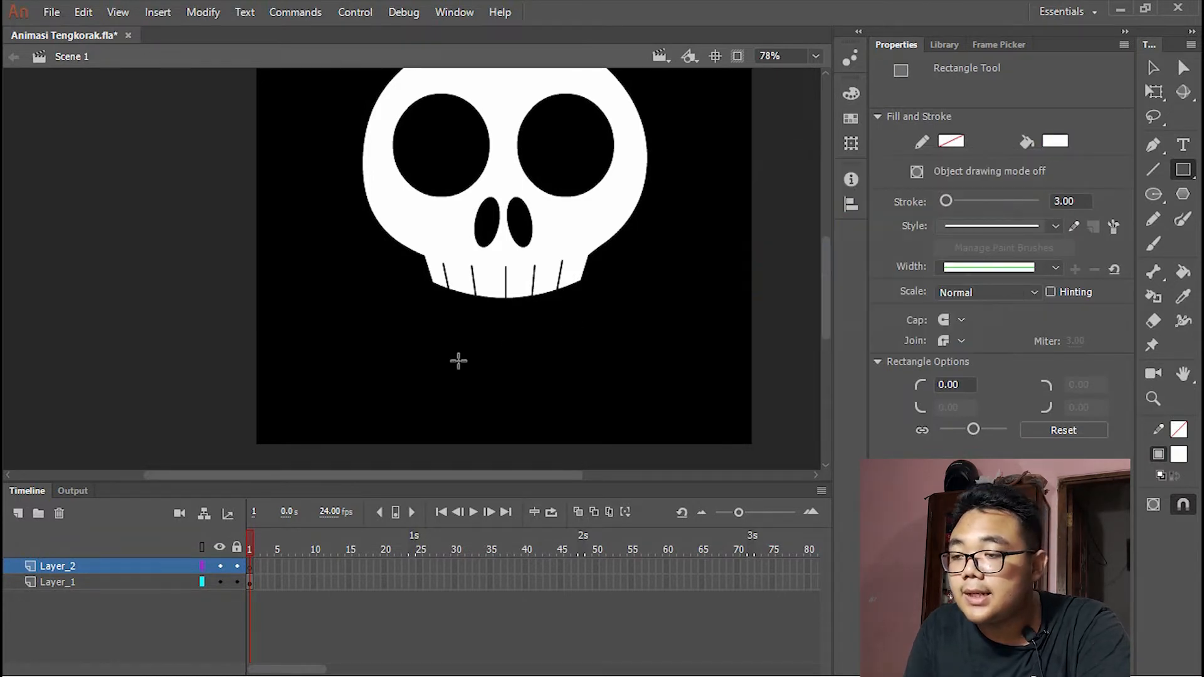
{"action": "mouse_move", "coordinate": [425, 364]}
{"action": "left_mouse_down"}
{"action": "mouse_move", "coordinate": [443, 346]}
{"action": "mouse_move", "coordinate": [600, 306]}
{"action": "left_mouse_up"}
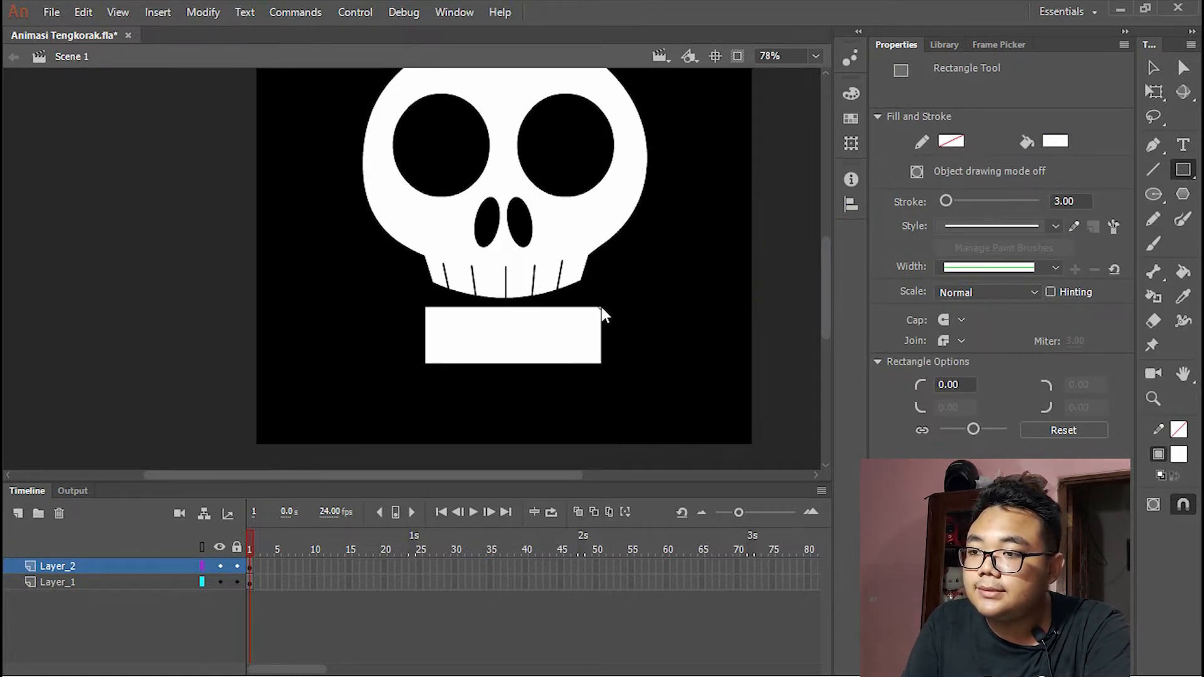
- Centre the white rectangle horizontally on the stage and deselect it
{"action": "key", "text": "v"}
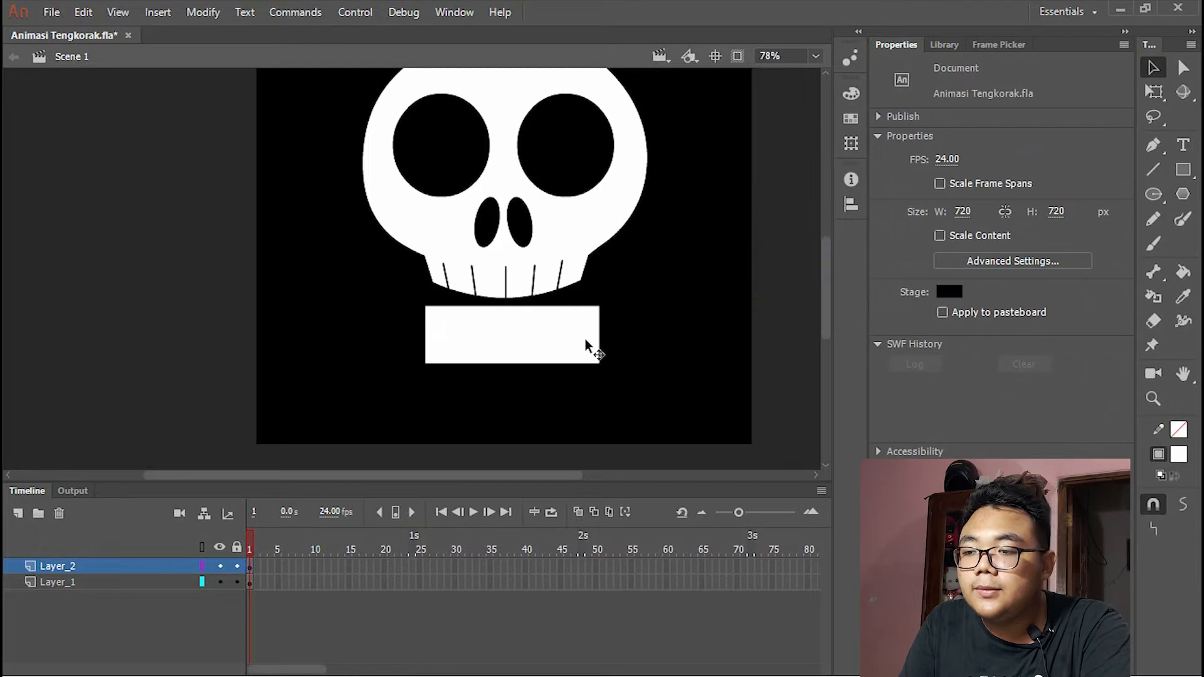
{"action": "left_click", "coordinate": [585, 338]}
{"action": "left_click", "coordinate": [849, 206]}
{"action": "left_click", "coordinate": [694, 248]}
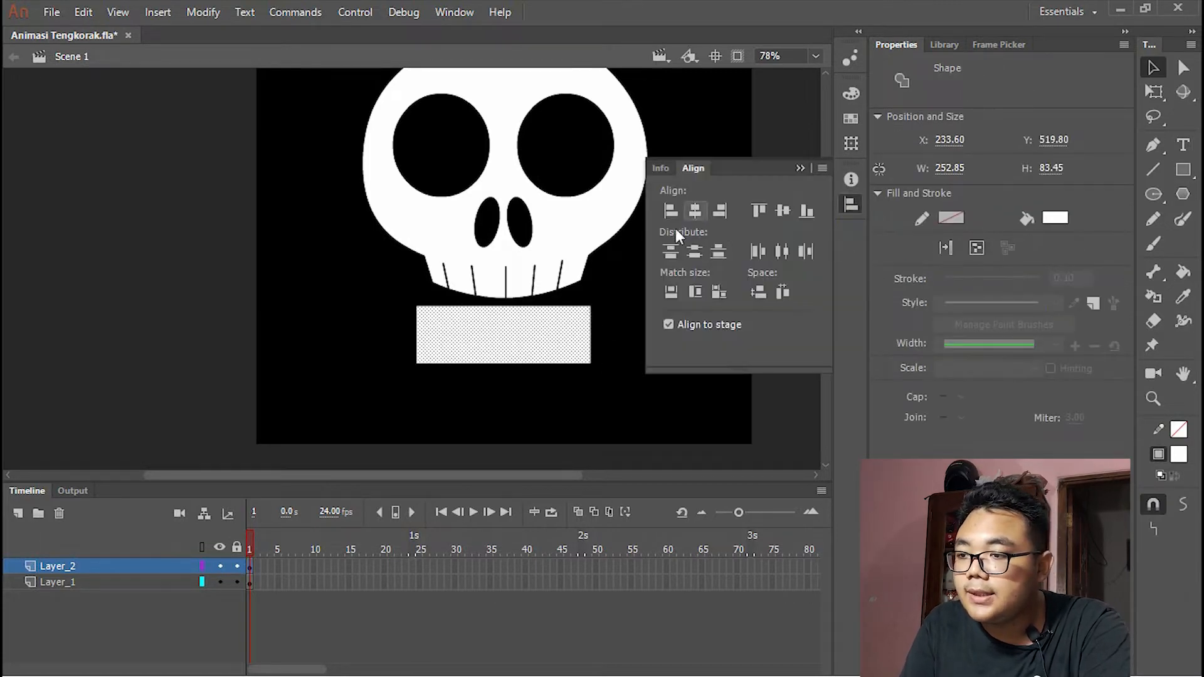
{"action": "left_click", "coordinate": [516, 430]}
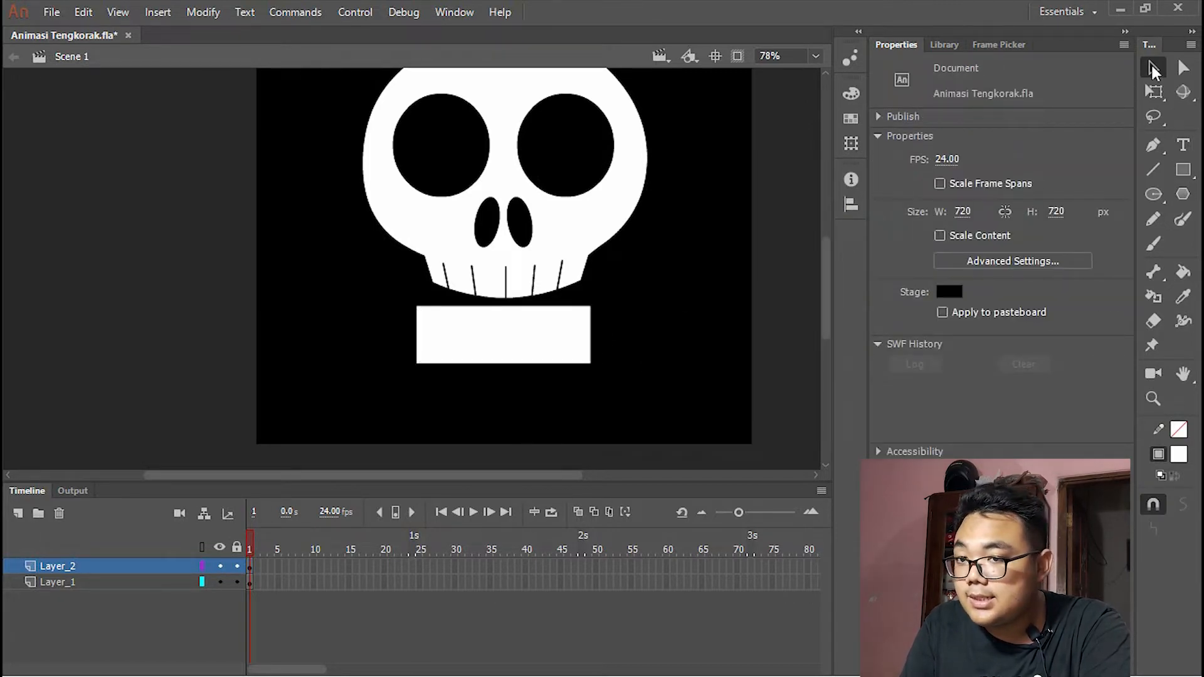
- Shape the rectangle into a lower jaw by bowing its upper and lower edges downward and pulling both bottom corners inward
{"action": "scroll", "coordinate": [521, 335], "scroll_direction": "up", "scroll_amount": 5}
{"action": "left_click_drag", "start_coordinate": [483, 275], "coordinate": [482, 304]}
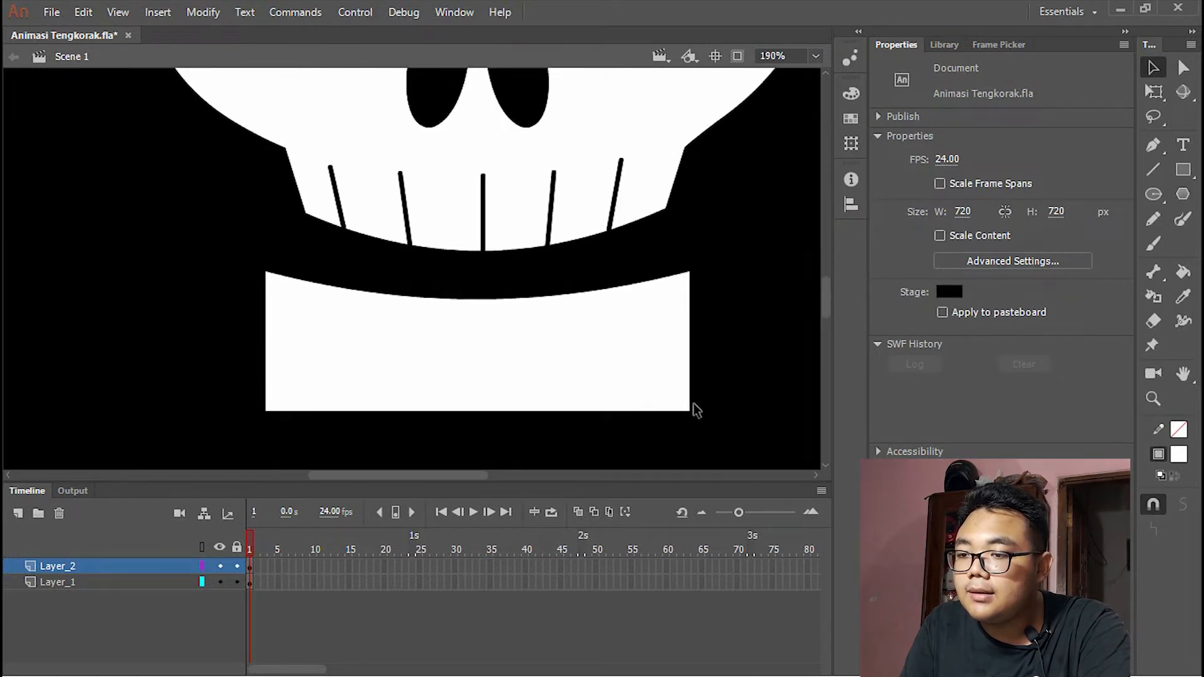
{"action": "left_click_drag", "start_coordinate": [691, 417], "coordinate": [681, 418]}
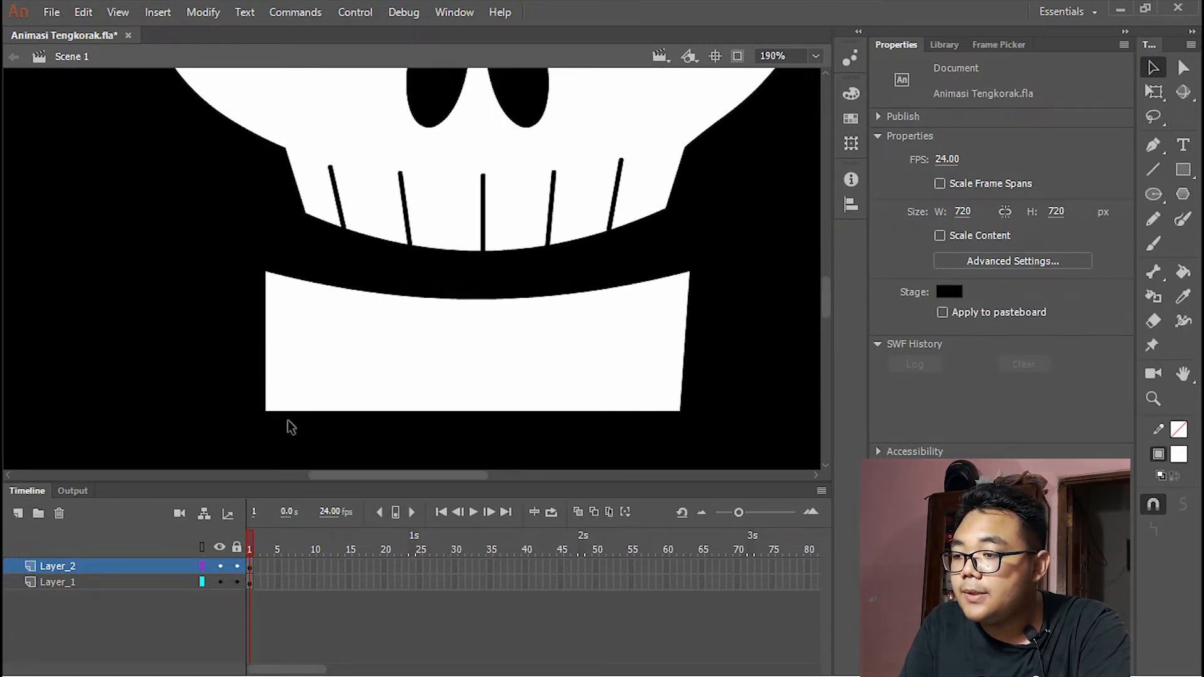
{"action": "left_click_drag", "start_coordinate": [267, 411], "coordinate": [282, 411]}
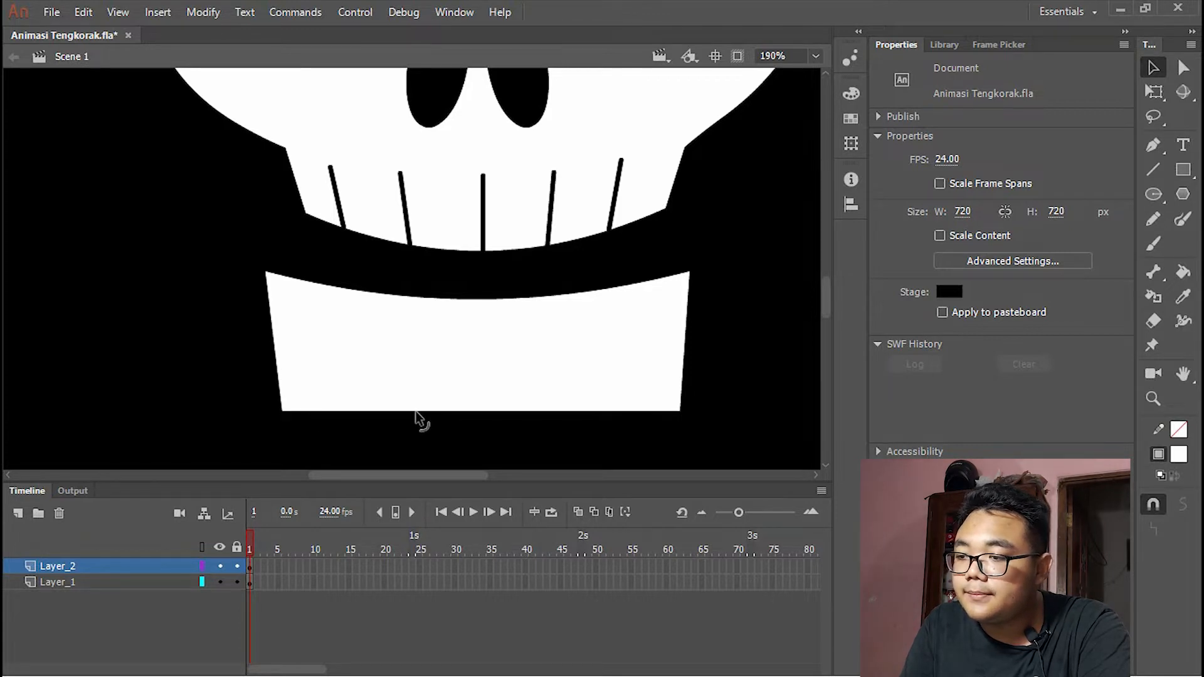
{"action": "mouse_move", "coordinate": [416, 420]}
{"action": "left_mouse_down"}
{"action": "mouse_move", "coordinate": [411, 457]}
{"action": "mouse_move", "coordinate": [414, 437]}
{"action": "left_mouse_up"}
{"action": "scroll", "coordinate": [505, 323], "scroll_direction": "down", "scroll_amount": 3}
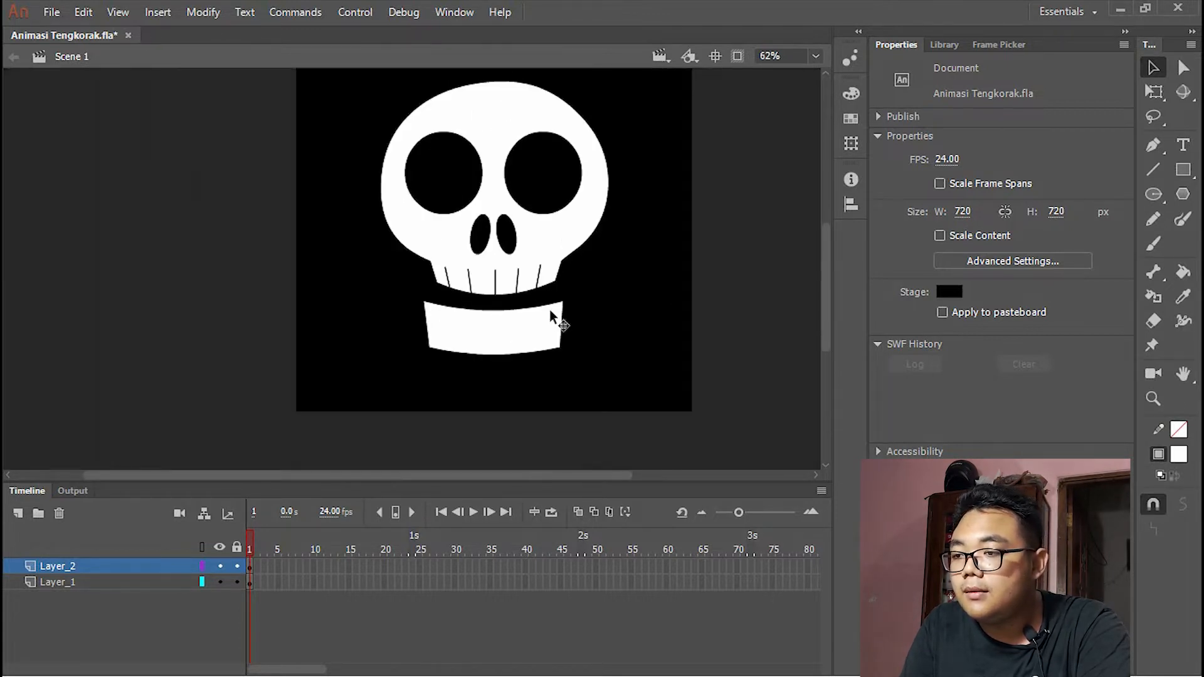
- Move the lower jaw slightly up and to the right, closer to the upper teeth, and deepen the curves of its upper and lower edges
{"action": "scroll", "coordinate": [551, 317], "scroll_direction": "up", "scroll_amount": 3}
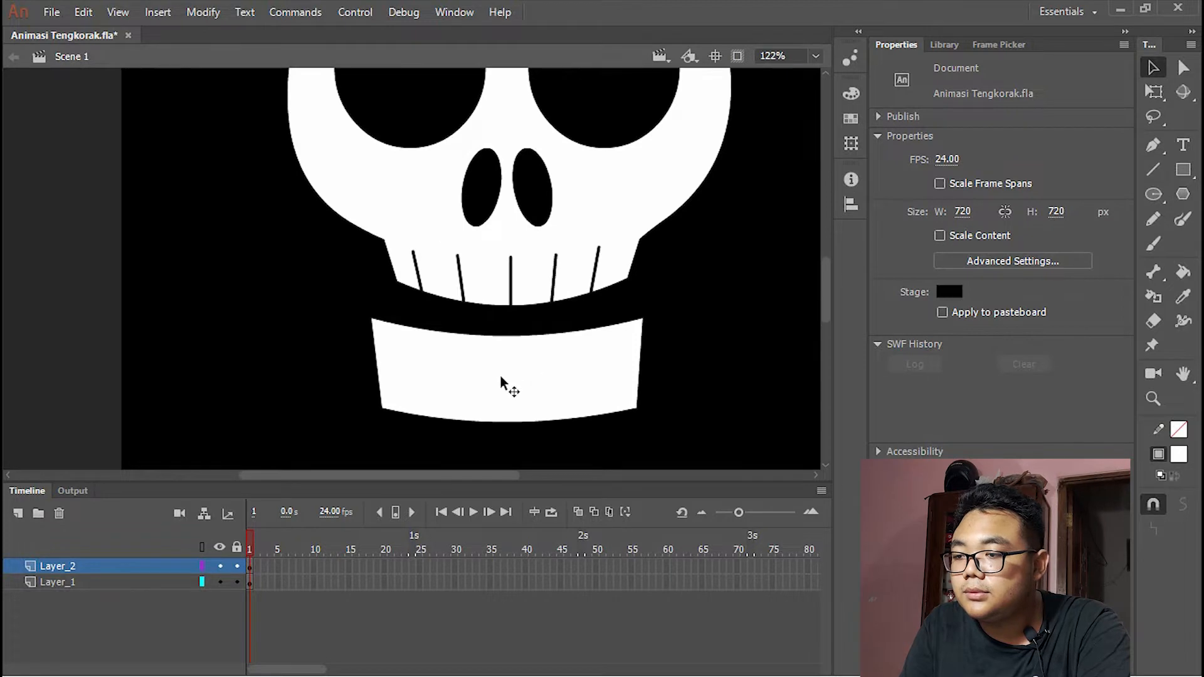
{"action": "scroll", "coordinate": [508, 361], "scroll_direction": "up", "scroll_amount": 1}
{"action": "scroll", "coordinate": [520, 363], "scroll_direction": "down", "scroll_amount": 2}
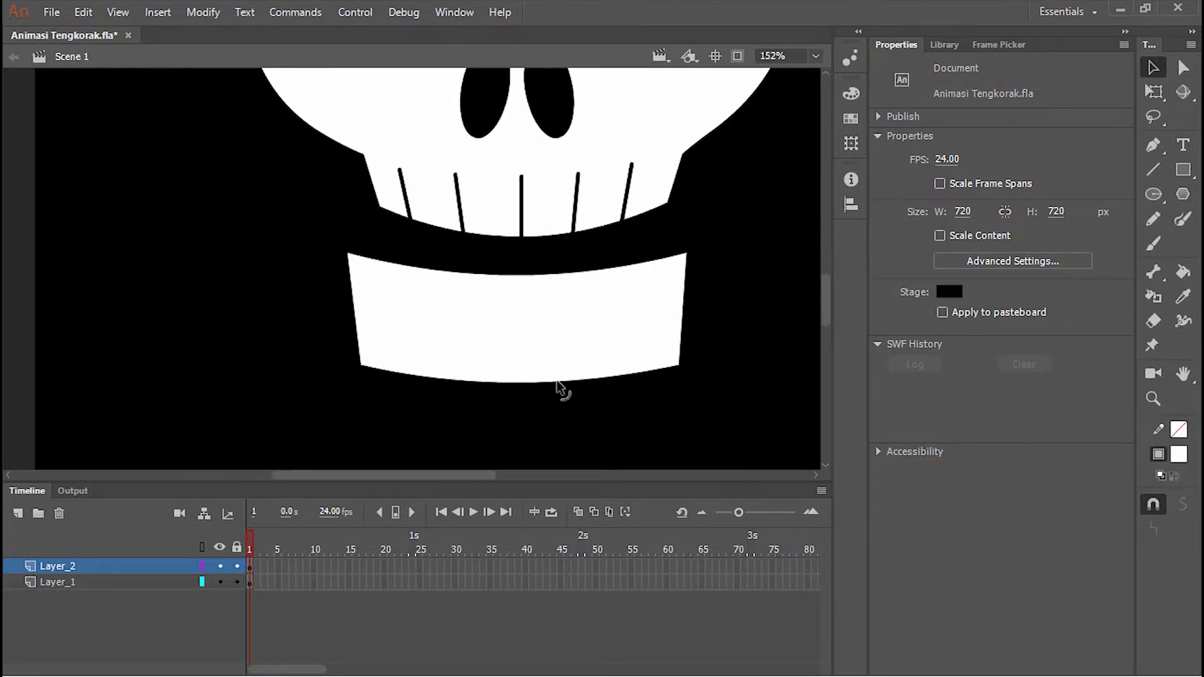
{"action": "left_click_drag", "start_coordinate": [568, 338], "coordinate": [578, 322]}
{"action": "left_click", "coordinate": [536, 370]}
{"action": "left_click_drag", "start_coordinate": [531, 367], "coordinate": [527, 380]}
{"action": "left_click", "coordinate": [536, 268]}
{"action": "left_click", "coordinate": [527, 397]}
{"action": "left_click_drag", "start_coordinate": [539, 260], "coordinate": [543, 268]}
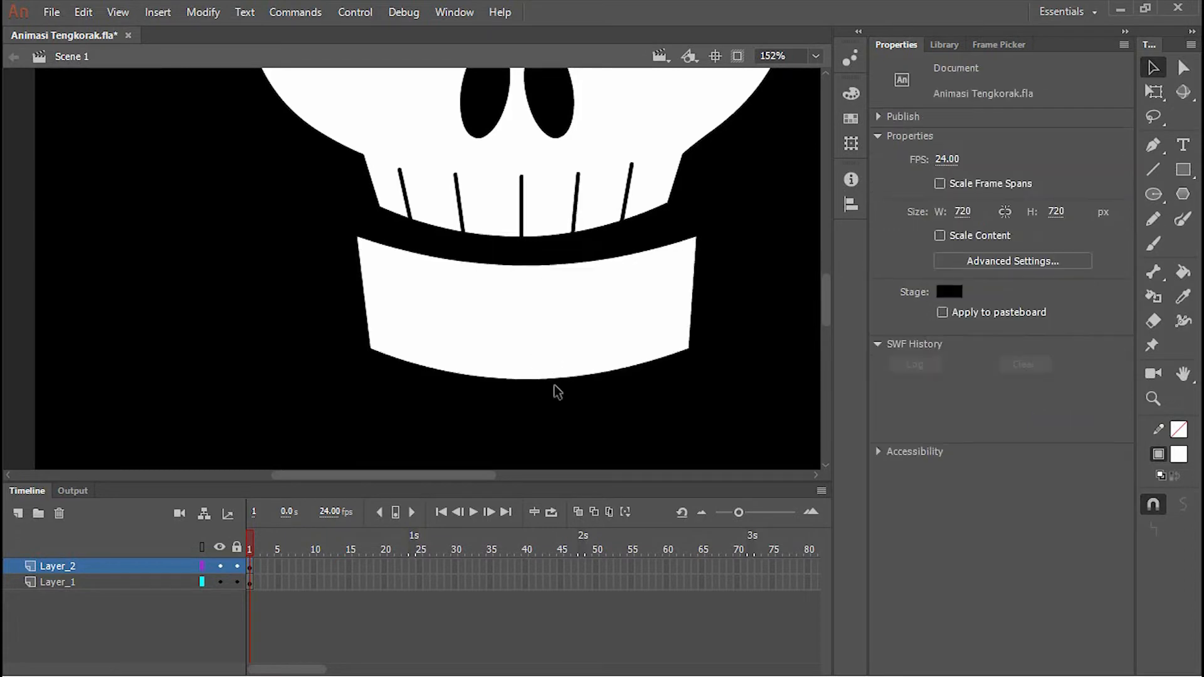
{"action": "scroll", "coordinate": [564, 355], "scroll_direction": "down", "scroll_amount": 5}
{"action": "scroll", "coordinate": [572, 376], "scroll_direction": "up", "scroll_amount": 5}
- Draw five short black tooth lines with a 3.00 stroke, running down from the lower jaw's curved upper edge
{"action": "left_click_drag", "start_coordinate": [581, 365], "coordinate": [585, 297]}
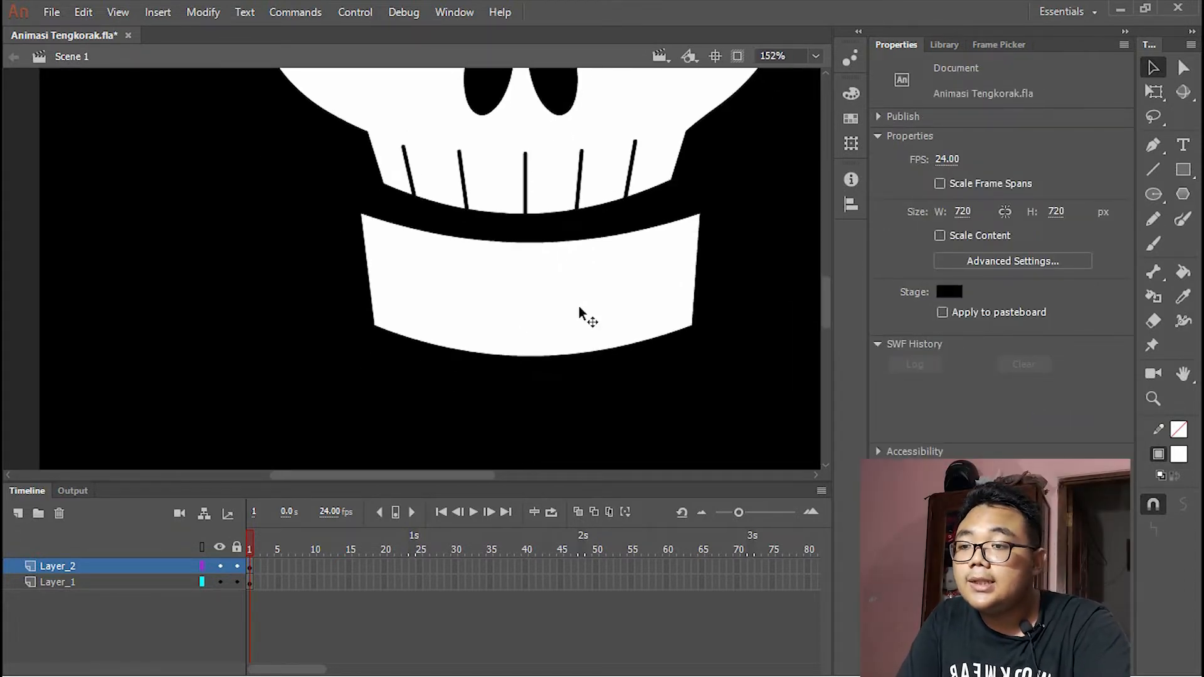
{"action": "scroll", "coordinate": [526, 235], "scroll_direction": "up", "scroll_amount": 3}
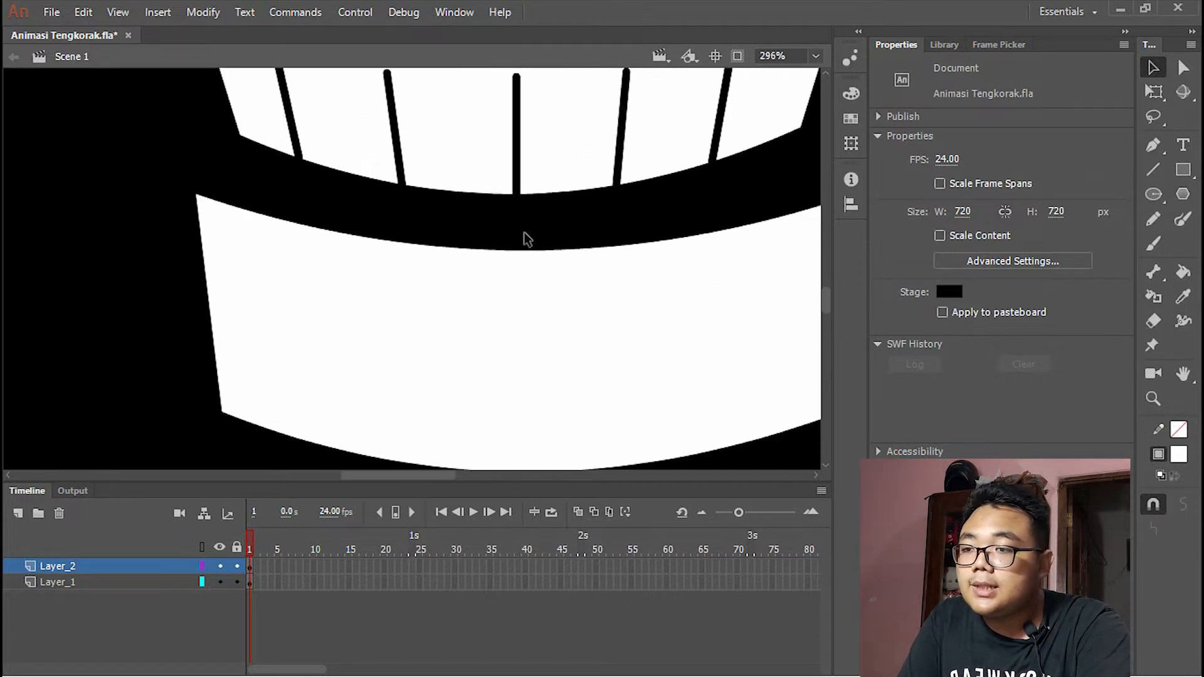
{"action": "left_click_drag", "start_coordinate": [607, 235], "coordinate": [558, 261]}
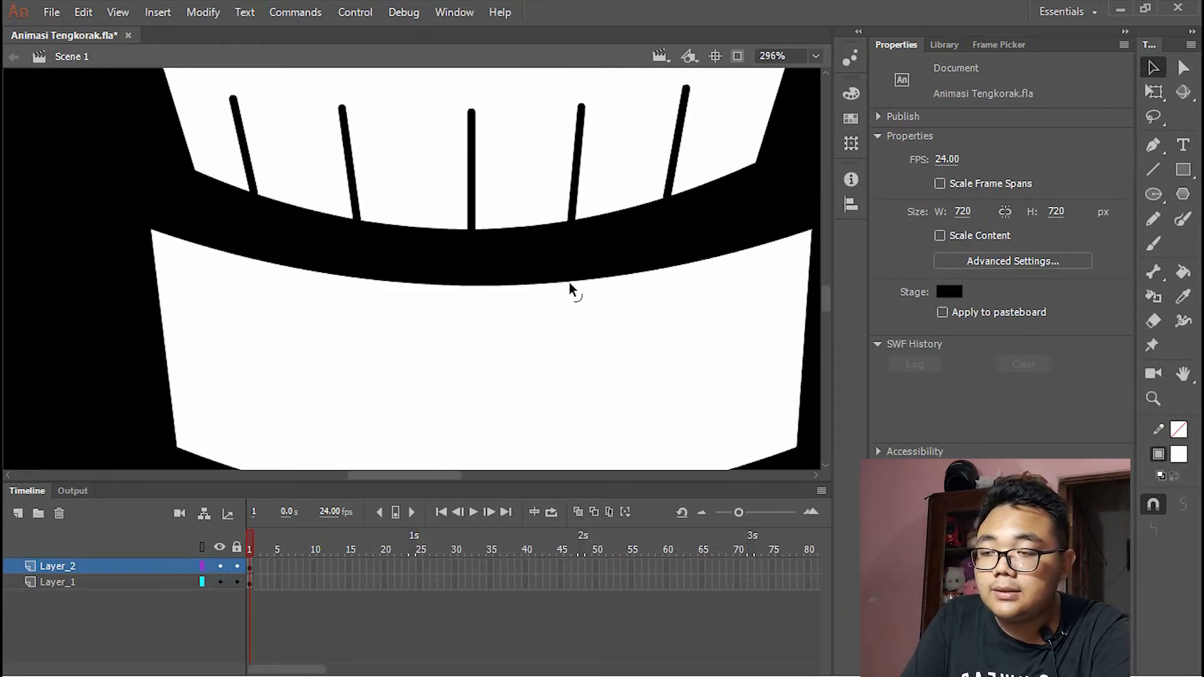
{"action": "key", "text": "n"}
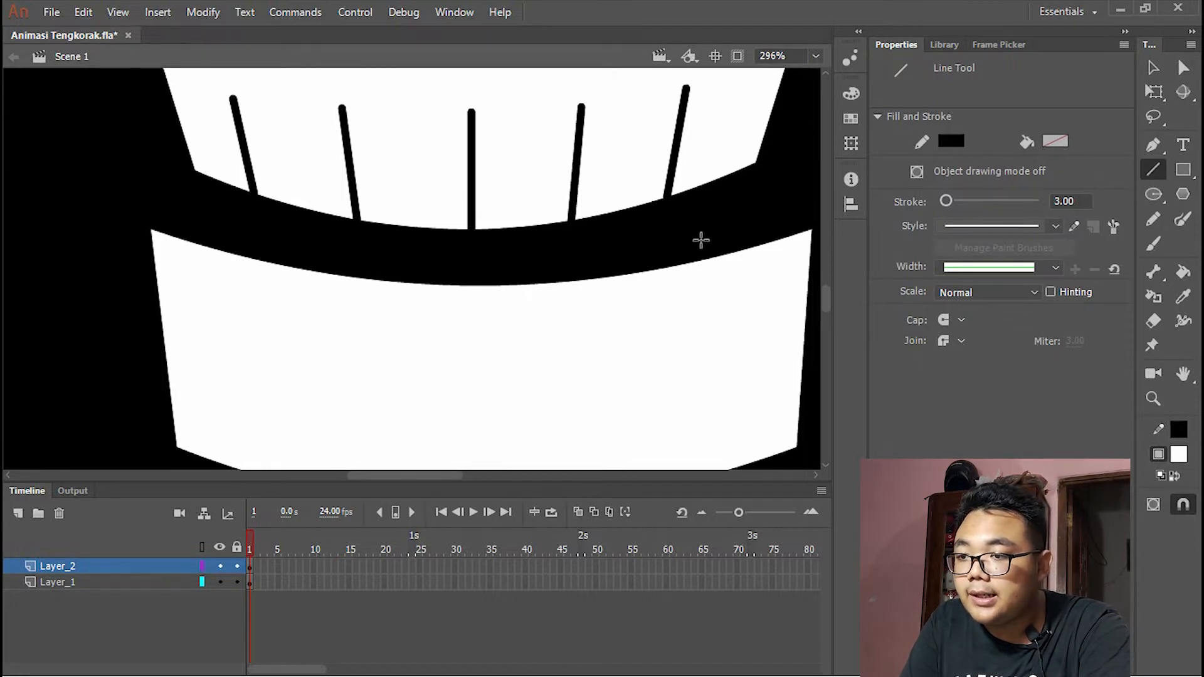
{"action": "mouse_move", "coordinate": [705, 243]}
{"action": "left_mouse_down"}
{"action": "mouse_move", "coordinate": [714, 312]}
{"action": "mouse_move", "coordinate": [705, 346]}
{"action": "left_mouse_up"}
{"action": "left_click_drag", "start_coordinate": [596, 276], "coordinate": [598, 364]}
{"action": "mouse_move", "coordinate": [487, 277]}
{"action": "left_mouse_down"}
{"action": "mouse_move", "coordinate": [462, 358]}
{"action": "mouse_move", "coordinate": [478, 367]}
{"action": "left_mouse_up"}
{"action": "mouse_move", "coordinate": [343, 271]}
{"action": "left_mouse_down"}
{"action": "mouse_move", "coordinate": [336, 344]}
{"action": "mouse_move", "coordinate": [352, 356]}
{"action": "left_mouse_up"}
{"action": "mouse_move", "coordinate": [237, 244]}
{"action": "left_mouse_down"}
{"action": "mouse_move", "coordinate": [263, 355]}
{"action": "mouse_move", "coordinate": [263, 252]}
{"action": "mouse_move", "coordinate": [269, 358]}
{"action": "left_mouse_up"}
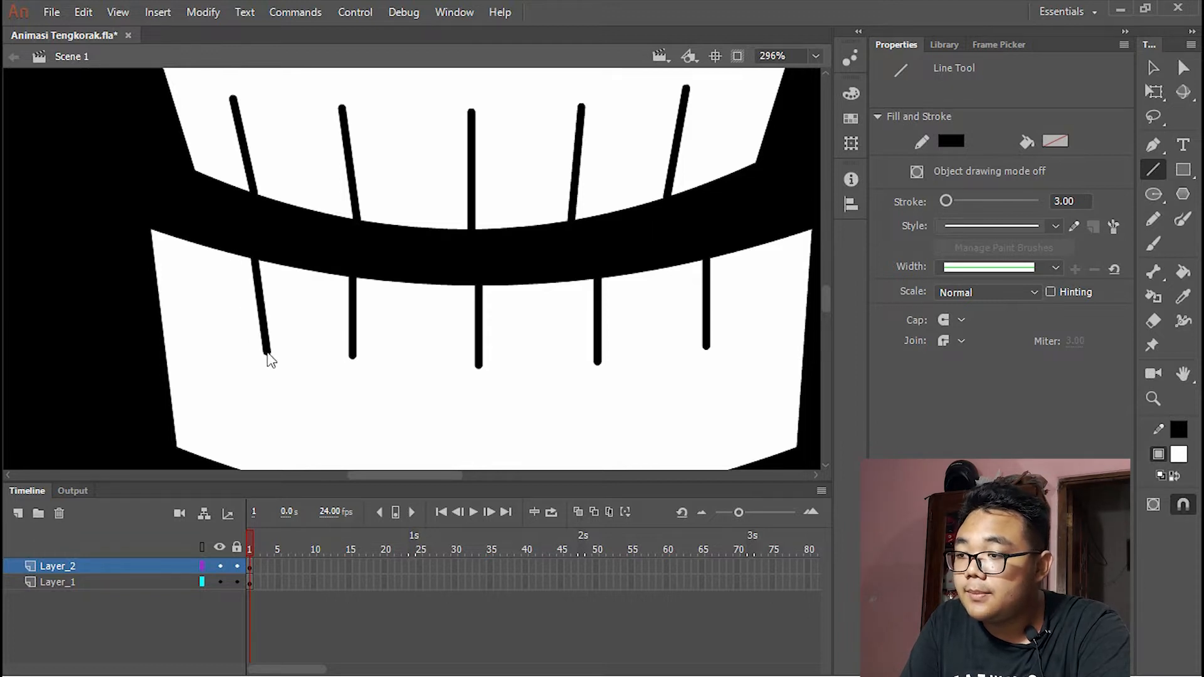
- Tilt the four outer tooth lines of the lower jaw by moving their lower ends toward the centre line
{"action": "key", "text": "v"}
{"action": "left_click_drag", "start_coordinate": [704, 337], "coordinate": [688, 355]}
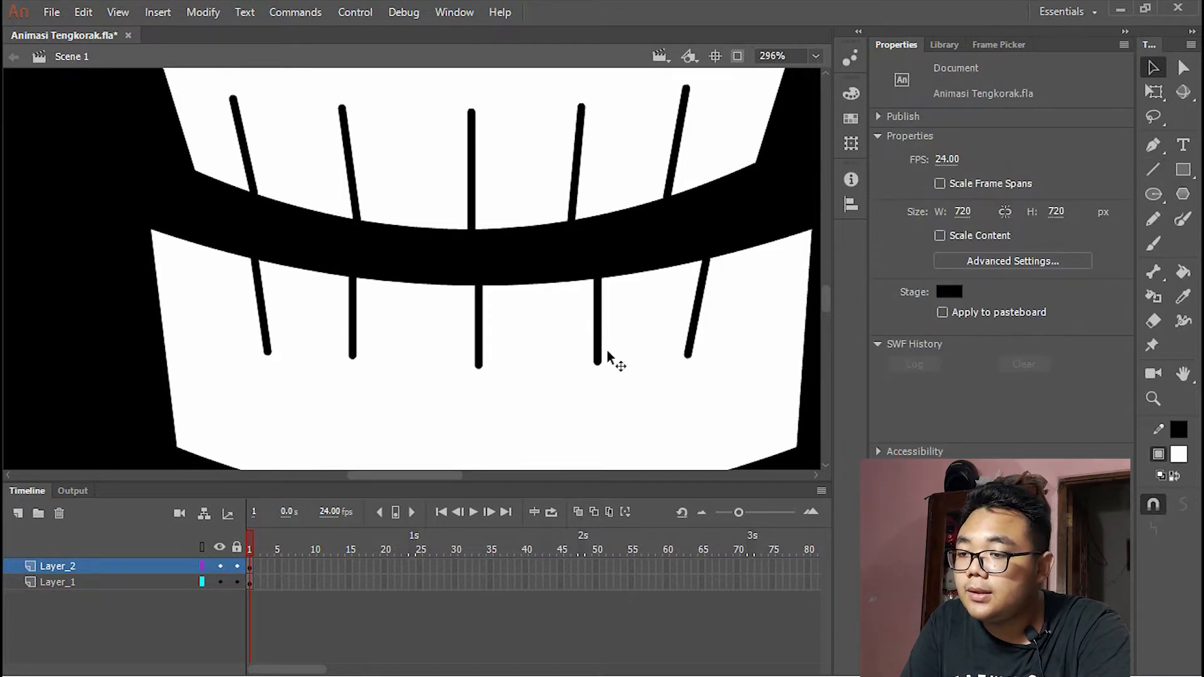
{"action": "left_click_drag", "start_coordinate": [596, 364], "coordinate": [583, 364]}
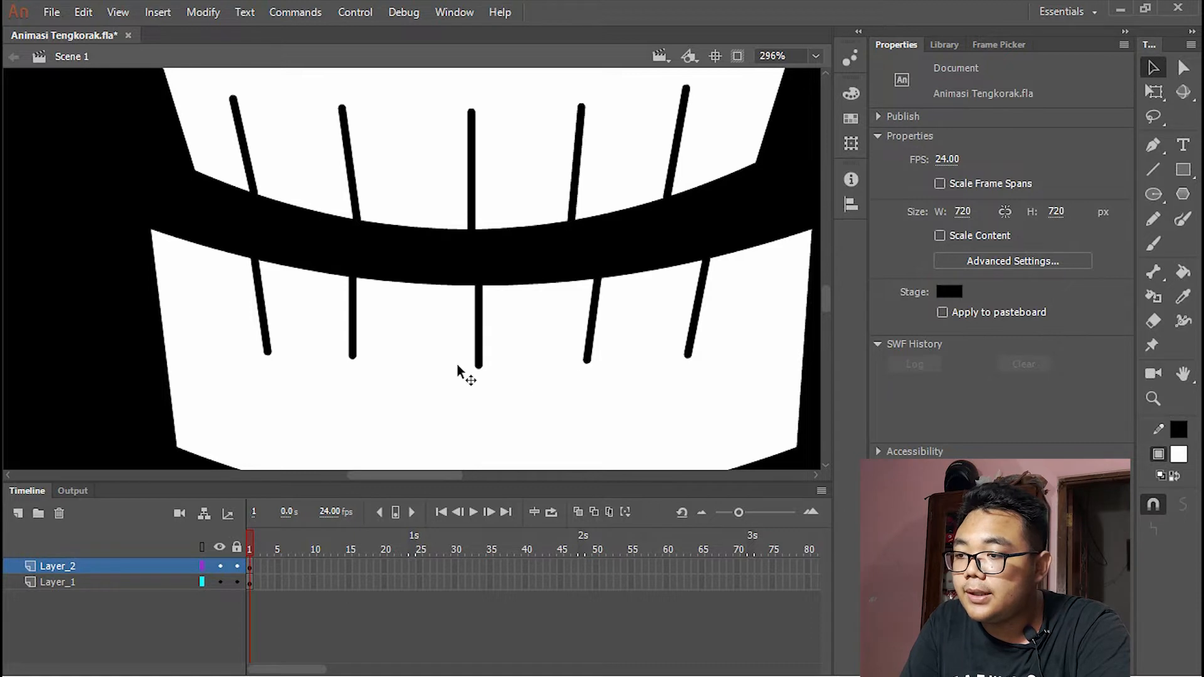
{"action": "mouse_move", "coordinate": [353, 356]}
{"action": "left_mouse_down"}
{"action": "mouse_move", "coordinate": [384, 371]}
{"action": "mouse_move", "coordinate": [368, 370]}
{"action": "left_mouse_up"}
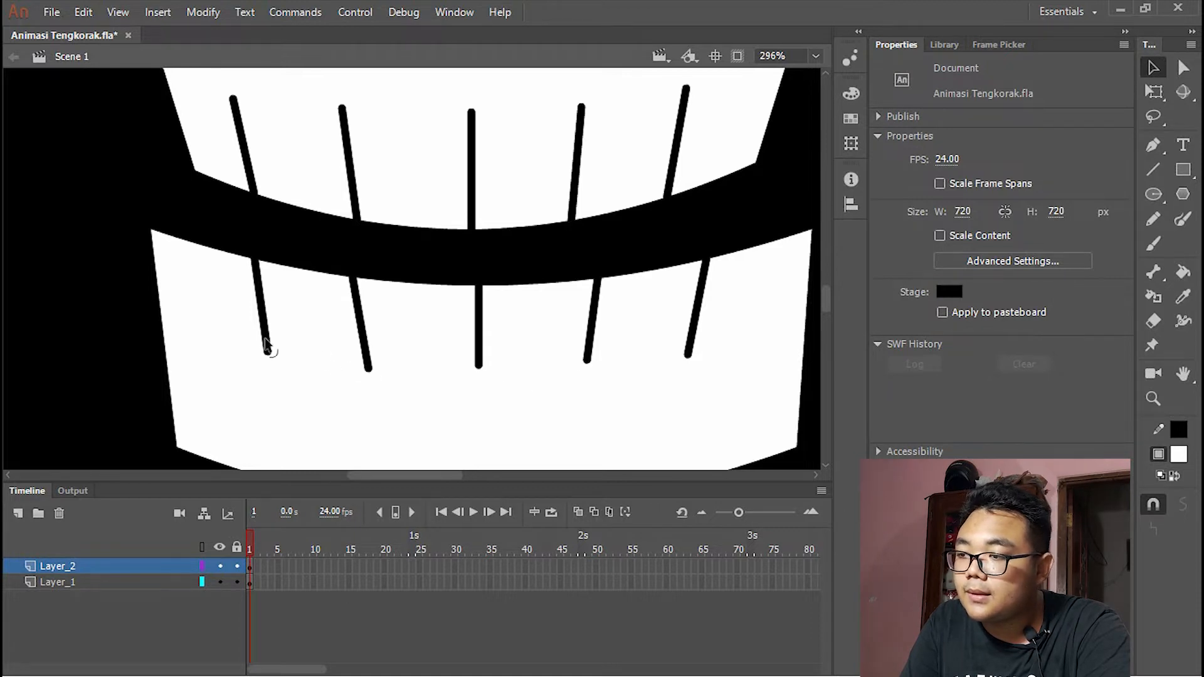
{"action": "left_click_drag", "start_coordinate": [268, 353], "coordinate": [274, 355]}
{"action": "scroll", "coordinate": [378, 286], "scroll_direction": "down", "scroll_amount": 3}
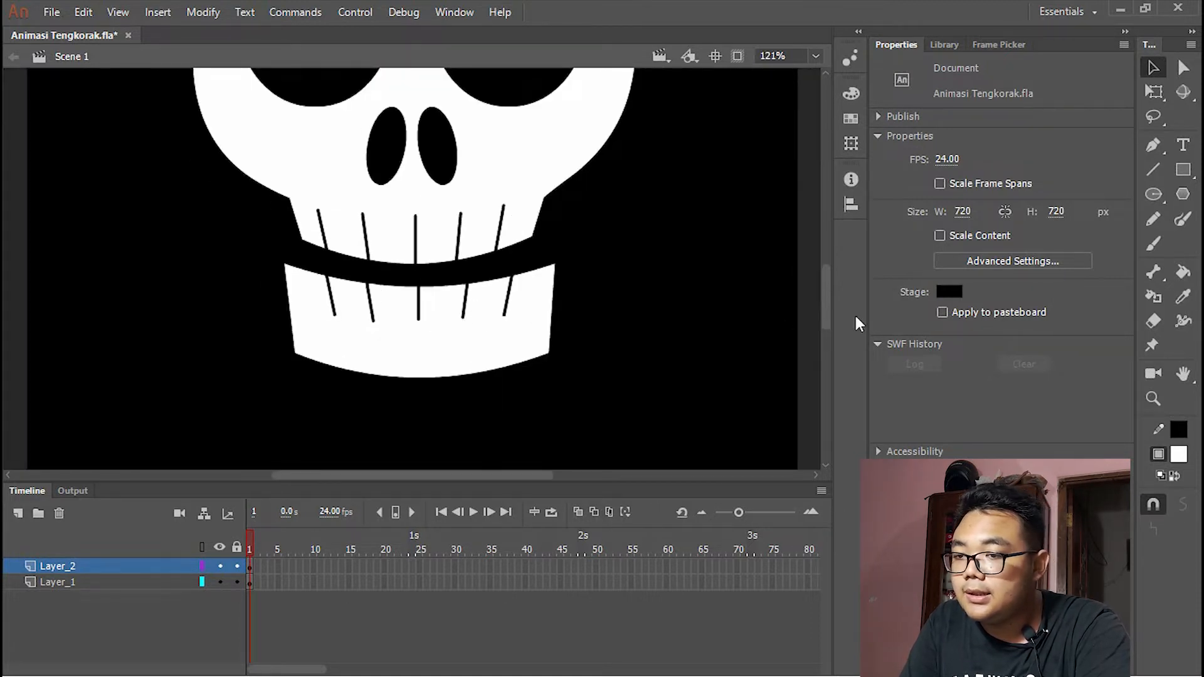
- Change the stage colour to green #33FF00 and delete the ends of the five tooth lines that protrude above the lower jaw
{"action": "left_click", "coordinate": [949, 291]}
{"action": "left_click", "coordinate": [846, 342]}
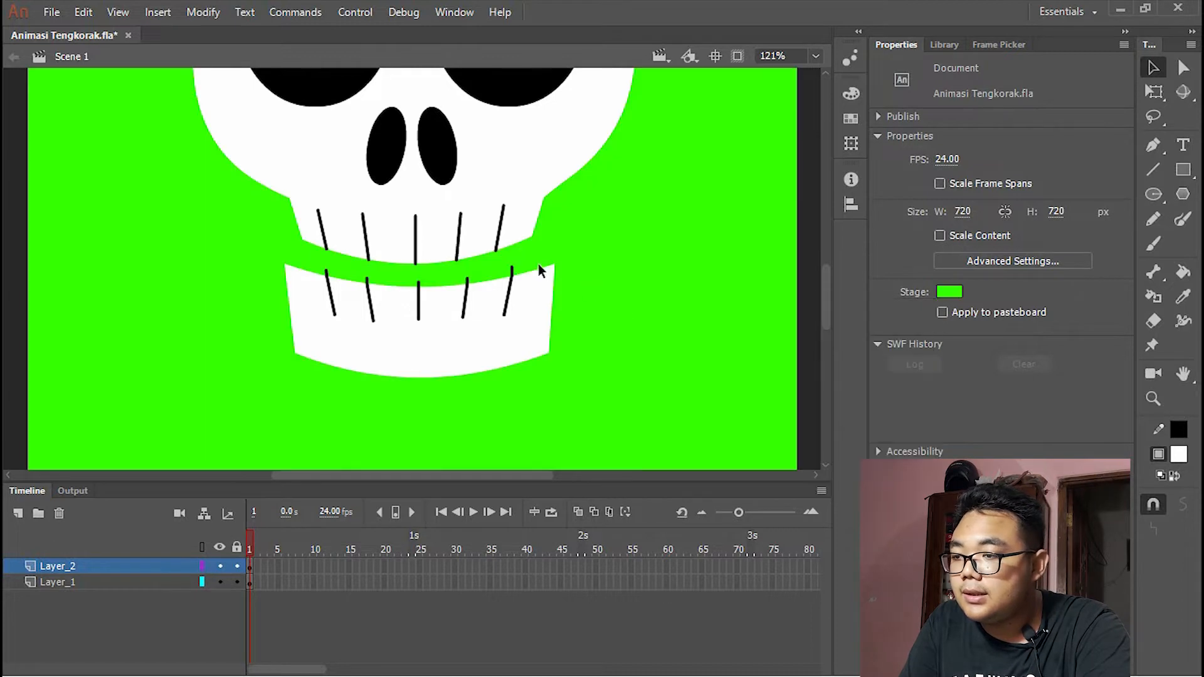
{"action": "scroll", "coordinate": [353, 286], "scroll_direction": "up", "scroll_amount": 3}
{"action": "left_click", "coordinate": [286, 250]}
{"action": "left_click", "coordinate": [385, 269], "text": "shift"}
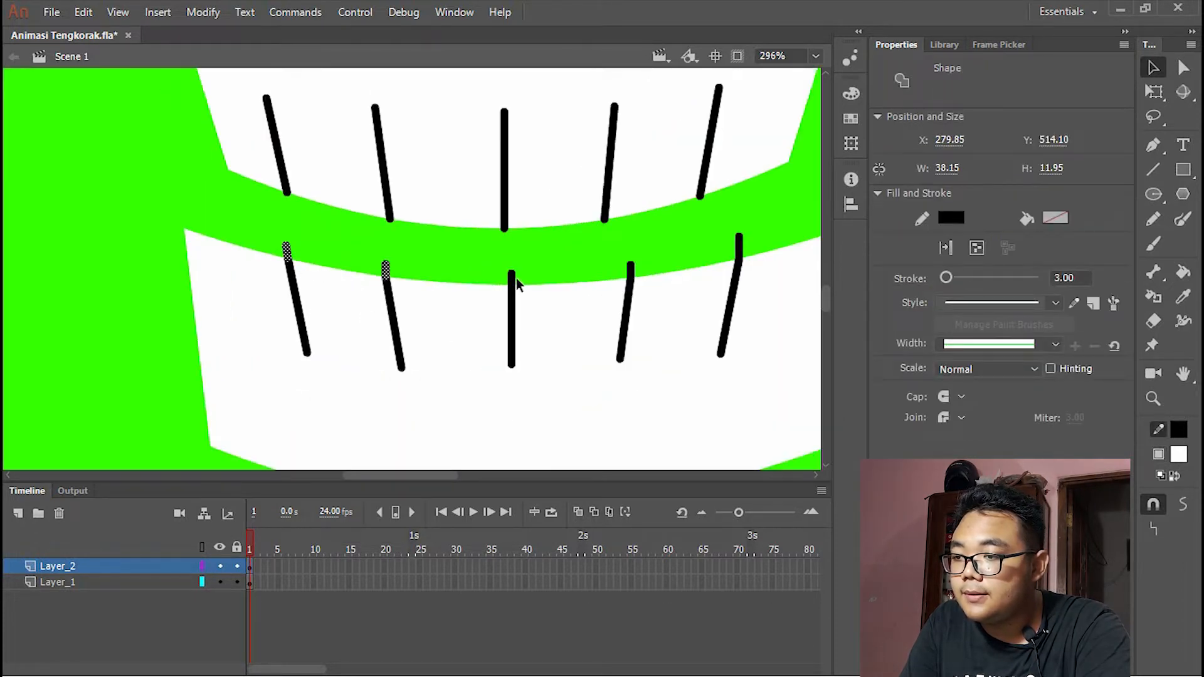
{"action": "left_click", "coordinate": [512, 277], "text": "shift"}
{"action": "left_click", "coordinate": [631, 271], "text": "shift"}
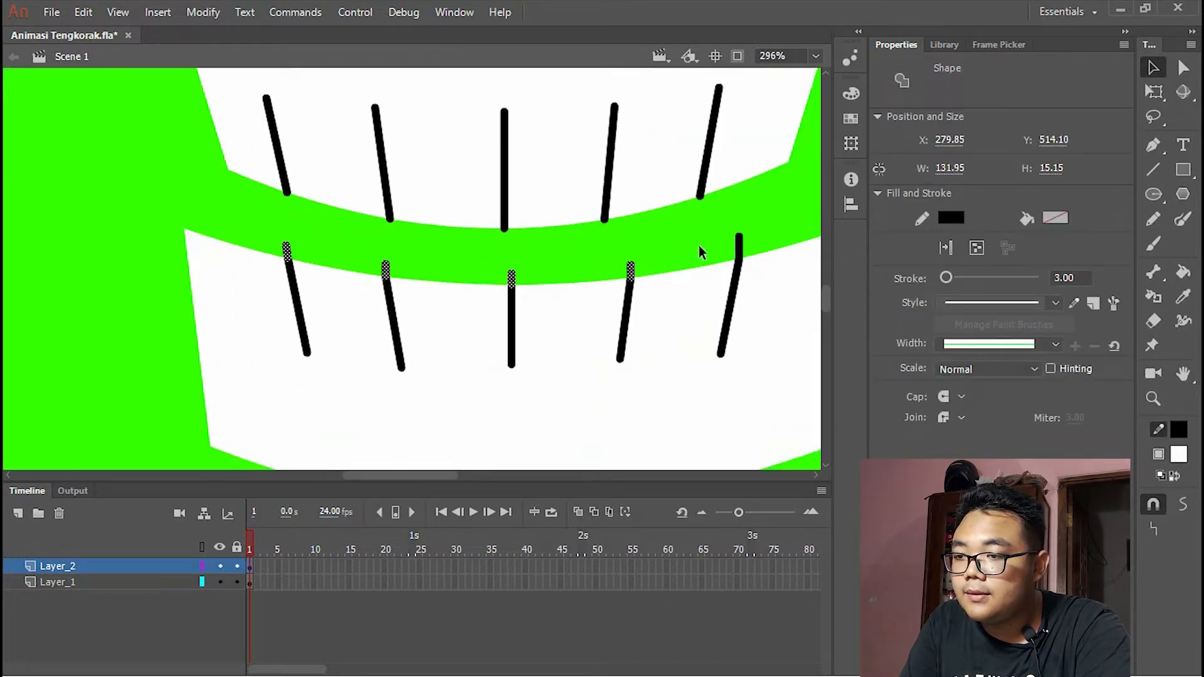
{"action": "left_click", "coordinate": [739, 244], "text": "shift"}
{"action": "key", "text": "Delete"}
- Set the stage colour back to black and pull the lower jaw's bottom-right corner slightly inward
{"action": "left_click", "coordinate": [948, 292]}
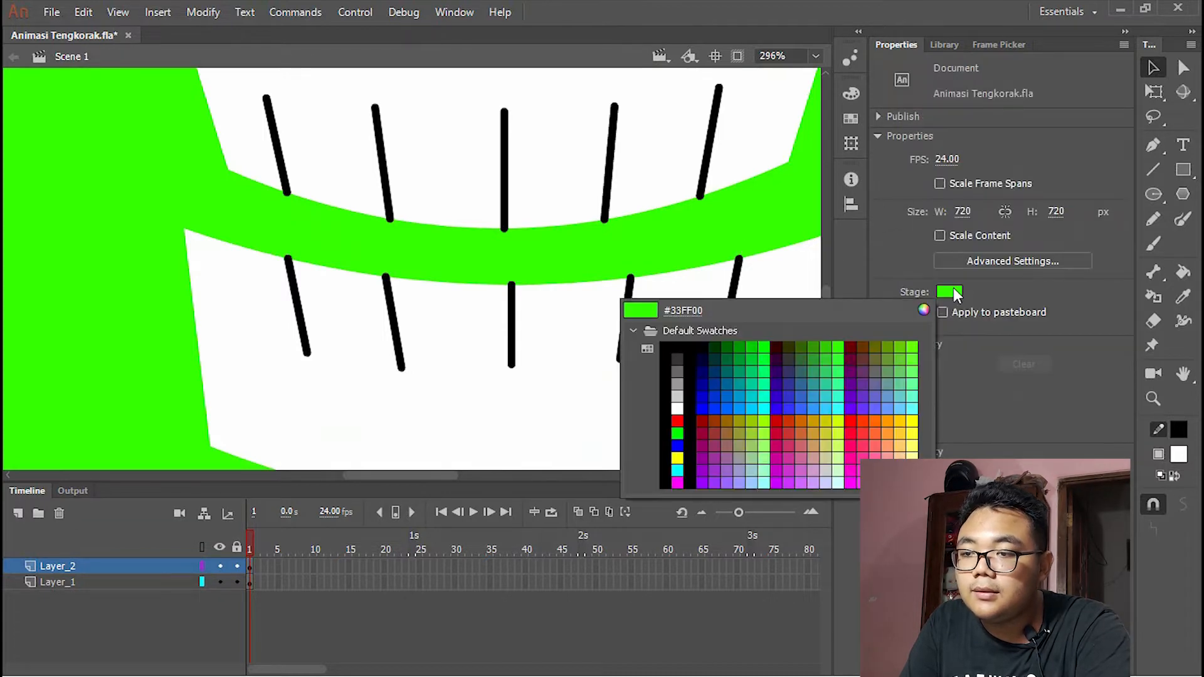
{"action": "left_click", "coordinate": [665, 349]}
{"action": "scroll", "coordinate": [581, 323], "scroll_direction": "down", "scroll_amount": 4}
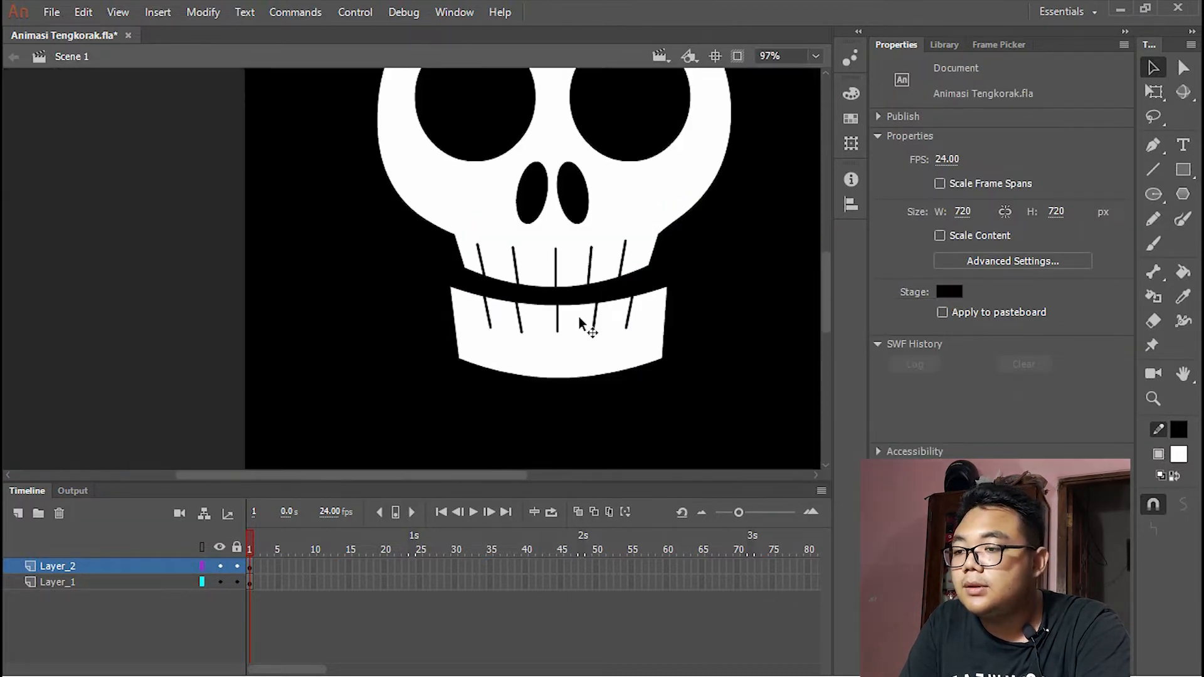
{"action": "scroll", "coordinate": [645, 301], "scroll_direction": "up", "scroll_amount": 2}
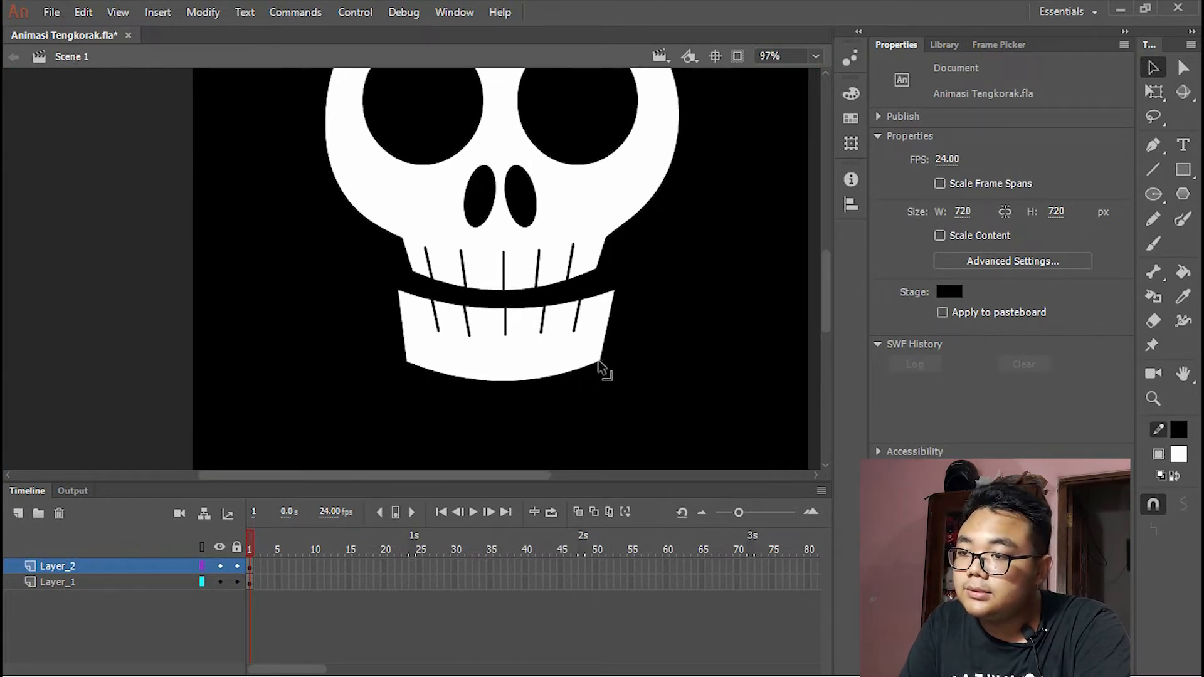
{"action": "scroll", "coordinate": [515, 335], "scroll_direction": "down", "scroll_amount": 4}
{"action": "scroll", "coordinate": [408, 349], "scroll_direction": "up", "scroll_amount": 3}
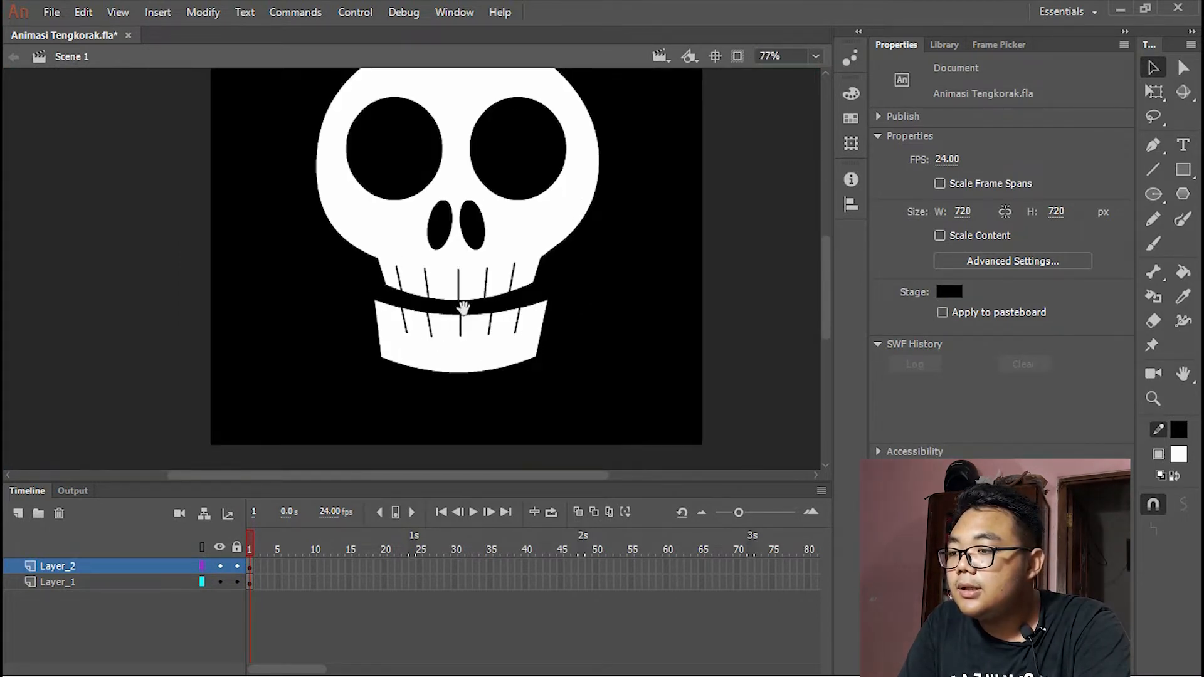
{"action": "scroll", "coordinate": [462, 304], "scroll_direction": "up", "scroll_amount": 1}
{"action": "scroll", "coordinate": [436, 372], "scroll_direction": "up", "scroll_amount": 1}
{"action": "scroll", "coordinate": [476, 282], "scroll_direction": "down", "scroll_amount": 2}
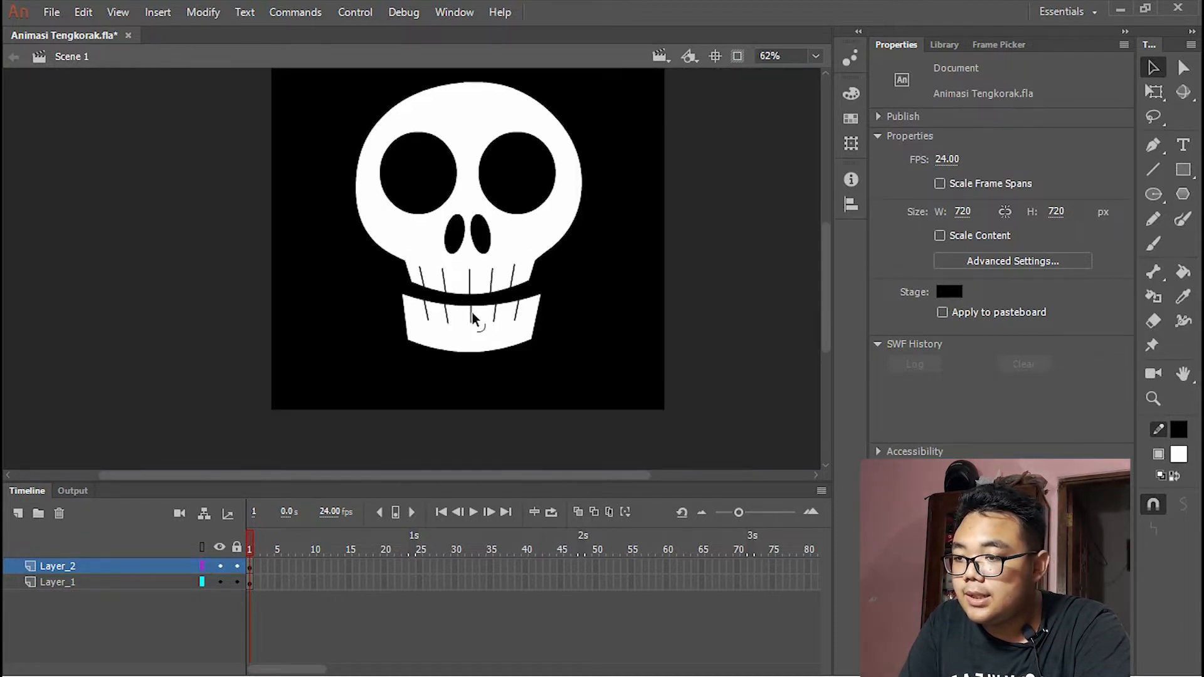
- Narrow the lower jaw and its teeth slightly, raise them closer to the upper teeth, and save the document
{"action": "scroll", "coordinate": [474, 317], "scroll_direction": "up", "scroll_amount": 3}
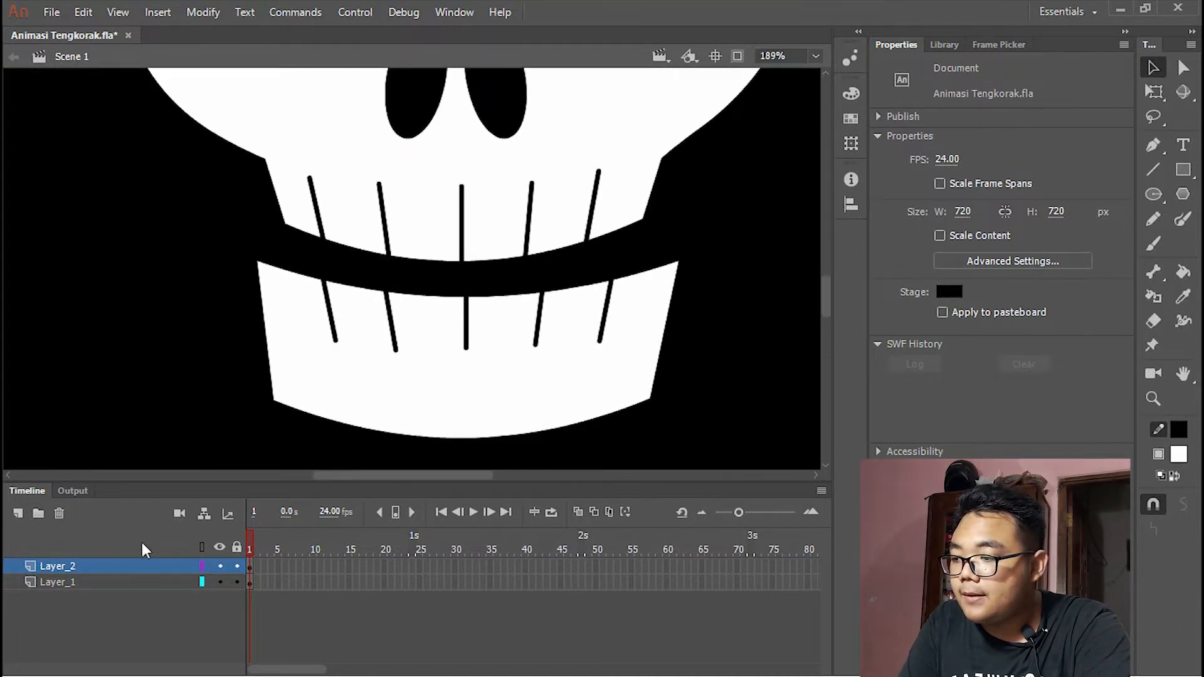
{"action": "left_click", "coordinate": [150, 566]}
{"action": "key", "text": "q"}
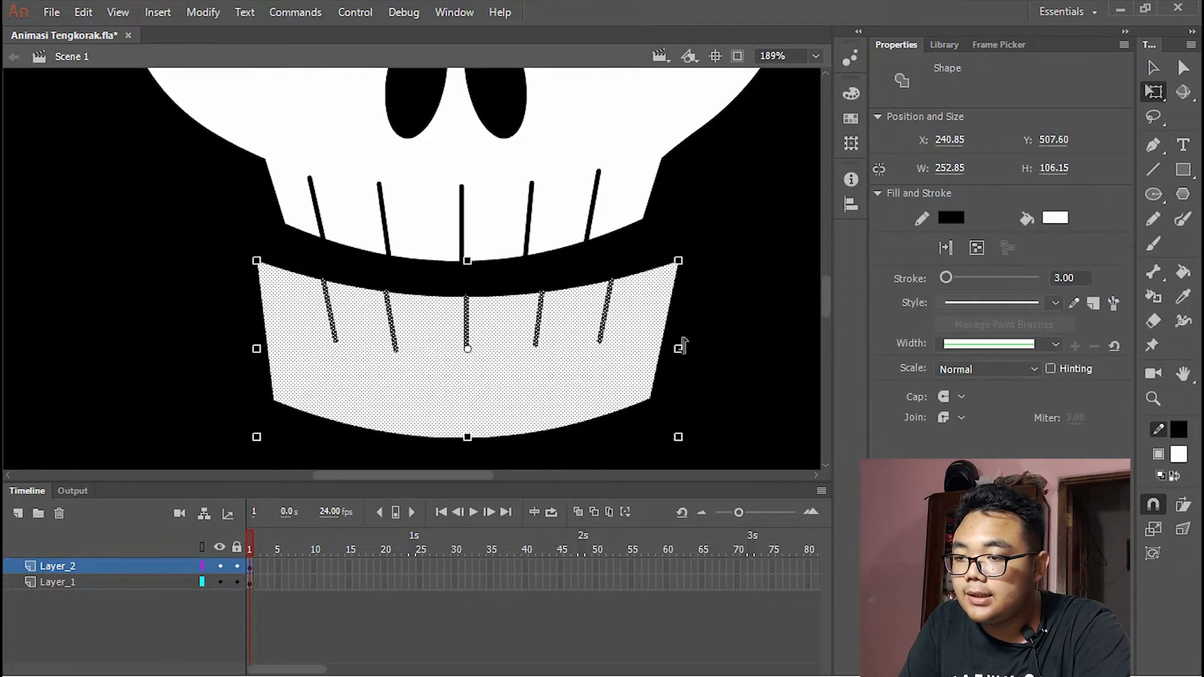
{"action": "left_click_drag", "start_coordinate": [674, 357], "coordinate": [614, 354]}
{"action": "scroll", "coordinate": [613, 350], "scroll_direction": "down", "scroll_amount": 2}
{"action": "left_click", "coordinate": [797, 305]}
{"action": "scroll", "coordinate": [663, 302], "scroll_direction": "down", "scroll_amount": 2}
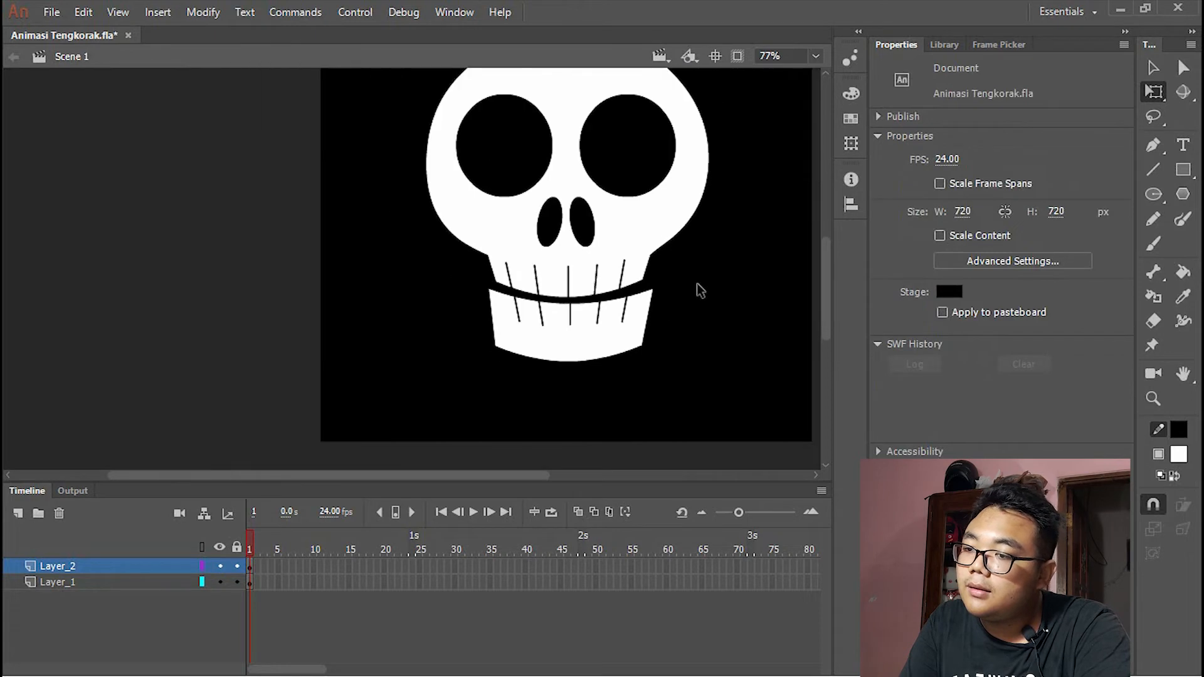
{"action": "left_click_drag", "start_coordinate": [688, 286], "coordinate": [594, 343]}
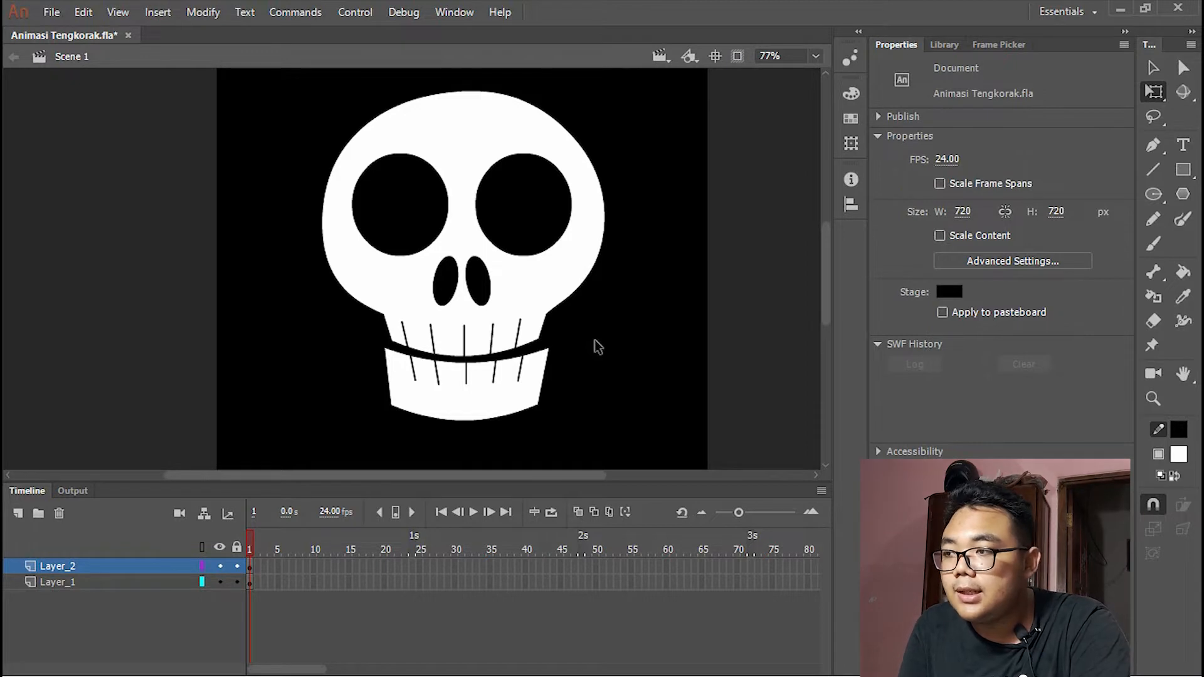
{"action": "key", "text": "ctrl+s"}
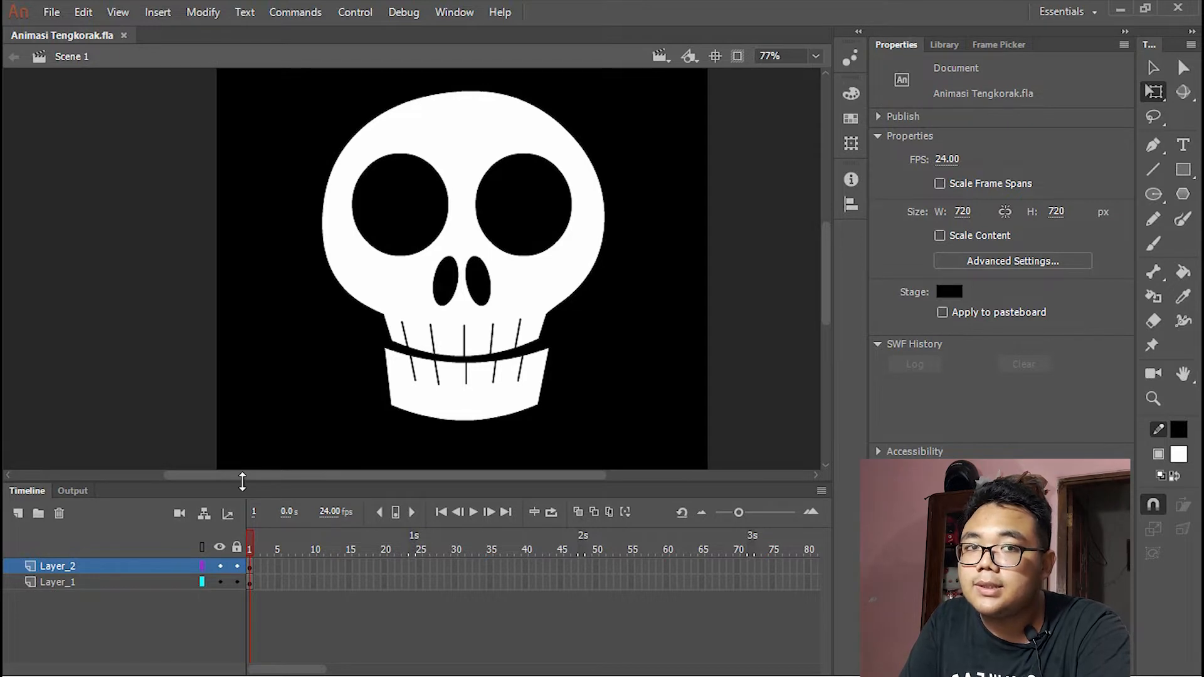
{"action": "left_click", "coordinate": [75, 583]}
{"action": "left_click", "coordinate": [114, 345]}
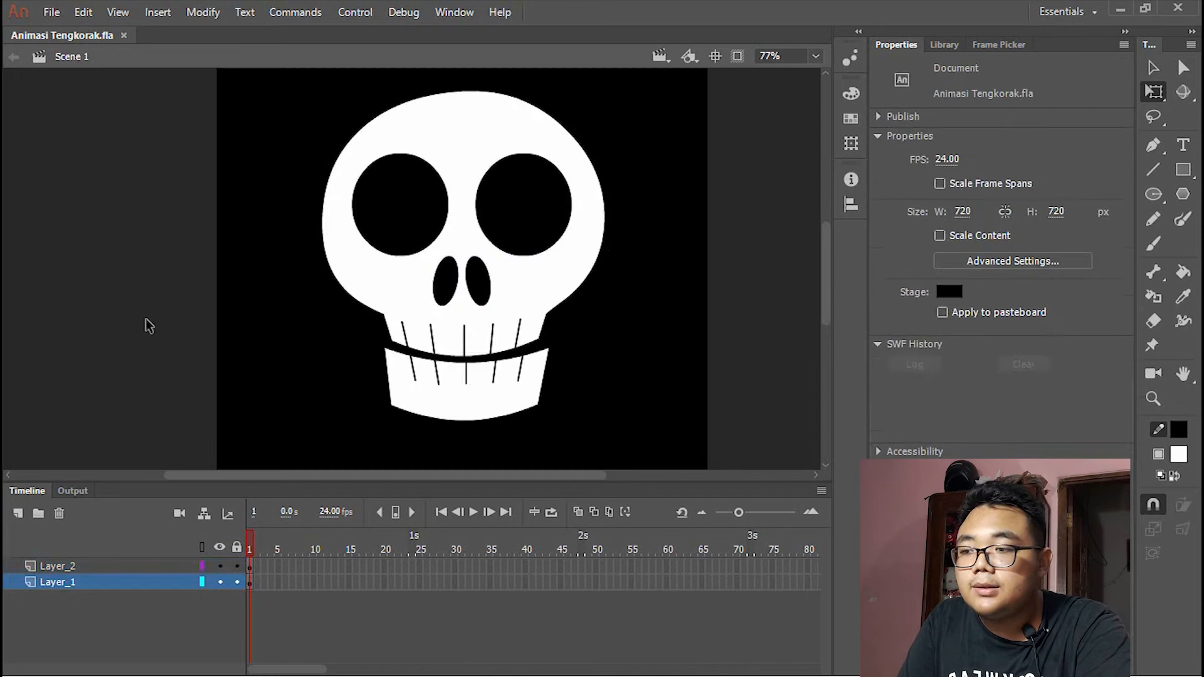
{"action": "left_click", "coordinate": [87, 566]}
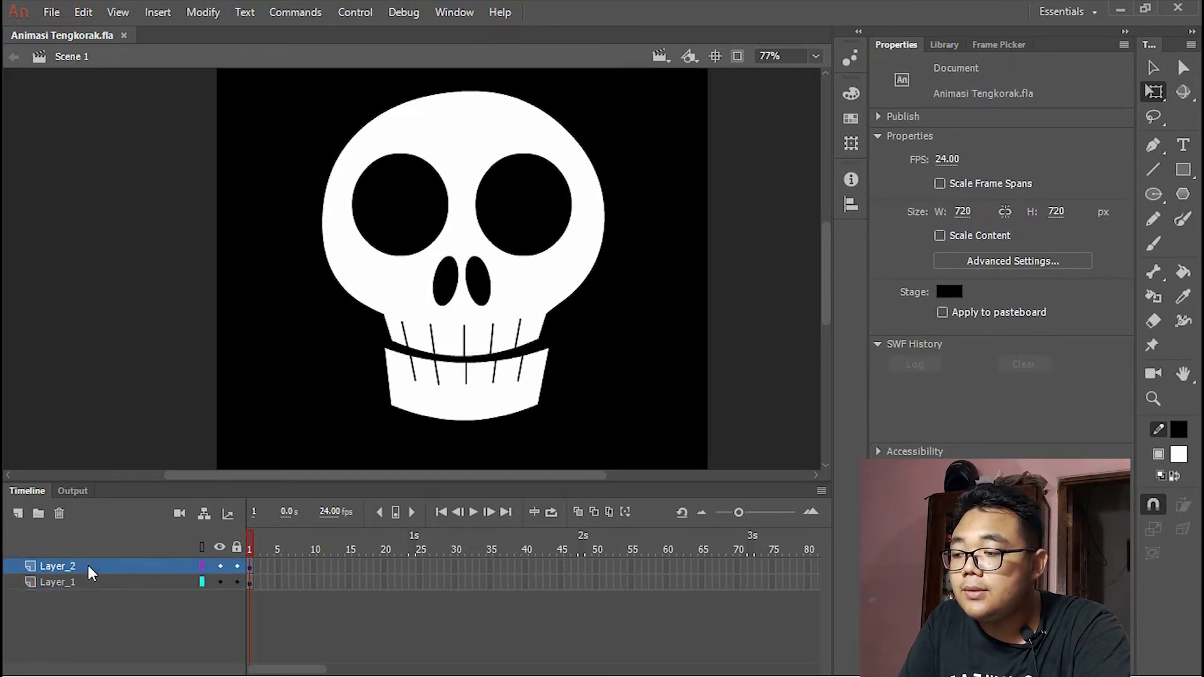
{"action": "left_click", "coordinate": [78, 583]}
{"action": "left_click", "coordinate": [86, 567]}
{"action": "left_click", "coordinate": [112, 432]}
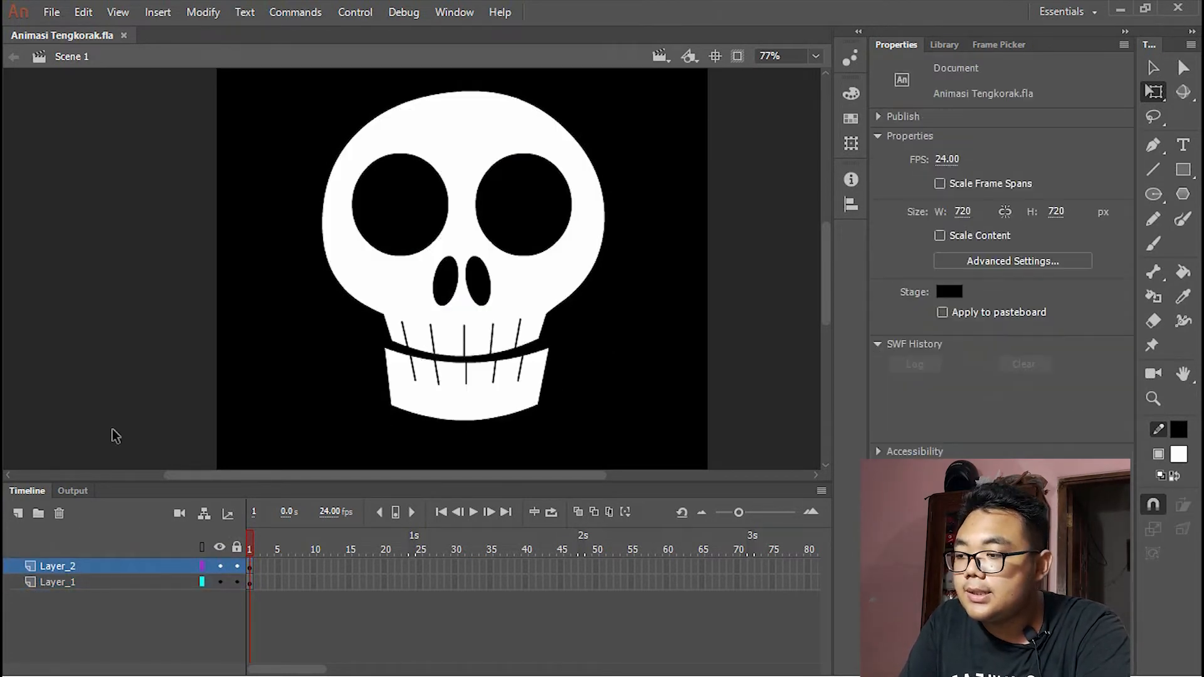
- Select Layer_1 and Layer_2 together and open the list of layer commands for them
{"action": "left_click", "coordinate": [92, 583]}
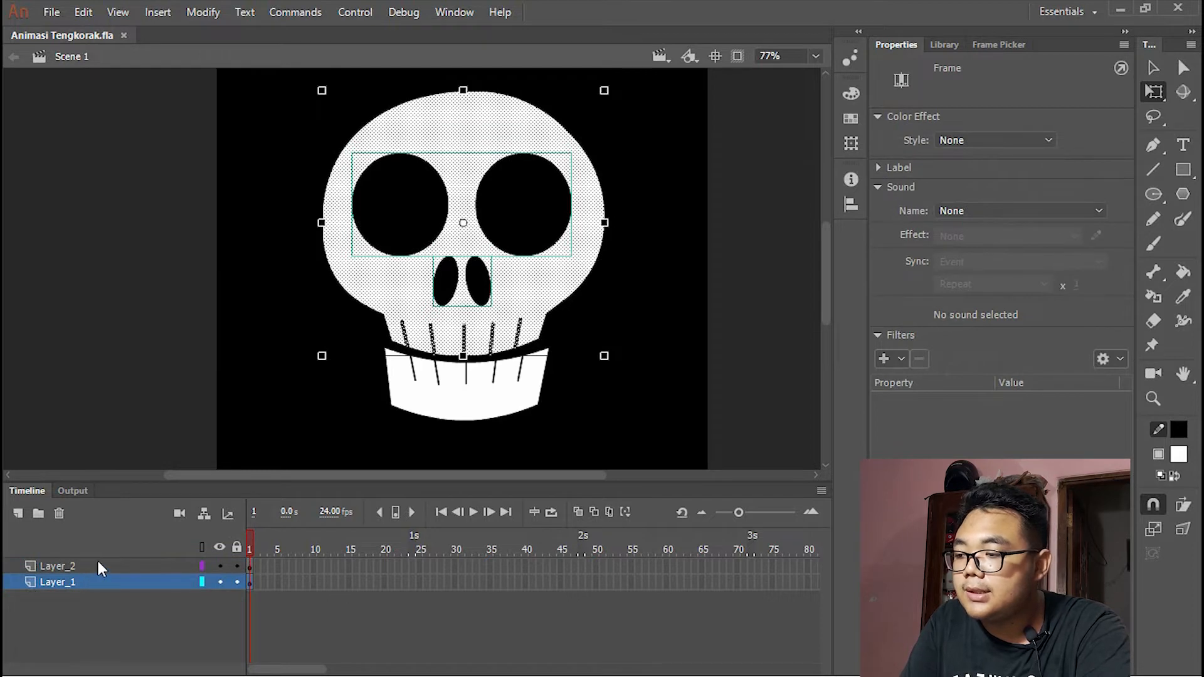
{"action": "left_click", "coordinate": [101, 567], "text": "shift"}
{"action": "right_click", "coordinate": [100, 567]}
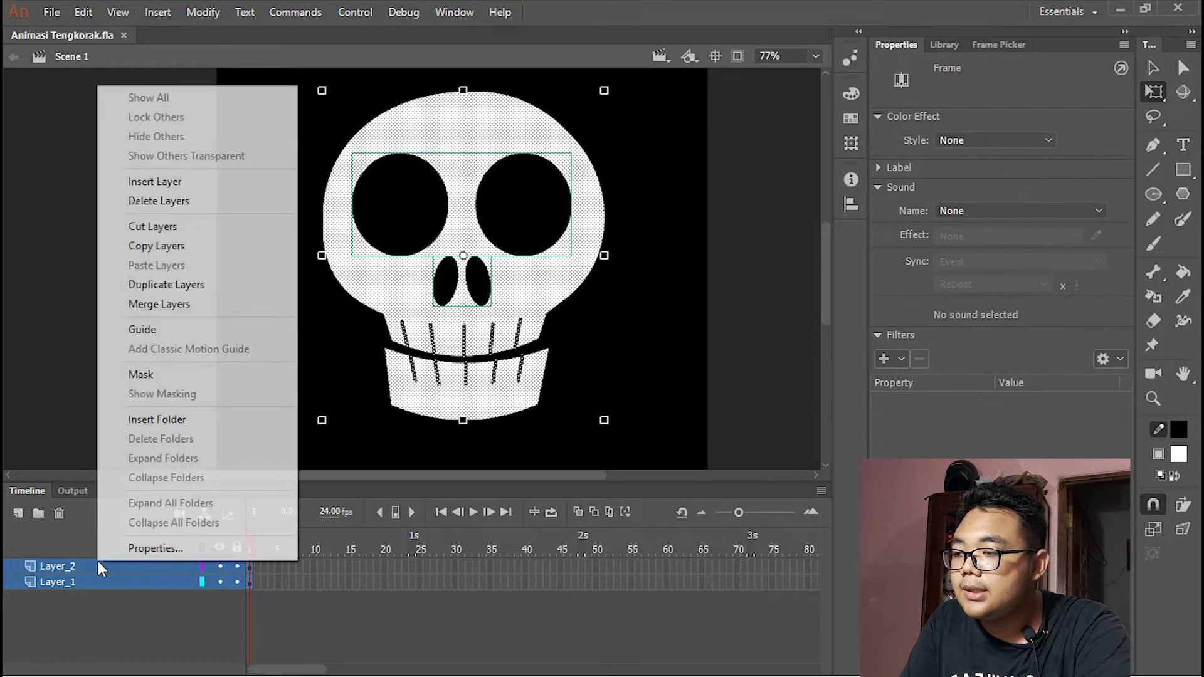
- Cut both skull layers from the scene and create a new Graphic symbol named Tengkorak
{"action": "left_click", "coordinate": [178, 230]}
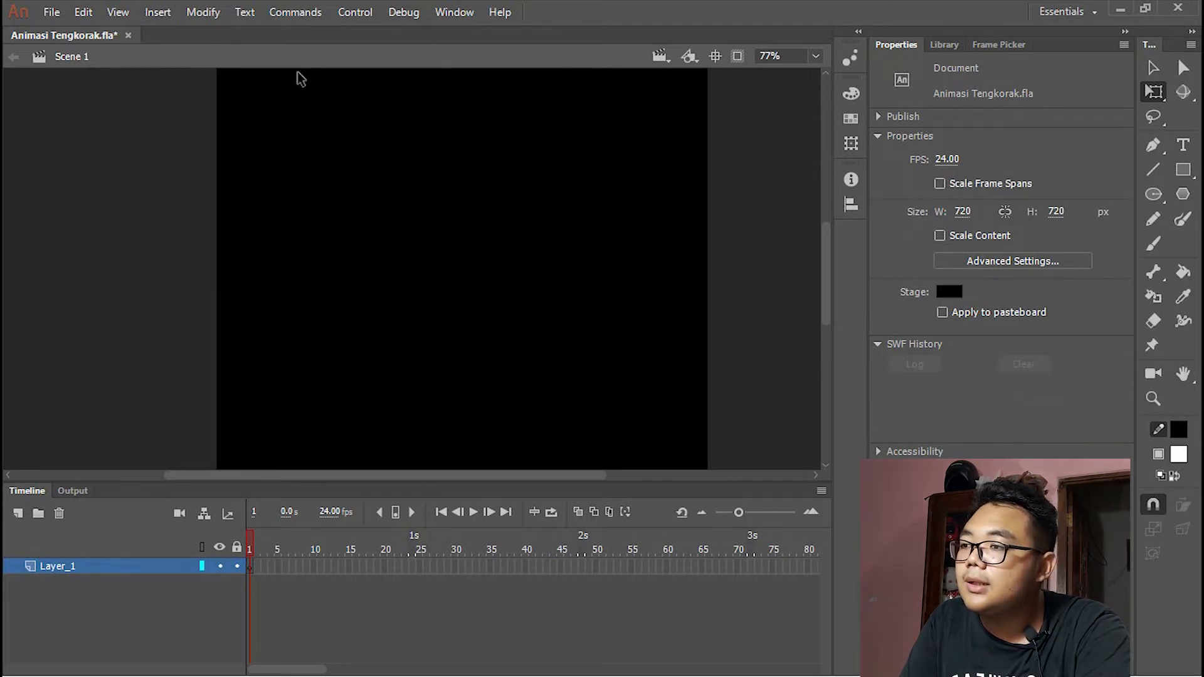
{"action": "left_click", "coordinate": [157, 13]}
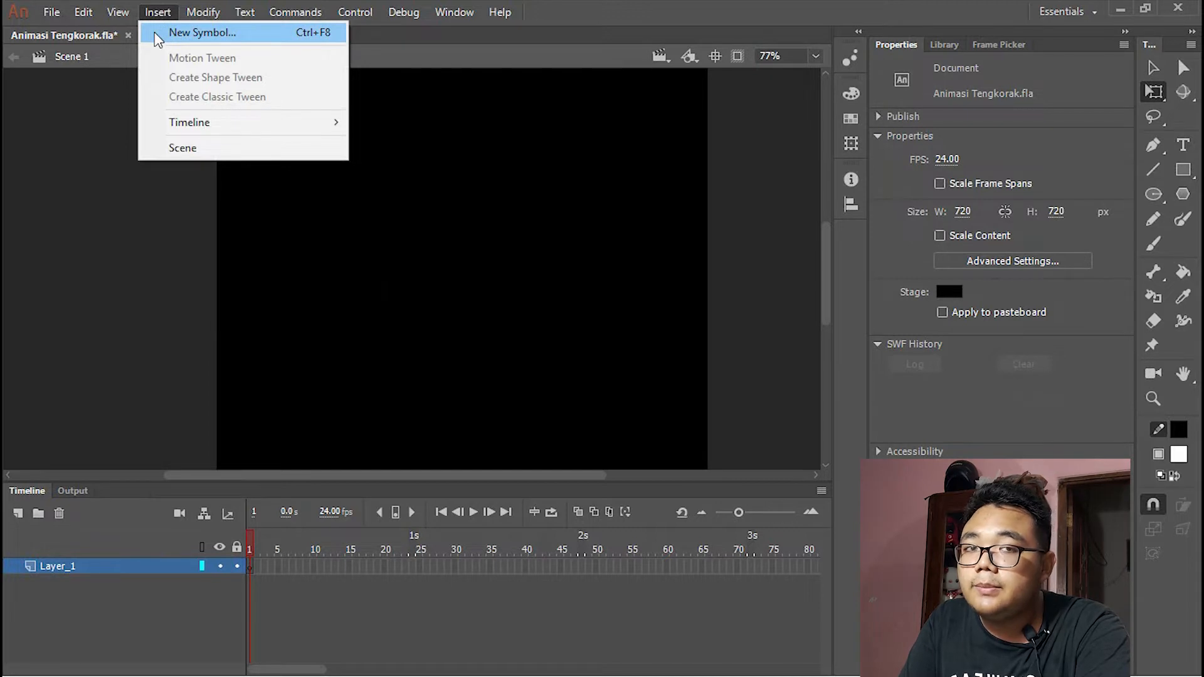
{"action": "left_click", "coordinate": [157, 36]}
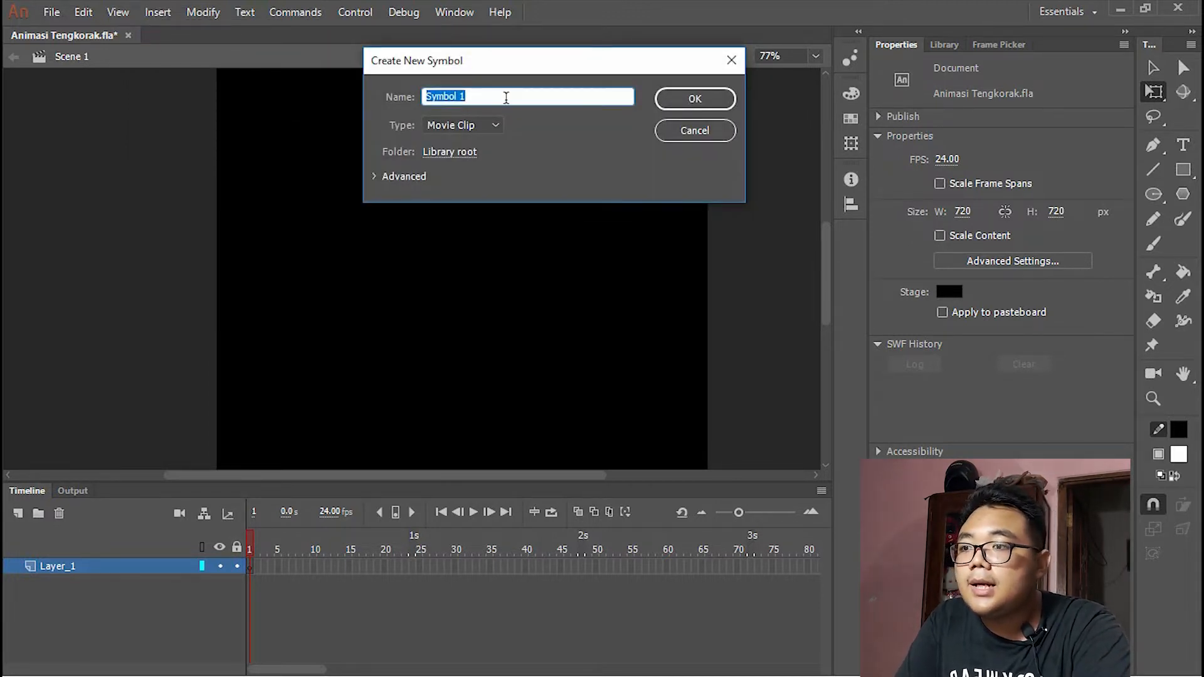
{"action": "type", "text": "Tengkorak"}
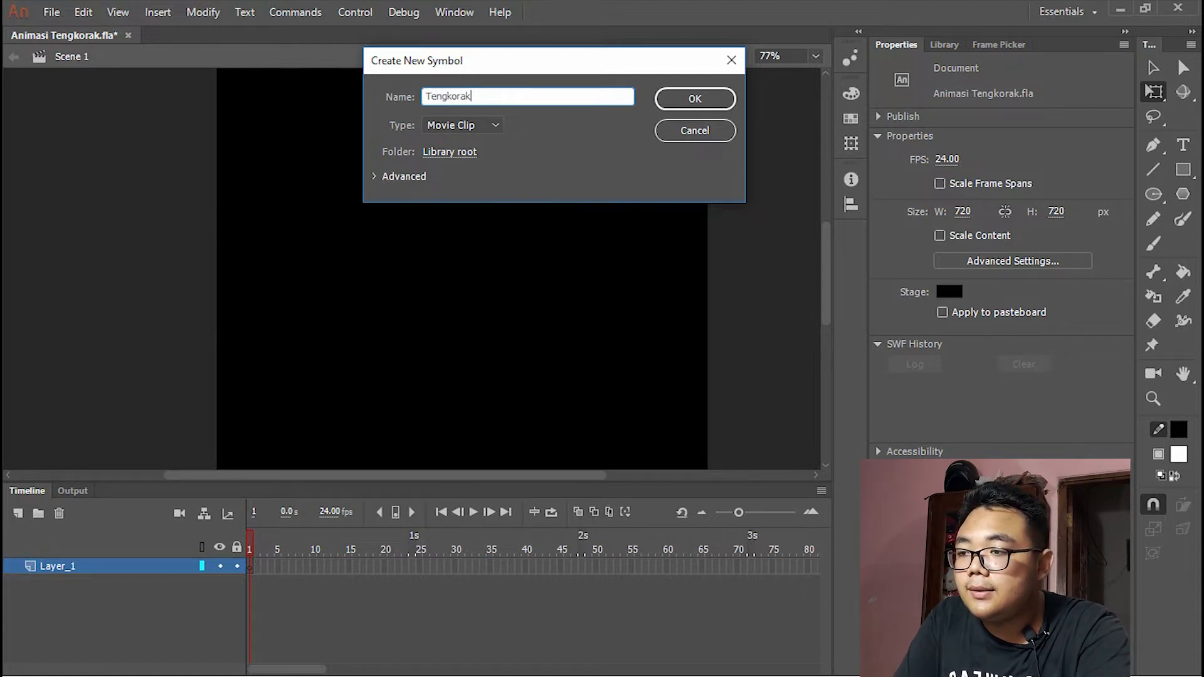
{"action": "left_click", "coordinate": [480, 125]}
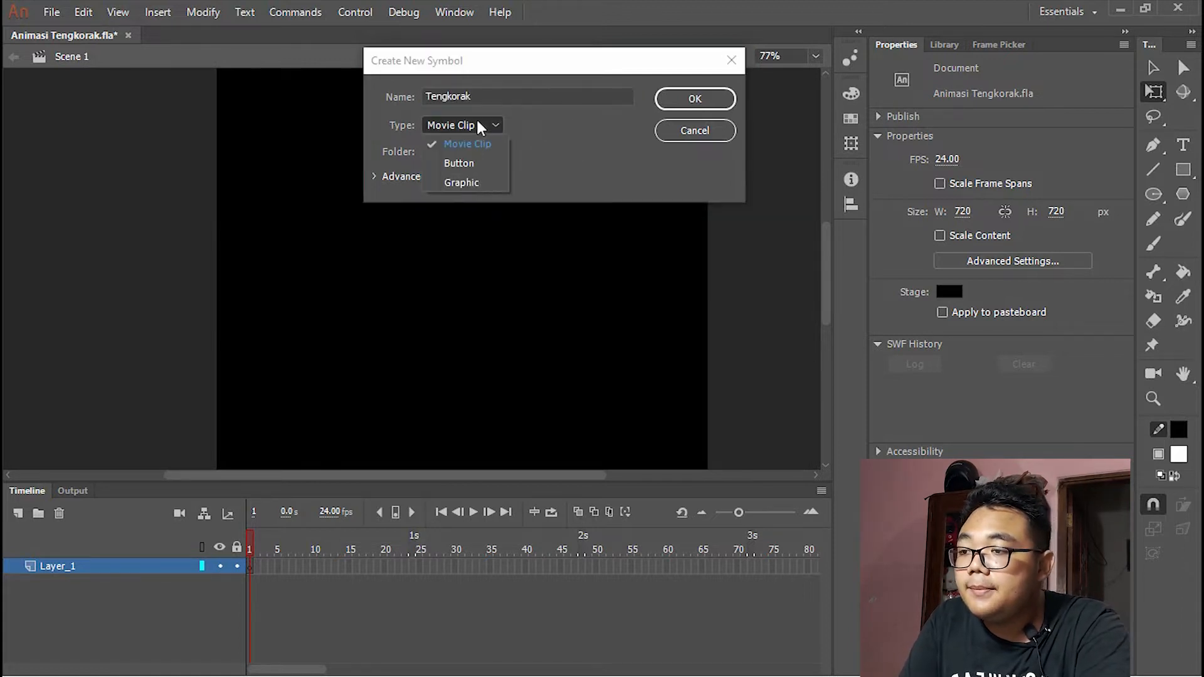
{"action": "left_click", "coordinate": [488, 181]}
{"action": "left_click", "coordinate": [405, 181]}
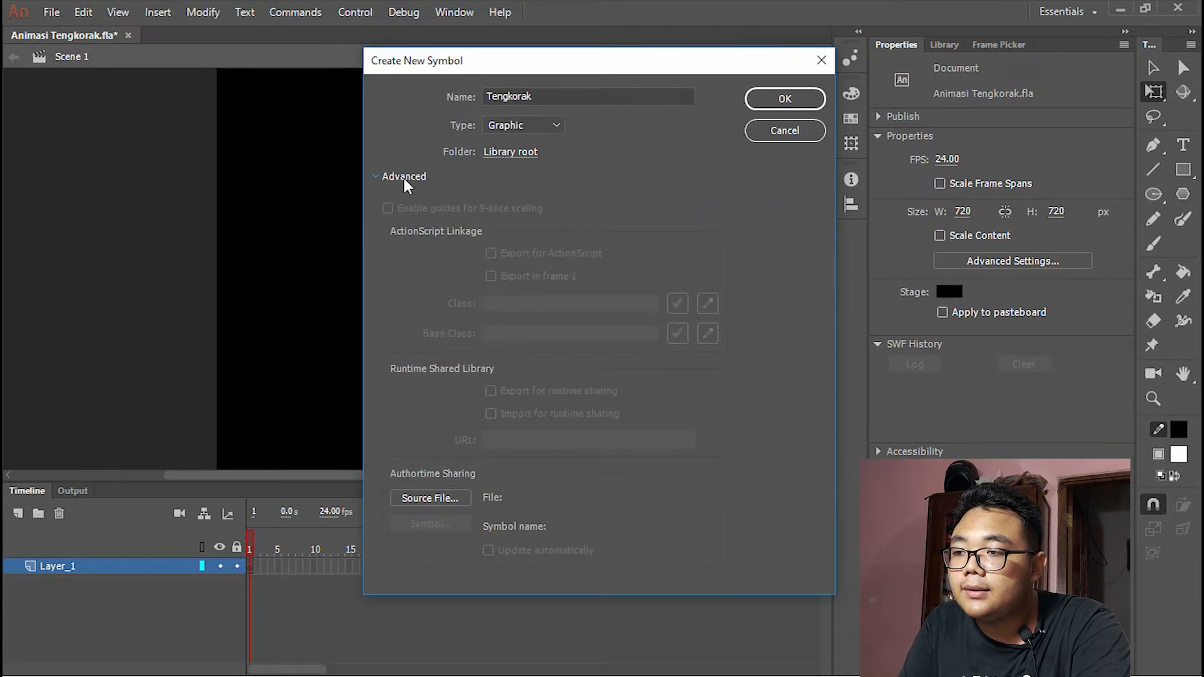
{"action": "left_click", "coordinate": [404, 182]}
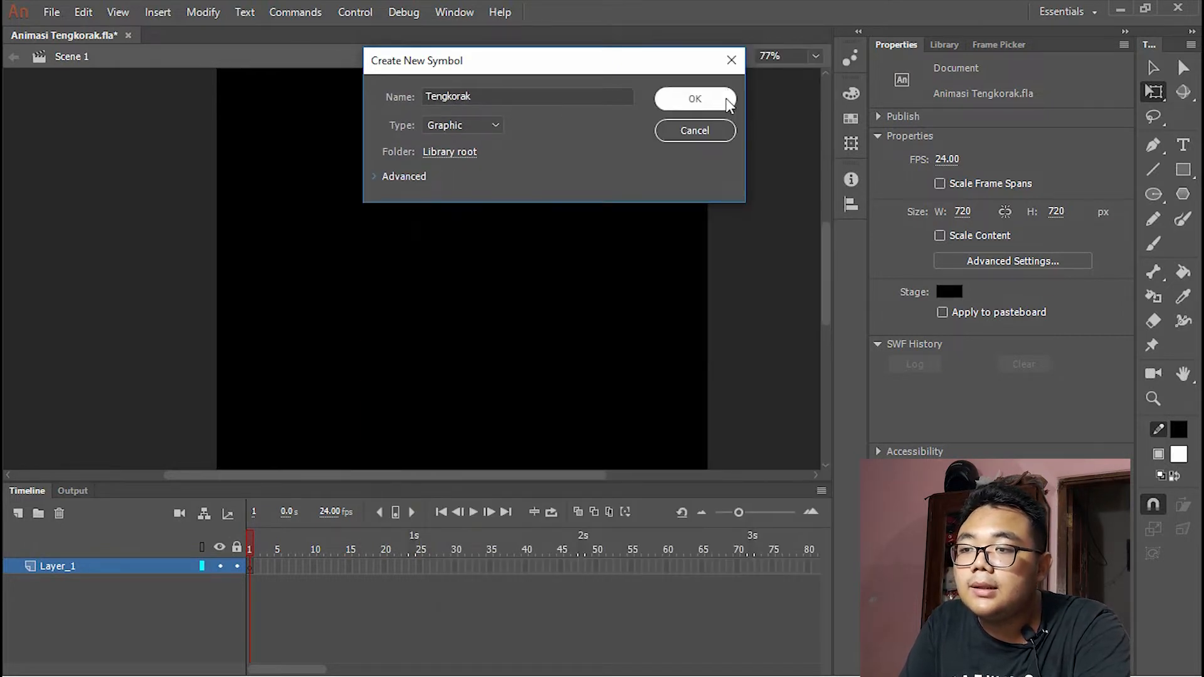
{"action": "left_click", "coordinate": [695, 99]}
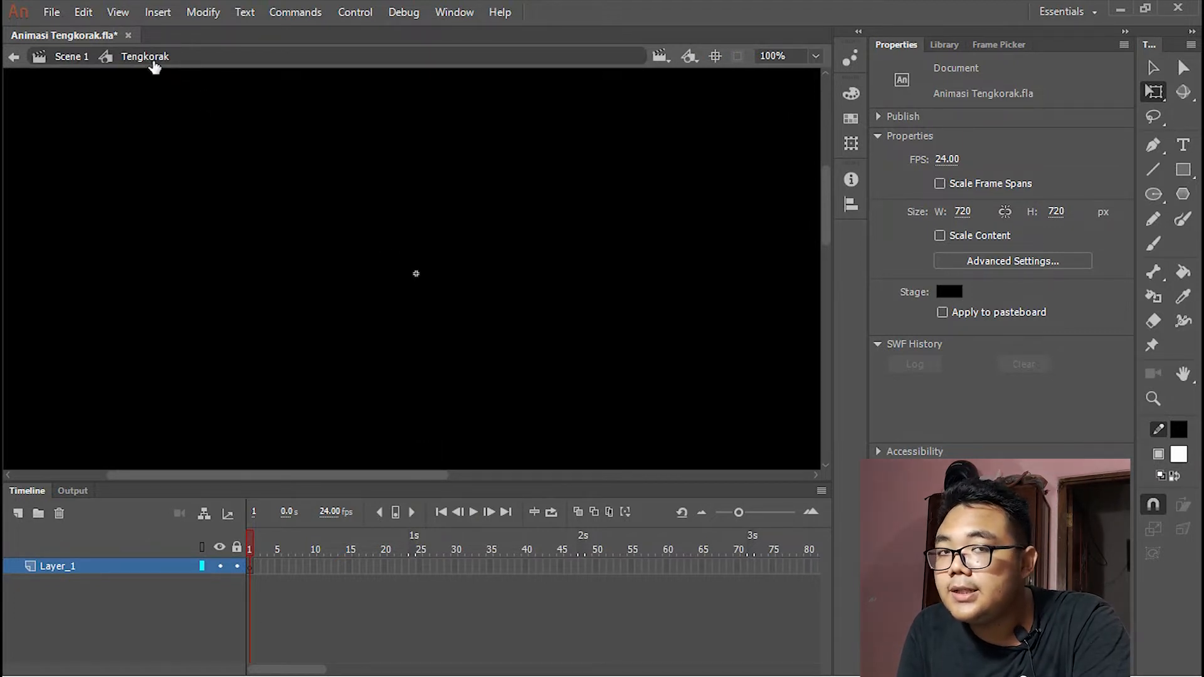
- Paste the cut skull layers into the Tengkorak symbol
{"action": "right_click", "coordinate": [124, 573]}
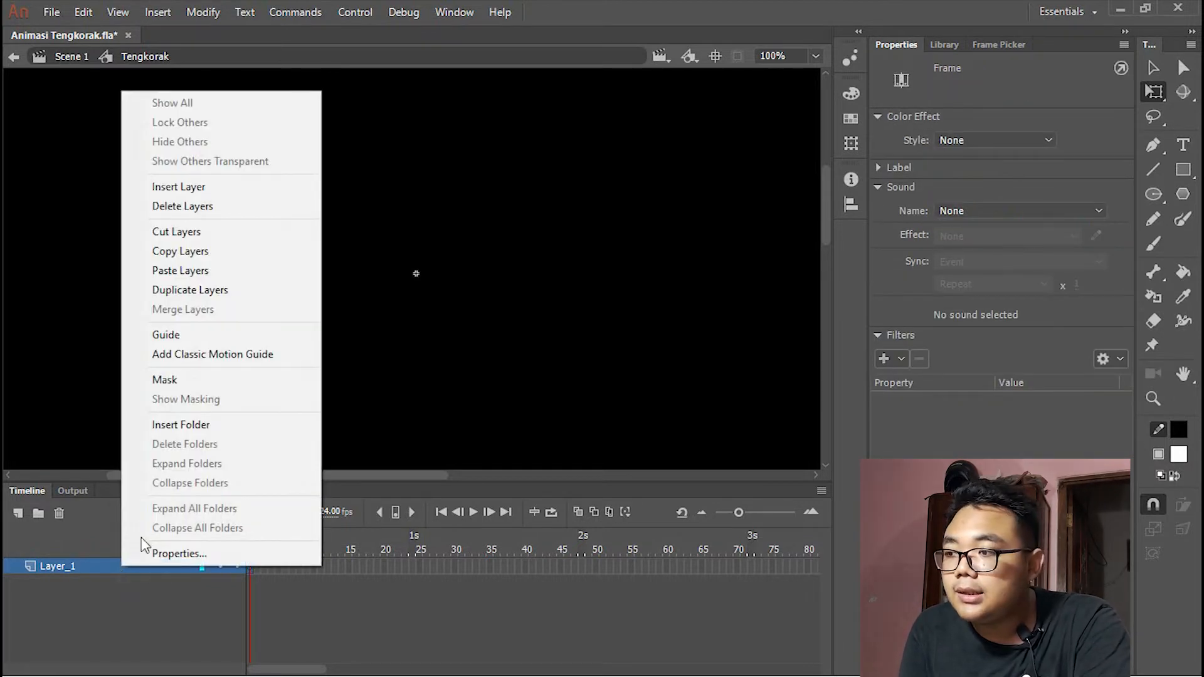
{"action": "left_click", "coordinate": [220, 274]}
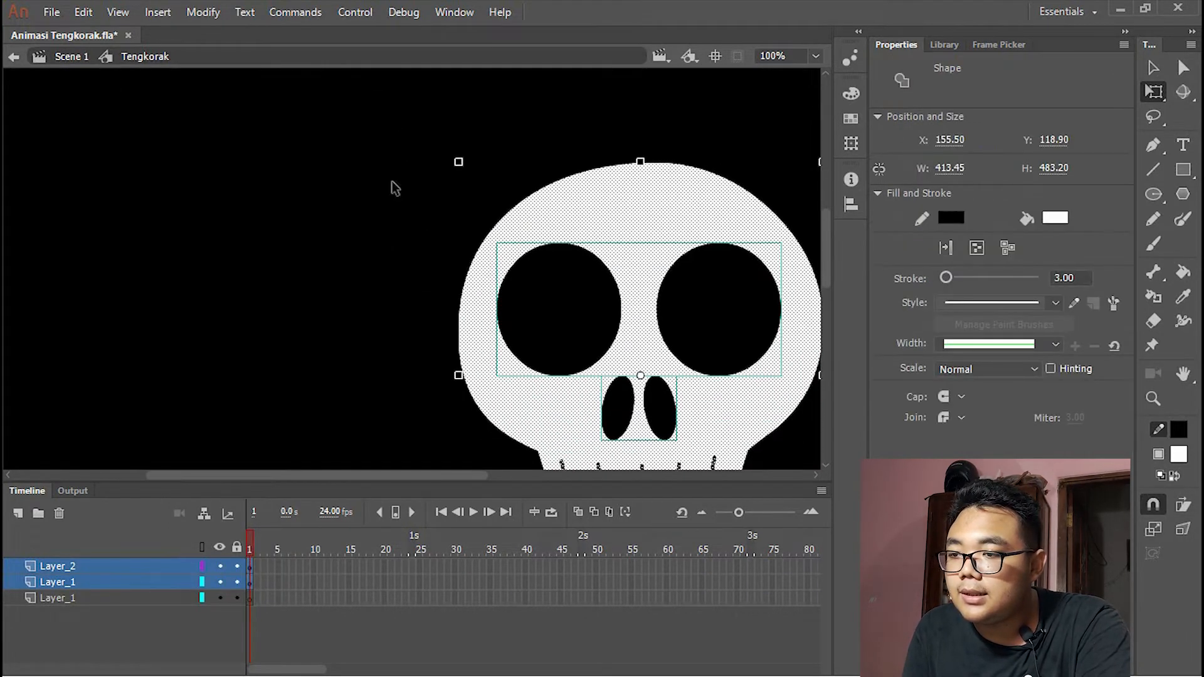
{"action": "scroll", "coordinate": [432, 284], "scroll_direction": "down", "scroll_amount": 5}
{"action": "scroll", "coordinate": [414, 306], "scroll_direction": "up", "scroll_amount": 2}
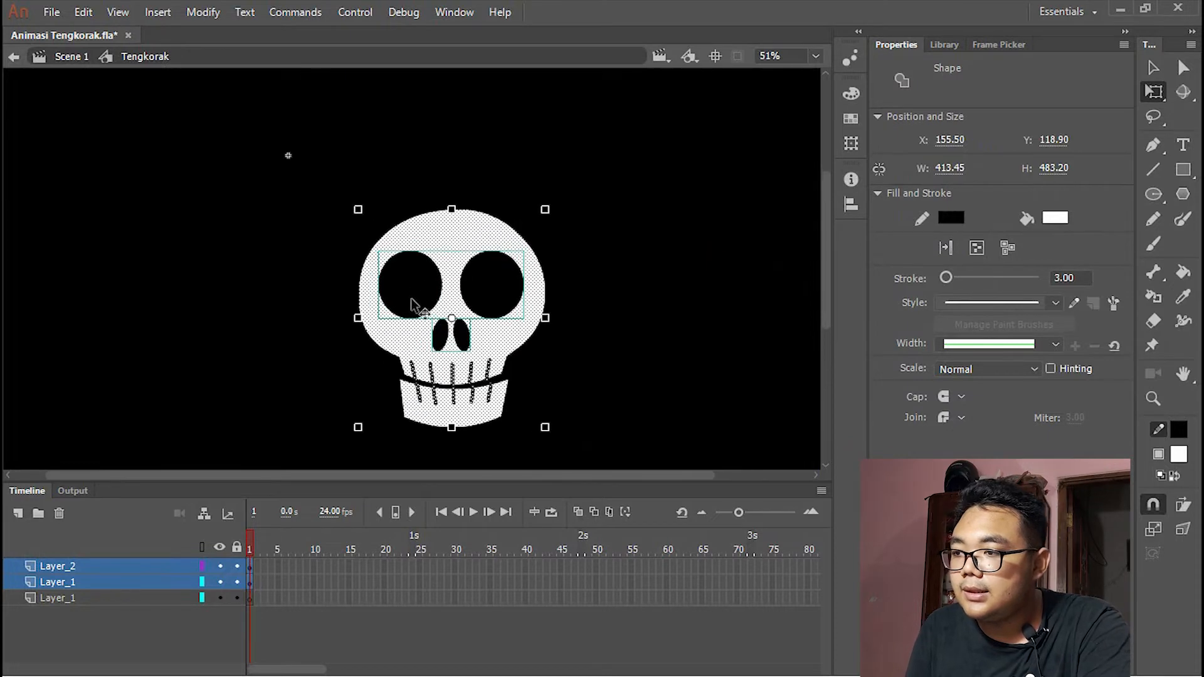
- Move the skull so its centre sits on the symbol's registration point, at about X -206, Y -242
{"action": "left_click_drag", "start_coordinate": [387, 308], "coordinate": [403, 302]}
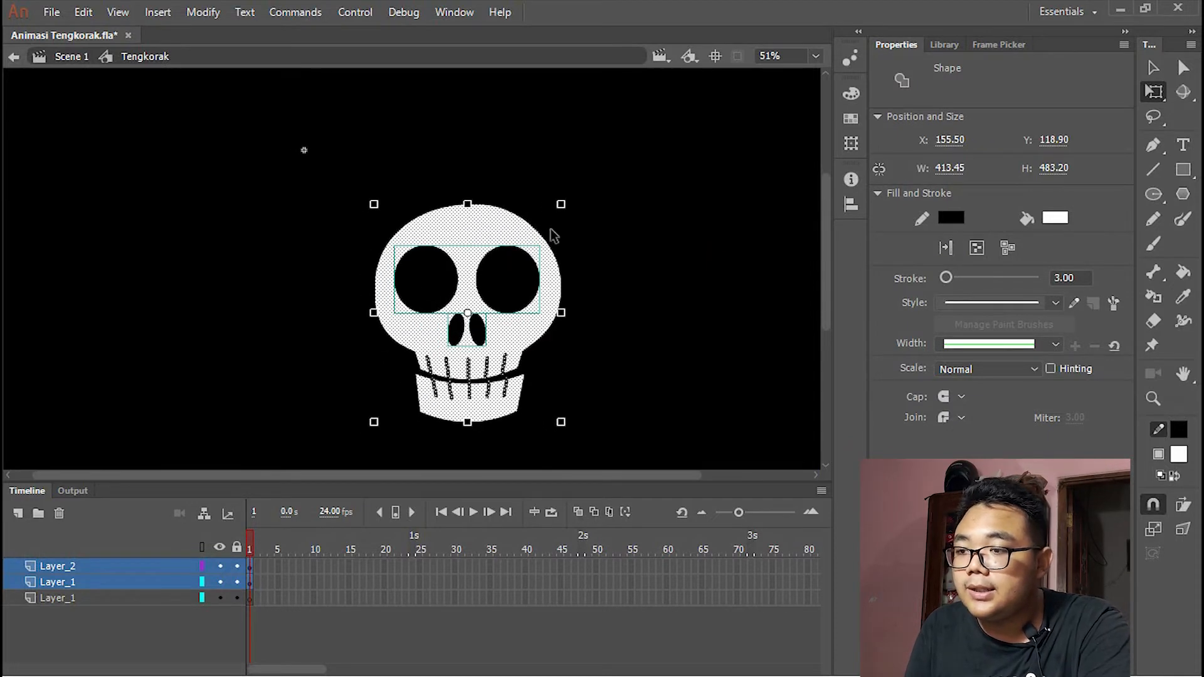
{"action": "left_click_drag", "start_coordinate": [506, 233], "coordinate": [342, 74]}
{"action": "scroll", "coordinate": [433, 255], "scroll_direction": "up", "scroll_amount": 3}
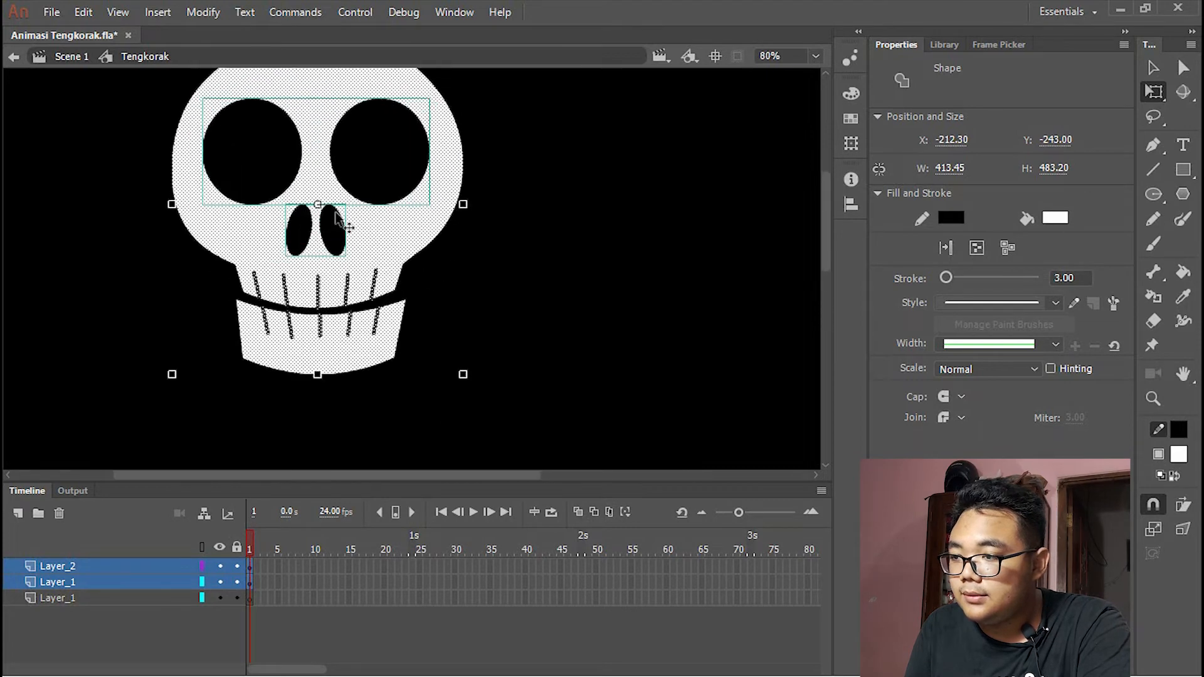
{"action": "scroll", "coordinate": [438, 237], "scroll_direction": "up", "scroll_amount": 1}
{"action": "left_click_drag", "start_coordinate": [438, 236], "coordinate": [445, 227]}
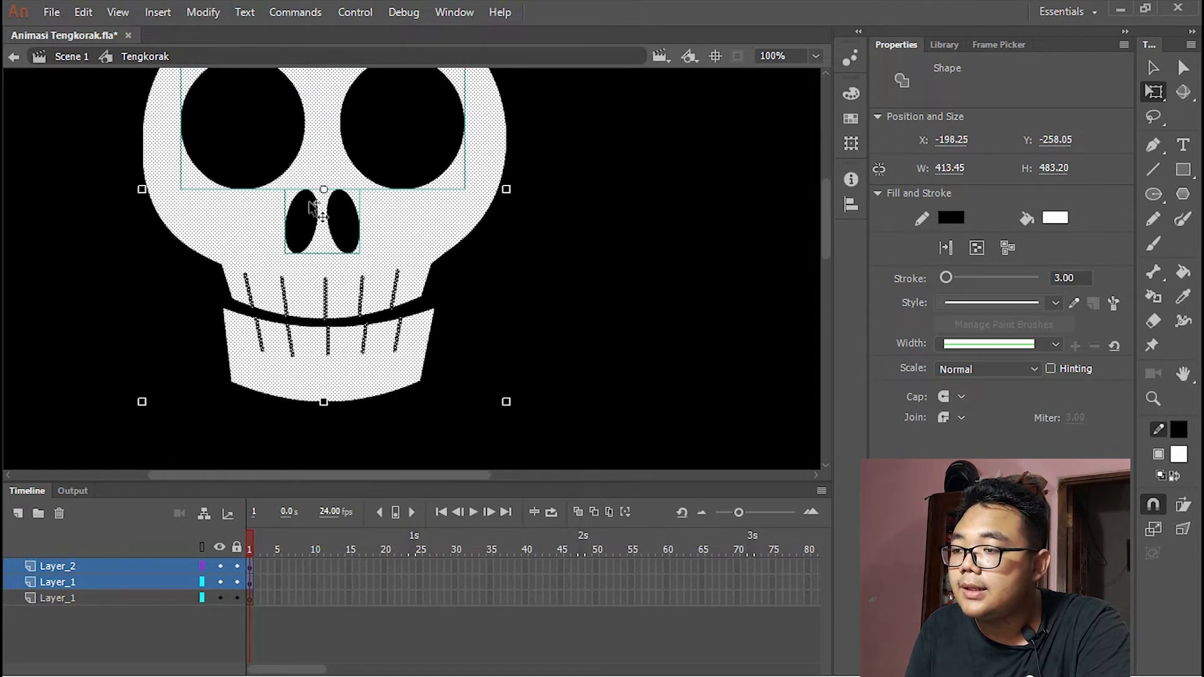
{"action": "scroll", "coordinate": [312, 207], "scroll_direction": "up", "scroll_amount": 5}
{"action": "left_click_drag", "start_coordinate": [414, 179], "coordinate": [350, 220]}
{"action": "scroll", "coordinate": [370, 235], "scroll_direction": "down", "scroll_amount": 8}
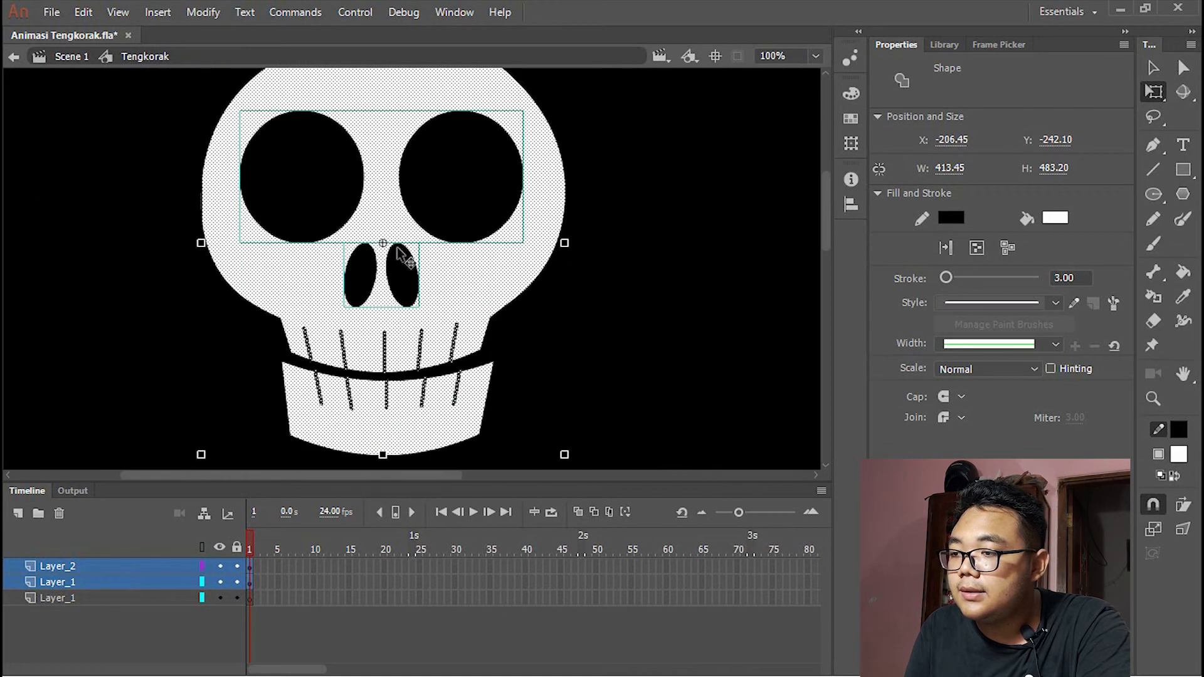
{"action": "left_click", "coordinate": [489, 330]}
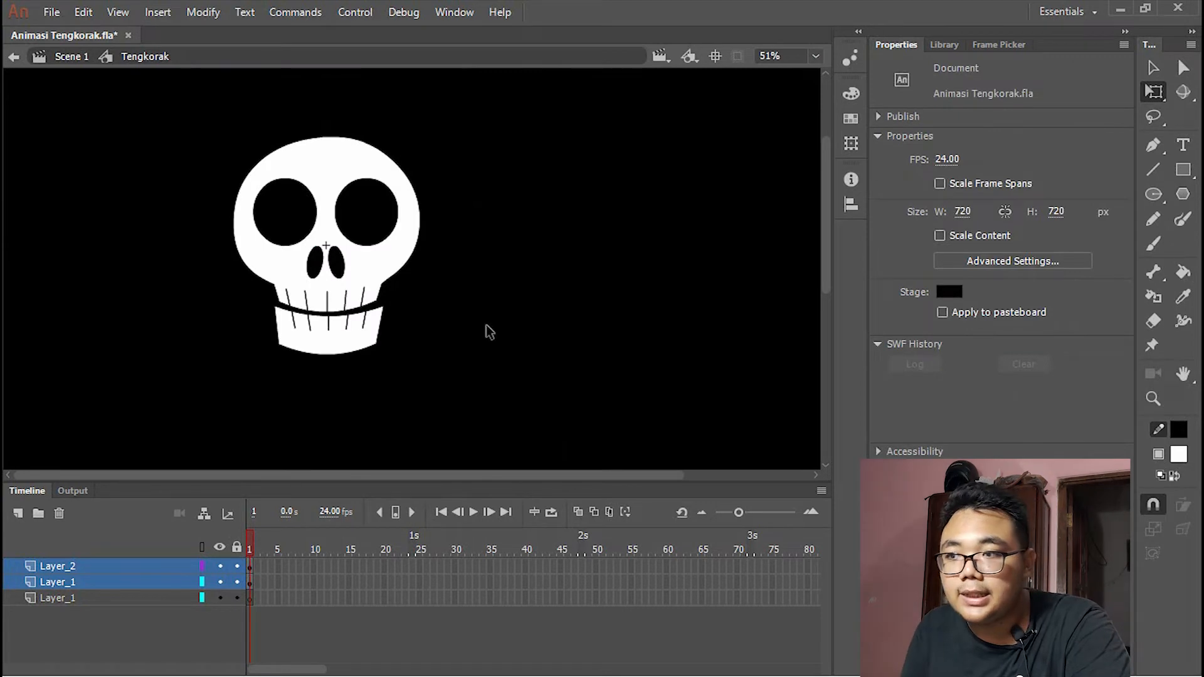
{"action": "left_click", "coordinate": [355, 597]}
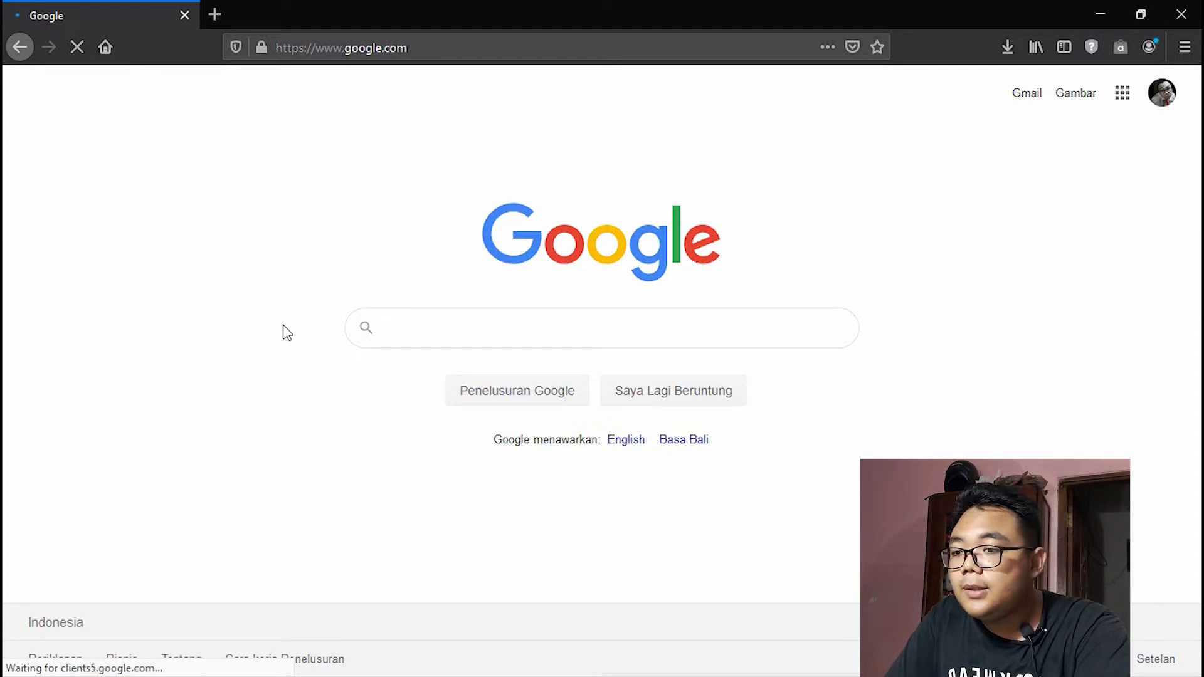
- Switch to the browser, search Google for "youtube library" and open the YouTube Audio Library result
{"action": "type", "text": "youtube"}
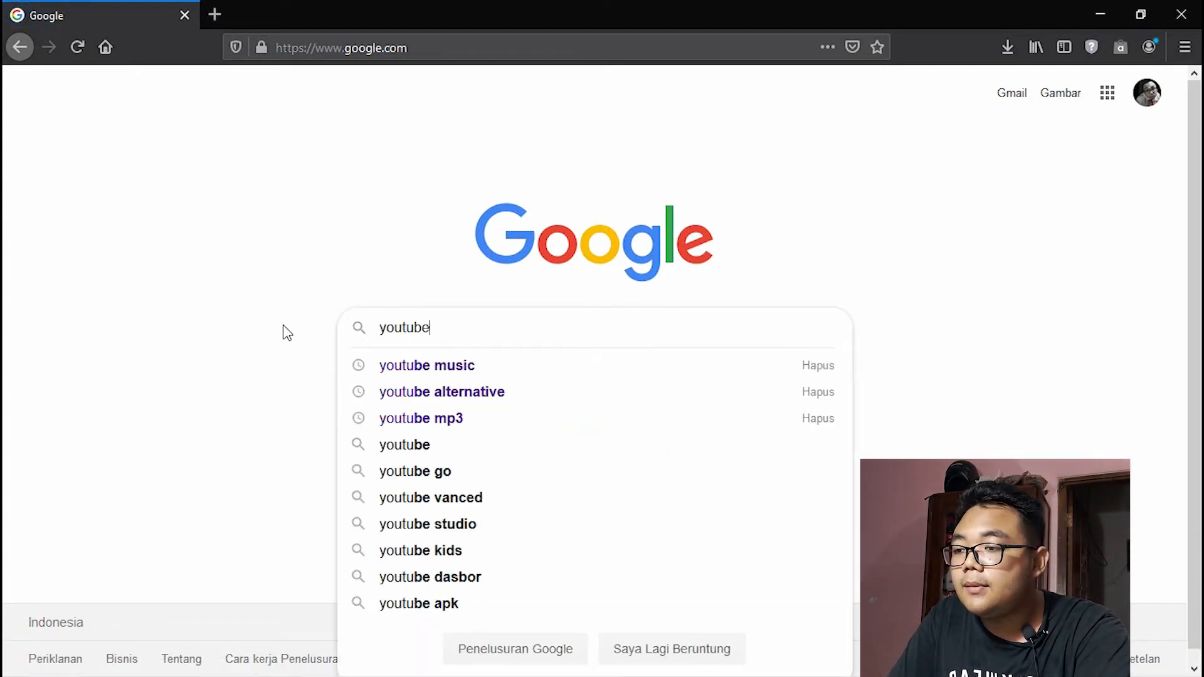
{"action": "type", "text": " li"}
{"action": "key", "text": "Down"}
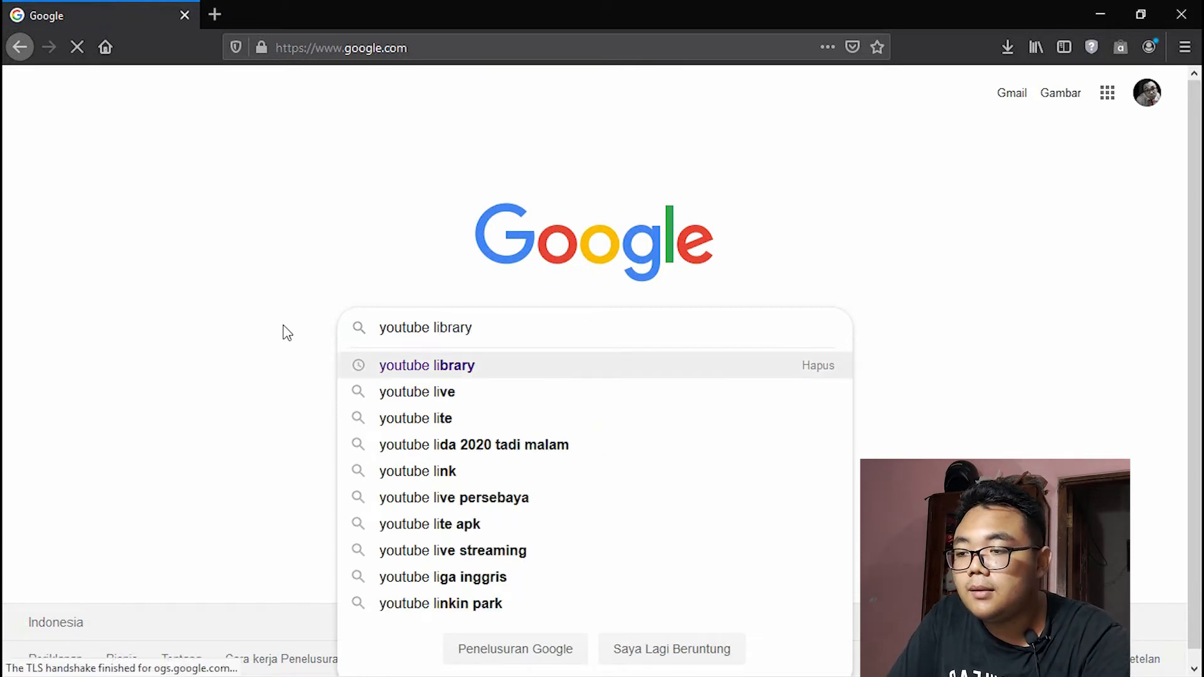
{"action": "key", "text": "Return"}
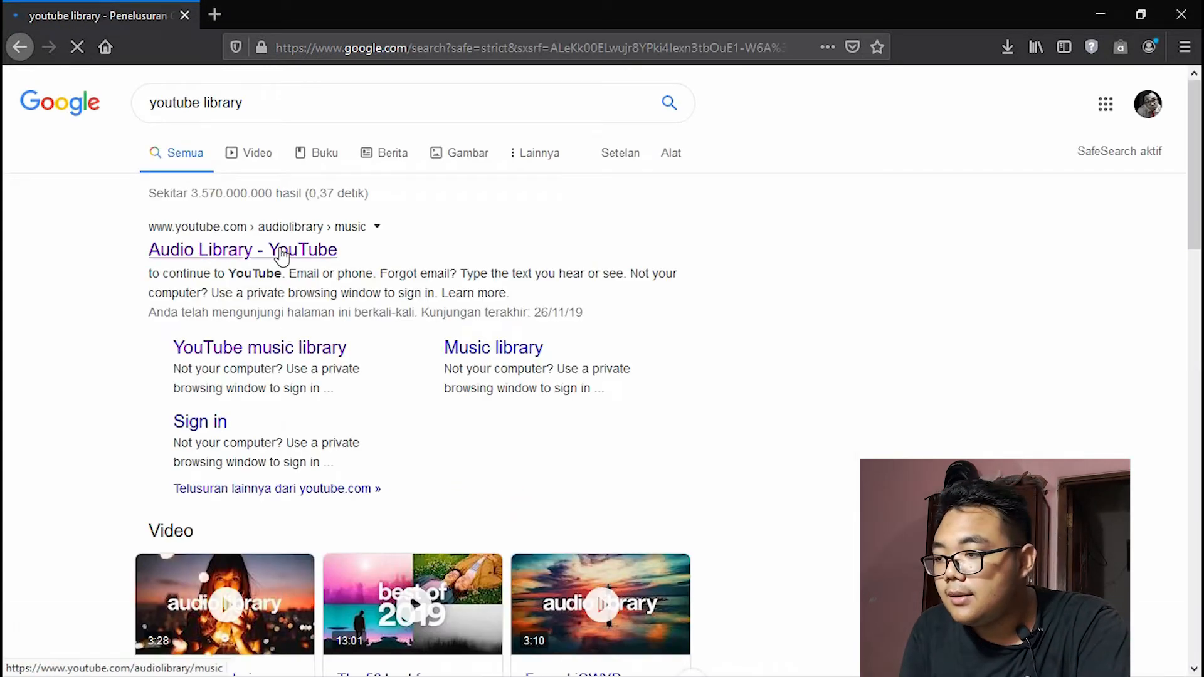
{"action": "left_click", "coordinate": [282, 254]}
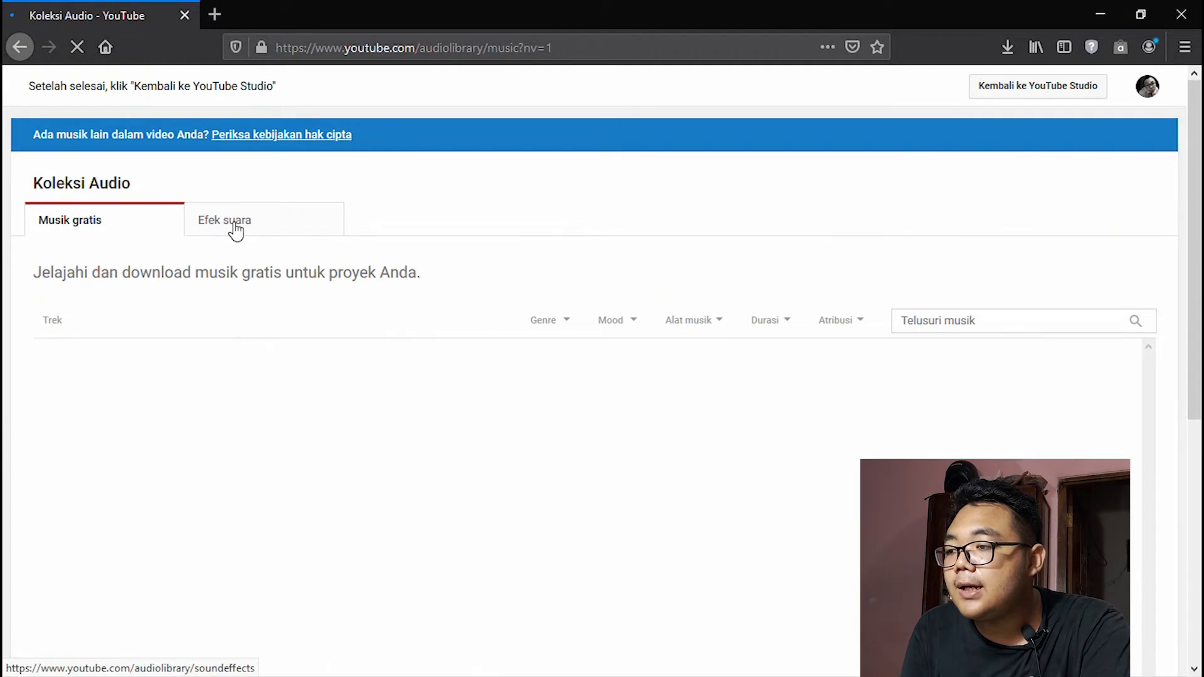
- Search the Audio Library's sound effects (Efek suara) for "laughing"
{"action": "left_click", "coordinate": [236, 231]}
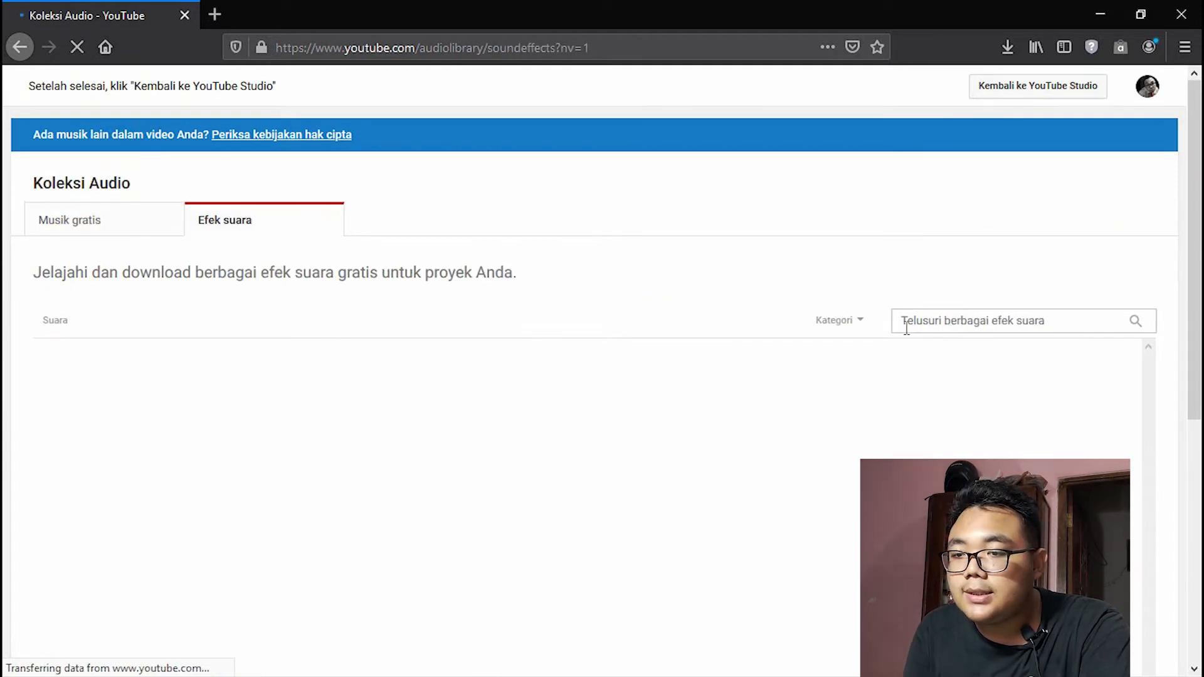
{"action": "left_click", "coordinate": [924, 325]}
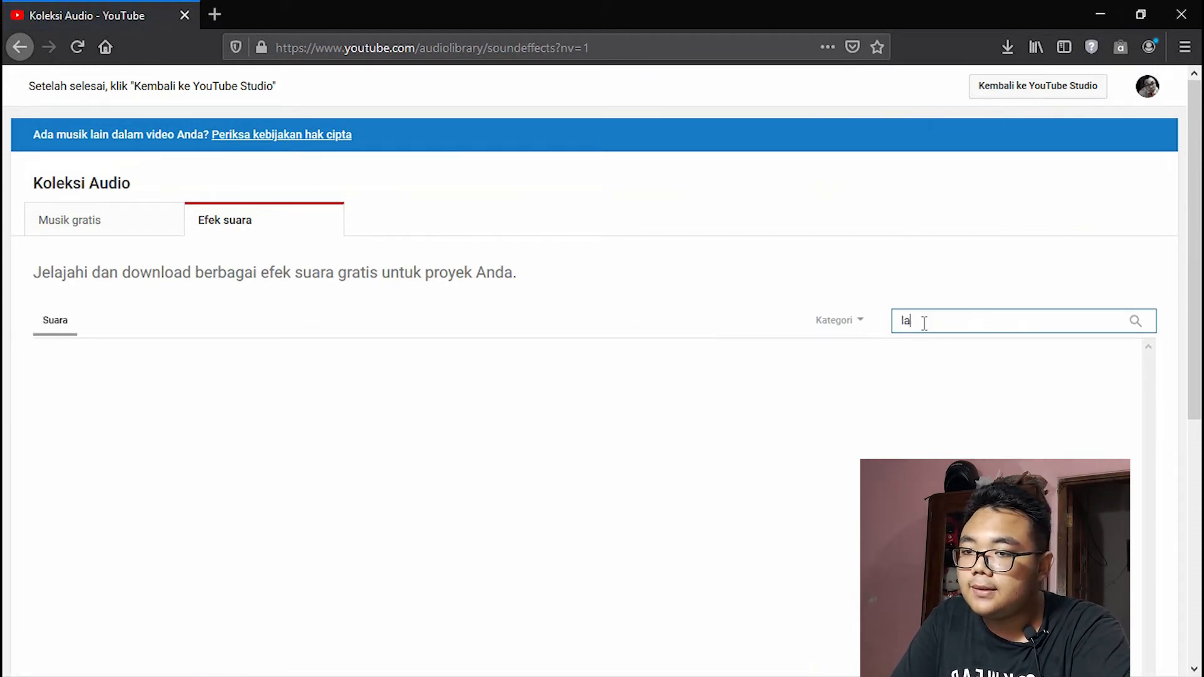
{"action": "type", "text": "laughing"}
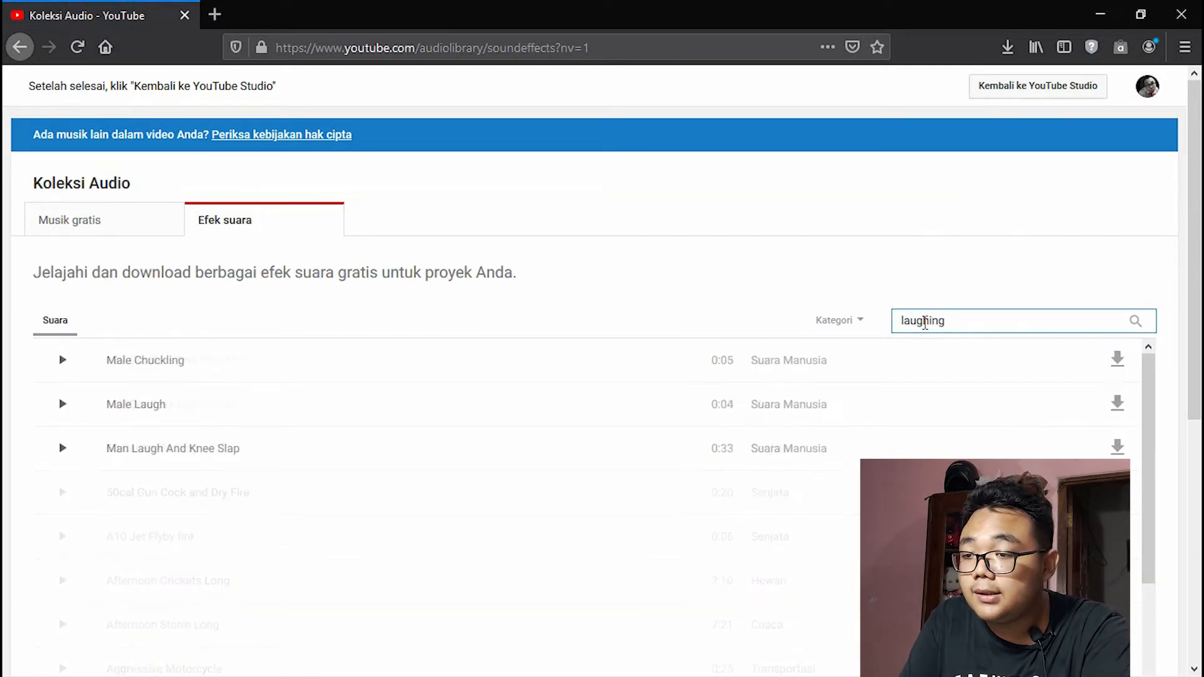
- Preview the Male Chuckling, Male Laugh and Man Laugh And Knee Slap sound effects, with the volume raised to 100
{"action": "left_click", "coordinate": [62, 360]}
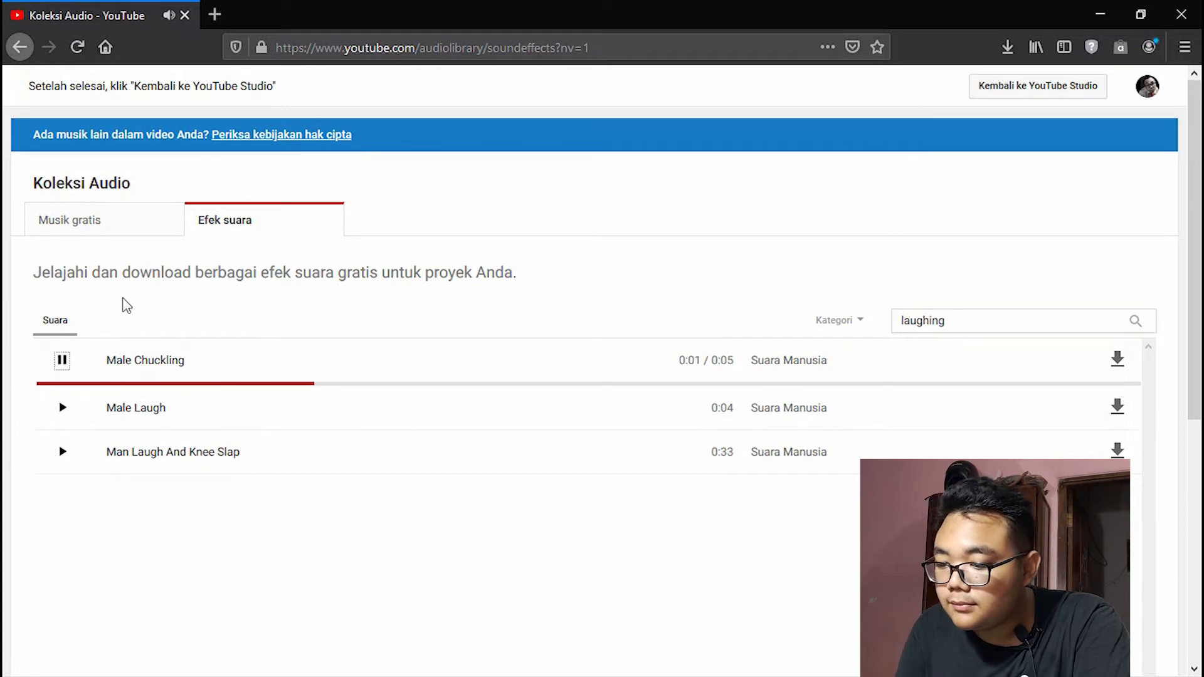
{"action": "key", "text": "XF86AudioRaiseVolume"}
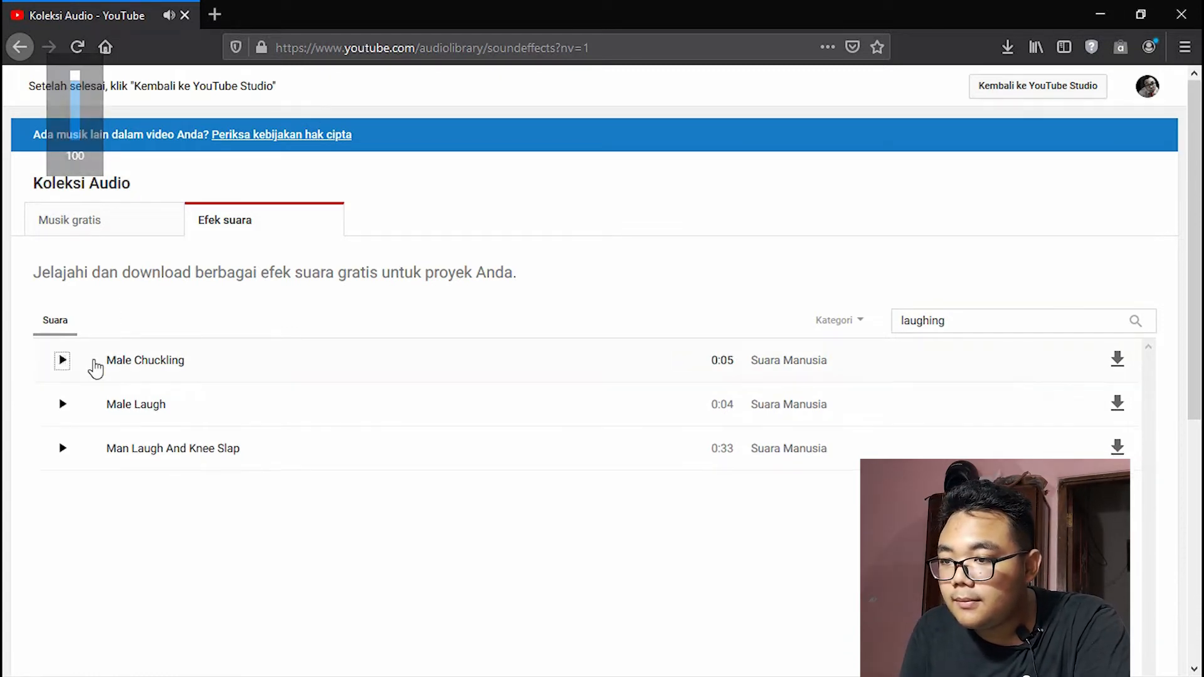
{"action": "left_click", "coordinate": [63, 405]}
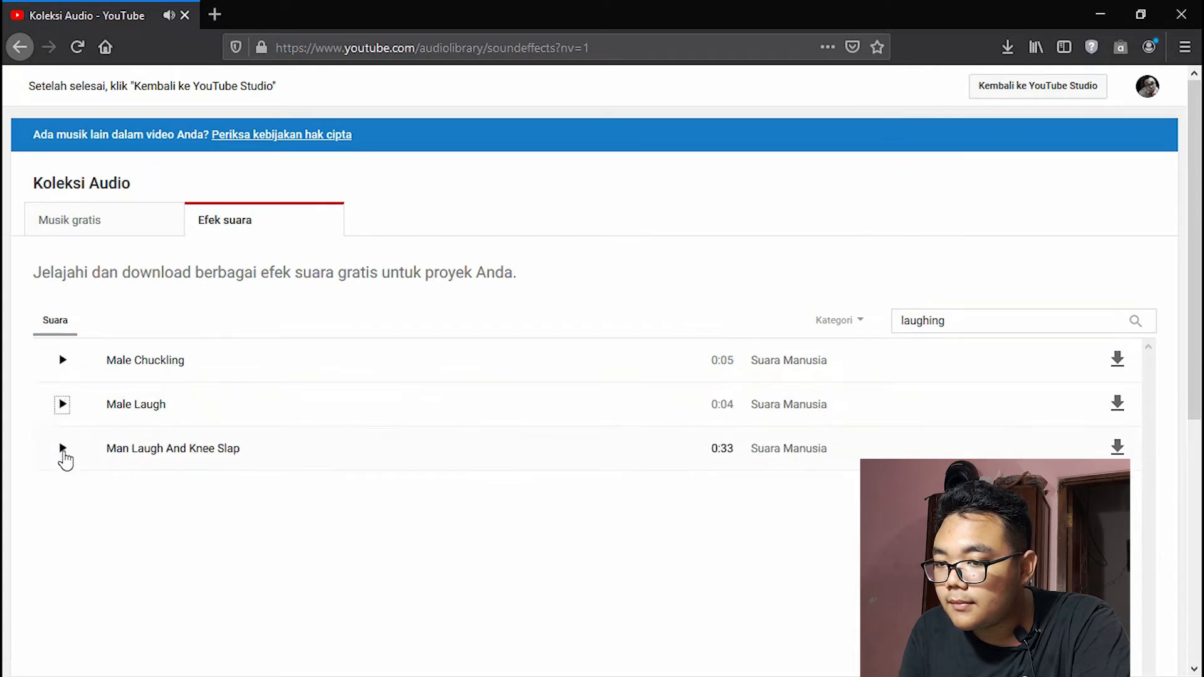
{"action": "left_click", "coordinate": [63, 450]}
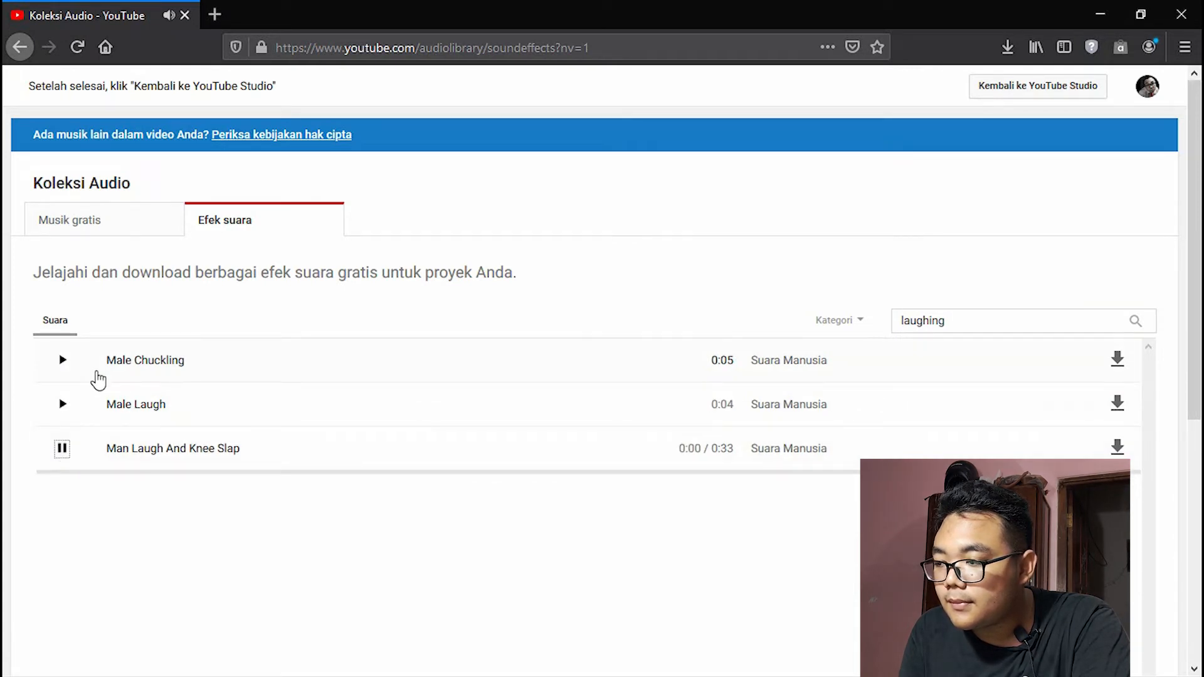
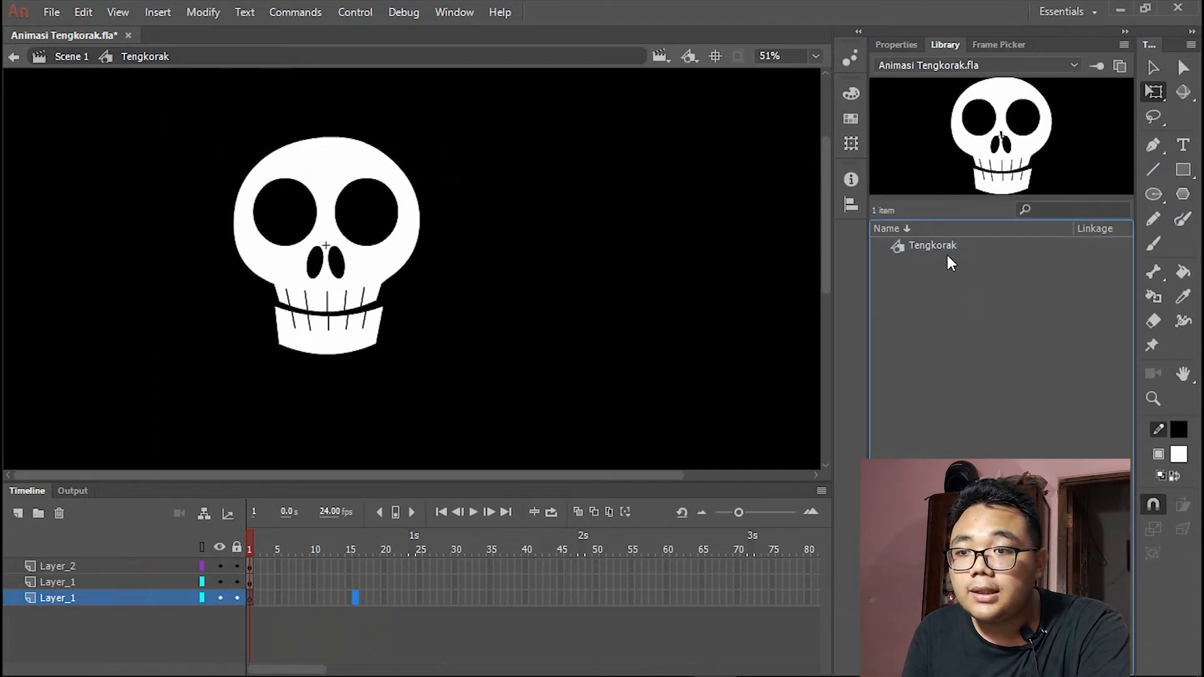
- View the document properties of Animasi Tengkorak.fla and bring its library back into view
{"action": "left_click", "coordinate": [910, 43]}
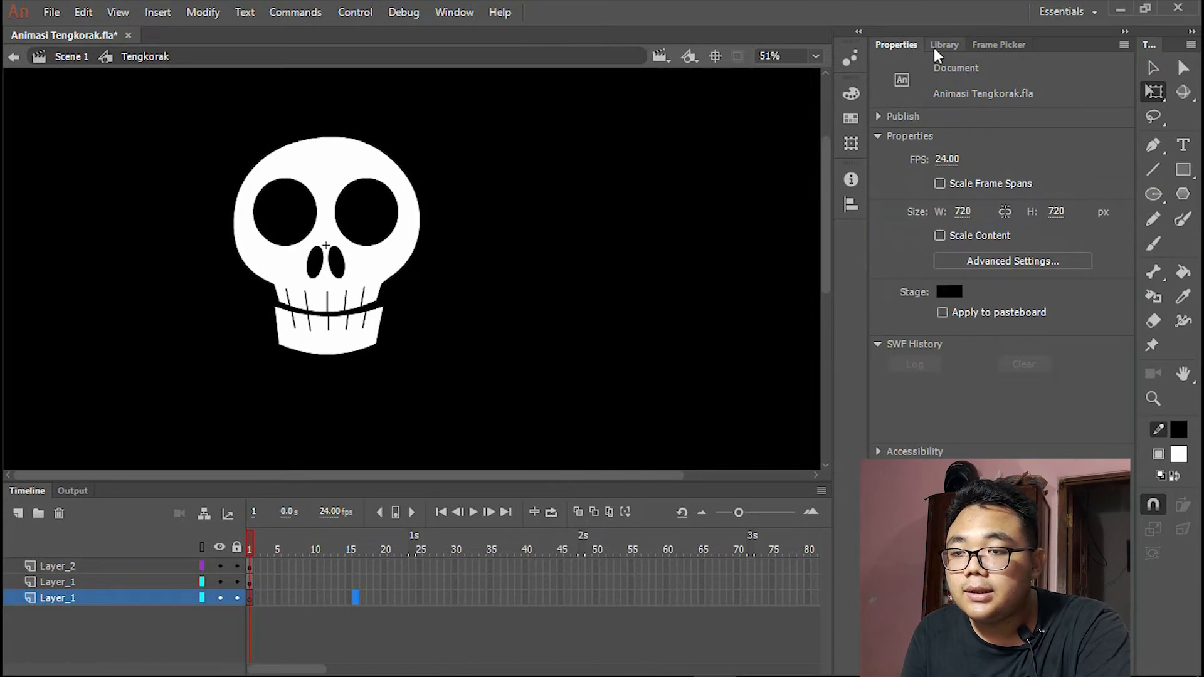
{"action": "left_click", "coordinate": [935, 47]}
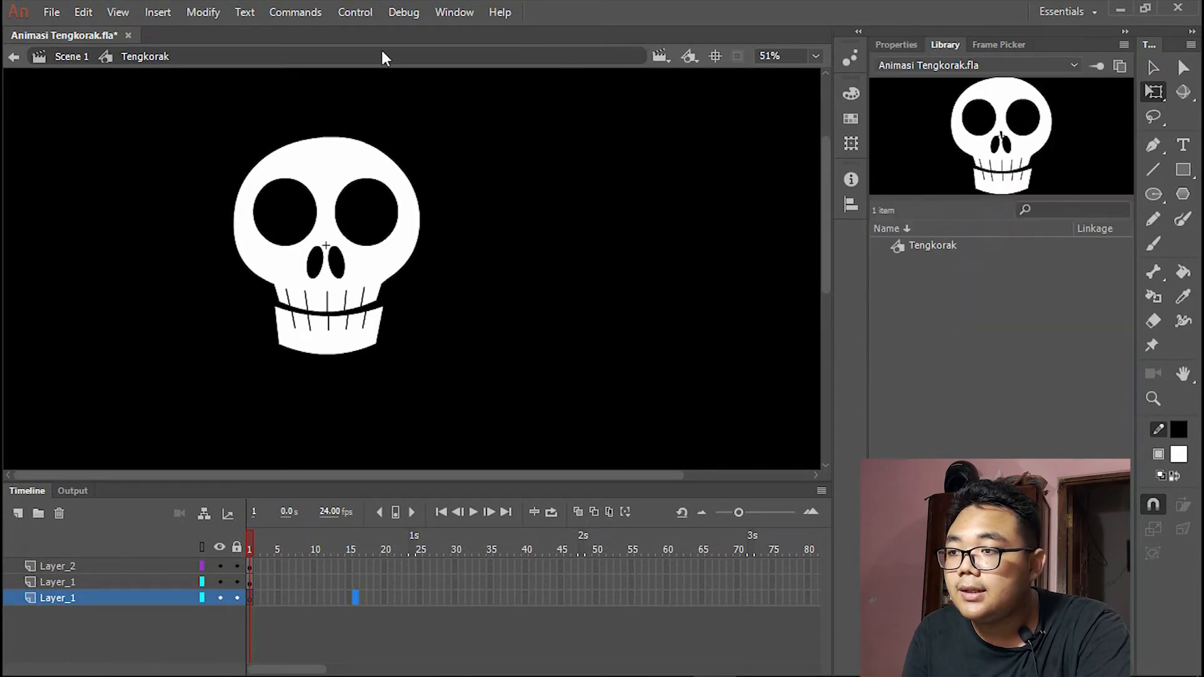
{"action": "left_click", "coordinate": [460, 12]}
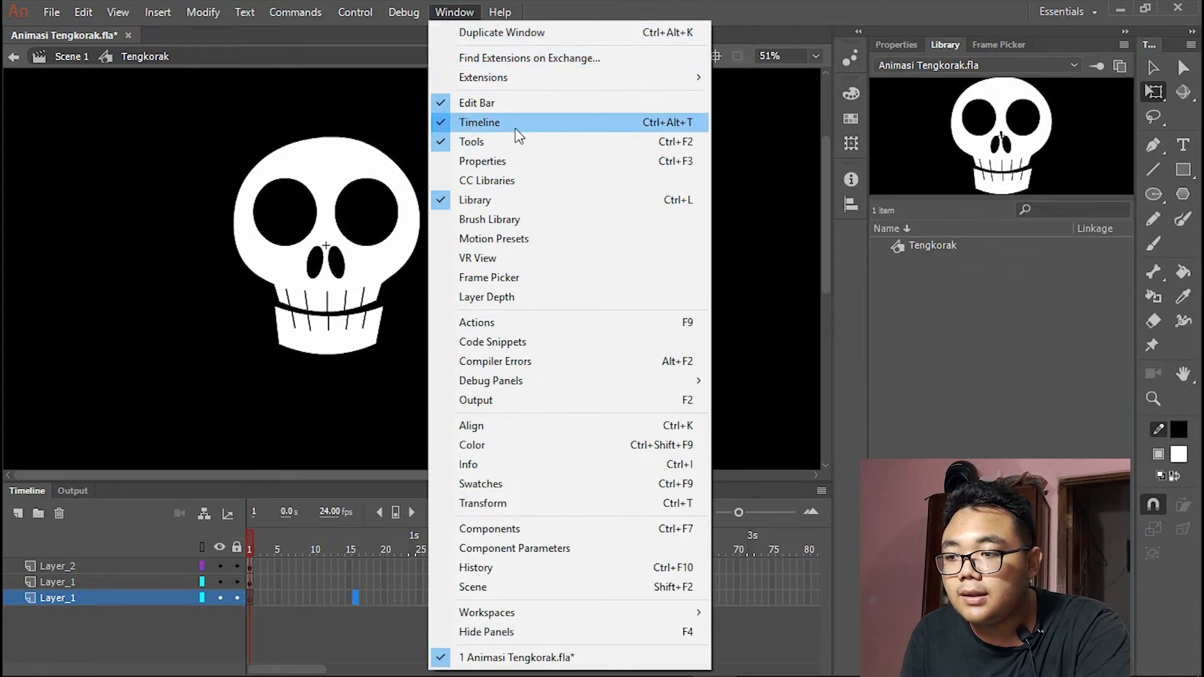
{"action": "left_click", "coordinate": [548, 196]}
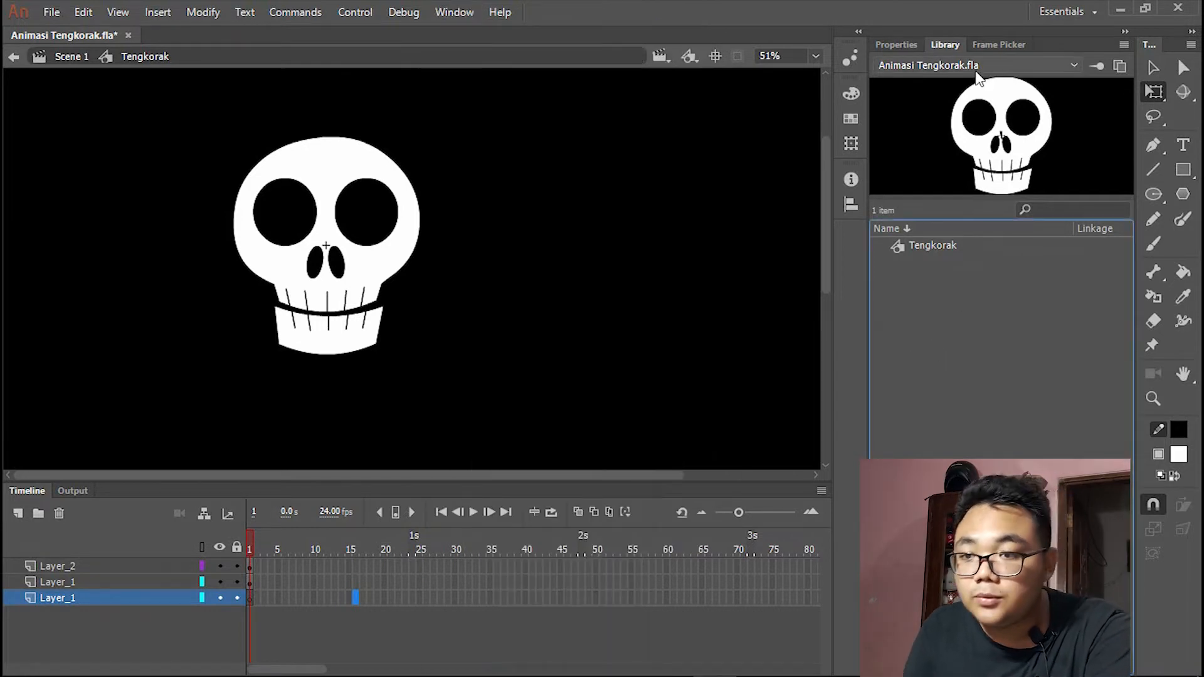
- Import the downloaded Male_Laugh.mp3 from the browser's downloads into the library of Animasi Tengkorak.fla and preview the sound
{"action": "key", "text": "alt+Tab"}
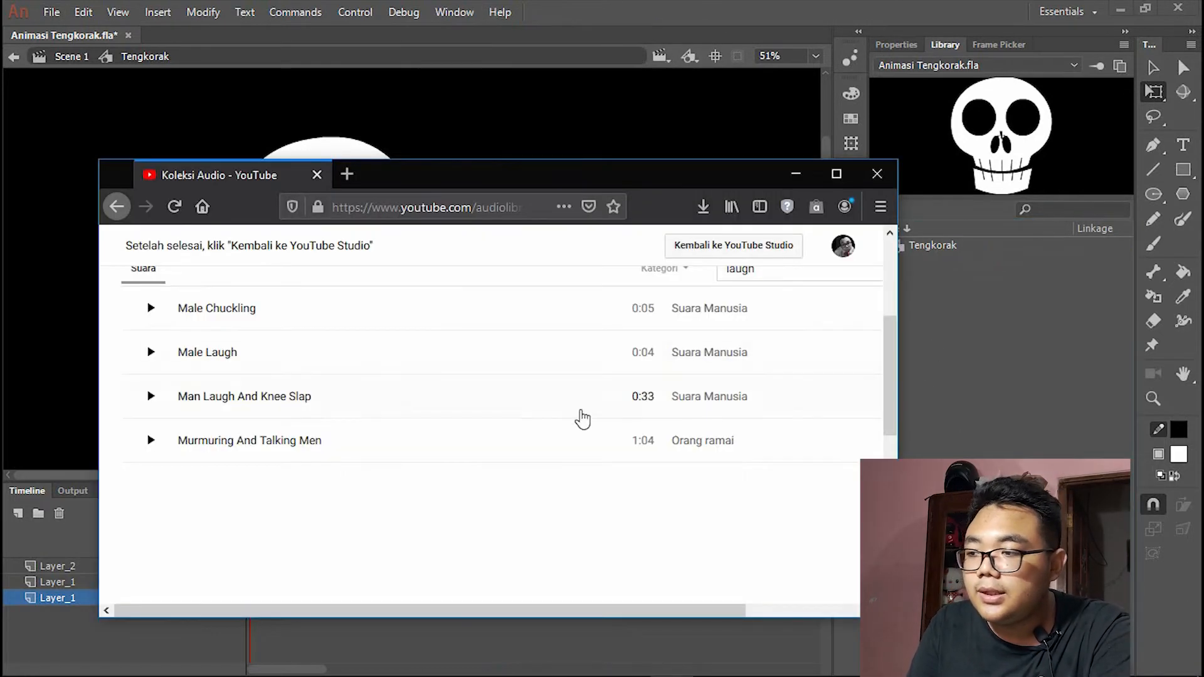
{"action": "left_click", "coordinate": [703, 206]}
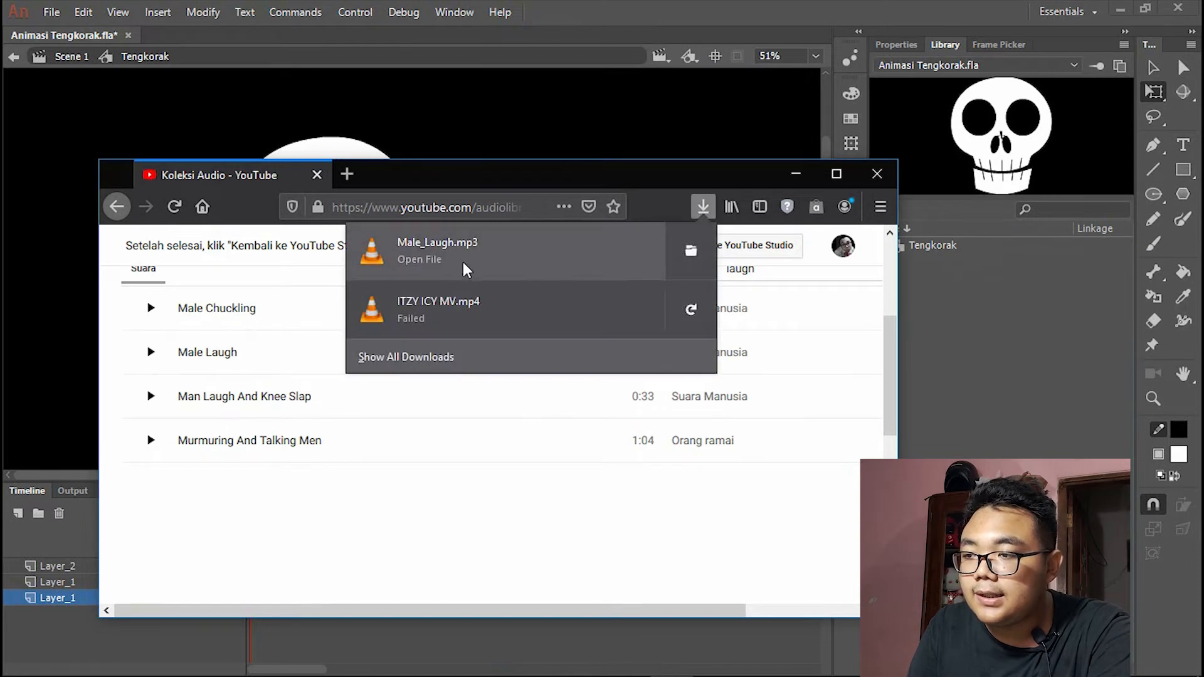
{"action": "left_click_drag", "start_coordinate": [463, 262], "coordinate": [993, 326]}
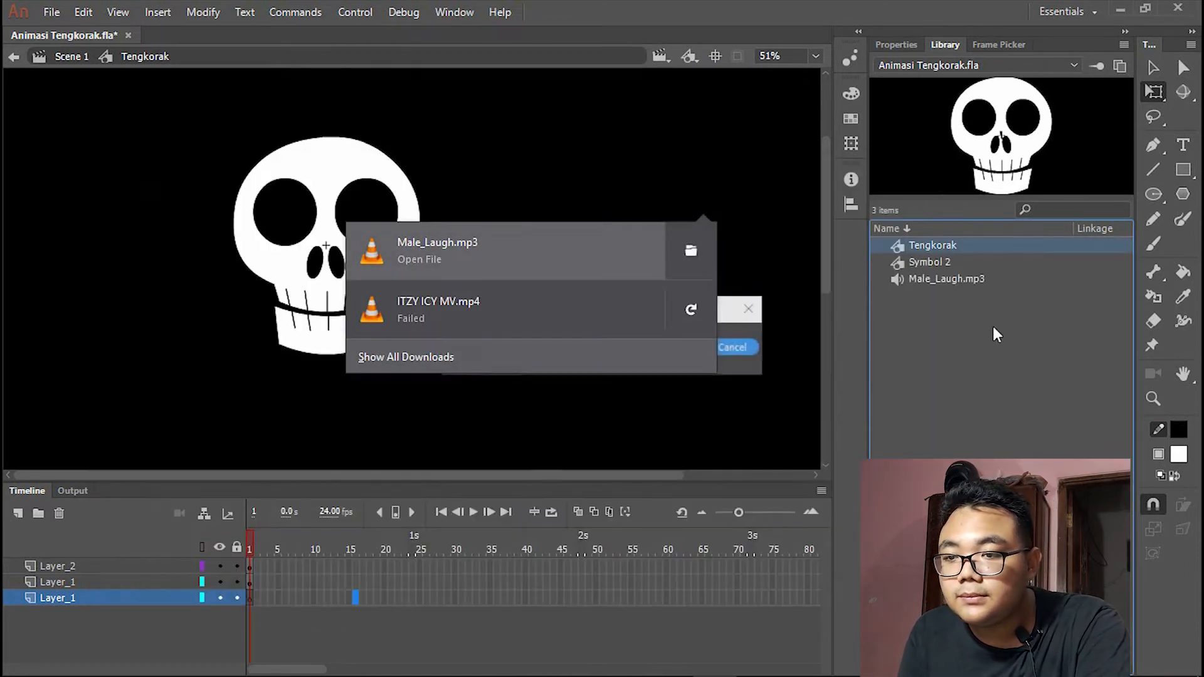
{"action": "left_click", "coordinate": [959, 262]}
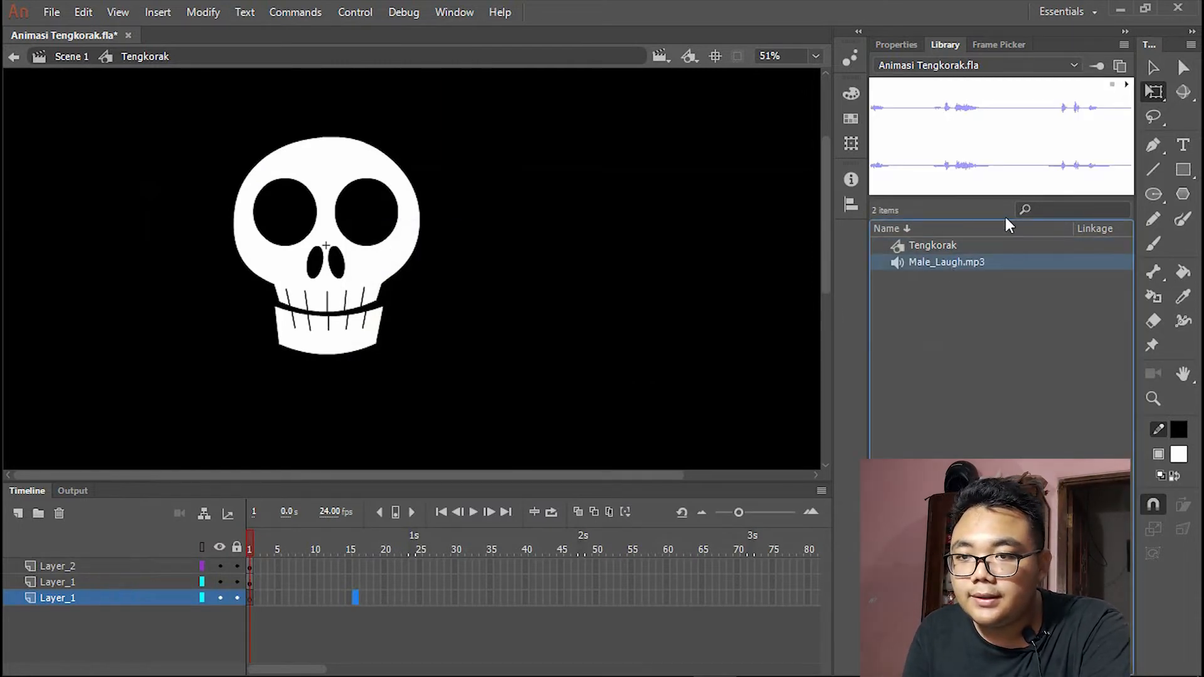
{"action": "left_click", "coordinate": [1127, 86]}
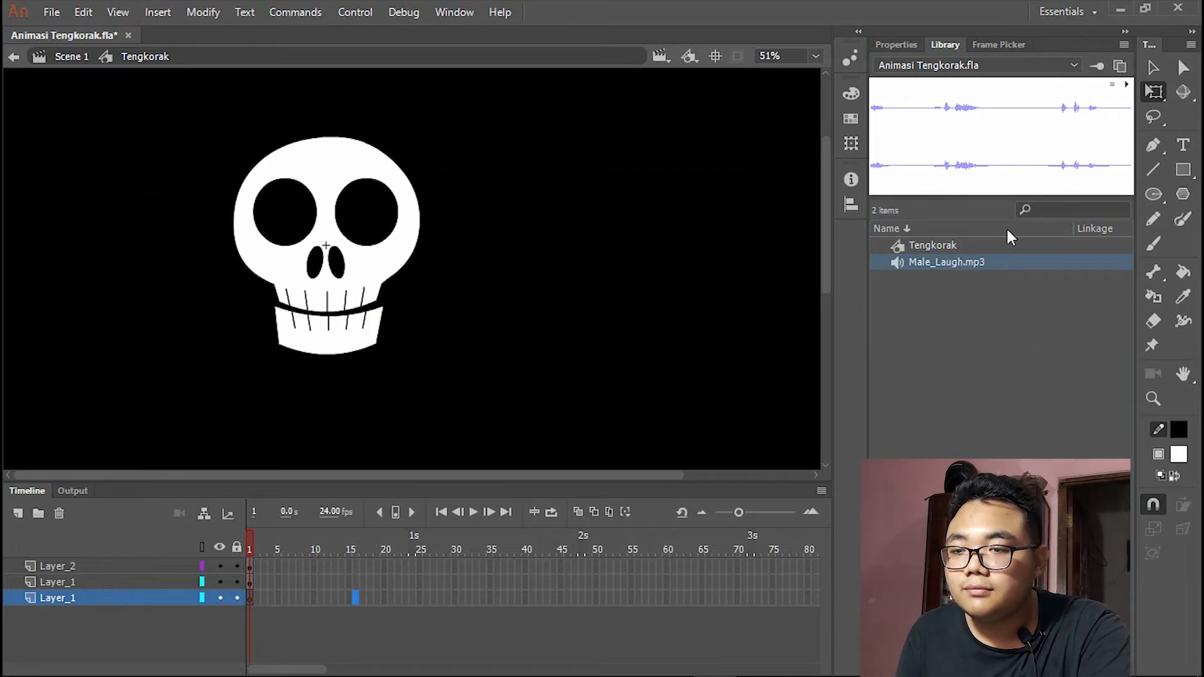
{"action": "left_click", "coordinate": [922, 357]}
- Rename the empty lowest Layer_1 as Audio and move it above all the other layers
{"action": "left_click", "coordinate": [124, 592]}
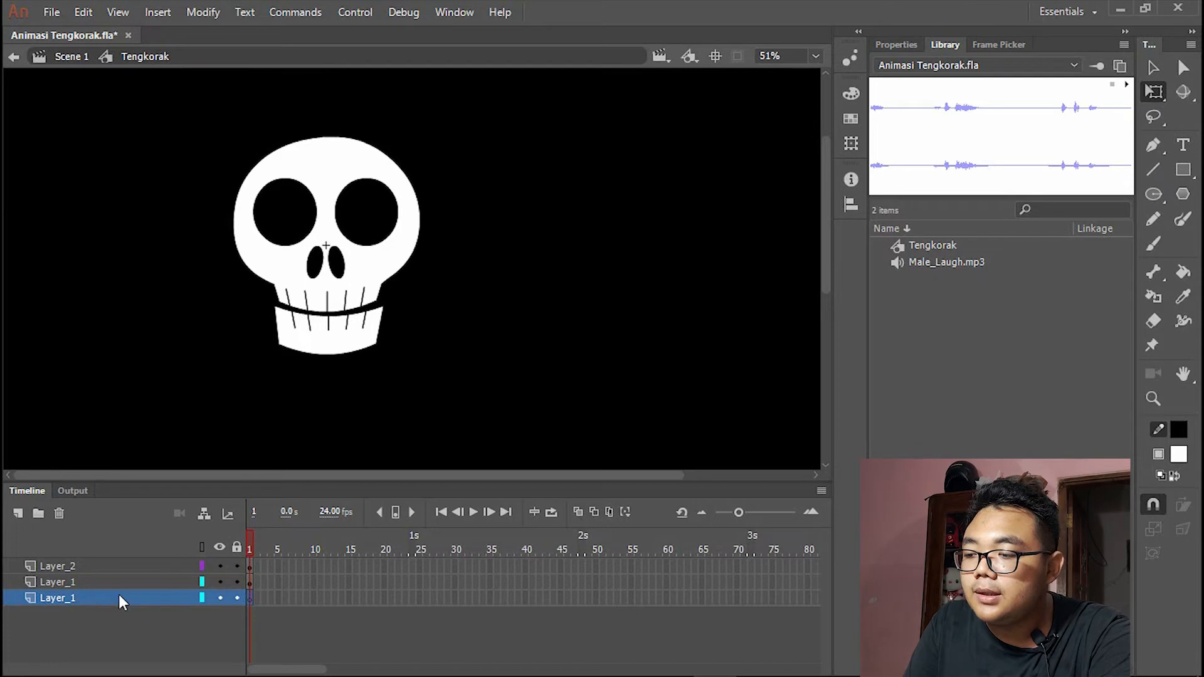
{"action": "left_click", "coordinate": [348, 617]}
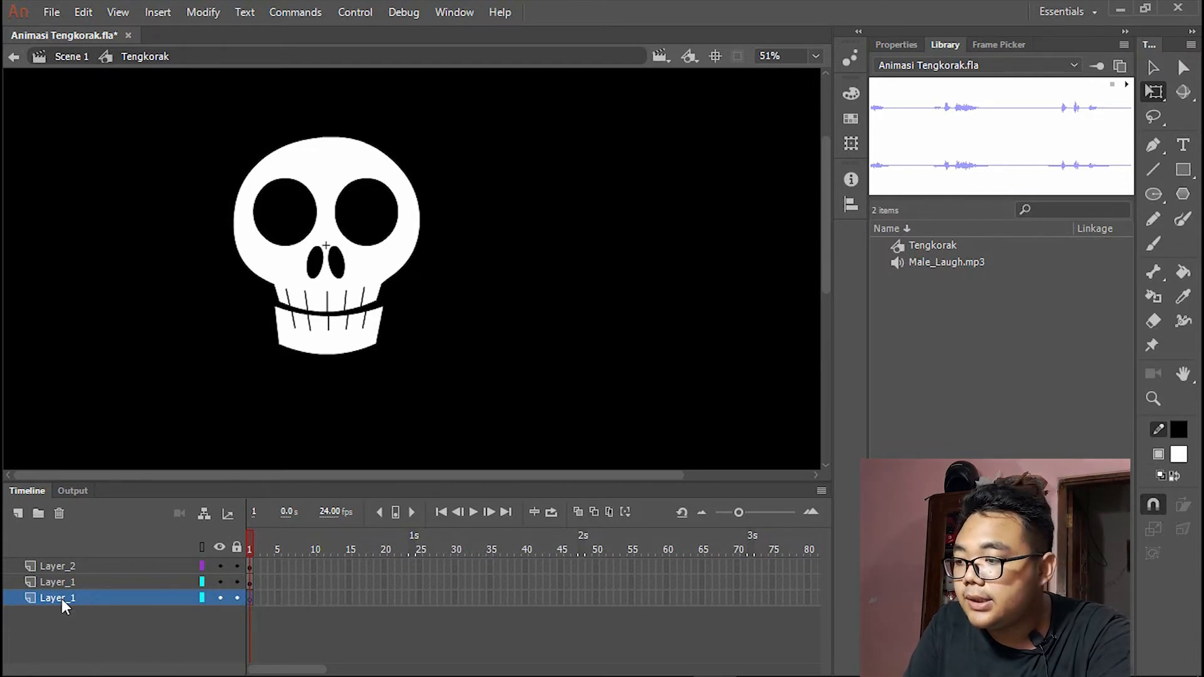
{"action": "double_click", "coordinate": [61, 599]}
{"action": "key", "text": "Return"}
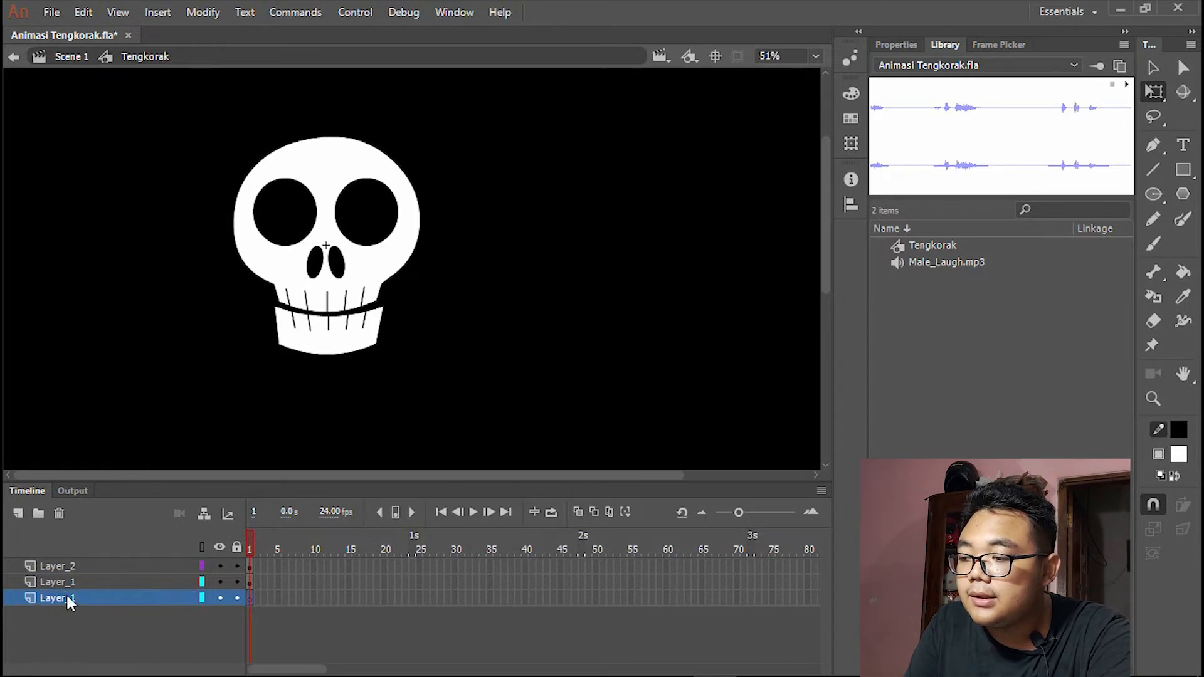
{"action": "double_click", "coordinate": [74, 600]}
{"action": "type", "text": "Audio"}
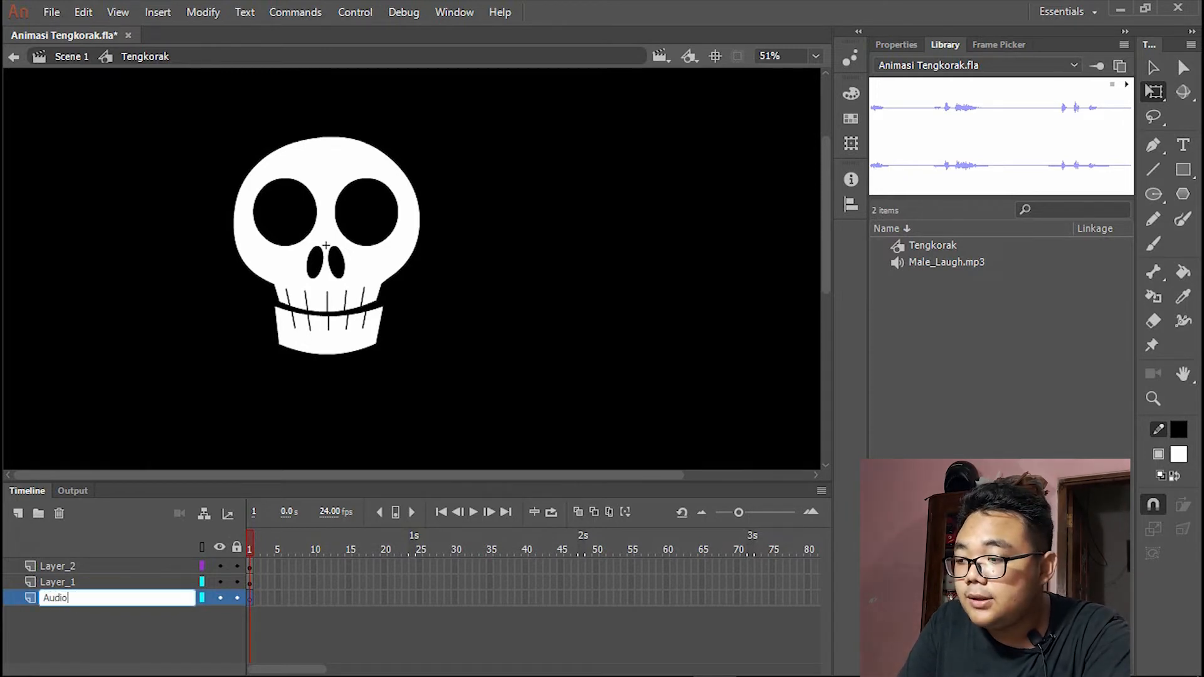
{"action": "key", "text": "Return"}
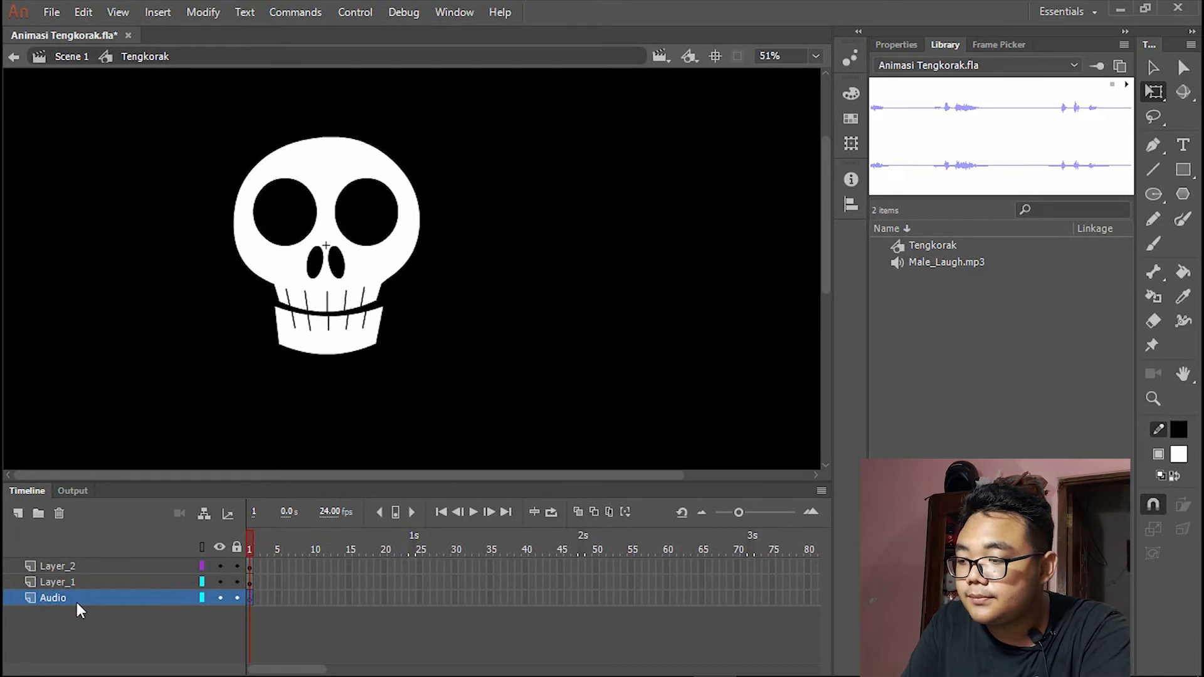
{"action": "left_click_drag", "start_coordinate": [79, 599], "coordinate": [78, 535]}
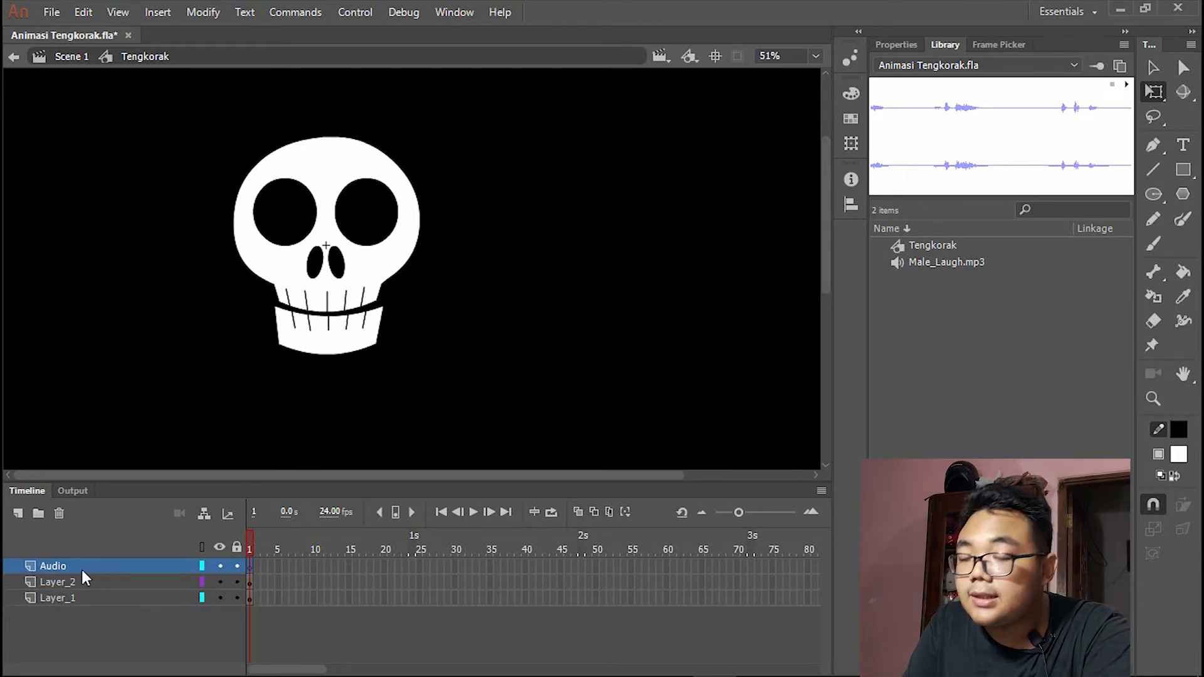
{"action": "left_click", "coordinate": [334, 630]}
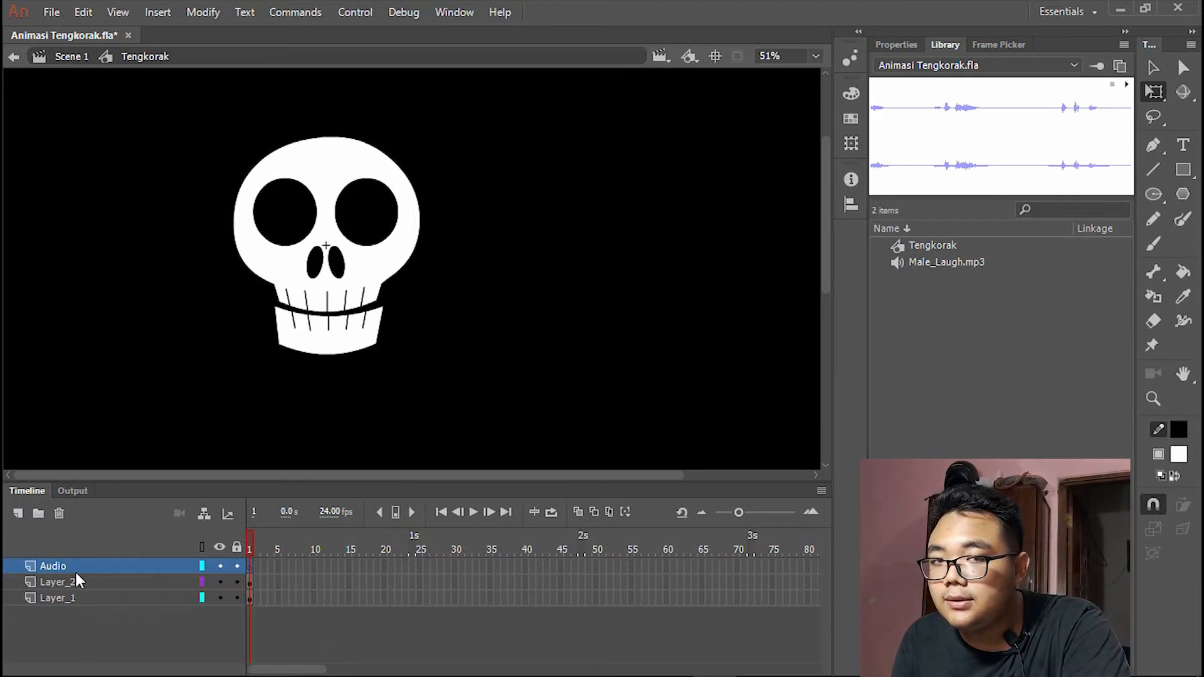
- Place the Male_Laugh.mp3 sound on the Audio layer and extend that layer with frames up to frame 65
{"action": "left_click_drag", "start_coordinate": [958, 263], "coordinate": [583, 335]}
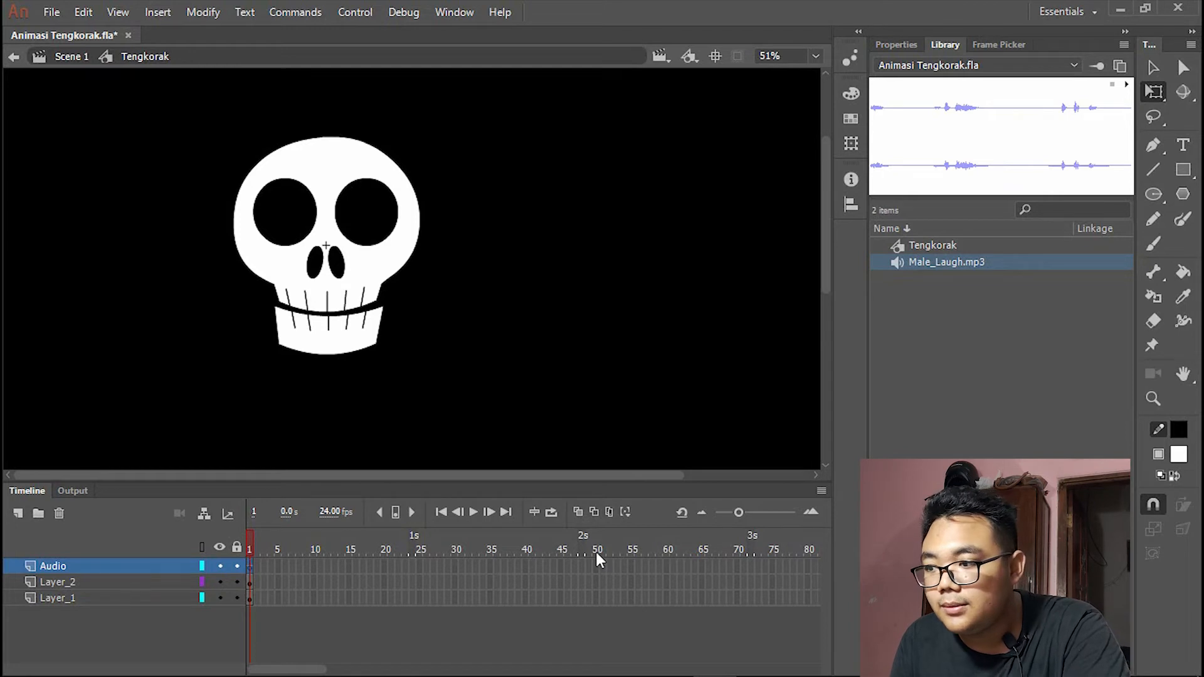
{"action": "left_click", "coordinate": [513, 597]}
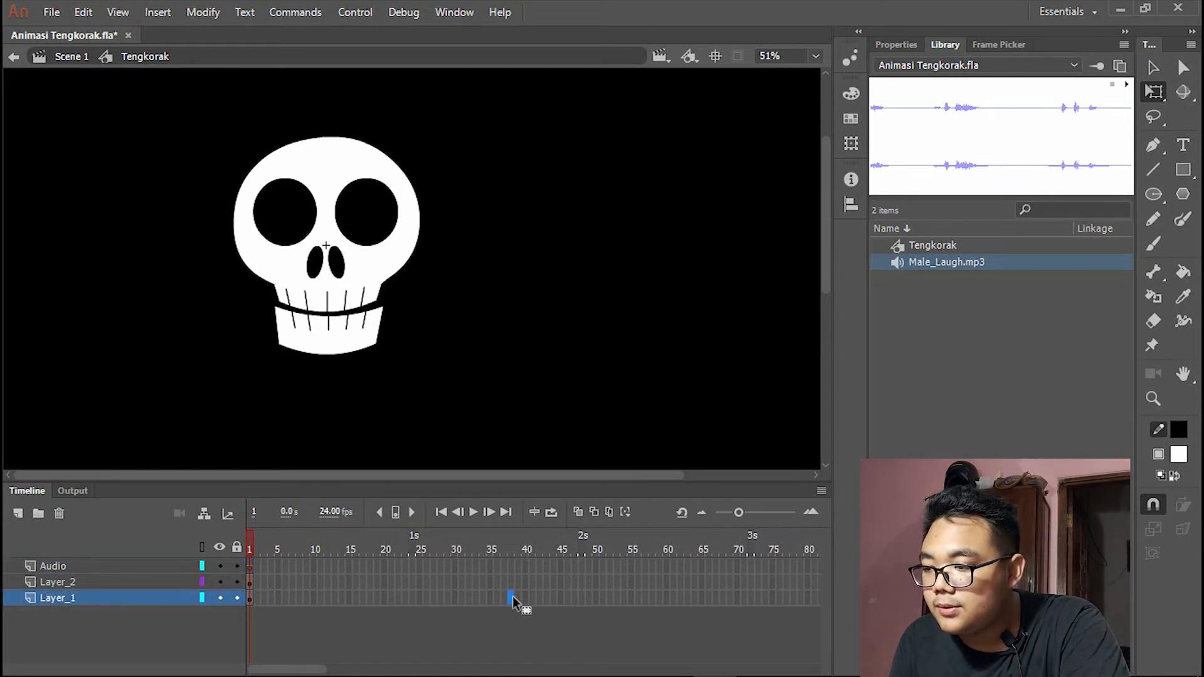
{"action": "left_click", "coordinate": [255, 568]}
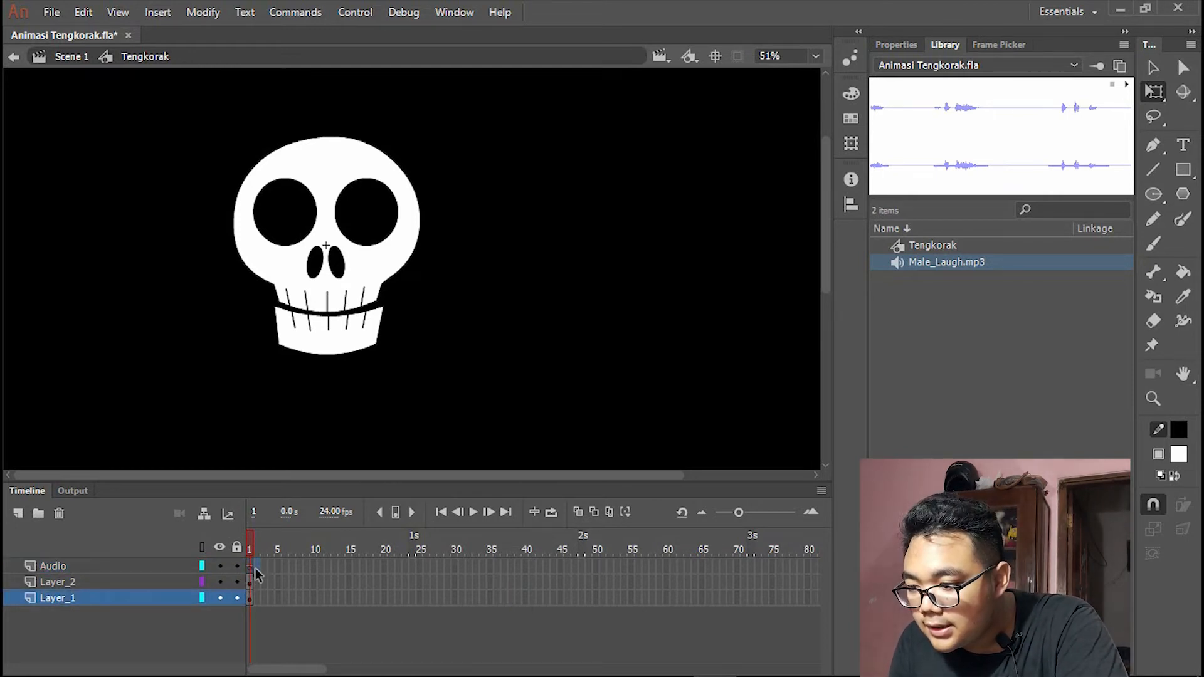
{"action": "right_click", "coordinate": [705, 567]}
{"action": "left_click", "coordinate": [791, 157]}
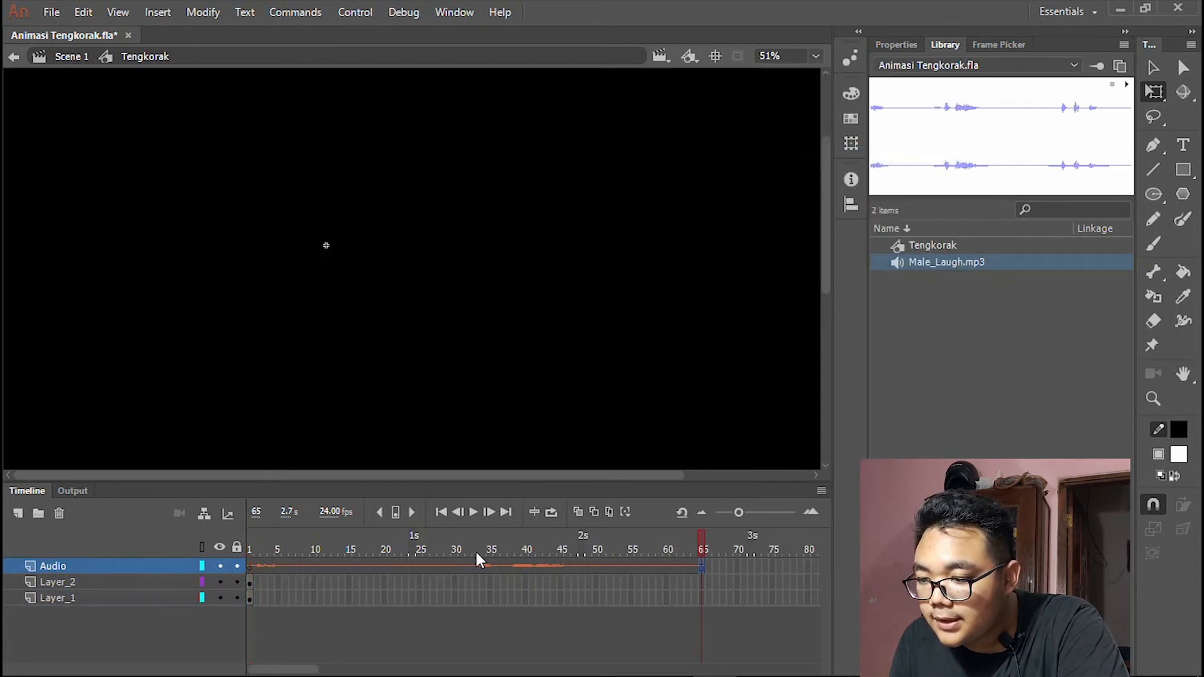
- Play the Audio layer's laugh from frame 1 and check the Male Laugh sound's duration in the browser's Audio Library
{"action": "left_click_drag", "start_coordinate": [479, 552], "coordinate": [65, 576]}
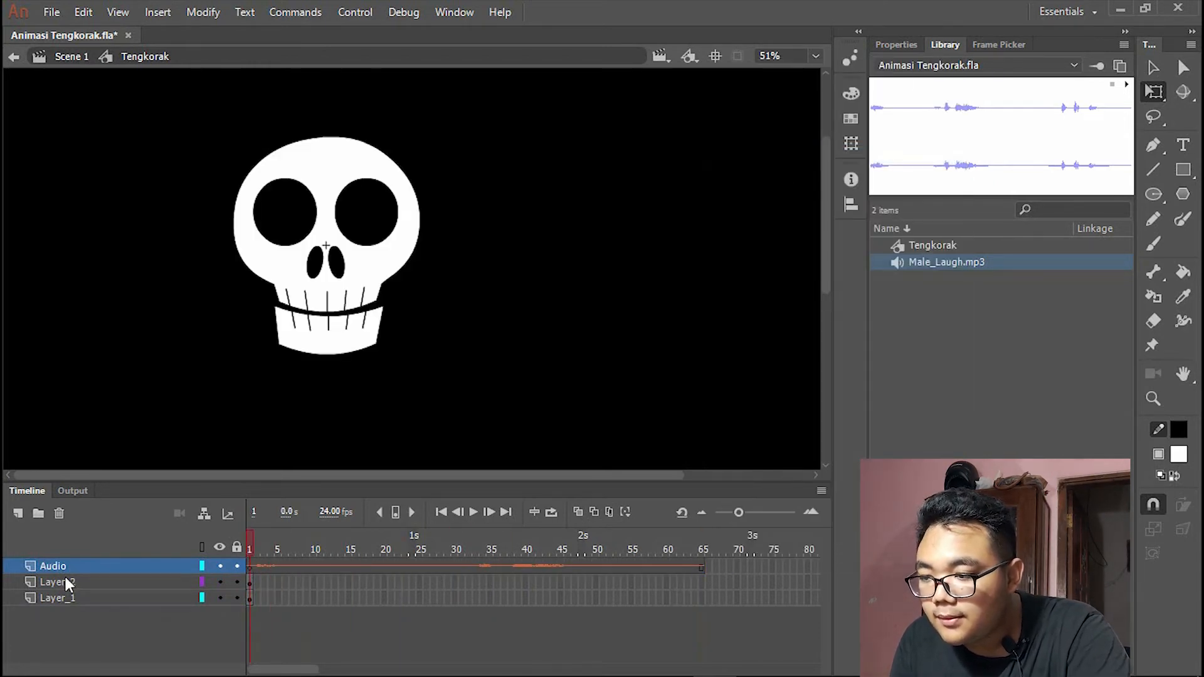
{"action": "key", "text": "Return"}
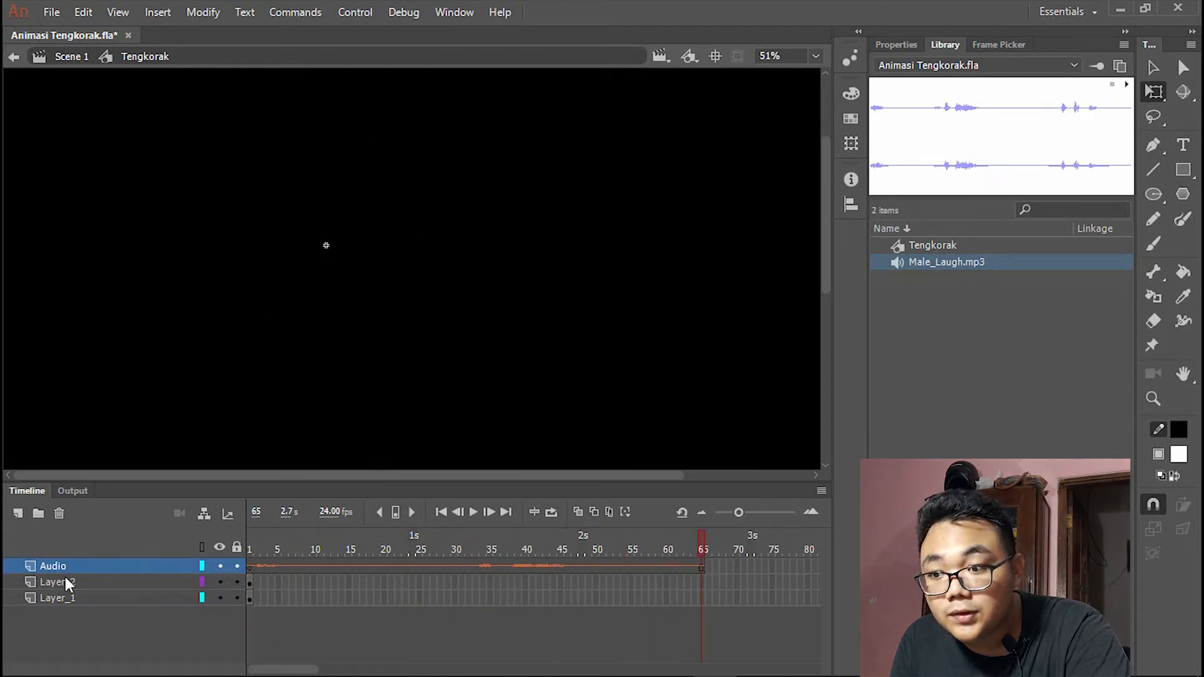
{"action": "left_click", "coordinate": [358, 591]}
{"action": "left_click", "coordinate": [352, 568]}
{"action": "left_click_drag", "start_coordinate": [356, 540], "coordinate": [228, 565]}
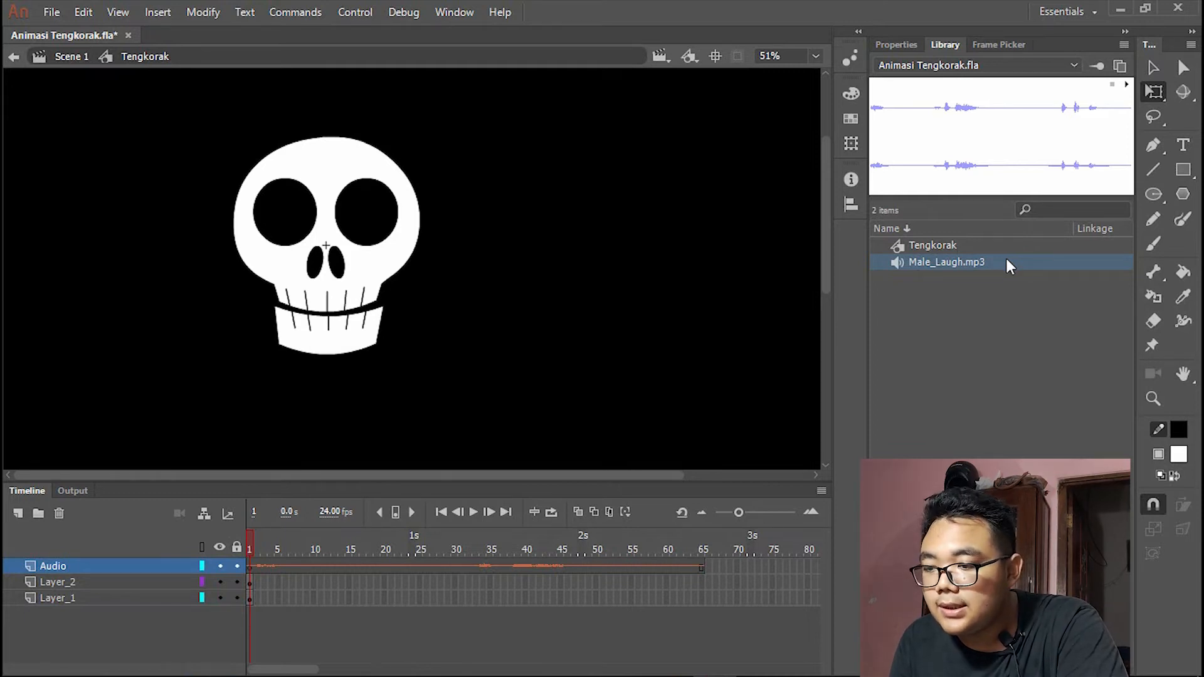
{"action": "key", "text": "alt+Tab"}
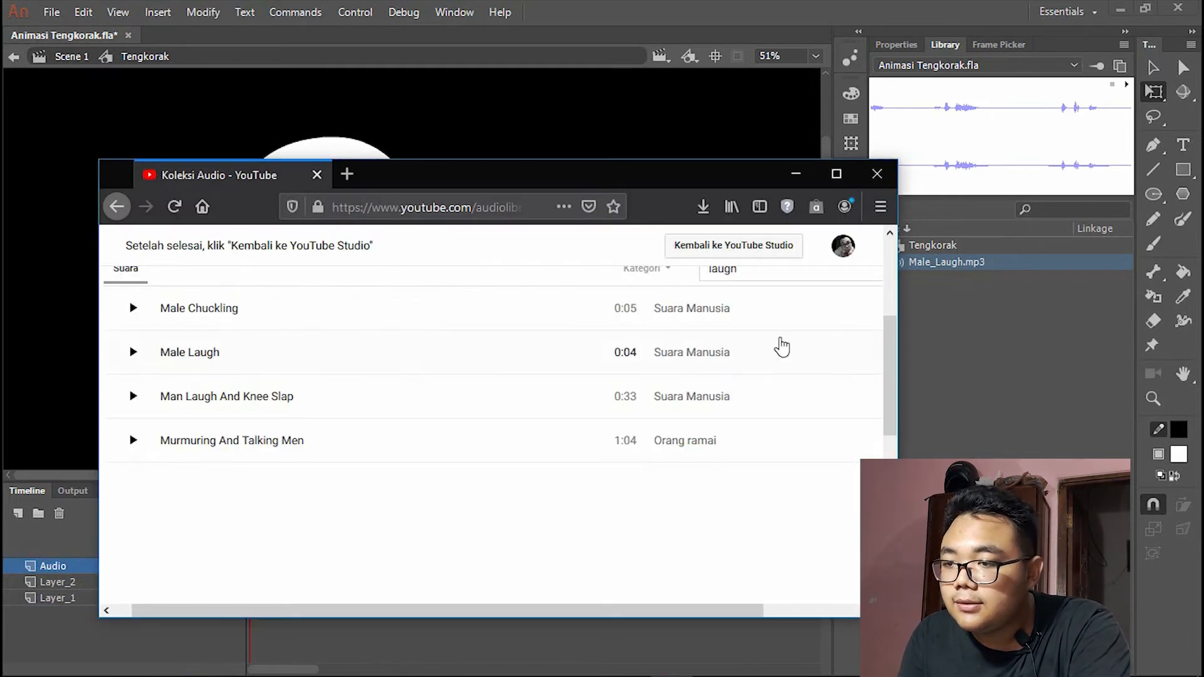
{"action": "key", "text": "alt+Tab"}
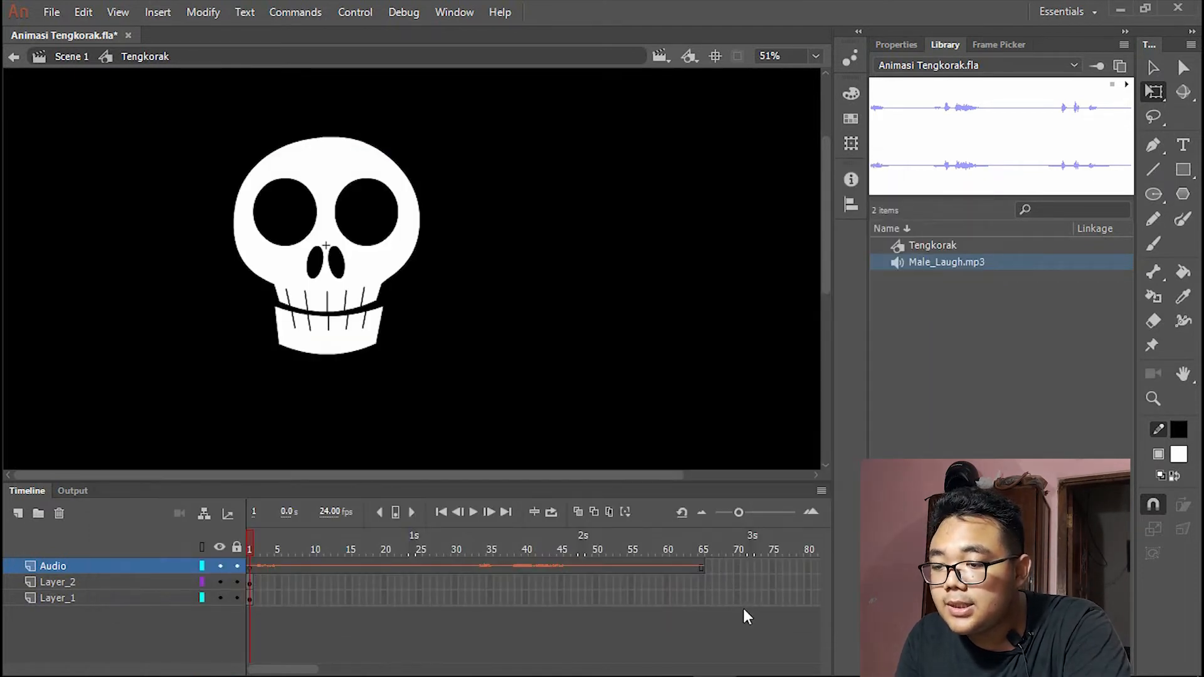
- Insert frames up to the 4-second mark on all three layers, play the timeline and return to frame 1
{"action": "left_click", "coordinate": [722, 597]}
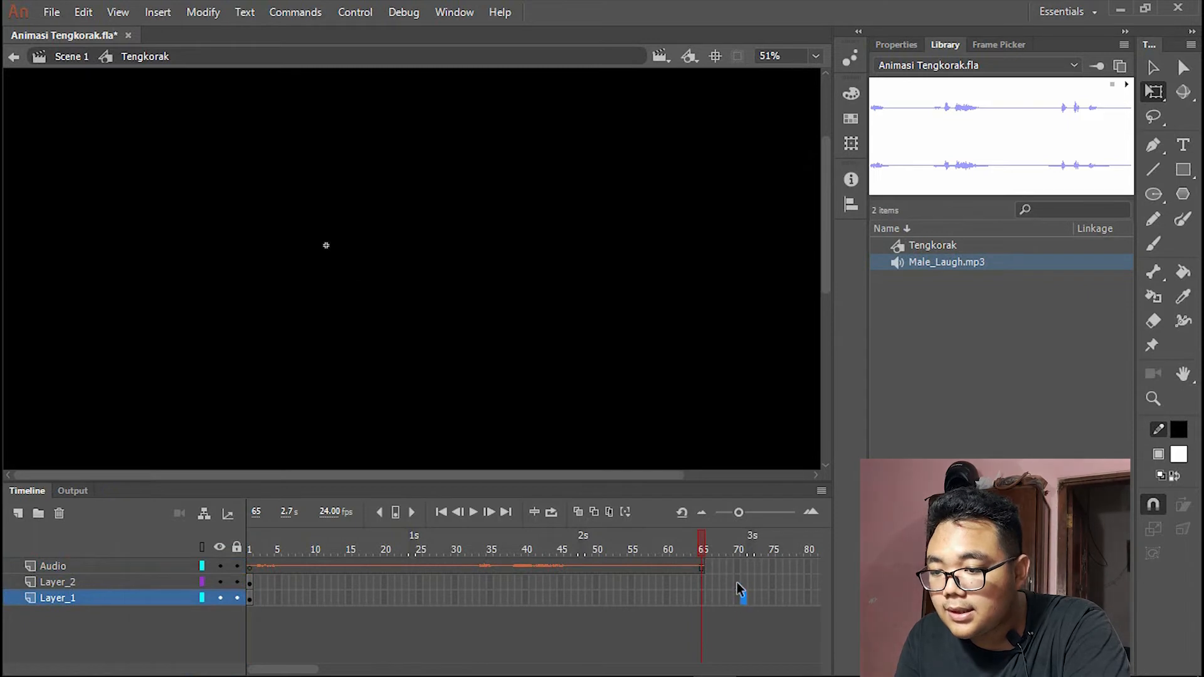
{"action": "left_click_drag", "start_coordinate": [729, 599], "coordinate": [766, 603]}
{"action": "left_click", "coordinate": [734, 627]}
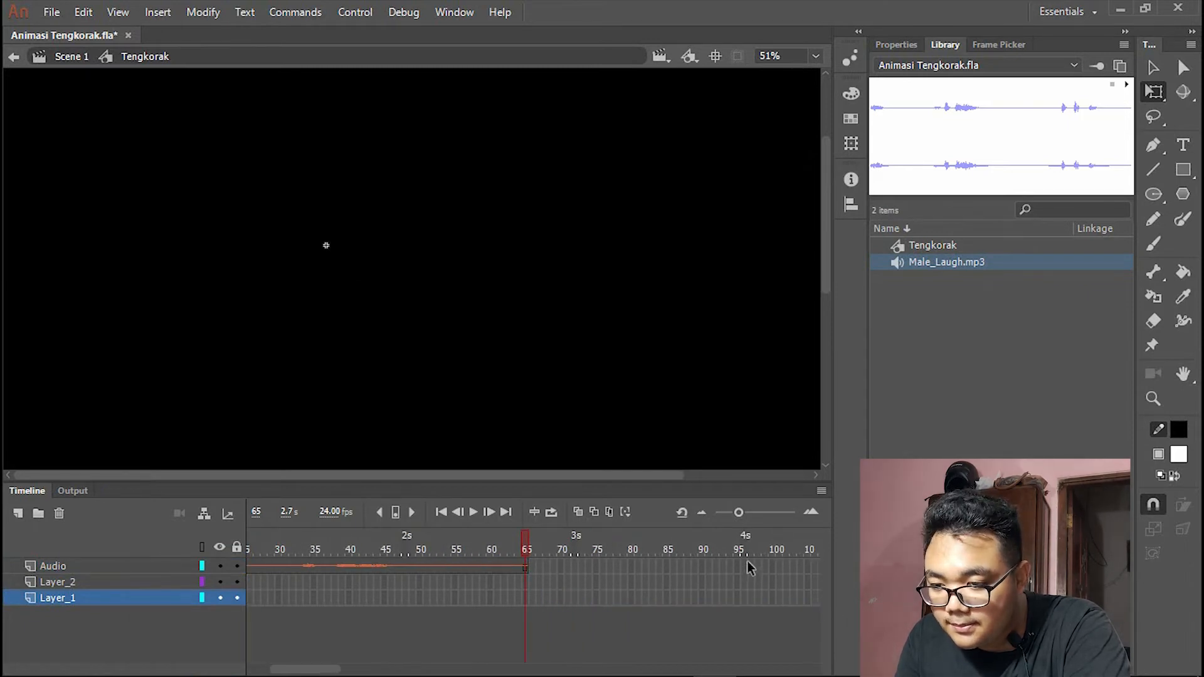
{"action": "left_click_drag", "start_coordinate": [746, 563], "coordinate": [744, 599]}
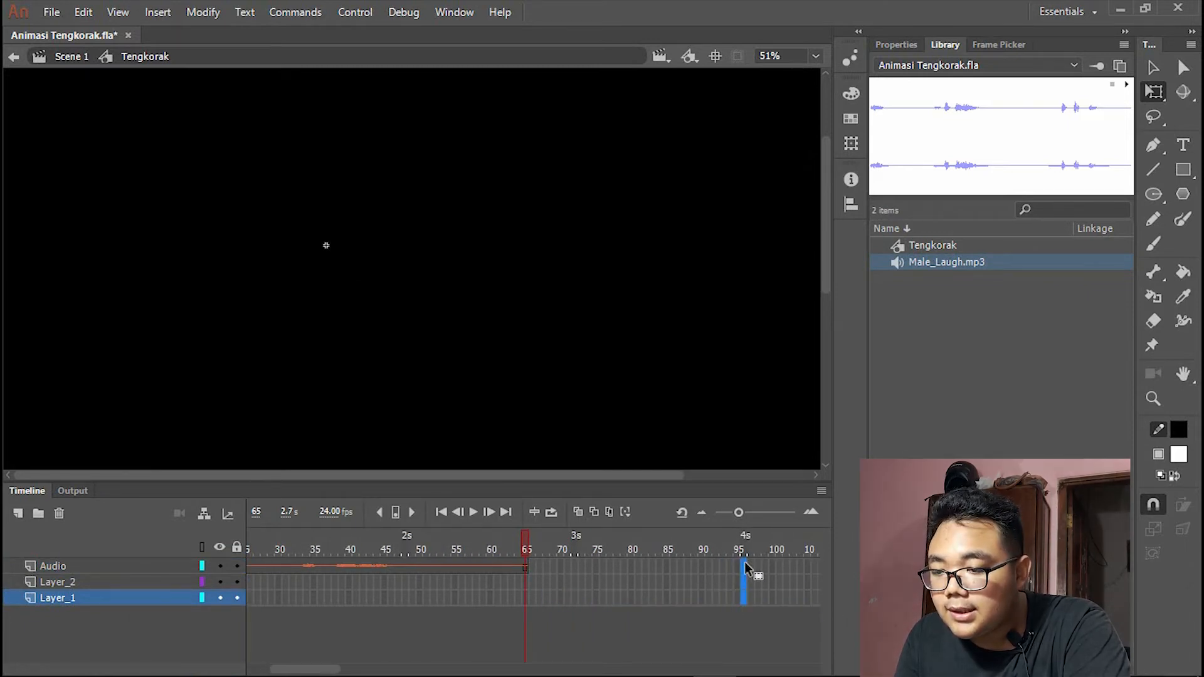
{"action": "right_click", "coordinate": [741, 573]}
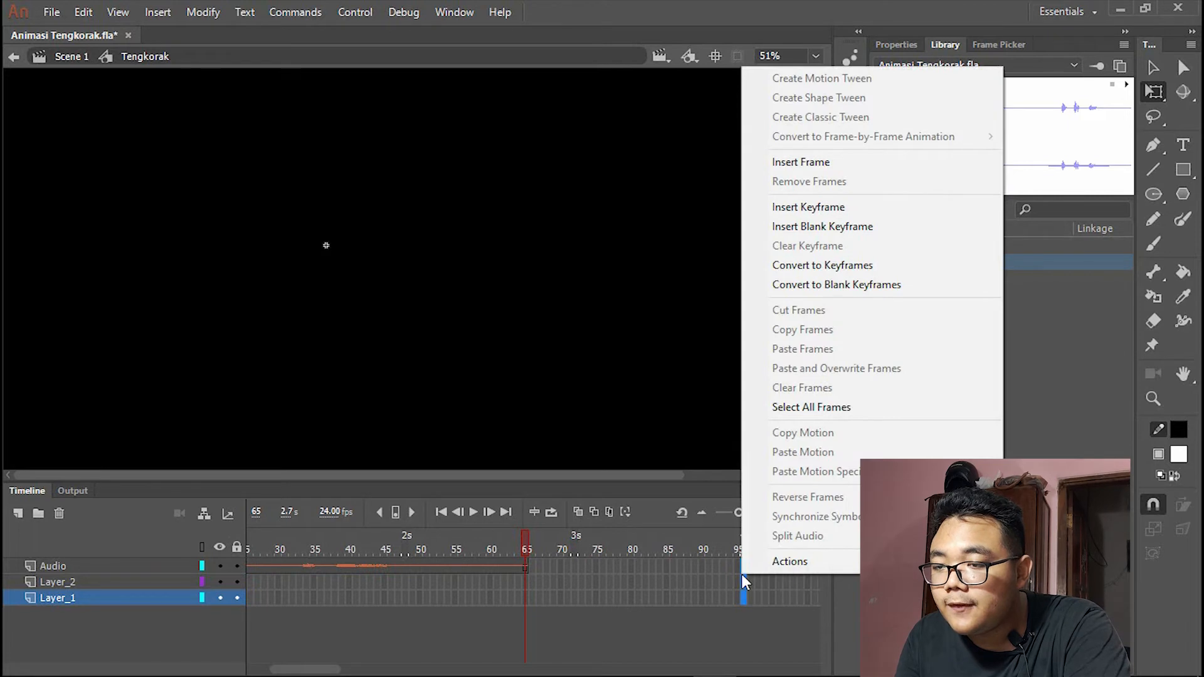
{"action": "left_click", "coordinate": [853, 167]}
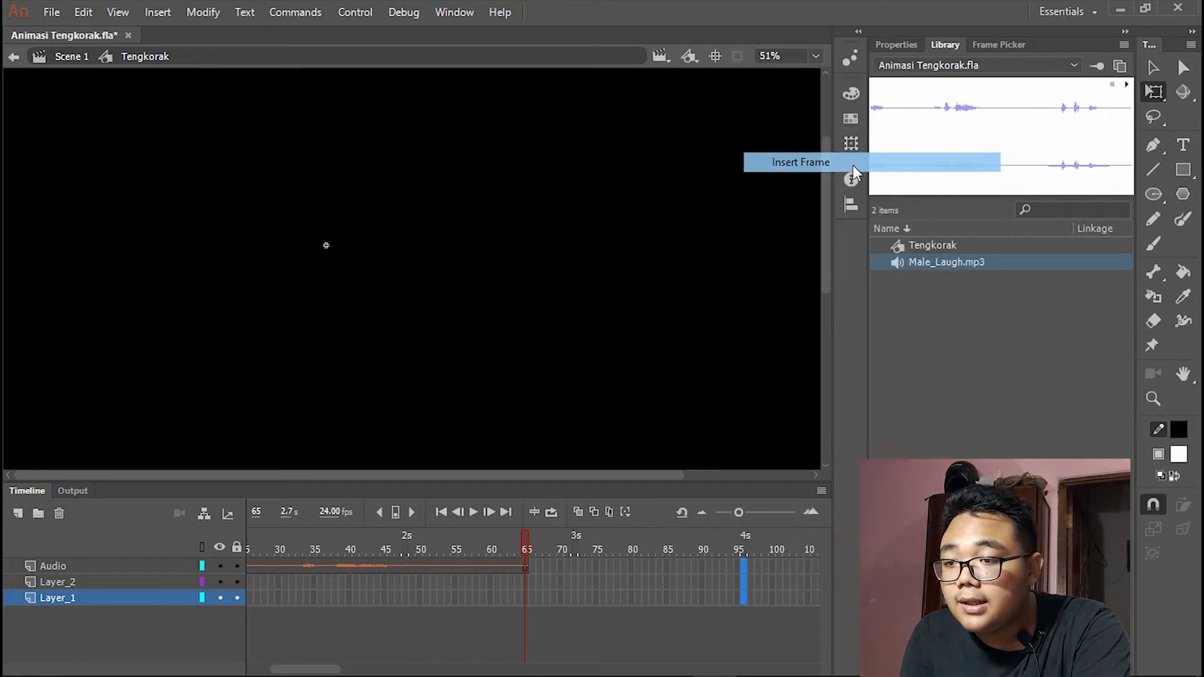
{"action": "key", "text": "Return"}
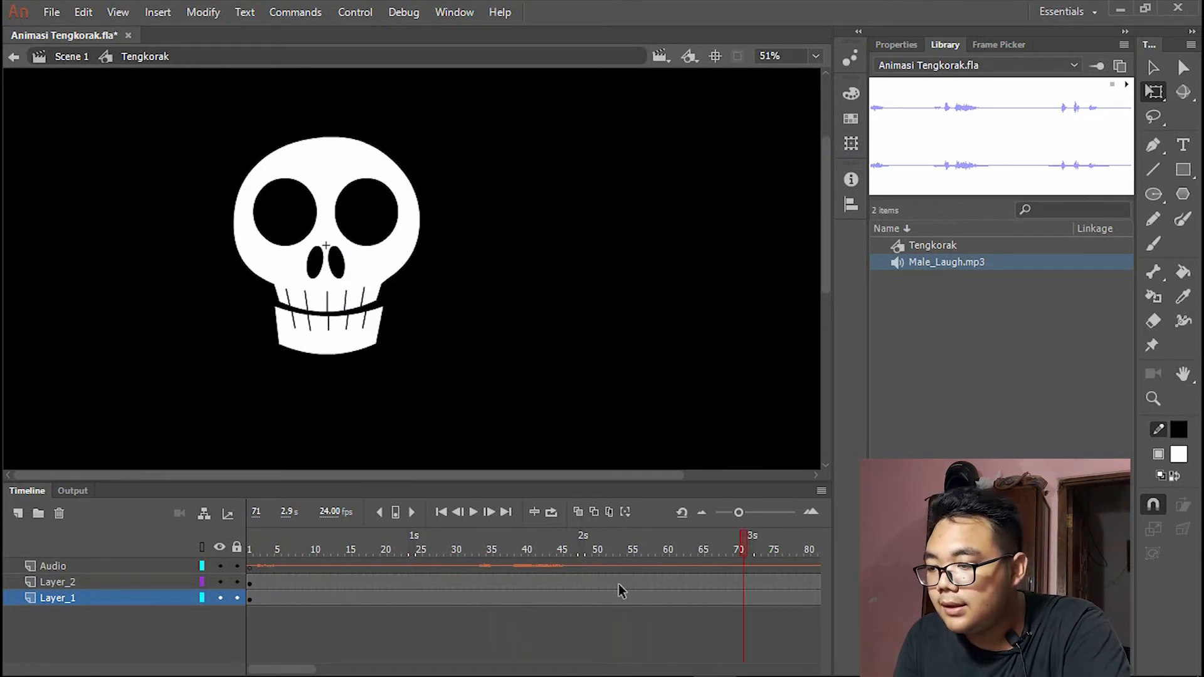
{"action": "left_click_drag", "start_coordinate": [433, 551], "coordinate": [250, 551]}
- Rename Layer_2, which holds the lower jaw, as Rahang
{"action": "scroll", "coordinate": [307, 326], "scroll_direction": "up", "scroll_amount": 3}
{"action": "scroll", "coordinate": [307, 326], "scroll_direction": "up", "scroll_amount": 3}
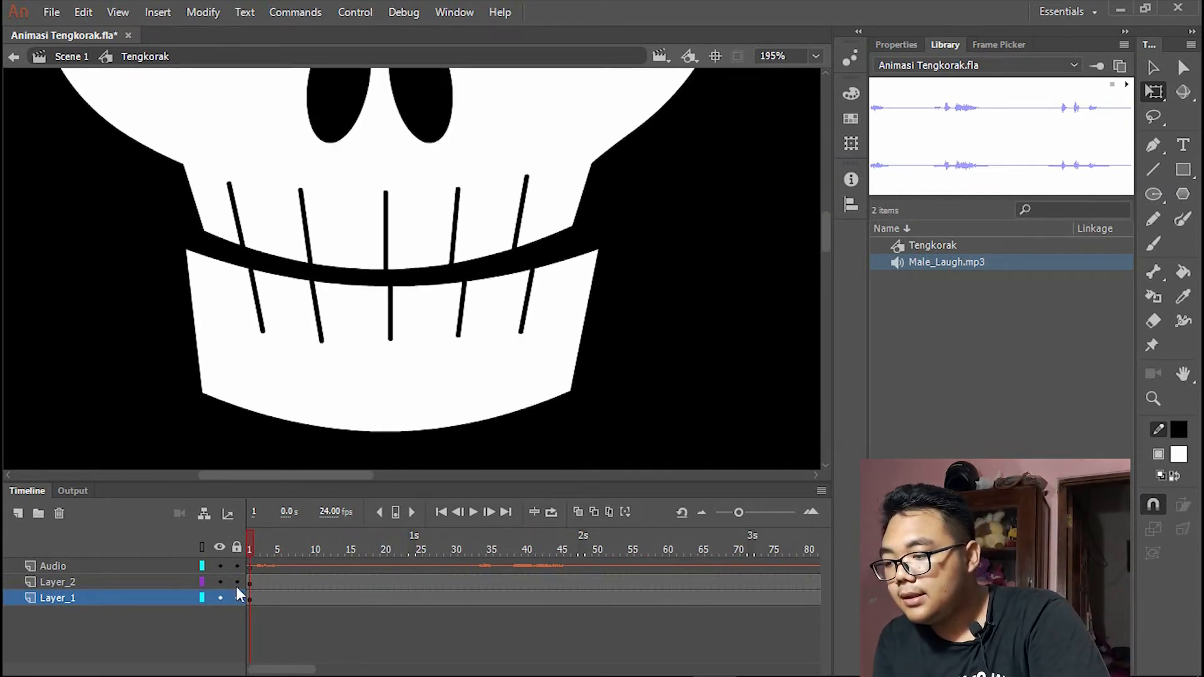
{"action": "left_click", "coordinate": [149, 566]}
{"action": "left_click", "coordinate": [136, 583]}
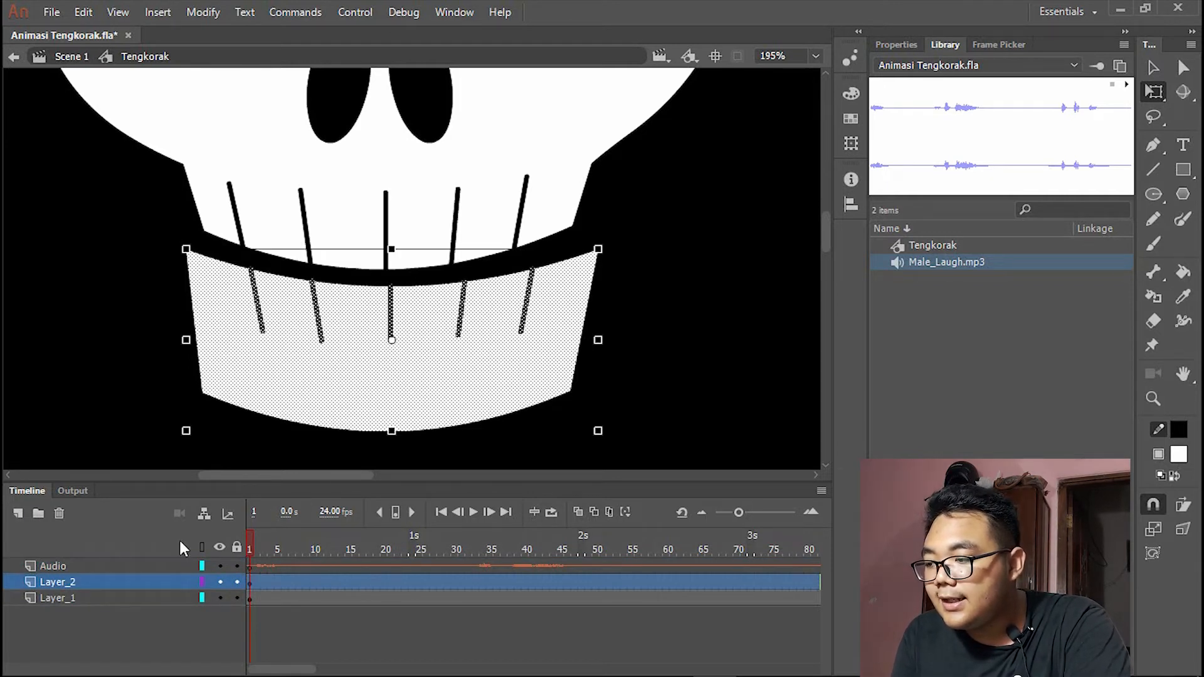
{"action": "double_click", "coordinate": [60, 581]}
{"action": "type", "text": "Ra"}
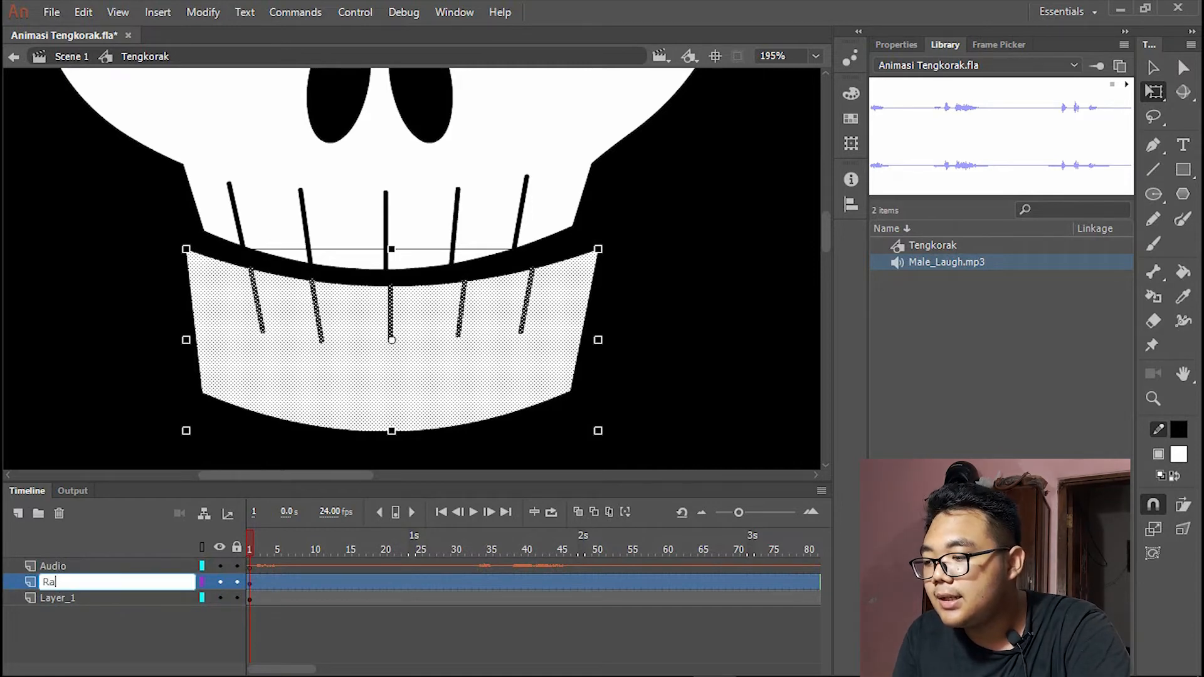
{"action": "type", "text": "hang"}
{"action": "key", "text": "Return"}
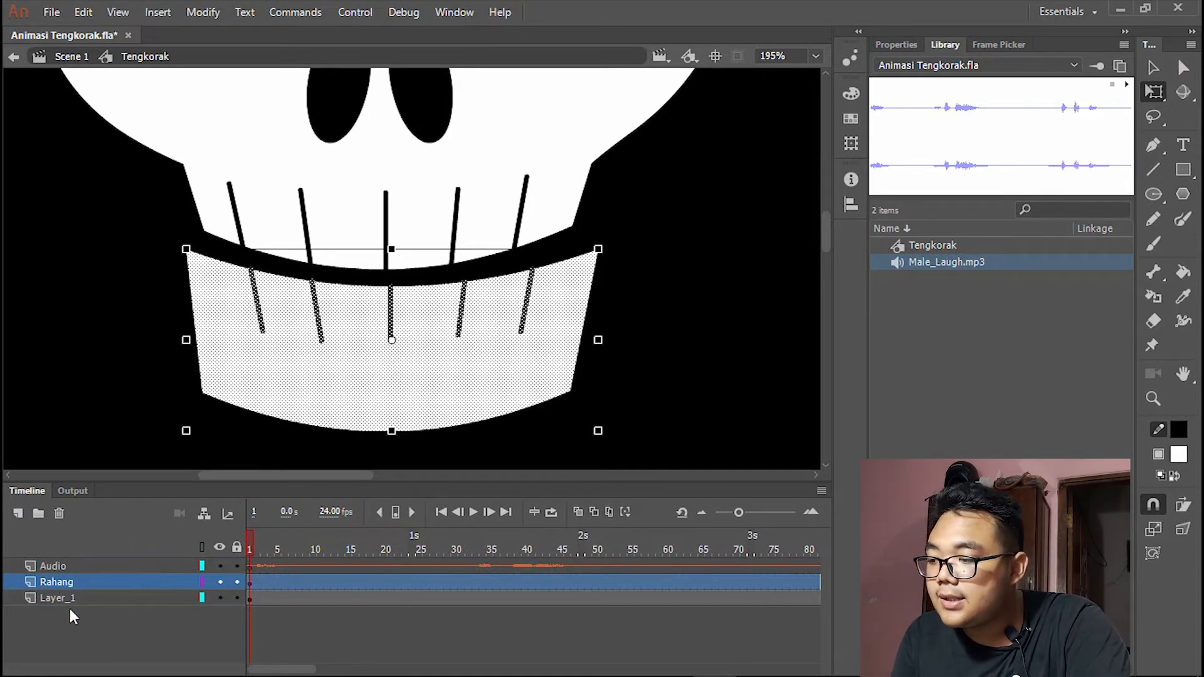
- Rename the skull's Layer_1 as Tengkorak and arrange it above the Rahang layer
{"action": "double_click", "coordinate": [65, 596]}
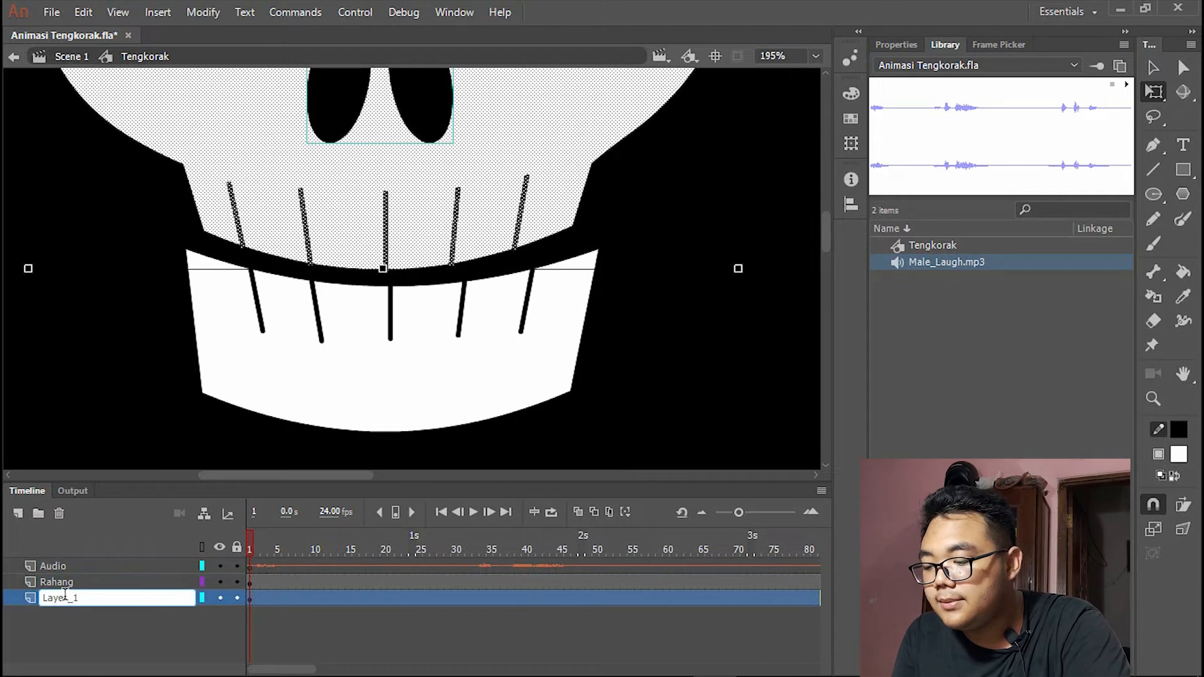
{"action": "type", "text": "RTengkorak"}
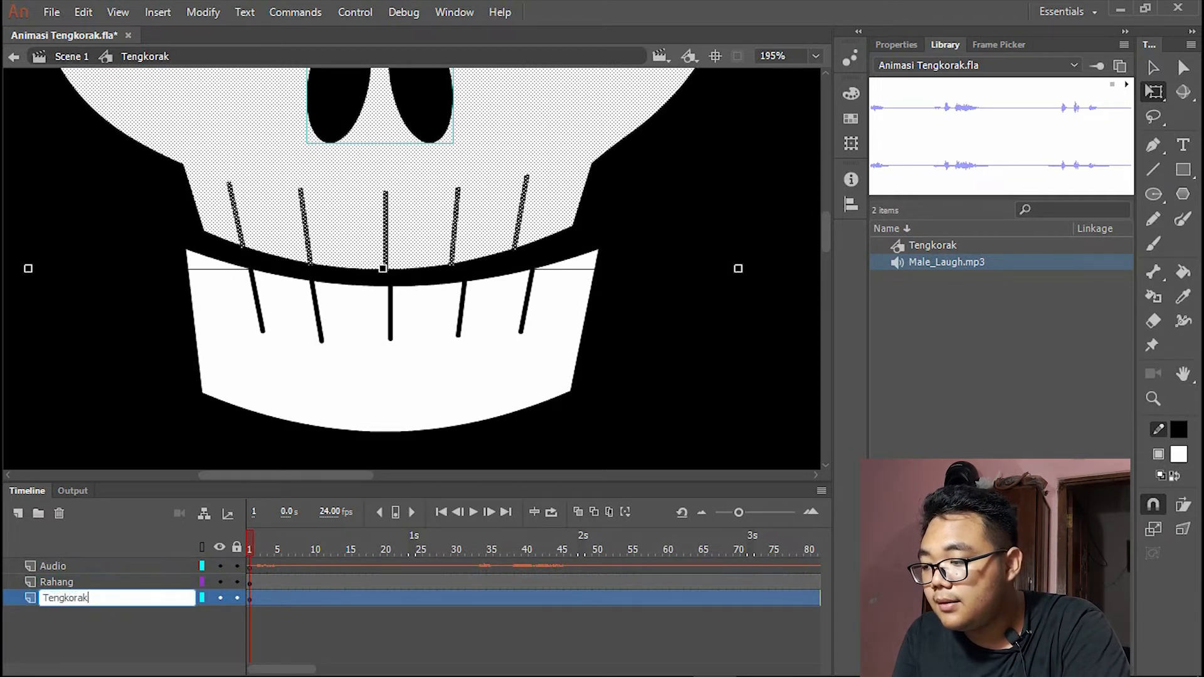
{"action": "key", "text": "Return"}
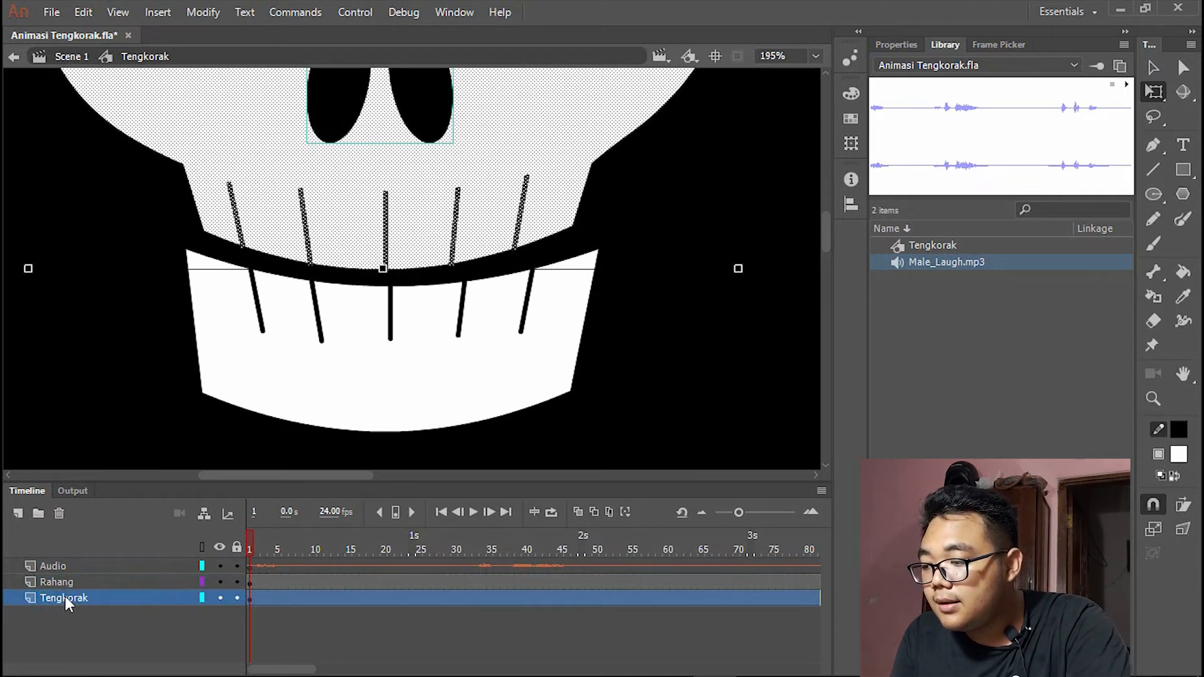
{"action": "left_click_drag", "start_coordinate": [66, 596], "coordinate": [61, 574]}
{"action": "left_click", "coordinate": [77, 596]}
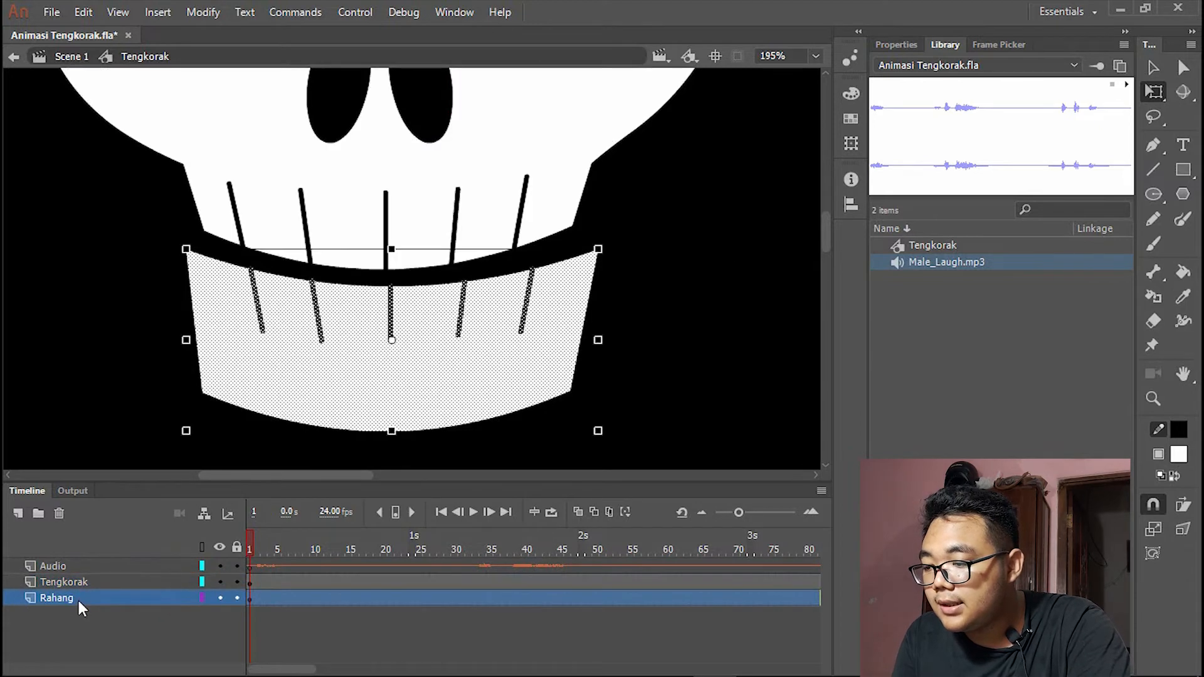
- Create a classic tween across the Rahang layer's frames and play back the timeline
{"action": "left_click_drag", "start_coordinate": [392, 371], "coordinate": [497, 330]}
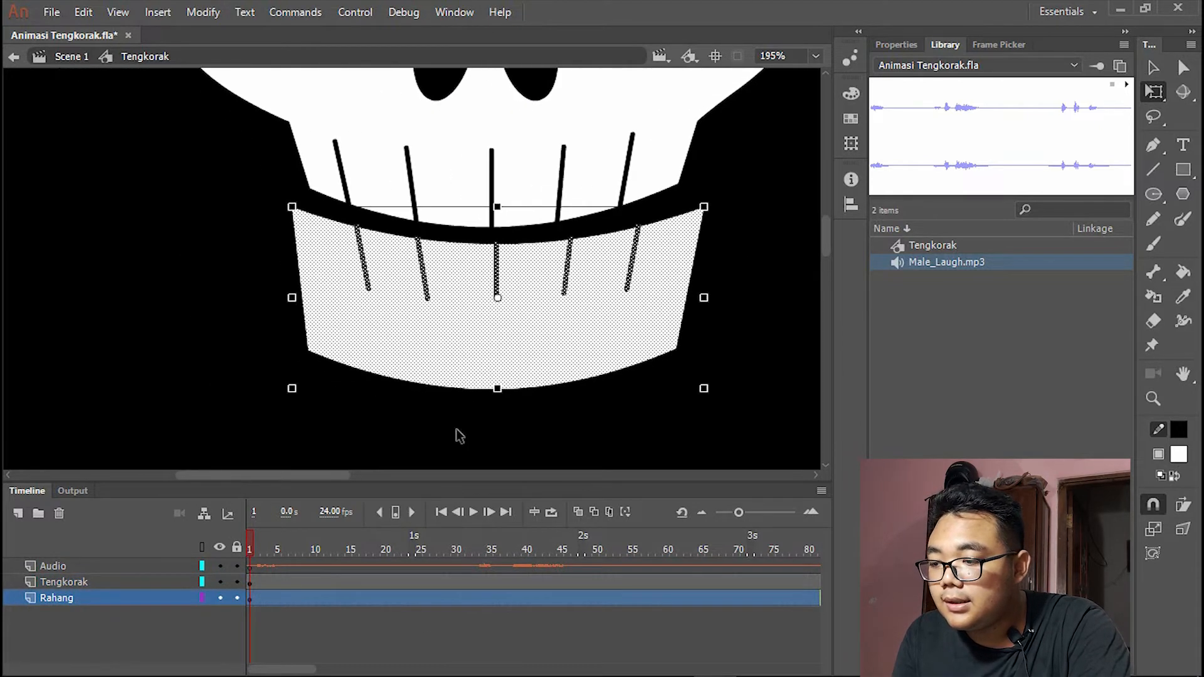
{"action": "right_click", "coordinate": [348, 596]}
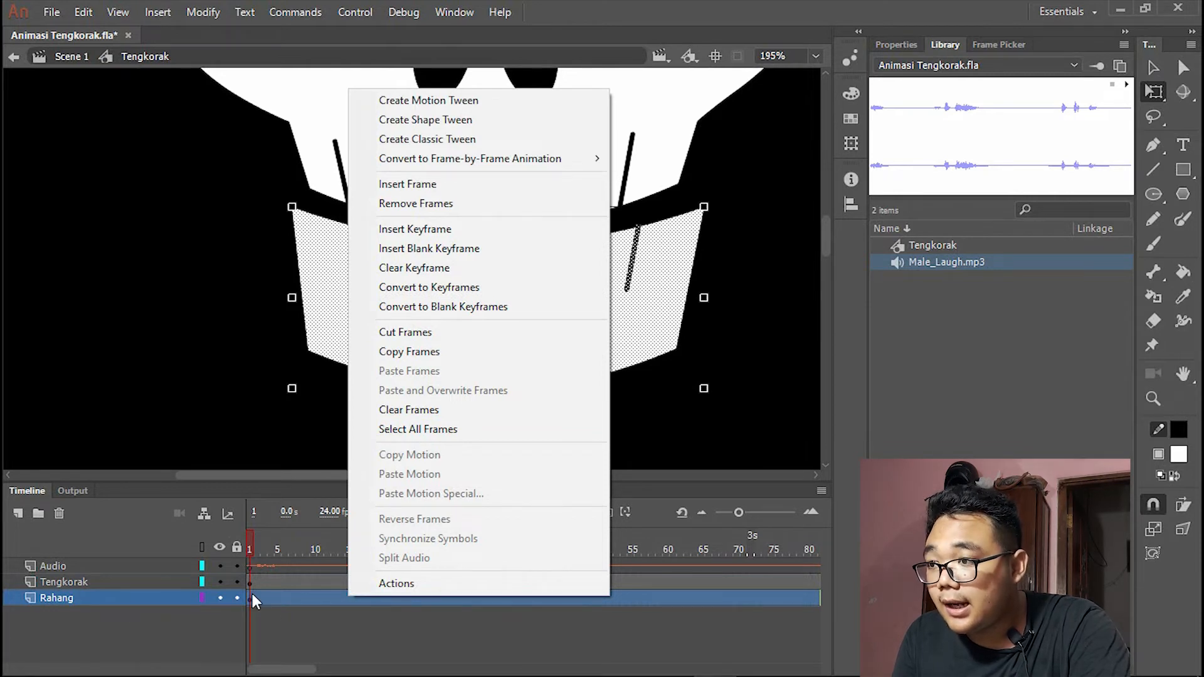
{"action": "left_click", "coordinate": [474, 139]}
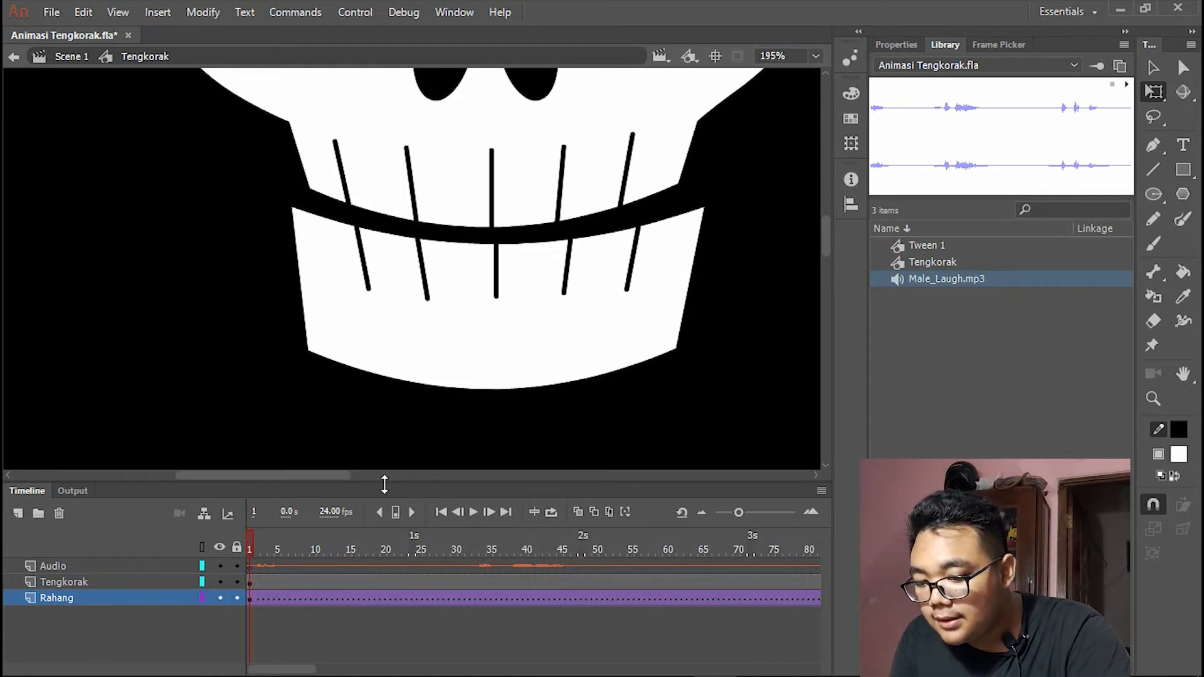
{"action": "key", "text": "Return"}
{"action": "key", "text": "Return"}
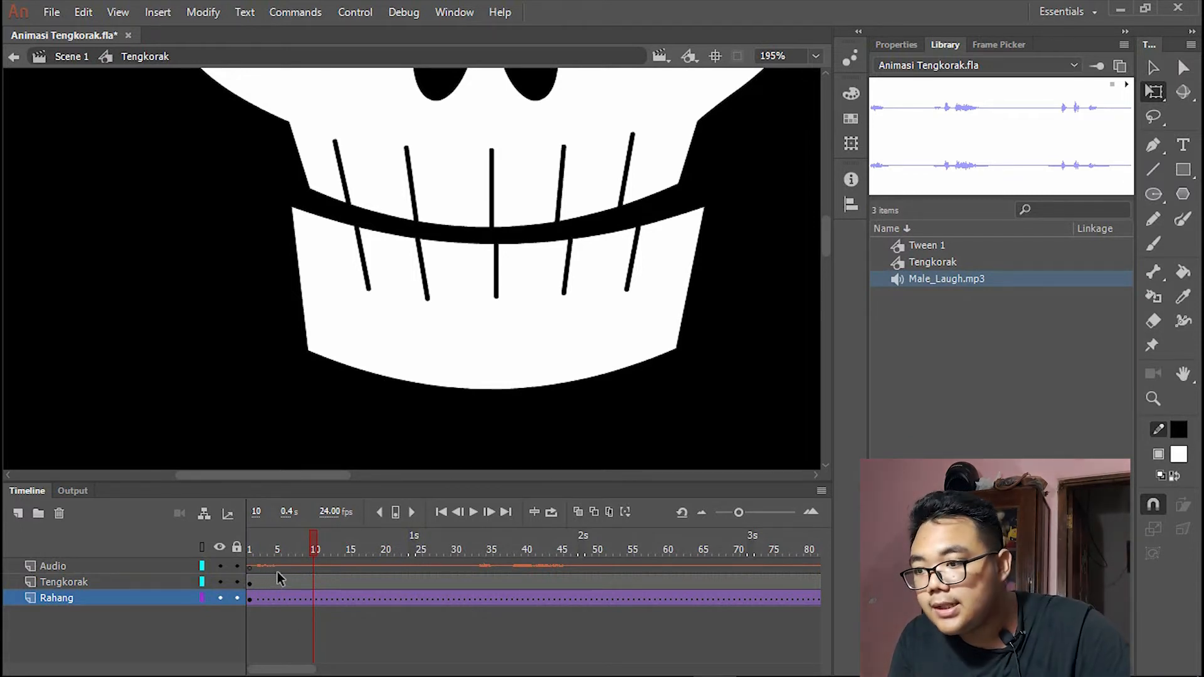
{"action": "left_click_drag", "start_coordinate": [313, 549], "coordinate": [6, 655]}
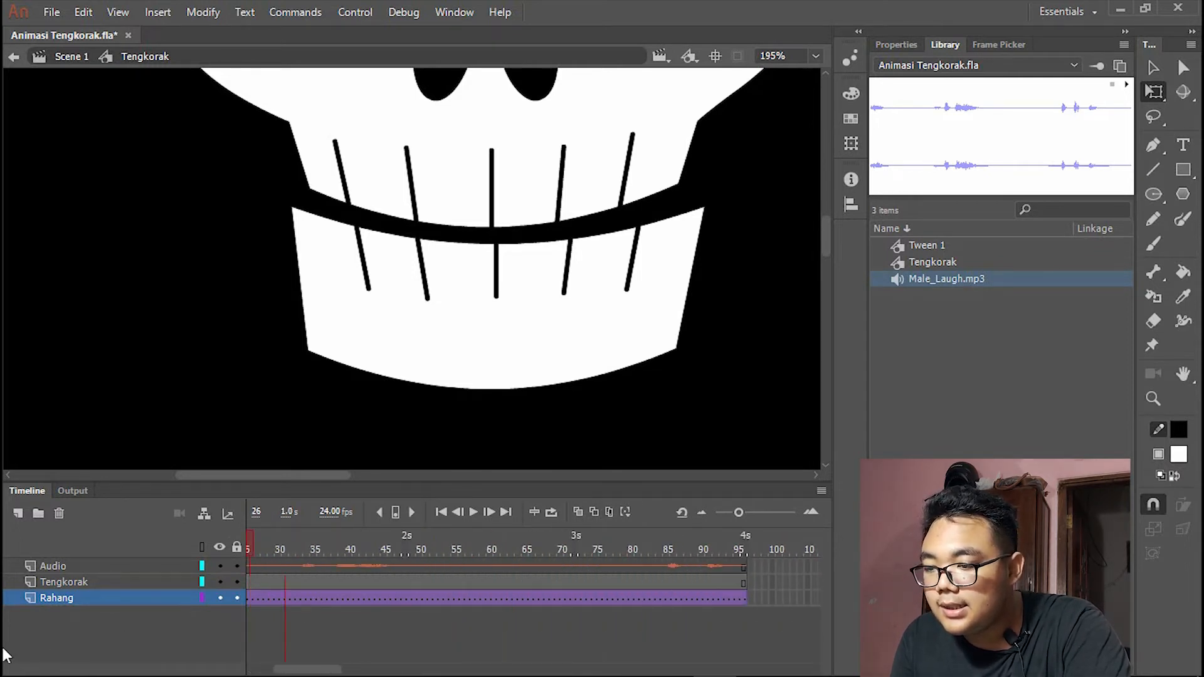
- Move the lower jaw up at frame 1, leaving only a thin gap below the upper teeth
{"action": "left_click", "coordinate": [582, 322]}
{"action": "left_click_drag", "start_coordinate": [582, 322], "coordinate": [591, 304]}
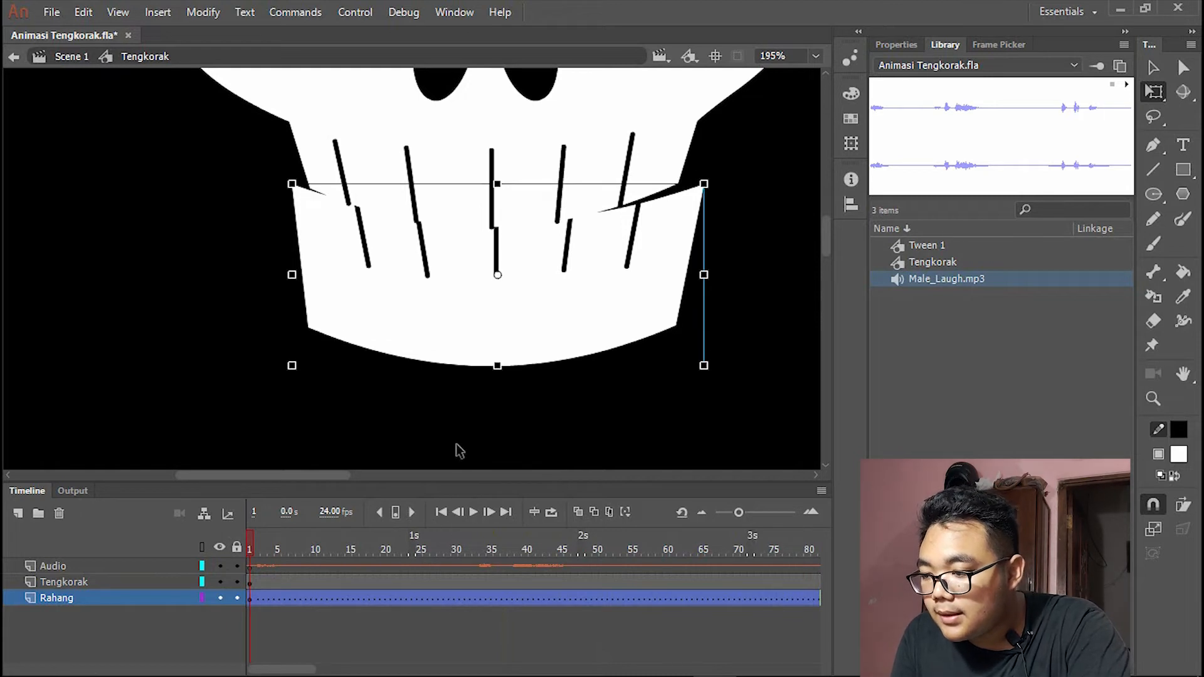
{"action": "left_click_drag", "start_coordinate": [576, 344], "coordinate": [576, 357]}
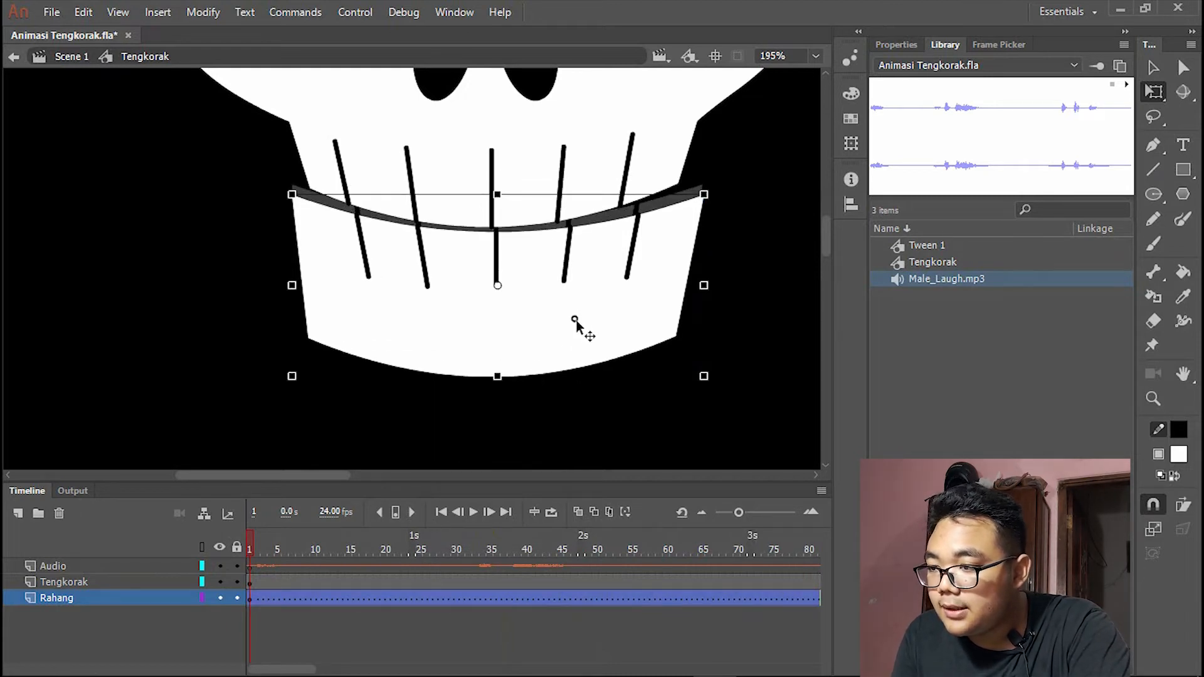
{"action": "left_click", "coordinate": [612, 415]}
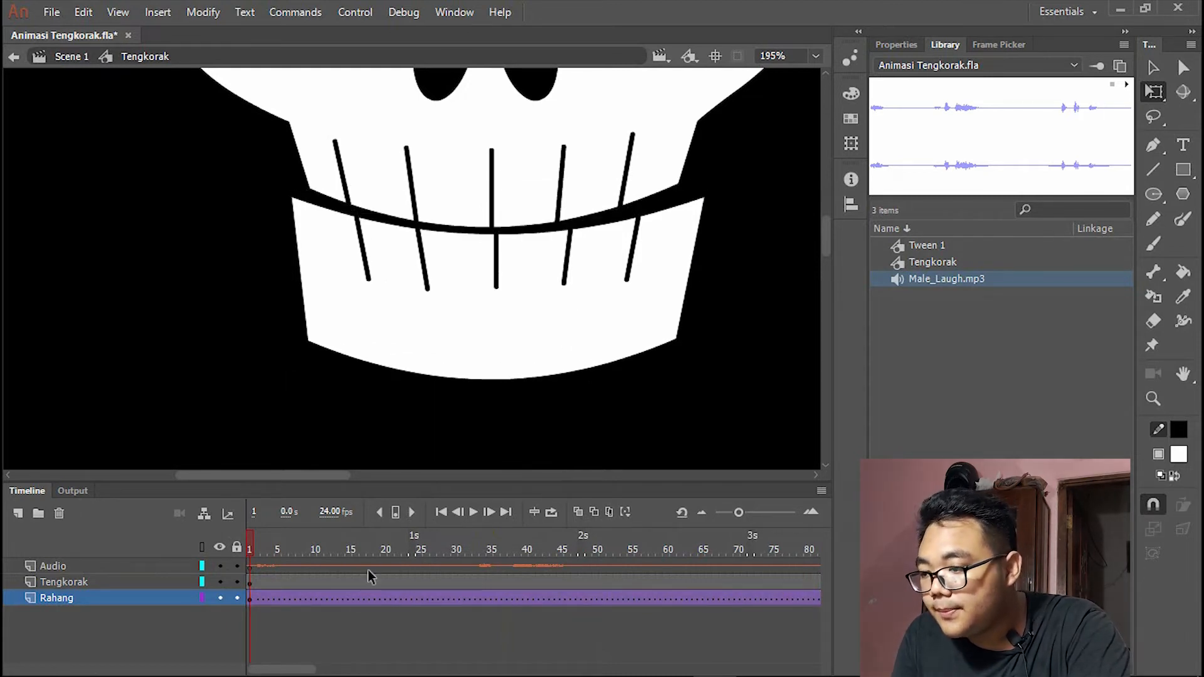
- Insert a keyframe at frame 5 on the Rahang layer and play the timeline from frame 1
{"action": "left_click", "coordinate": [280, 599]}
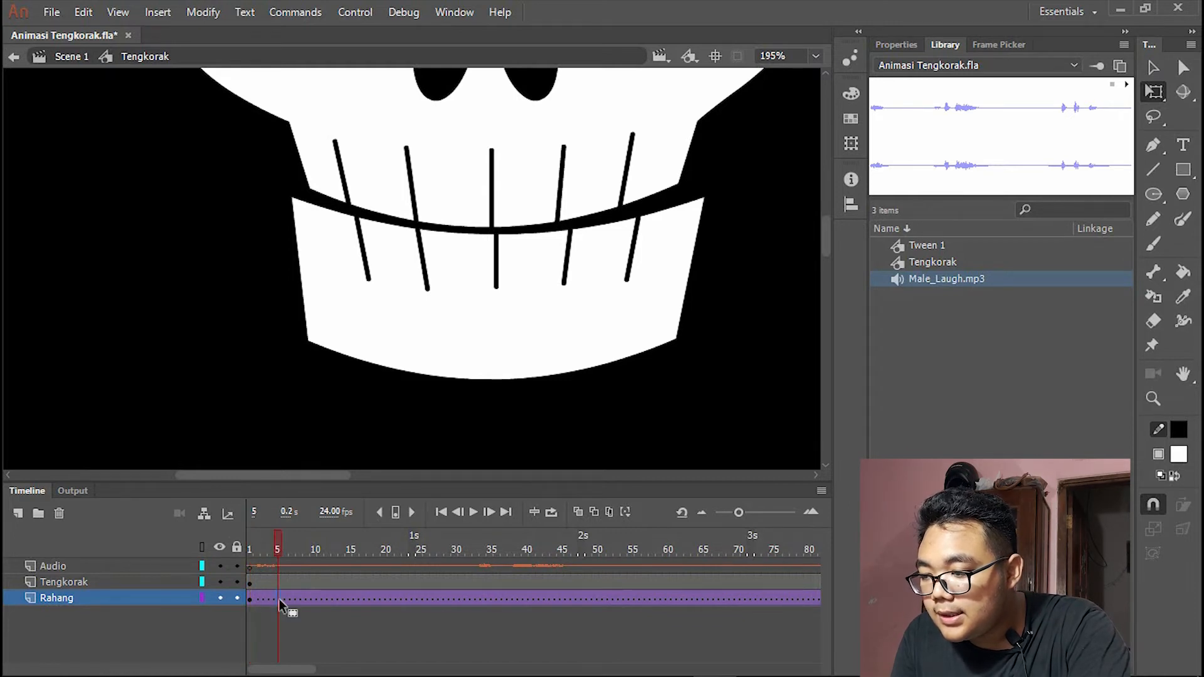
{"action": "right_click", "coordinate": [279, 599]}
{"action": "left_click", "coordinate": [402, 234]}
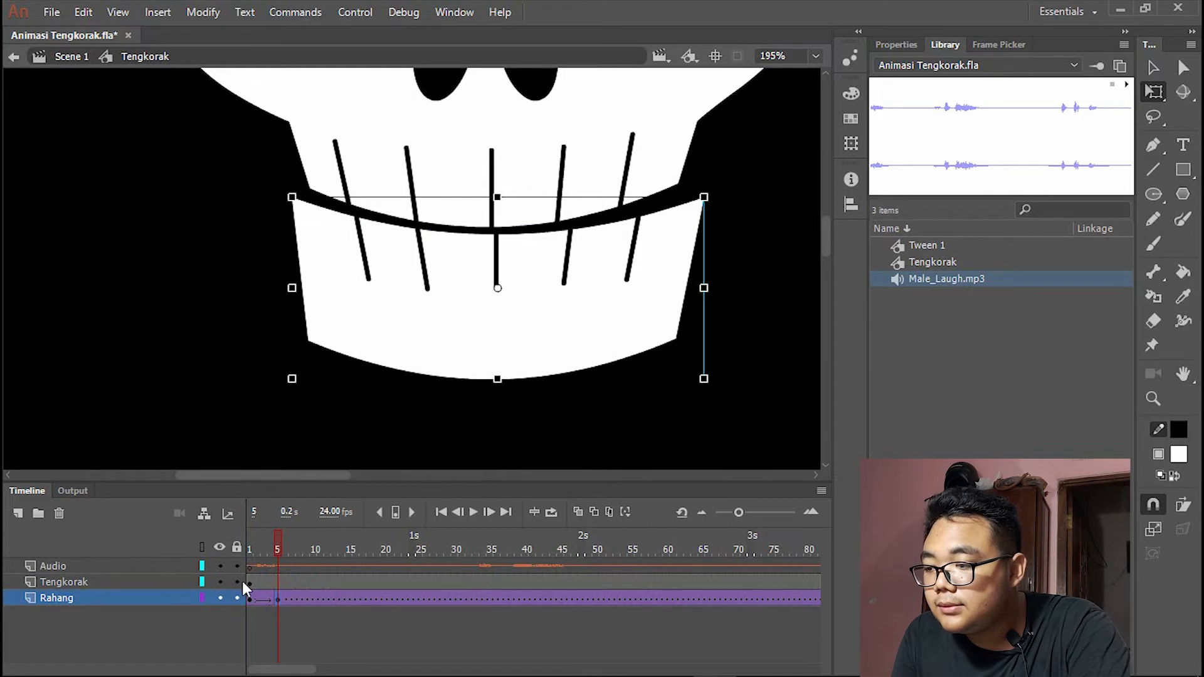
{"action": "left_click_drag", "start_coordinate": [268, 554], "coordinate": [223, 561]}
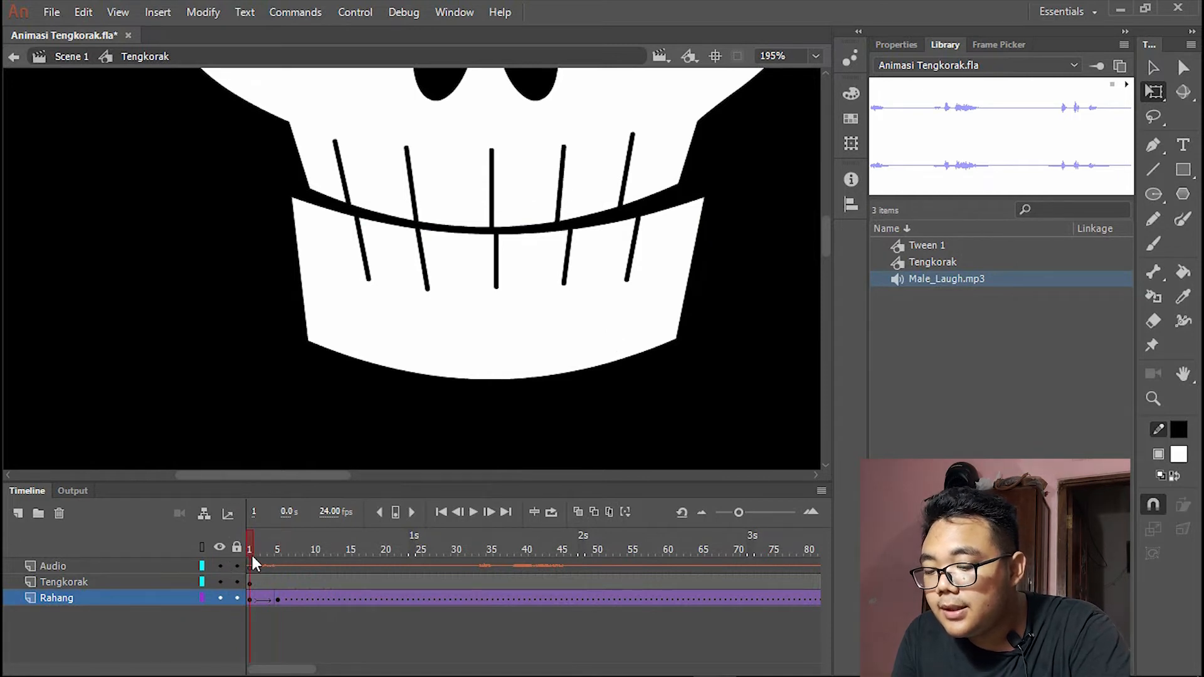
{"action": "key", "text": "Return"}
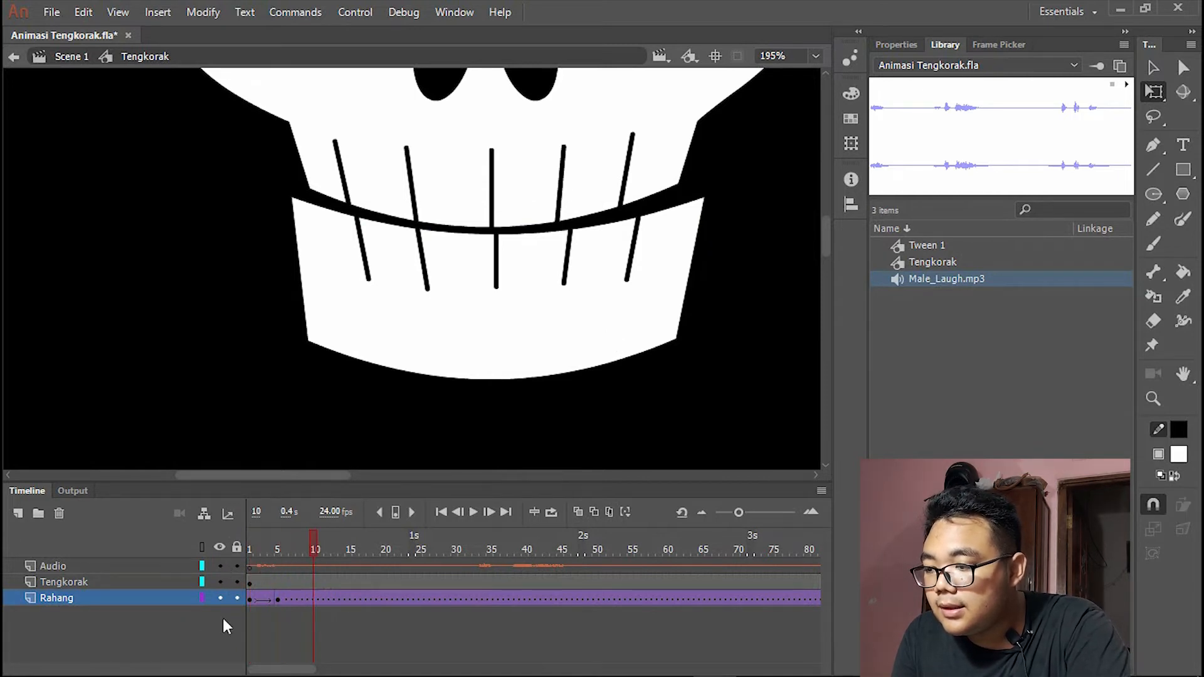
- Raise the jaw against the skull at frame 1, then lower it and stretch it slightly taller at frame 5 to open the mouth
{"action": "left_click", "coordinate": [250, 601]}
{"action": "left_click_drag", "start_coordinate": [622, 313], "coordinate": [618, 292]}
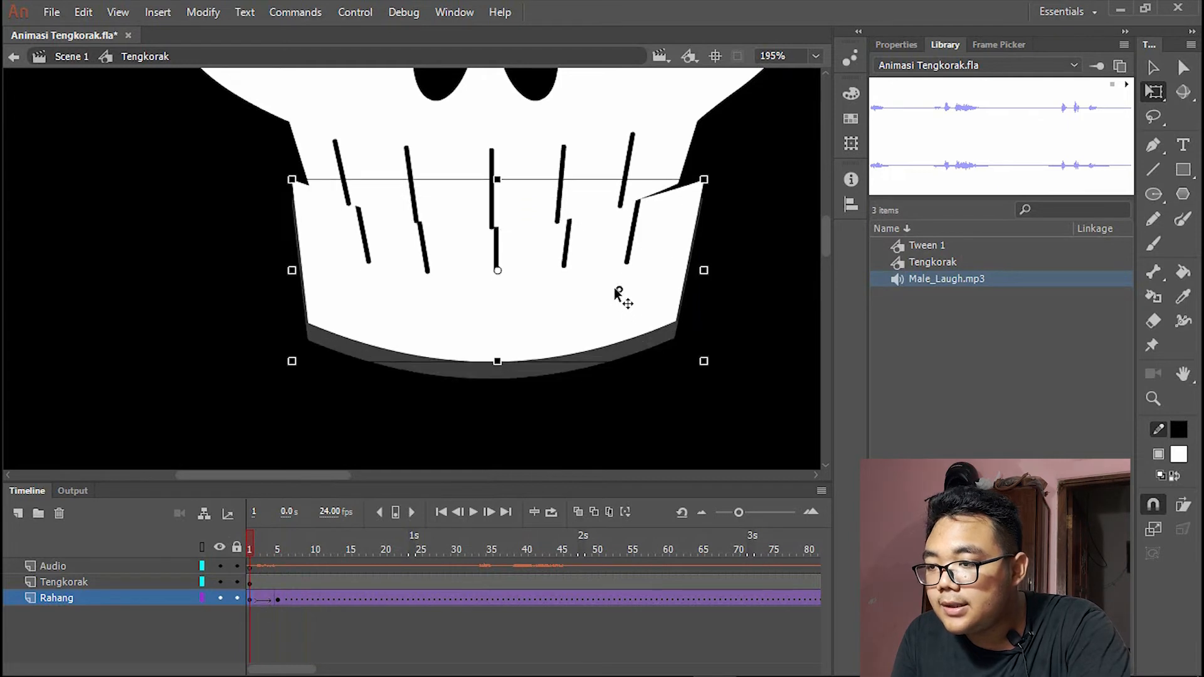
{"action": "left_click", "coordinate": [280, 602]}
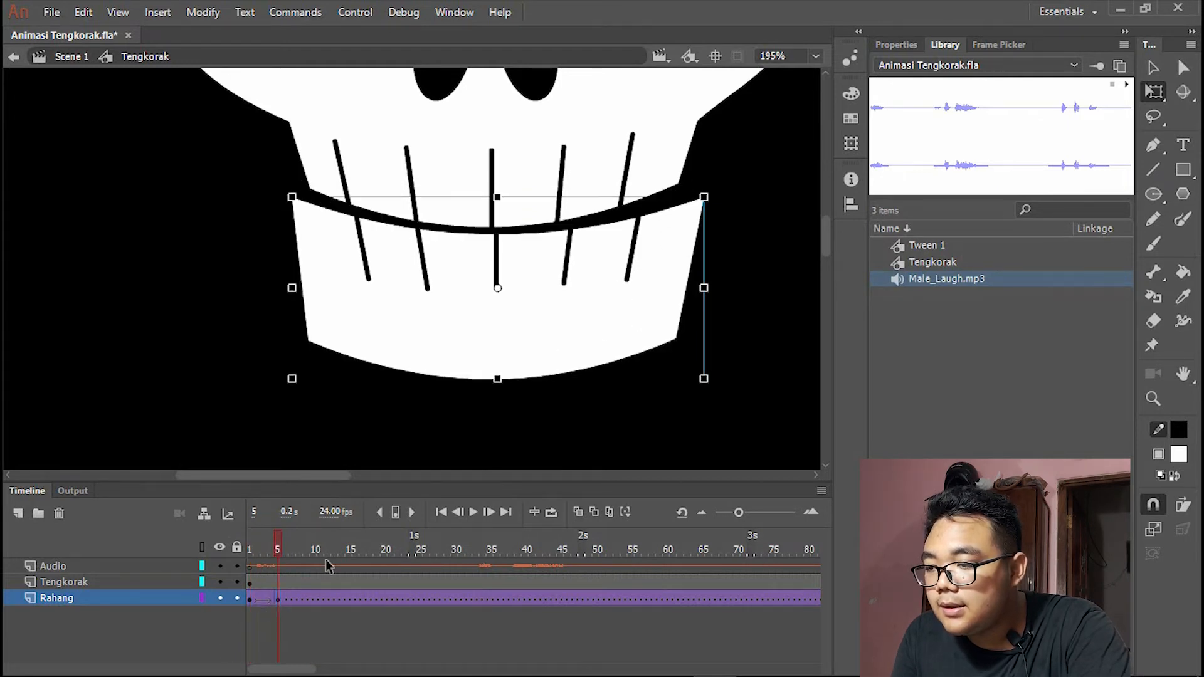
{"action": "left_click_drag", "start_coordinate": [554, 339], "coordinate": [558, 369]}
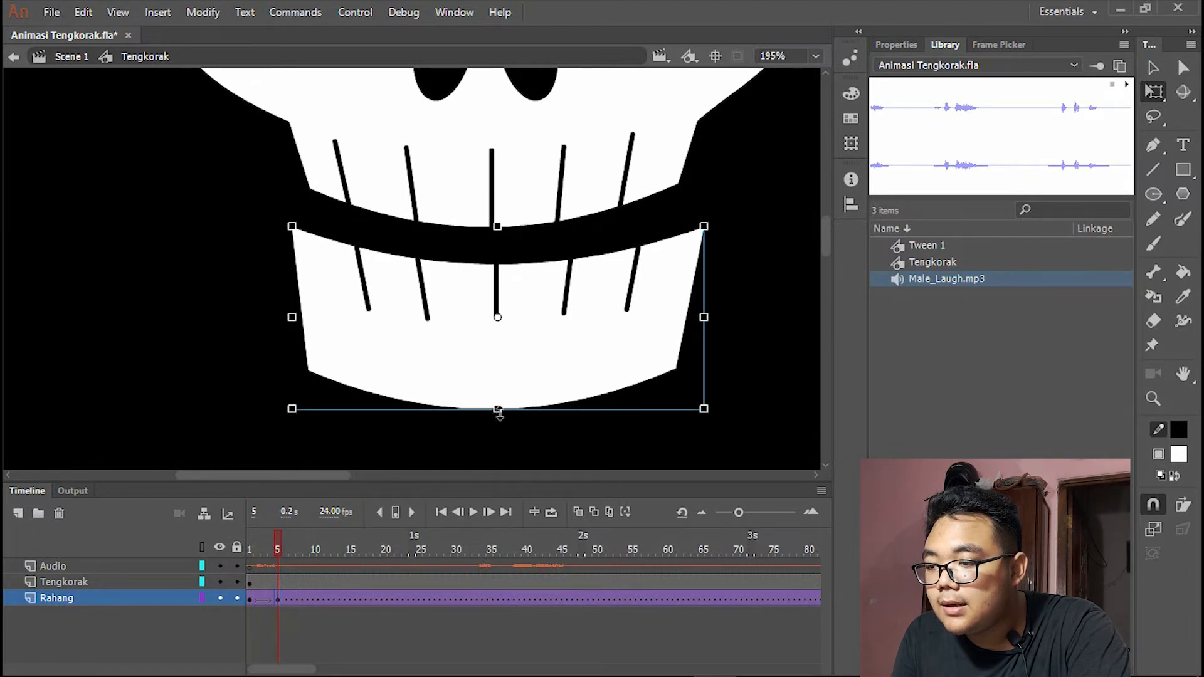
{"action": "mouse_move", "coordinate": [499, 414]}
{"action": "left_mouse_down"}
{"action": "mouse_move", "coordinate": [497, 429]}
{"action": "mouse_move", "coordinate": [499, 418]}
{"action": "left_mouse_up"}
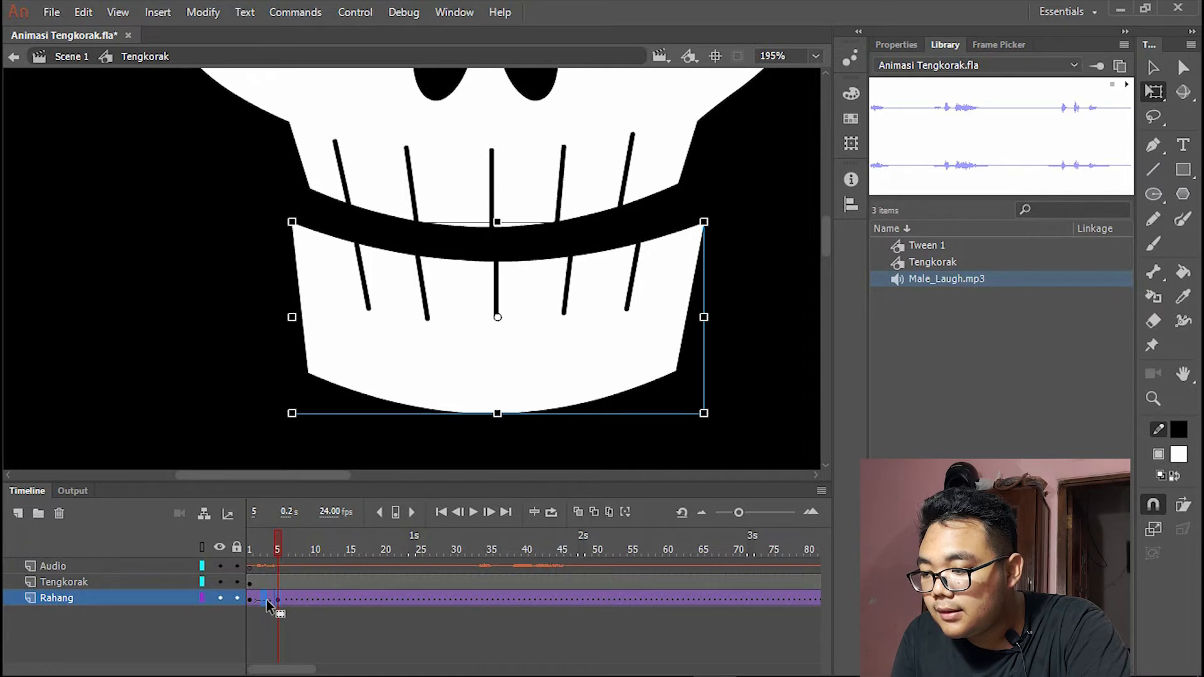
- Shift Rahang's frame 5 keyframe to frame 4, then add a keyframe at frame 7 with the jaw slightly lower
{"action": "left_click", "coordinate": [289, 599]}
{"action": "right_click", "coordinate": [288, 599]}
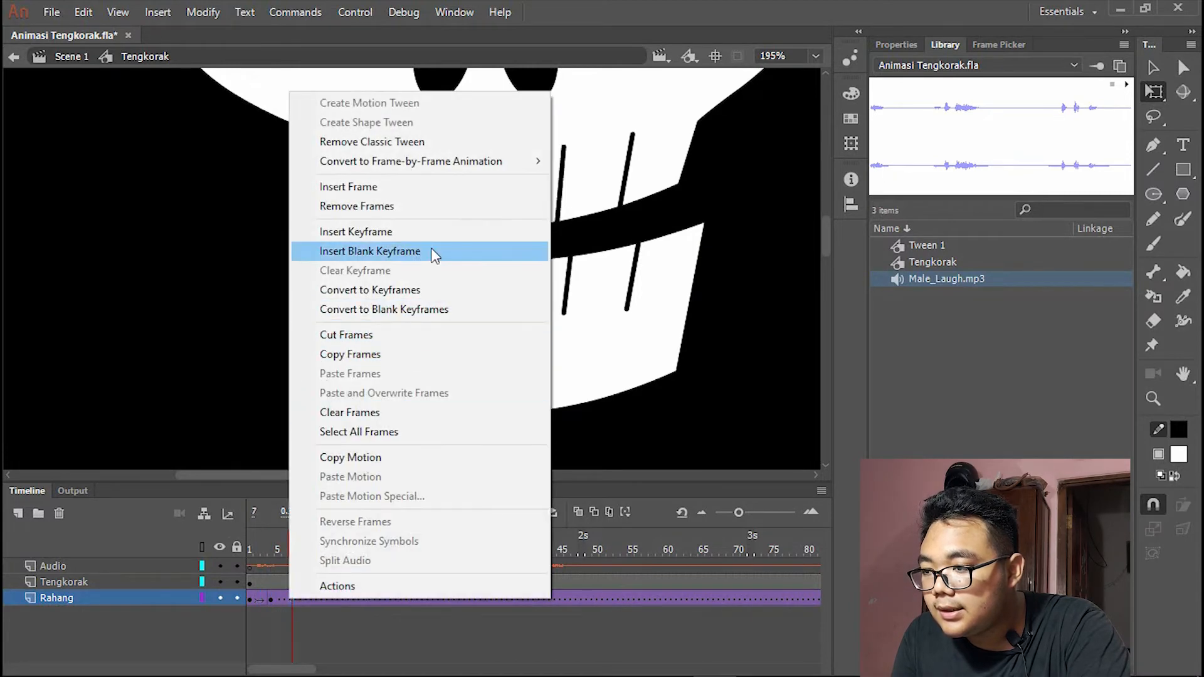
{"action": "left_click", "coordinate": [437, 231]}
{"action": "left_click_drag", "start_coordinate": [633, 328], "coordinate": [633, 336]}
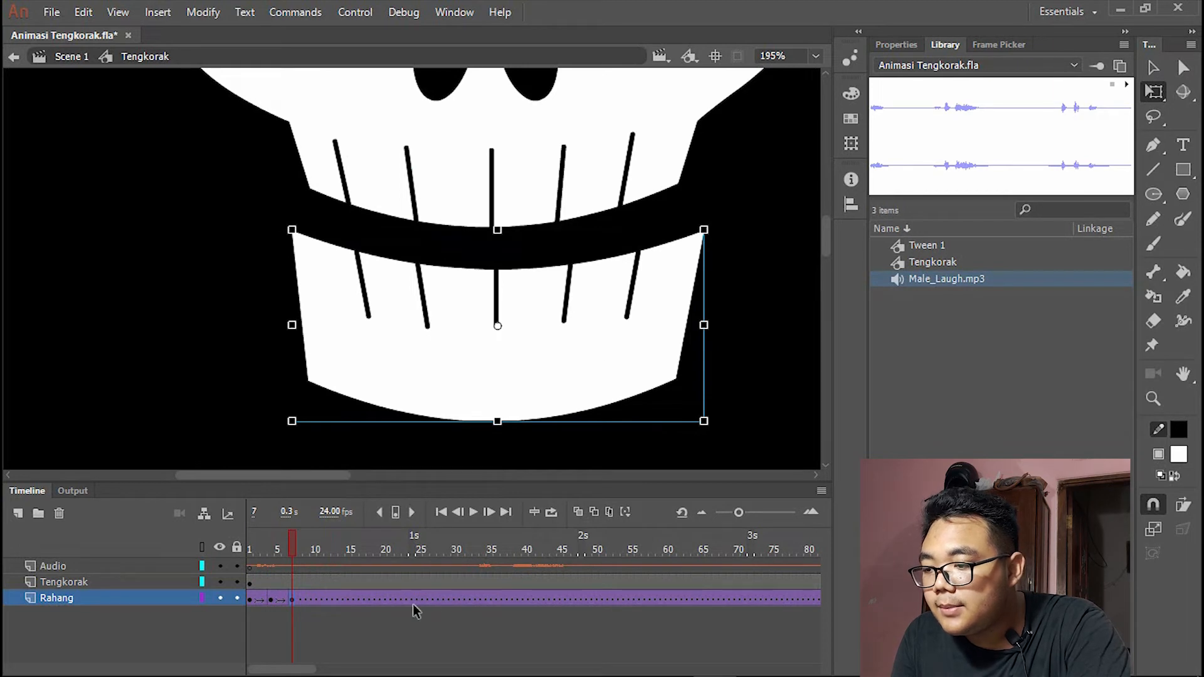
- Insert a Rahang keyframe at frame 22 and move the jaw up to close the mouth
{"action": "left_click", "coordinate": [361, 596]}
{"action": "left_click_drag", "start_coordinate": [411, 603], "coordinate": [395, 599]}
{"action": "right_click", "coordinate": [395, 599]}
{"action": "left_click", "coordinate": [527, 232]}
{"action": "left_click_drag", "start_coordinate": [572, 344], "coordinate": [563, 294]}
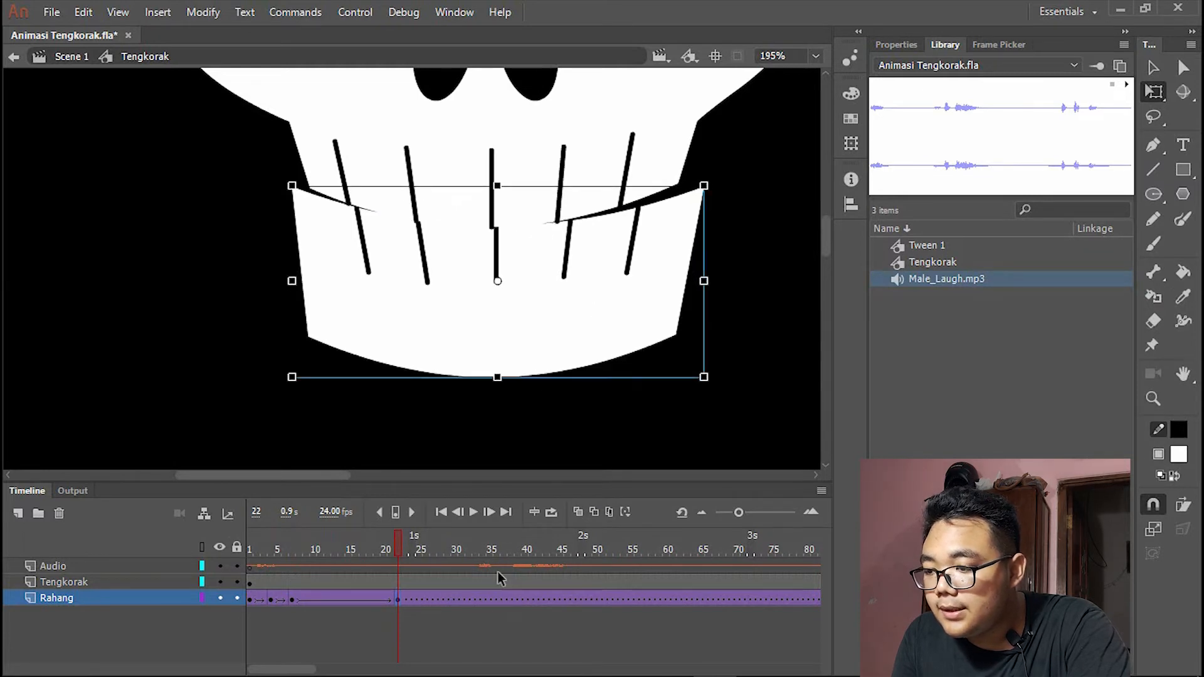
- Play the timeline, including from frame 1, to check the jaw movement against the laugh audio
{"action": "left_click", "coordinate": [474, 599]}
{"action": "key", "text": "Return"}
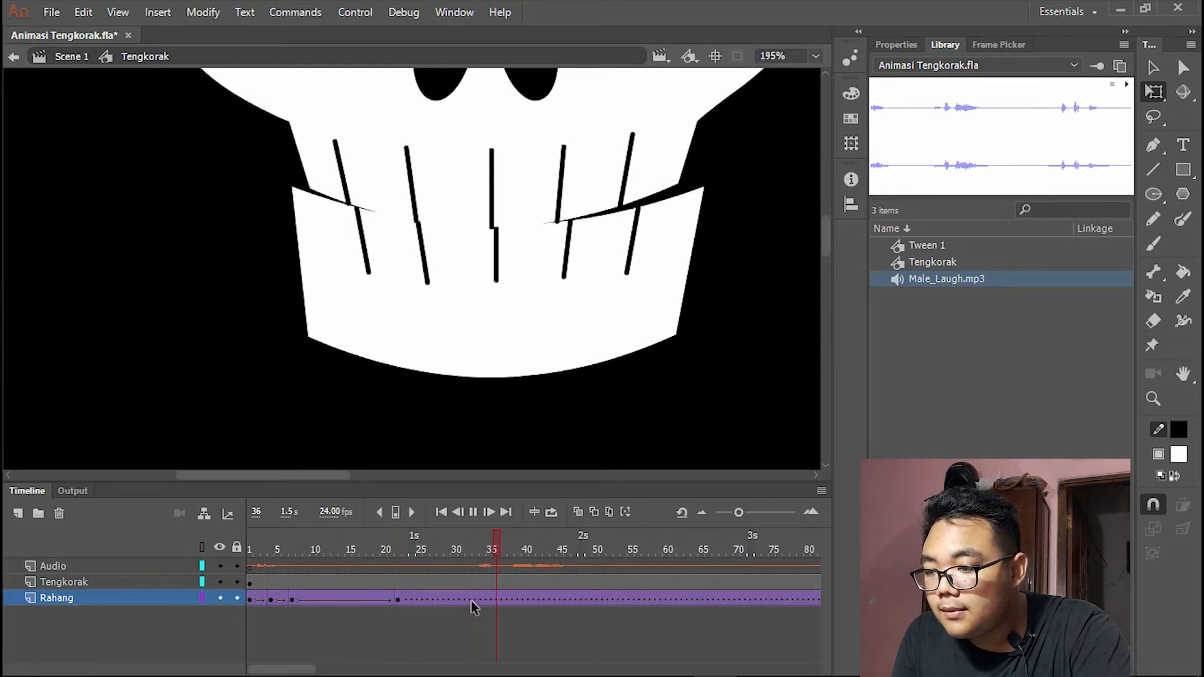
{"action": "key", "text": "Return"}
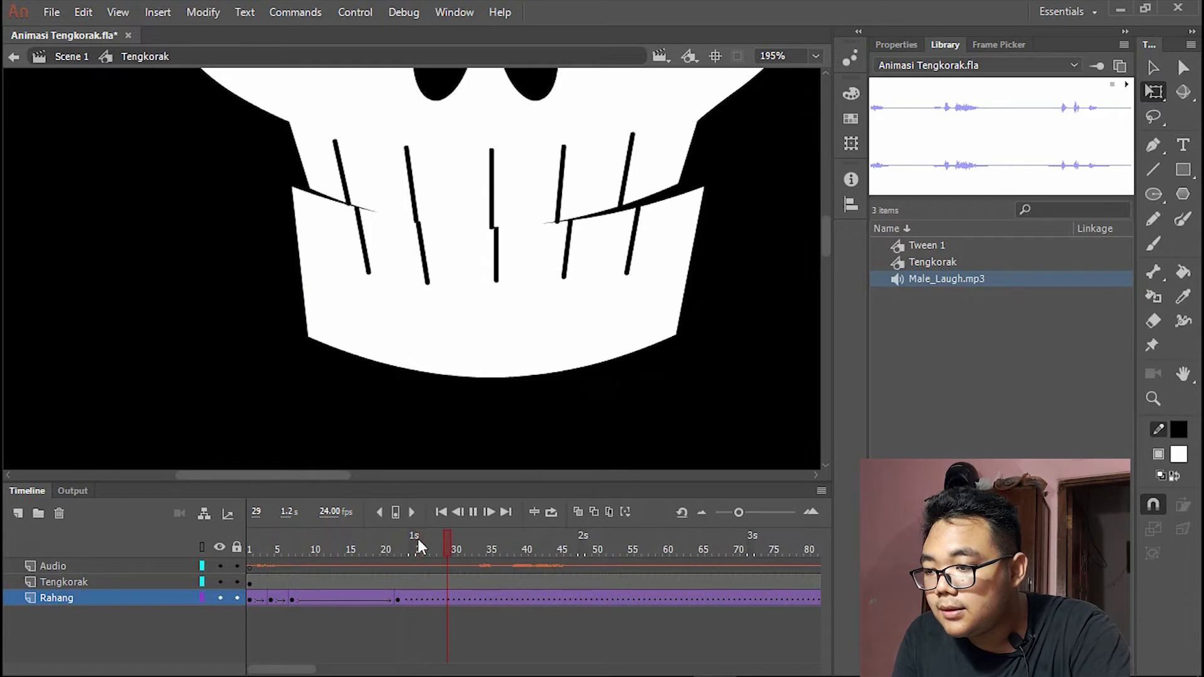
{"action": "key", "text": "shift+comma"}
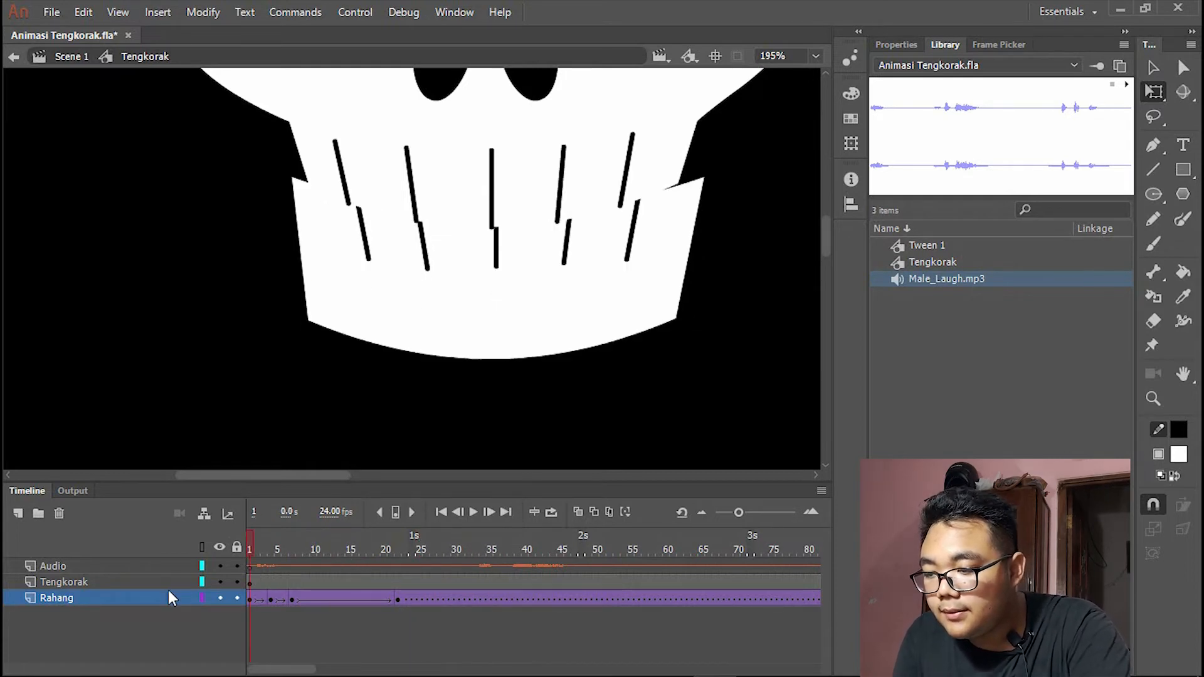
{"action": "key", "text": "Return"}
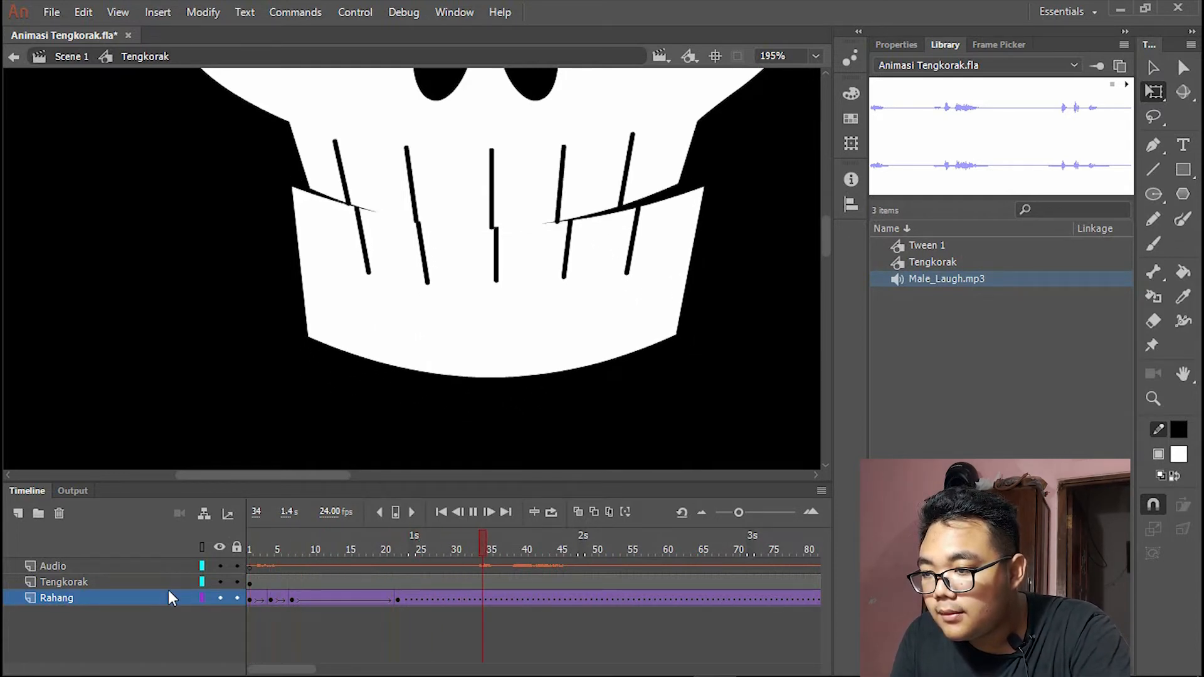
- Insert a Rahang keyframe at frame 32 and lower the jaw slightly to open the mouth
{"action": "right_click", "coordinate": [472, 600]}
{"action": "left_click", "coordinate": [559, 229]}
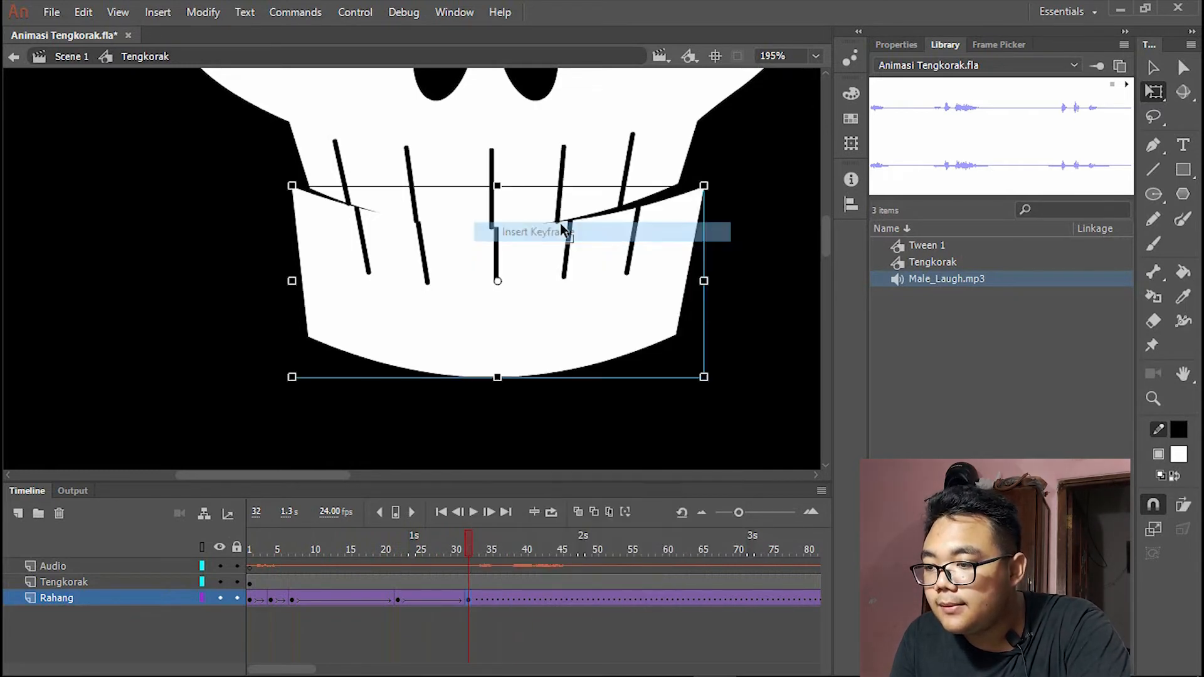
{"action": "left_click_drag", "start_coordinate": [552, 301], "coordinate": [552, 319]}
- Insert a Rahang keyframe at frame 35 and raise the jaw until it overlaps the skull
{"action": "right_click", "coordinate": [489, 599]}
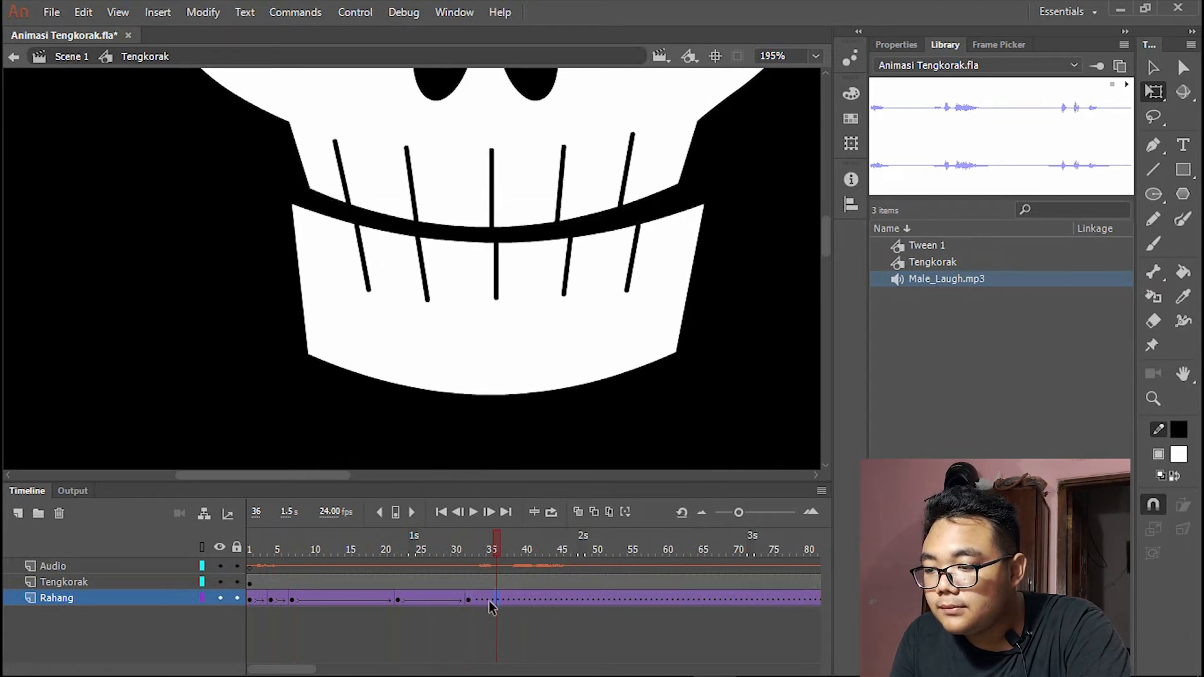
{"action": "left_click", "coordinate": [492, 603]}
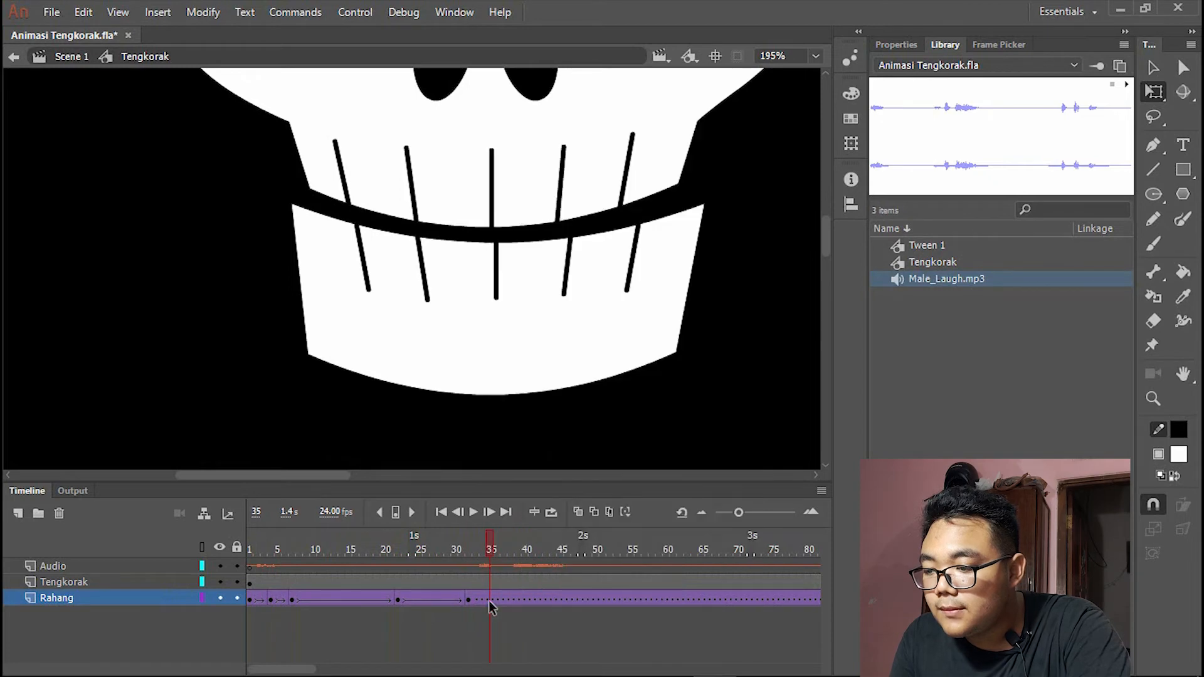
{"action": "right_click", "coordinate": [489, 597]}
{"action": "left_click", "coordinate": [634, 233]}
{"action": "left_click_drag", "start_coordinate": [572, 310], "coordinate": [572, 287]}
- Shift the Rahang keyframes at frames 32 and 35 to frames 34 and 37
{"action": "scroll", "coordinate": [538, 292], "scroll_direction": "up", "scroll_amount": 3}
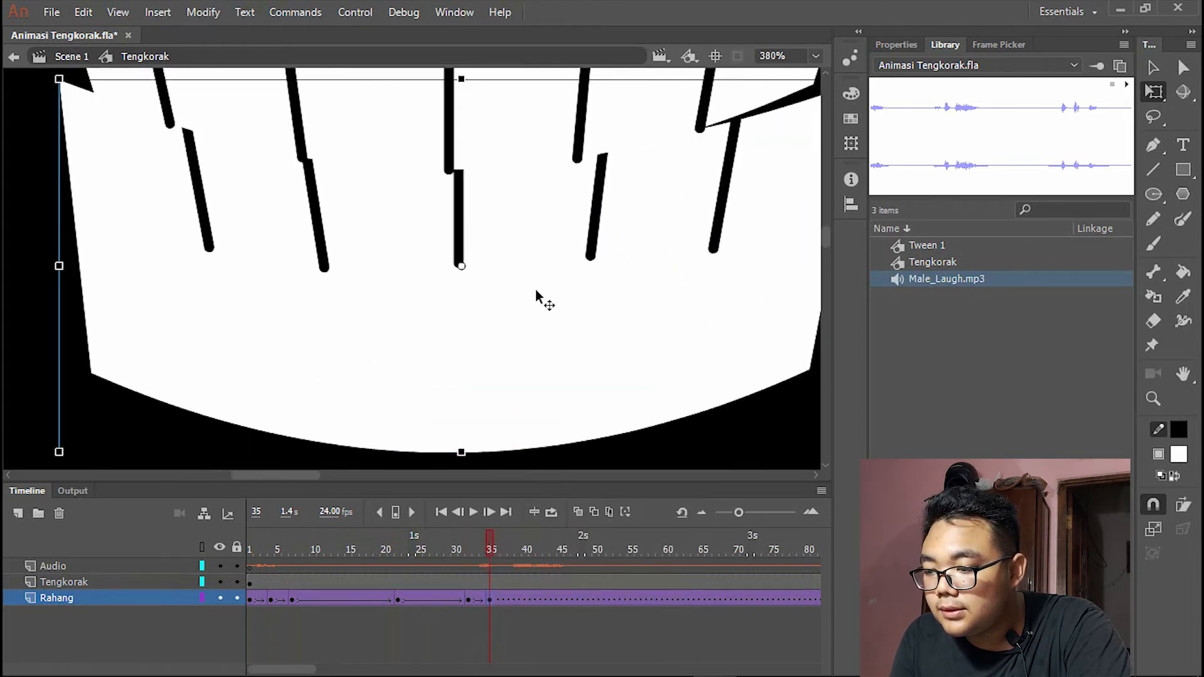
{"action": "scroll", "coordinate": [539, 336], "scroll_direction": "down", "scroll_amount": 2}
{"action": "left_click", "coordinate": [504, 599]}
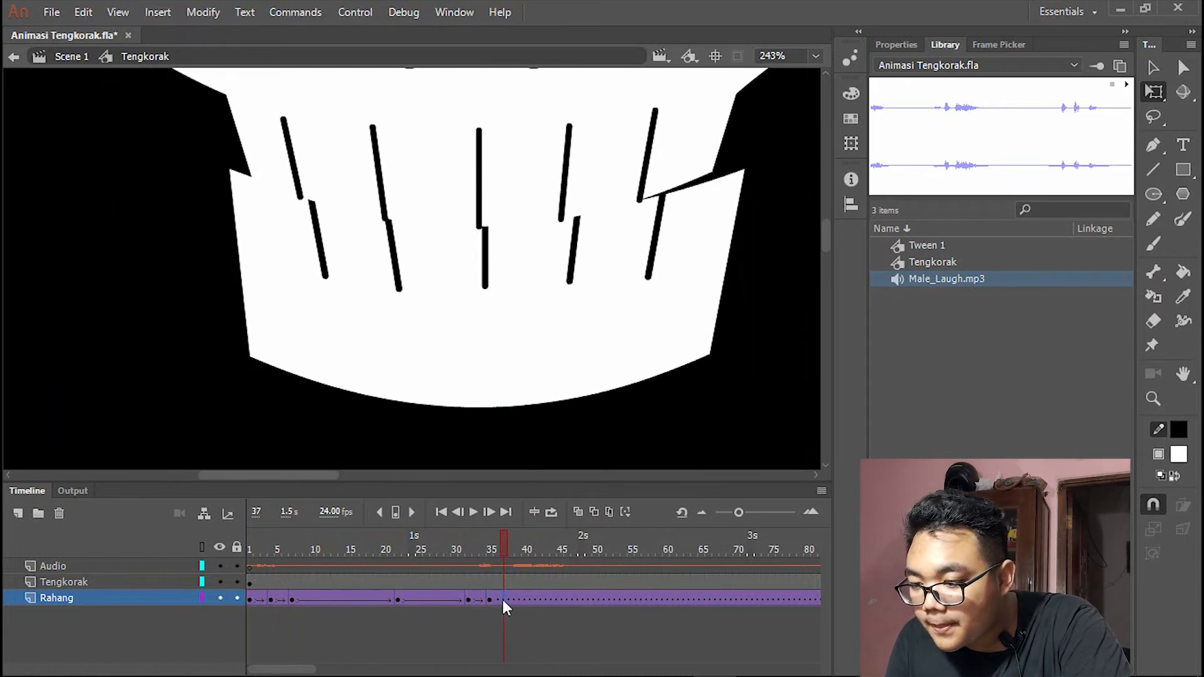
{"action": "left_click", "coordinate": [489, 600]}
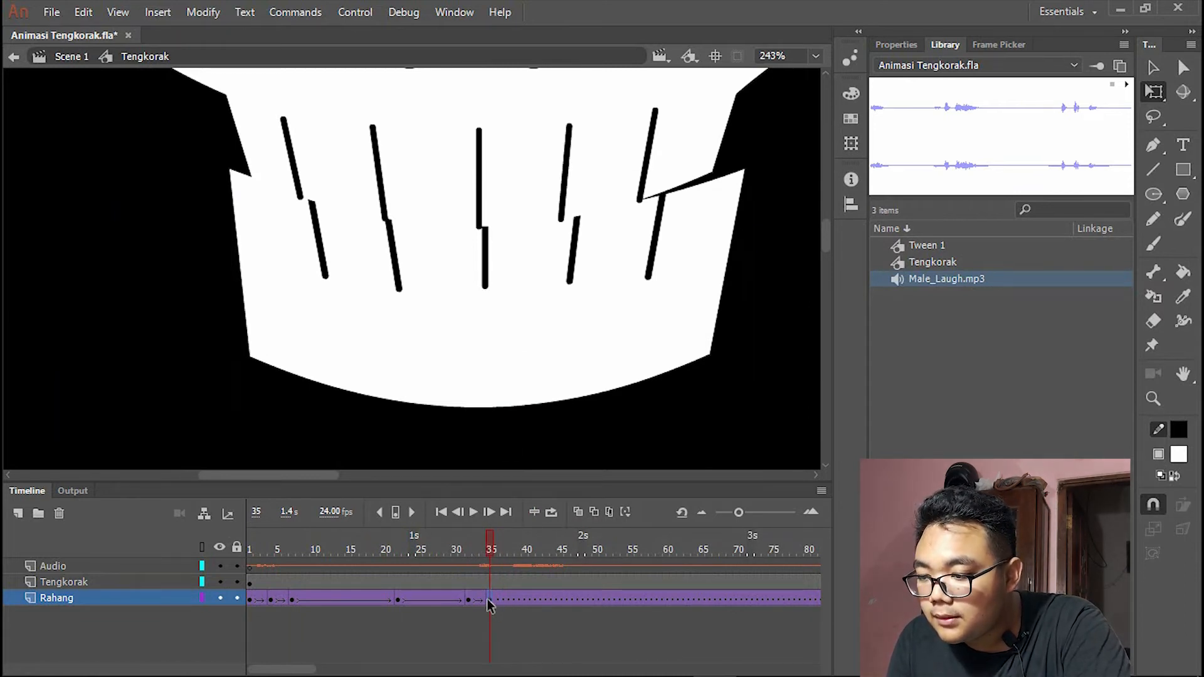
{"action": "mouse_move", "coordinate": [493, 599]}
{"action": "left_mouse_down"}
{"action": "mouse_move", "coordinate": [471, 600]}
{"action": "mouse_move", "coordinate": [488, 599]}
{"action": "left_mouse_up"}
{"action": "left_click", "coordinate": [525, 608]}
- Insert a Rahang keyframe at frame 39 and lower the jaw to open the mouth
{"action": "left_click", "coordinate": [517, 601]}
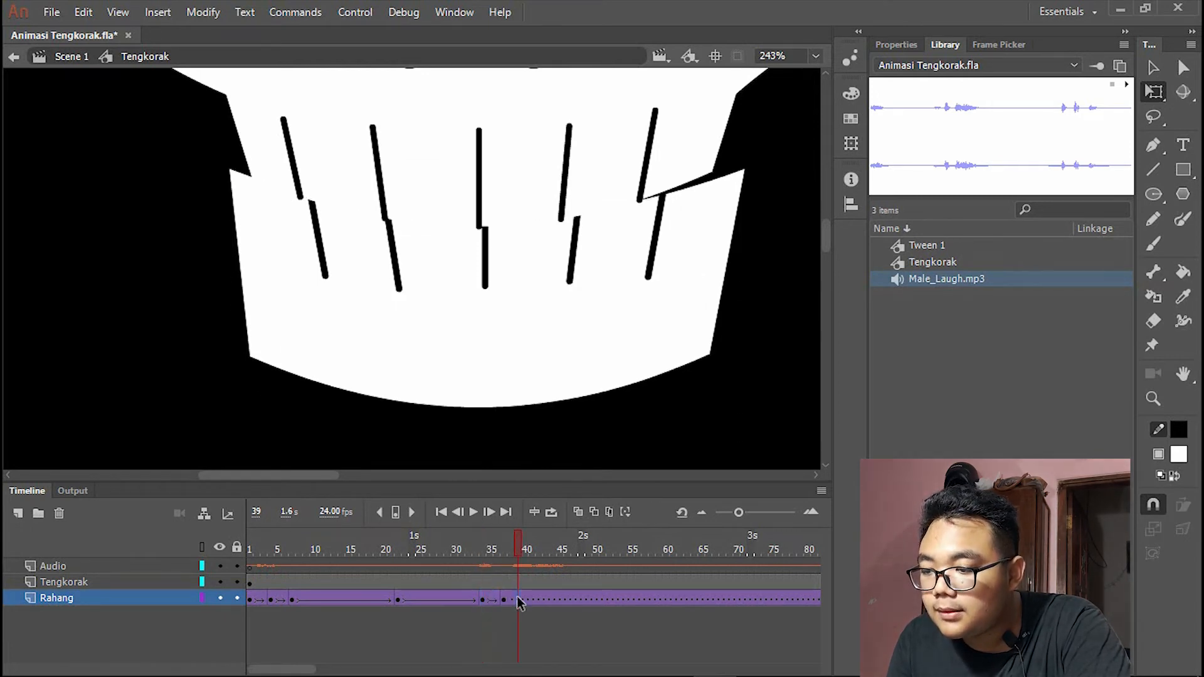
{"action": "right_click", "coordinate": [517, 597]}
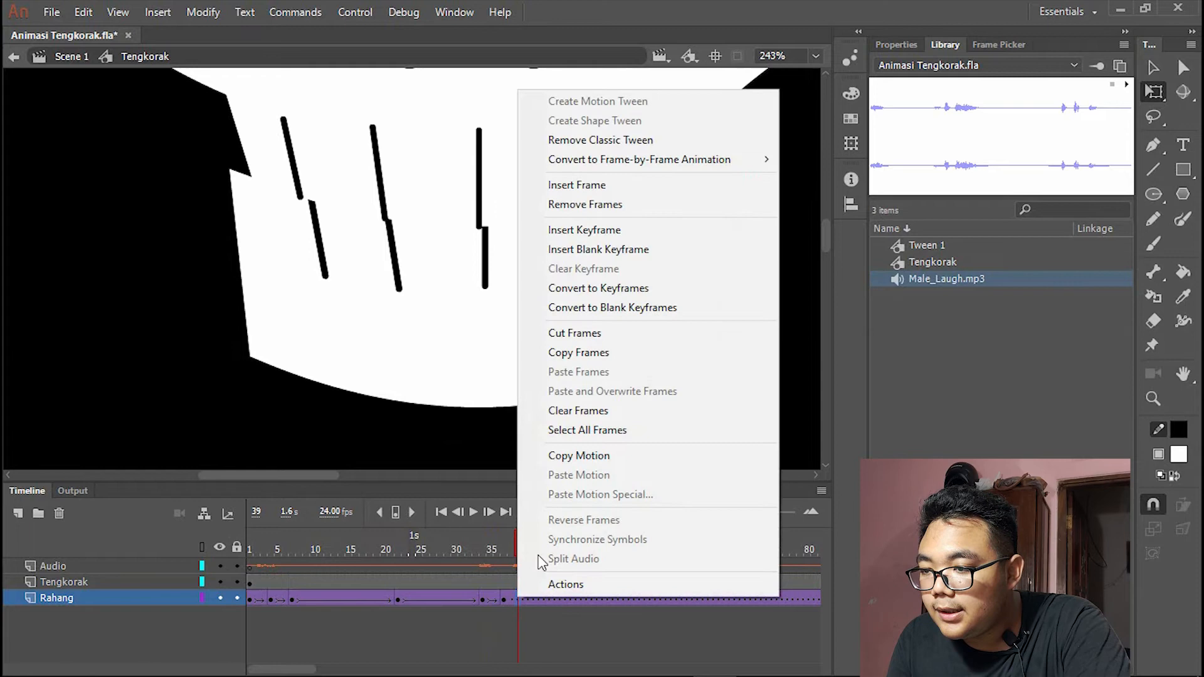
{"action": "left_click", "coordinate": [633, 230]}
{"action": "left_click_drag", "start_coordinate": [596, 341], "coordinate": [596, 375]}
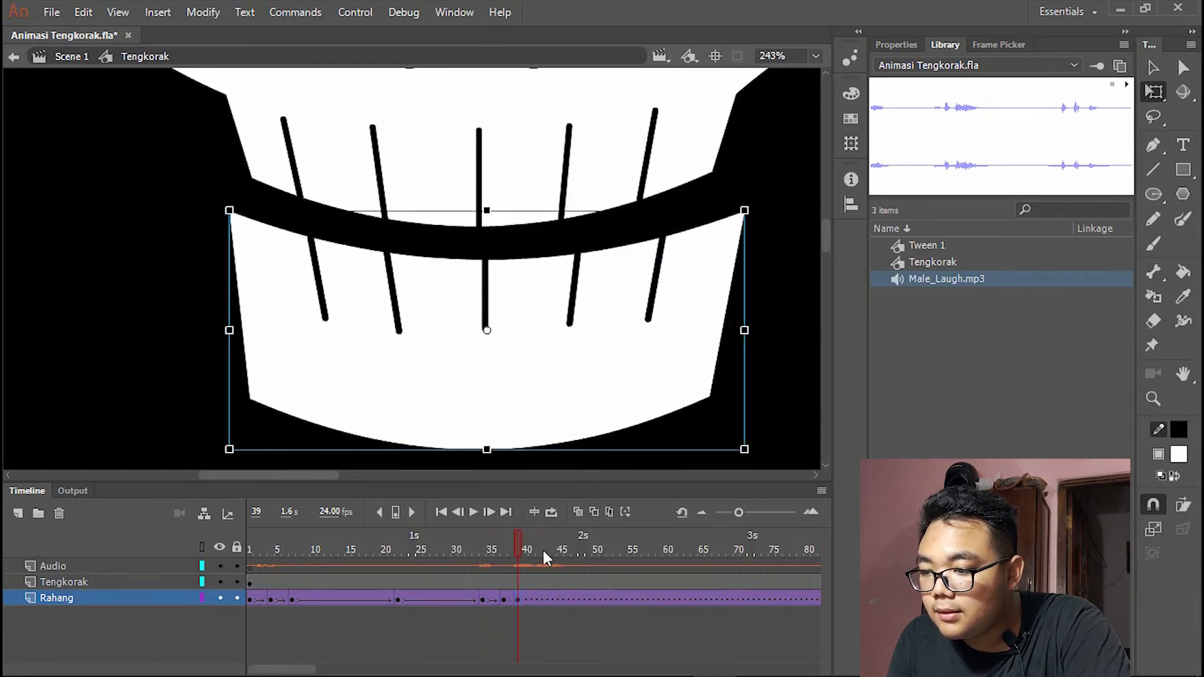
- Insert a Rahang keyframe at frame 41 and raise the jaw back against the skull
{"action": "left_click", "coordinate": [533, 599]}
{"action": "right_click", "coordinate": [536, 601]}
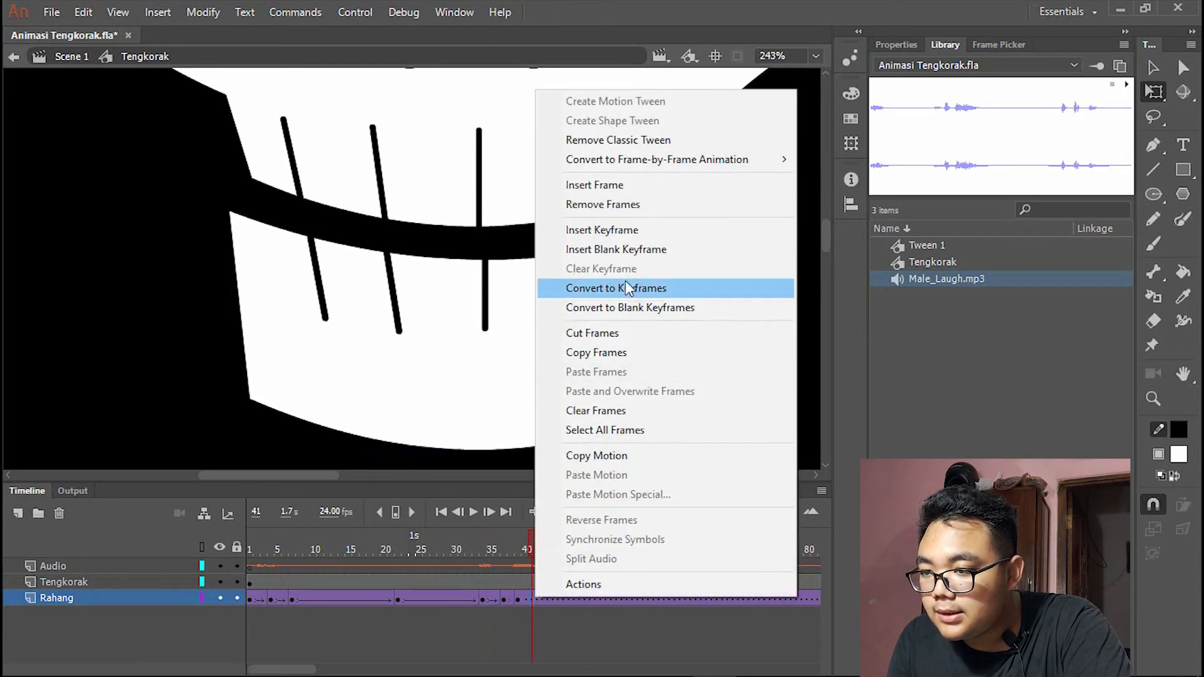
{"action": "left_click", "coordinate": [632, 228]}
{"action": "left_click_drag", "start_coordinate": [589, 375], "coordinate": [587, 330]}
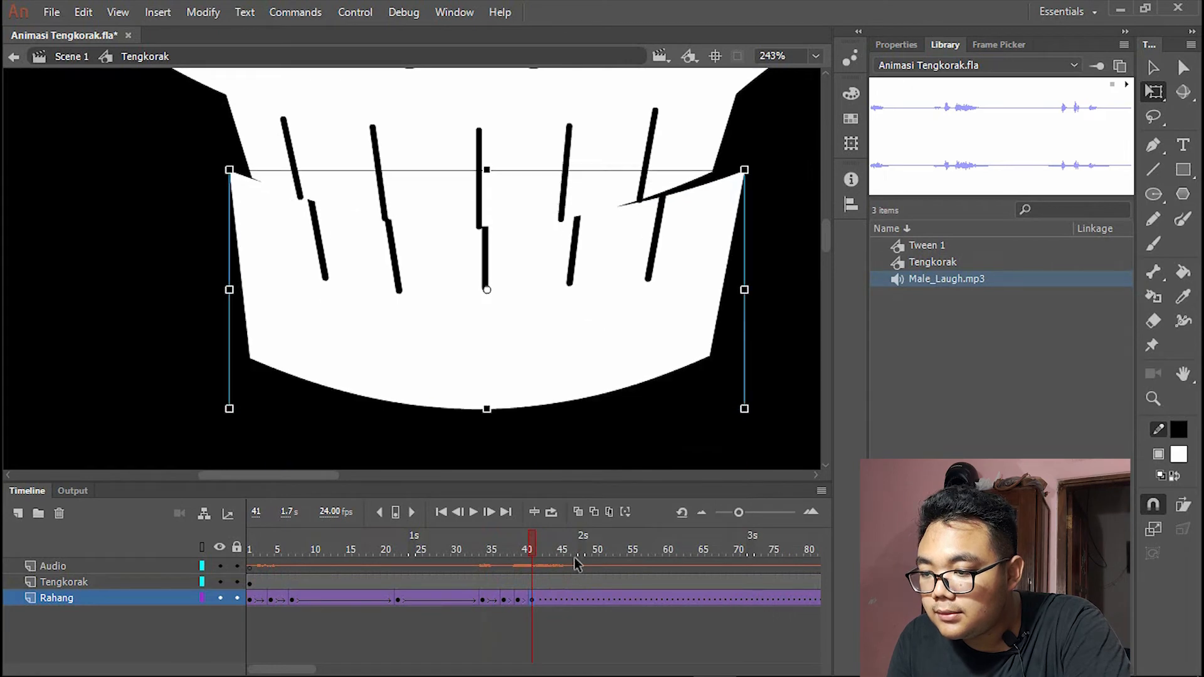
- Insert a Rahang keyframe at frame 45 and lower the jaw to open the mouth
{"action": "left_click", "coordinate": [561, 598]}
{"action": "right_click", "coordinate": [560, 598]}
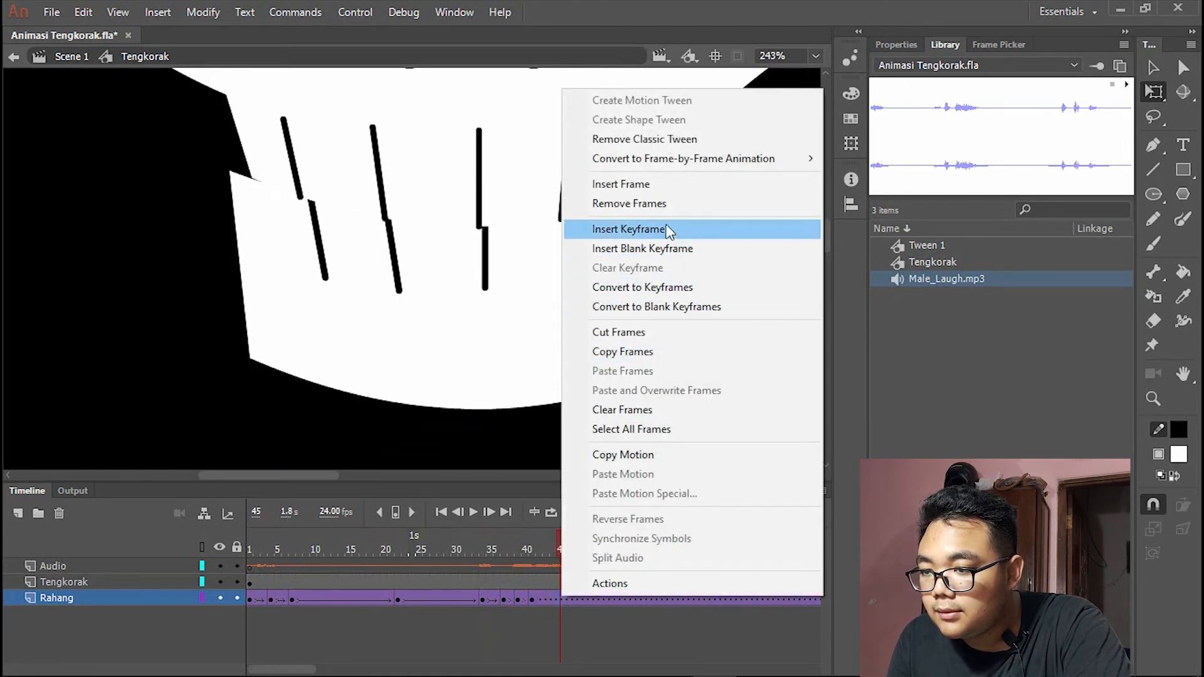
{"action": "left_click", "coordinate": [632, 229]}
{"action": "left_click_drag", "start_coordinate": [611, 306], "coordinate": [615, 333]}
{"action": "scroll", "coordinate": [495, 234], "scroll_direction": "down", "scroll_amount": 5}
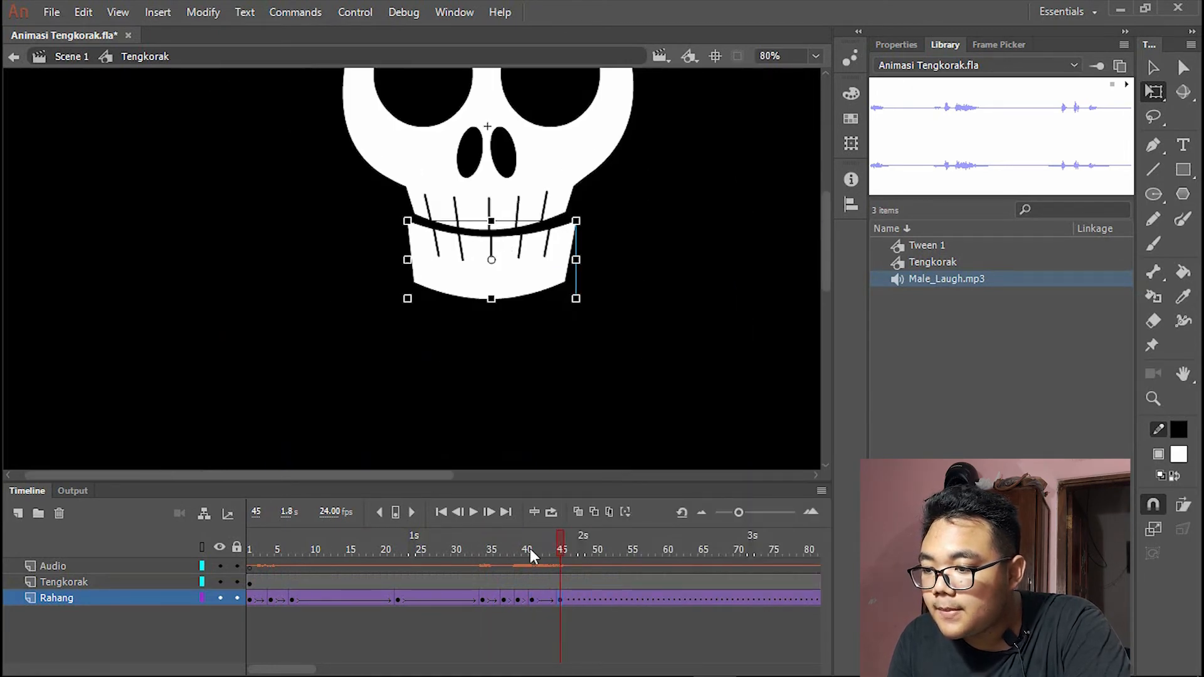
{"action": "scroll", "coordinate": [527, 249], "scroll_direction": "down", "scroll_amount": 2}
{"action": "scroll", "coordinate": [321, 166], "scroll_direction": "up", "scroll_amount": 3}
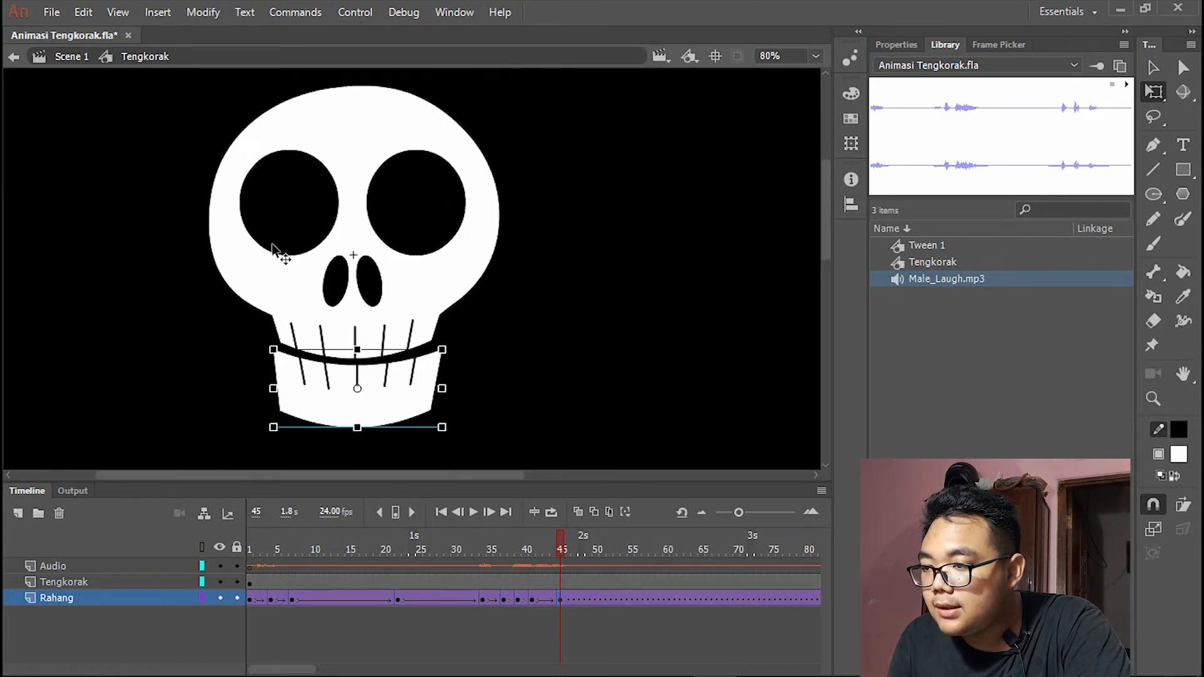
- Play back the laugh, and move the Rahang keyframe at frame 22 to frame 32
{"action": "left_click_drag", "start_coordinate": [330, 544], "coordinate": [201, 571]}
{"action": "key", "text": "Return"}
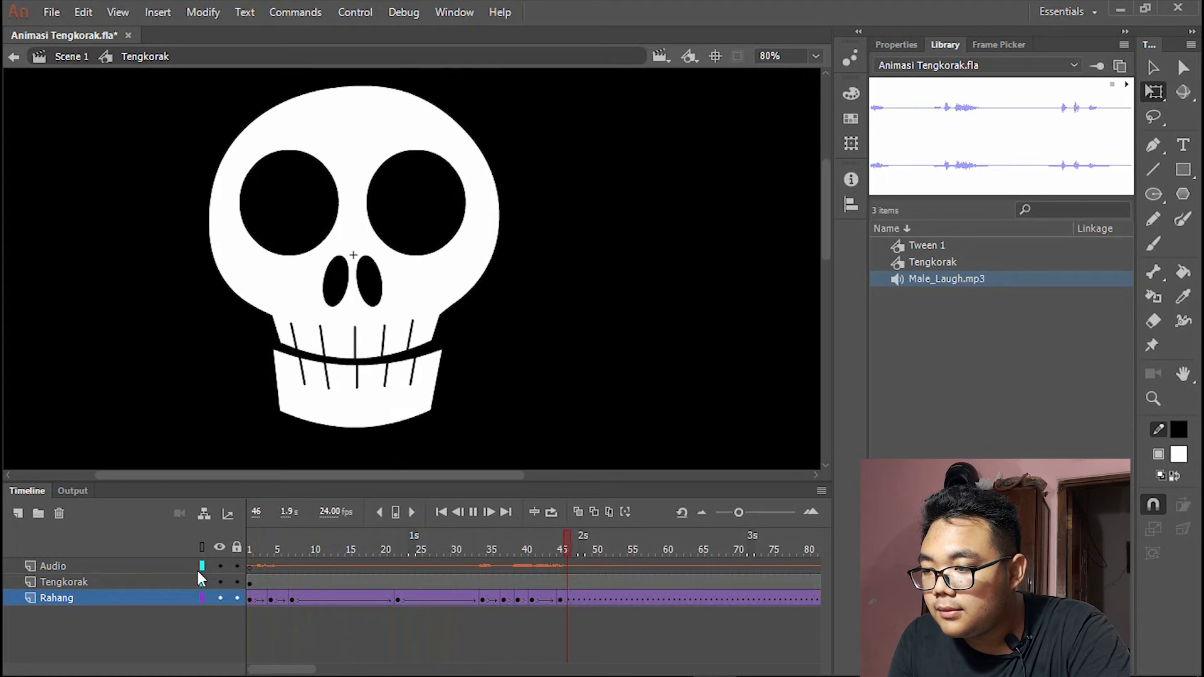
{"action": "left_click_drag", "start_coordinate": [424, 548], "coordinate": [437, 569]}
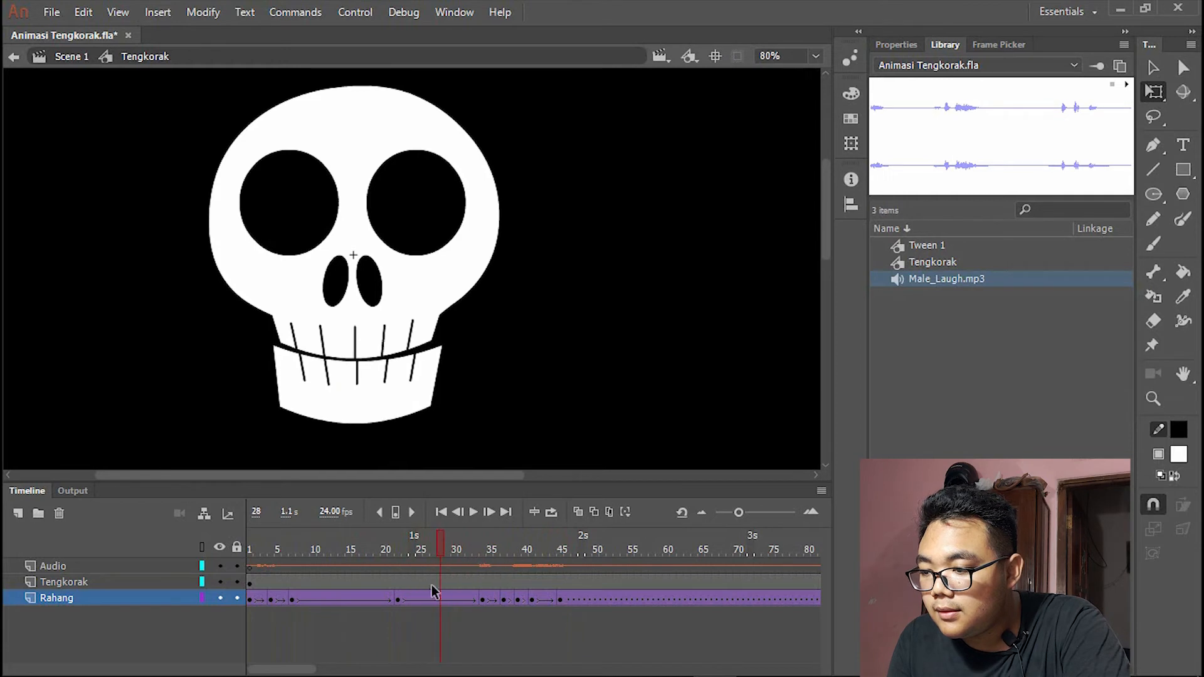
{"action": "left_click", "coordinate": [398, 600]}
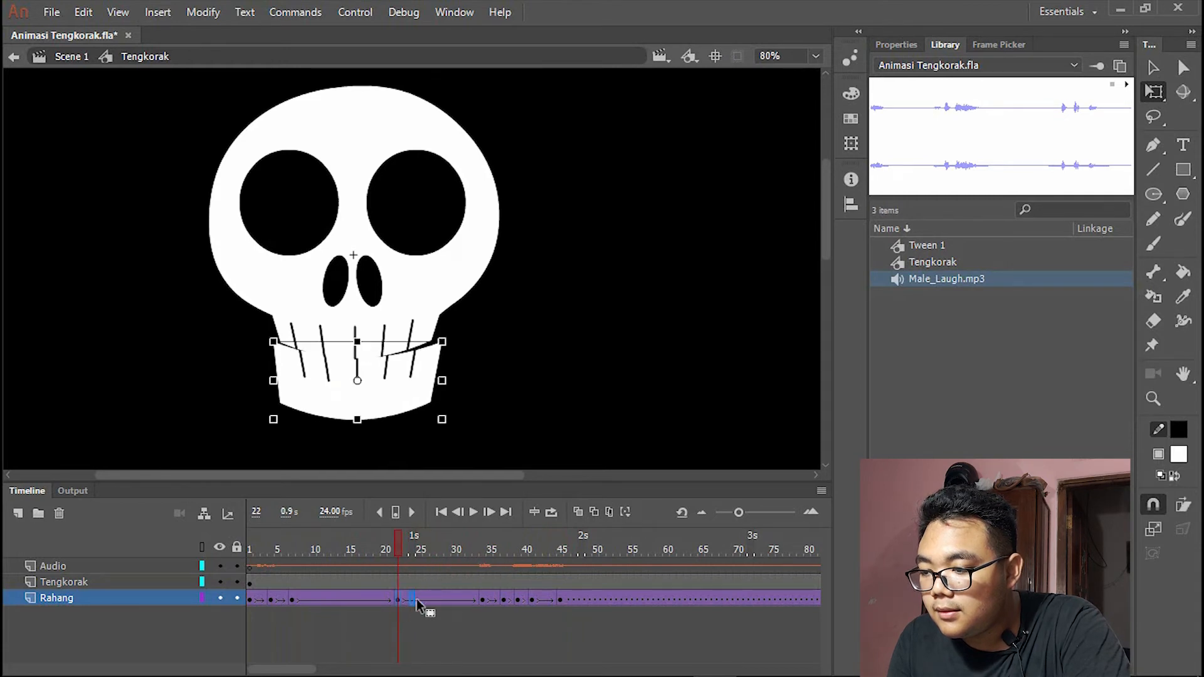
{"action": "left_click_drag", "start_coordinate": [464, 604], "coordinate": [468, 603]}
- Replay the animation from the start and move the Rahang keyframe at frame 34 to frame 33
{"action": "left_click", "coordinate": [97, 600]}
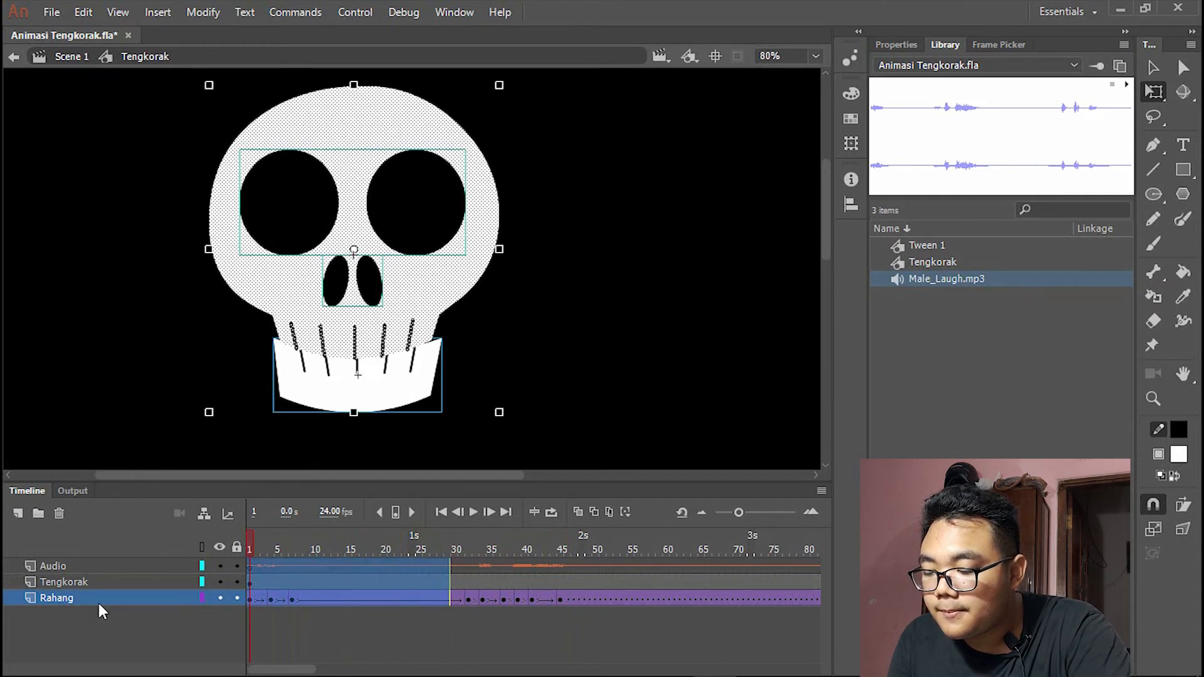
{"action": "key", "text": "Return"}
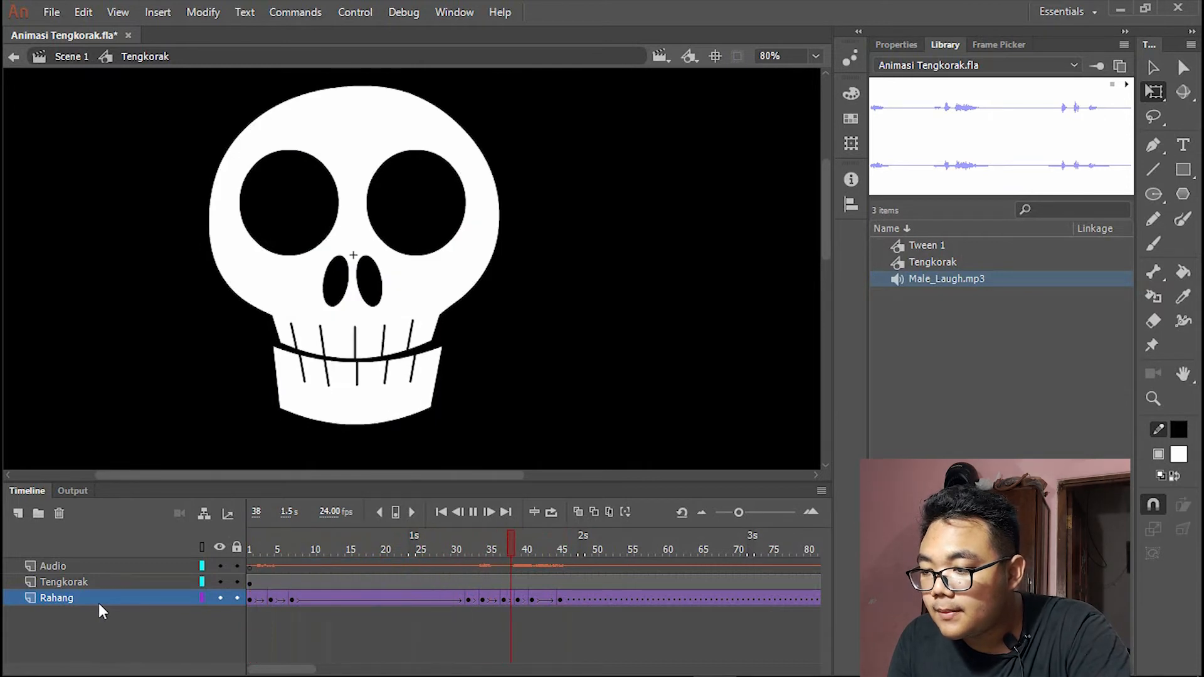
{"action": "key", "text": "Return"}
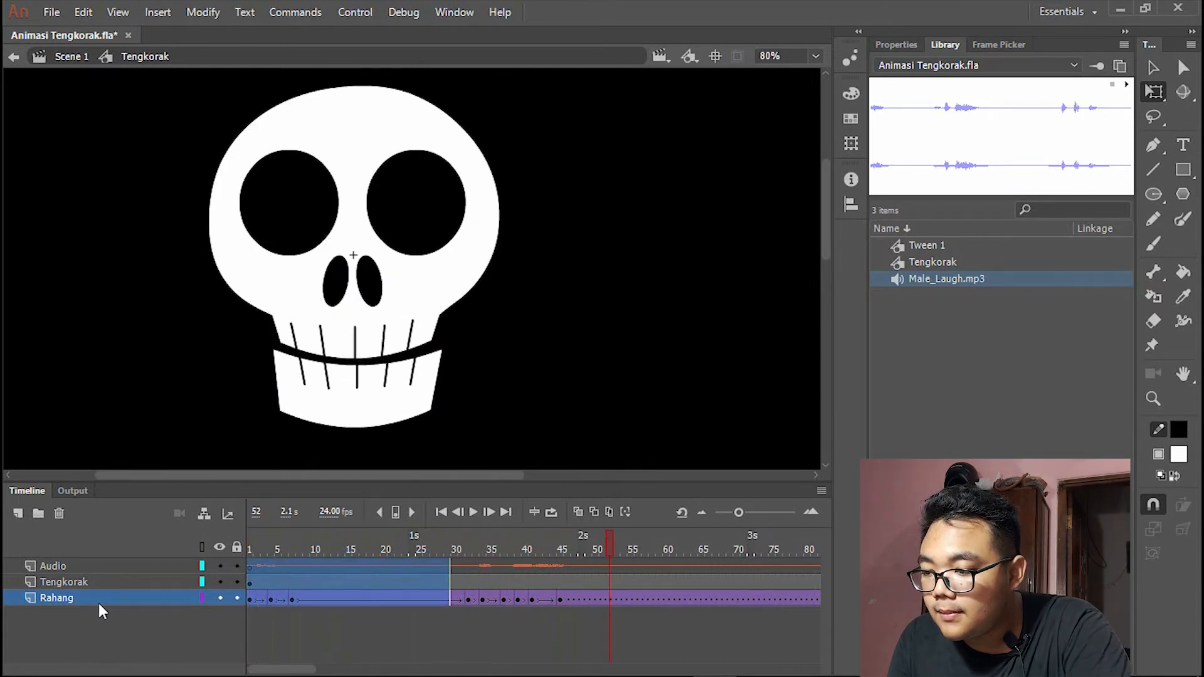
{"action": "left_click", "coordinate": [481, 600]}
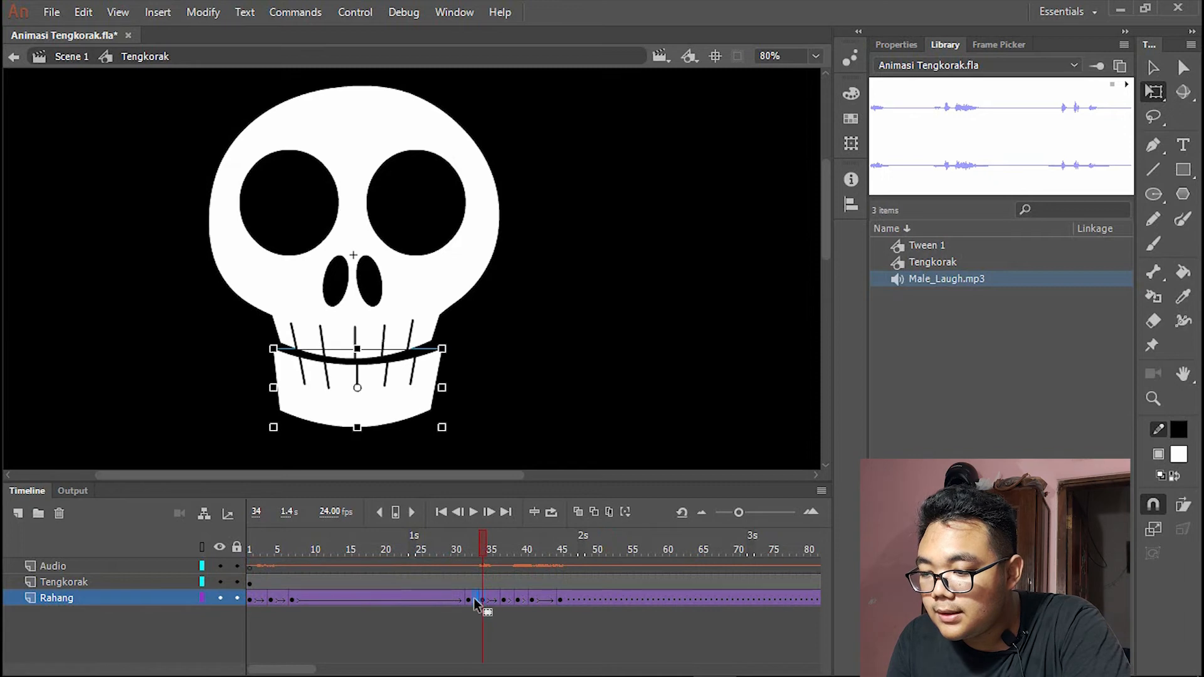
{"action": "left_click_drag", "start_coordinate": [474, 598], "coordinate": [475, 599]}
- Replay the laugh and shift the Rahang keyframes at frames 37 and 39 to frames 36 and 38
{"action": "key", "text": "Return"}
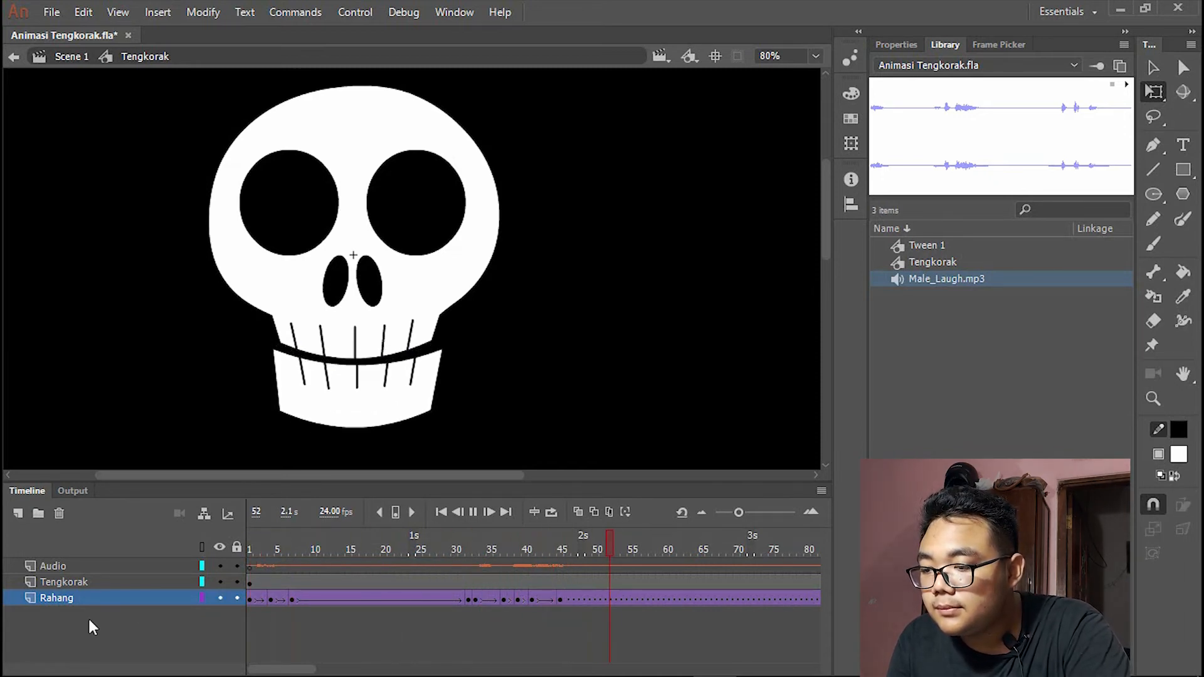
{"action": "left_click", "coordinate": [495, 545]}
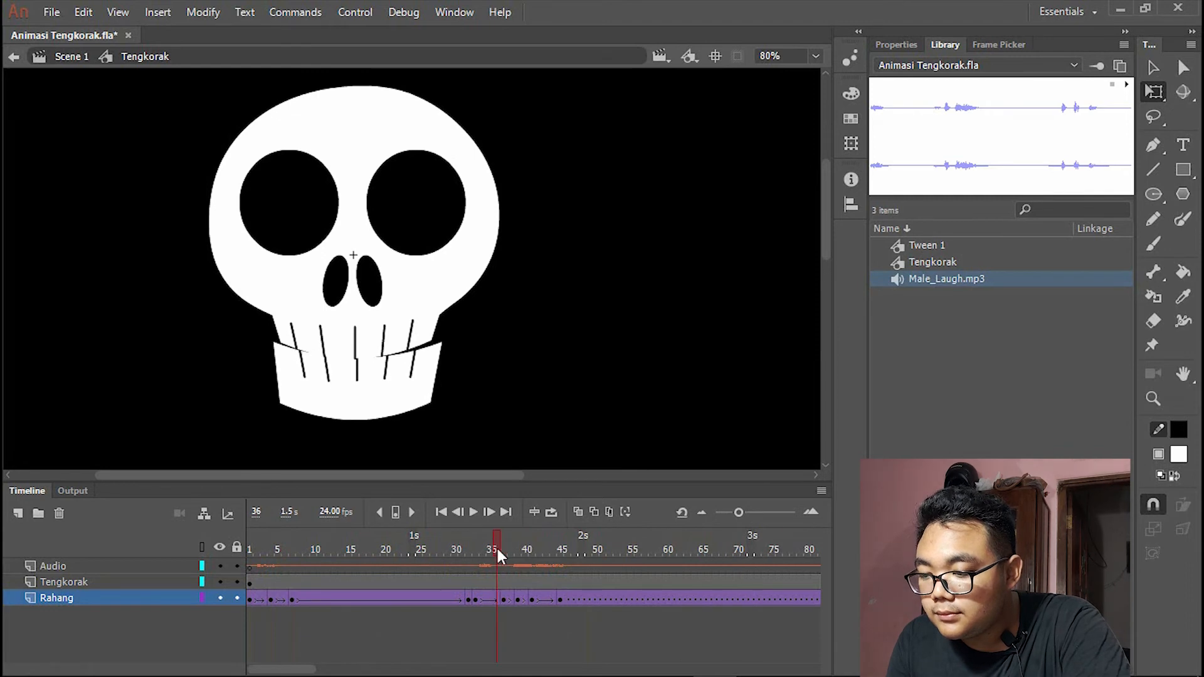
{"action": "left_click", "coordinate": [503, 599]}
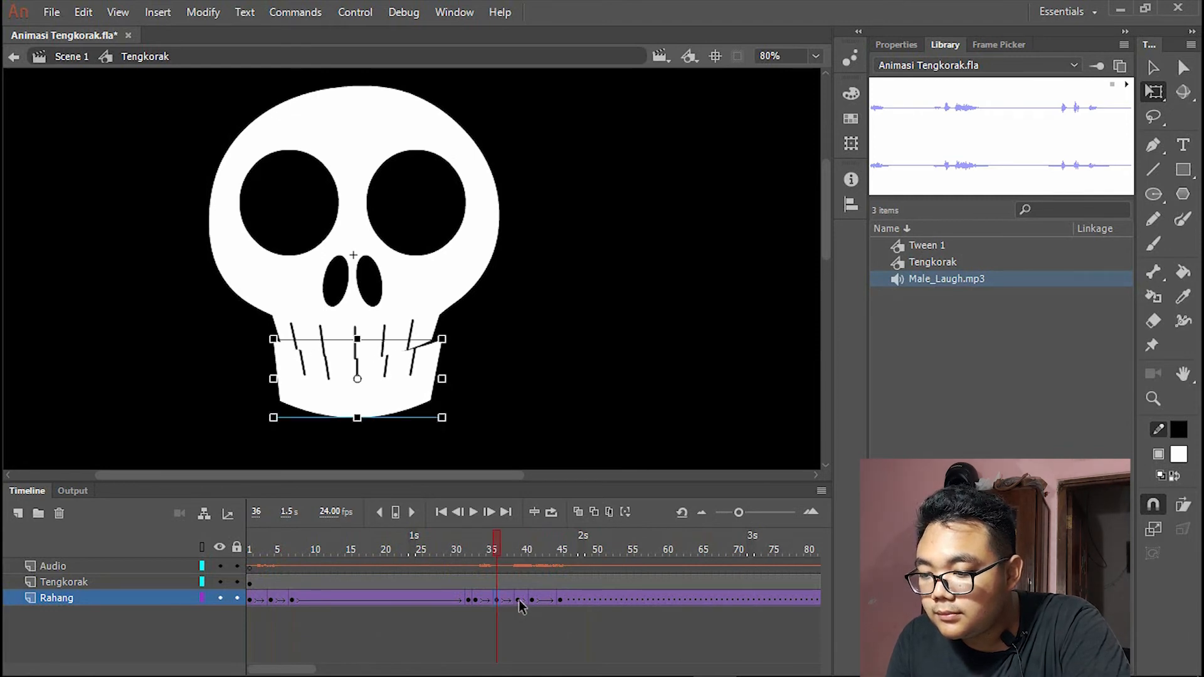
{"action": "left_click", "coordinate": [517, 598]}
{"action": "left_click_drag", "start_coordinate": [516, 599], "coordinate": [511, 599]}
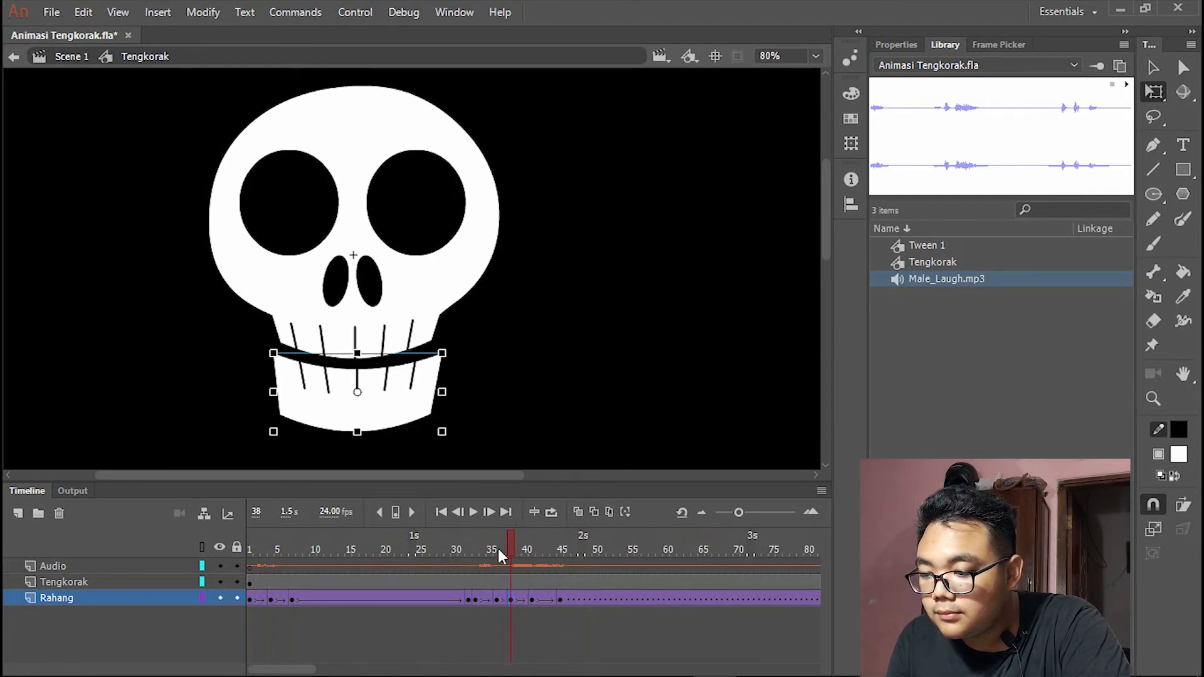
- Play the whole animation from the start to check the jaw movement against the laugh audio
{"action": "left_click_drag", "start_coordinate": [497, 547], "coordinate": [230, 606]}
{"action": "key", "text": "Return"}
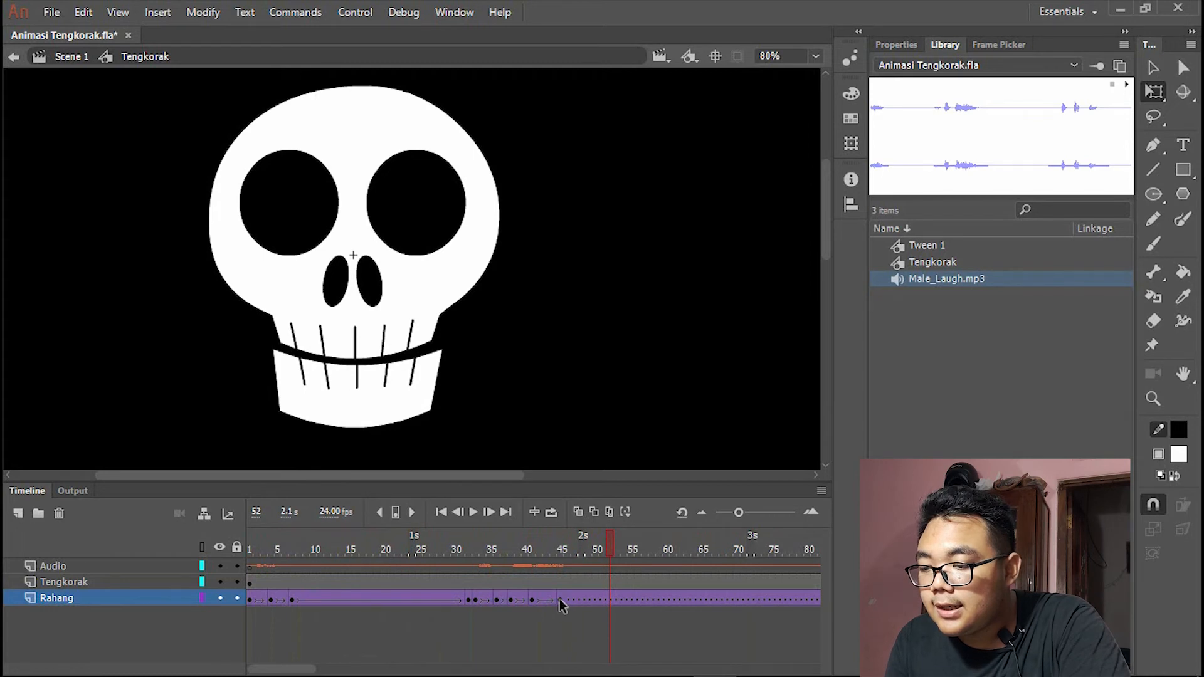
{"action": "left_click_drag", "start_coordinate": [563, 566], "coordinate": [476, 589]}
{"action": "key", "text": "Return"}
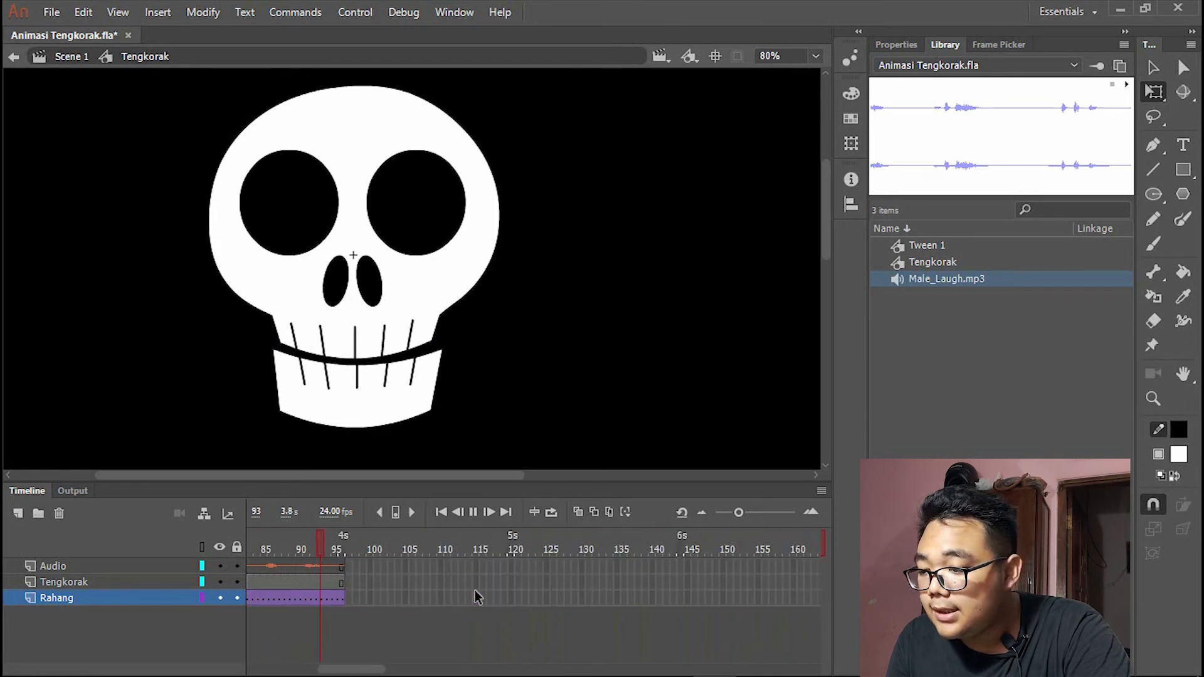
{"action": "left_click_drag", "start_coordinate": [382, 554], "coordinate": [19, 564]}
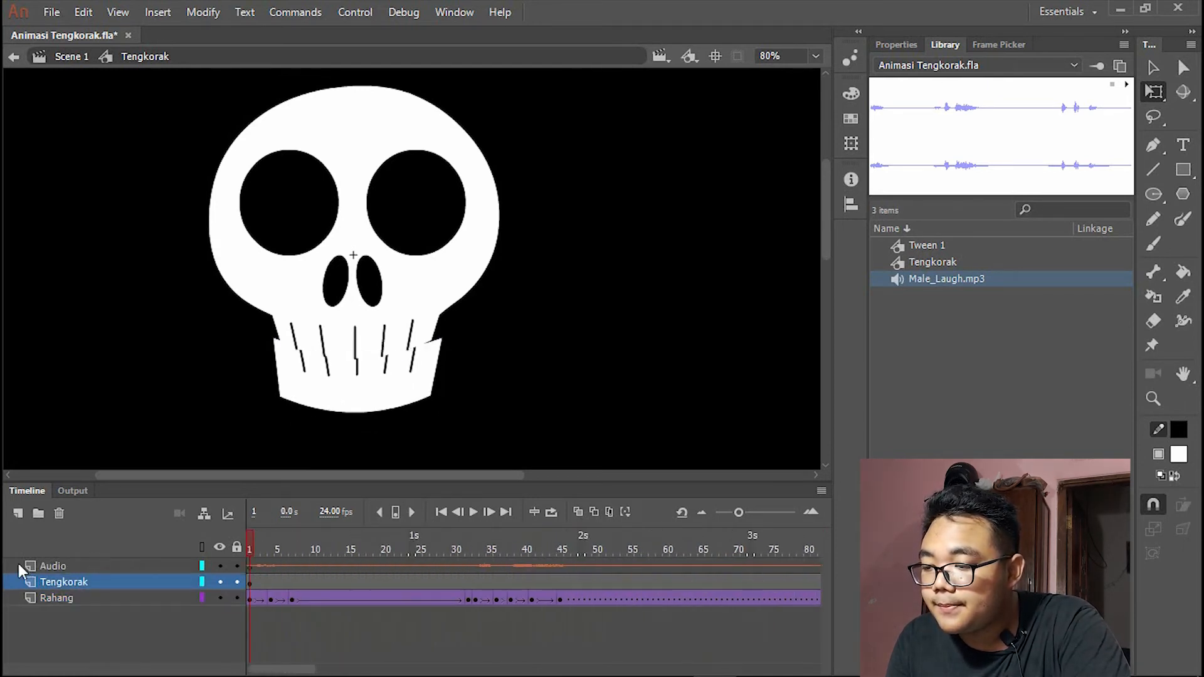
{"action": "key", "text": "Return"}
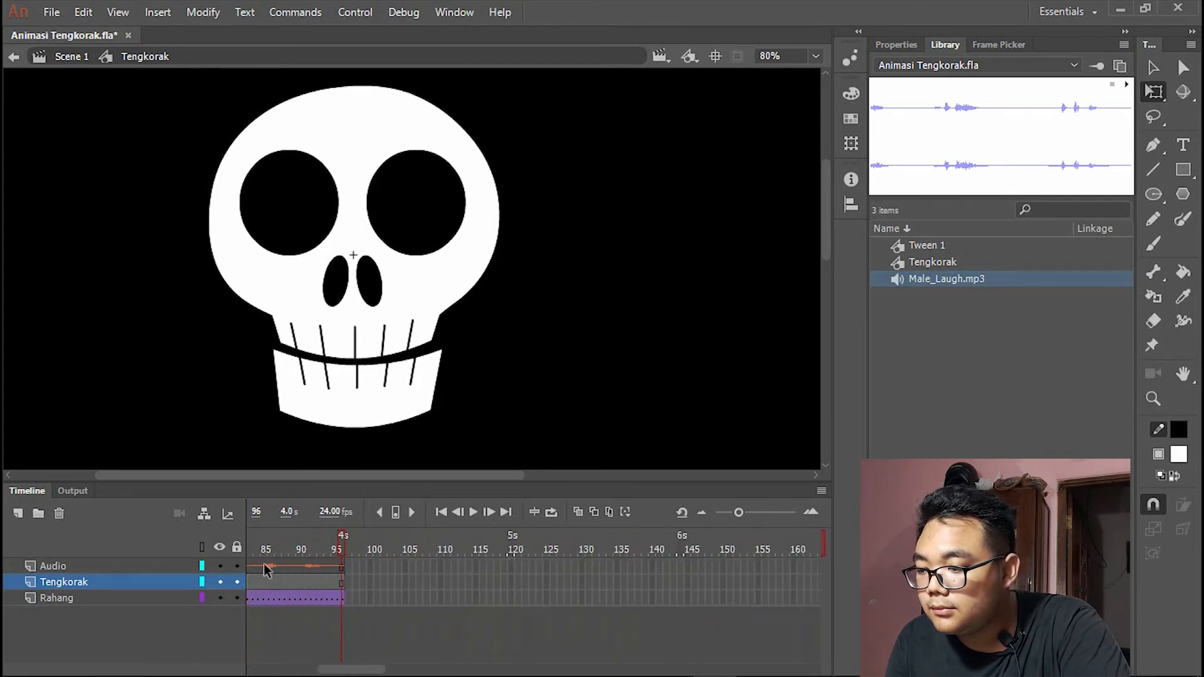
- Insert a Rahang keyframe with the jaw raised against the skull at frame 85, and move it to frame 83
{"action": "left_click_drag", "start_coordinate": [317, 541], "coordinate": [495, 573]}
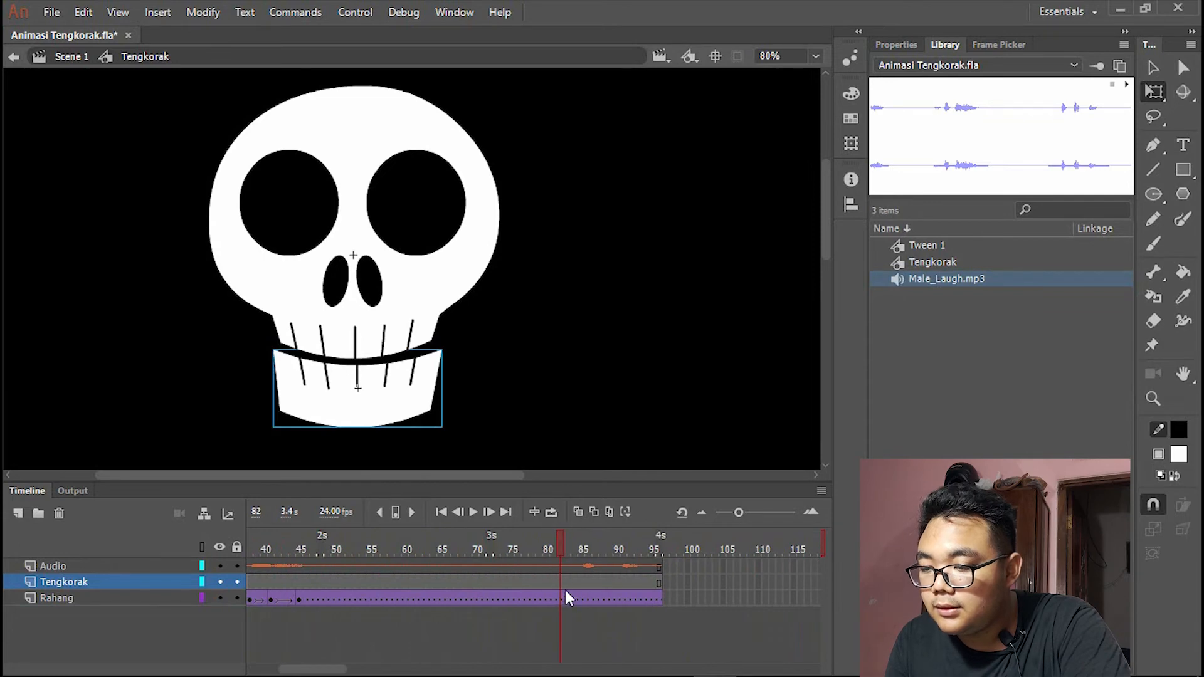
{"action": "left_click", "coordinate": [584, 600]}
{"action": "right_click", "coordinate": [585, 597]}
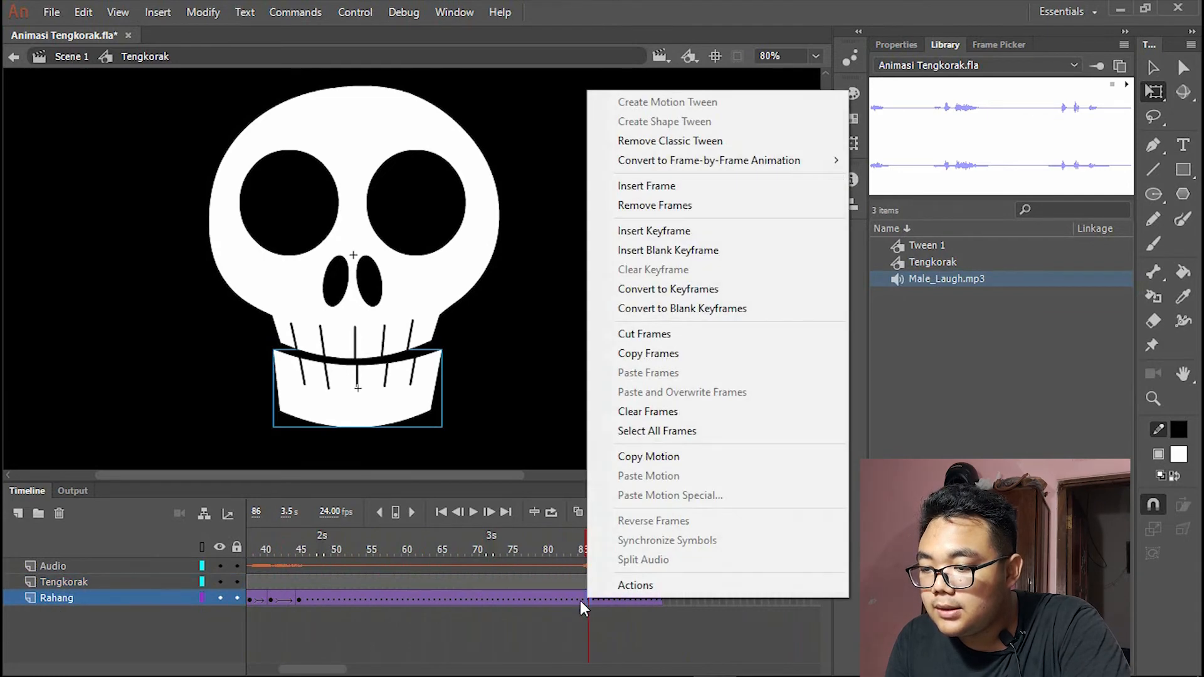
{"action": "left_click", "coordinate": [579, 599]}
{"action": "right_click", "coordinate": [580, 599]}
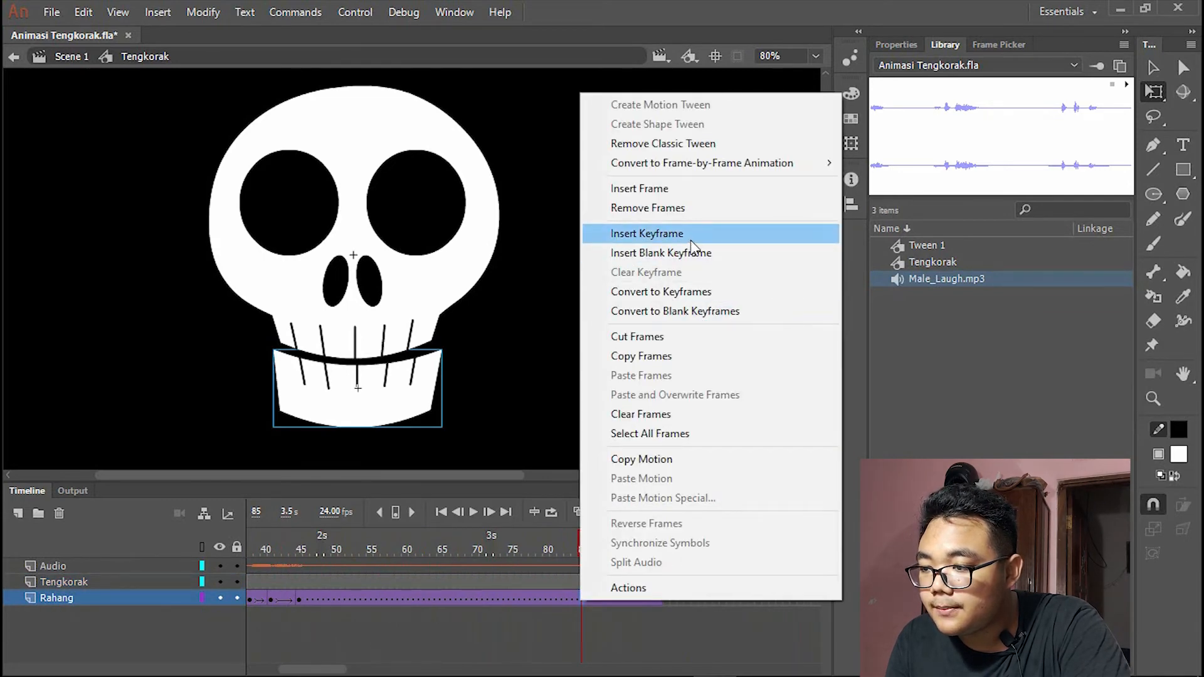
{"action": "left_click", "coordinate": [664, 234]}
{"action": "left_click_drag", "start_coordinate": [390, 399], "coordinate": [395, 388]}
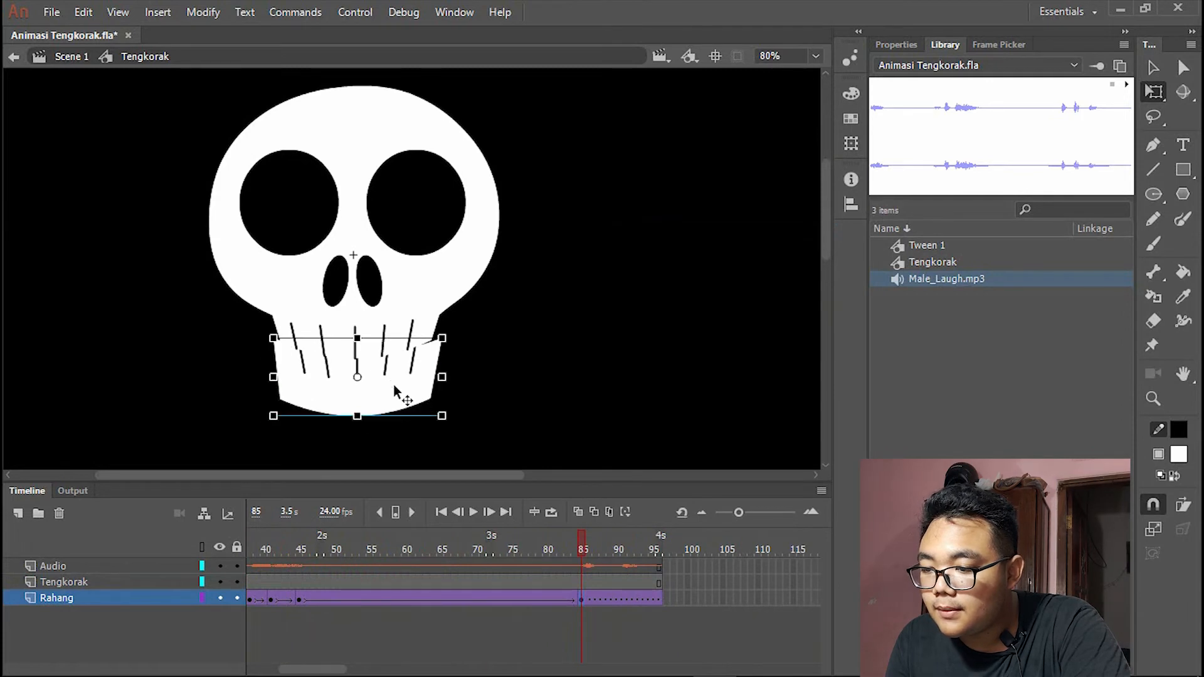
{"action": "left_click_drag", "start_coordinate": [569, 599], "coordinate": [568, 600]}
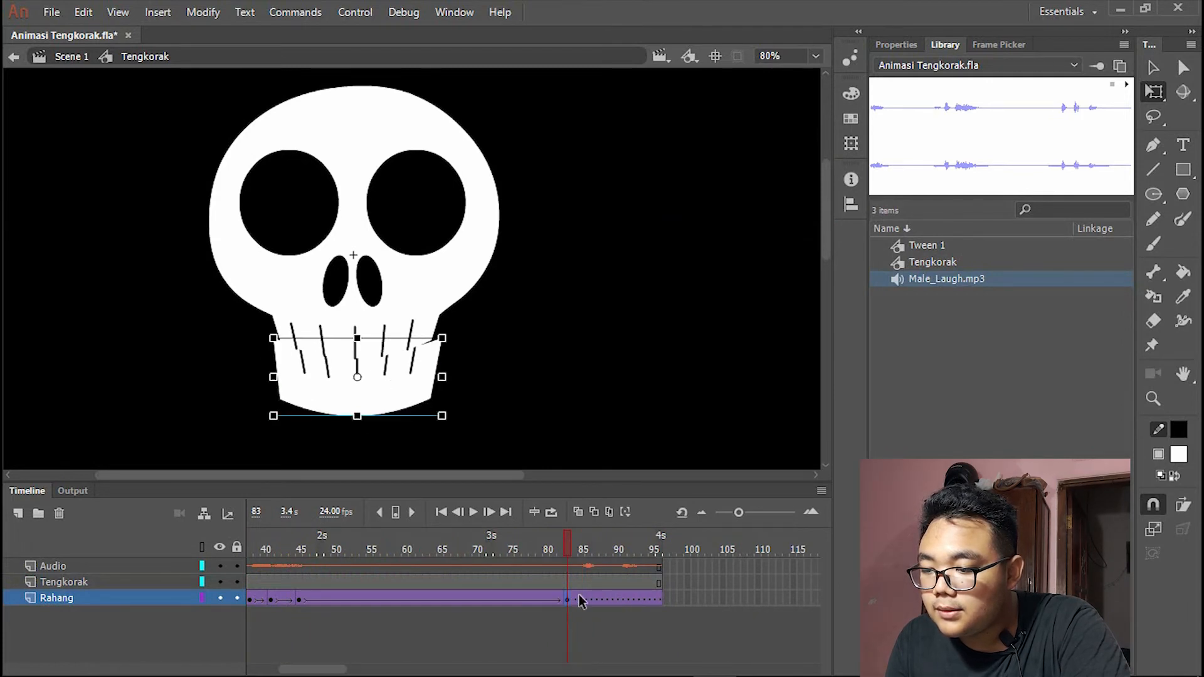
- Insert a Rahang keyframe at frame 86 and lower the jaw to open the mouth
{"action": "right_click", "coordinate": [588, 596]}
{"action": "left_click", "coordinate": [633, 230]}
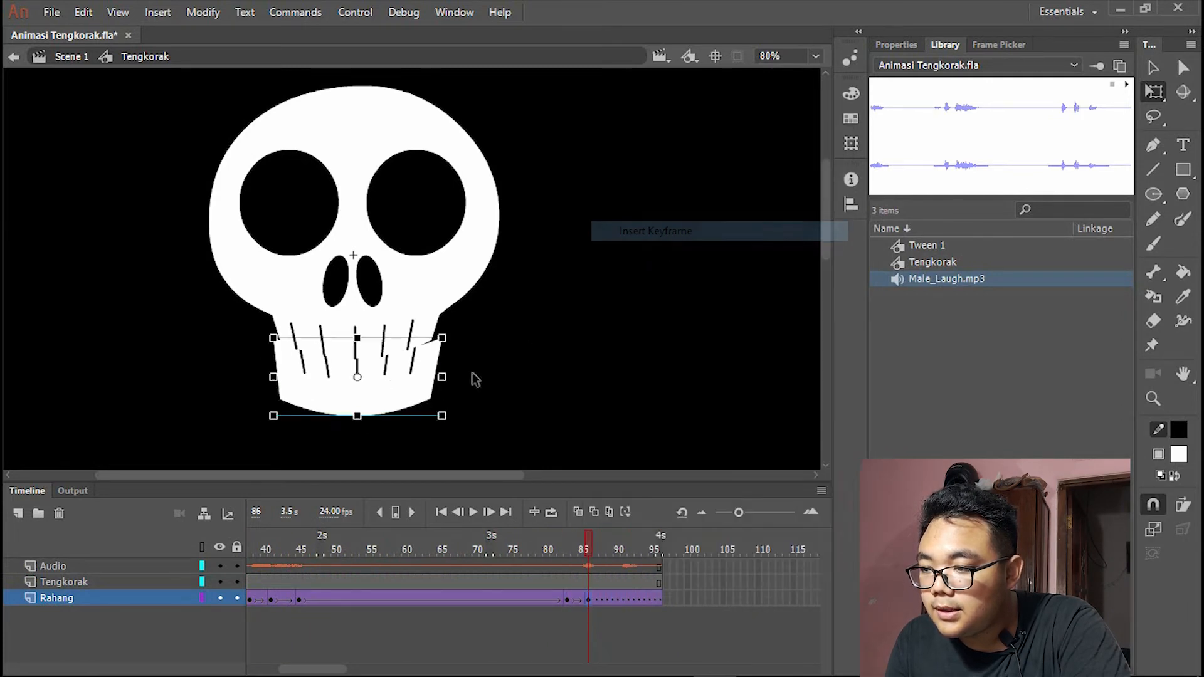
{"action": "left_click_drag", "start_coordinate": [395, 397], "coordinate": [395, 407]}
- Insert a Rahang keyframe at frame 89 and raise the jaw until it overlaps the skull
{"action": "left_click", "coordinate": [609, 597]}
{"action": "right_click", "coordinate": [608, 597]}
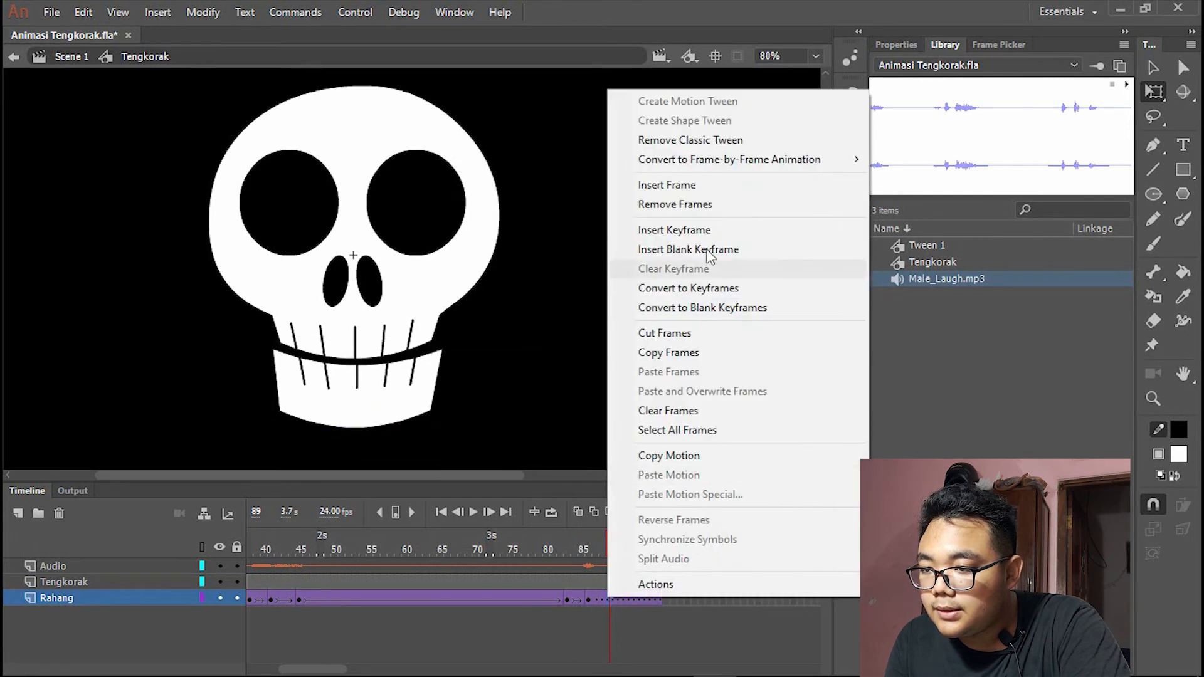
{"action": "left_click", "coordinate": [720, 232]}
{"action": "left_click_drag", "start_coordinate": [386, 419], "coordinate": [404, 387]}
{"action": "scroll", "coordinate": [357, 387], "scroll_direction": "up", "scroll_amount": 3}
- Insert a Rahang keyframe at frame 91 and lower the jaw to reopen the mouth
{"action": "left_click", "coordinate": [626, 599]}
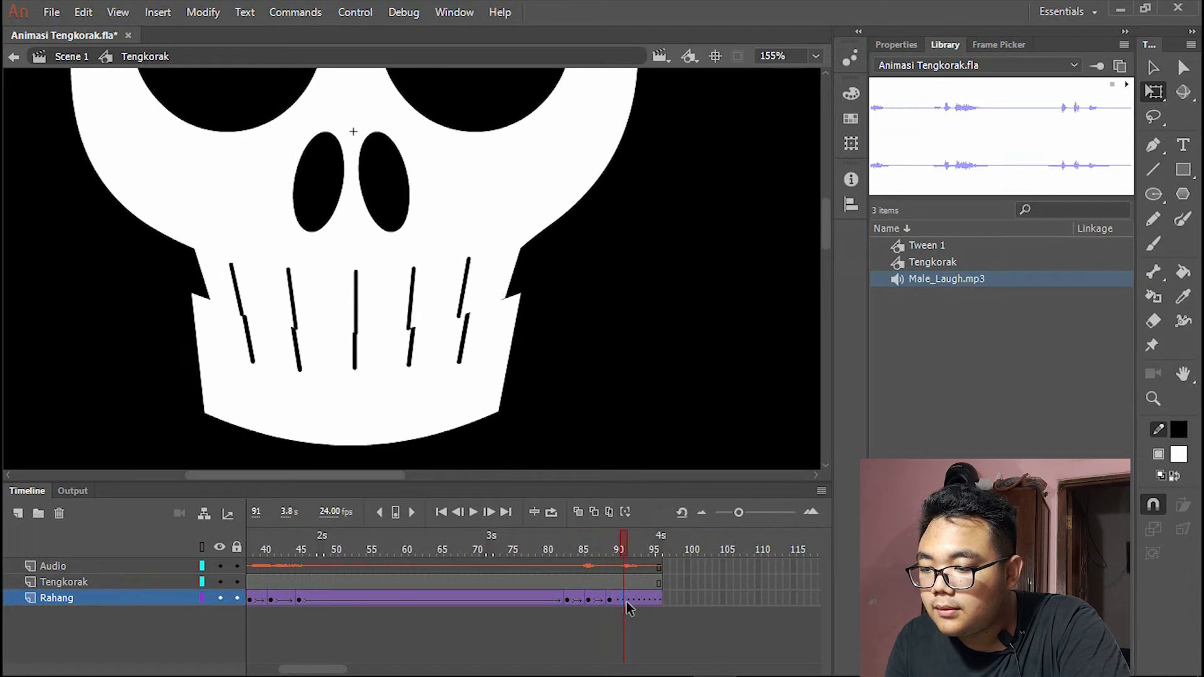
{"action": "right_click", "coordinate": [626, 599]}
{"action": "left_click", "coordinate": [725, 232]}
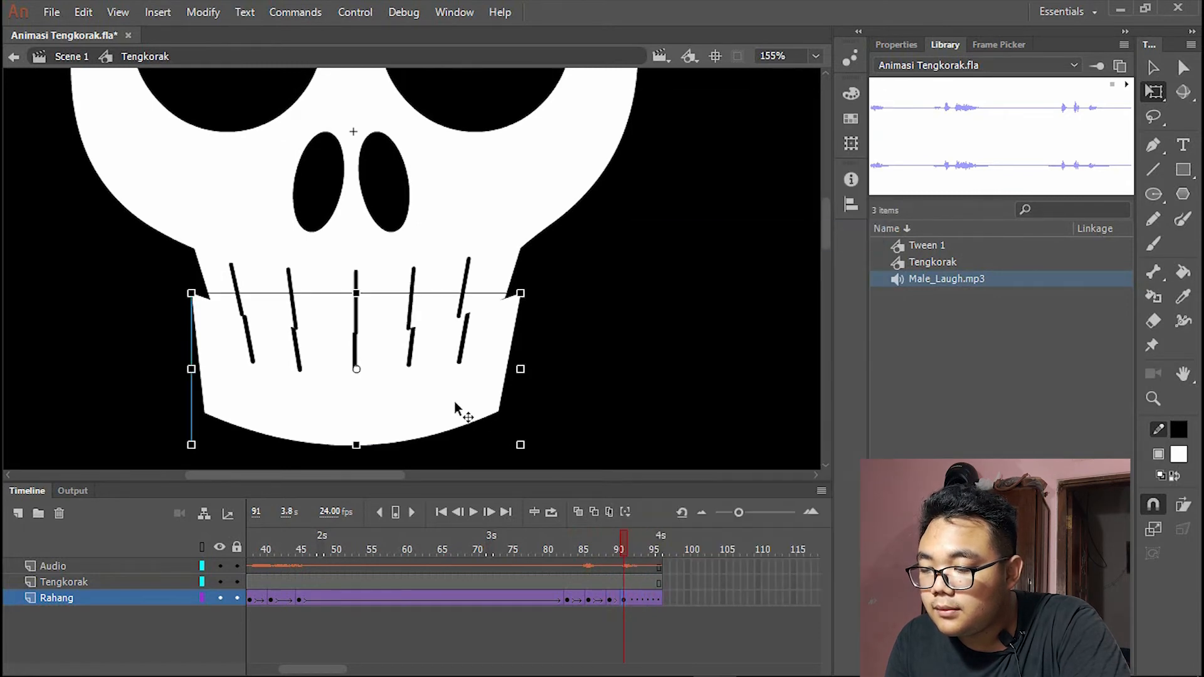
{"action": "left_click_drag", "start_coordinate": [453, 403], "coordinate": [453, 421]}
- Play back the ending and shift the Rahang keyframes at frames 83, 86, 89 and 91 three frames earlier
{"action": "key", "text": "Return"}
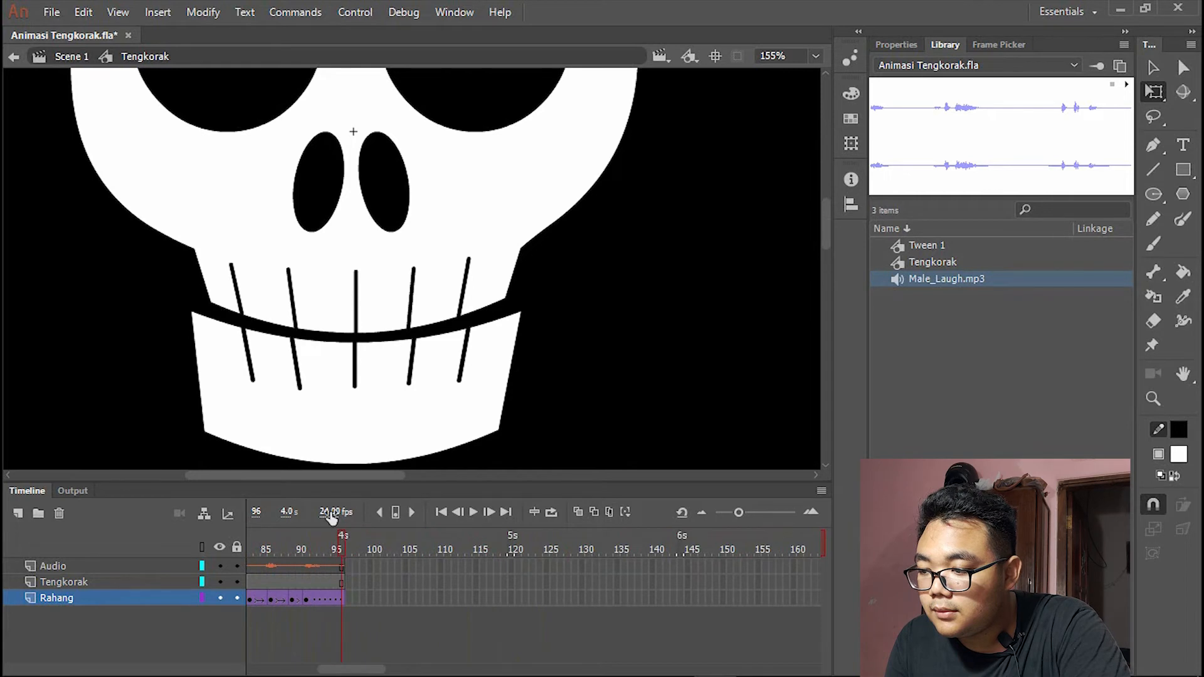
{"action": "left_click_drag", "start_coordinate": [292, 543], "coordinate": [522, 540]}
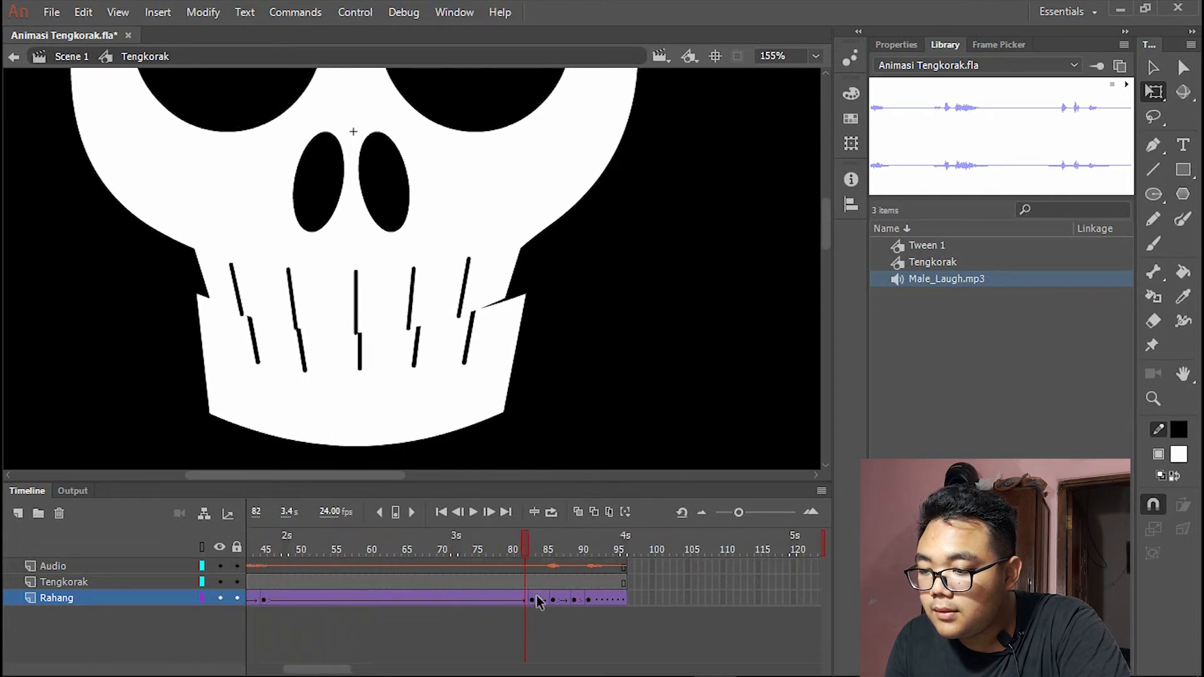
{"action": "left_click_drag", "start_coordinate": [533, 600], "coordinate": [558, 596]}
- Insert a Rahang keyframe with the jaw lowered further at frame 93, and move it to frame 91 after playback
{"action": "right_click", "coordinate": [599, 594]}
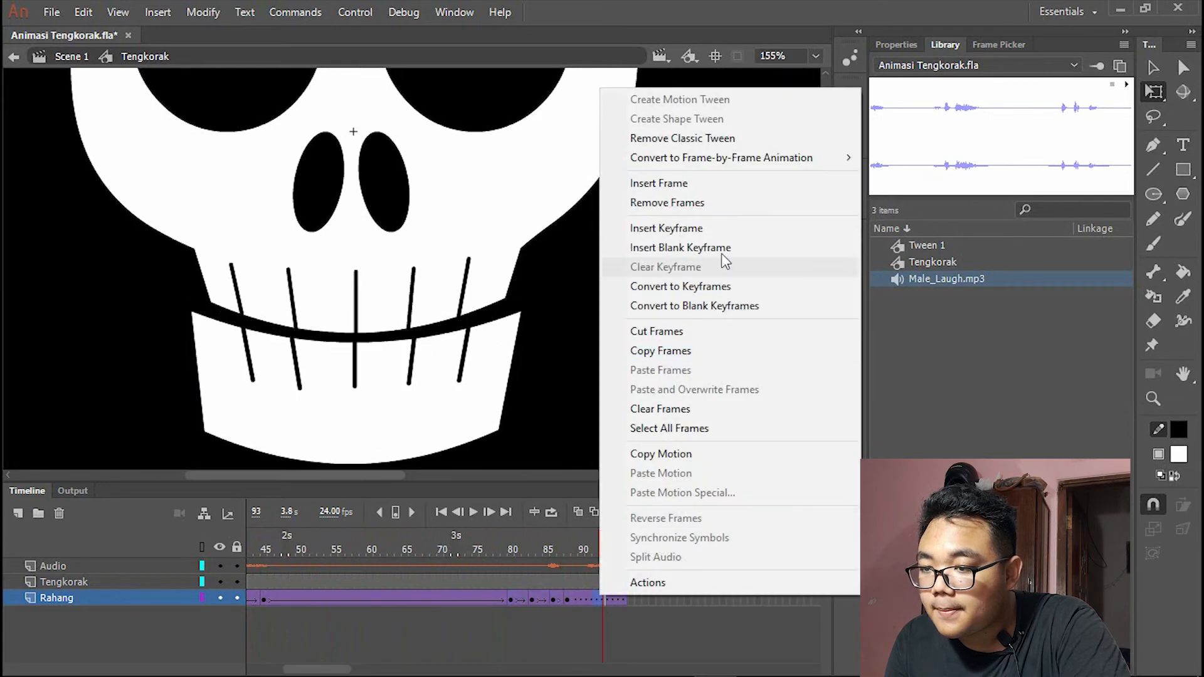
{"action": "left_click", "coordinate": [695, 229]}
{"action": "left_click_drag", "start_coordinate": [457, 404], "coordinate": [459, 423]}
{"action": "scroll", "coordinate": [480, 273], "scroll_direction": "down", "scroll_amount": 5}
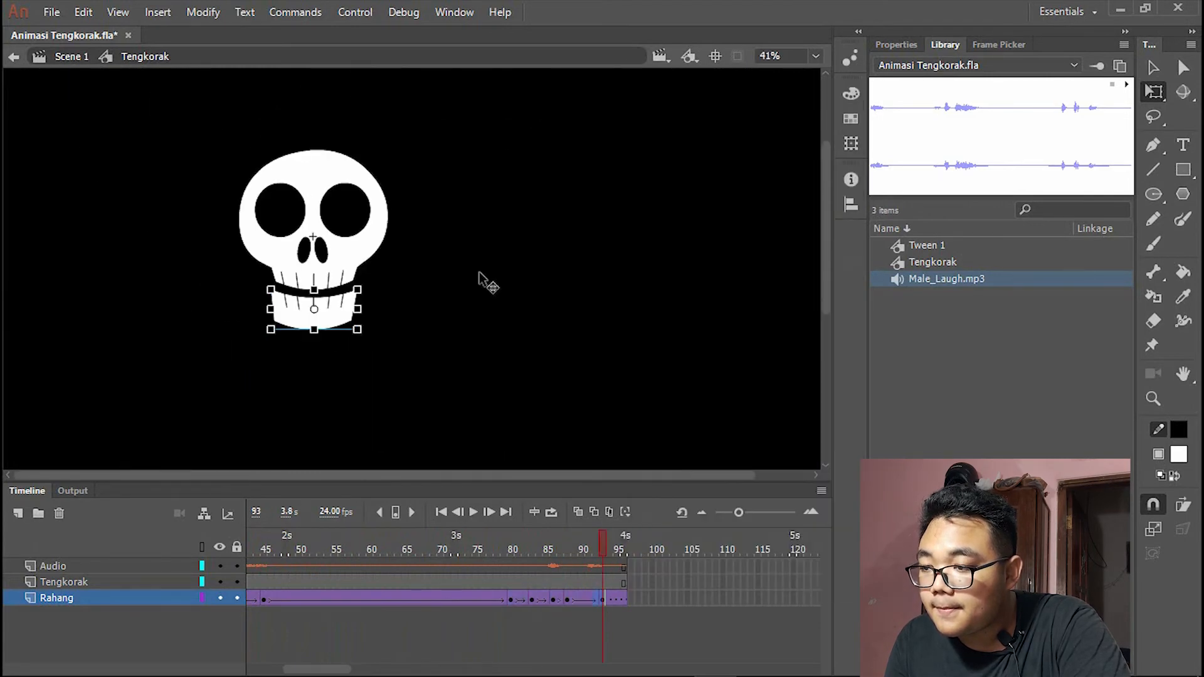
{"action": "key", "text": "Return"}
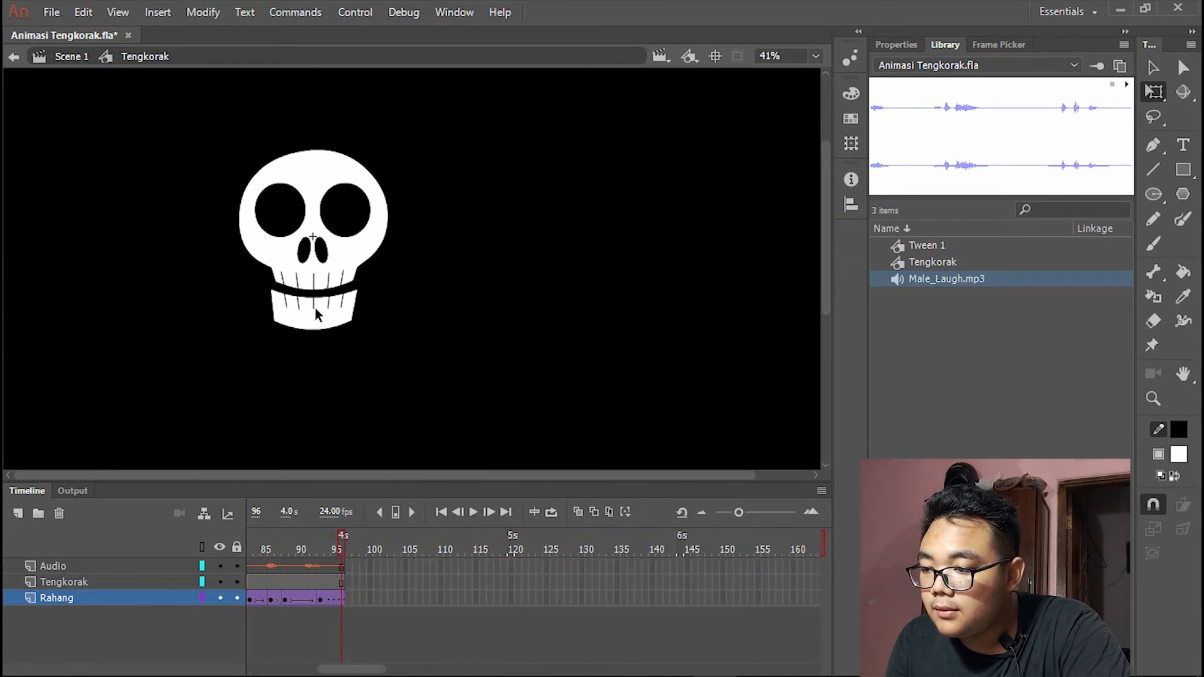
{"action": "left_click", "coordinate": [318, 600]}
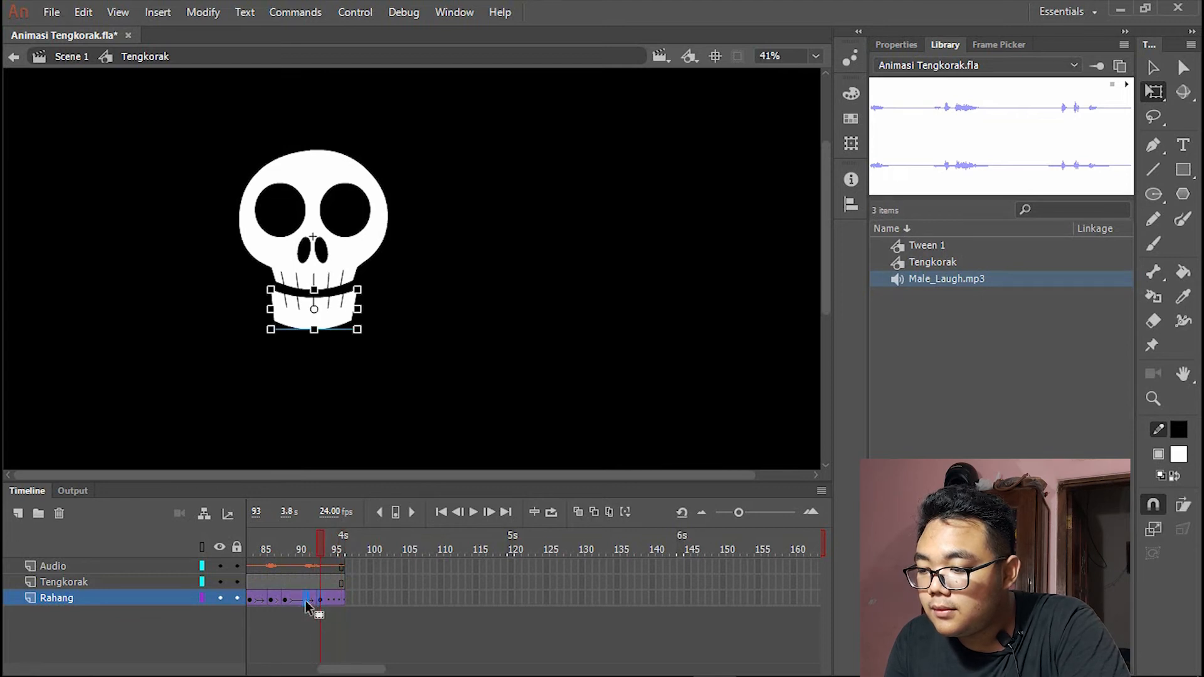
- Insert a Rahang keyframe at frame 96, lower the jaw with a slight shift to the right, and play back the ending
{"action": "right_click", "coordinate": [341, 596]}
{"action": "left_click", "coordinate": [465, 225]}
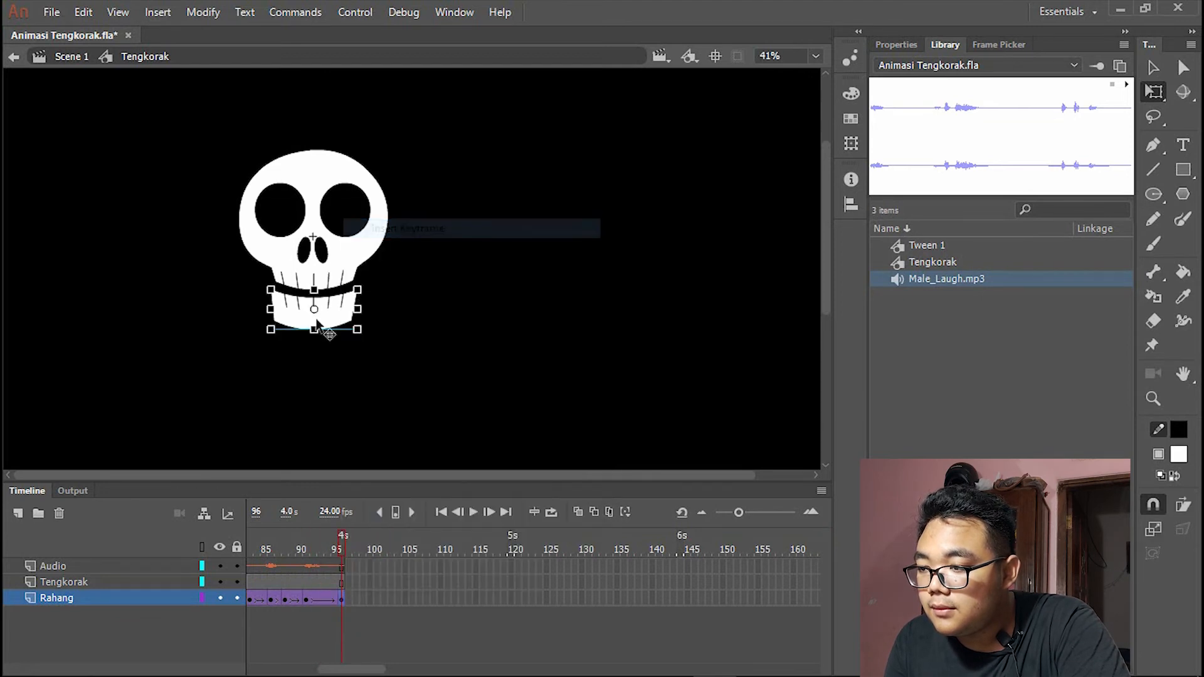
{"action": "scroll", "coordinate": [276, 318], "scroll_direction": "up", "scroll_amount": 3}
{"action": "left_click_drag", "start_coordinate": [534, 282], "coordinate": [552, 290]}
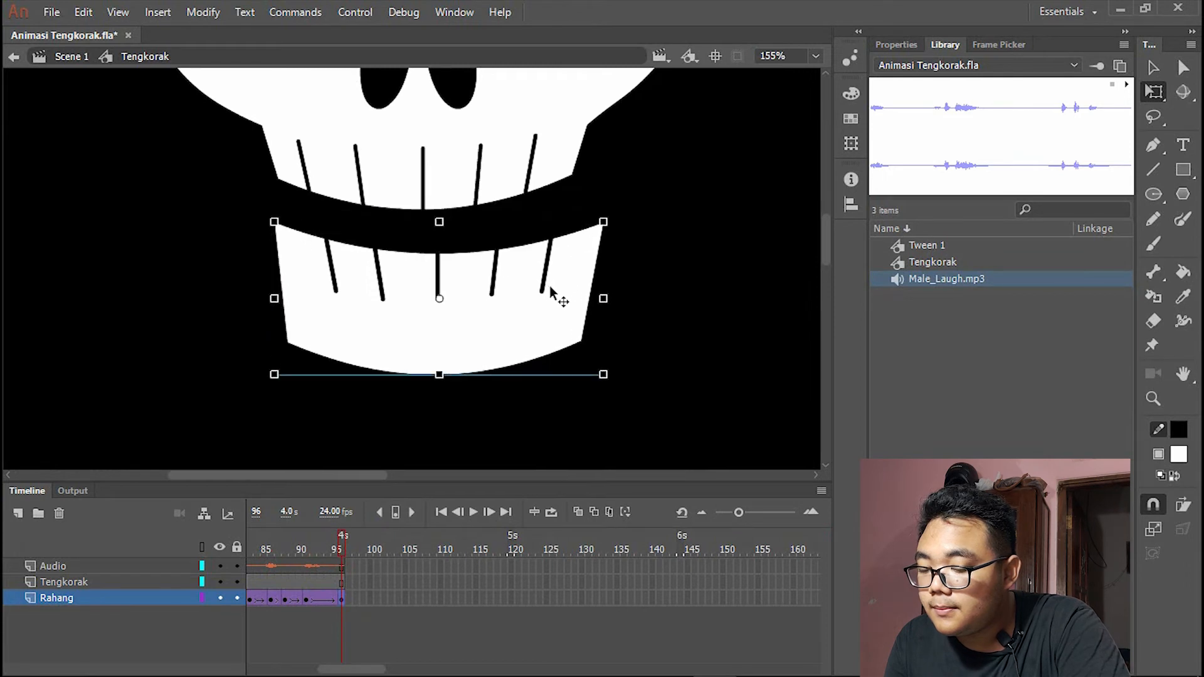
{"action": "key", "text": "Return"}
{"action": "scroll", "coordinate": [461, 257], "scroll_direction": "down", "scroll_amount": 3}
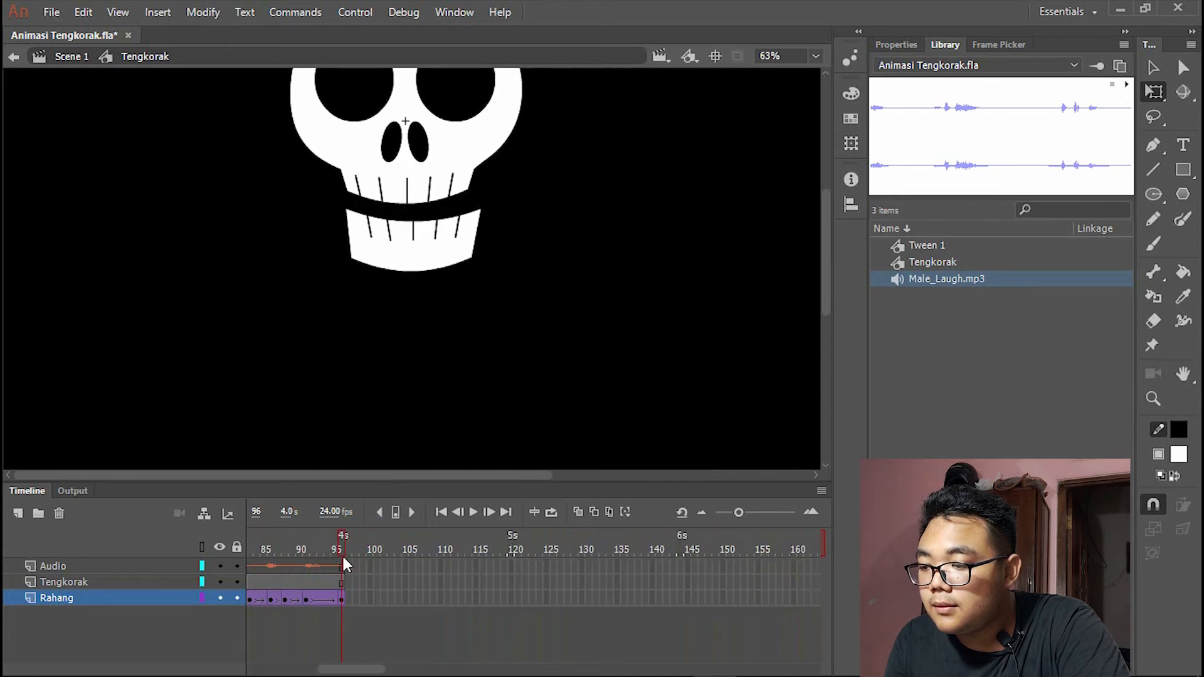
- At Rahang's frame 4 keyframe, shift the jaw slightly left and tilt it counterclockwise
{"action": "left_click_drag", "start_coordinate": [343, 560], "coordinate": [271, 597]}
{"action": "left_click", "coordinate": [382, 249]}
{"action": "left_click_drag", "start_coordinate": [485, 233], "coordinate": [511, 269]}
{"action": "scroll", "coordinate": [477, 225], "scroll_direction": "up", "scroll_amount": 1}
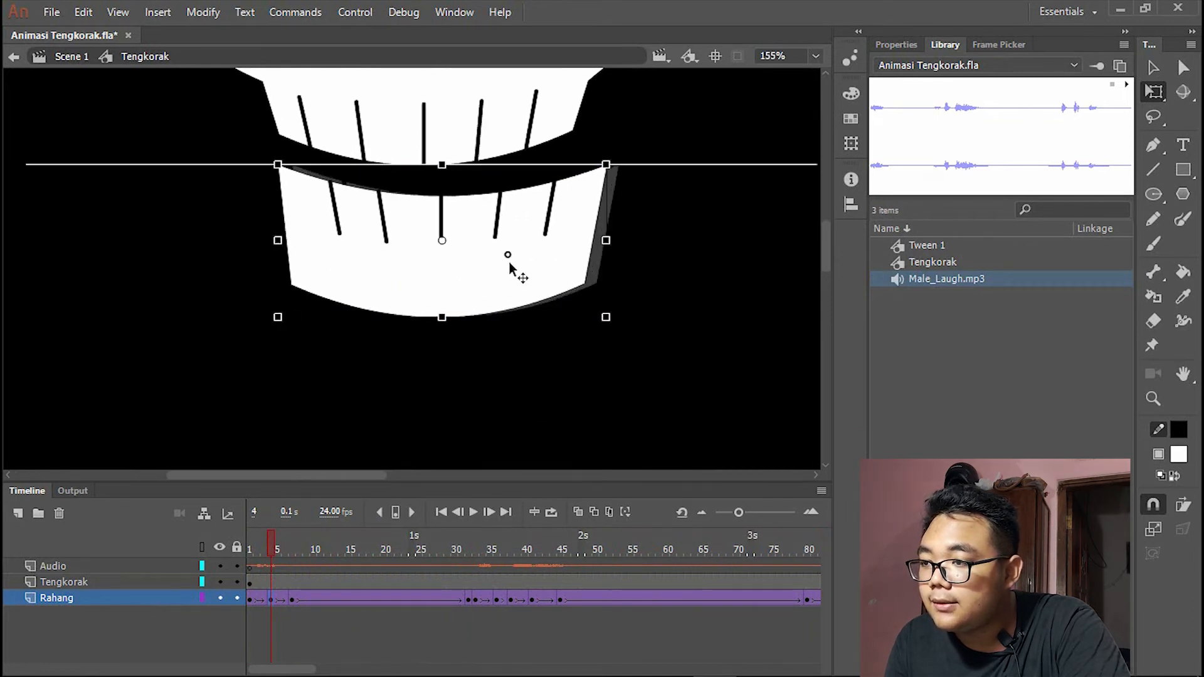
{"action": "left_click_drag", "start_coordinate": [612, 338], "coordinate": [593, 298]}
- At Rahang's frame 7 keyframe, tilt the jaw clockwise, shift it left and skew its lower edge slightly
{"action": "left_click", "coordinate": [286, 599]}
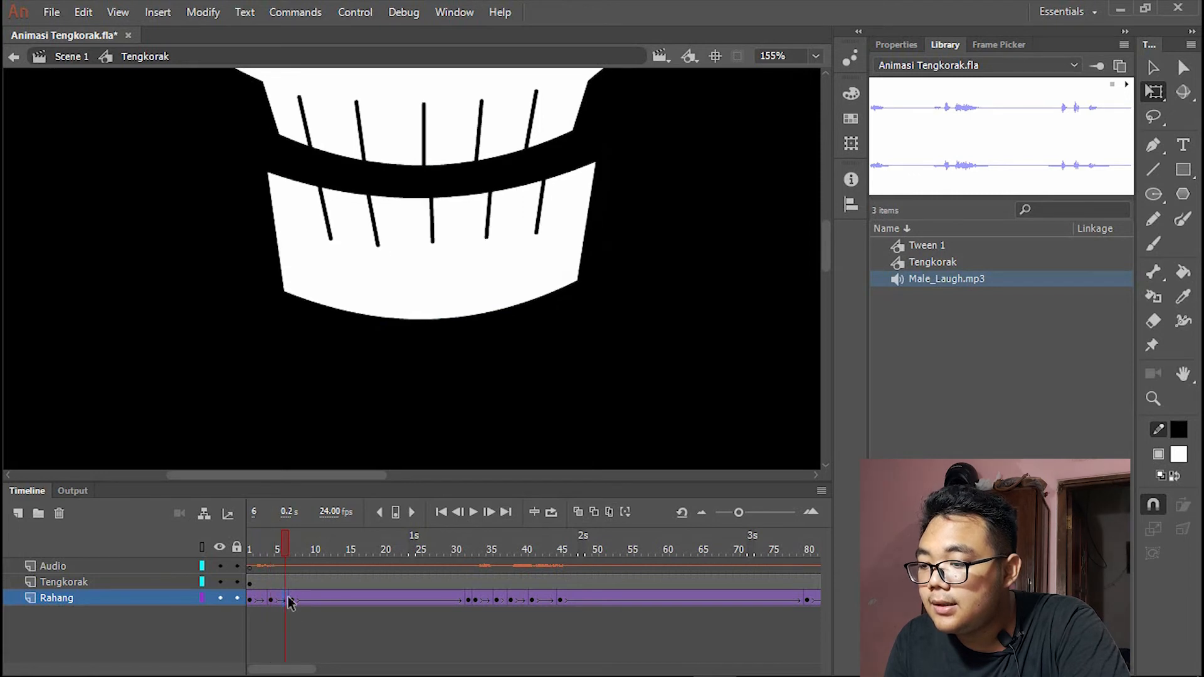
{"action": "left_click", "coordinate": [292, 601]}
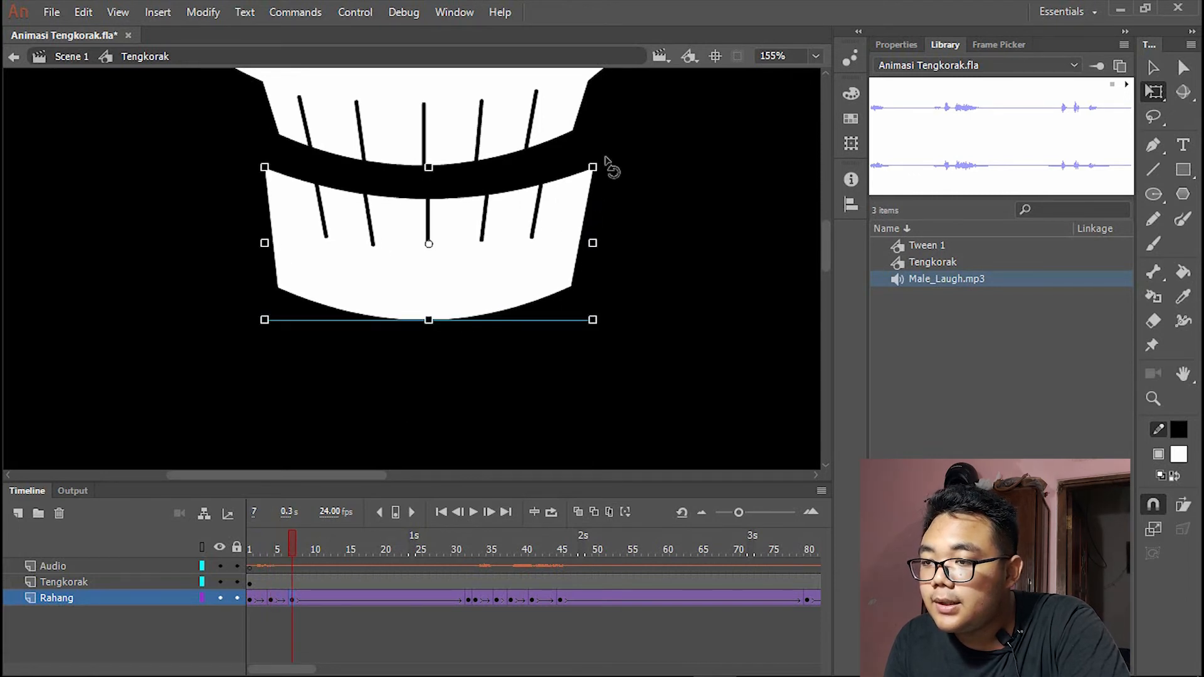
{"action": "left_click_drag", "start_coordinate": [607, 161], "coordinate": [607, 178]}
{"action": "left_click_drag", "start_coordinate": [522, 257], "coordinate": [506, 257]}
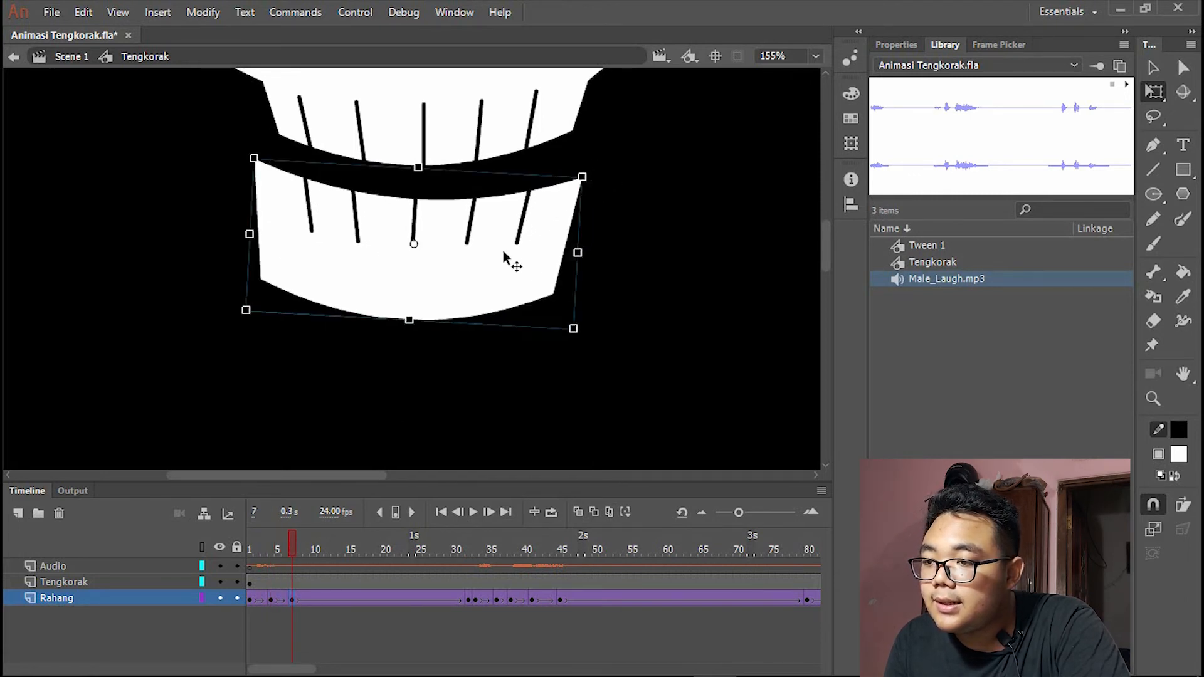
{"action": "left_click_drag", "start_coordinate": [508, 329], "coordinate": [500, 327]}
- Move the Rahang keyframe at frame 32 to frame 31, then lower the jaw slightly and tilt and skew it counterclockwise
{"action": "left_click", "coordinate": [467, 600]}
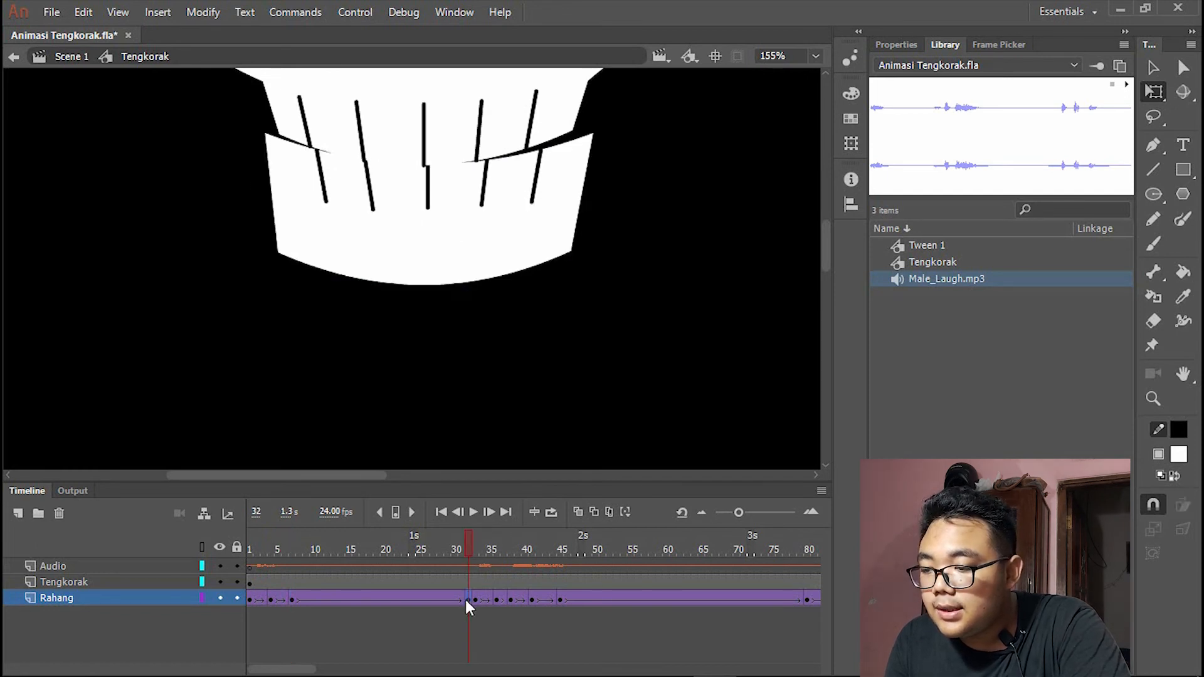
{"action": "left_click", "coordinate": [462, 601]}
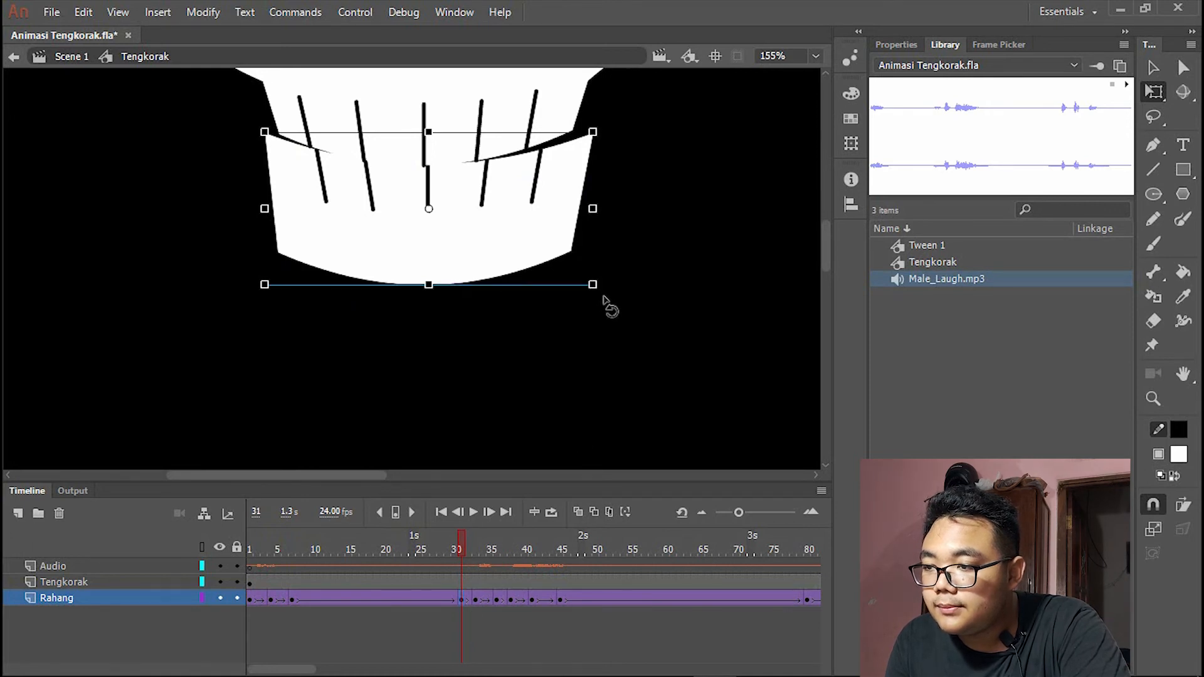
{"action": "mouse_move", "coordinate": [604, 296]}
{"action": "left_mouse_down"}
{"action": "mouse_move", "coordinate": [600, 314]}
{"action": "mouse_move", "coordinate": [600, 294]}
{"action": "left_mouse_up"}
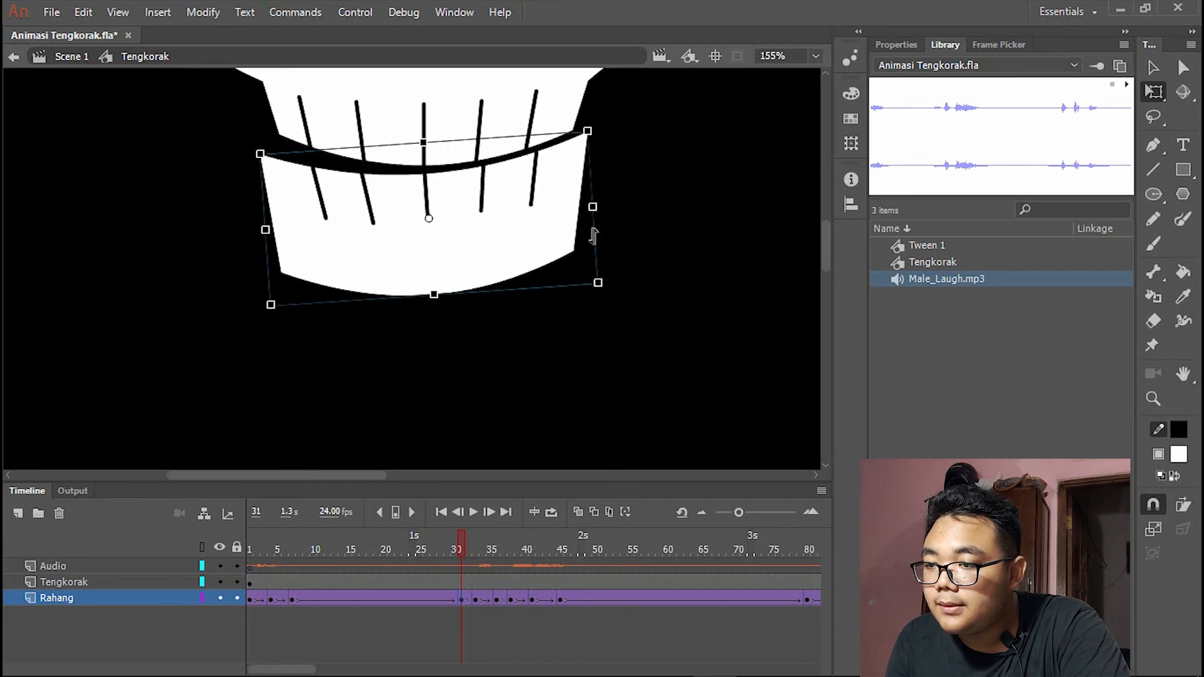
{"action": "left_click_drag", "start_coordinate": [593, 235], "coordinate": [596, 242]}
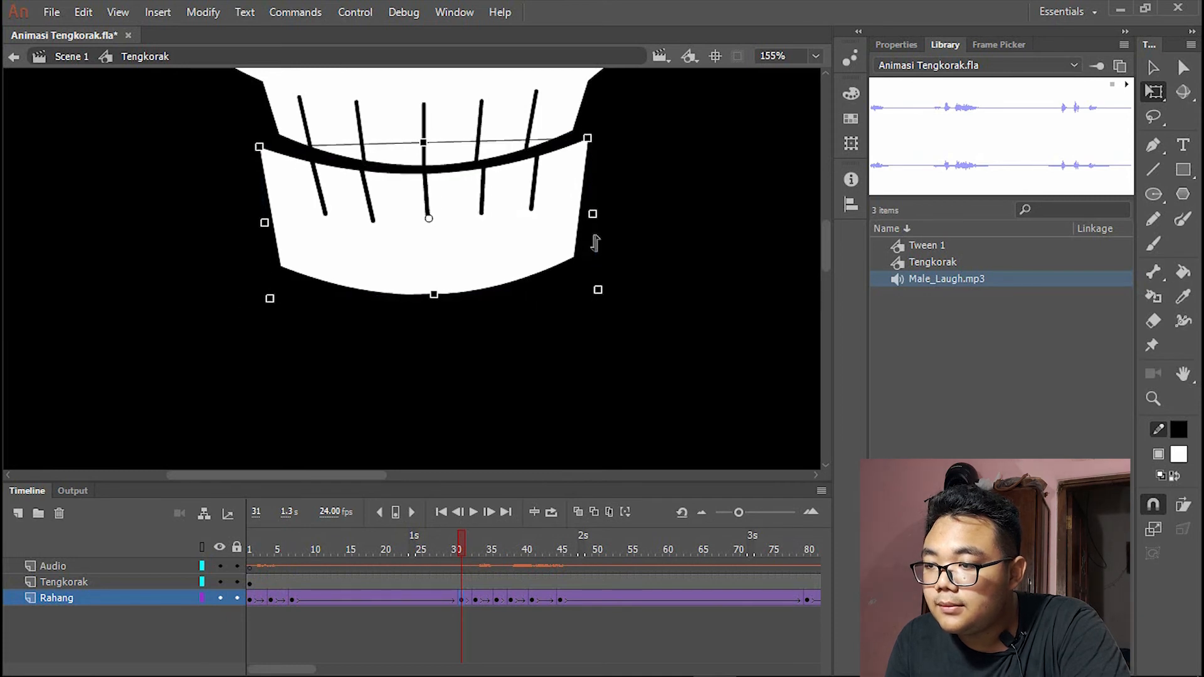
- Rotate and skew the jaw at the Rahang keyframes at frames 33 and 36
{"action": "left_click", "coordinate": [478, 599]}
{"action": "left_click_drag", "start_coordinate": [597, 251], "coordinate": [590, 268]}
{"action": "left_click_drag", "start_coordinate": [596, 310], "coordinate": [566, 258]}
{"action": "left_click", "coordinate": [498, 600]}
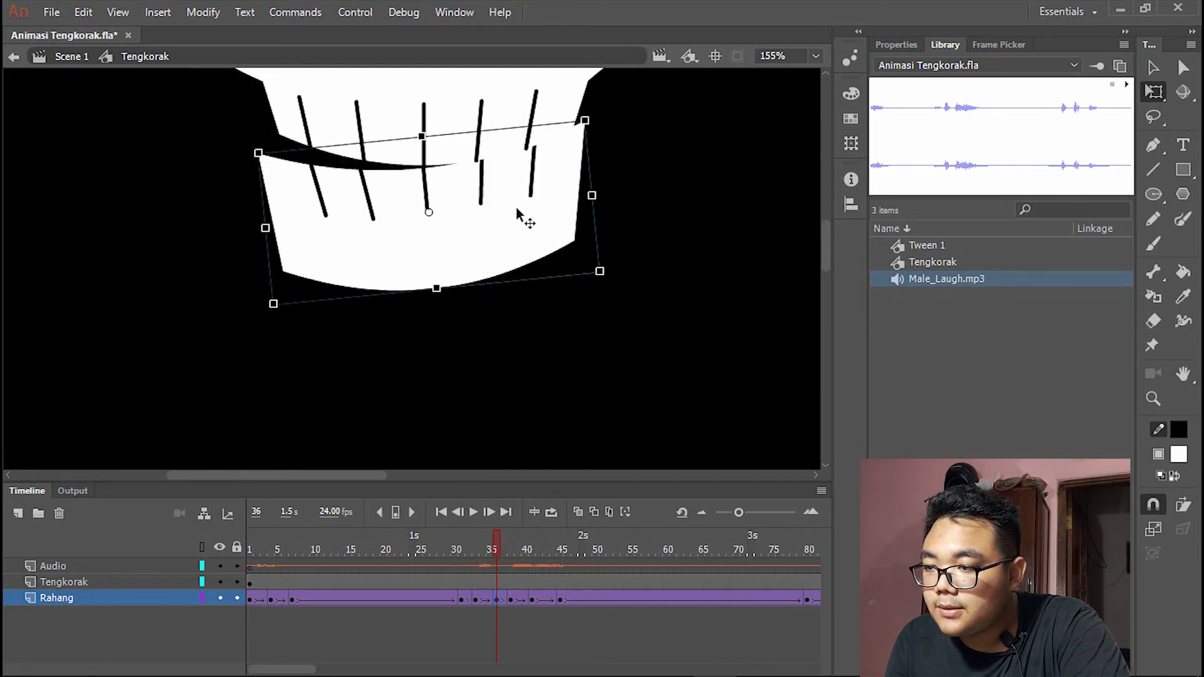
{"action": "left_click_drag", "start_coordinate": [518, 213], "coordinate": [472, 275]}
{"action": "key", "text": "ctrl+minus"}
- Tilt the jaw clockwise at Rahang's frame 41 keyframe and slightly counterclockwise at the frame 45 keyframe
{"action": "left_click_drag", "start_coordinate": [512, 549], "coordinate": [517, 548]}
{"action": "left_click", "coordinate": [513, 601]}
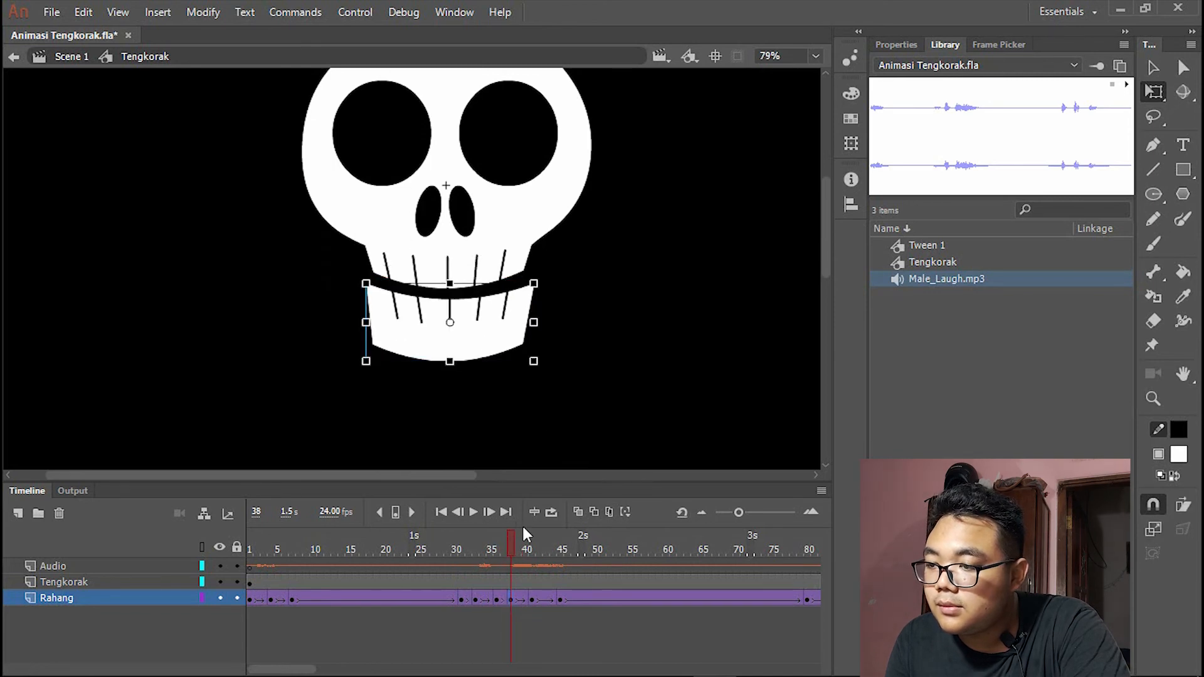
{"action": "scroll", "coordinate": [501, 343], "scroll_direction": "up", "scroll_amount": 3}
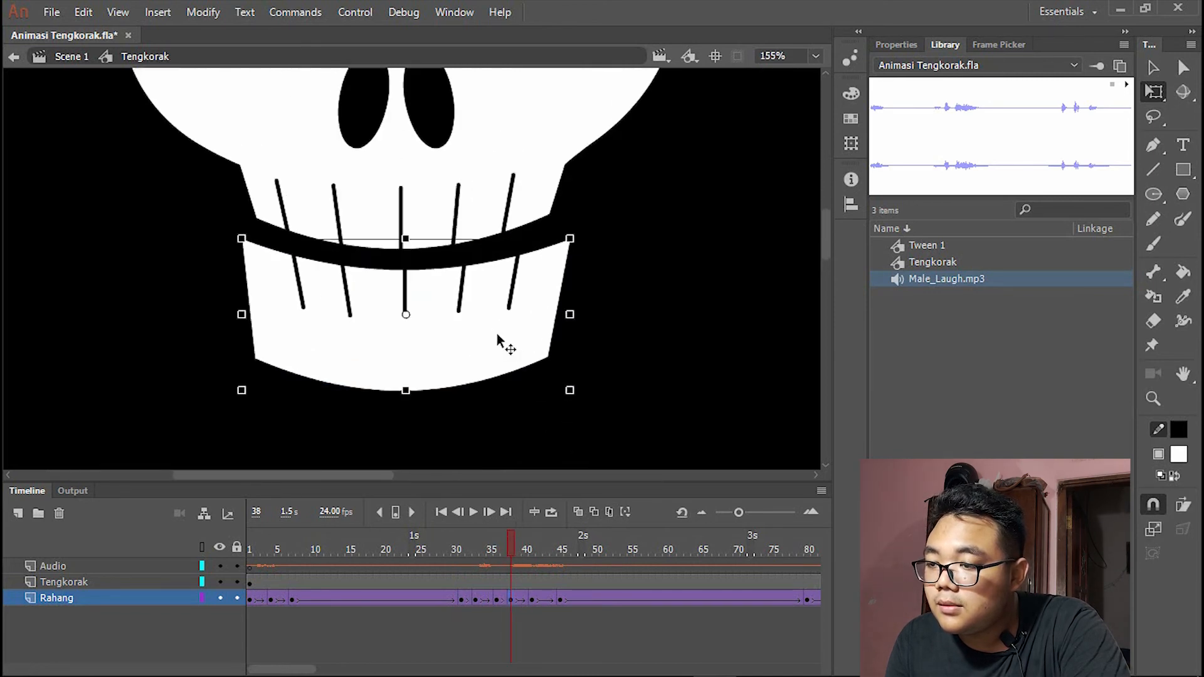
{"action": "left_click", "coordinate": [532, 599]}
{"action": "left_click_drag", "start_coordinate": [584, 370], "coordinate": [560, 272]}
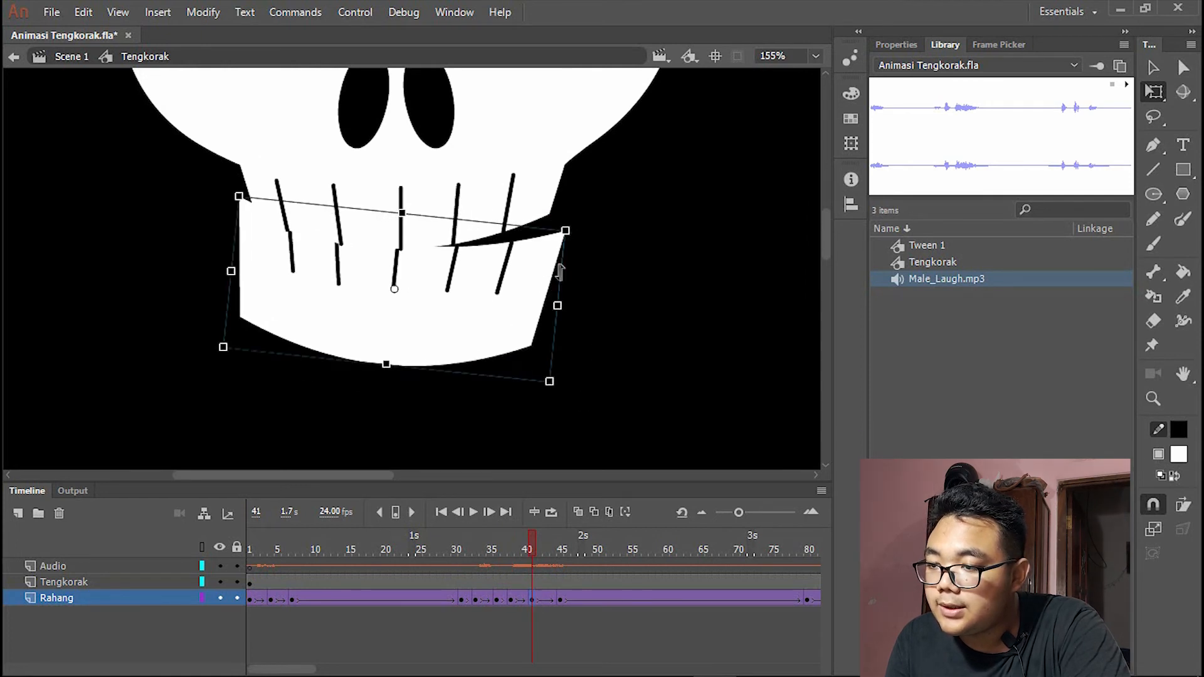
{"action": "left_click", "coordinate": [561, 602]}
{"action": "left_click_drag", "start_coordinate": [585, 230], "coordinate": [580, 221]}
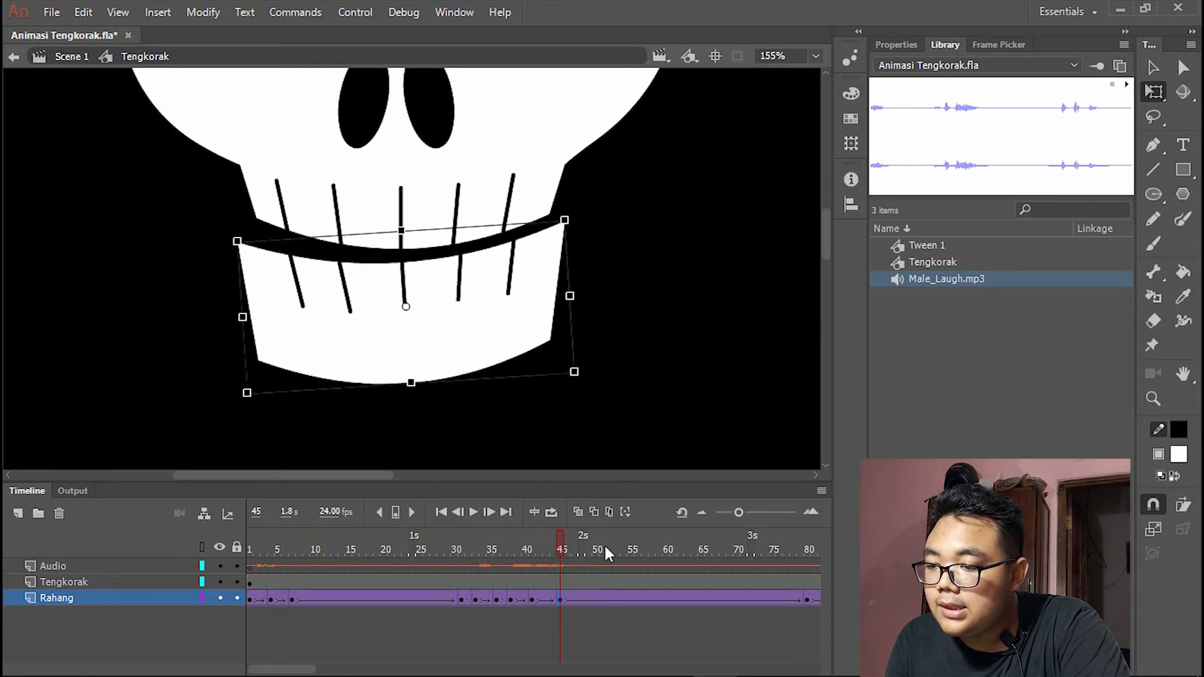
- Rotate and skew the jaw slightly at Rahang's frame 80 keyframe and play back from there
{"action": "left_click_drag", "start_coordinate": [607, 551], "coordinate": [796, 603]}
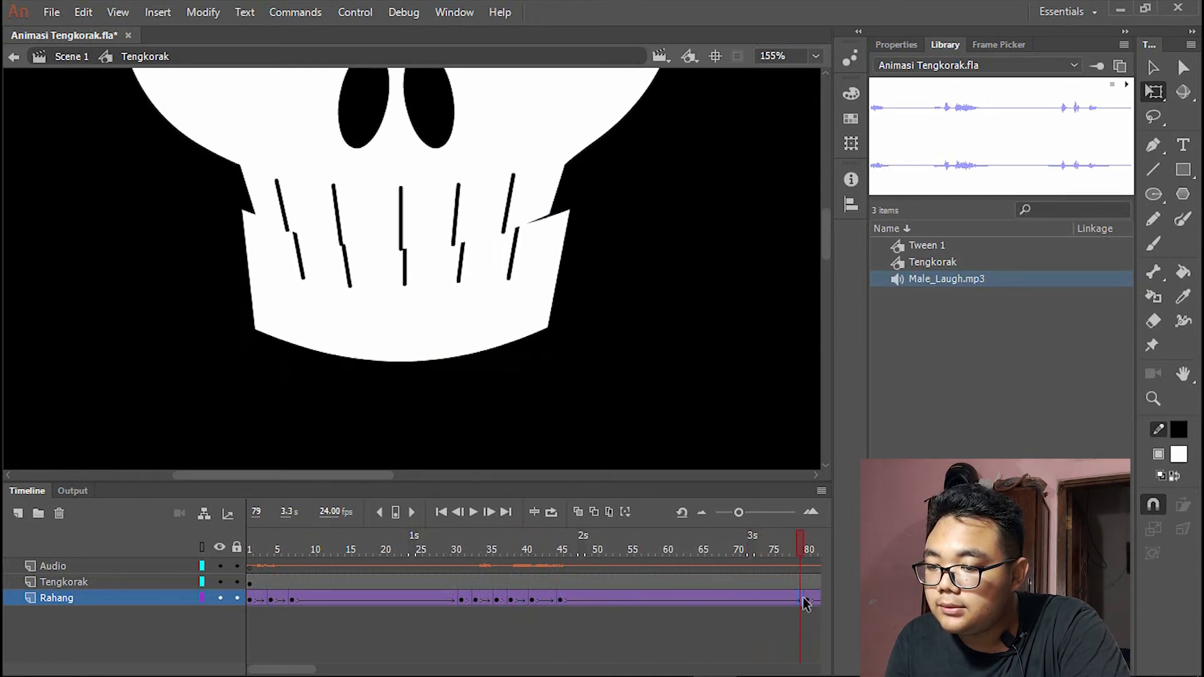
{"action": "left_click", "coordinate": [808, 600]}
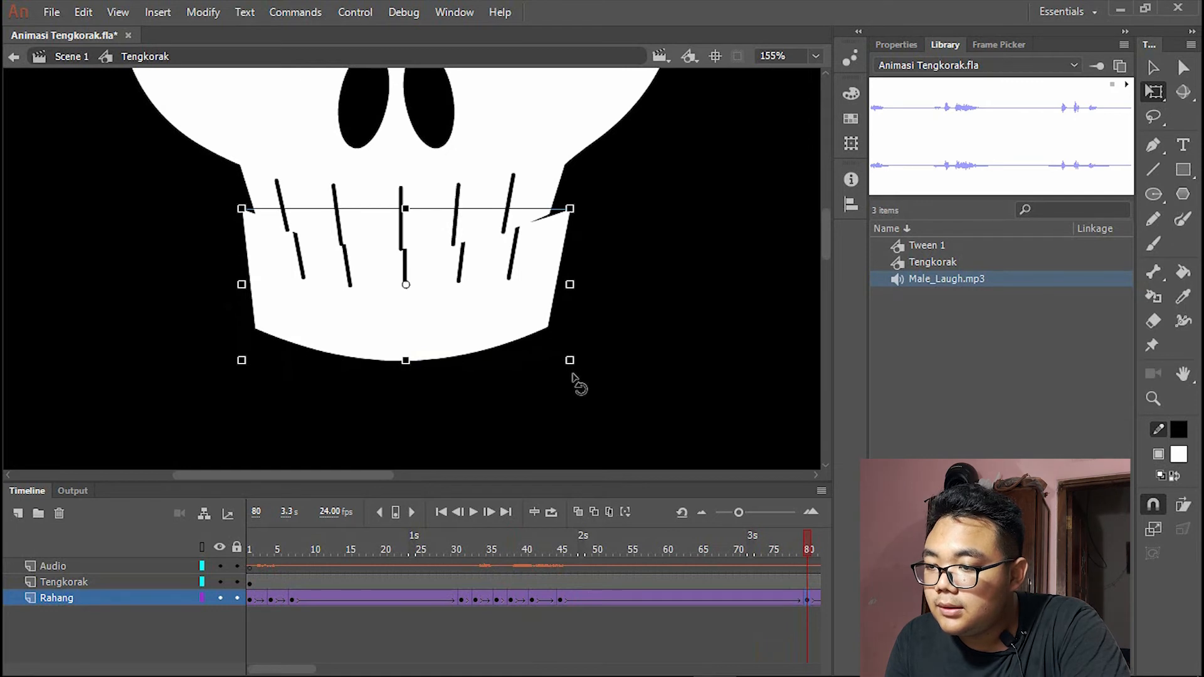
{"action": "left_click_drag", "start_coordinate": [572, 379], "coordinate": [563, 394]}
{"action": "mouse_move", "coordinate": [575, 227]}
{"action": "left_mouse_down"}
{"action": "mouse_move", "coordinate": [582, 281]}
{"action": "mouse_move", "coordinate": [585, 219]}
{"action": "left_mouse_up"}
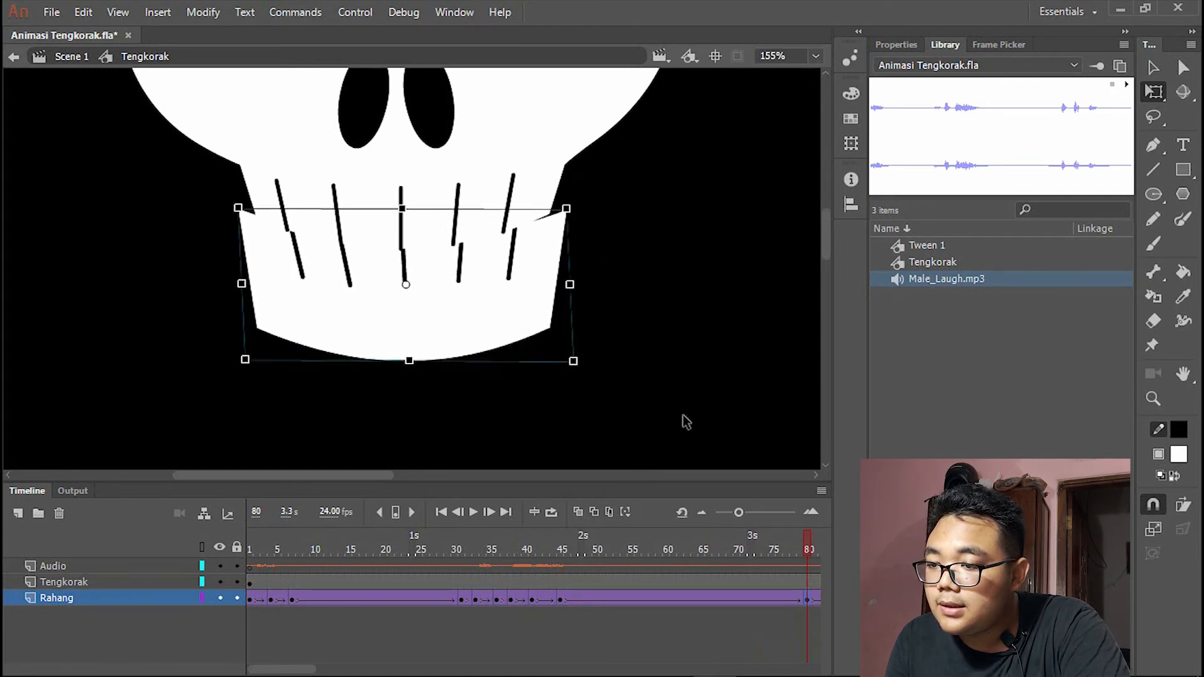
{"action": "left_click", "coordinate": [814, 548]}
{"action": "key", "text": "Return"}
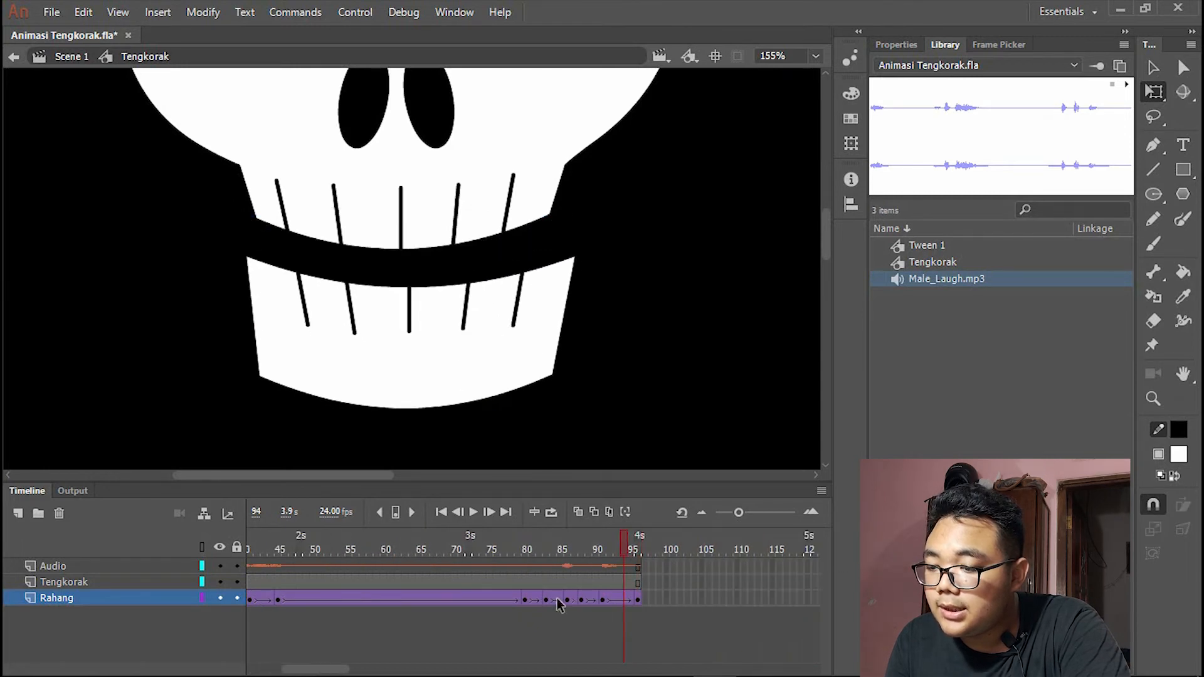
- At Rahang's frame 83 keyframe, tilt the jaw counterclockwise and skew its lower edge slightly to the right
{"action": "left_click", "coordinate": [547, 599]}
{"action": "mouse_move", "coordinate": [569, 382]}
{"action": "left_mouse_down"}
{"action": "mouse_move", "coordinate": [582, 387]}
{"action": "mouse_move", "coordinate": [565, 372]}
{"action": "left_mouse_up"}
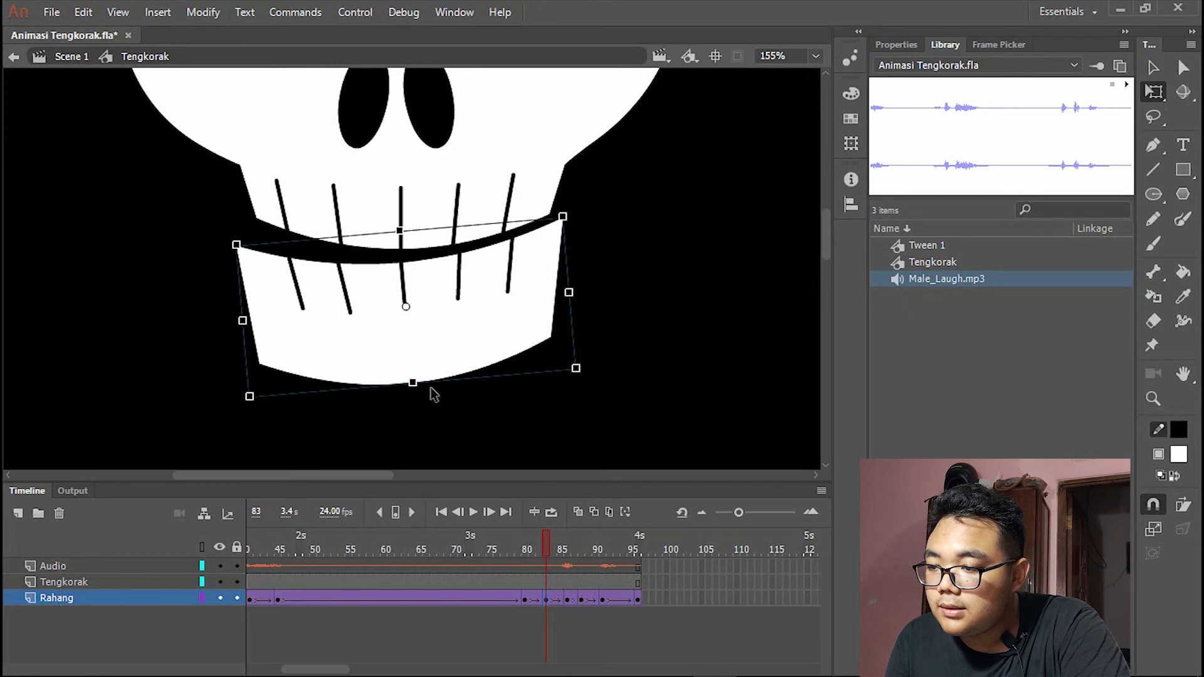
{"action": "left_click_drag", "start_coordinate": [435, 384], "coordinate": [442, 384]}
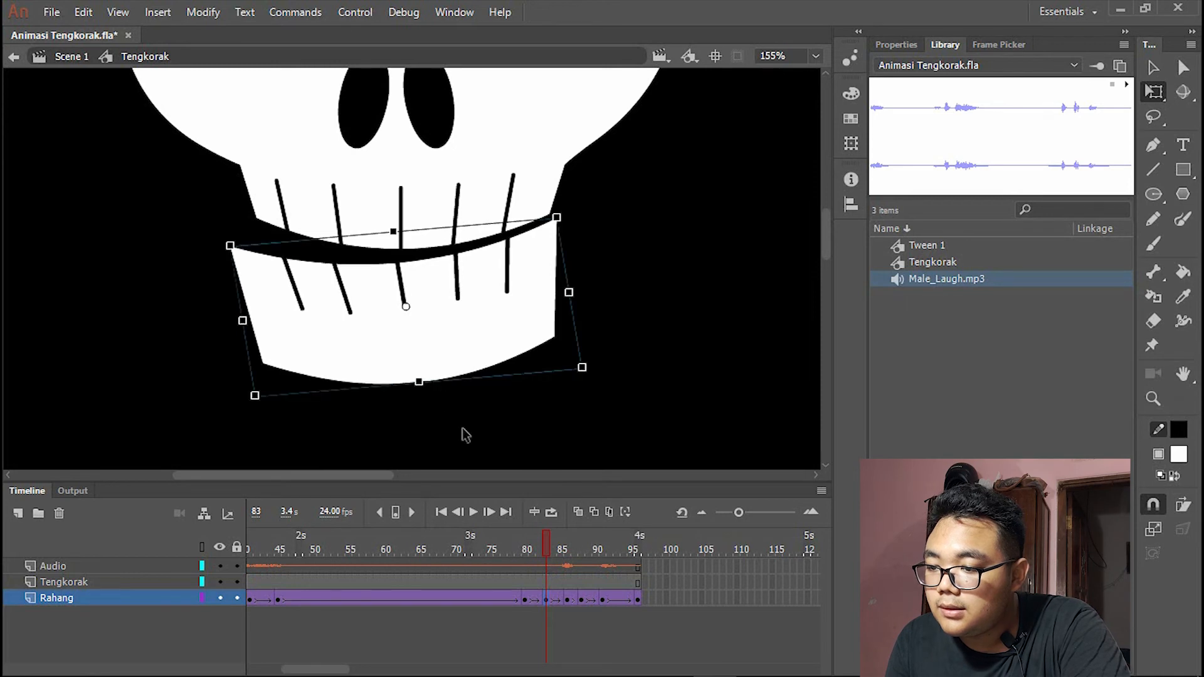
- At Rahang's frame 86 keyframe, rotate the jaw counterclockwise and skew its sides to level the upper edge
{"action": "left_click", "coordinate": [567, 600]}
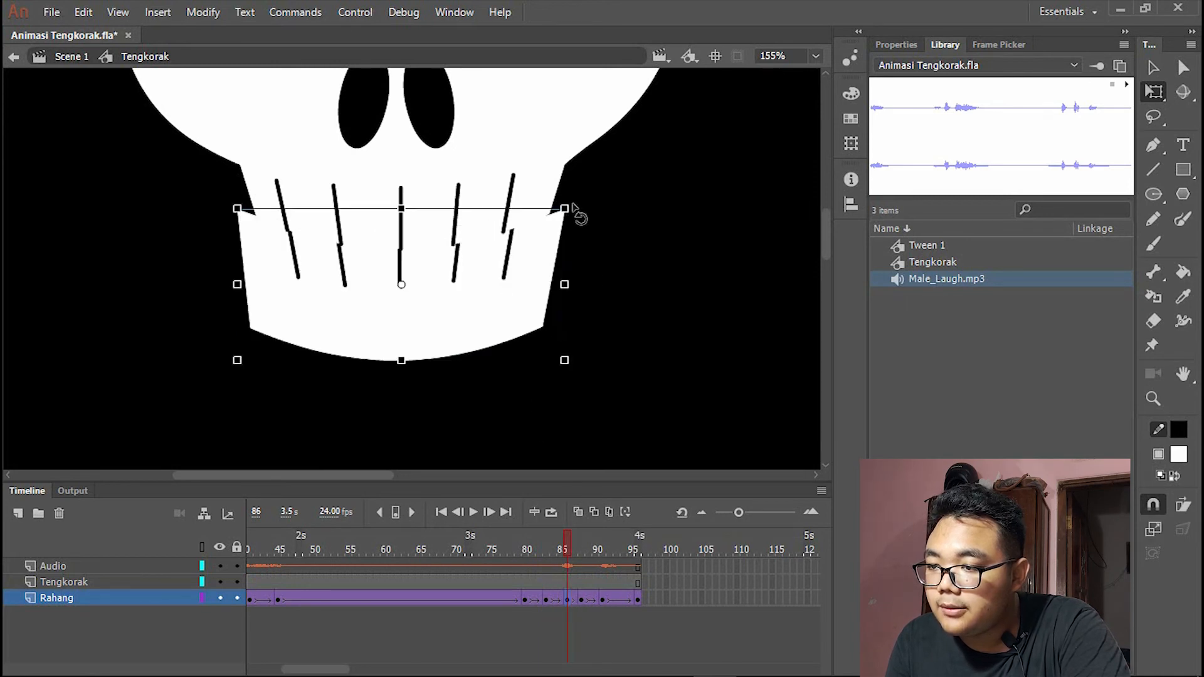
{"action": "left_click_drag", "start_coordinate": [567, 202], "coordinate": [566, 192]}
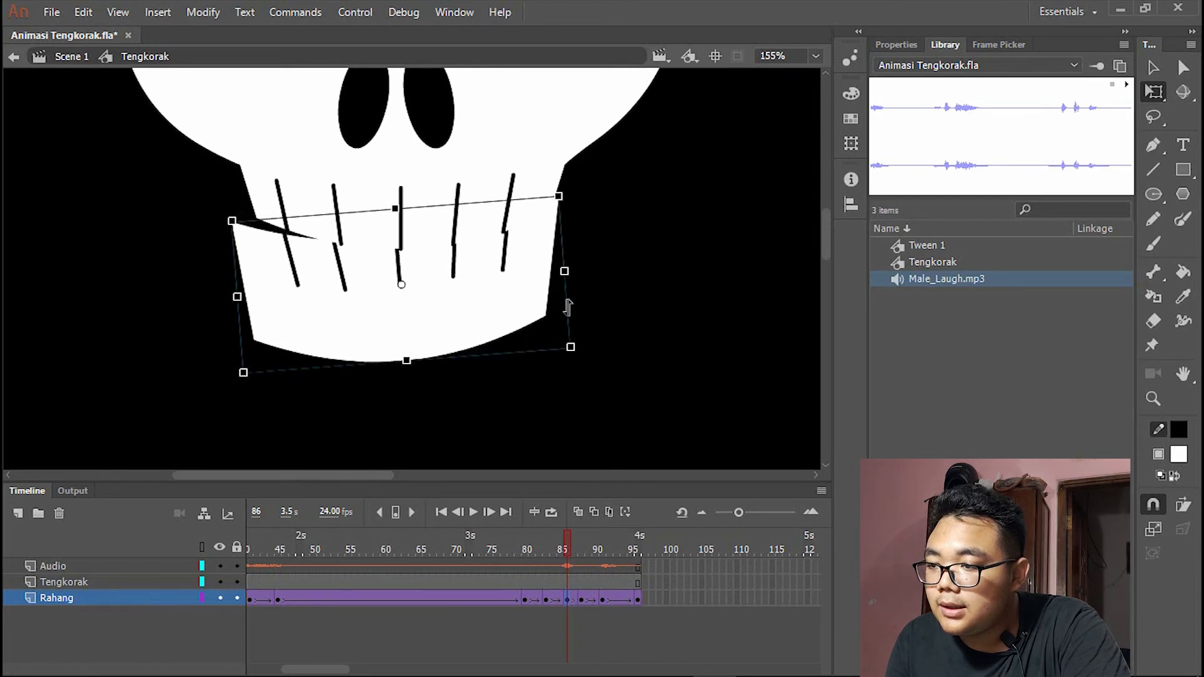
{"action": "left_click_drag", "start_coordinate": [567, 307], "coordinate": [564, 317]}
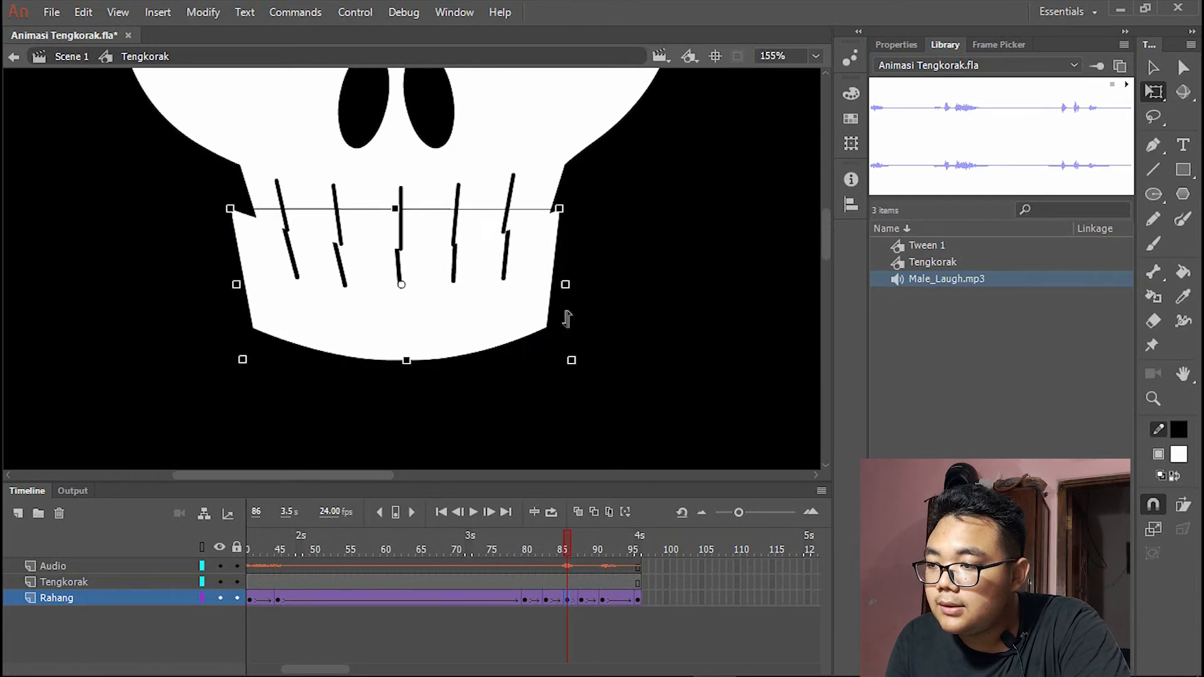
- Tilt the open jaw counterclockwise at Rahang's frame 96 keyframe
{"action": "left_click", "coordinate": [639, 601]}
{"action": "left_click_drag", "start_coordinate": [589, 257], "coordinate": [577, 236]}
{"action": "scroll", "coordinate": [547, 280], "scroll_direction": "down", "scroll_amount": 4}
{"action": "scroll", "coordinate": [355, 207], "scroll_direction": "up", "scroll_amount": 2}
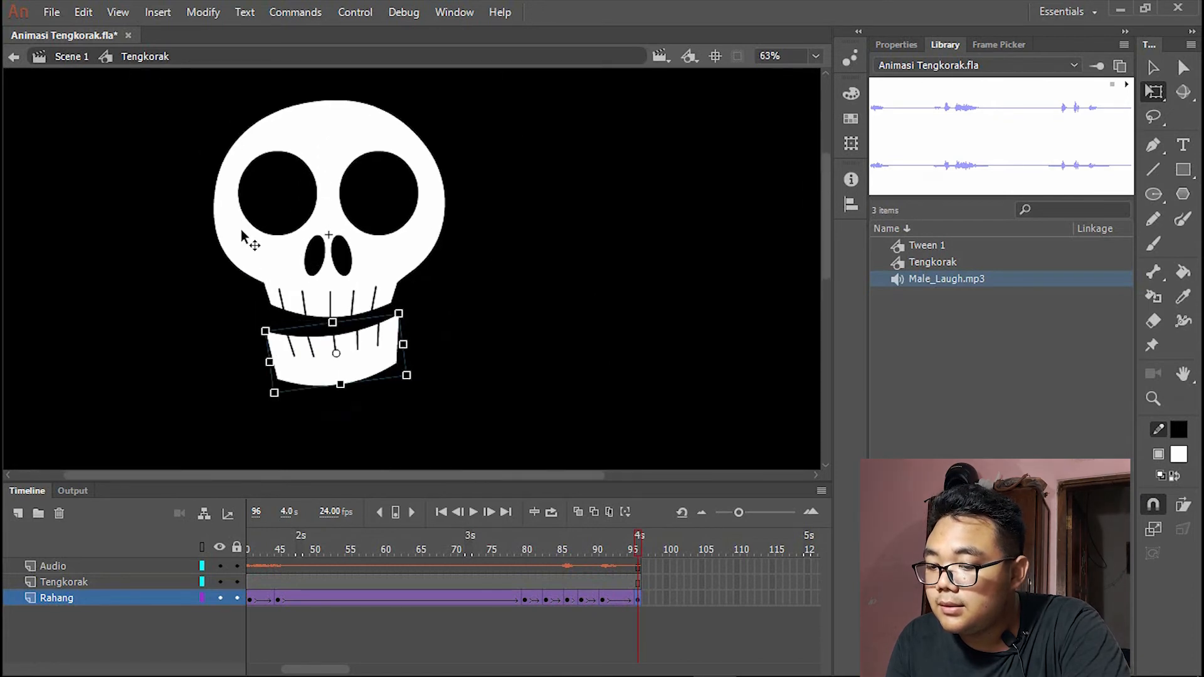
- Play back the whole laugh animation and save the document
{"action": "key", "text": "Return"}
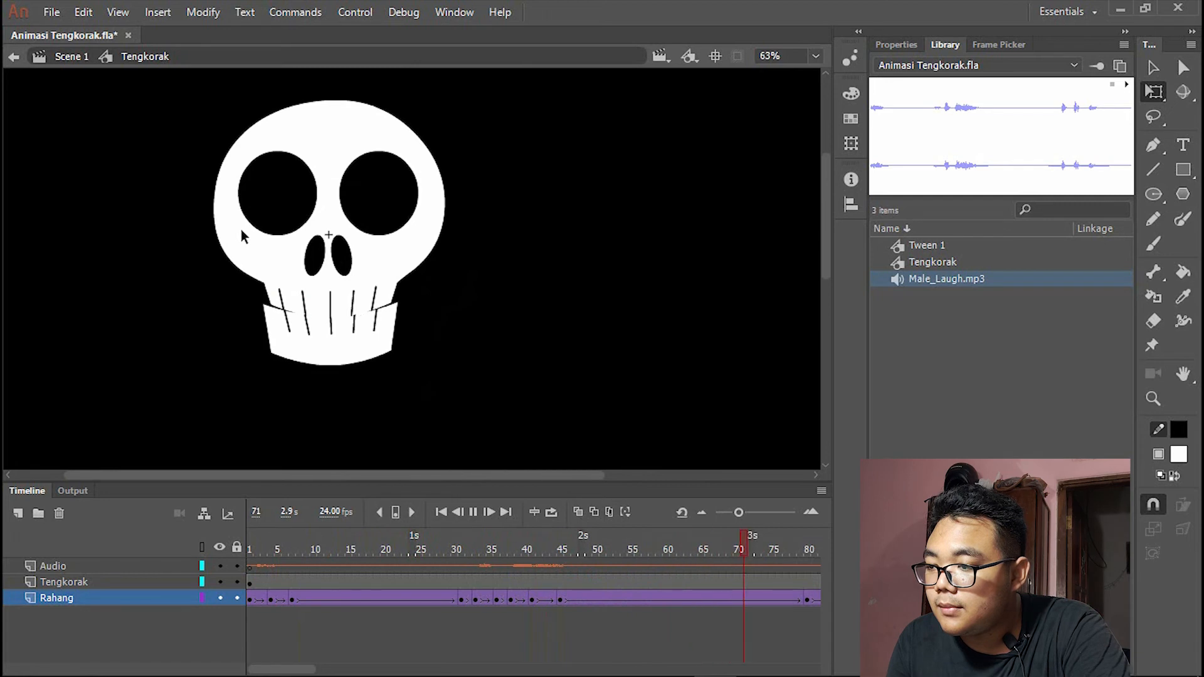
{"action": "key", "text": "Return"}
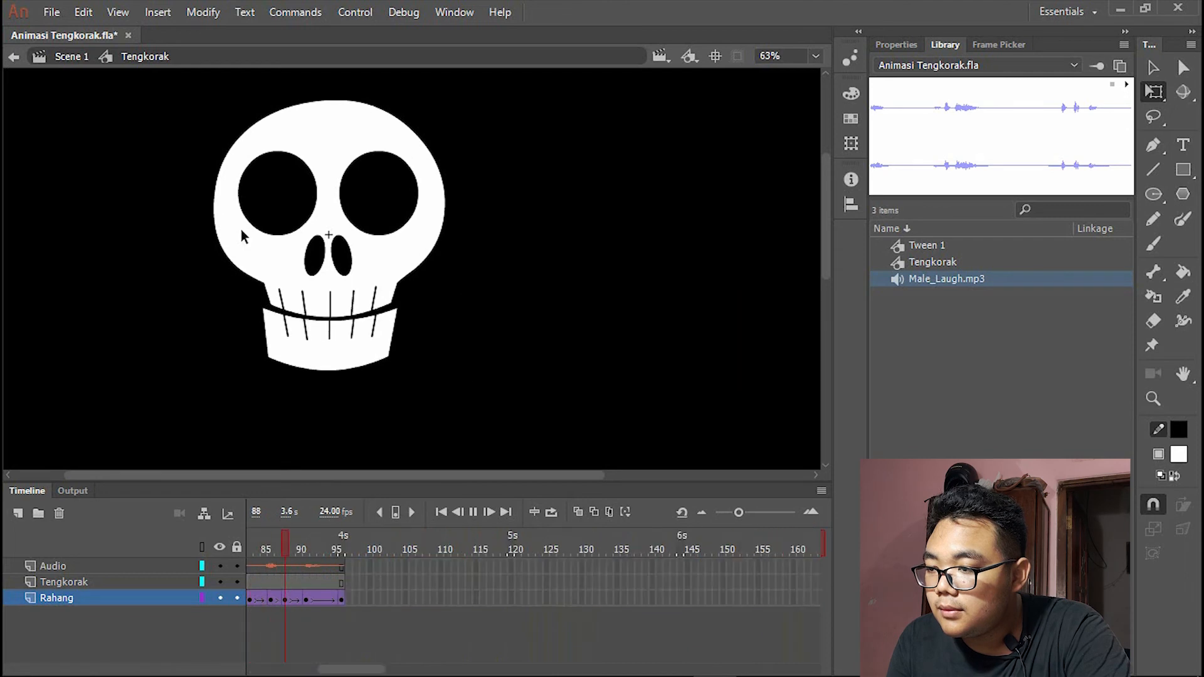
{"action": "key", "text": "ctrl+s"}
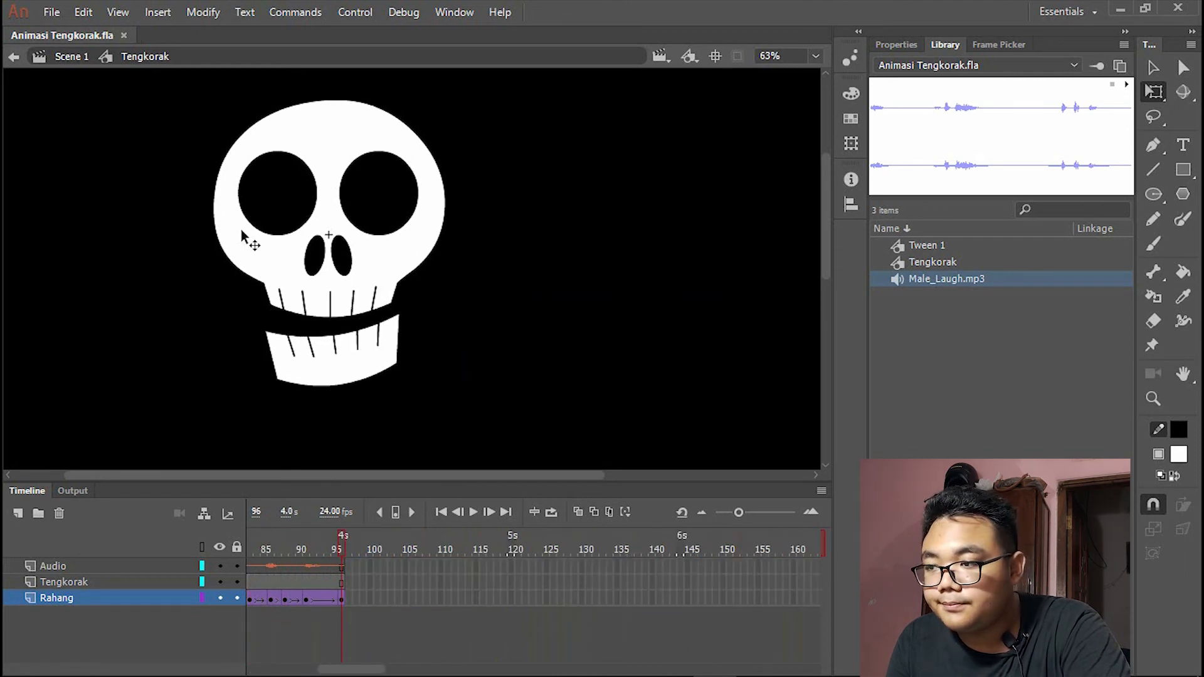
- Extend the Tengkorak and Rahang layers by inserting frames at frame 105
{"action": "left_click", "coordinate": [378, 579]}
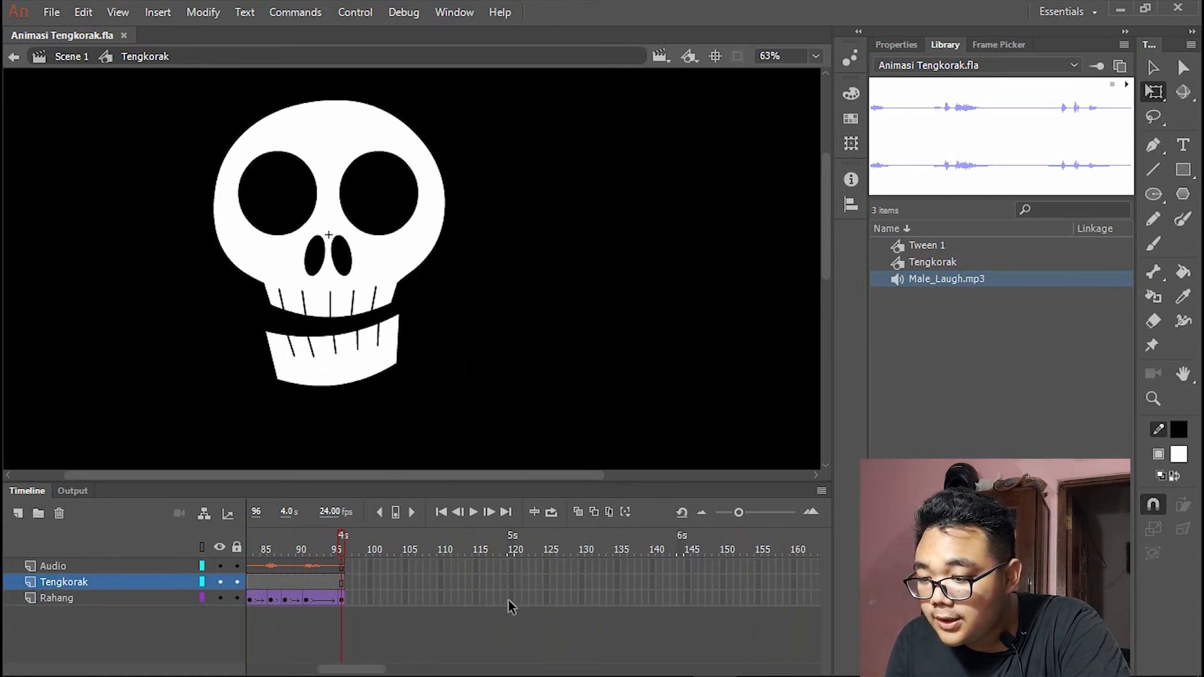
{"action": "left_click", "coordinate": [425, 598]}
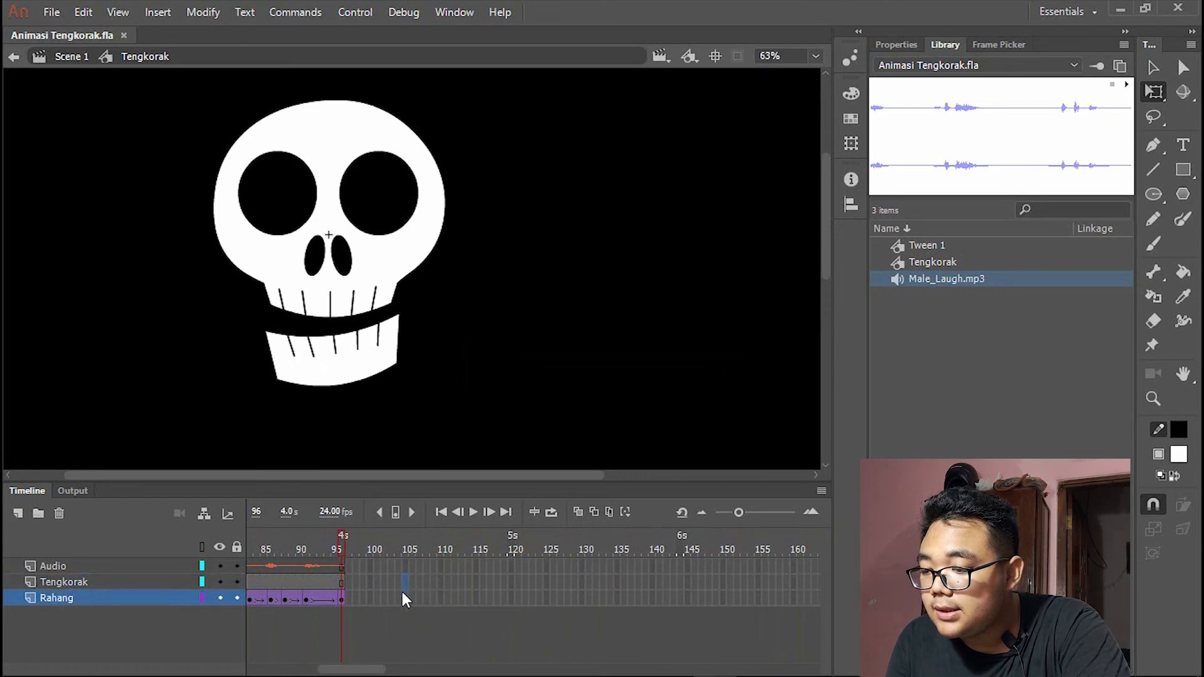
{"action": "right_click", "coordinate": [401, 597]}
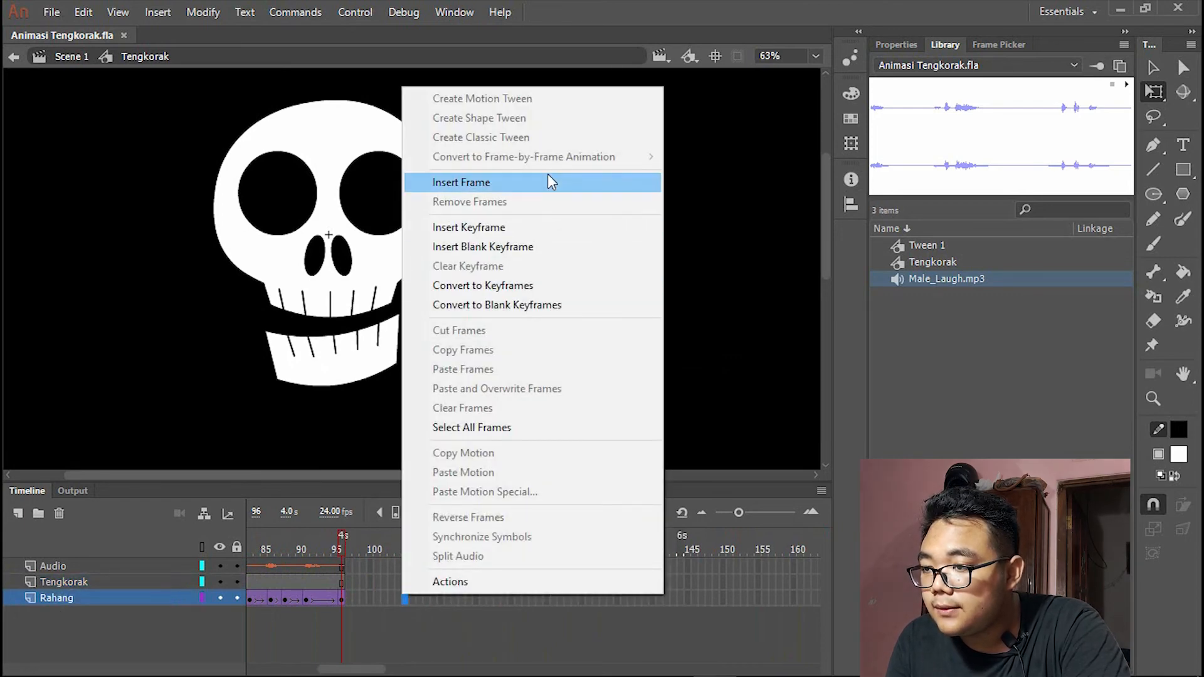
{"action": "left_click", "coordinate": [547, 182]}
{"action": "key", "text": "Return"}
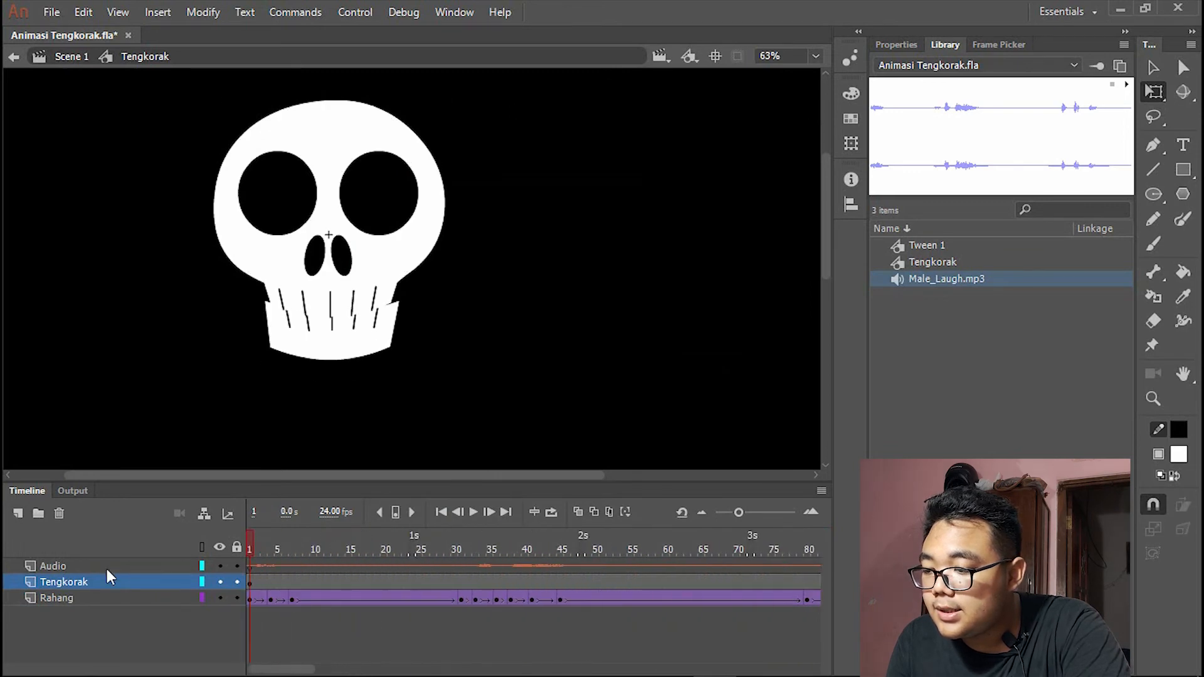
- Try to copy Rahang's first keyframe into frame 105 of the Tengkorak layer
{"action": "right_click", "coordinate": [249, 592]}
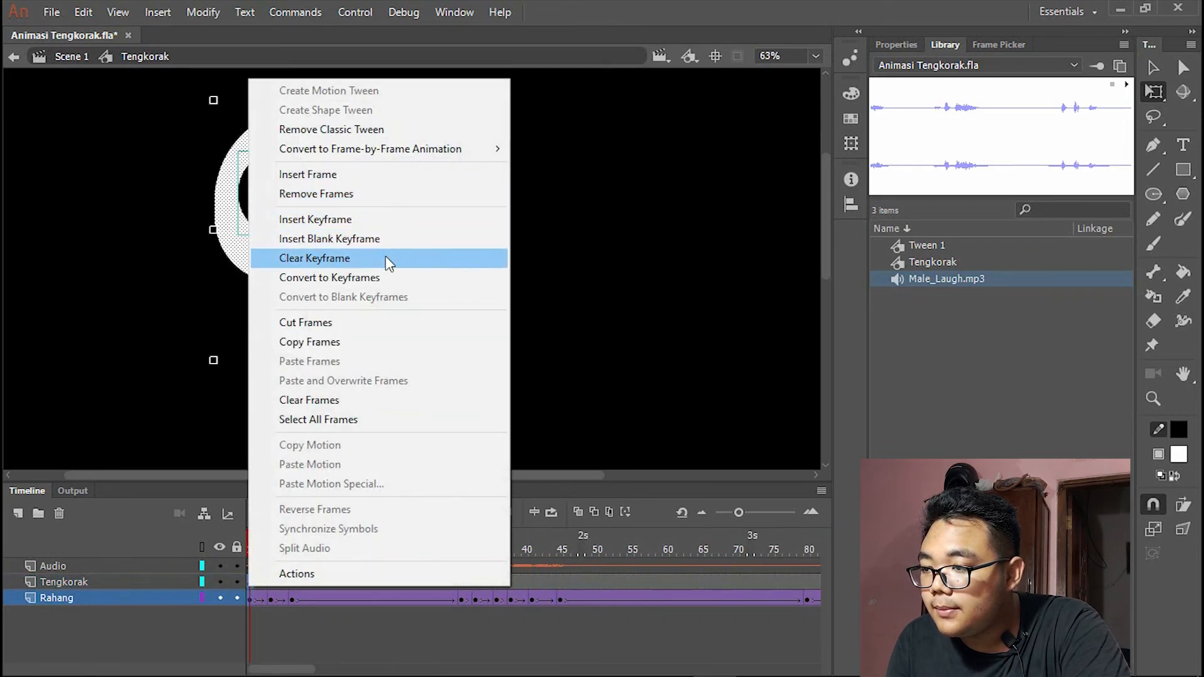
{"action": "left_click", "coordinate": [338, 342]}
{"action": "left_click_drag", "start_coordinate": [336, 544], "coordinate": [533, 597]}
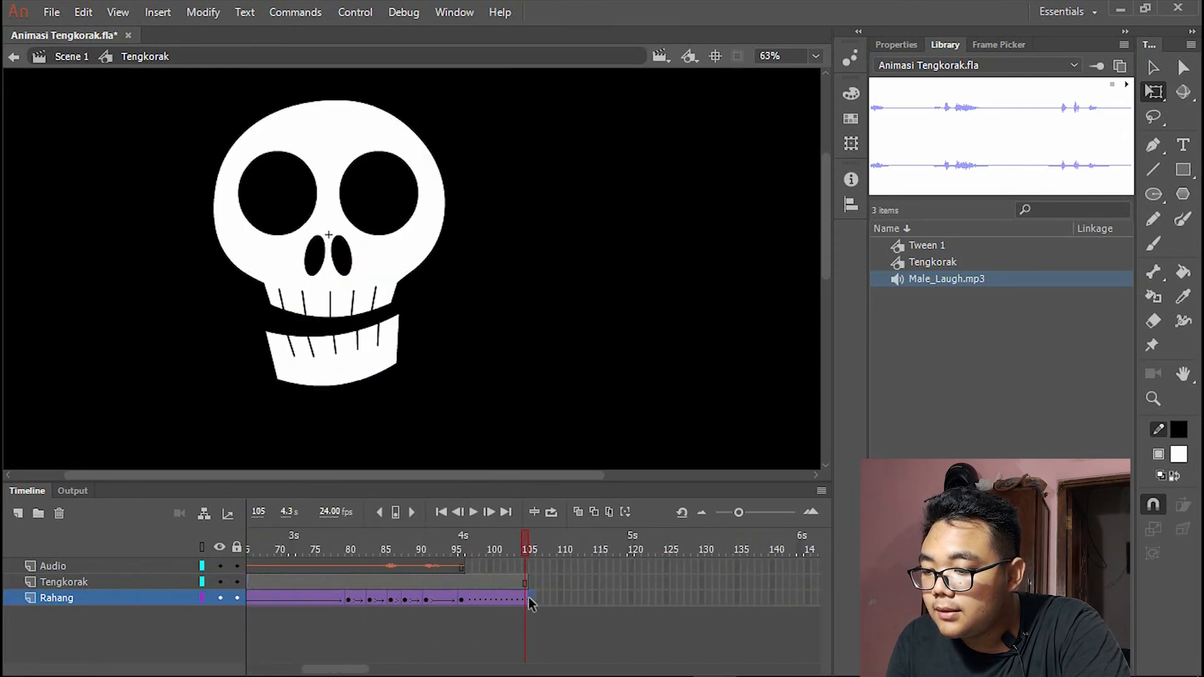
{"action": "right_click", "coordinate": [526, 578]}
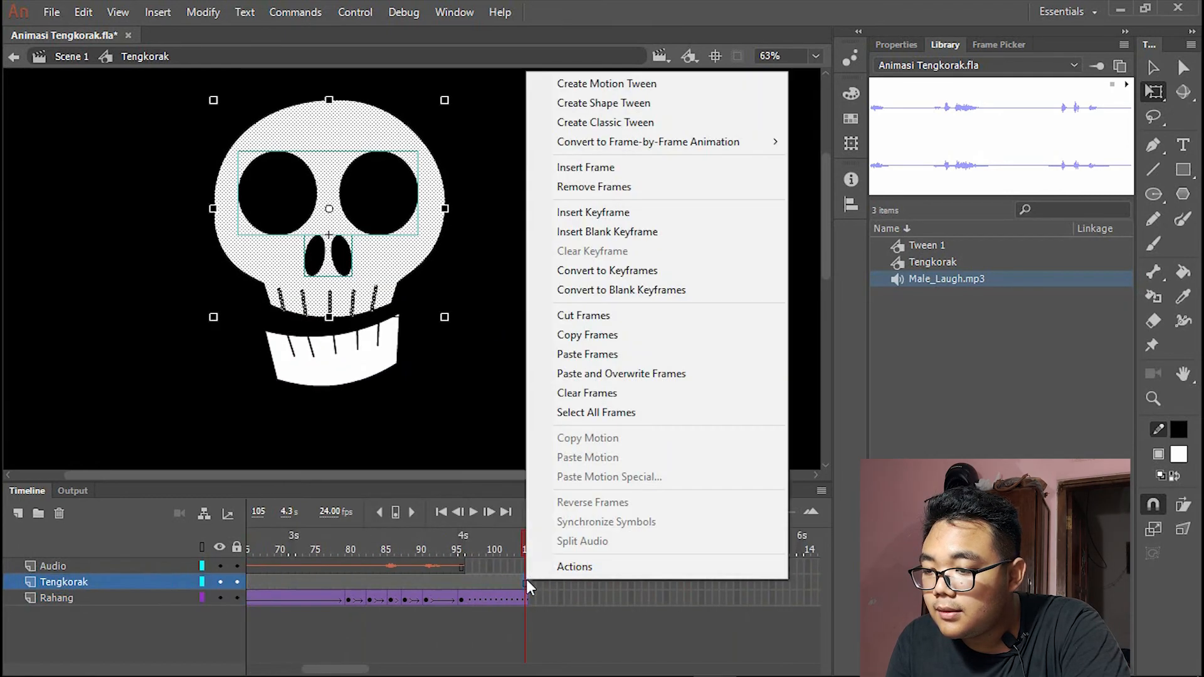
{"action": "left_click", "coordinate": [642, 352]}
{"action": "key", "text": "ctrl+z"}
{"action": "left_click_drag", "start_coordinate": [515, 553], "coordinate": [3, 591]}
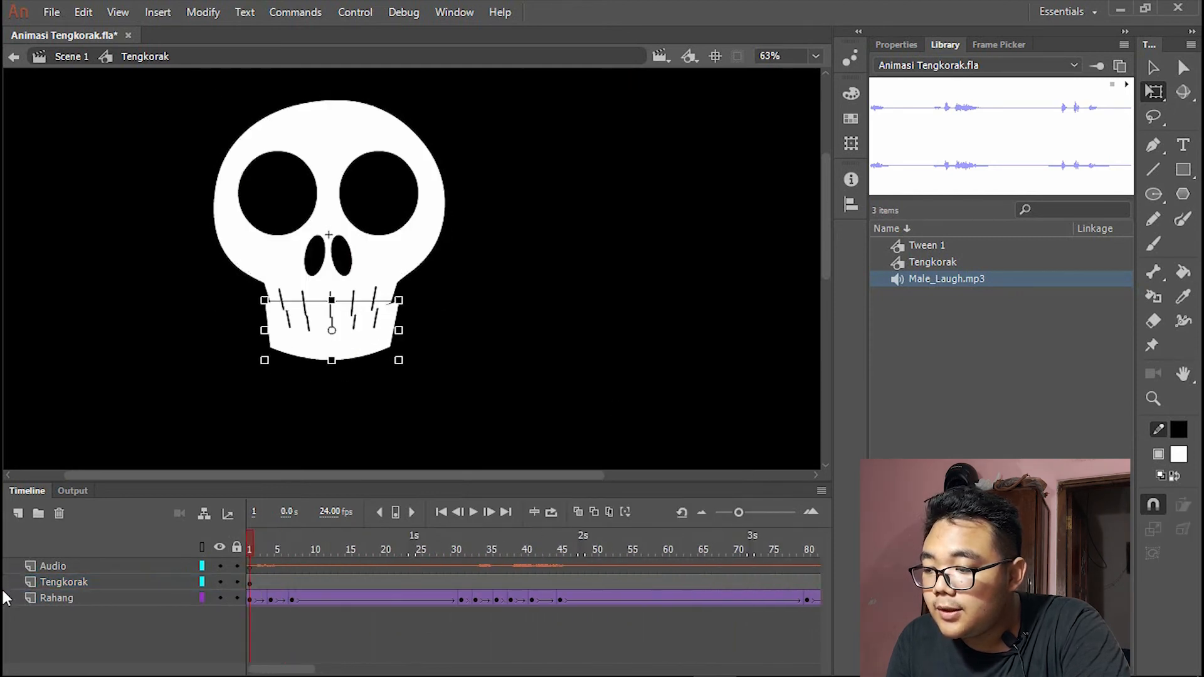
- Copy the frame 1 keyframes of the Tengkorak and Rahang layers to frame 105
{"action": "left_click", "coordinate": [253, 599]}
{"action": "left_click", "coordinate": [251, 582]}
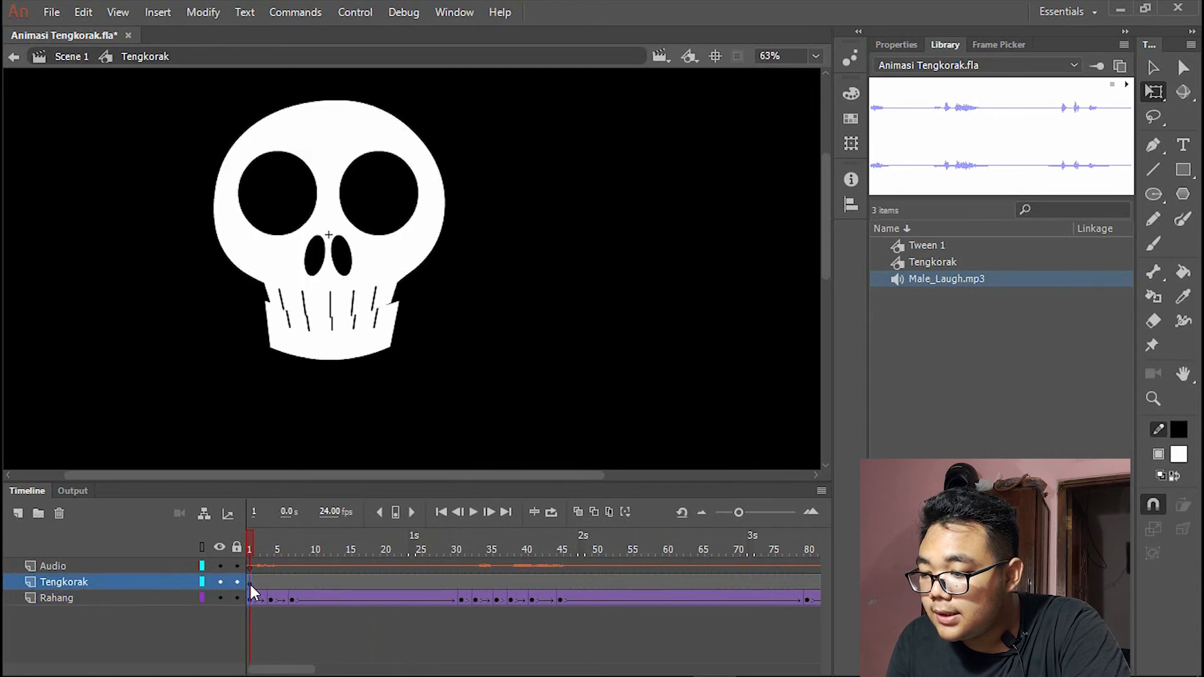
{"action": "left_click", "coordinate": [251, 596]}
{"action": "left_click_drag", "start_coordinate": [250, 588], "coordinate": [694, 576]}
{"action": "left_click", "coordinate": [633, 585]}
{"action": "left_click", "coordinate": [379, 585]}
{"action": "left_click", "coordinate": [385, 584]}
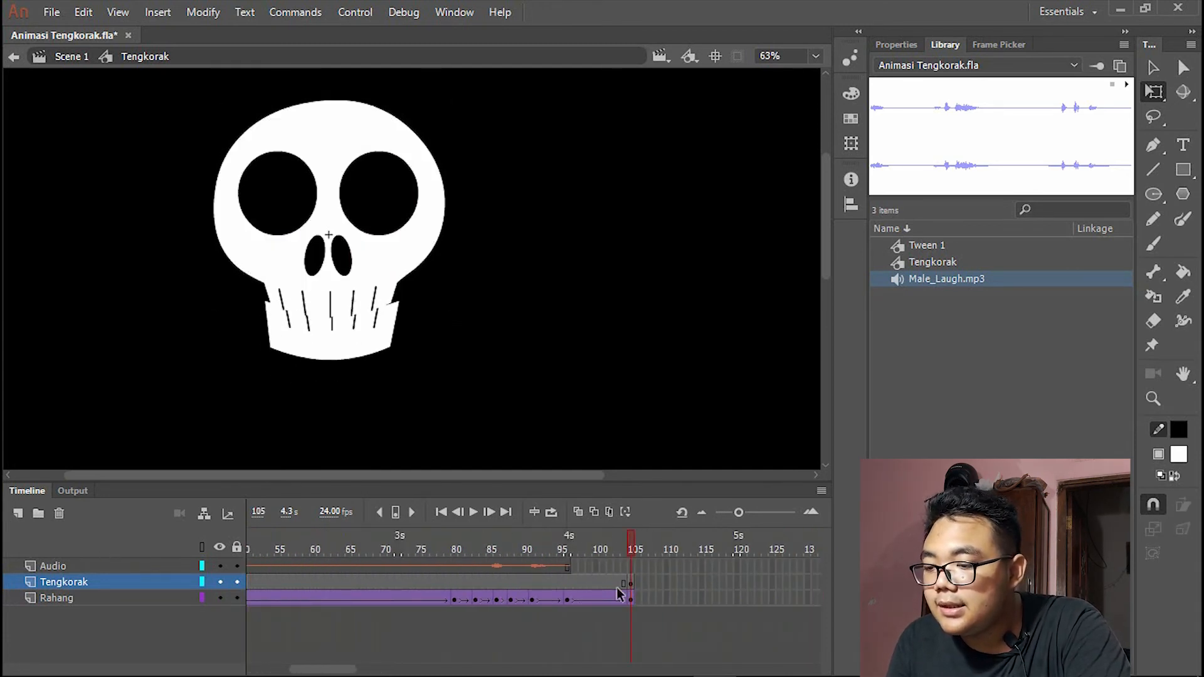
{"action": "left_click", "coordinate": [624, 600]}
{"action": "left_click", "coordinate": [630, 600]}
- Play back the Tengkorak symbol's animation from frame 1
{"action": "left_click_drag", "start_coordinate": [630, 549], "coordinate": [131, 607]}
{"action": "left_click_drag", "start_coordinate": [224, 593], "coordinate": [5, 630]}
{"action": "key", "text": "Return"}
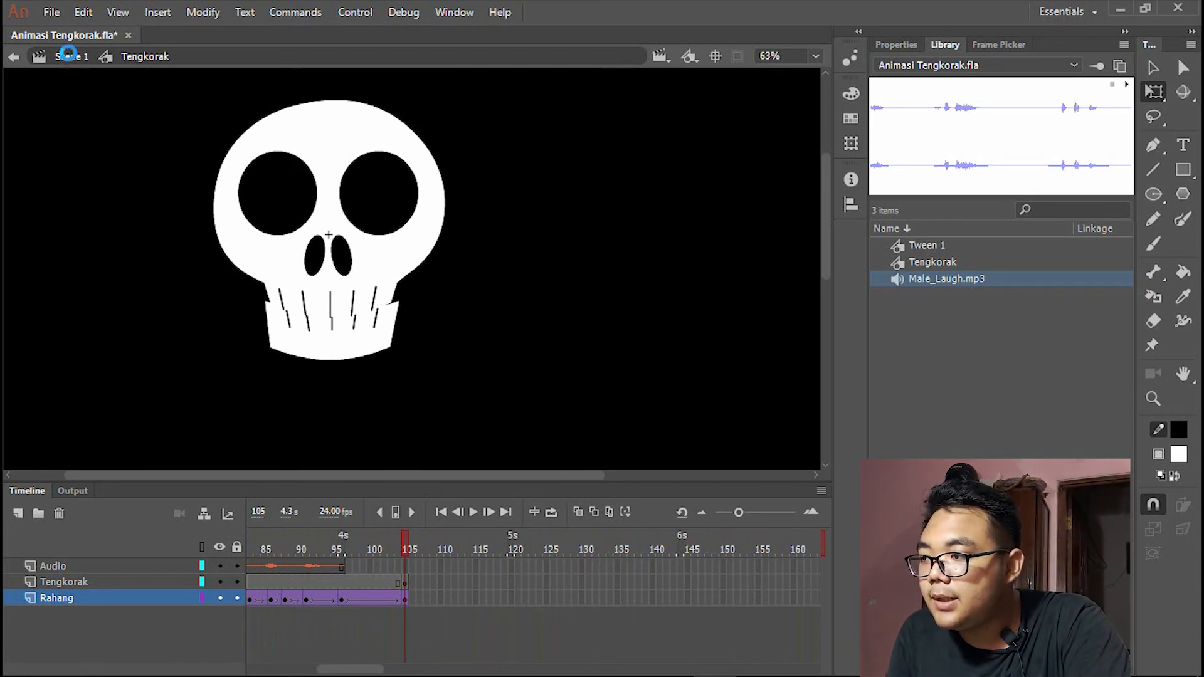
- Place the Tengkorak symbol on the Scene 1 stage and center it horizontally and vertically
{"action": "left_click", "coordinate": [69, 56]}
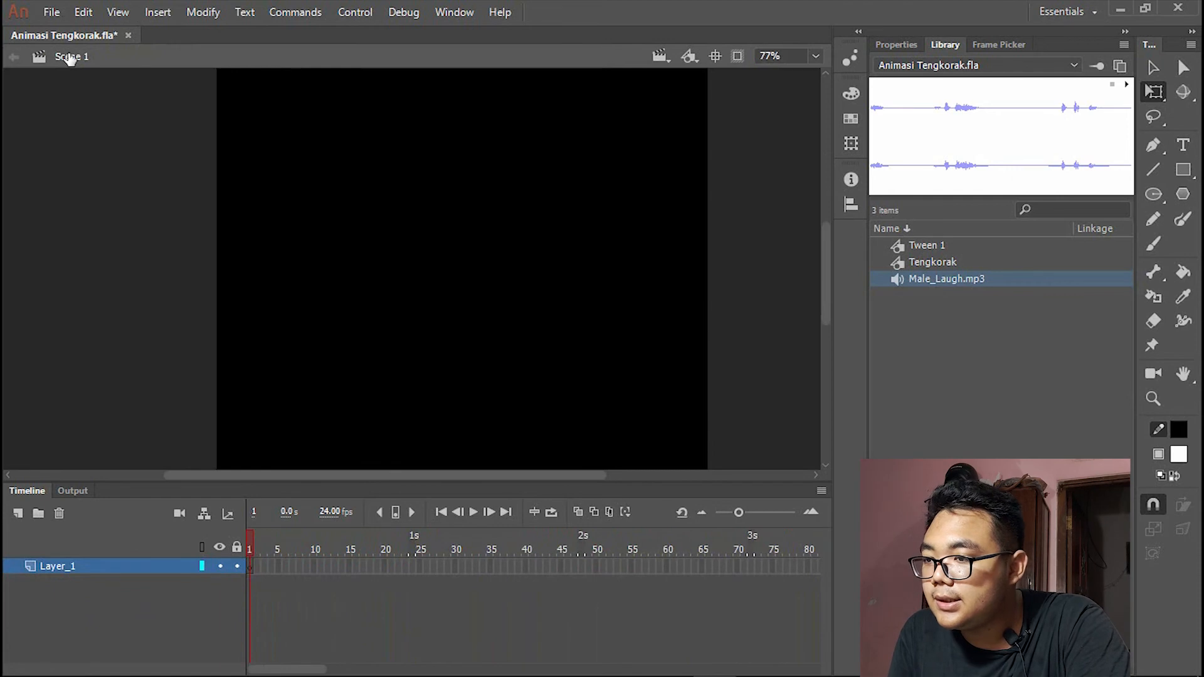
{"action": "left_click", "coordinate": [942, 262]}
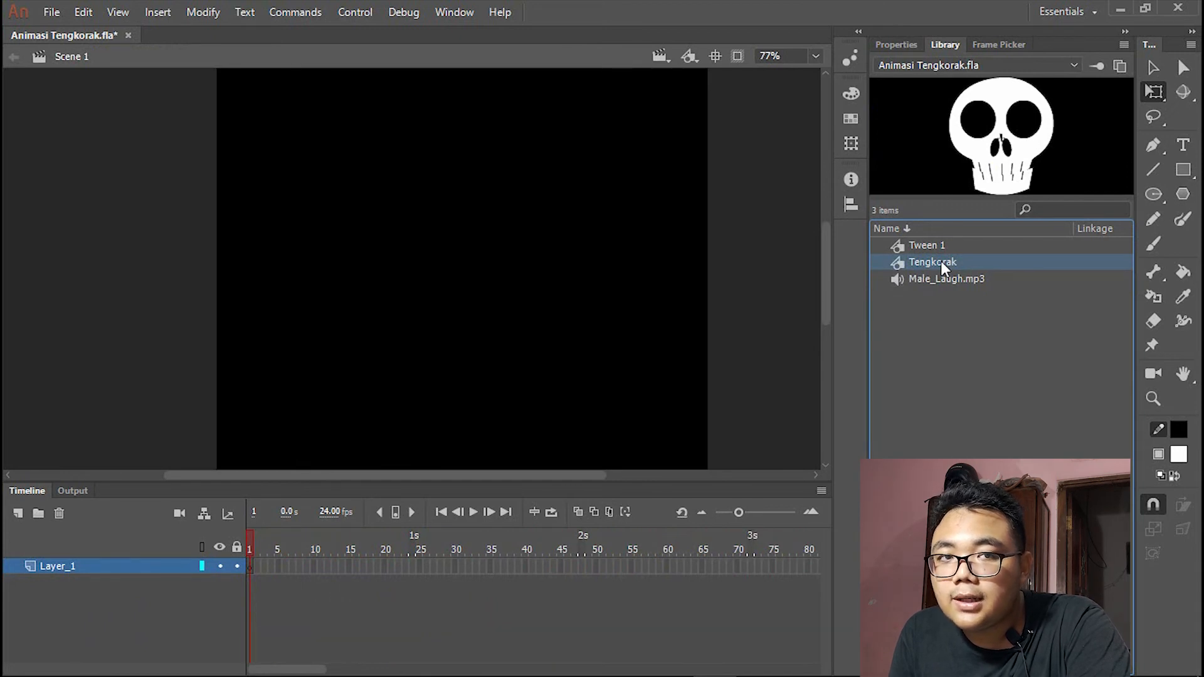
{"action": "left_click_drag", "start_coordinate": [941, 261], "coordinate": [524, 224]}
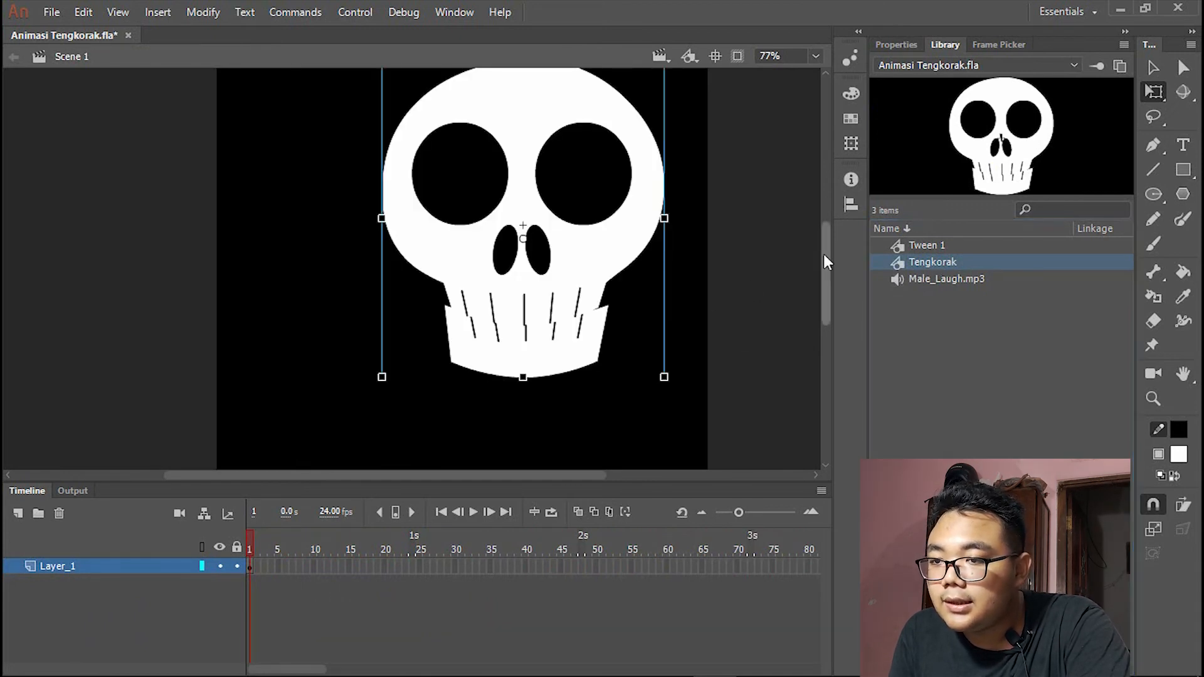
{"action": "left_click", "coordinate": [851, 206]}
{"action": "left_click", "coordinate": [695, 210]}
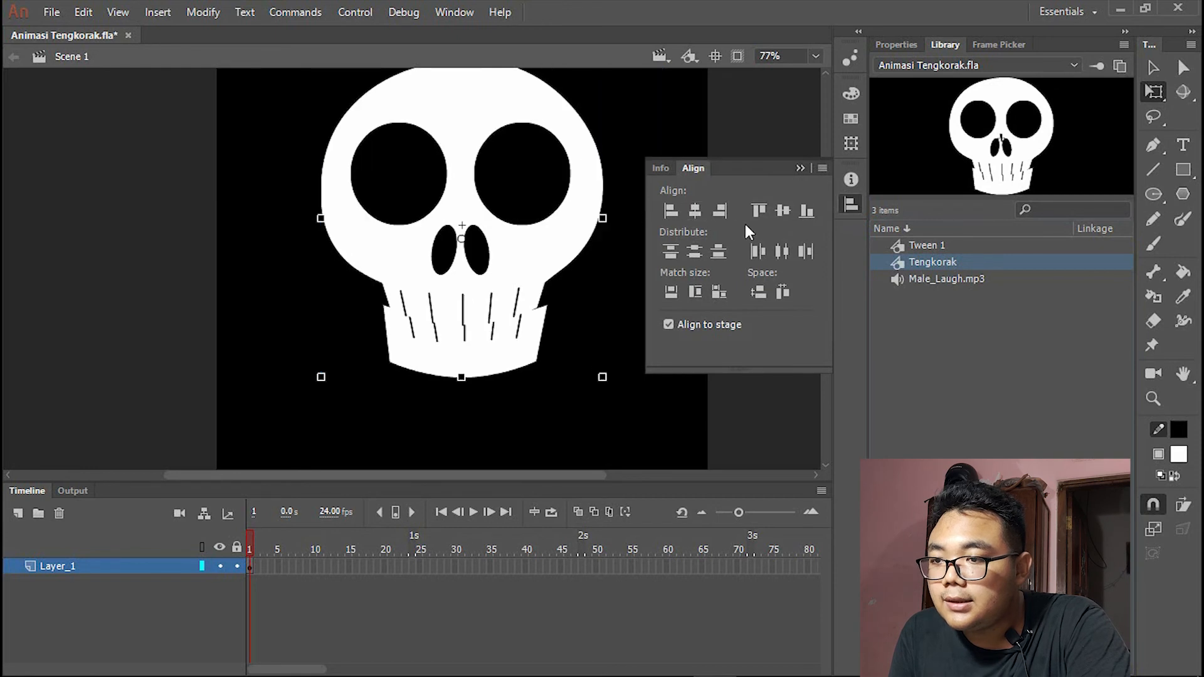
{"action": "left_click", "coordinate": [781, 210]}
{"action": "left_click", "coordinate": [366, 336]}
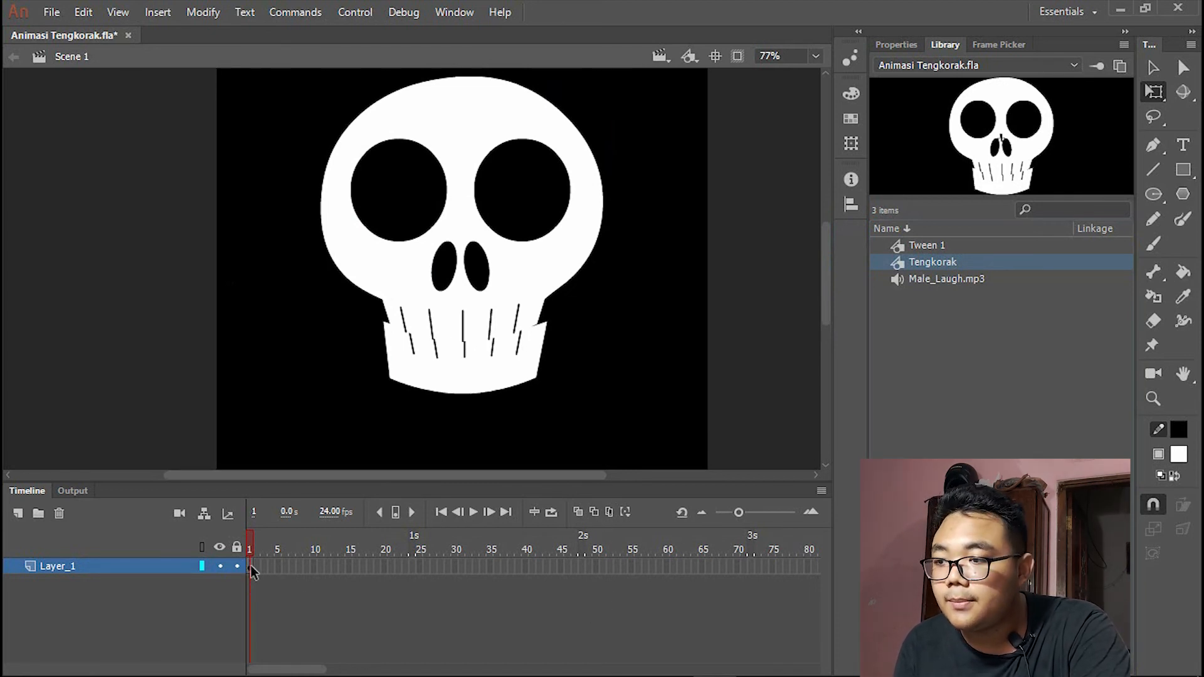
- Open the placed skull symbol to check where its timeline ends, and return to Scene 1
{"action": "left_click", "coordinate": [472, 243]}
{"action": "double_click", "coordinate": [470, 197]}
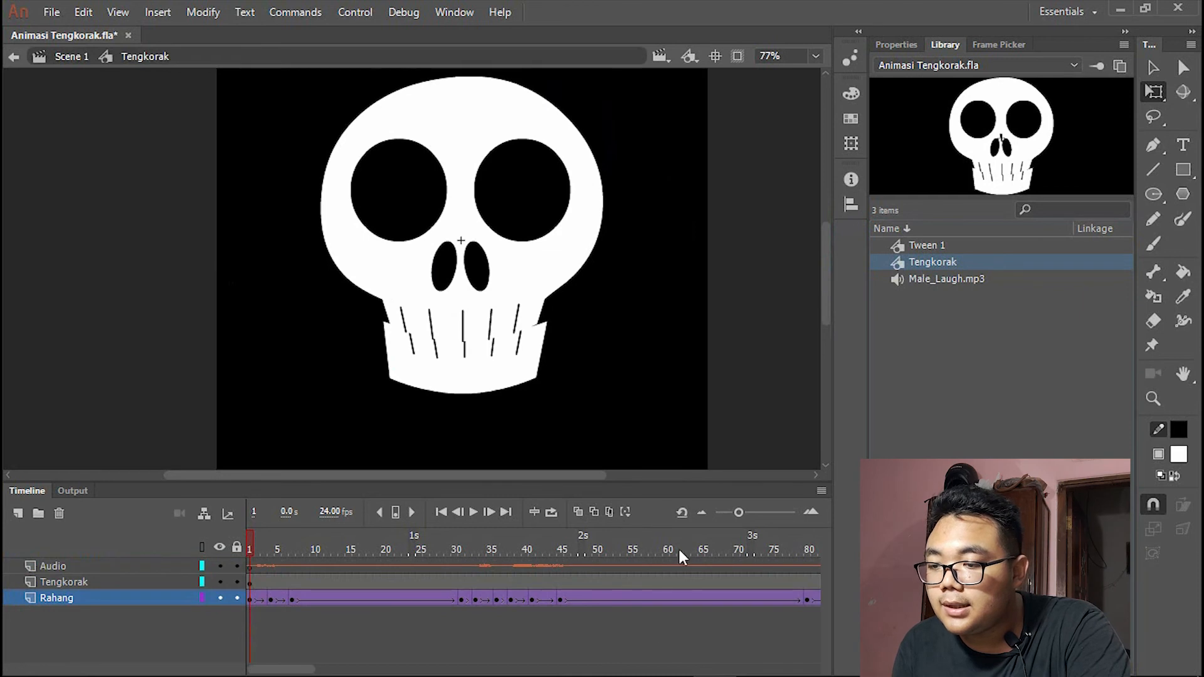
{"action": "left_click_drag", "start_coordinate": [678, 548], "coordinate": [773, 565]}
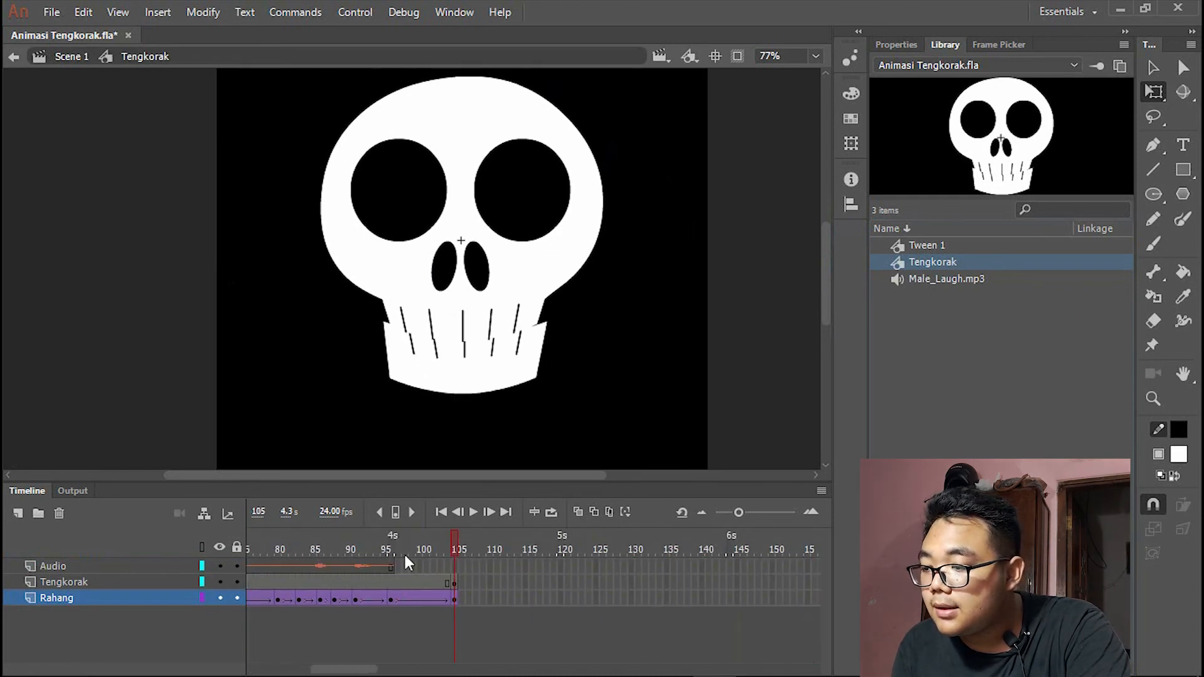
{"action": "double_click", "coordinate": [766, 350]}
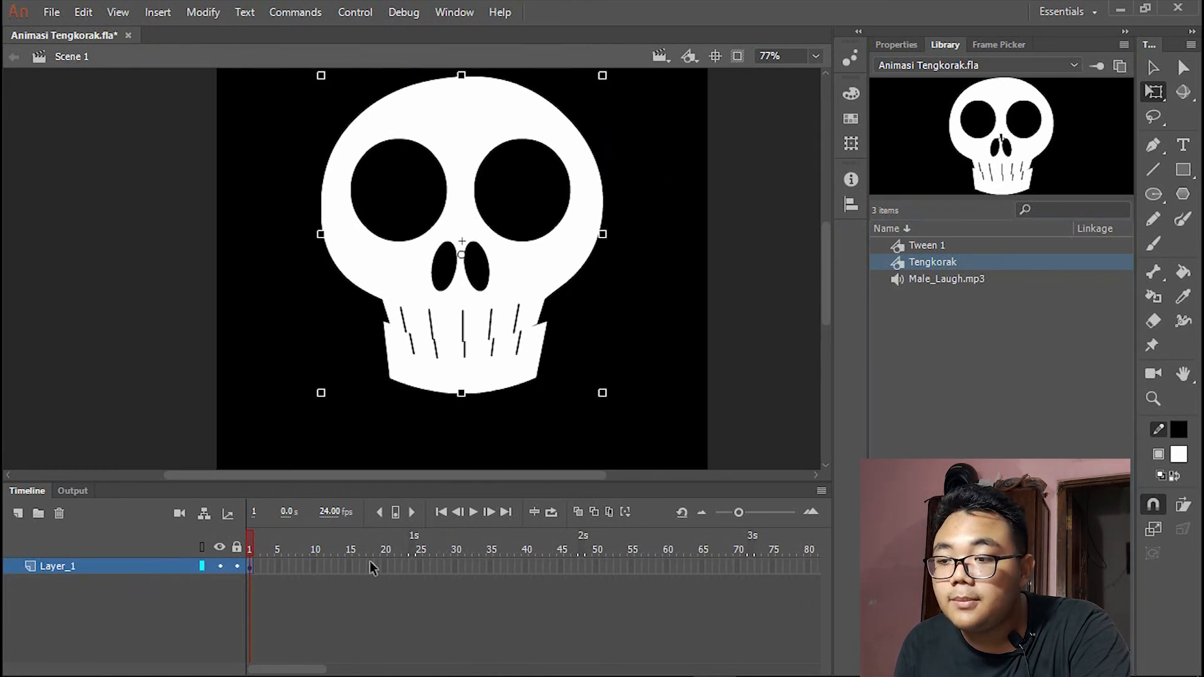
- Extend Layer_1 in Scene 1 by inserting frames up to frame 120
{"action": "left_click_drag", "start_coordinate": [370, 562], "coordinate": [698, 588]}
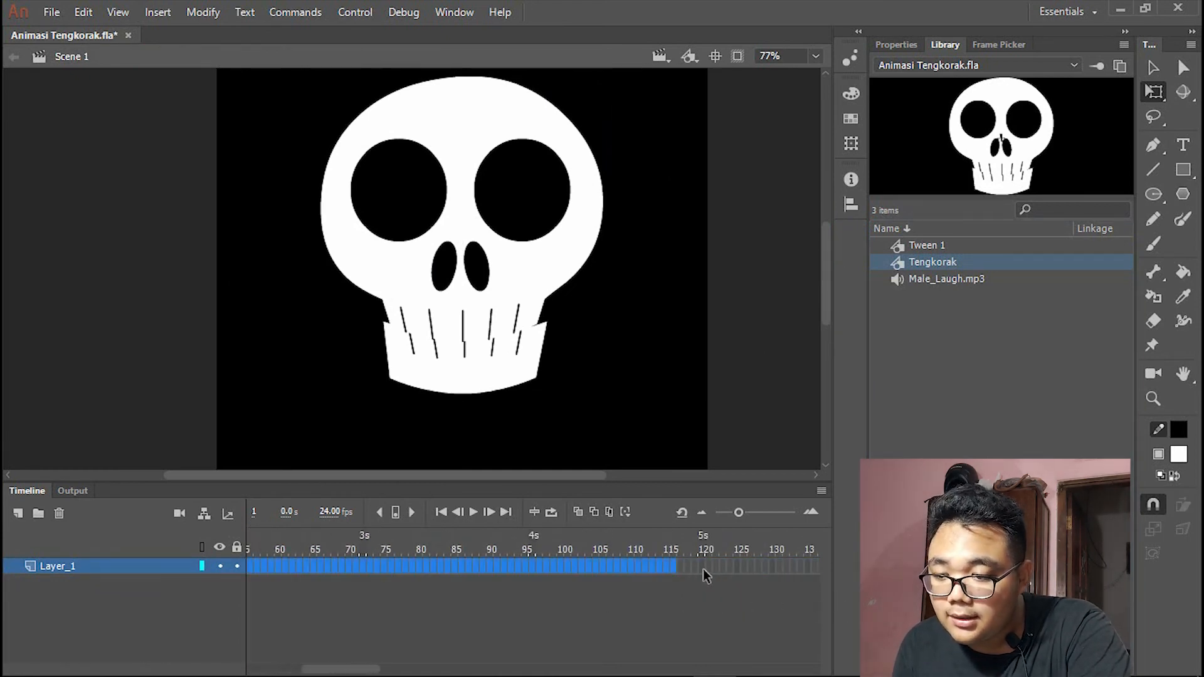
{"action": "key", "text": "shift+F5"}
{"action": "left_click_drag", "start_coordinate": [483, 563], "coordinate": [701, 576]}
{"action": "left_click", "coordinate": [700, 570]}
{"action": "right_click", "coordinate": [700, 571]}
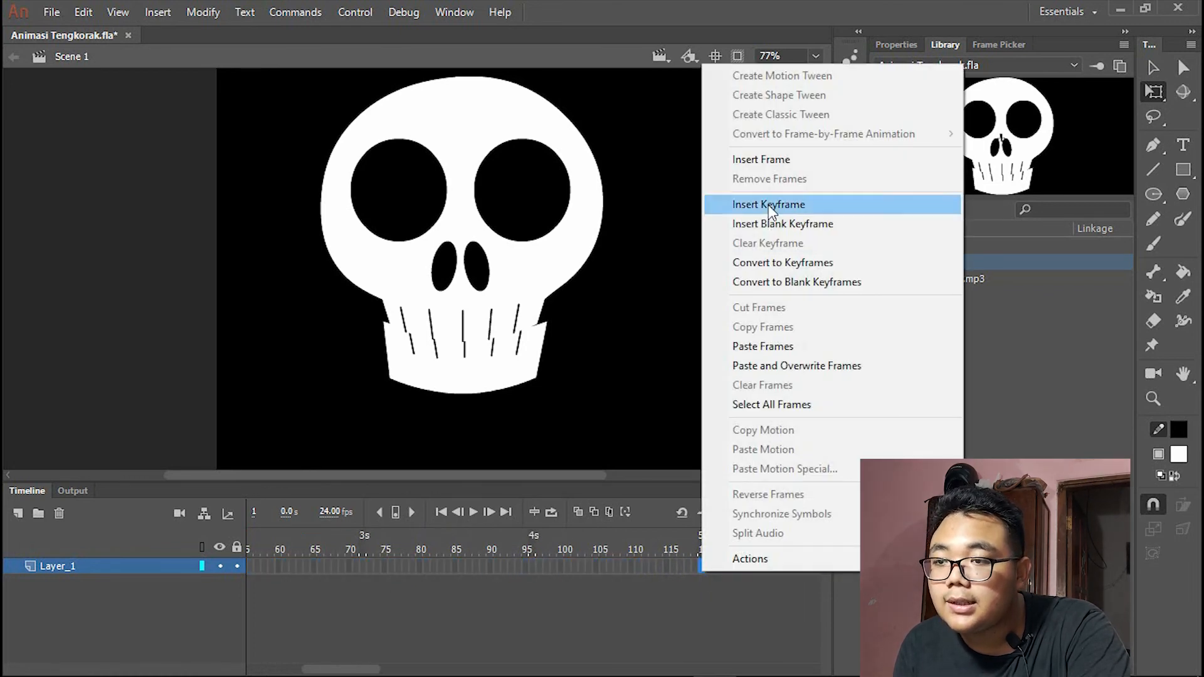
{"action": "left_click", "coordinate": [769, 161]}
- Play back the scene and test the movie, closing the preview window when finished
{"action": "key", "text": "Return"}
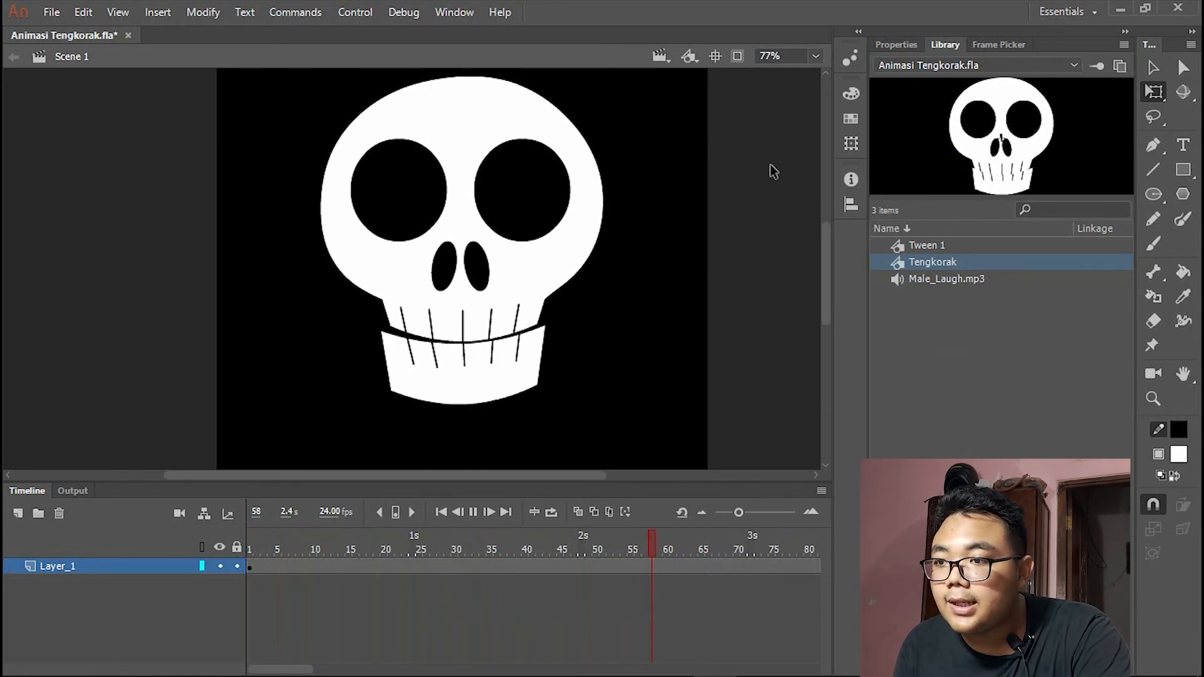
{"action": "key", "text": "ctrl+Return"}
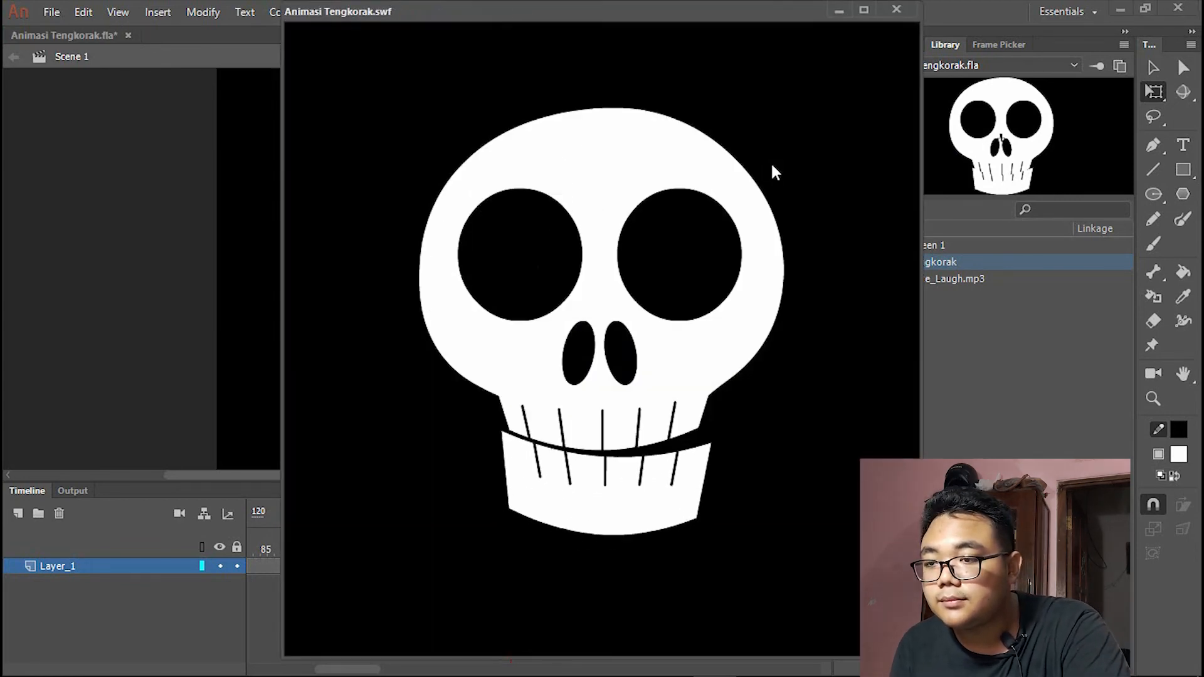
{"action": "left_click", "coordinate": [896, 10]}
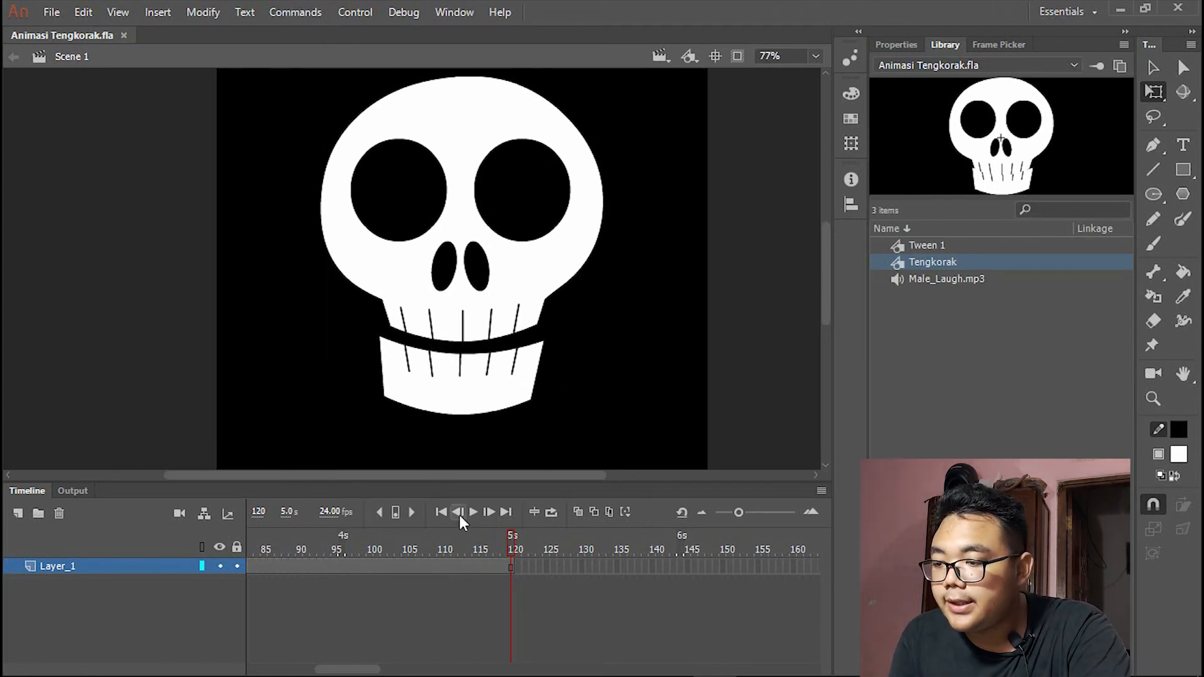
- Replay the scene's skull animation from frame 1
{"action": "left_click_drag", "start_coordinate": [476, 538], "coordinate": [75, 568]}
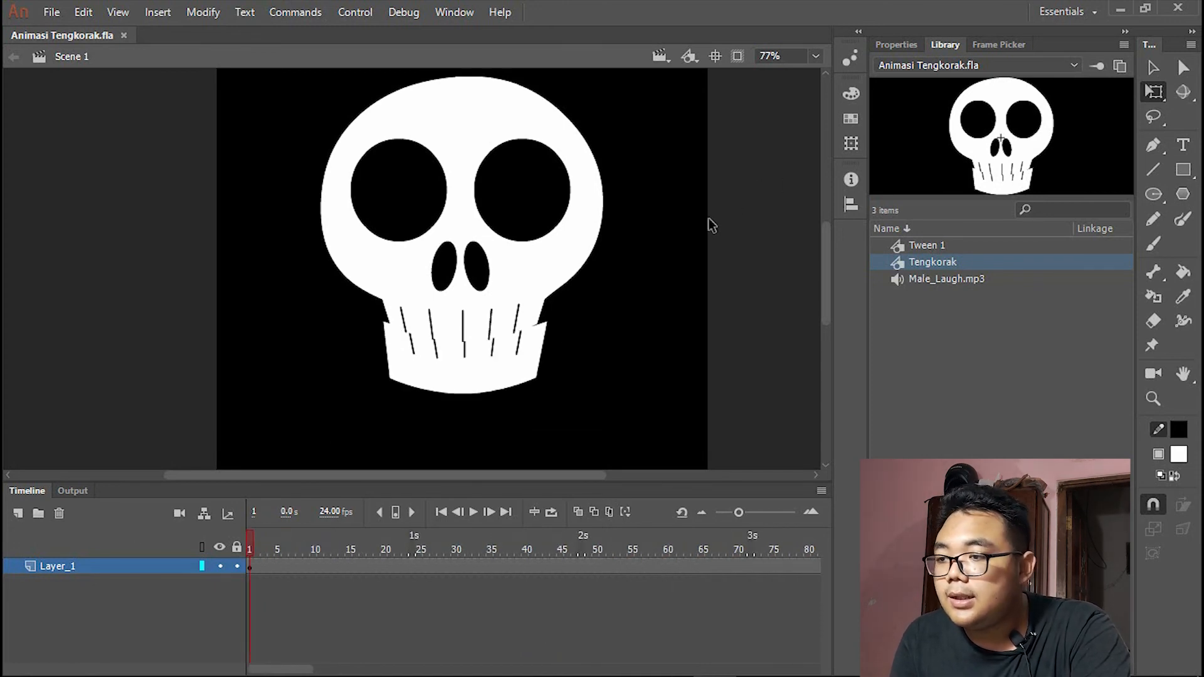
{"action": "left_click", "coordinate": [572, 215]}
{"action": "key", "text": "Return"}
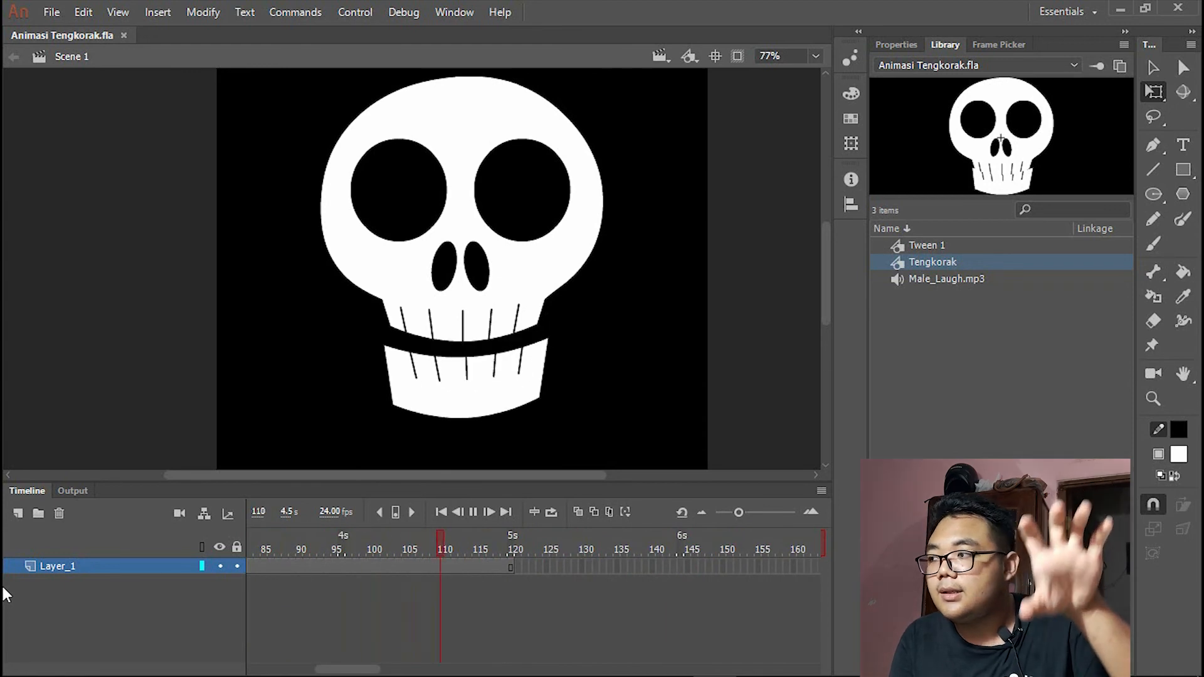
{"action": "key", "text": "Return"}
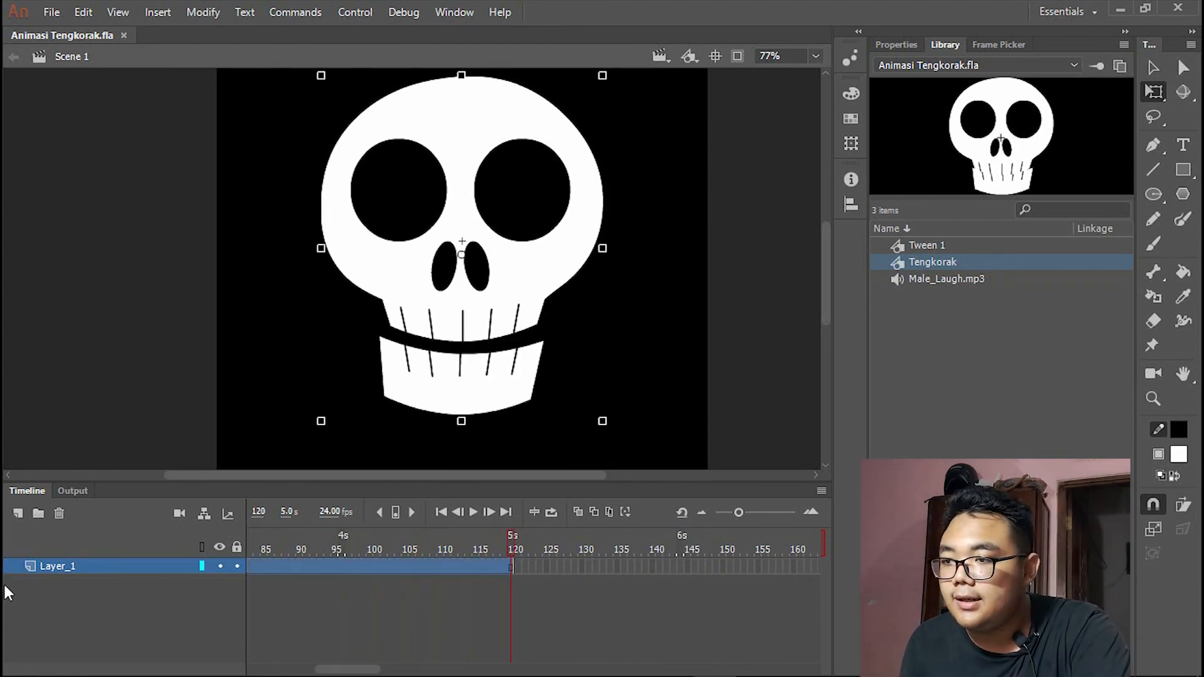
- At frame 1, scale the skull down slightly and move it up on the stage
{"action": "scroll", "coordinate": [463, 320], "scroll_direction": "down", "scroll_amount": 2}
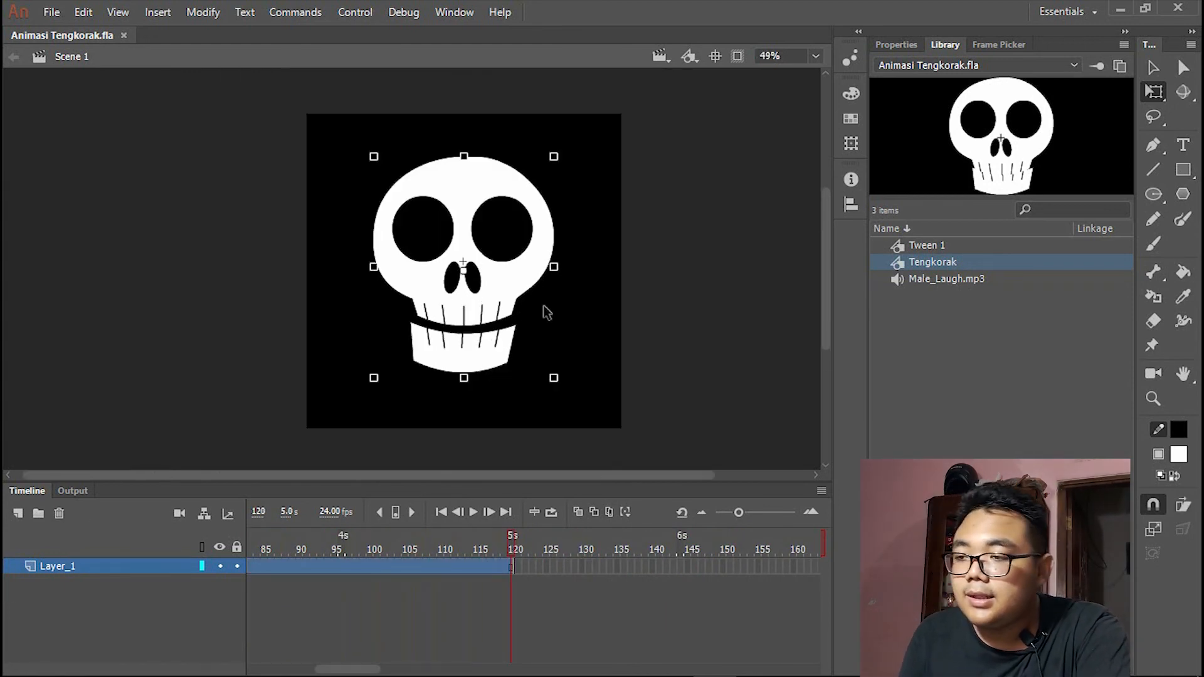
{"action": "scroll", "coordinate": [442, 307], "scroll_direction": "up", "scroll_amount": 1}
{"action": "left_click_drag", "start_coordinate": [489, 547], "coordinate": [77, 586]}
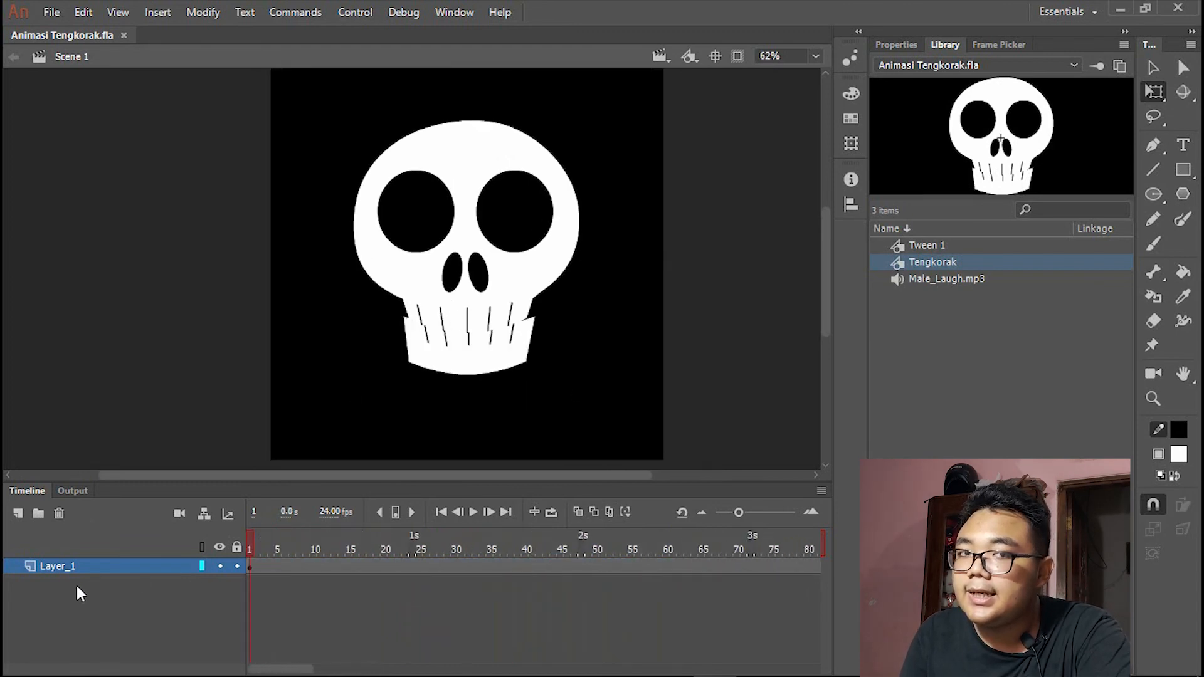
{"action": "left_click", "coordinate": [552, 240]}
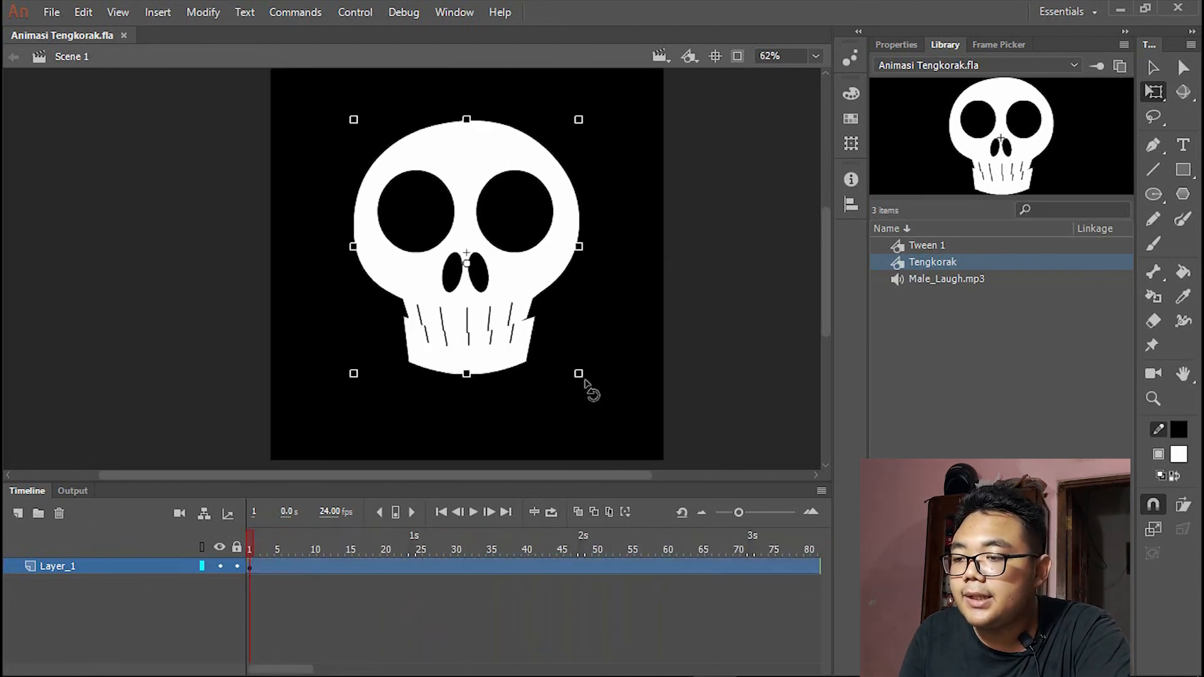
{"action": "left_click_drag", "start_coordinate": [580, 374], "coordinate": [574, 367]}
{"action": "left_click_drag", "start_coordinate": [542, 277], "coordinate": [540, 252]}
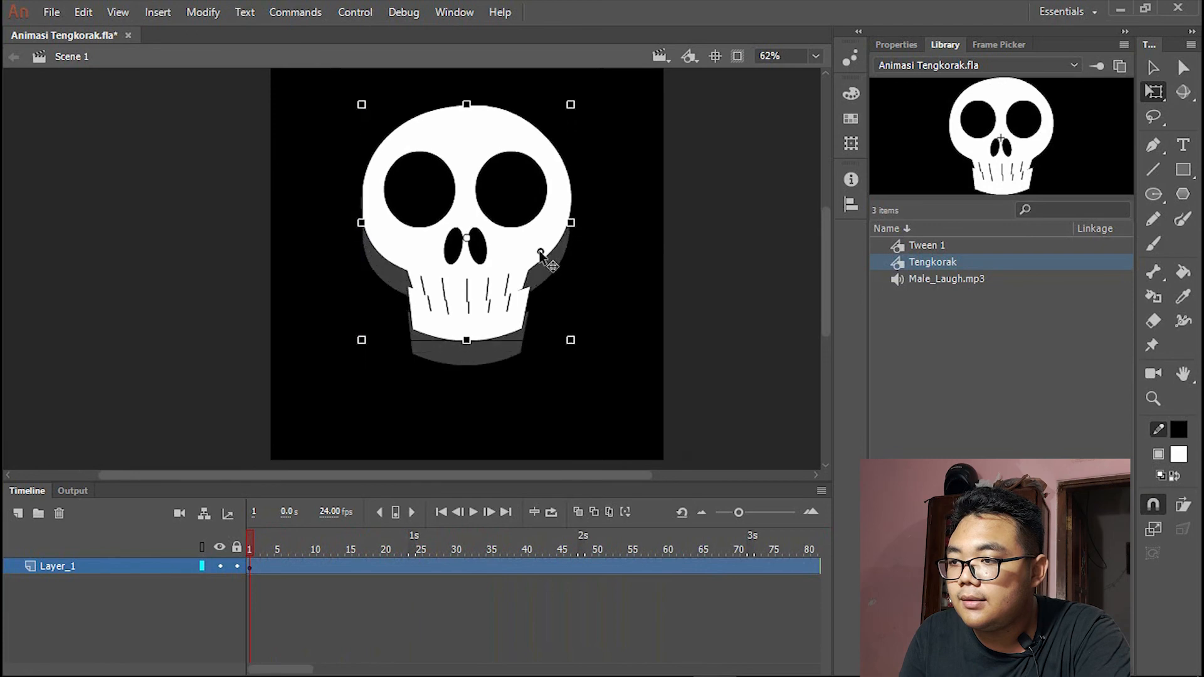
{"action": "scroll", "coordinate": [551, 261], "scroll_direction": "down", "scroll_amount": 2}
{"action": "left_click", "coordinate": [627, 274]}
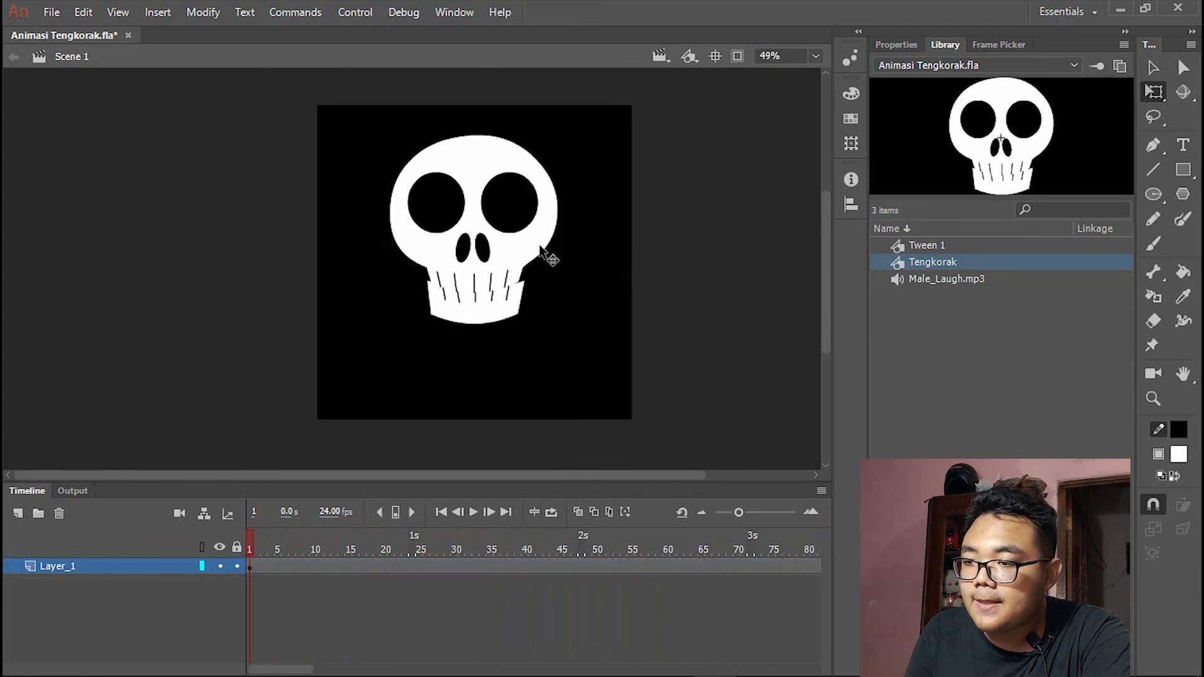
- Create a classic tween on Layer_1 with a keyframe at frame 16 where the skull is raised near the stage's upper edge
{"action": "right_click", "coordinate": [298, 566]}
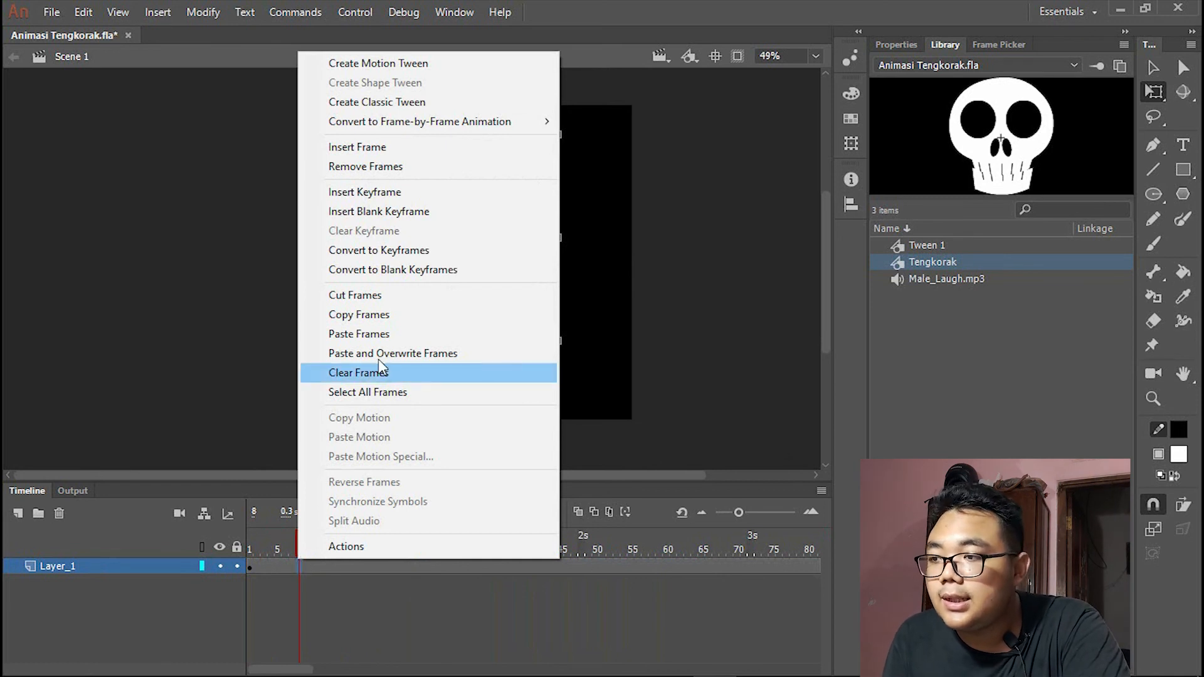
{"action": "left_click", "coordinate": [406, 108]}
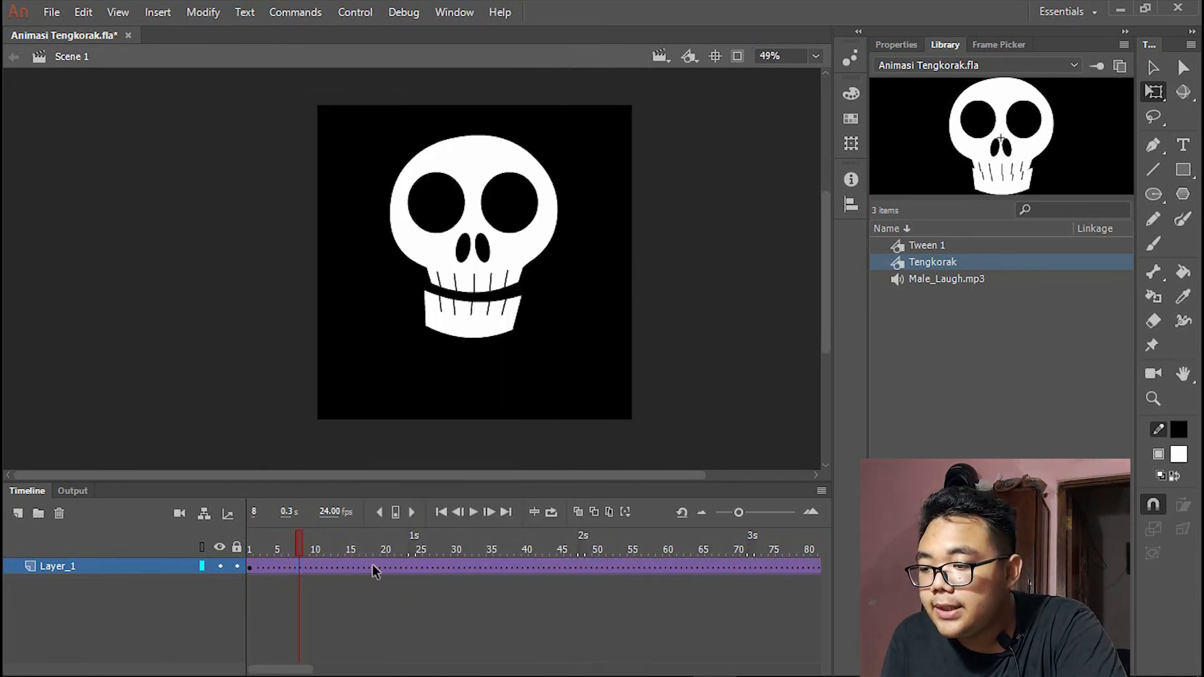
{"action": "left_click", "coordinate": [355, 564]}
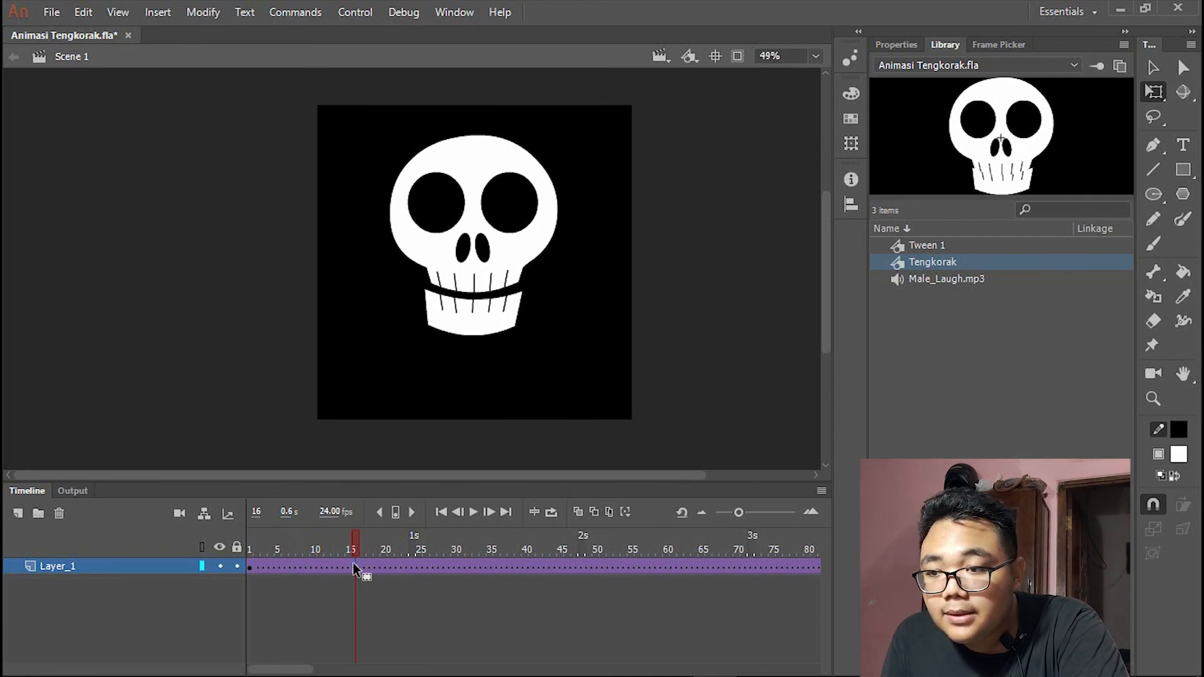
{"action": "right_click", "coordinate": [351, 562]}
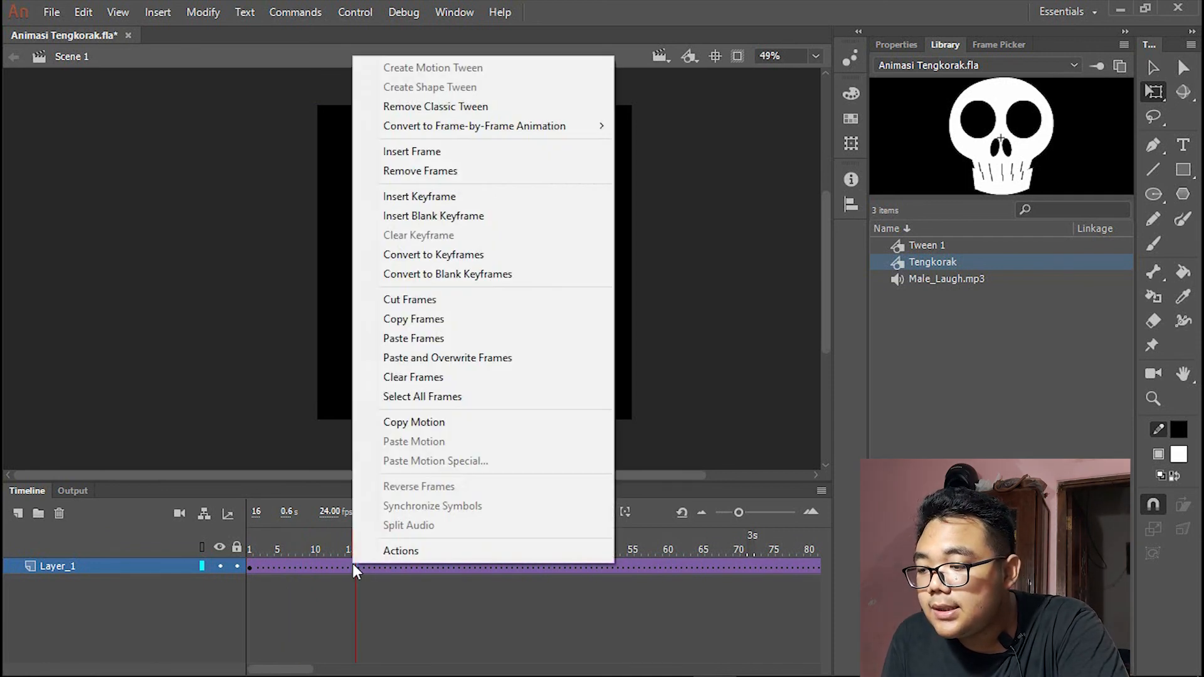
{"action": "left_click", "coordinate": [464, 198]}
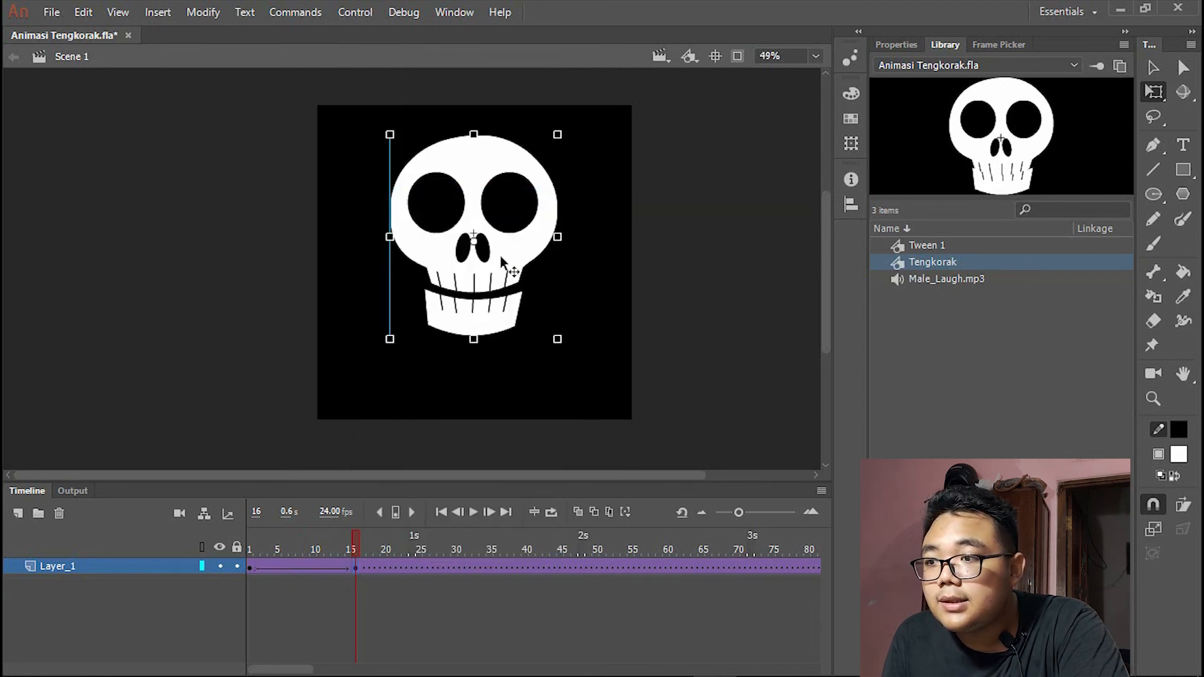
{"action": "left_click_drag", "start_coordinate": [501, 256], "coordinate": [519, 234]}
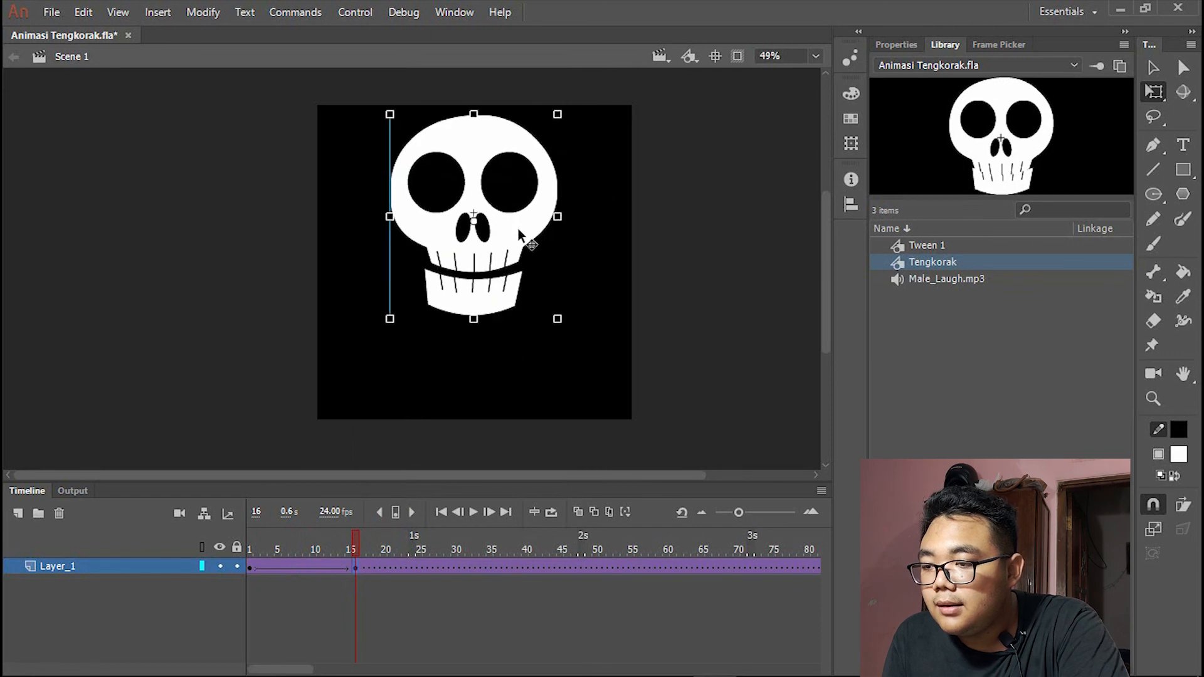
- Insert a keyframe at frame 39 on Layer_1 and lower the skull on the stage
{"action": "left_click", "coordinate": [518, 567]}
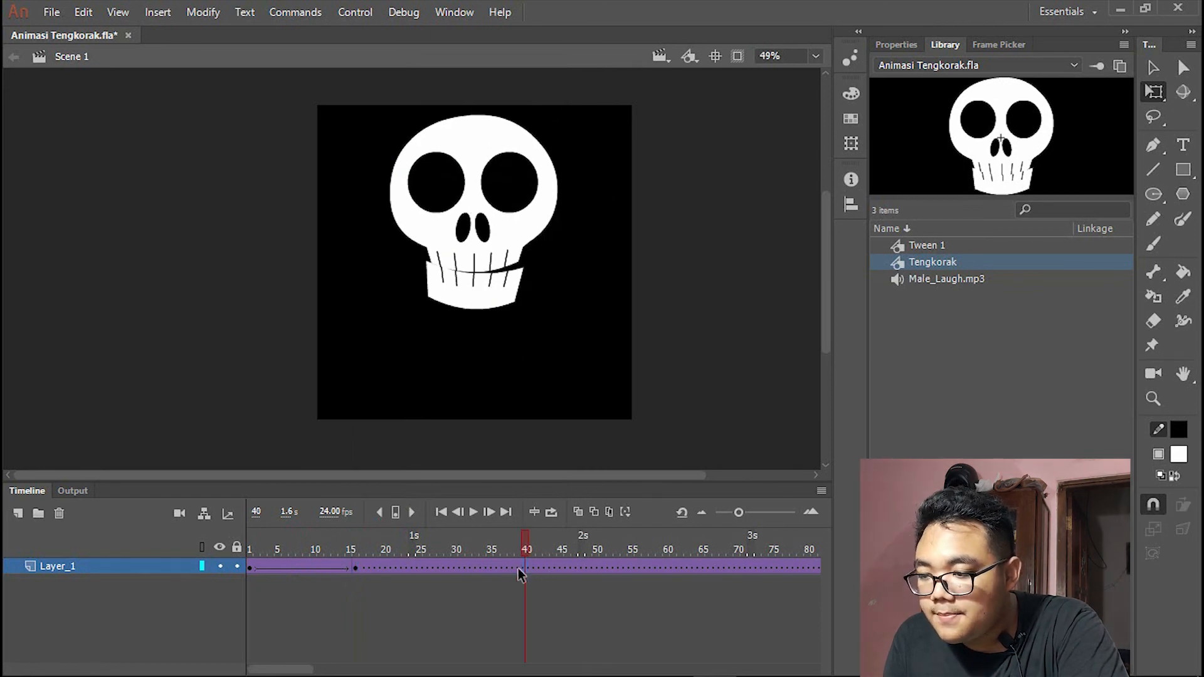
{"action": "right_click", "coordinate": [518, 567]}
{"action": "left_click", "coordinate": [622, 201]}
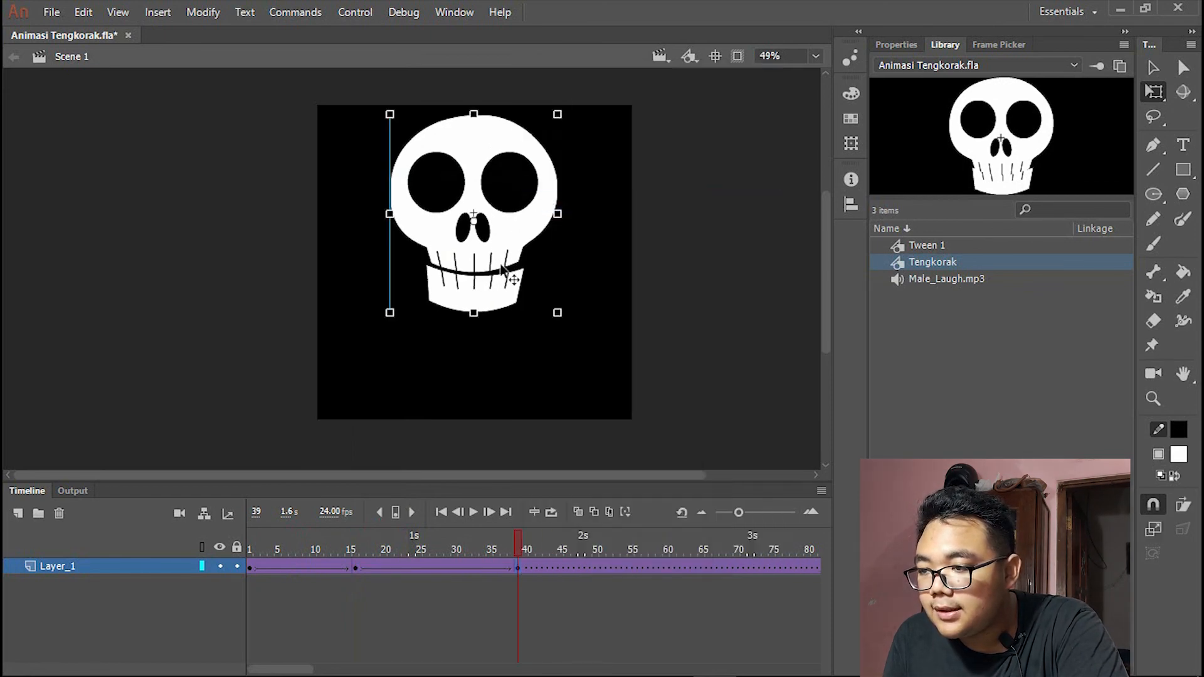
{"action": "left_click_drag", "start_coordinate": [510, 271], "coordinate": [495, 294]}
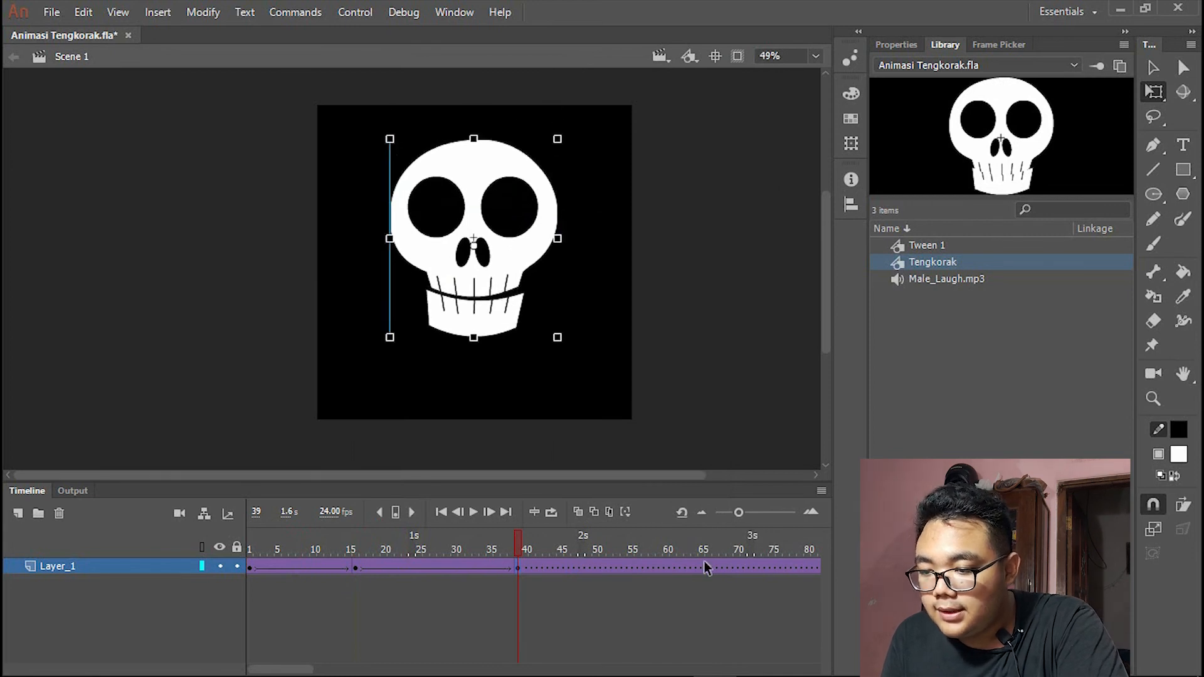
- Insert a keyframe at frame 61 and raise the skull to near the stage's upper edge
{"action": "left_click", "coordinate": [670, 570]}
{"action": "right_click", "coordinate": [669, 570]}
{"action": "left_click", "coordinate": [689, 200]}
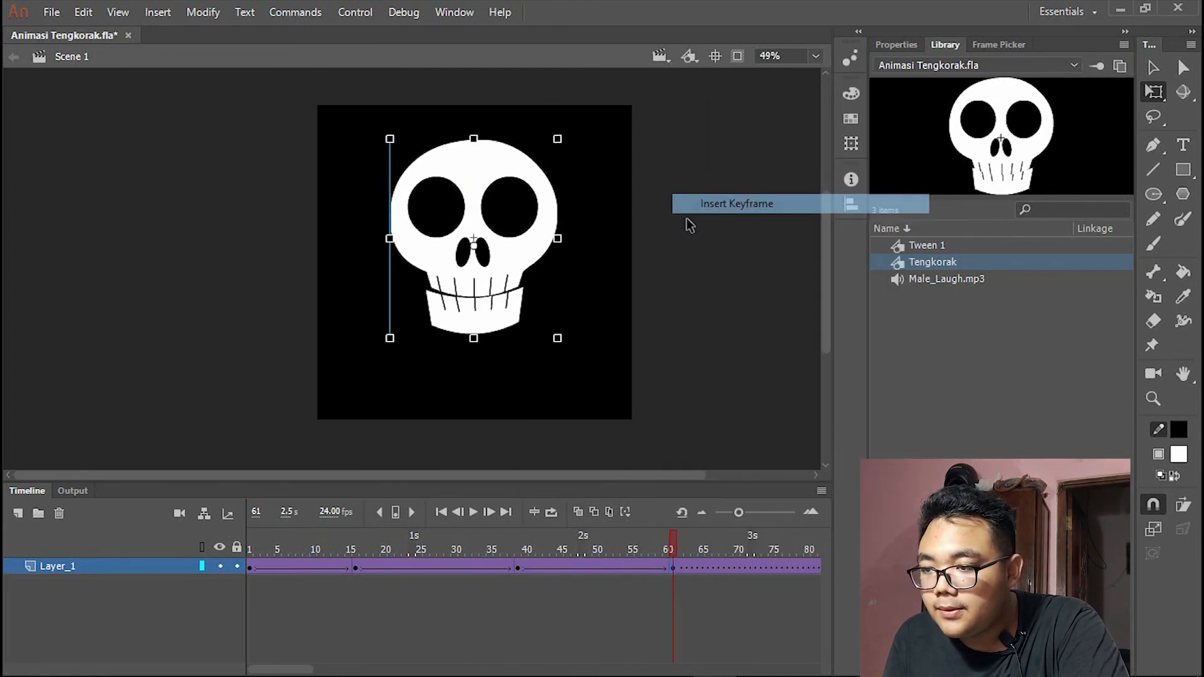
{"action": "left_click_drag", "start_coordinate": [521, 261], "coordinate": [521, 239]}
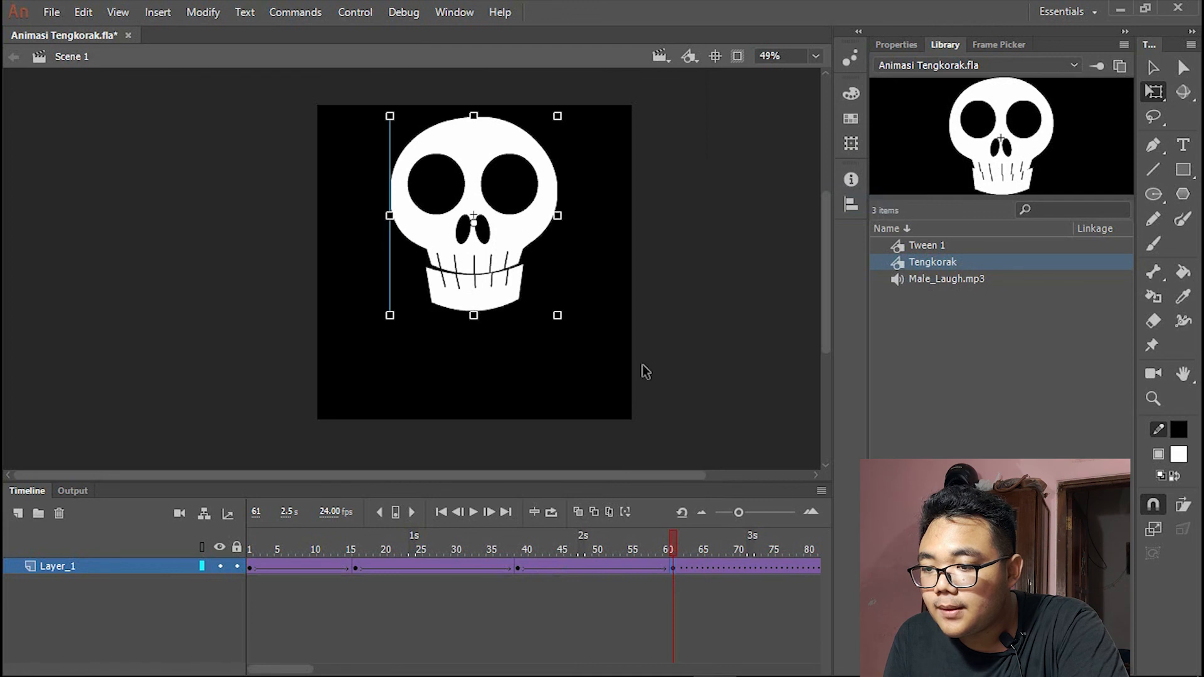
- Insert a keyframe at frame 87 on Layer_1 and move the skull back down
{"action": "mouse_move", "coordinate": [764, 568]}
{"action": "left_mouse_down"}
{"action": "mouse_move", "coordinate": [840, 567]}
{"action": "mouse_move", "coordinate": [765, 569]}
{"action": "left_mouse_up"}
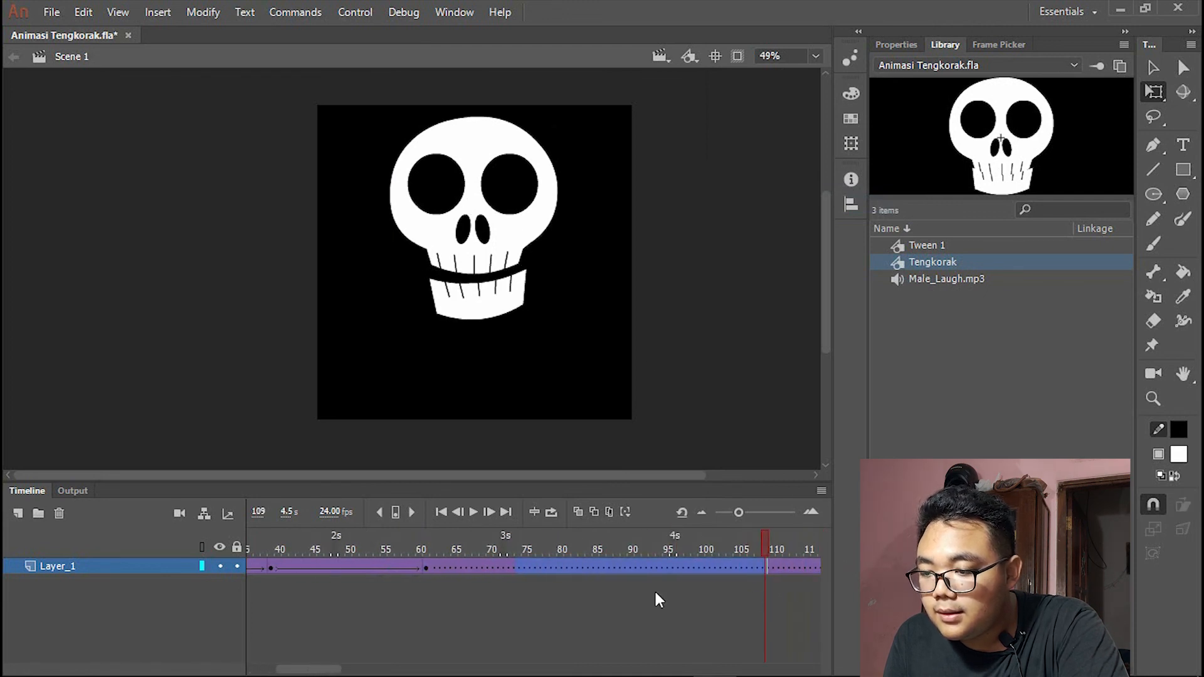
{"action": "left_click", "coordinate": [607, 568]}
{"action": "right_click", "coordinate": [607, 567]}
{"action": "left_click", "coordinate": [673, 196]}
{"action": "left_click_drag", "start_coordinate": [520, 240], "coordinate": [520, 262]}
- Insert a keyframe at frame 120, raise the skull slightly, and play back the animation
{"action": "left_click_drag", "start_coordinate": [795, 568], "coordinate": [656, 600]}
{"action": "right_click", "coordinate": [593, 566]}
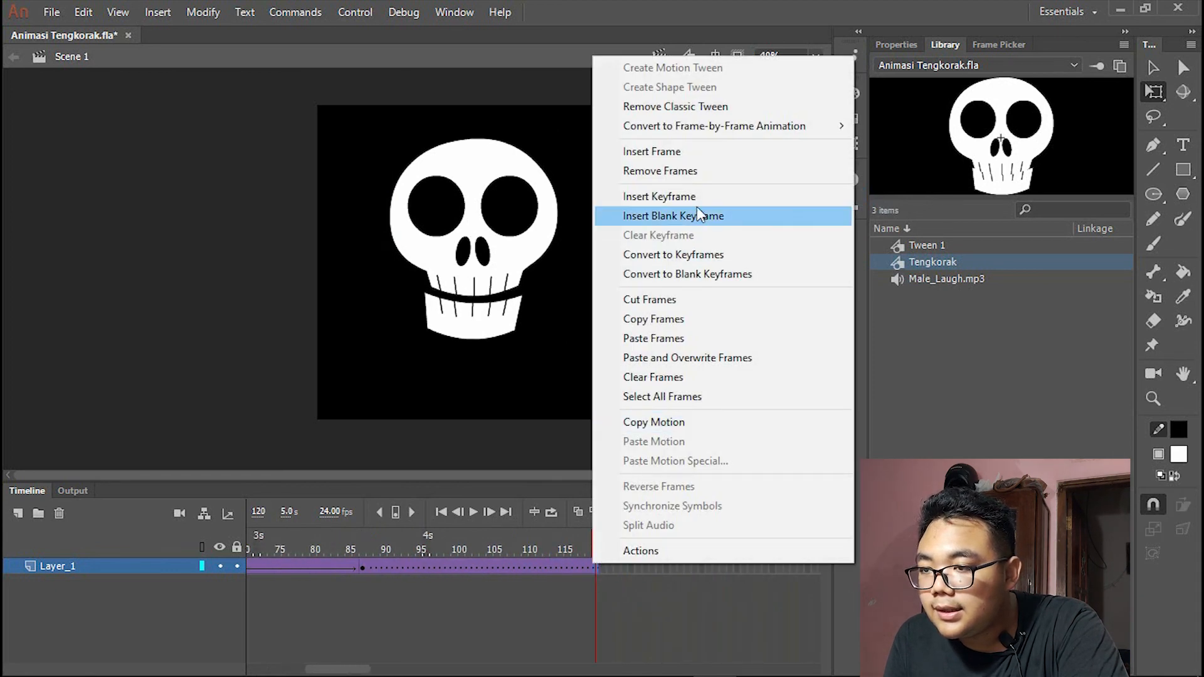
{"action": "left_click", "coordinate": [690, 194]}
{"action": "left_click_drag", "start_coordinate": [527, 233], "coordinate": [525, 221]}
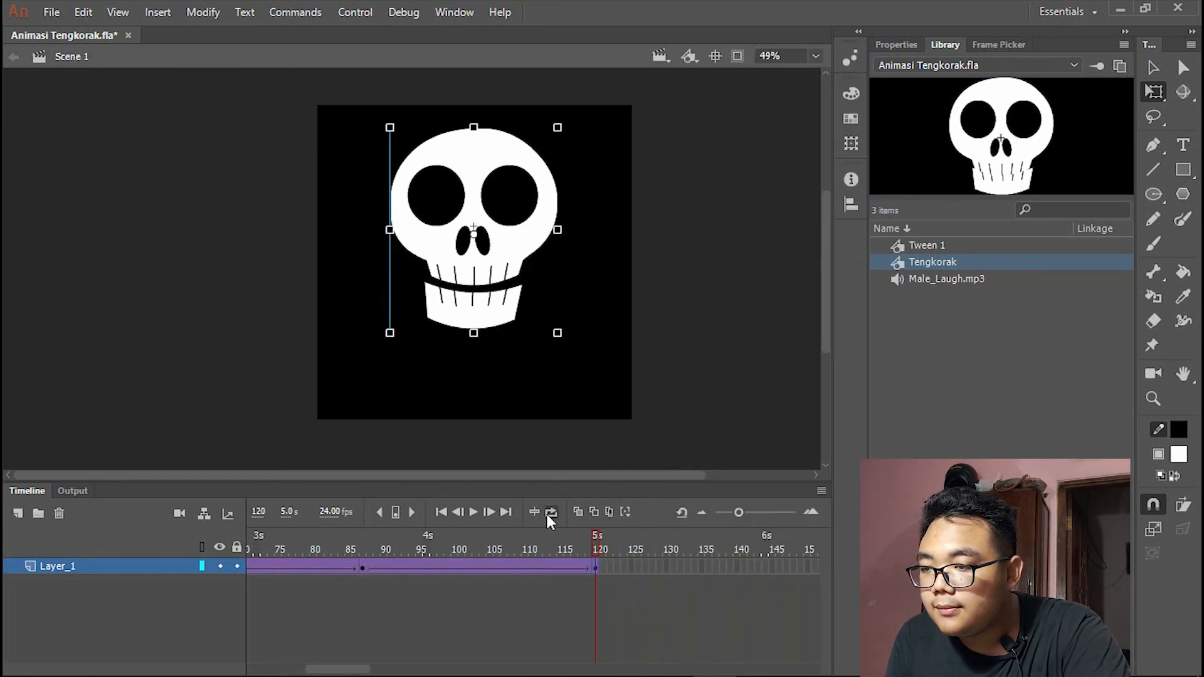
{"action": "key", "text": "Return"}
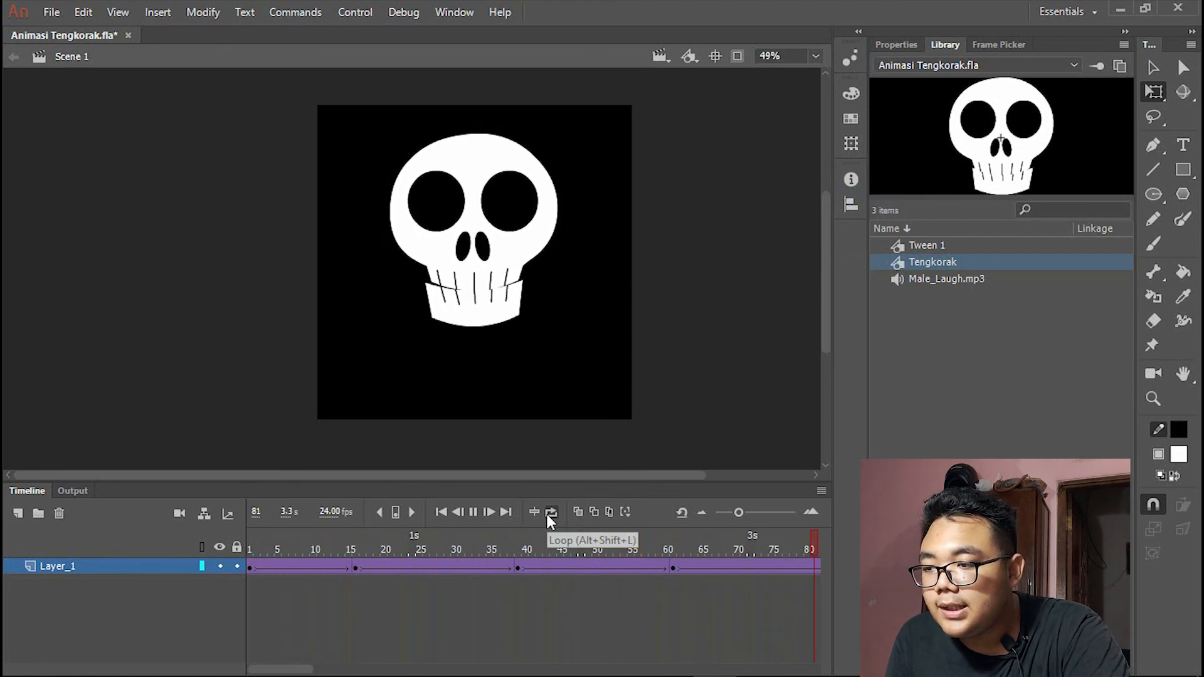
{"action": "key", "text": "Return"}
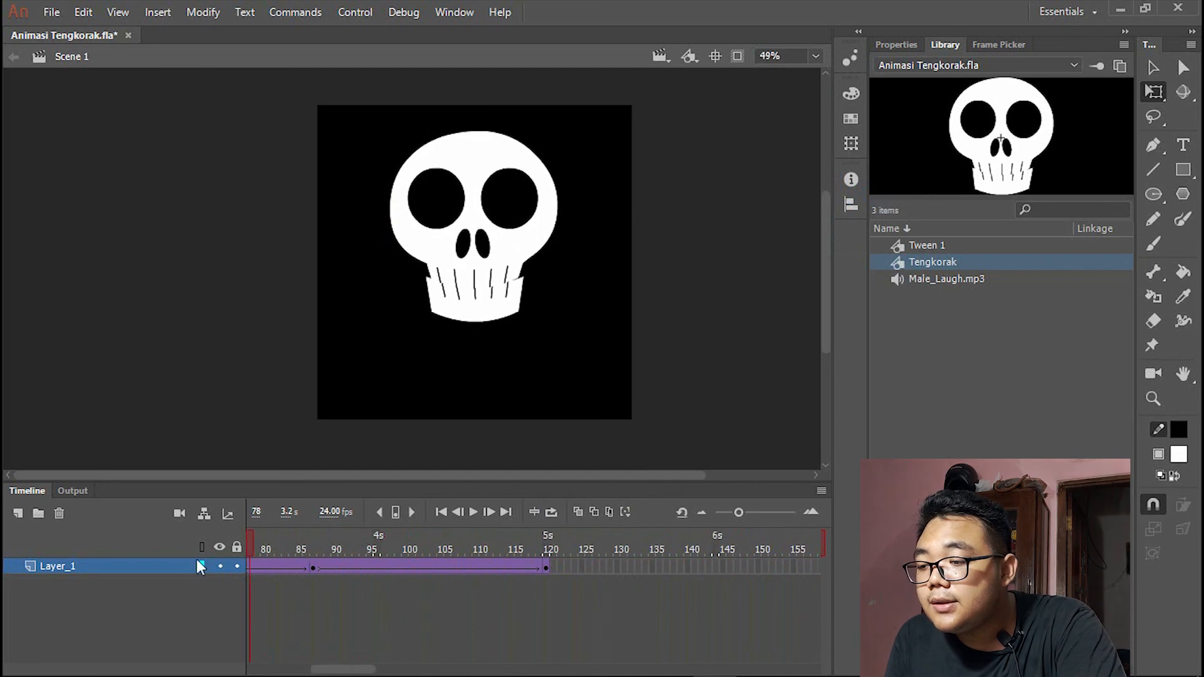
- Rotate the skull slightly counter-clockwise at the frame 16 keyframe and slightly clockwise at the frame 39 keyframe
{"action": "left_click", "coordinate": [355, 567]}
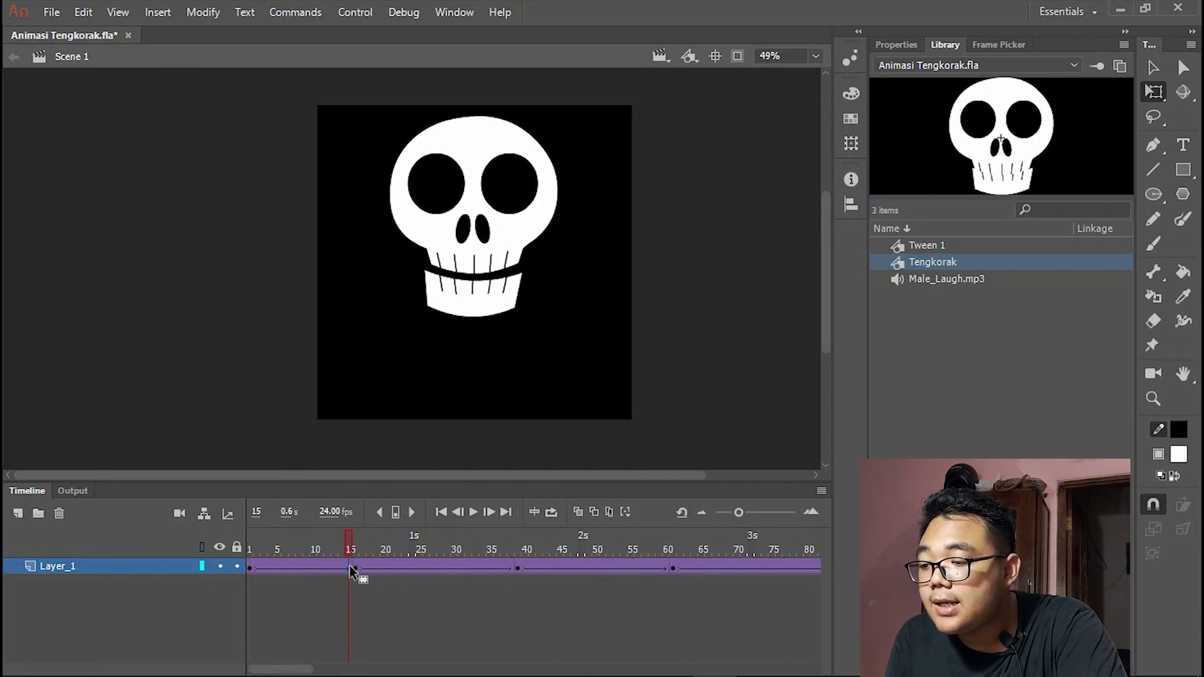
{"action": "left_click_drag", "start_coordinate": [561, 329], "coordinate": [572, 327]}
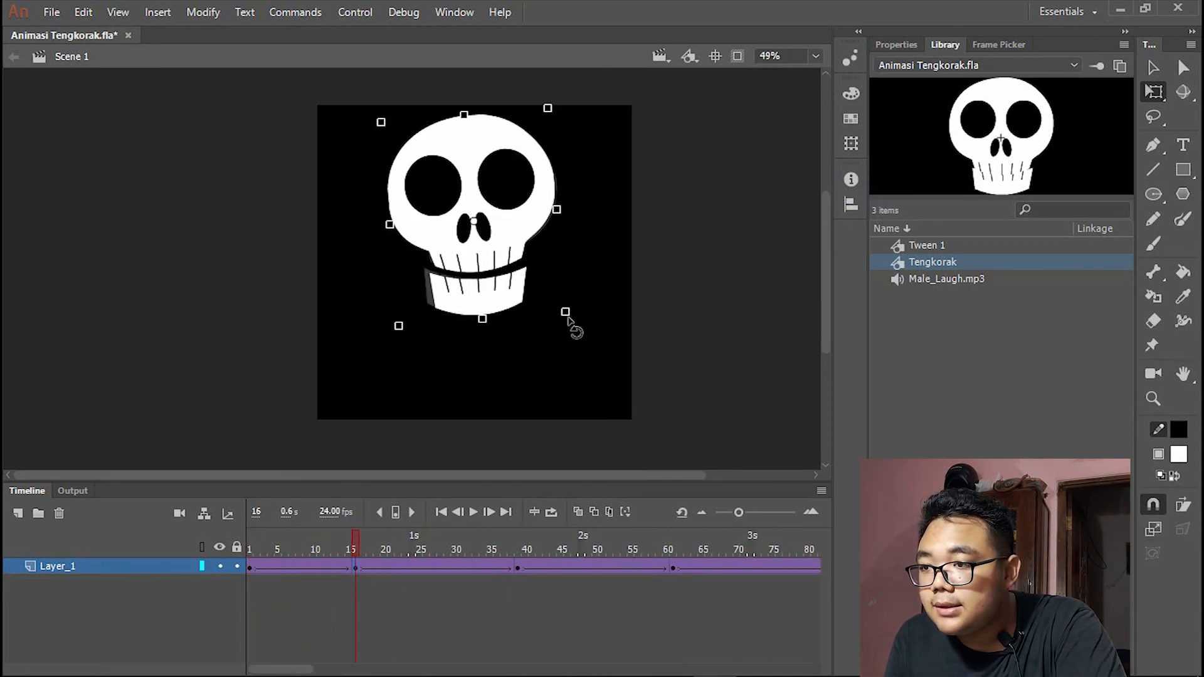
{"action": "left_click", "coordinate": [519, 567]}
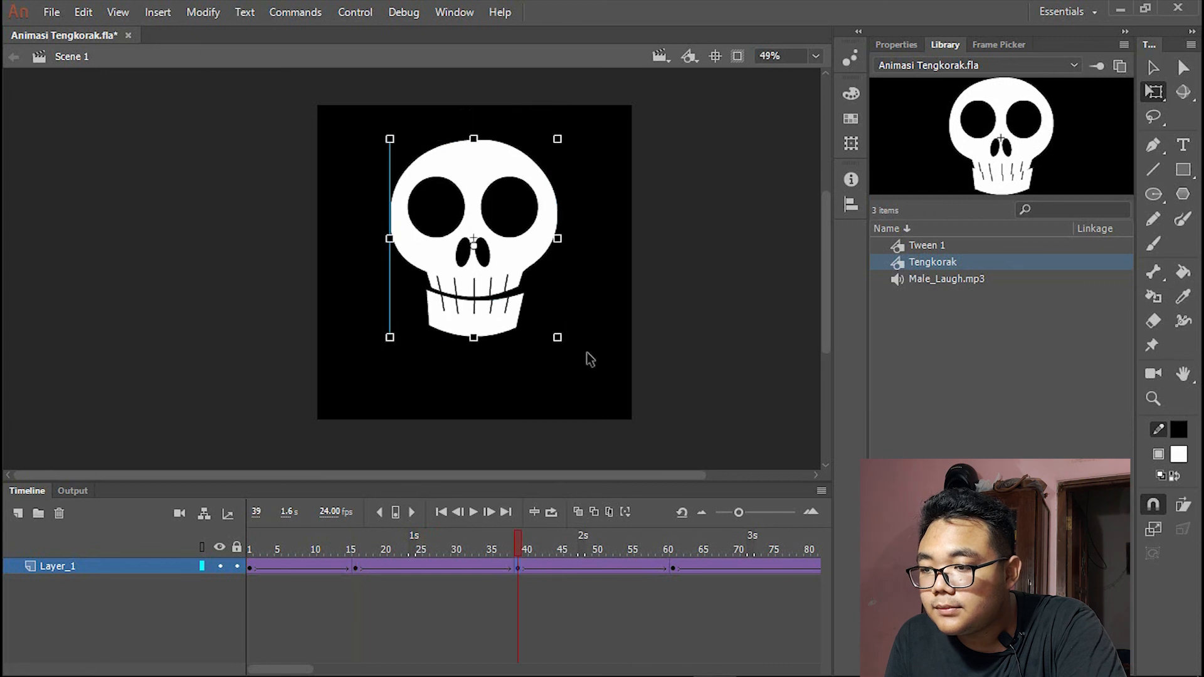
{"action": "left_click_drag", "start_coordinate": [565, 349], "coordinate": [554, 362]}
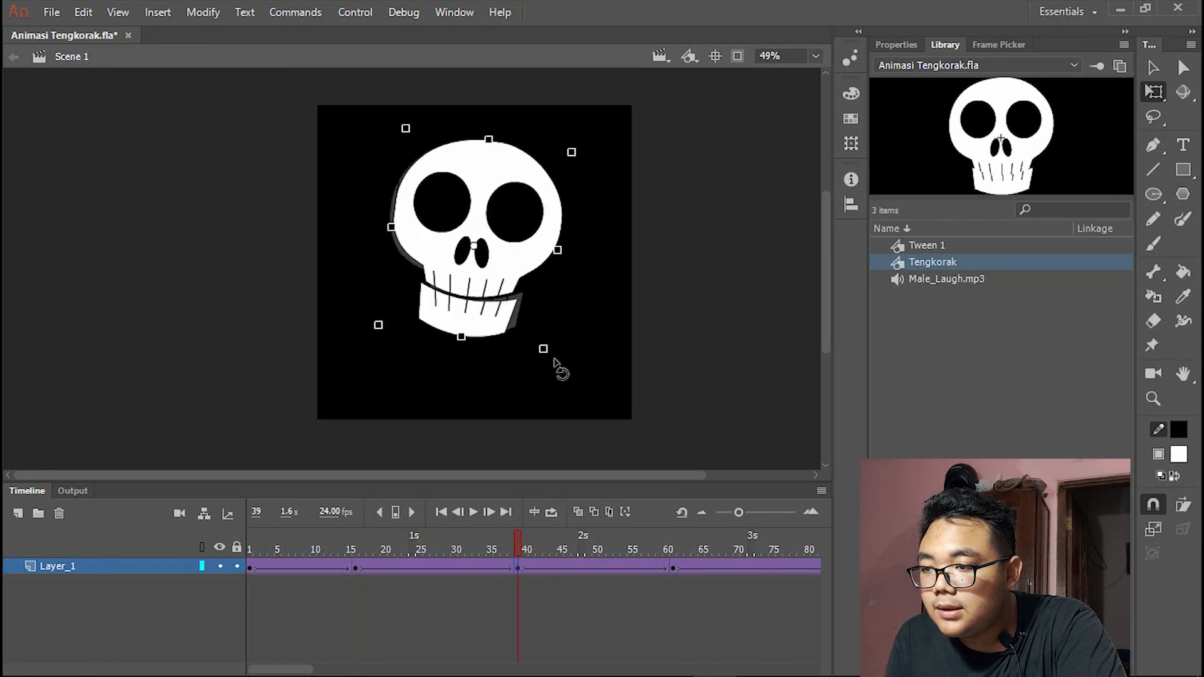
- Work through the keyframes at frames 61 and 87, rotating the skull slightly clockwise at frame 87
{"action": "left_click", "coordinate": [672, 565]}
{"action": "key", "text": "F6"}
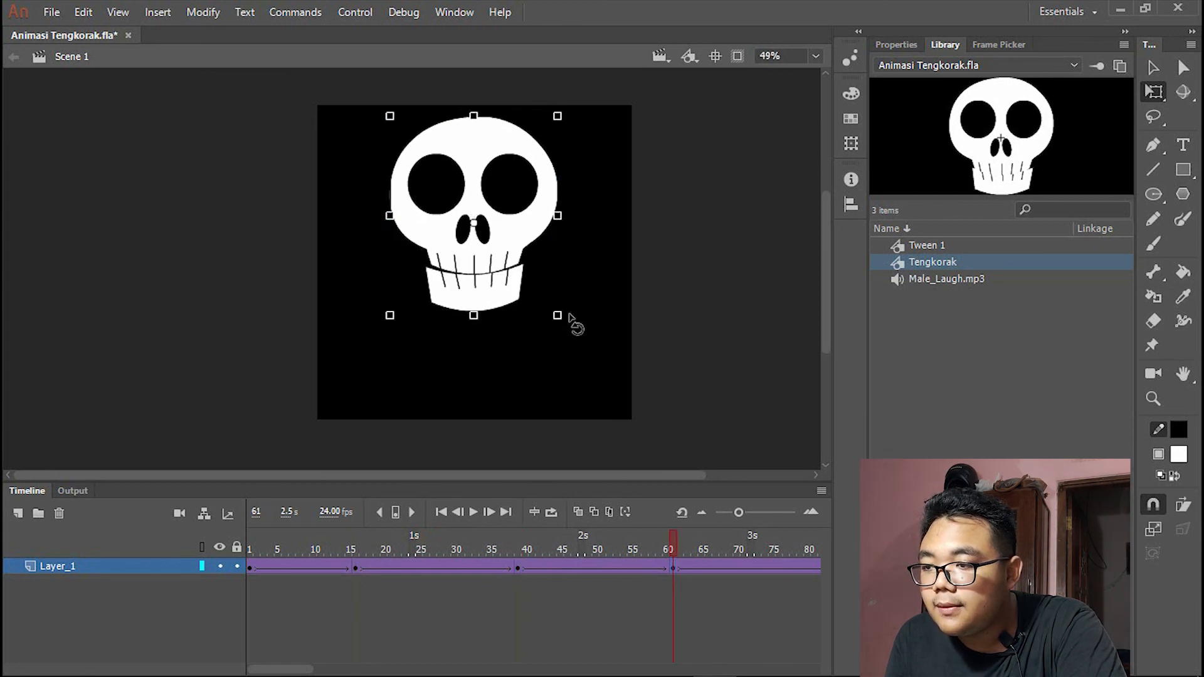
{"action": "left_click_drag", "start_coordinate": [701, 540], "coordinate": [612, 546]}
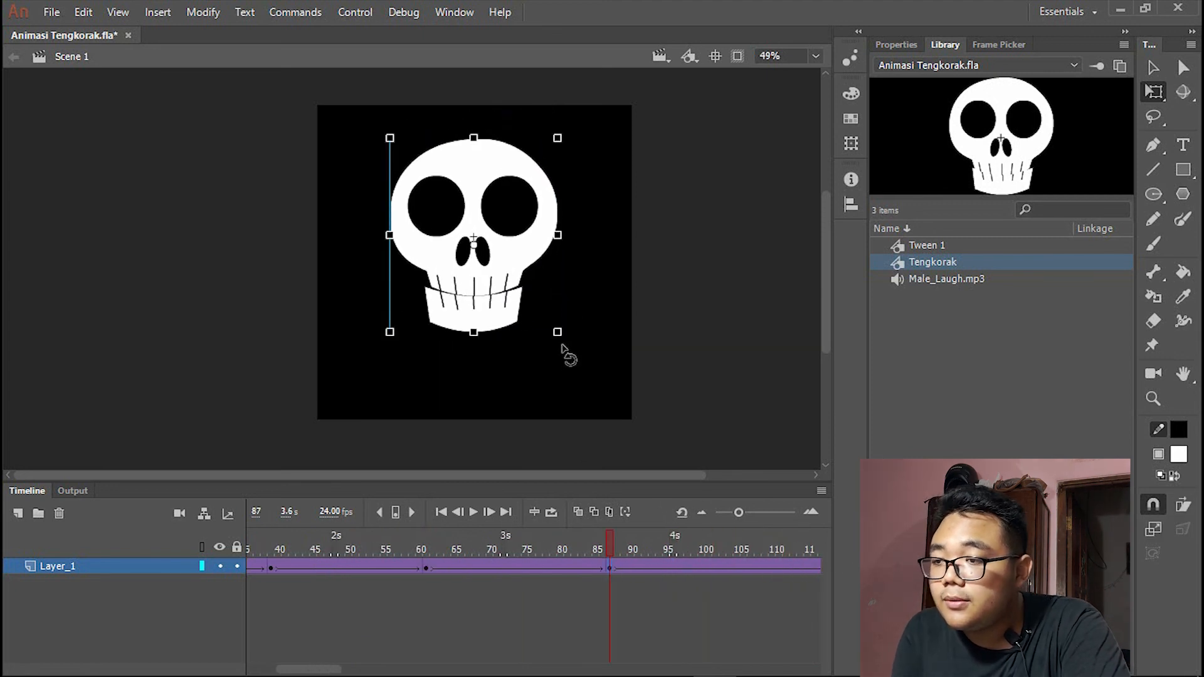
{"action": "left_click_drag", "start_coordinate": [562, 344], "coordinate": [553, 366]}
- Copy the frame 1 keyframe onto frame 120 so the skull ends in its starting pose
{"action": "left_click_drag", "start_coordinate": [570, 533], "coordinate": [675, 581]}
{"action": "left_click", "coordinate": [250, 566]}
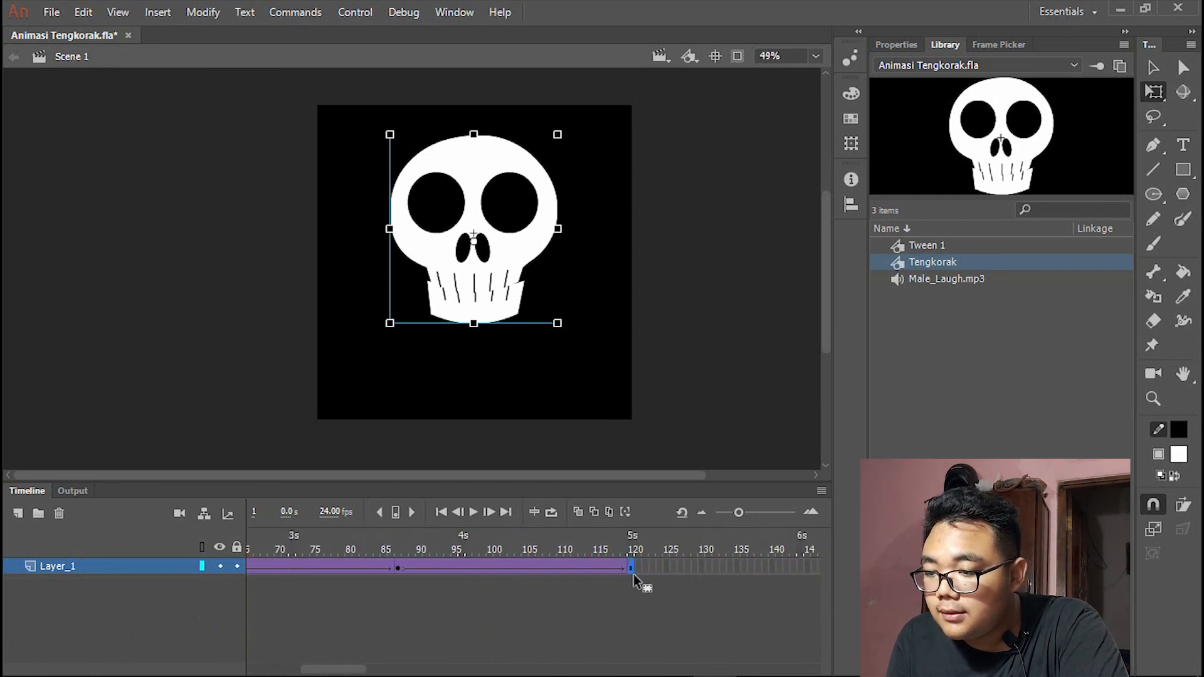
{"action": "left_click_drag", "start_coordinate": [633, 574], "coordinate": [634, 576]}
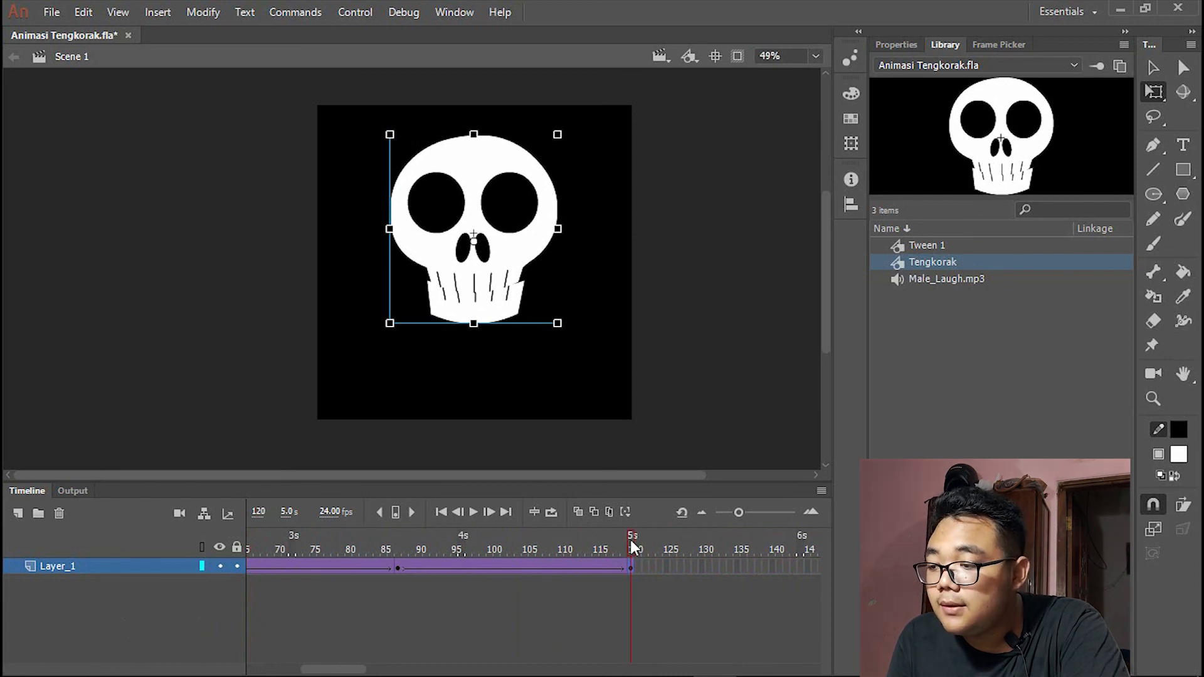
- Play back the skull animation from frame 1 and test the movie
{"action": "key", "text": "Return"}
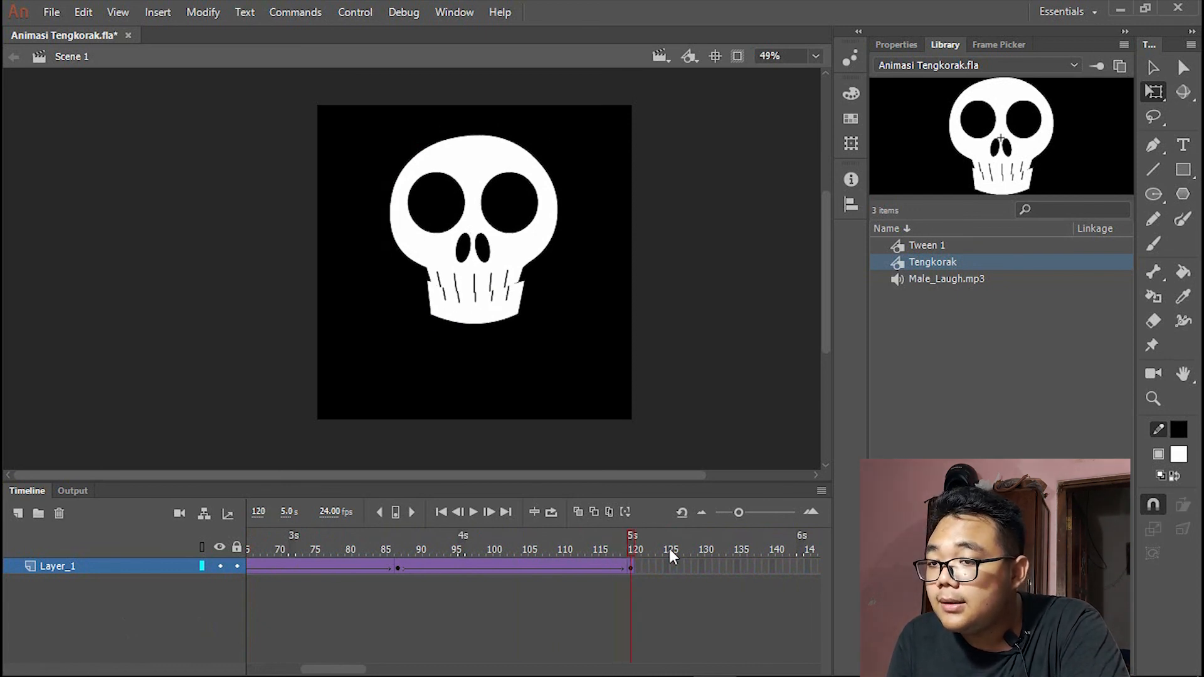
{"action": "key", "text": "shift+comma"}
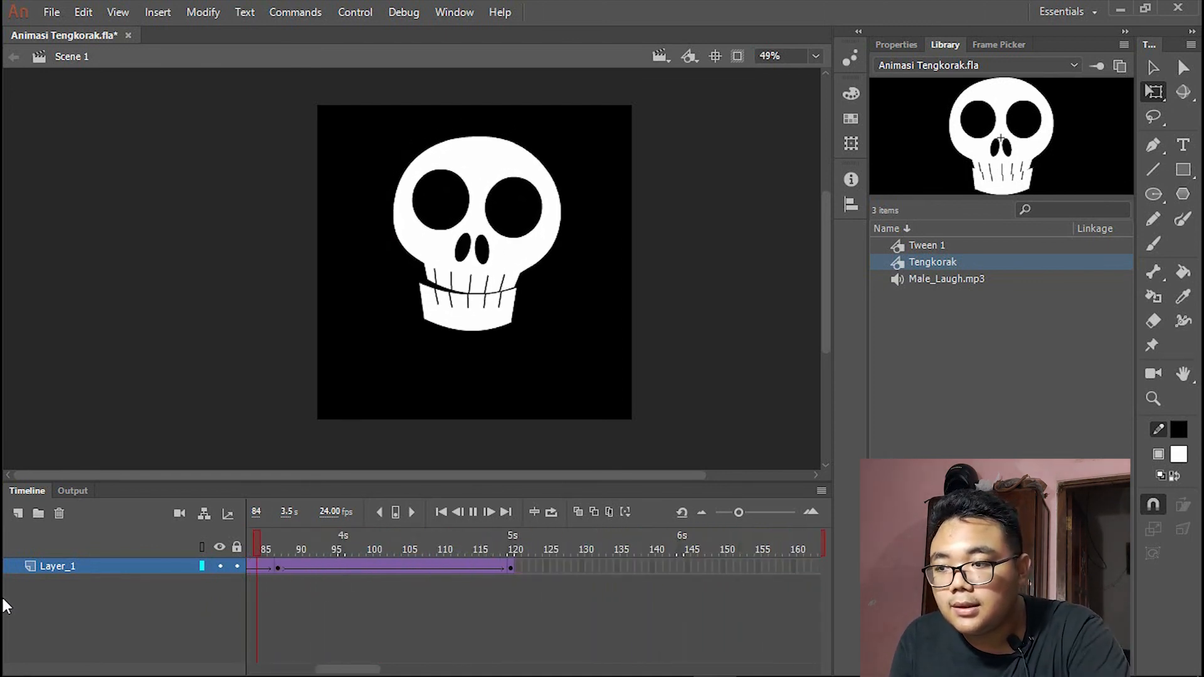
{"action": "key", "text": "ctrl+Return"}
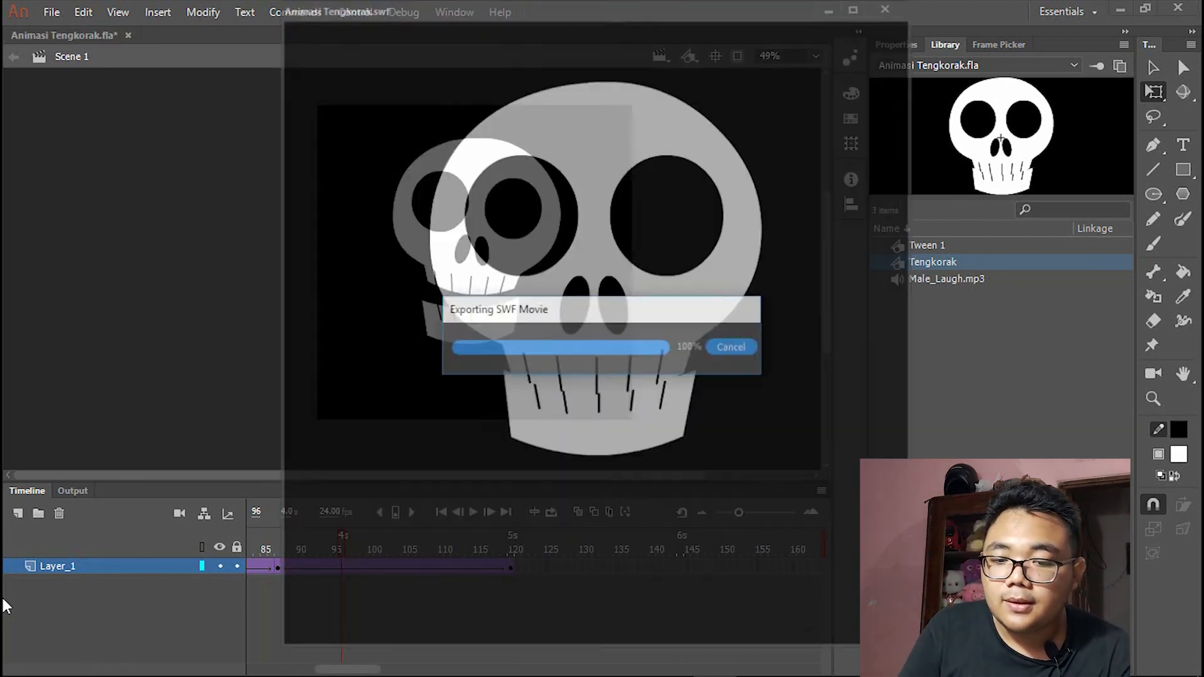